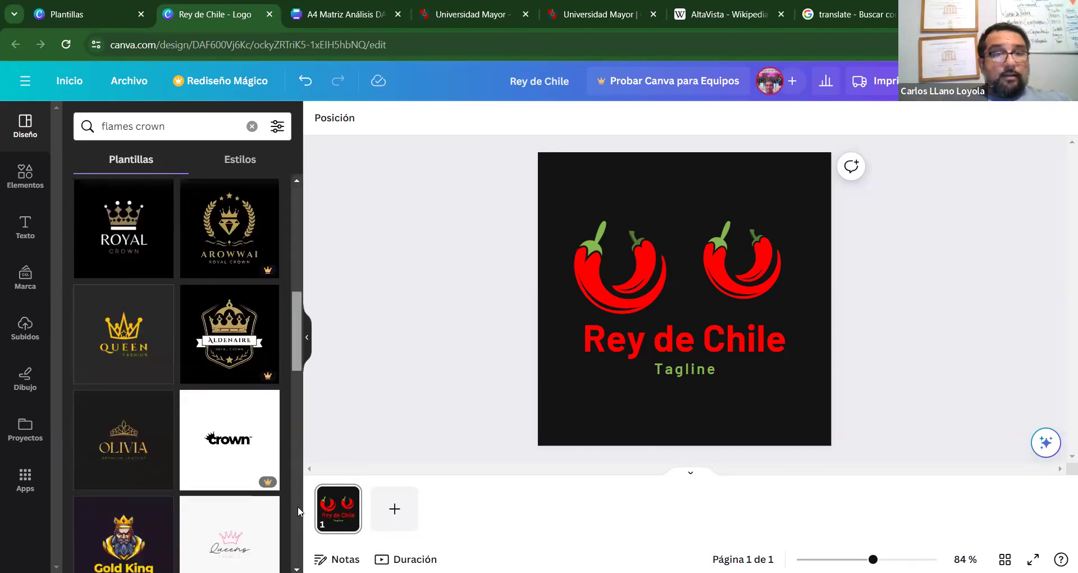
Browse the template results and choose the Gold King royal crown template.
scroll(187, 371, down, 3)
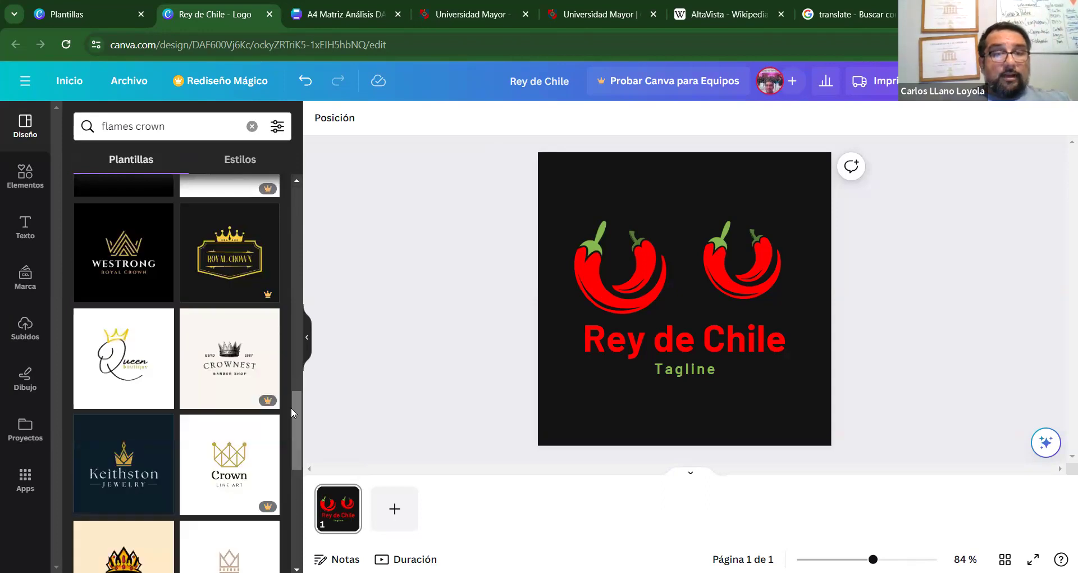
drag(291, 407, 290, 484)
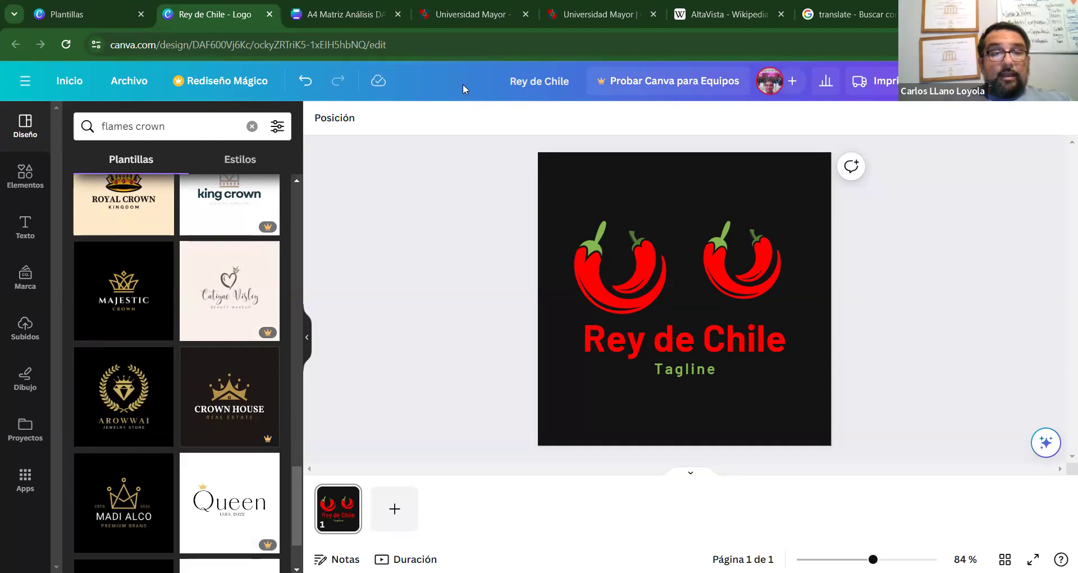
drag(299, 499, 311, 406)
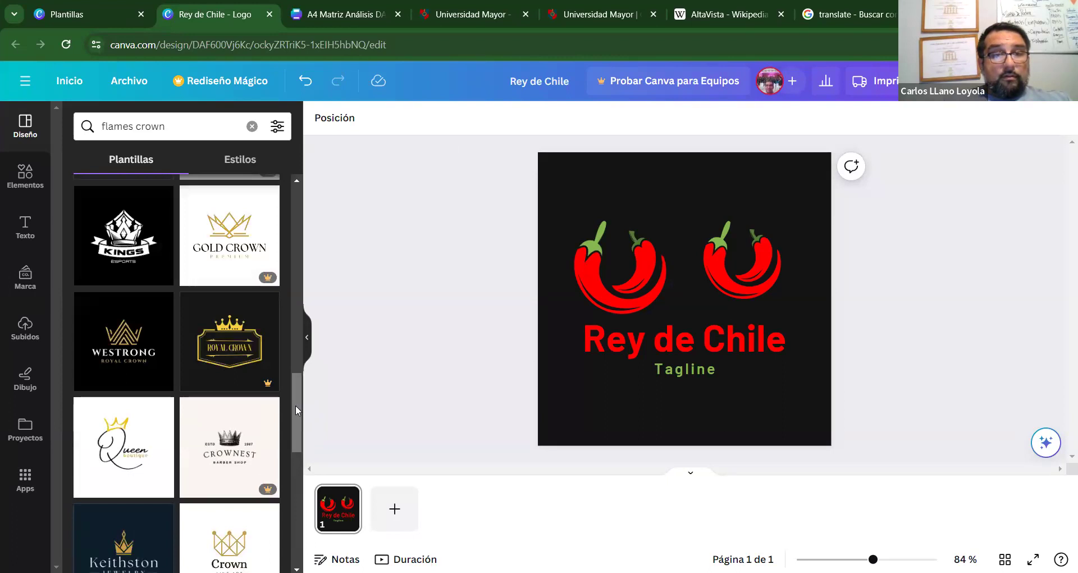
scroll(294, 382, up, 3)
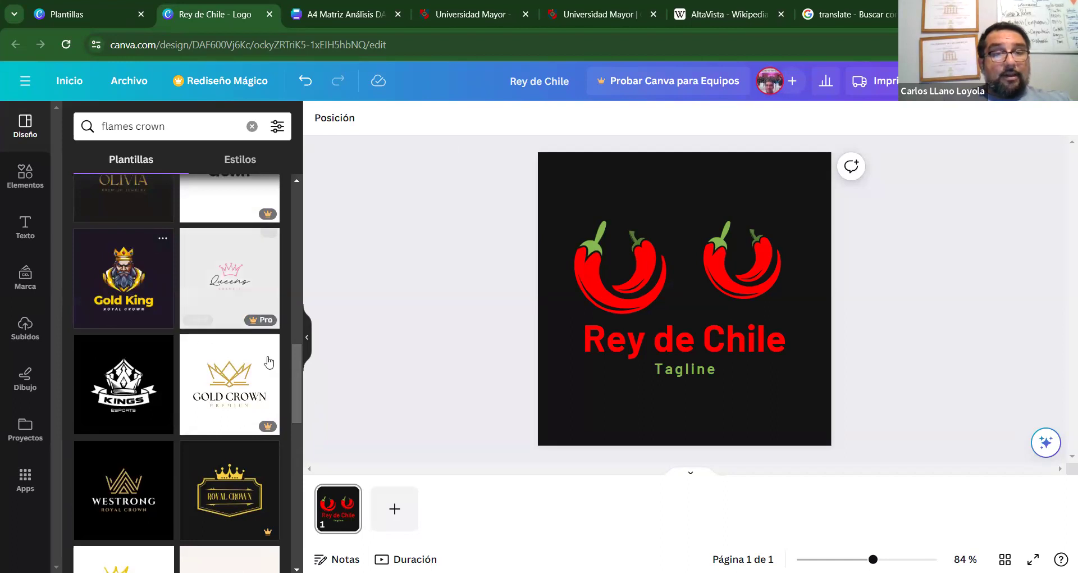
scroll(295, 362, up, 3)
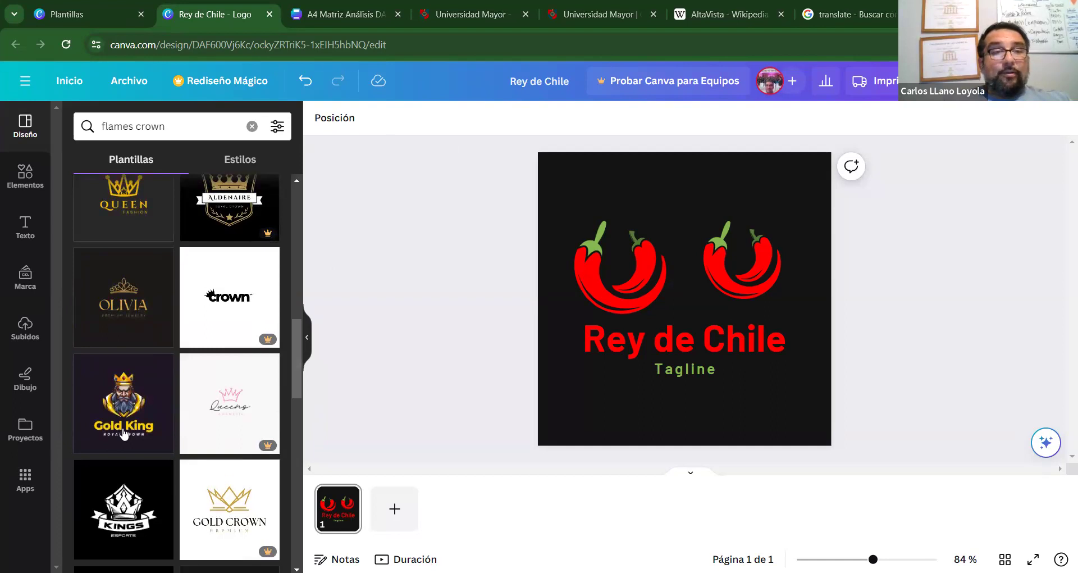
click(279, 415)
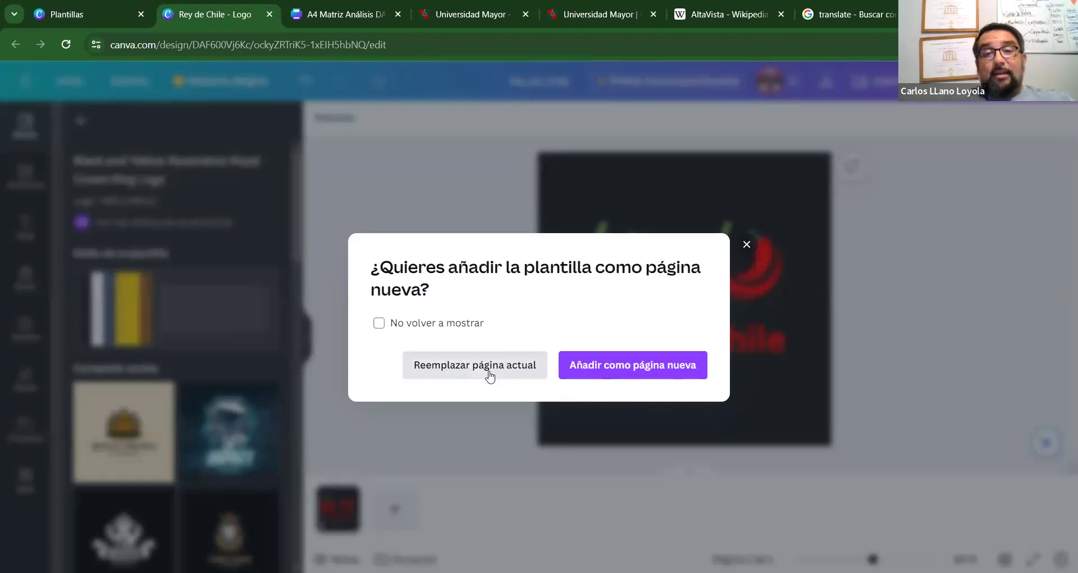
Add the Gold King template as a new second page.
click(627, 376)
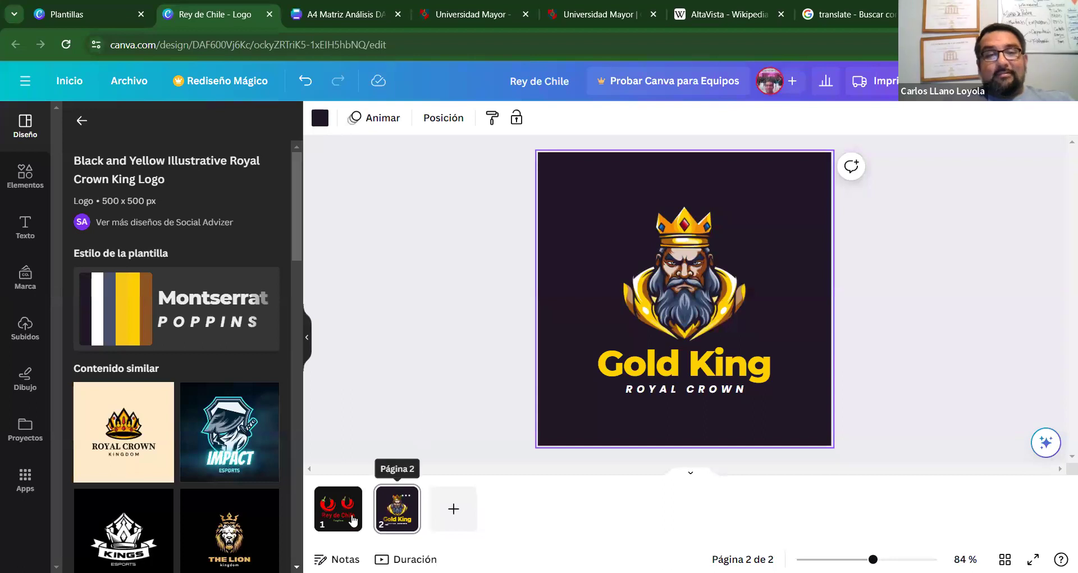
click(733, 264)
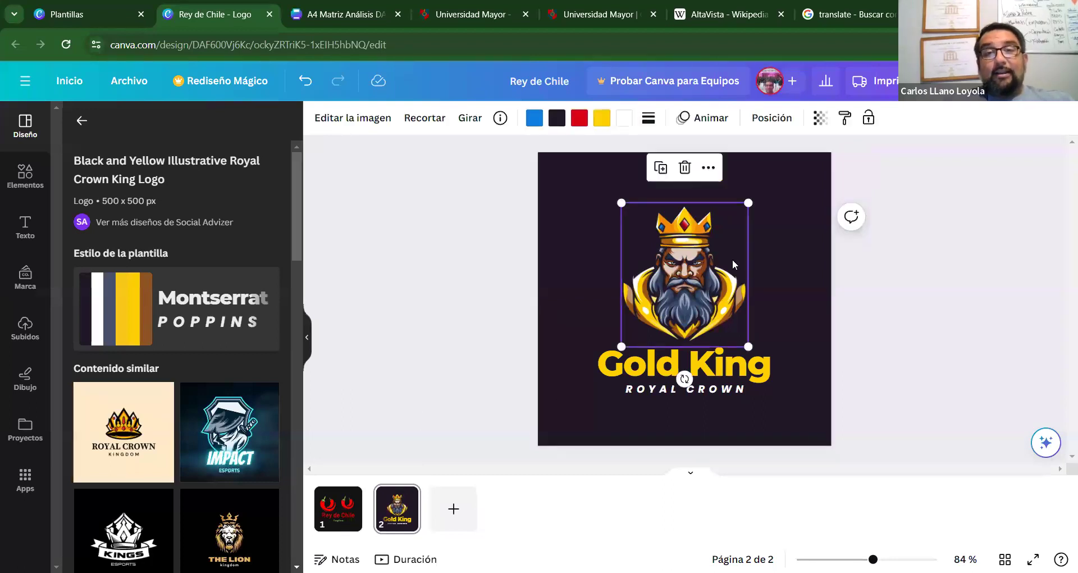
click(936, 281)
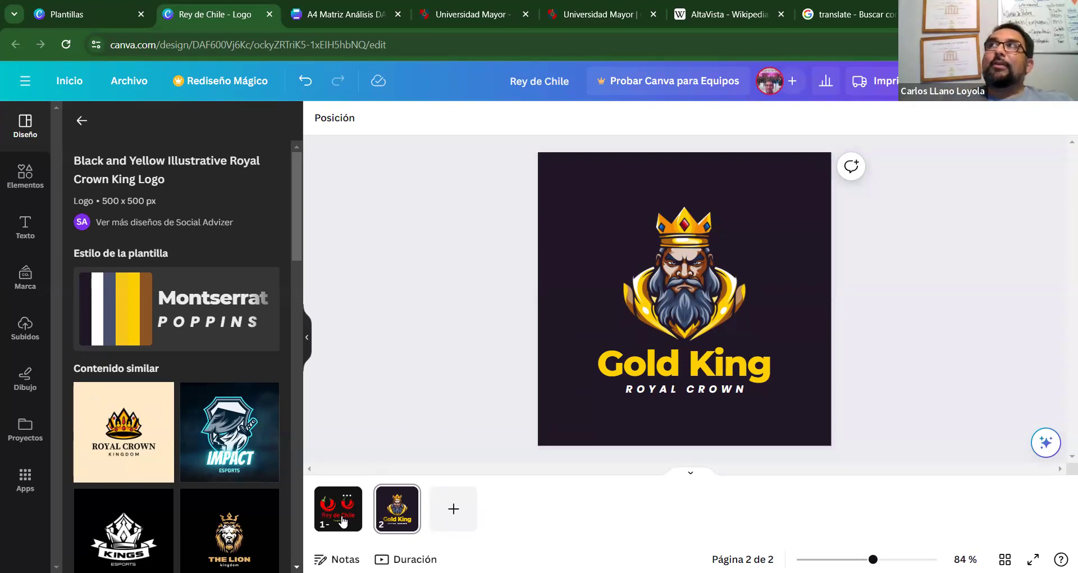
Compare the Rey de Chile logo on page 1 with the Gold King page 2.
click(343, 522)
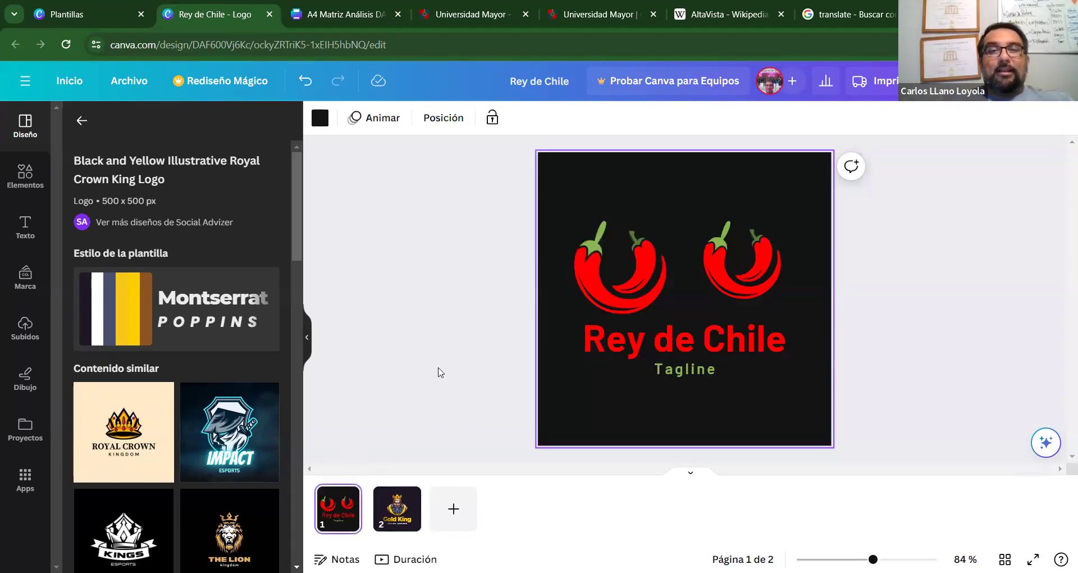
click(400, 505)
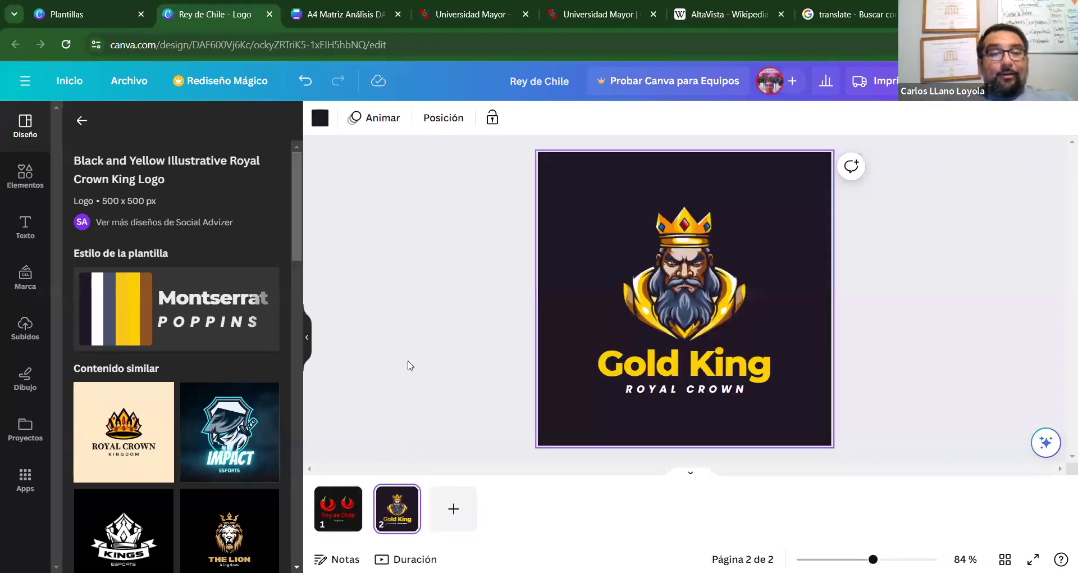
click(680, 283)
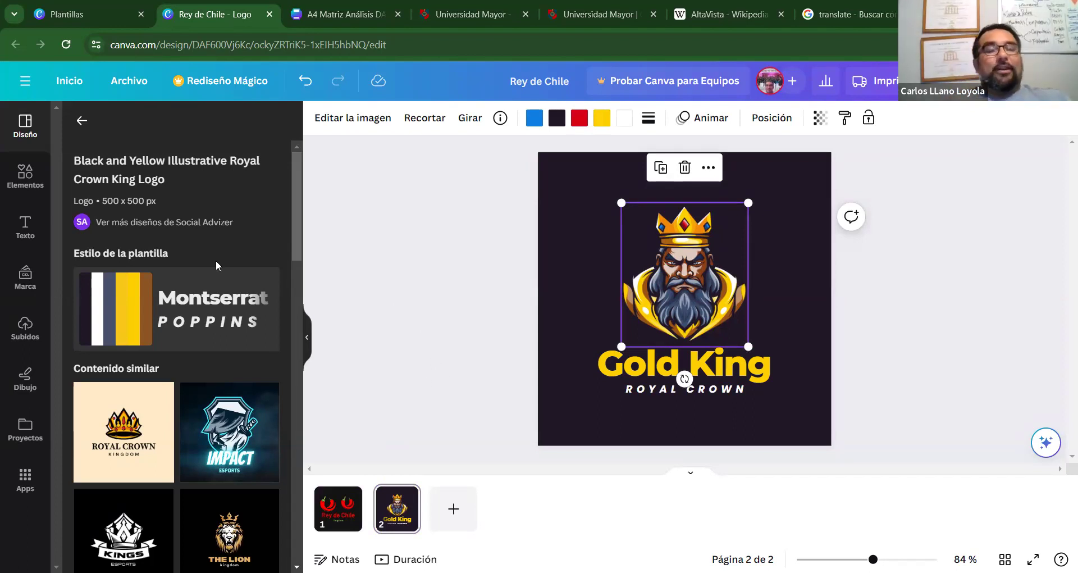
key(Escape)
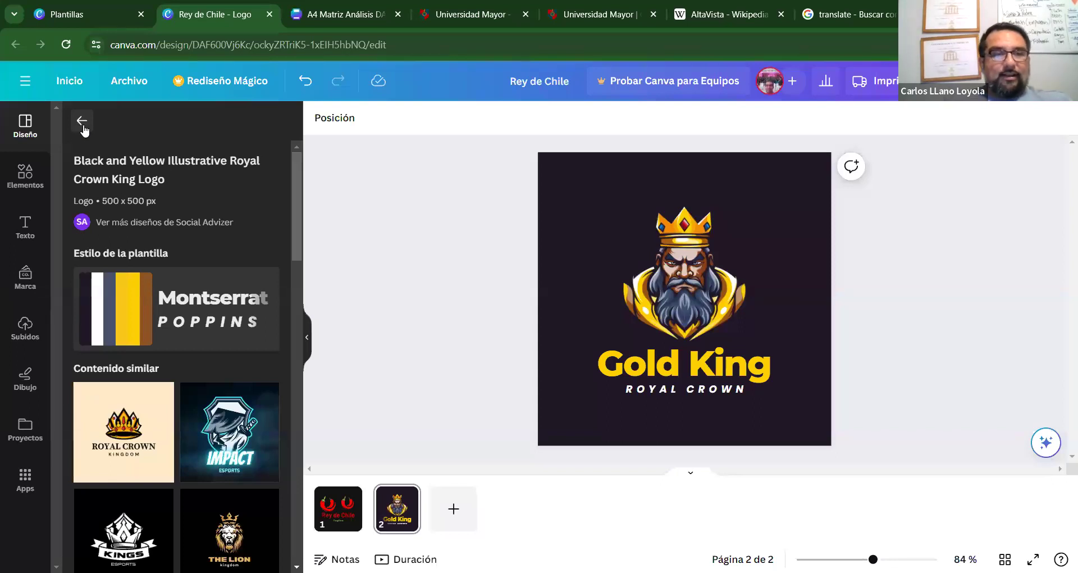
Search Elementos for 'flames crown' and filter the results to graphics.
click(83, 128)
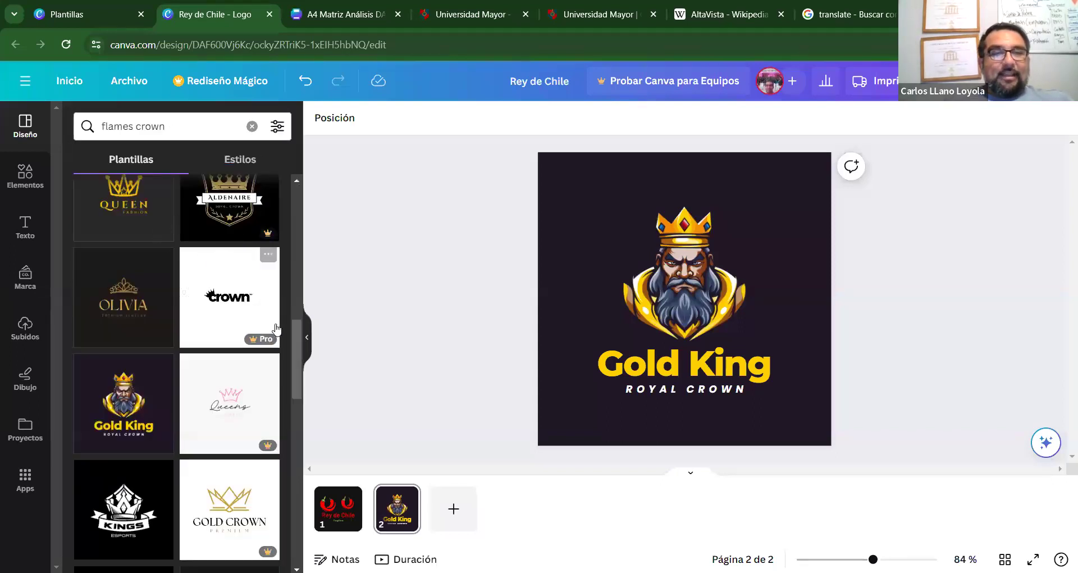
drag(294, 342, 283, 163)
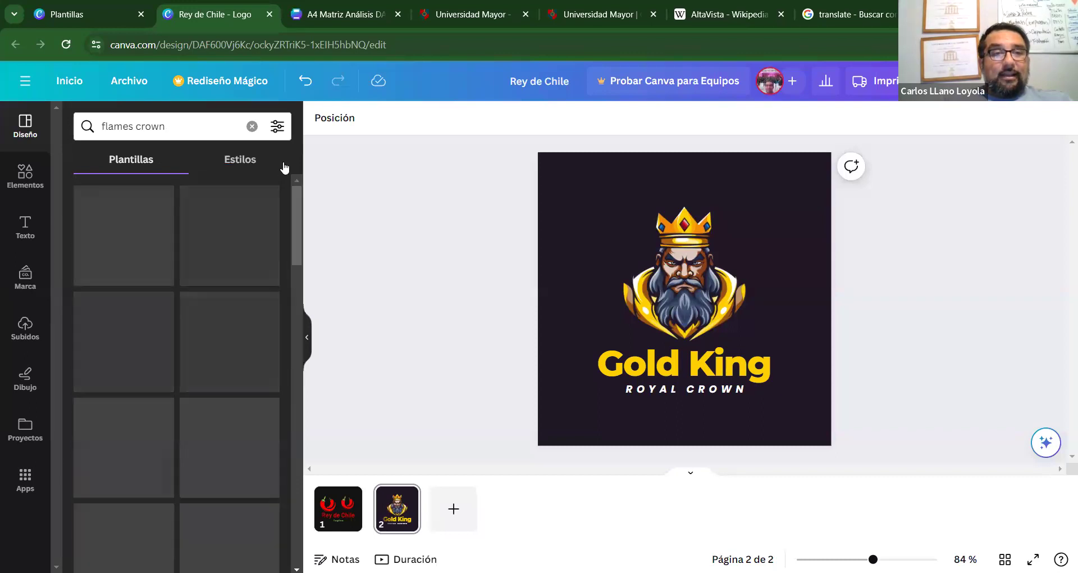
click(26, 177)
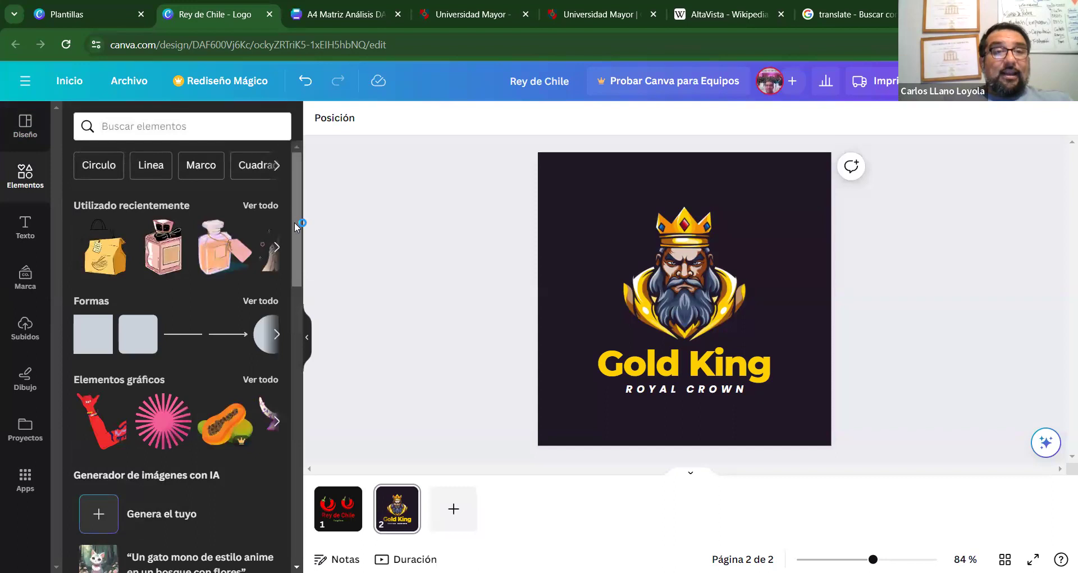
click(168, 127)
text(flames)
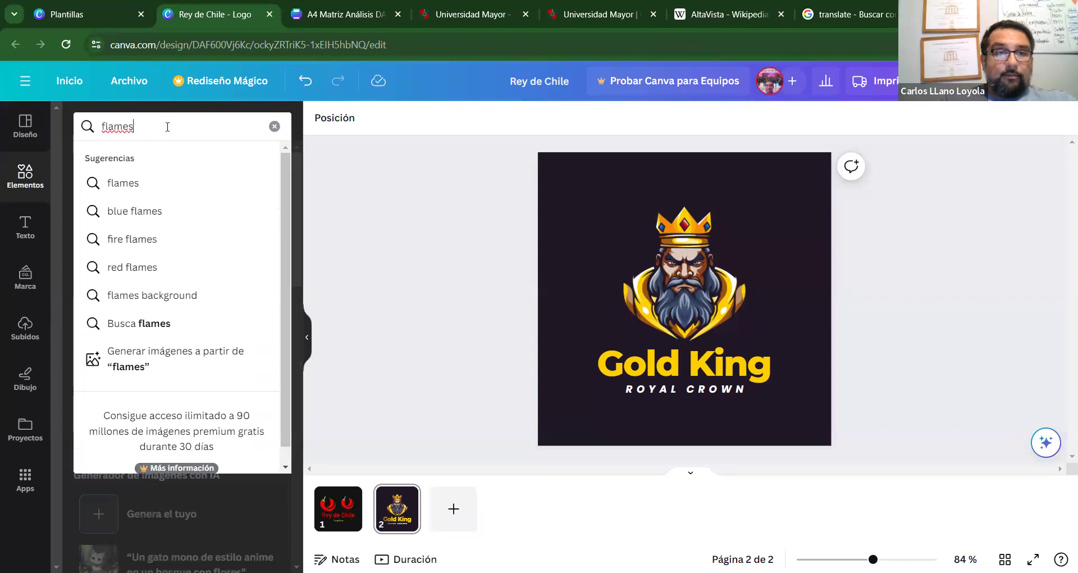
text( crown)
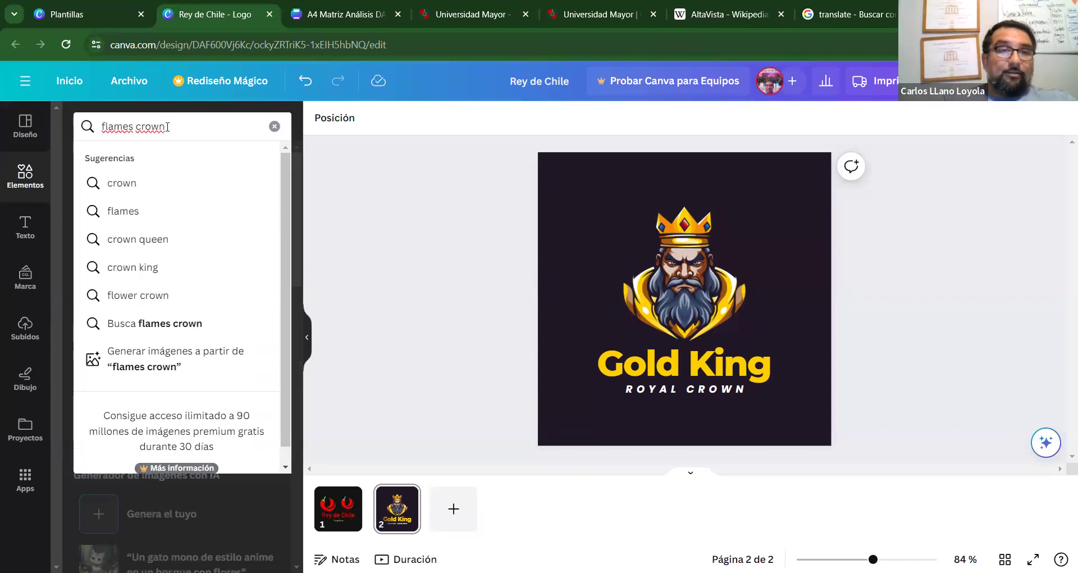
key(Return)
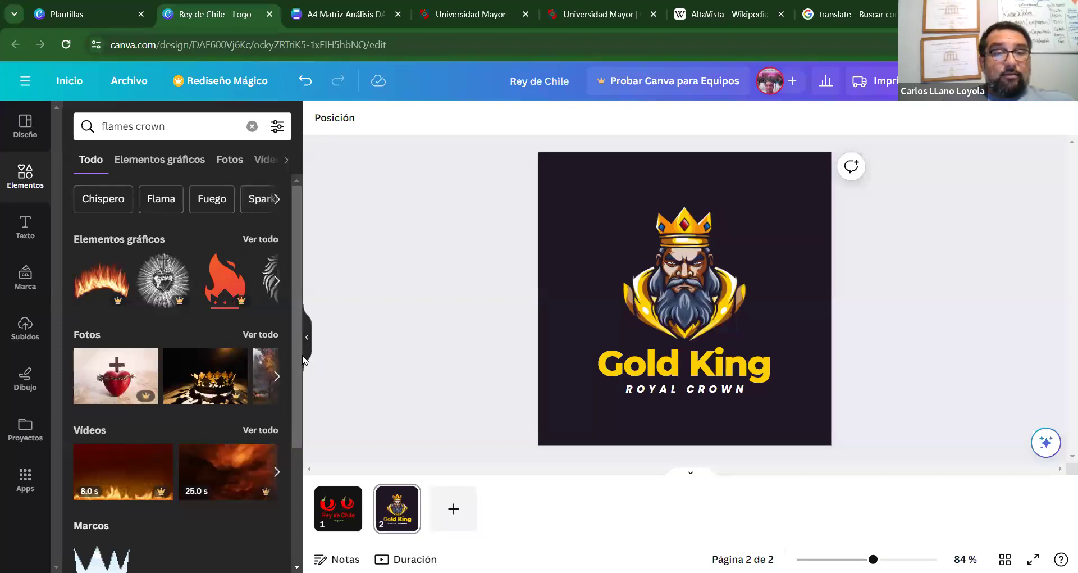
scroll(291, 399, down, 3)
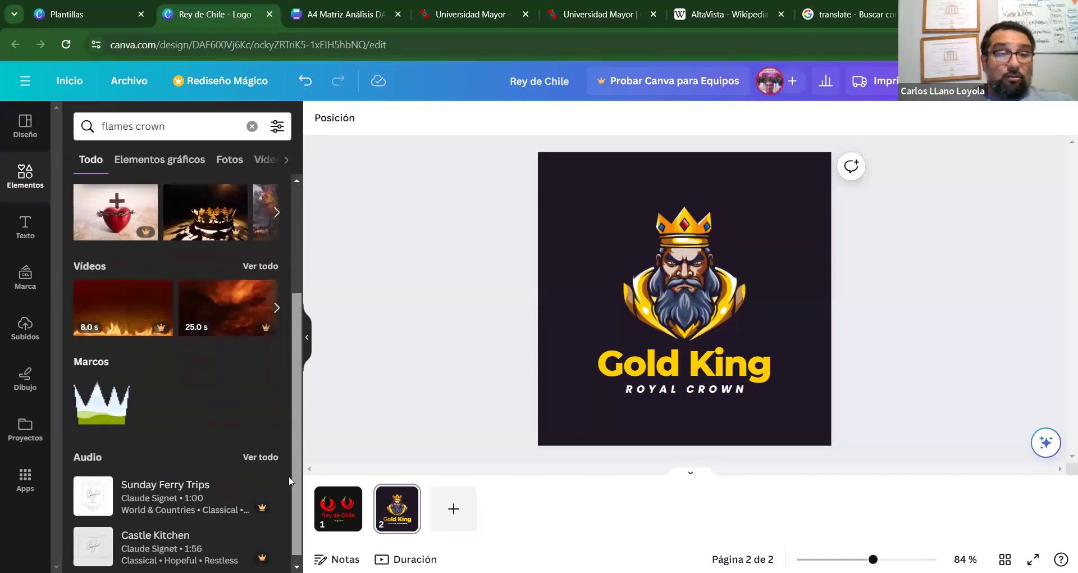
scroll(292, 393, up, 3)
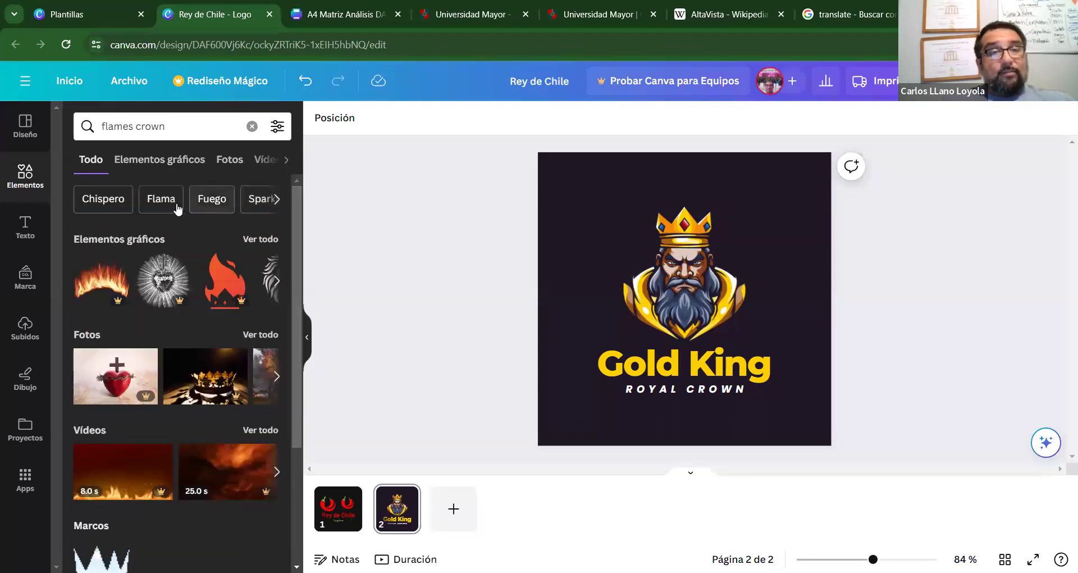
click(269, 240)
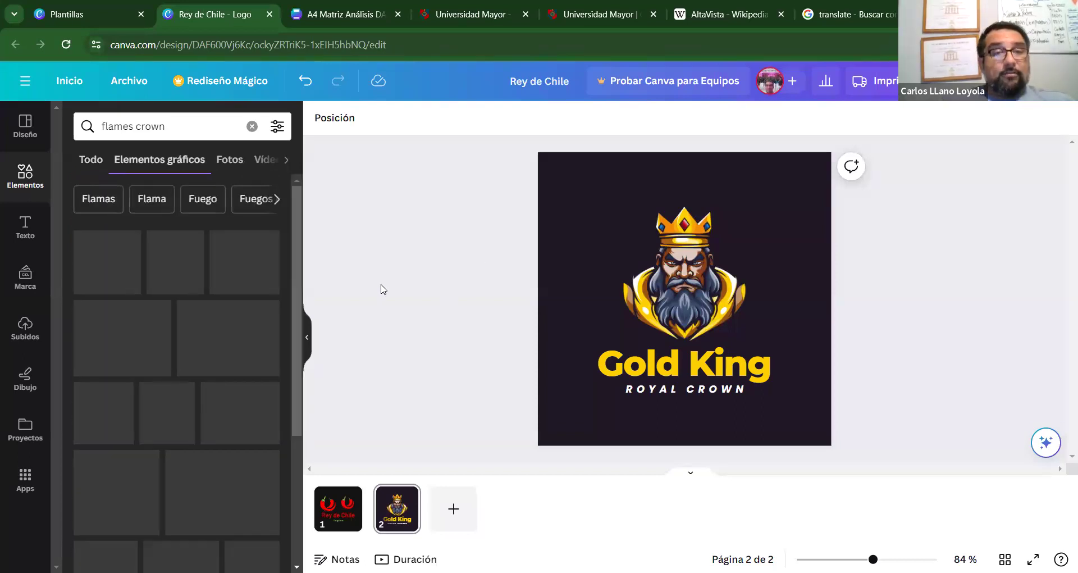
Browse the graphics results and add the red-orange flame graphic to page 2.
drag(294, 254, 293, 430)
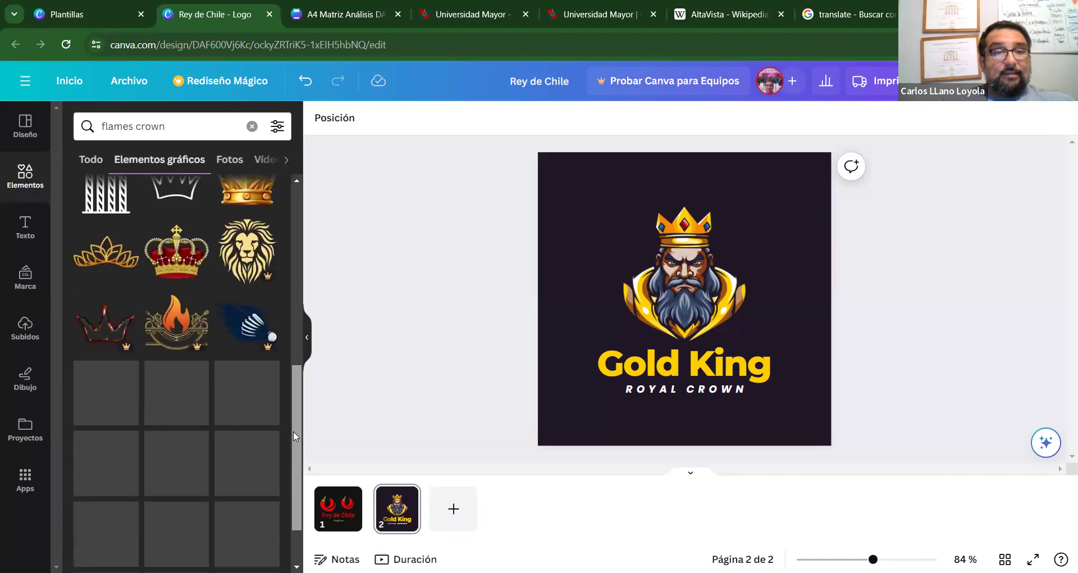
drag(301, 368, 302, 505)
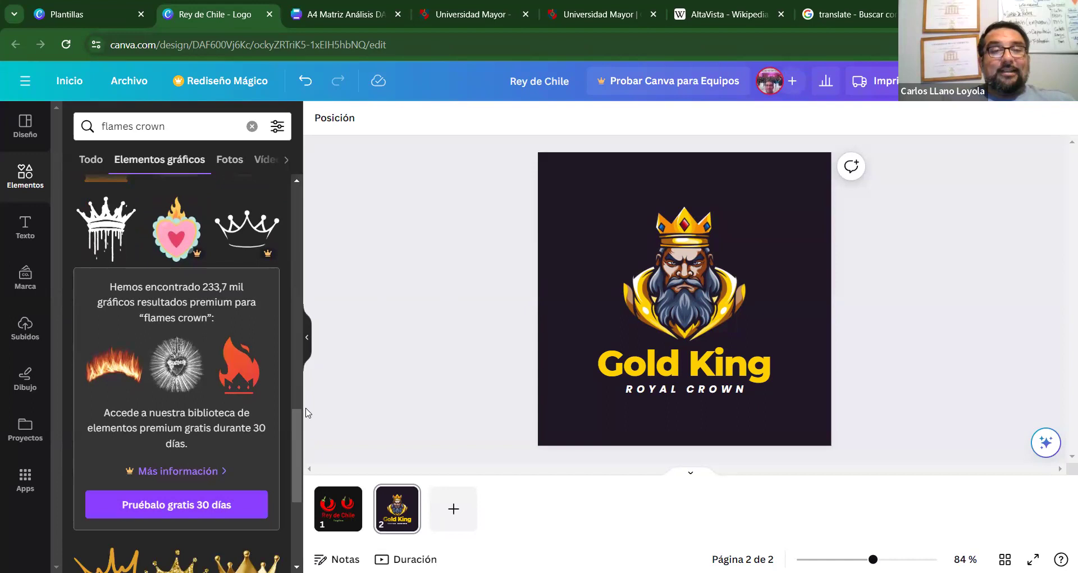
drag(297, 426, 291, 440)
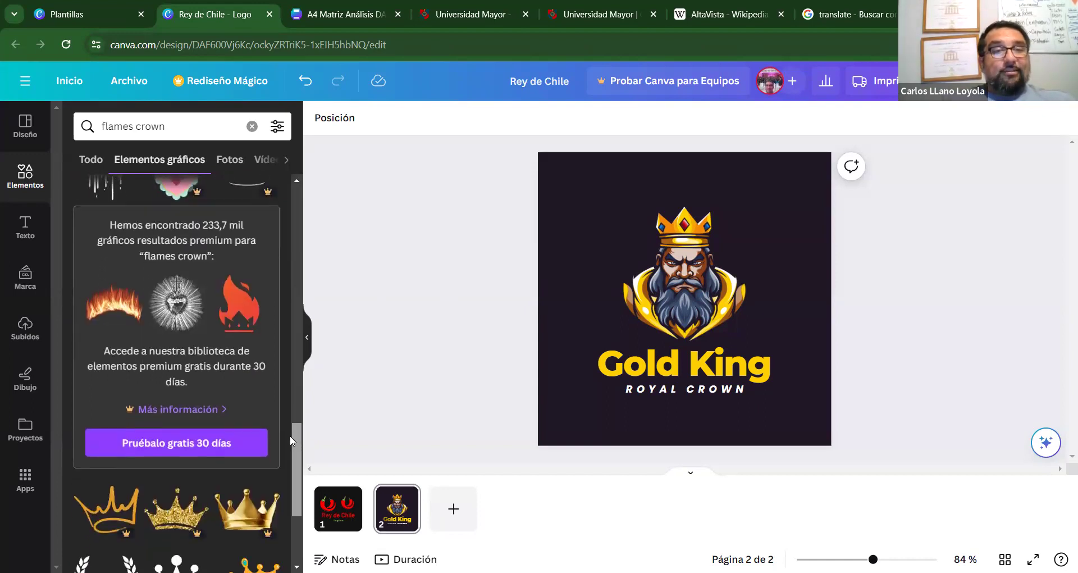
scroll(290, 436, down, 3)
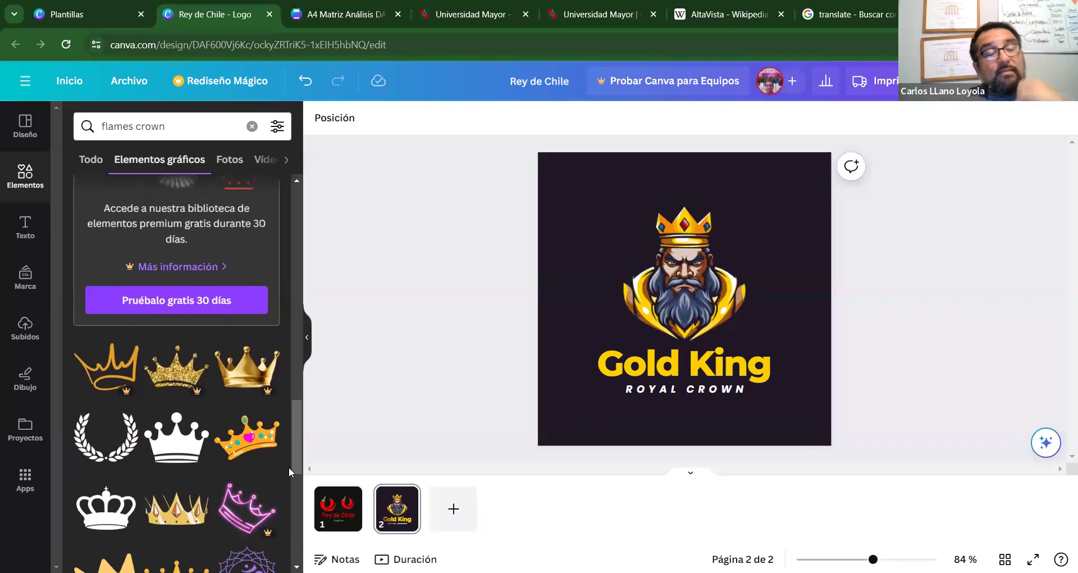
scroll(288, 470, down, 5)
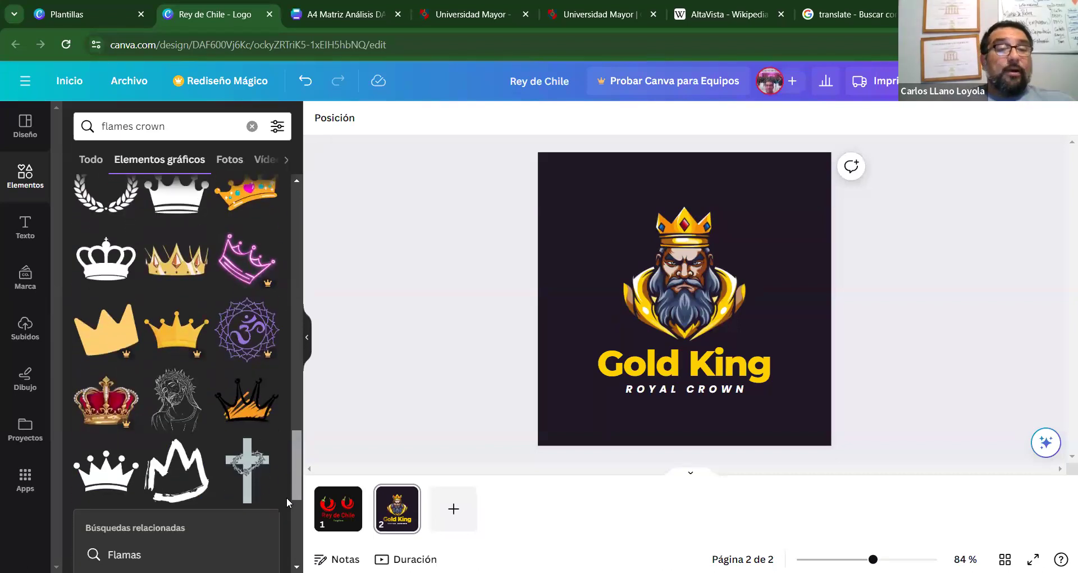
scroll(286, 496, down, 5)
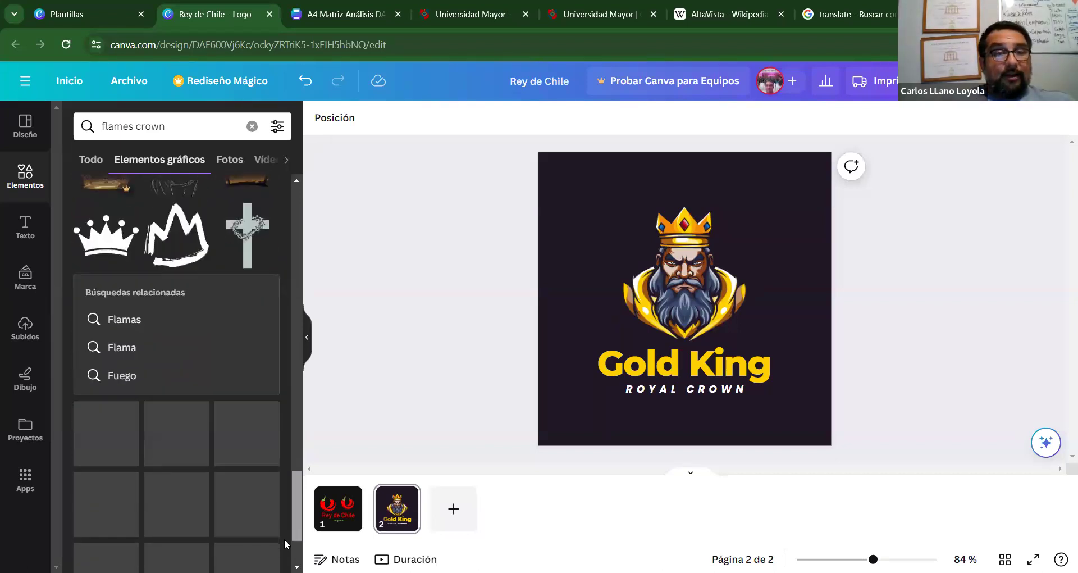
scroll(284, 542, down, 1)
scroll(294, 508, down, 3)
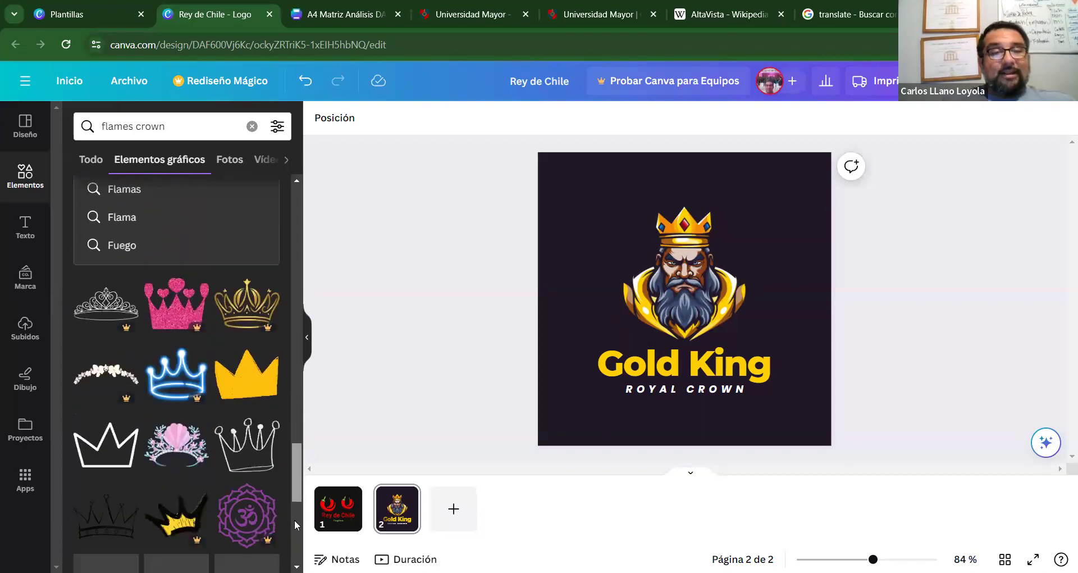
scroll(295, 528, down, 4)
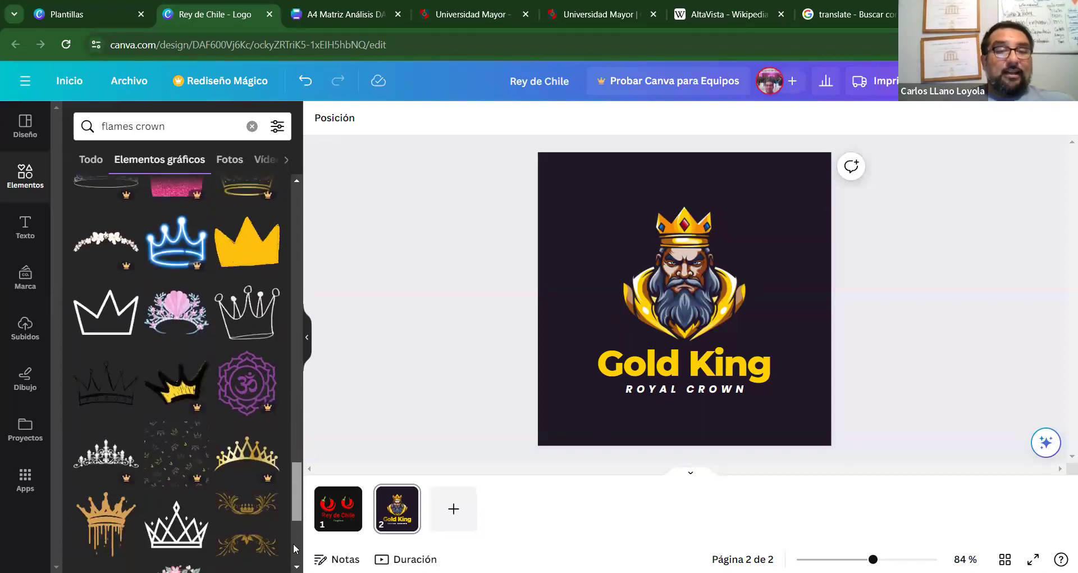
scroll(176, 371, down, 5)
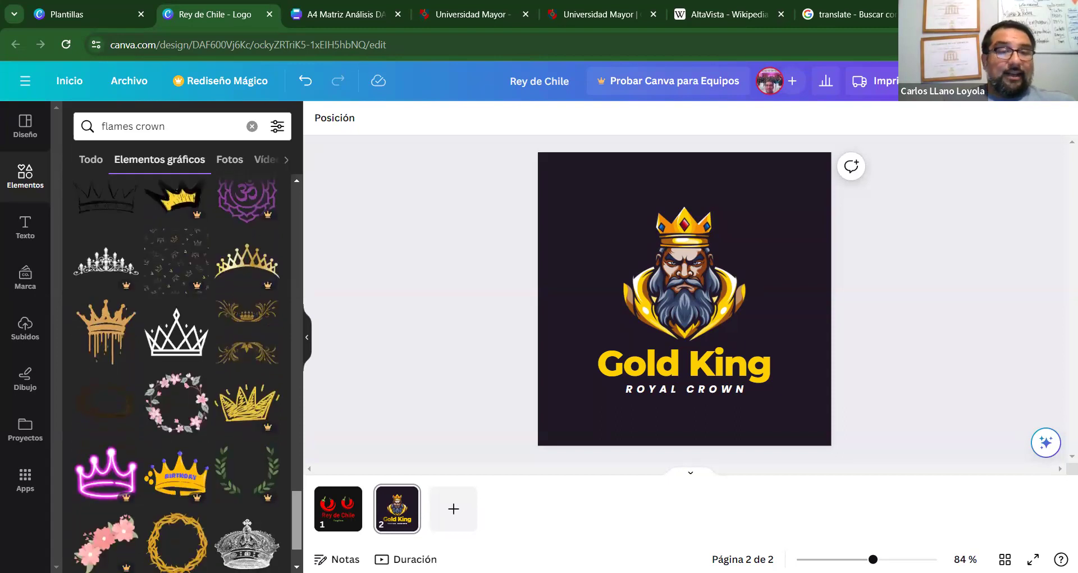
scroll(176, 370, down, 2)
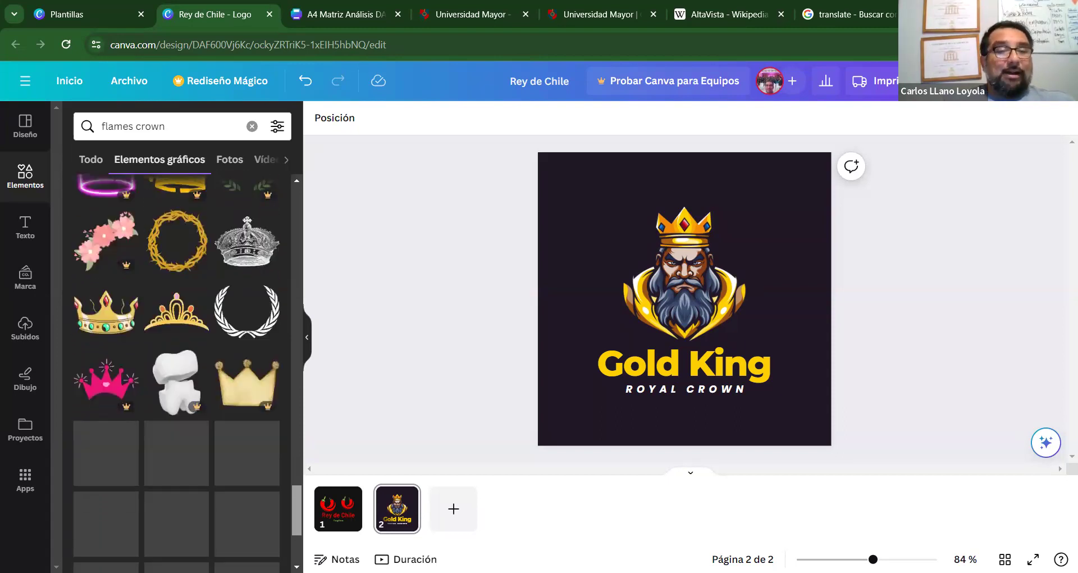
drag(301, 512, 294, 537)
scroll(295, 515, down, 2)
scroll(294, 537, down, 8)
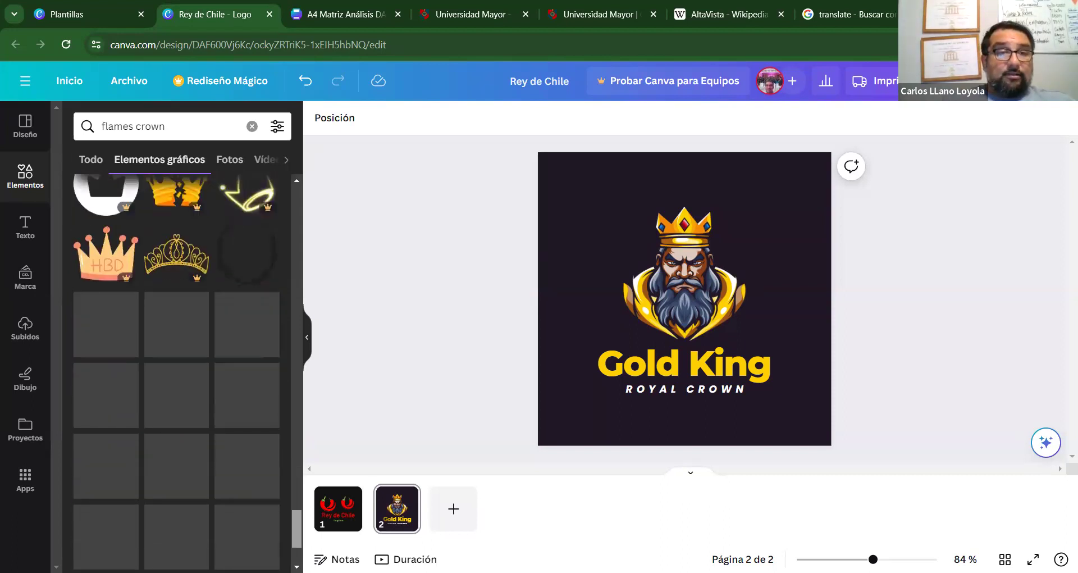
scroll(292, 504, down, 1)
drag(292, 505, 295, 548)
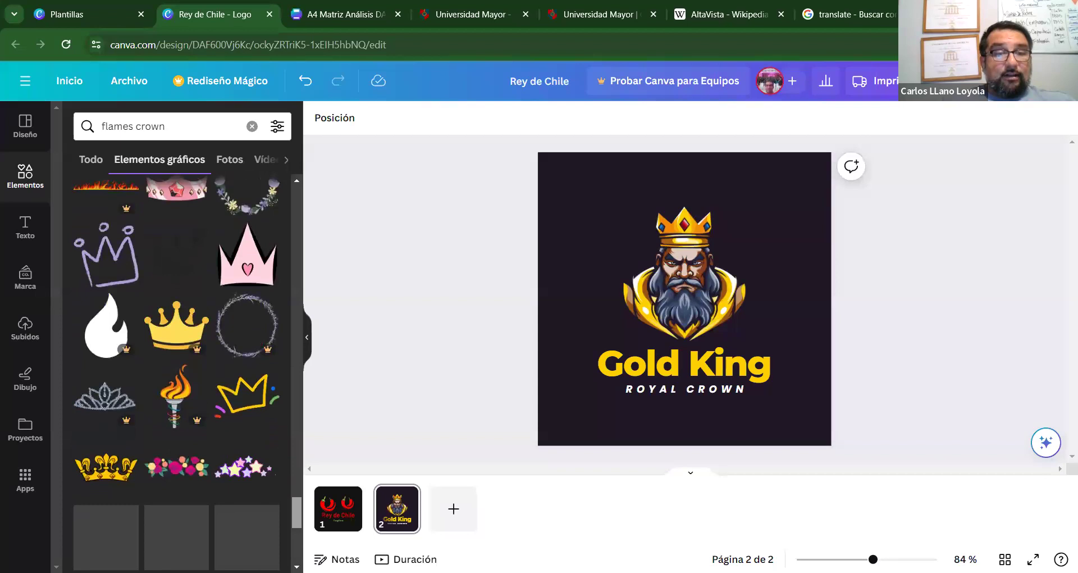
scroll(187, 374, down, 3)
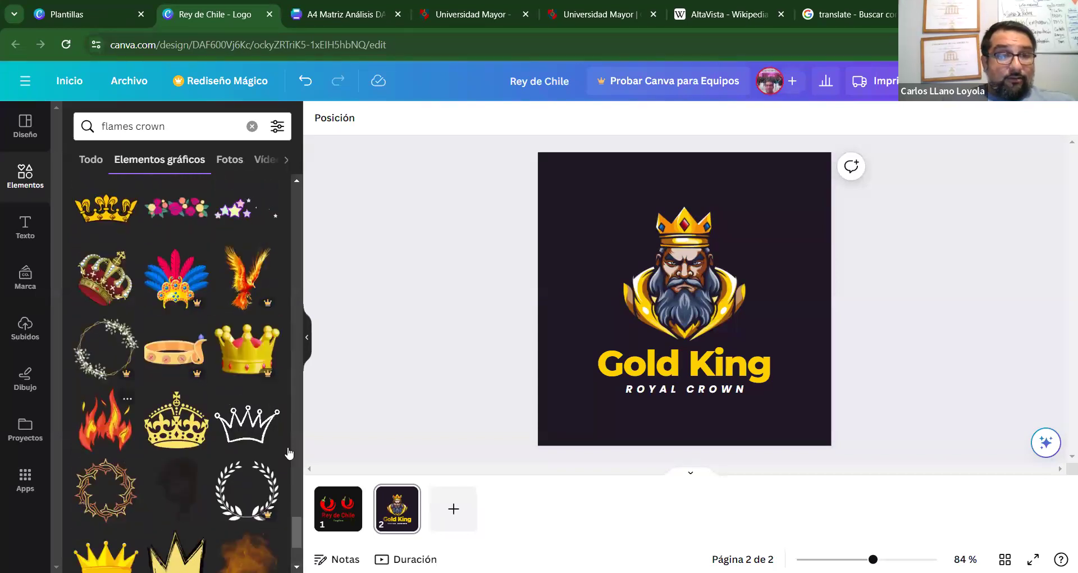
drag(295, 524, 296, 537)
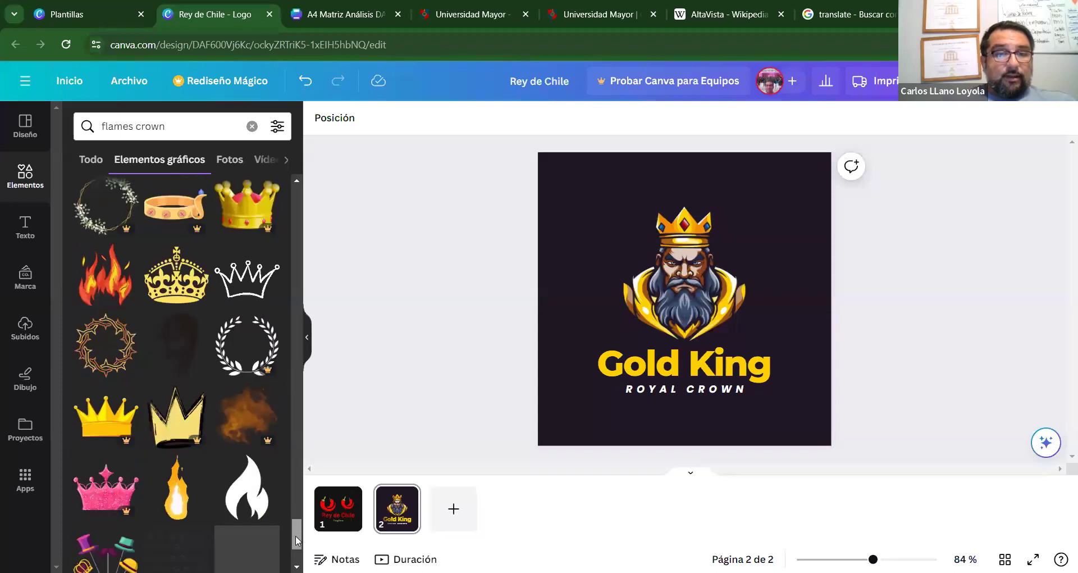
click(110, 274)
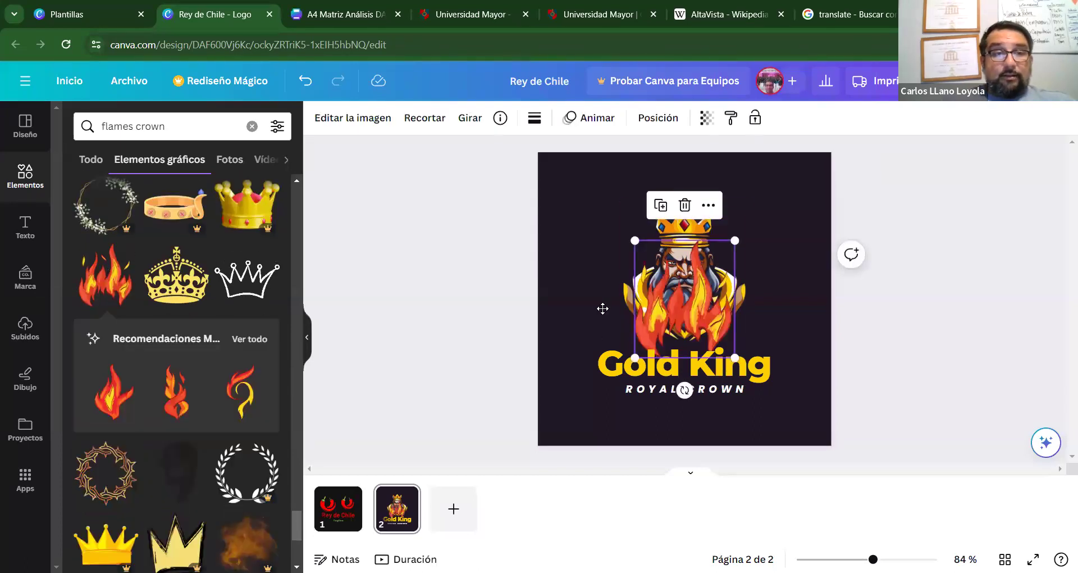
Try the flames in different spots over the king, then cut them from page 2.
drag(667, 312, 570, 265)
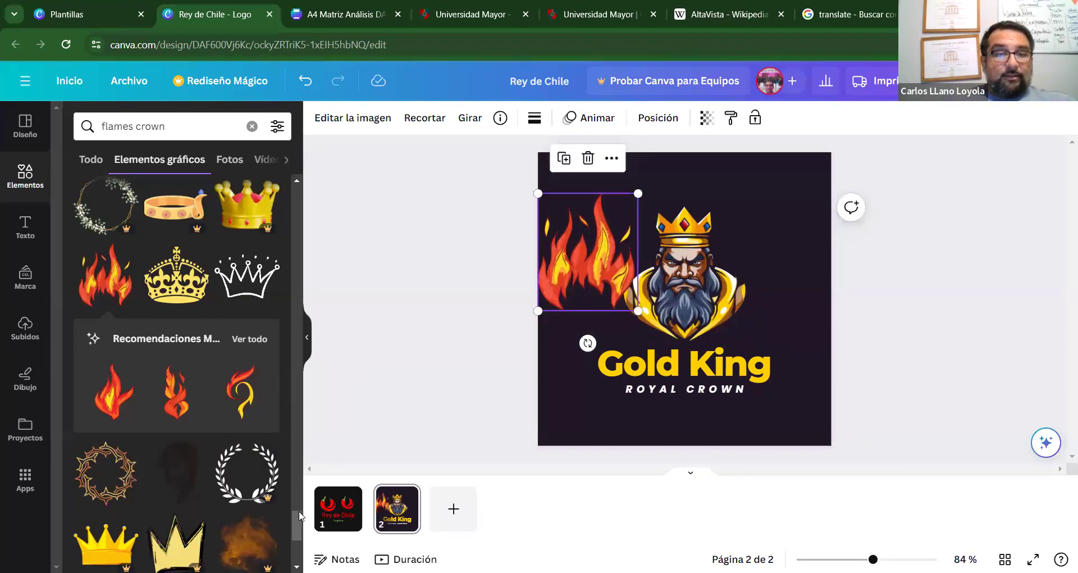
drag(293, 521, 292, 534)
scroll(295, 543, down, 6)
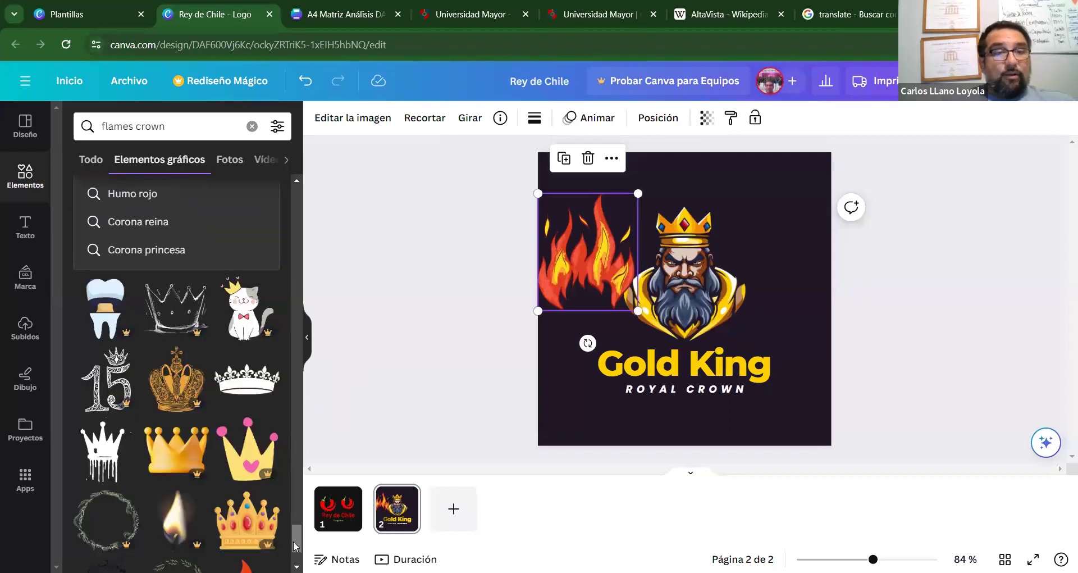
scroll(177, 370, down, 4)
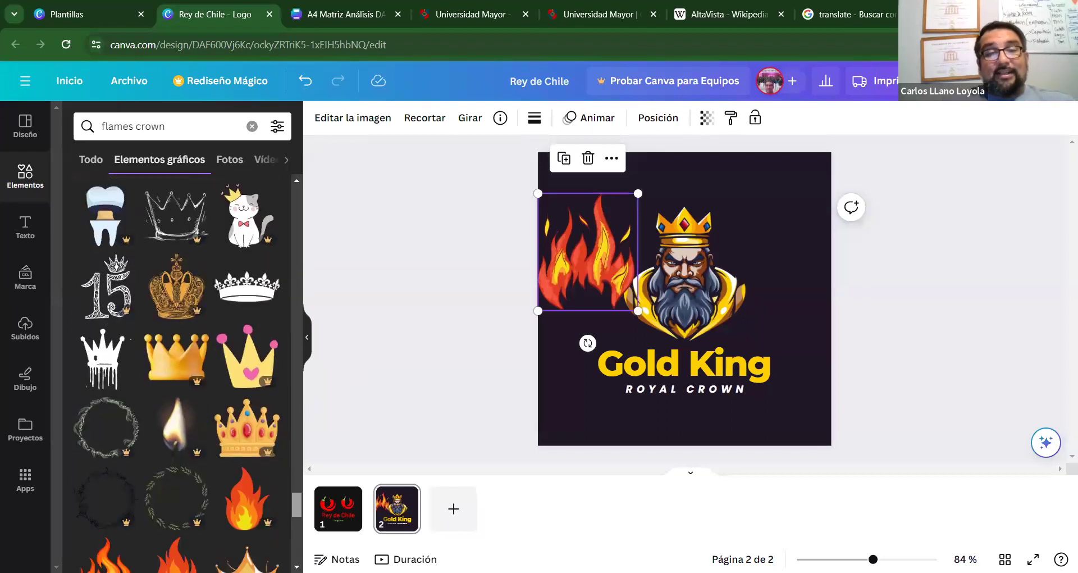
scroll(176, 371, down, 4)
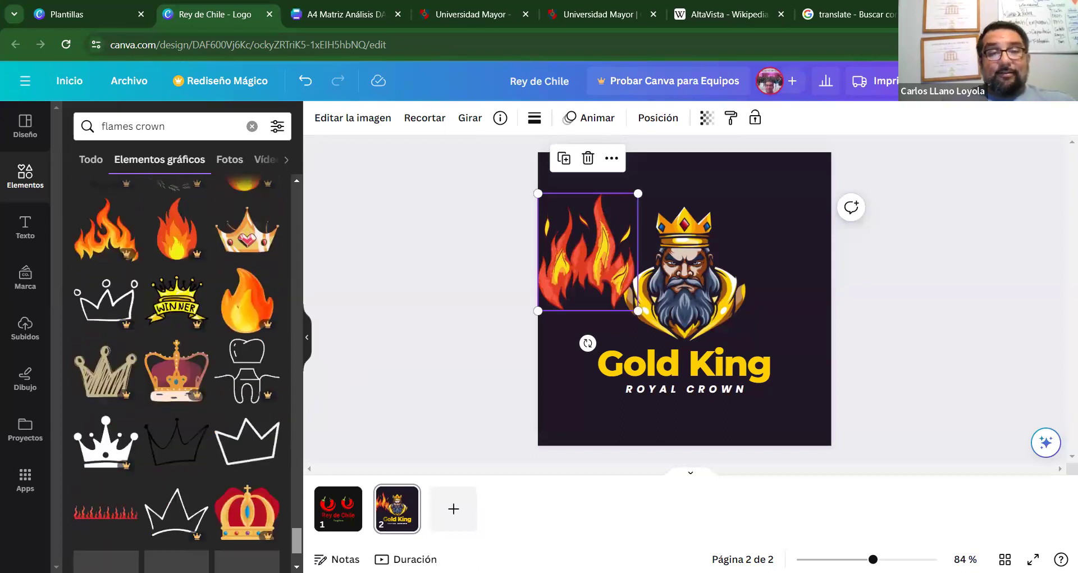
scroll(296, 550, down, 7)
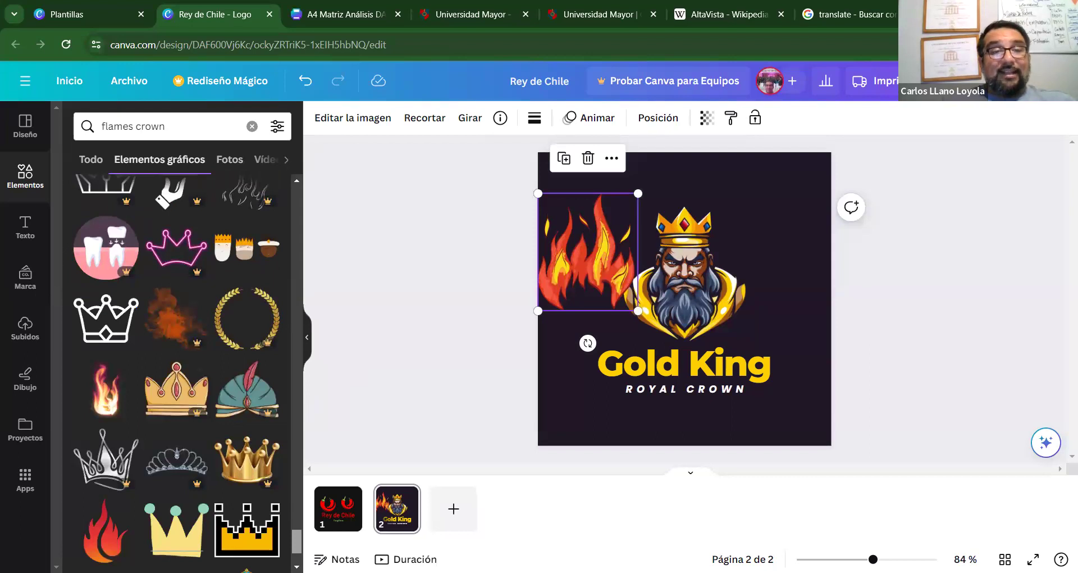
scroll(176, 373, down, 1)
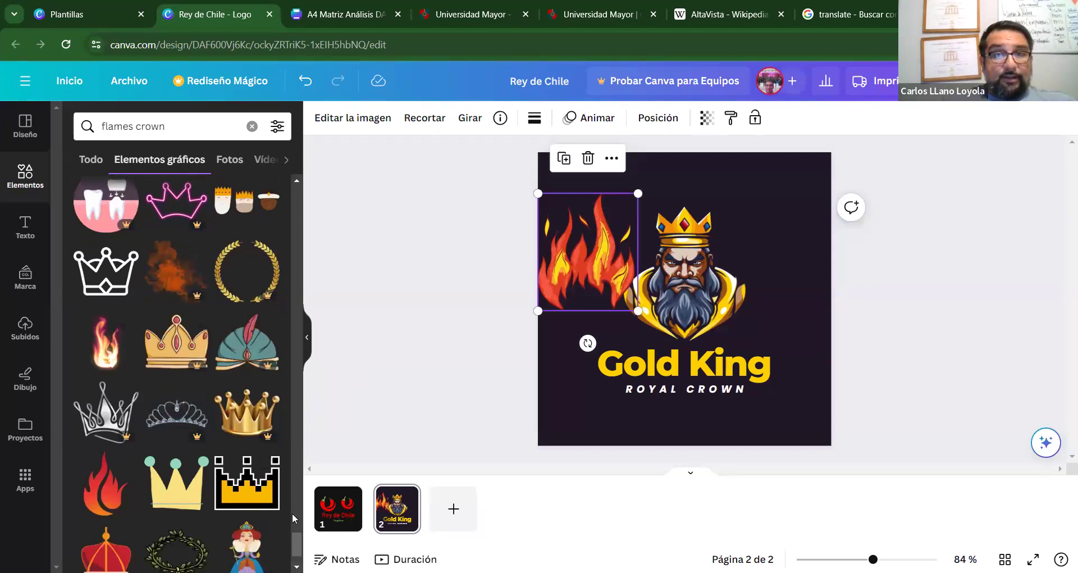
scroll(298, 541, down, 1)
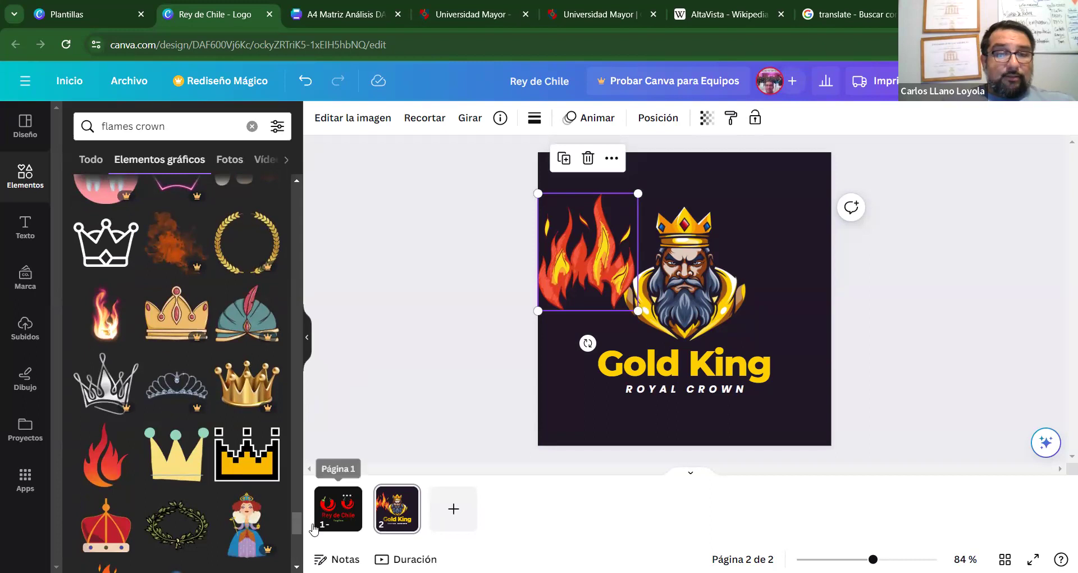
drag(295, 521, 292, 537)
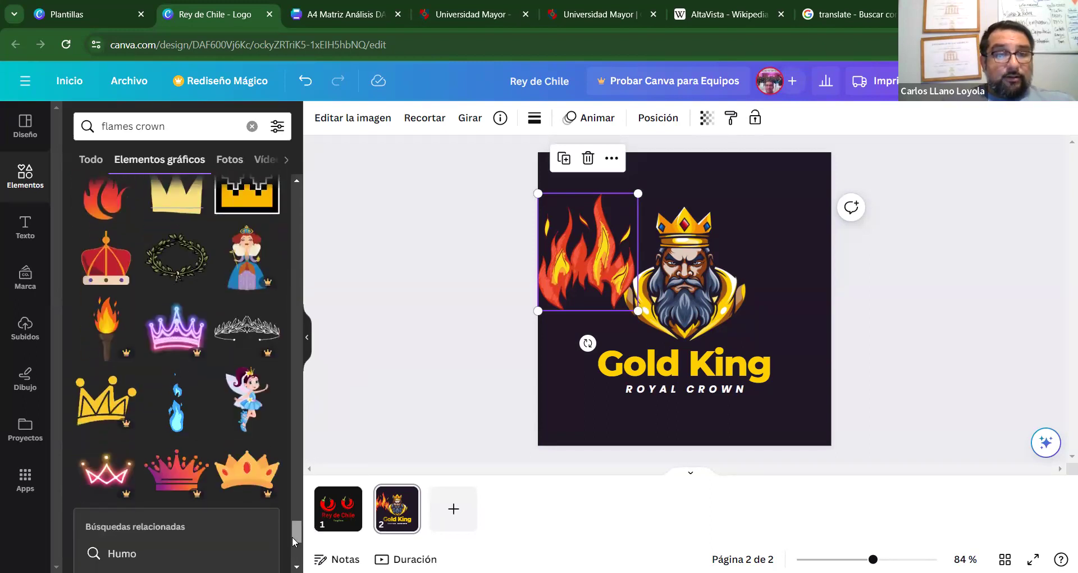
scroll(292, 536, down, 5)
scroll(176, 365, down, 2)
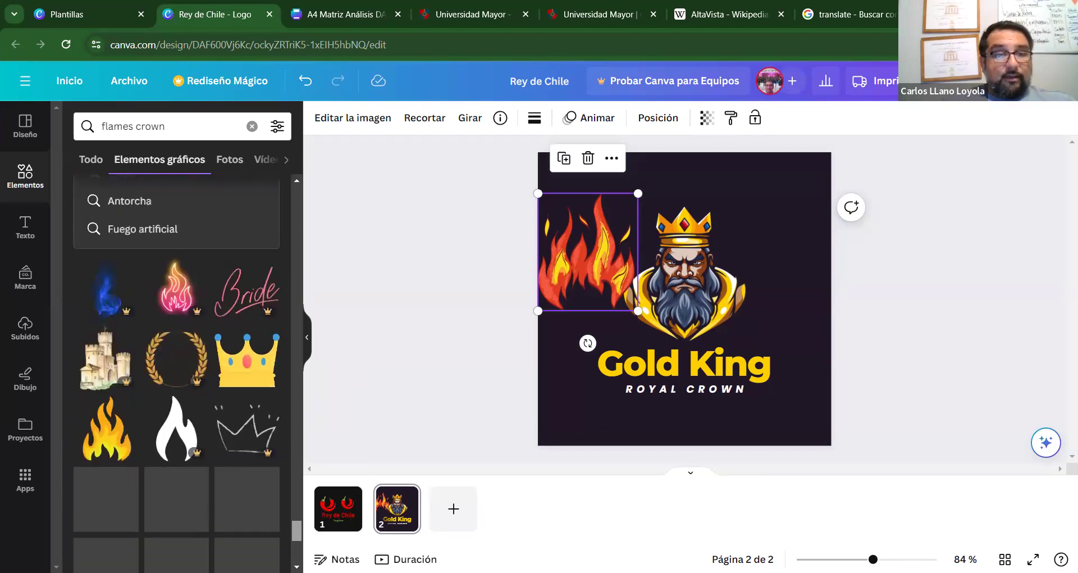
scroll(176, 365, down, 4)
scroll(176, 365, down, 6)
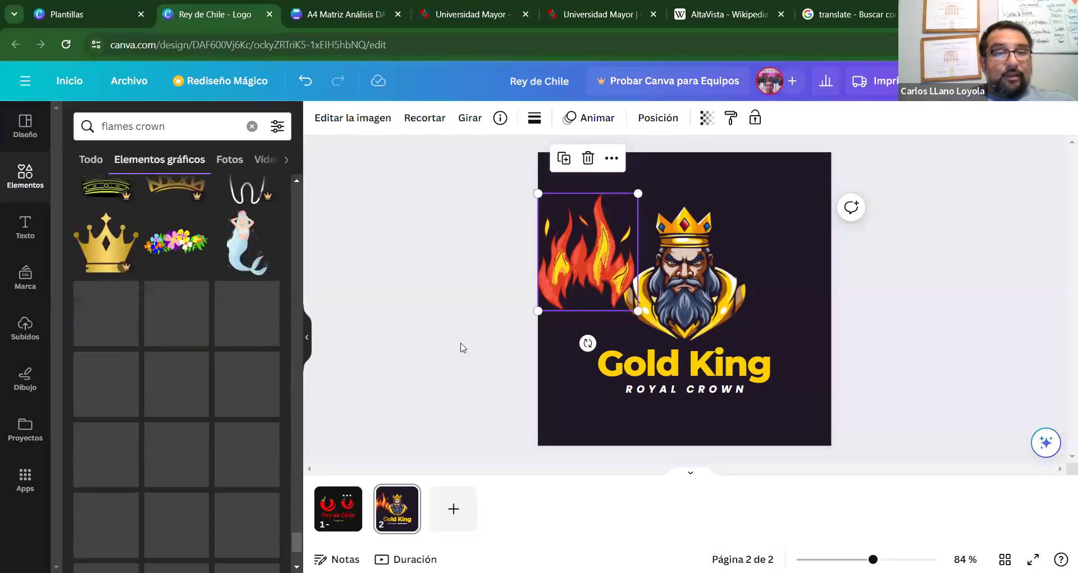
drag(578, 216, 630, 221)
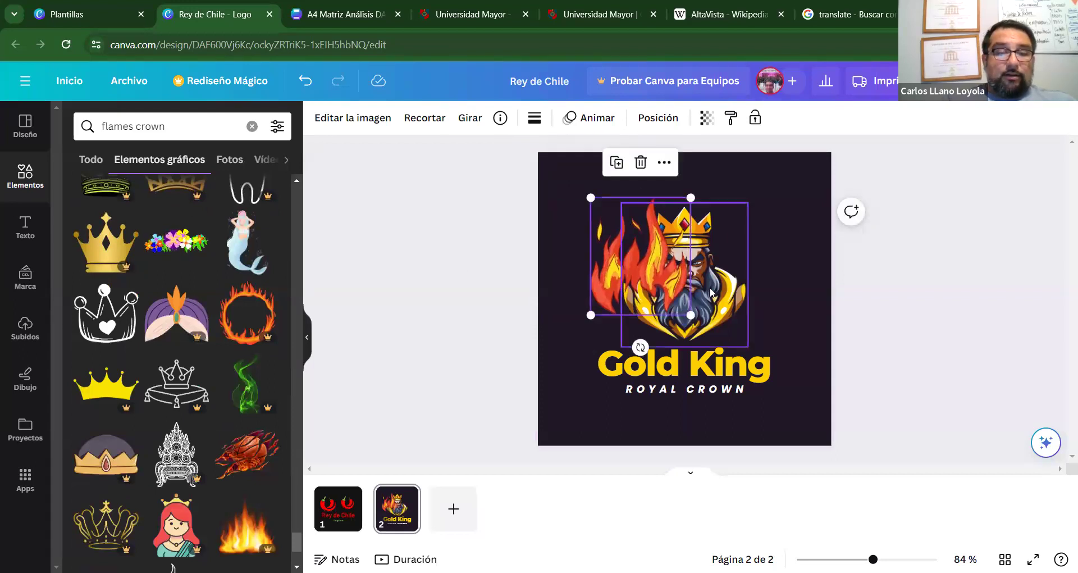
key(Delete)
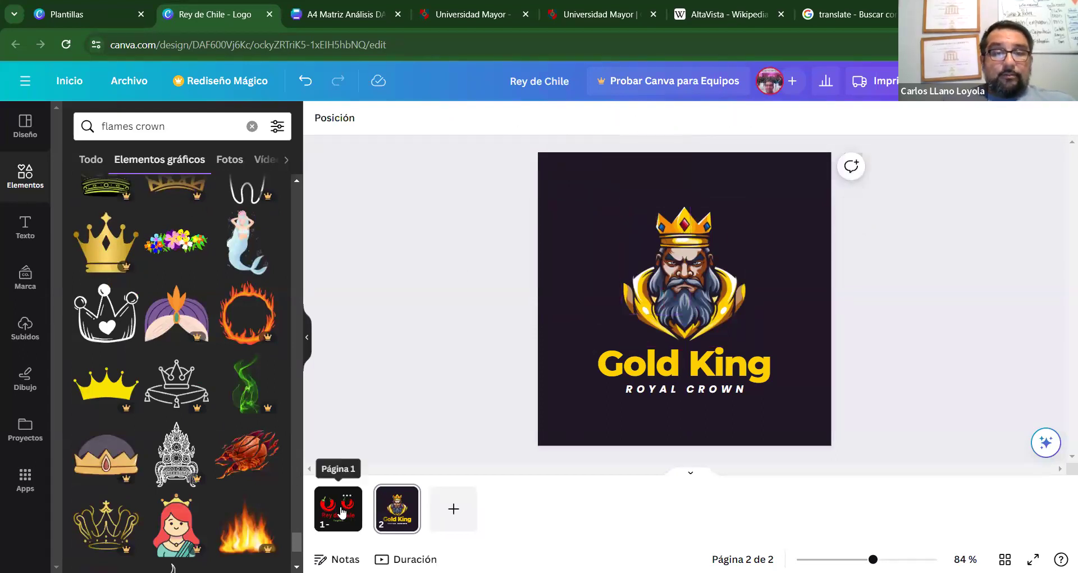
Paste the flames onto page 1 and cluster them behind the two chili peppers.
click(338, 508)
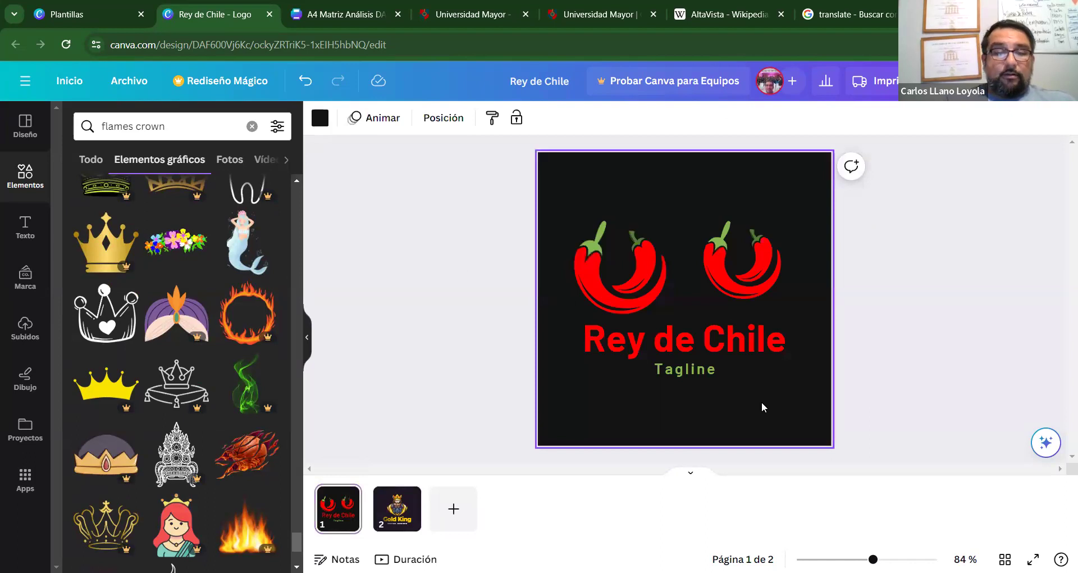
key(ctrl+v)
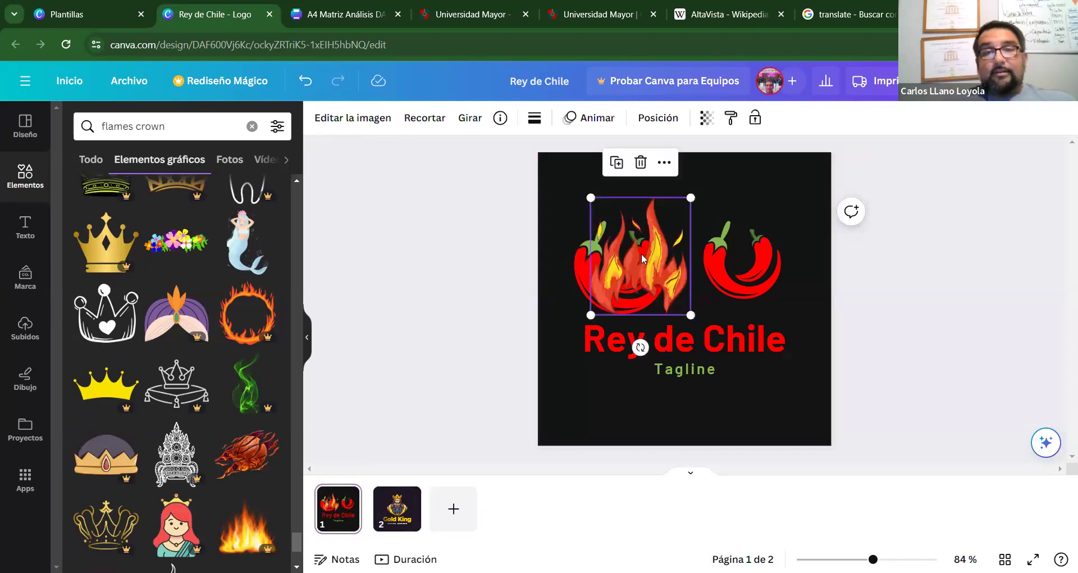
drag(665, 252, 717, 250)
click(618, 279)
drag(623, 277, 630, 285)
drag(734, 255, 690, 223)
drag(758, 272, 723, 293)
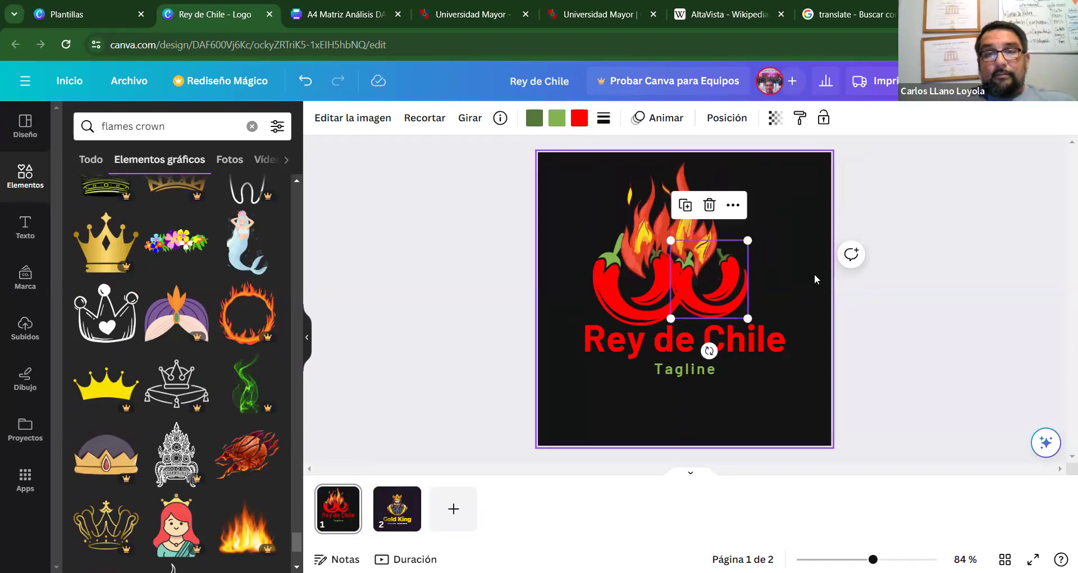
click(741, 301)
click(703, 241)
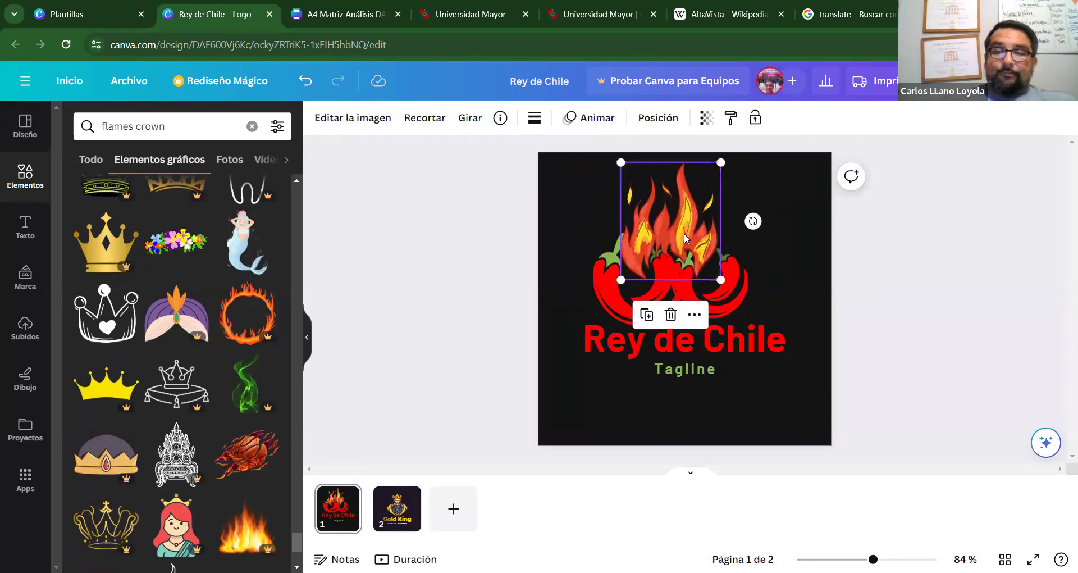
click(597, 275)
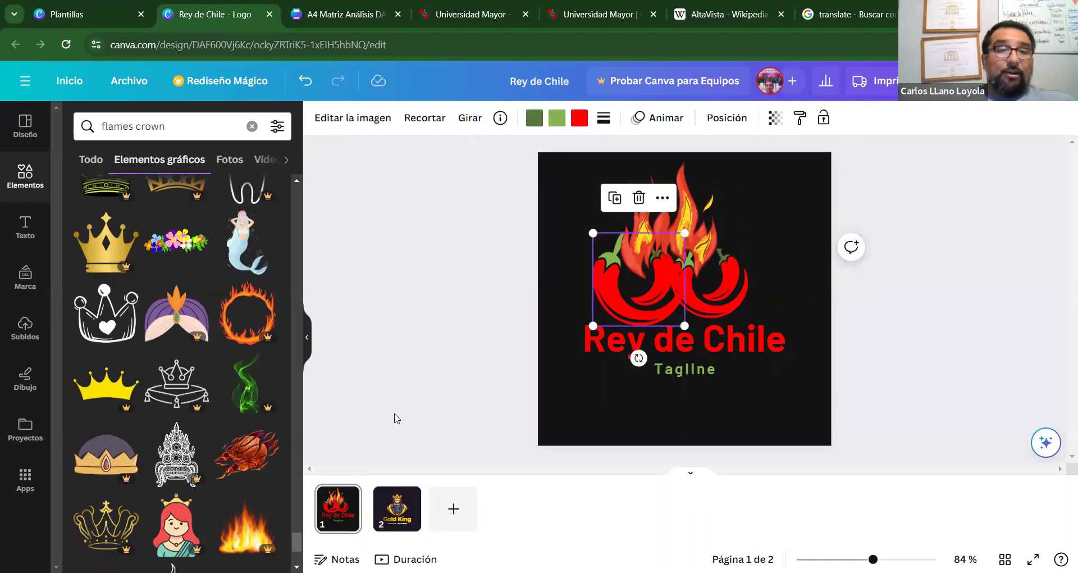
drag(298, 544, 294, 227)
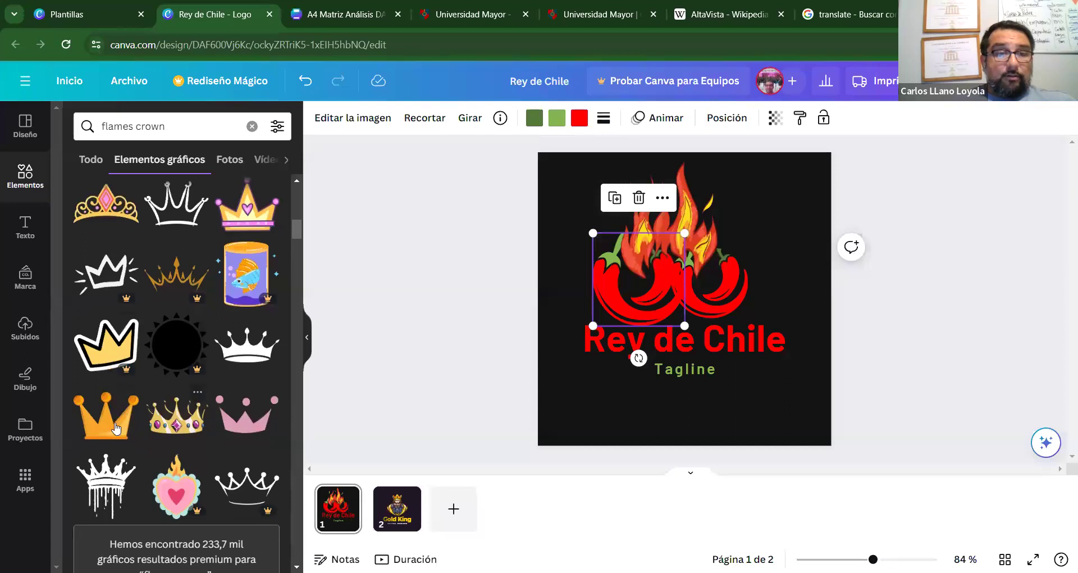
drag(293, 231, 286, 281)
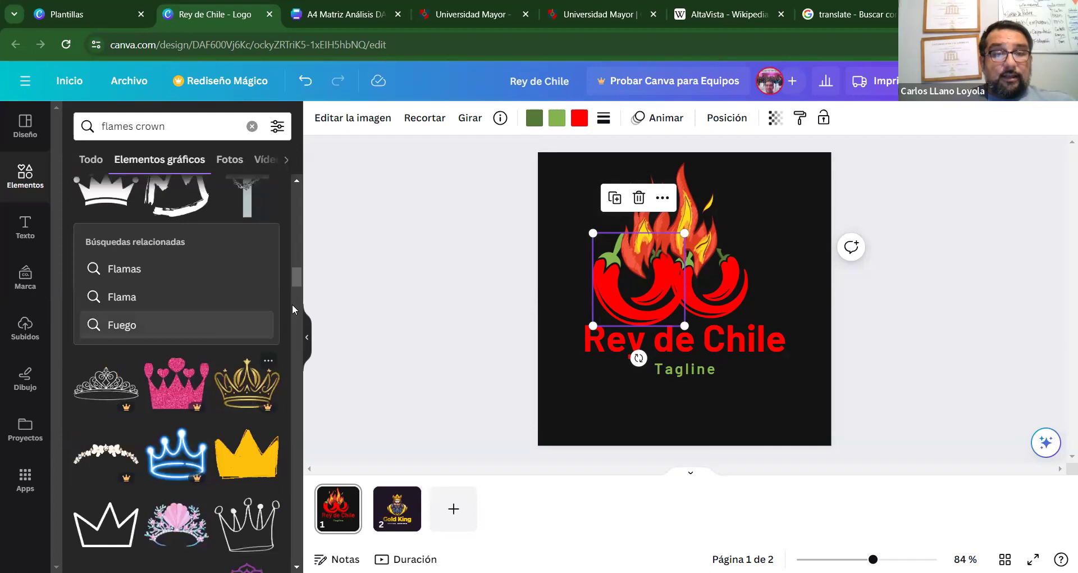
drag(295, 278, 318, 231)
Add the orange crown to page 1, centre it between the chilis, flames moved bottom-right.
click(114, 488)
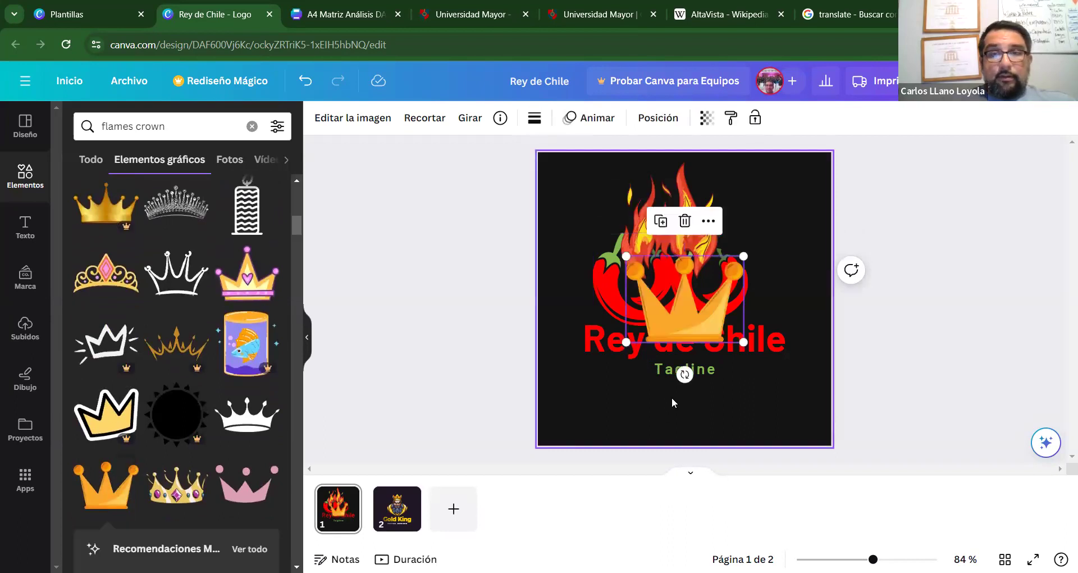
drag(694, 201, 815, 354)
drag(682, 289, 682, 252)
drag(605, 288, 572, 269)
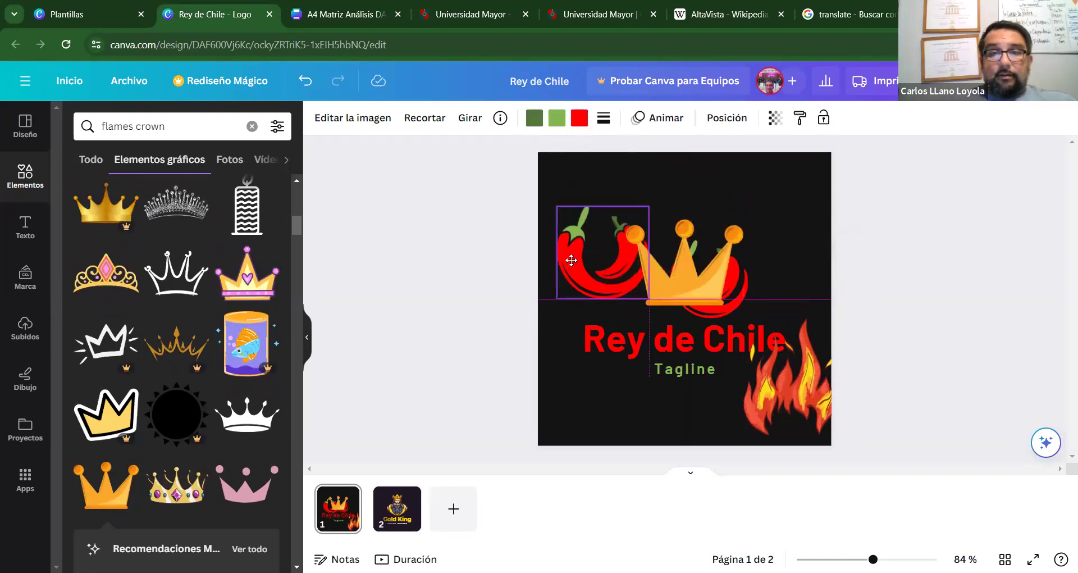
drag(696, 277, 689, 289)
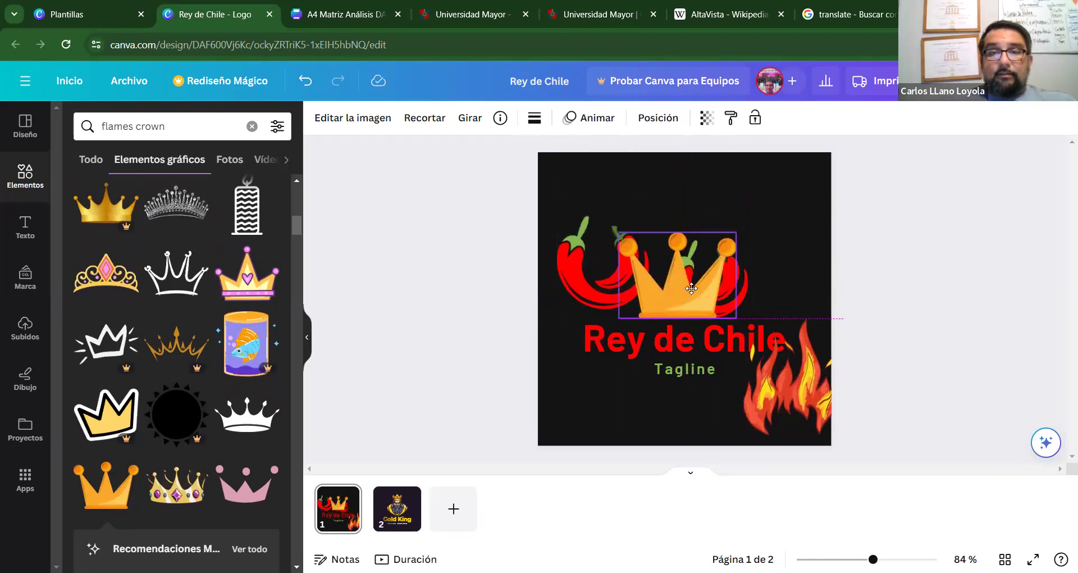
drag(602, 296, 619, 309)
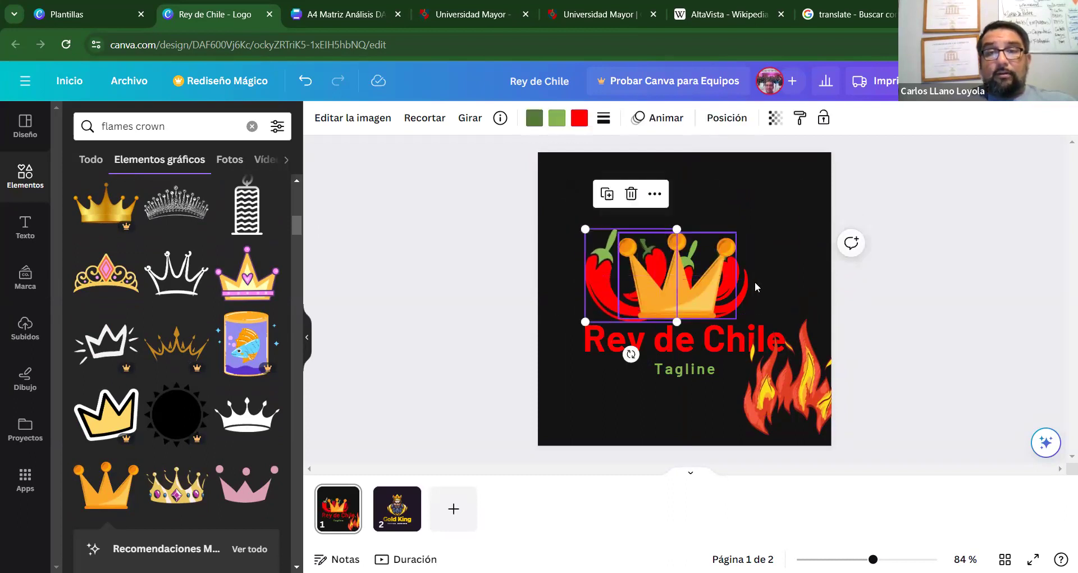
drag(736, 285, 753, 274)
Switch to the Gold King page 2 and select the king mascot.
click(793, 260)
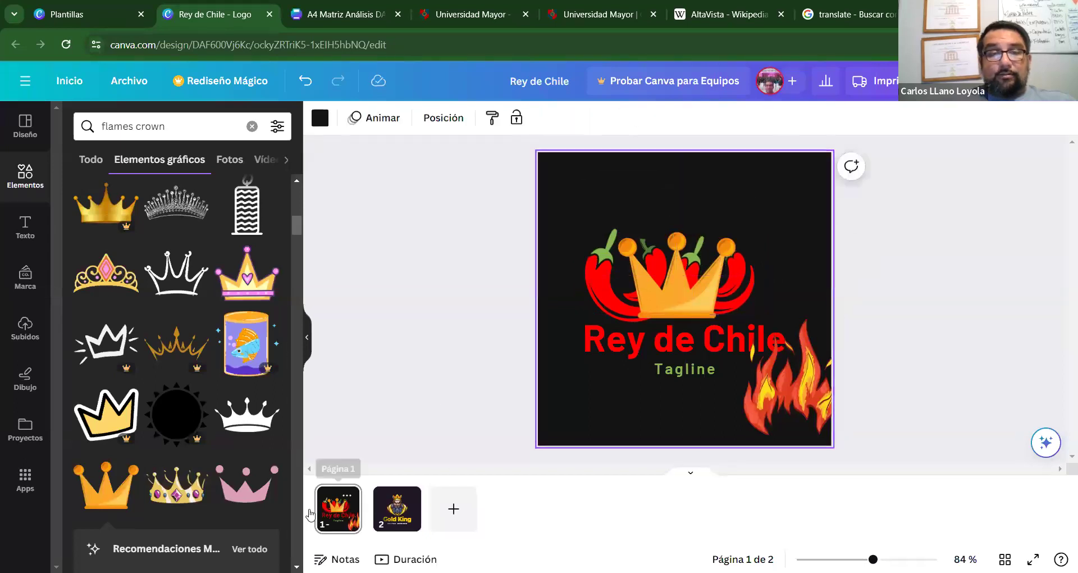
click(397, 508)
click(662, 274)
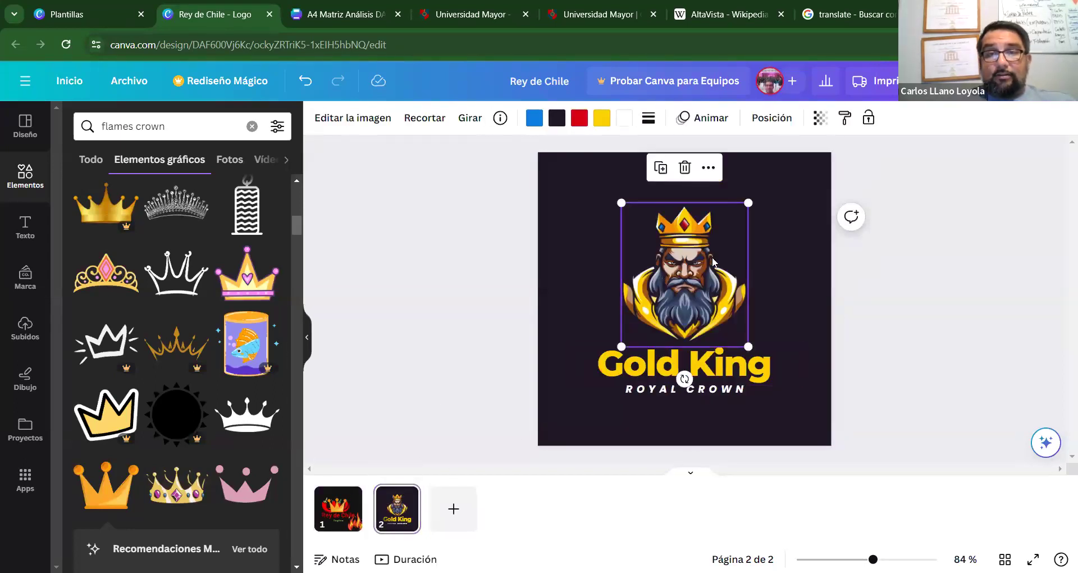
Add an empty third page and select the Gold King mascot on page 2 for copying.
drag(703, 264, 701, 260)
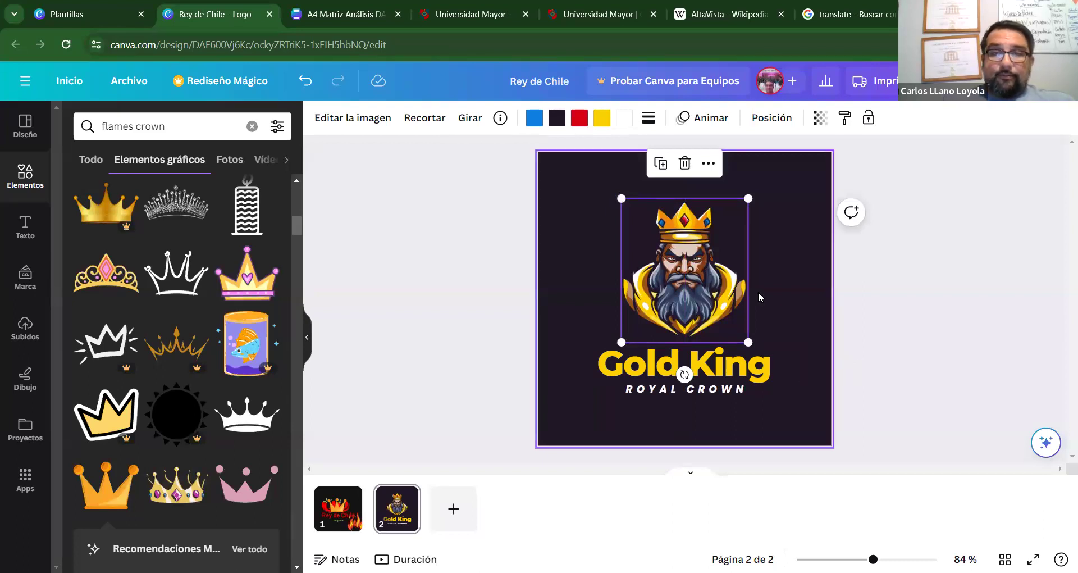
click(457, 526)
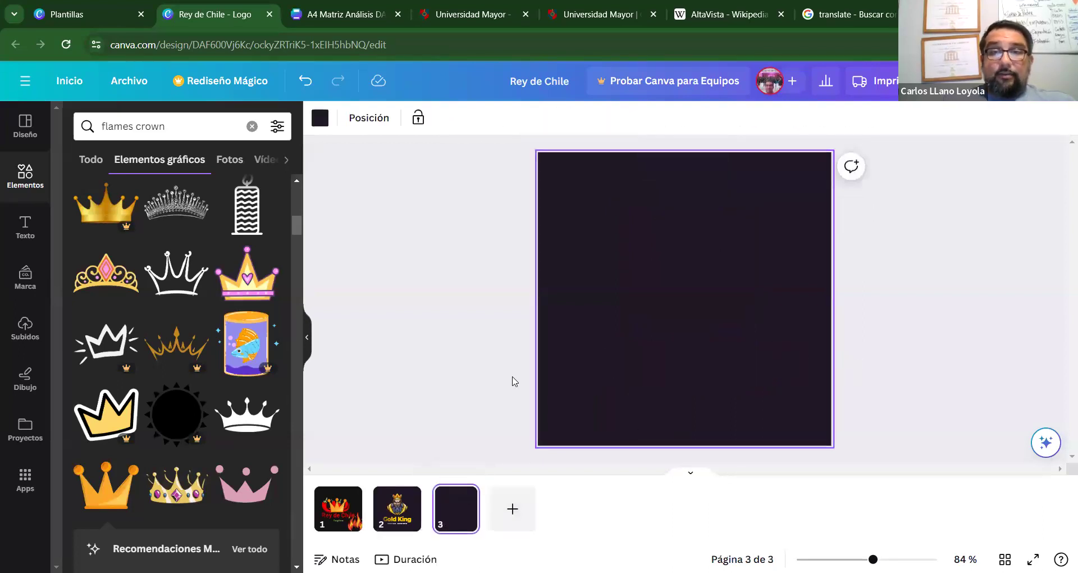
click(397, 508)
click(658, 323)
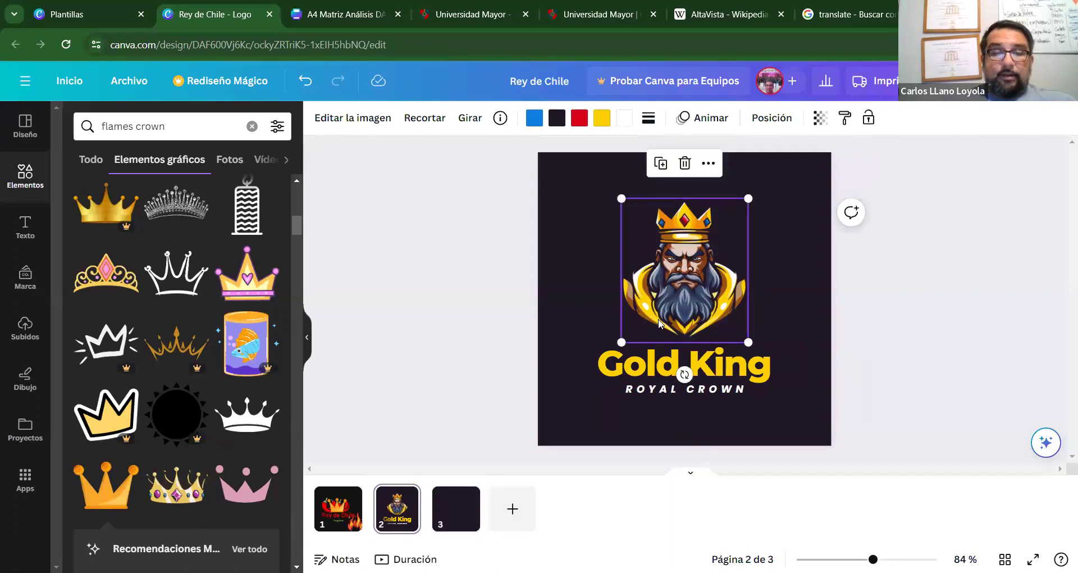
Paste the king mascot centred on page 3, then select the right chili on page 1.
click(456, 507)
key(ctrl+v)
drag(677, 317, 677, 356)
click(547, 345)
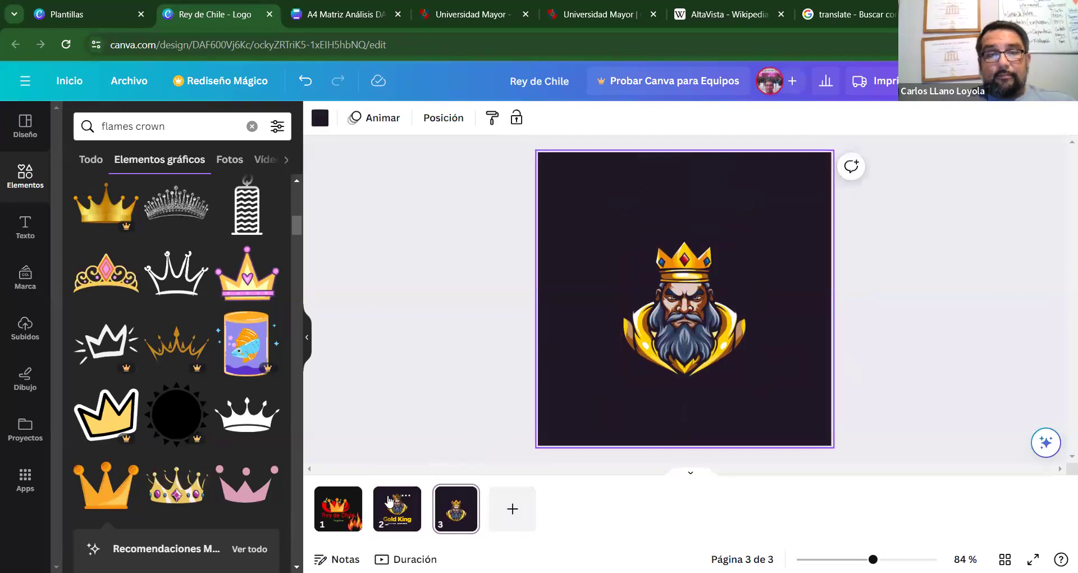
click(338, 507)
drag(747, 278, 784, 272)
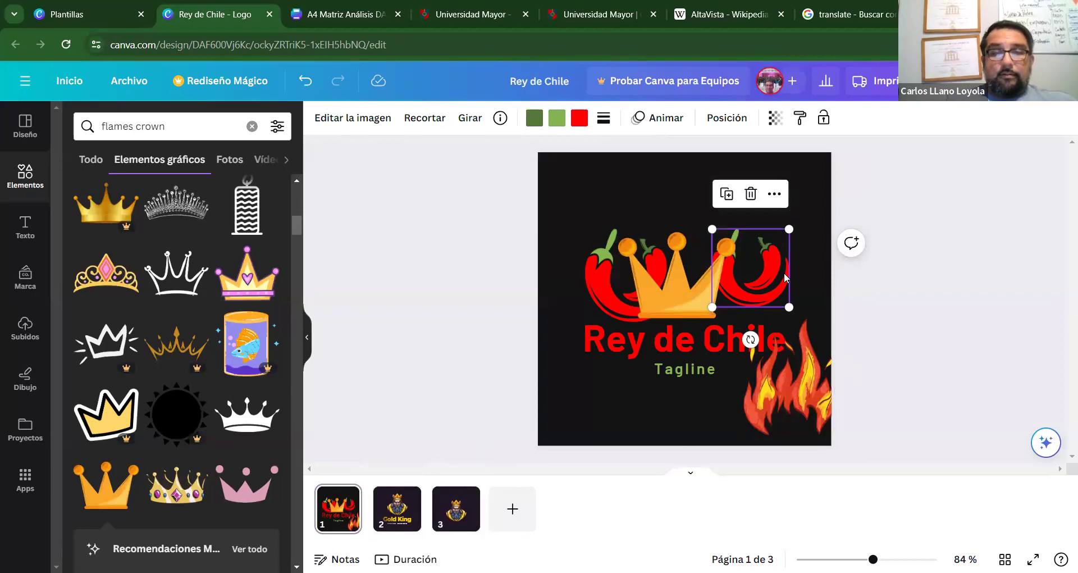
Paste the chili onto page 3, resized and centred on top of the king's crown.
click(456, 509)
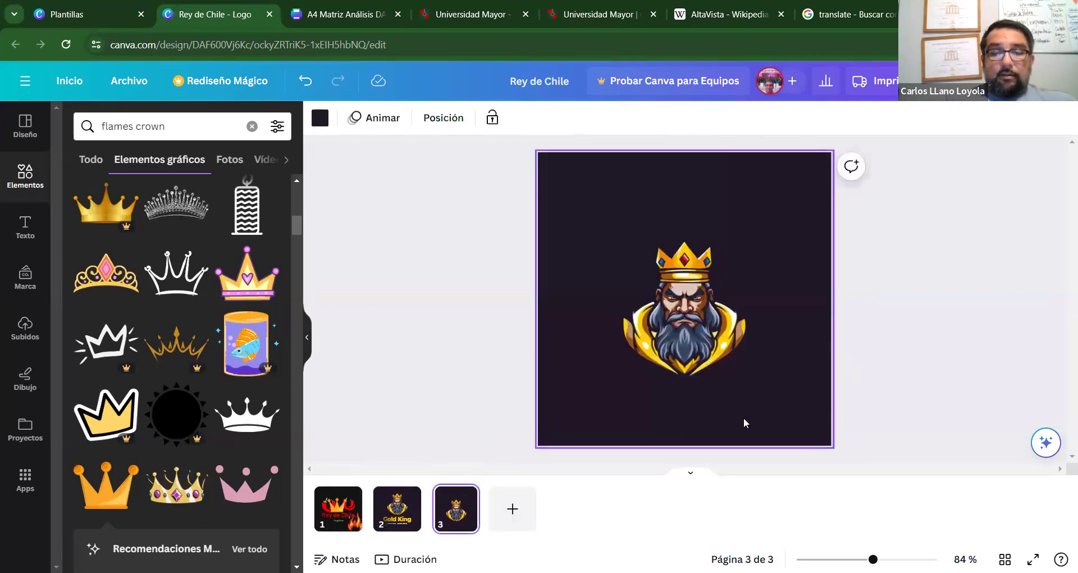
key(ctrl+v)
drag(761, 290, 720, 249)
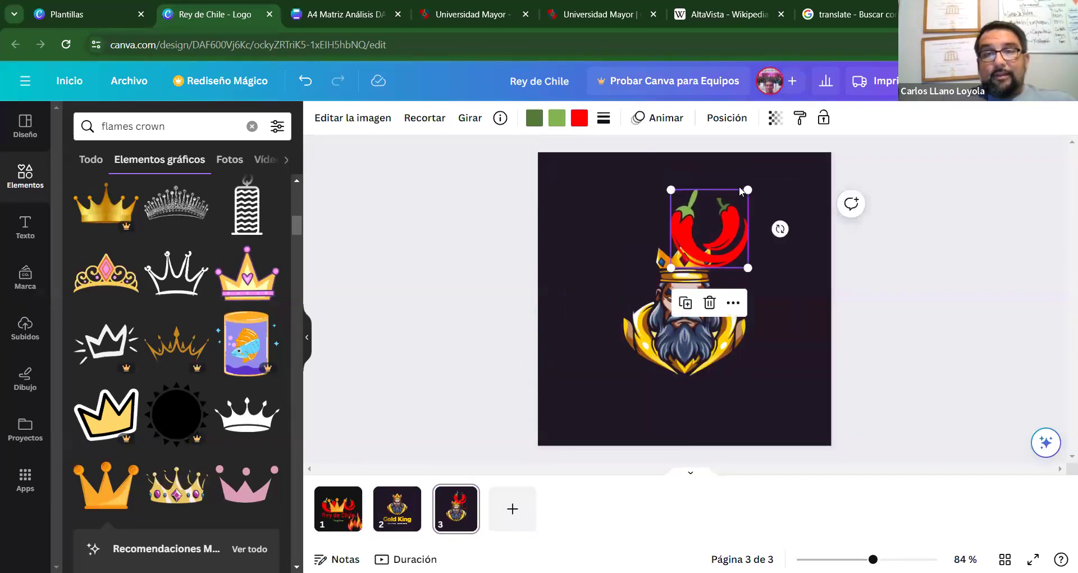
drag(748, 186, 699, 248)
drag(711, 213, 710, 228)
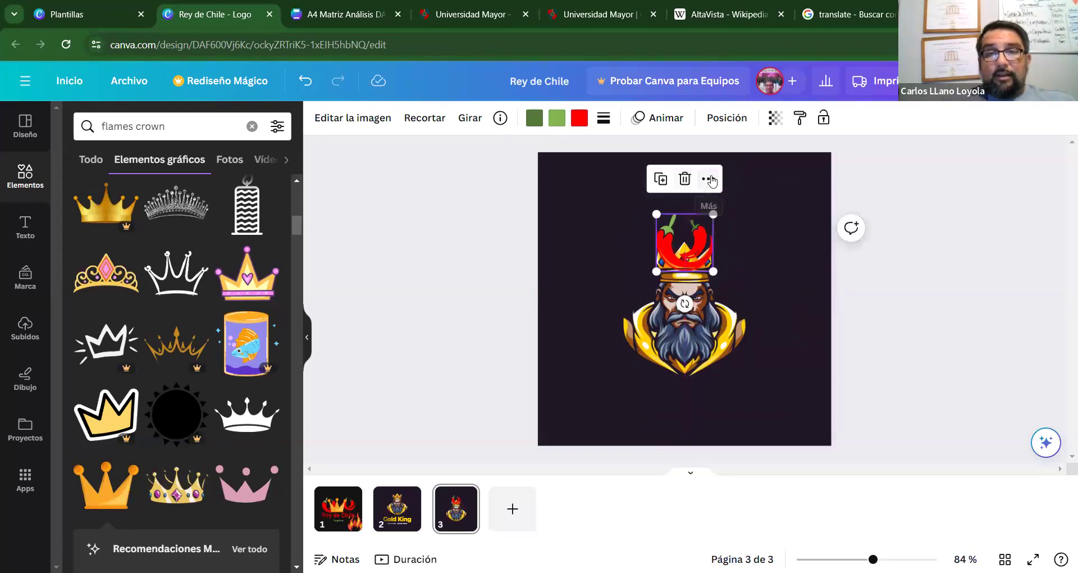
Look through the chili's layering options, then reselect the chili graphic.
click(709, 179)
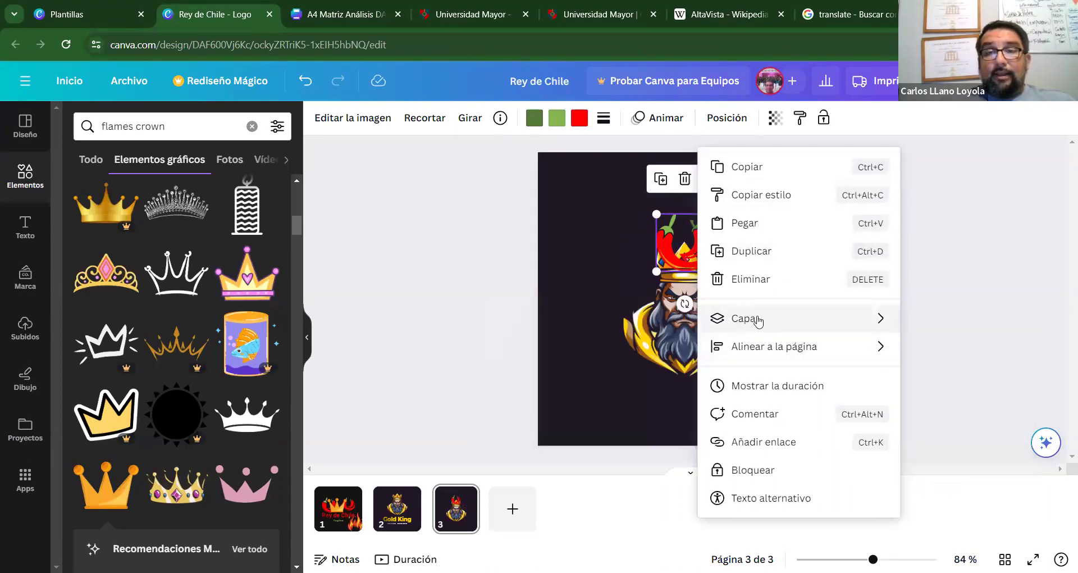
click(548, 228)
click(678, 251)
click(751, 268)
click(698, 272)
click(700, 258)
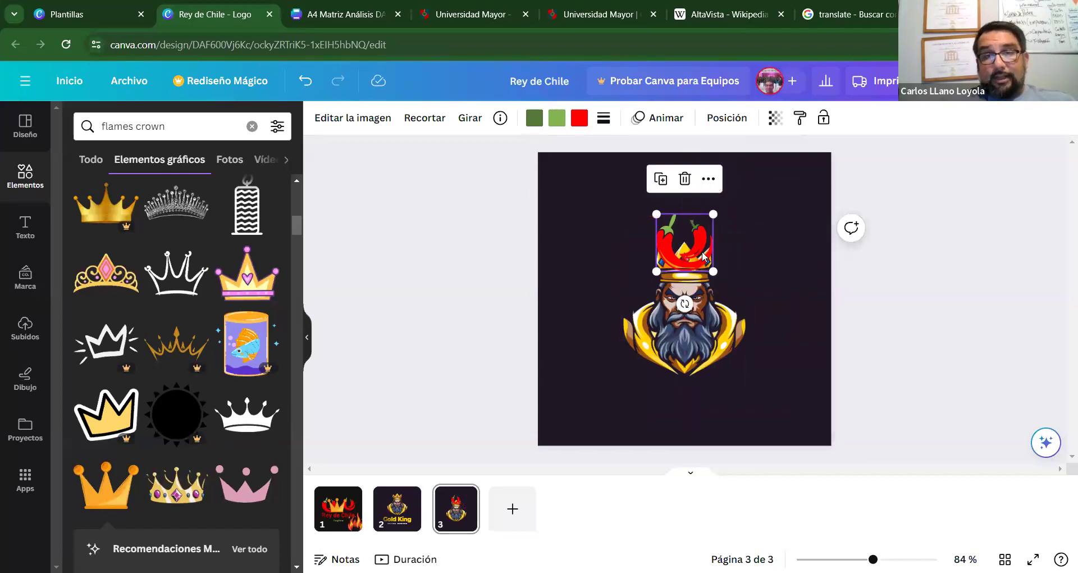
Use the Layers list to move the chili behind the king mascot layer.
click(706, 181)
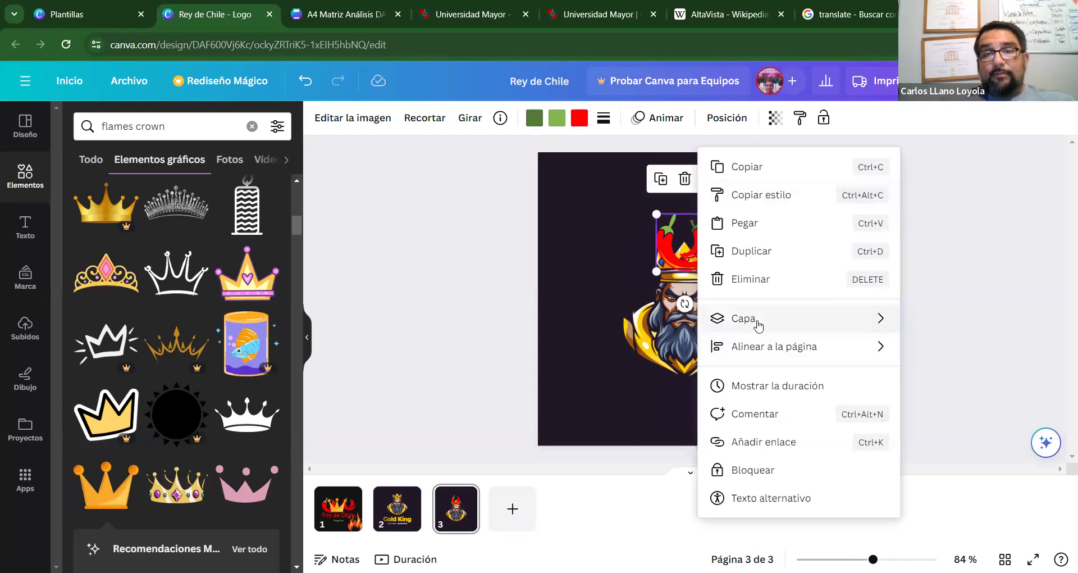
mouse_move(758, 325)
click(595, 430)
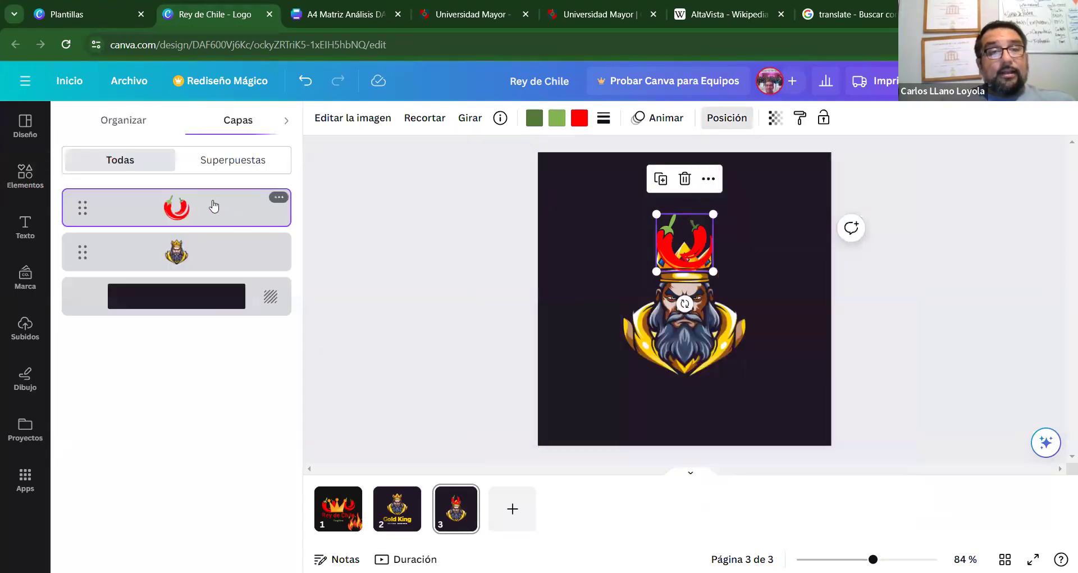
drag(209, 212, 209, 283)
click(542, 318)
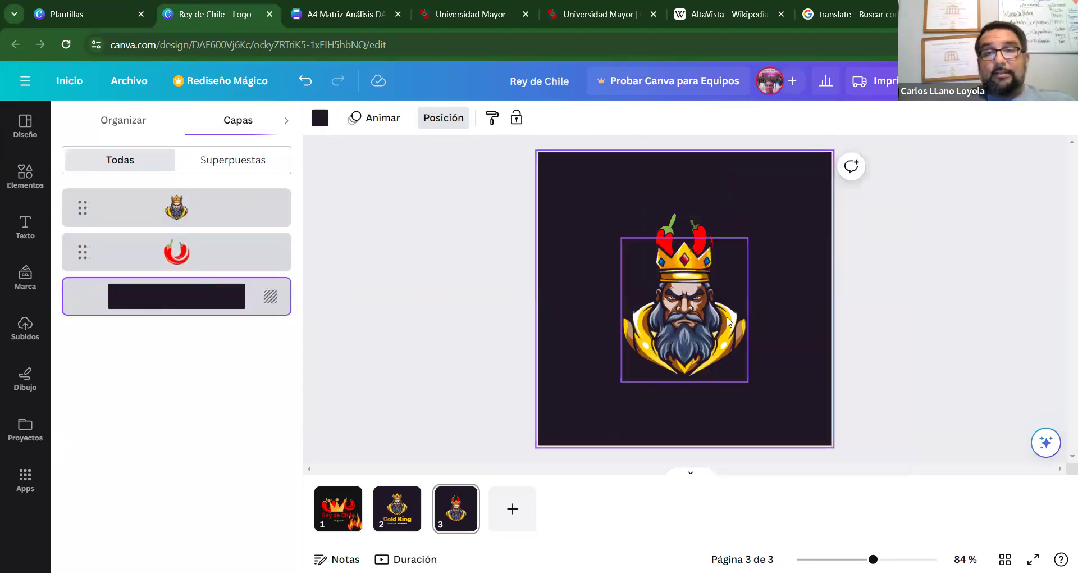
click(706, 236)
drag(705, 236, 706, 237)
click(797, 298)
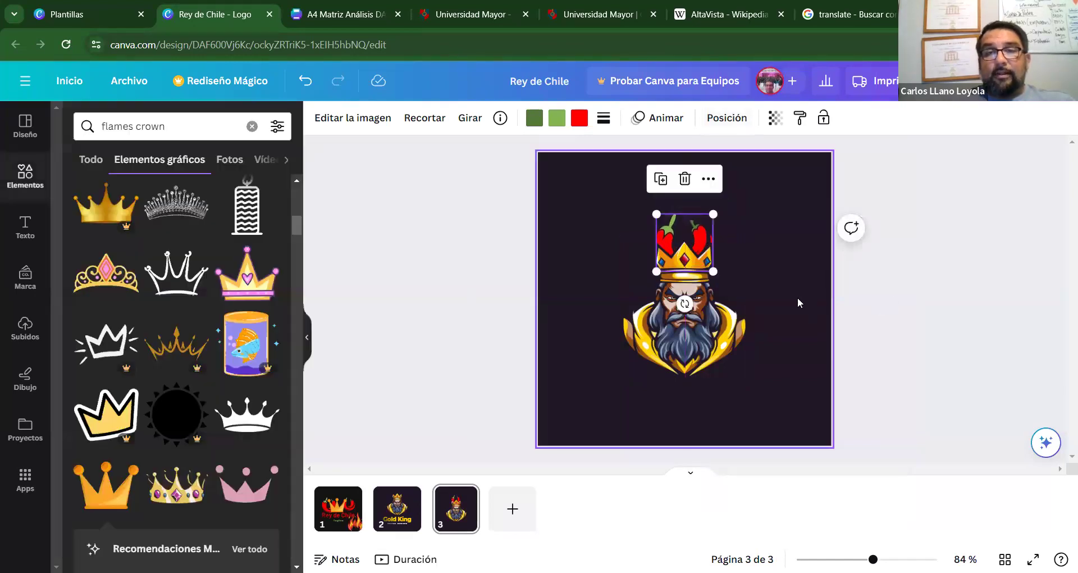
click(796, 292)
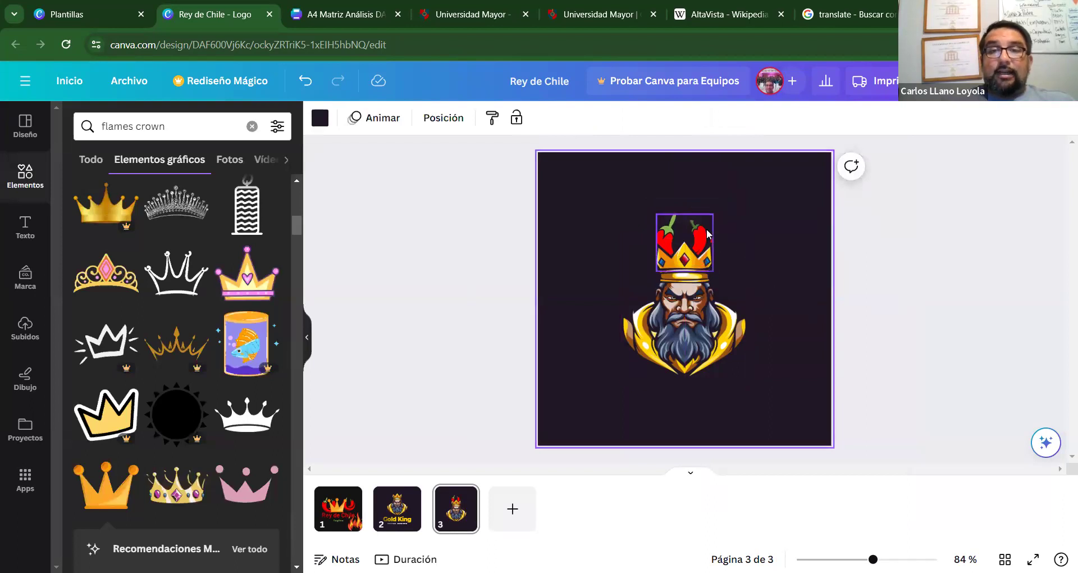
Nudge the chili slightly up and right behind the king's crown and check placement.
drag(706, 228, 713, 231)
click(762, 268)
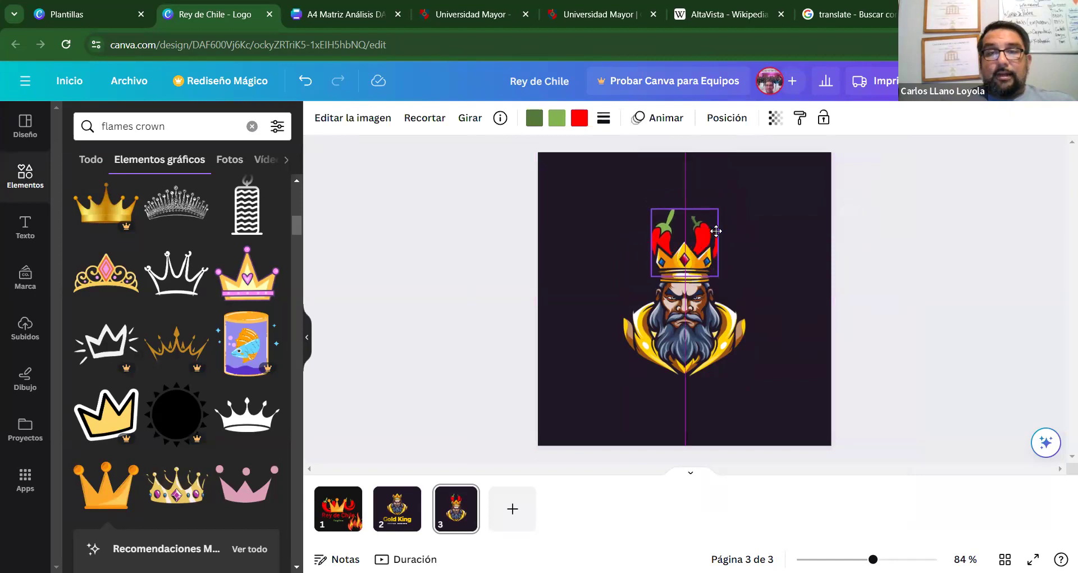
click(715, 231)
click(797, 311)
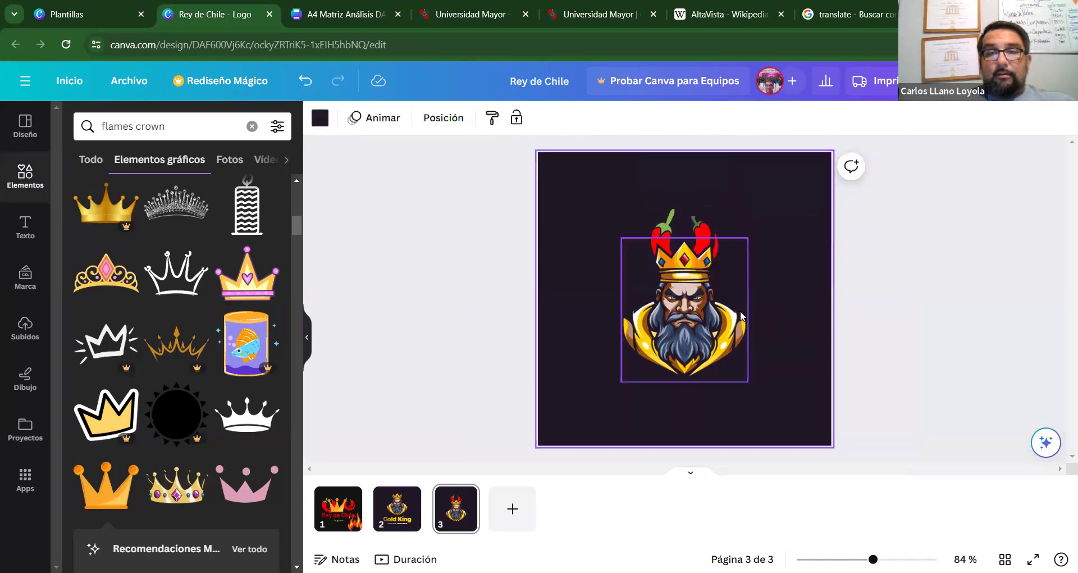
click(740, 311)
click(708, 205)
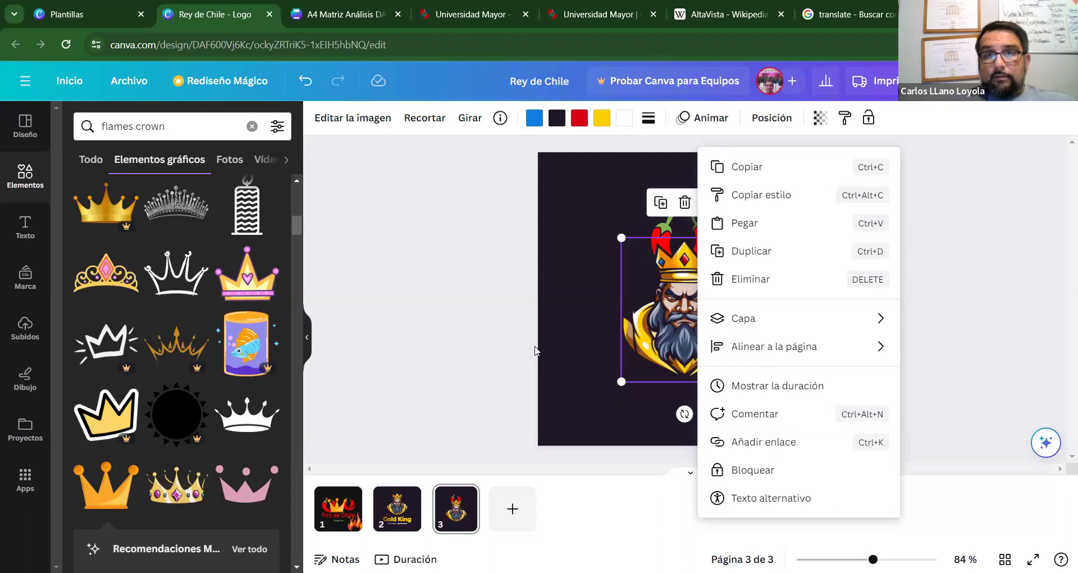
click(557, 295)
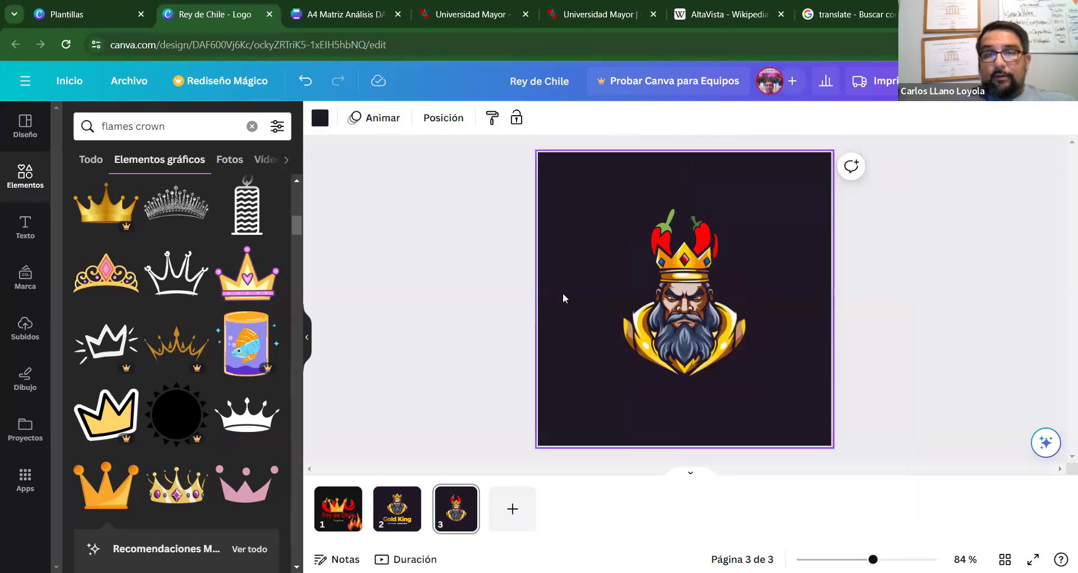
click(706, 235)
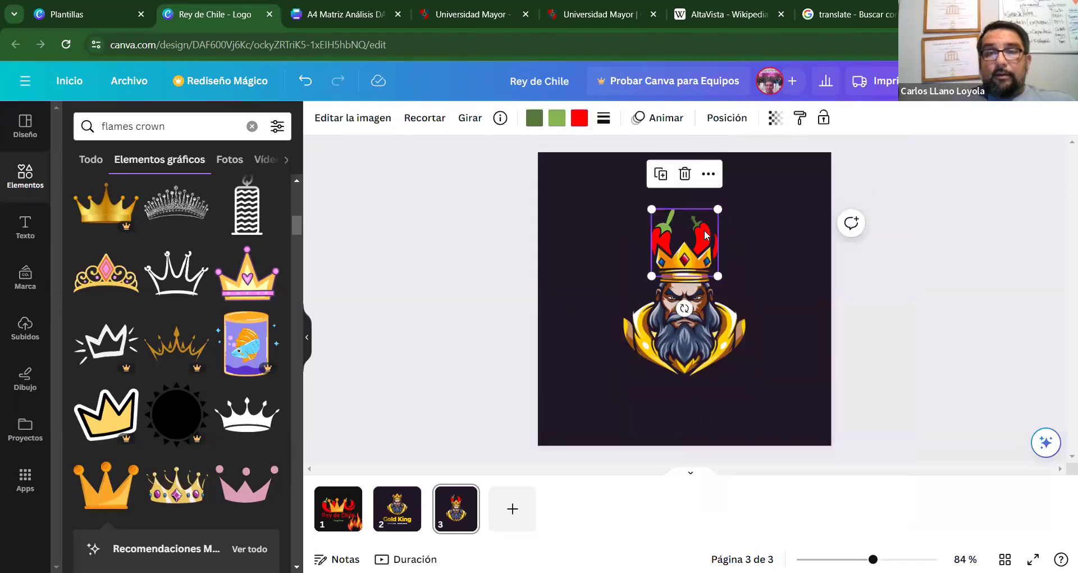
click(776, 261)
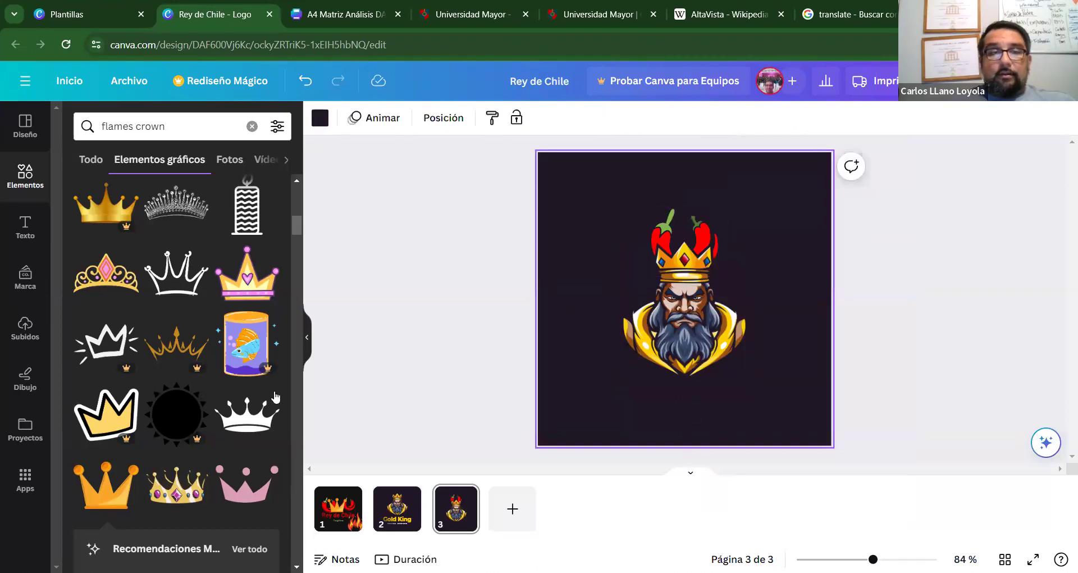
On the Rey de Chile page, search Elementos for 'fire' graphics.
click(338, 508)
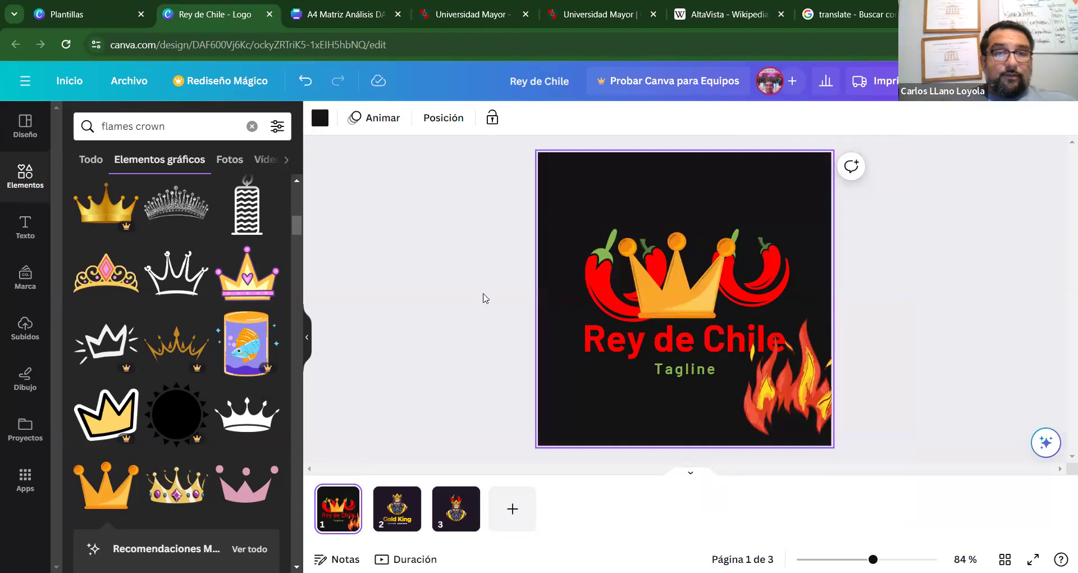
click(182, 129)
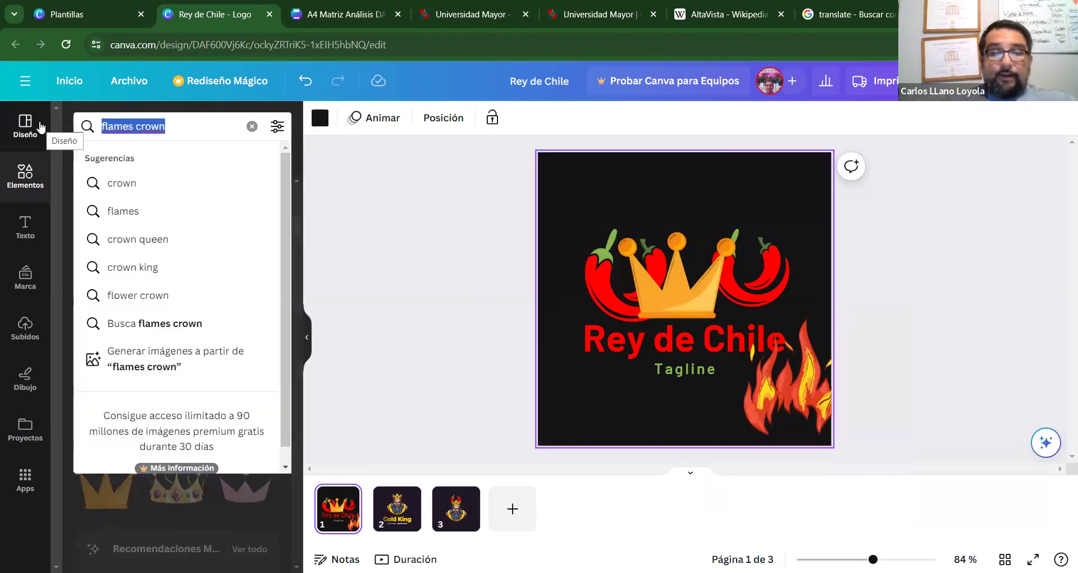
text(fier)
key(BackSpace)
key(BackSpace)
text(re)
key(Return)
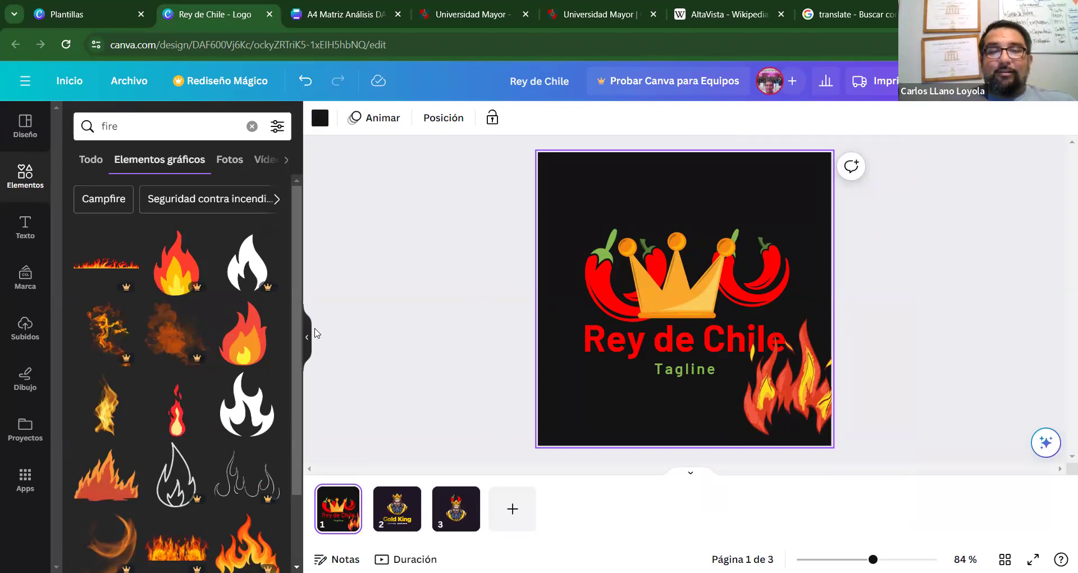
Scroll through the 'fire' graphics results to find the red flame.
drag(295, 313, 290, 363)
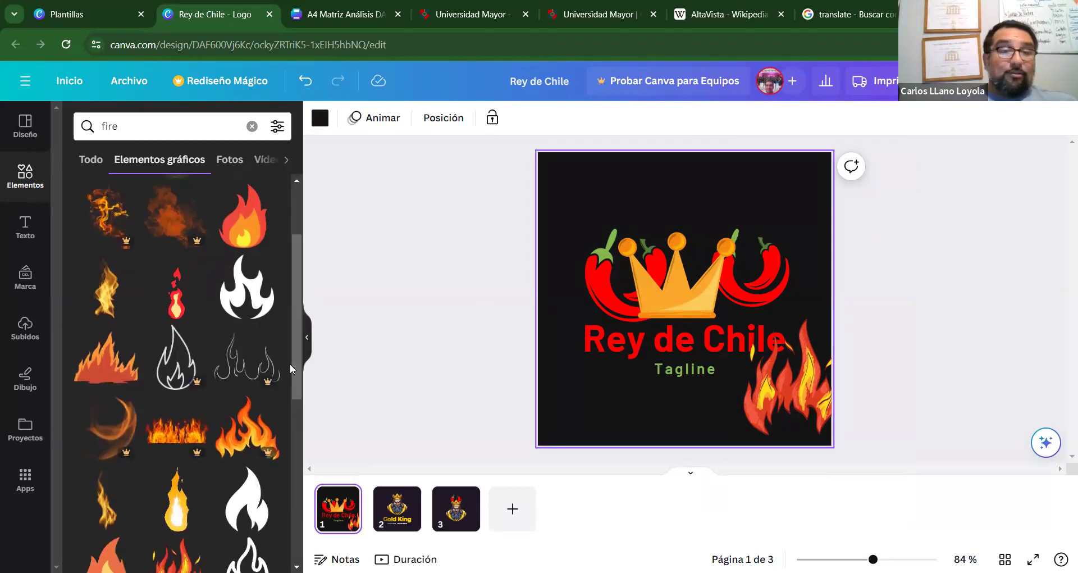
drag(294, 375, 293, 470)
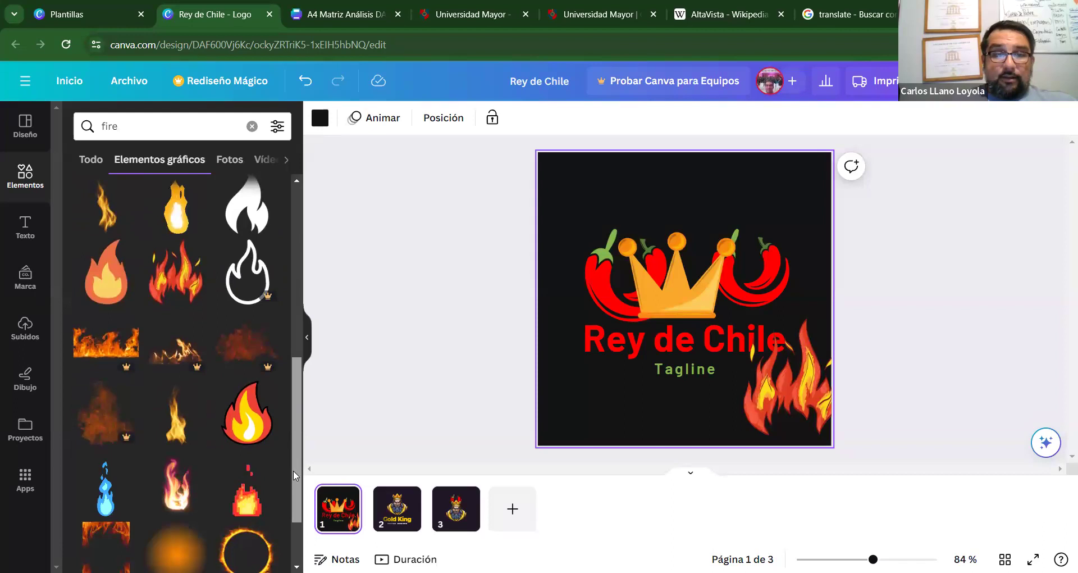
scroll(292, 483, down, 2)
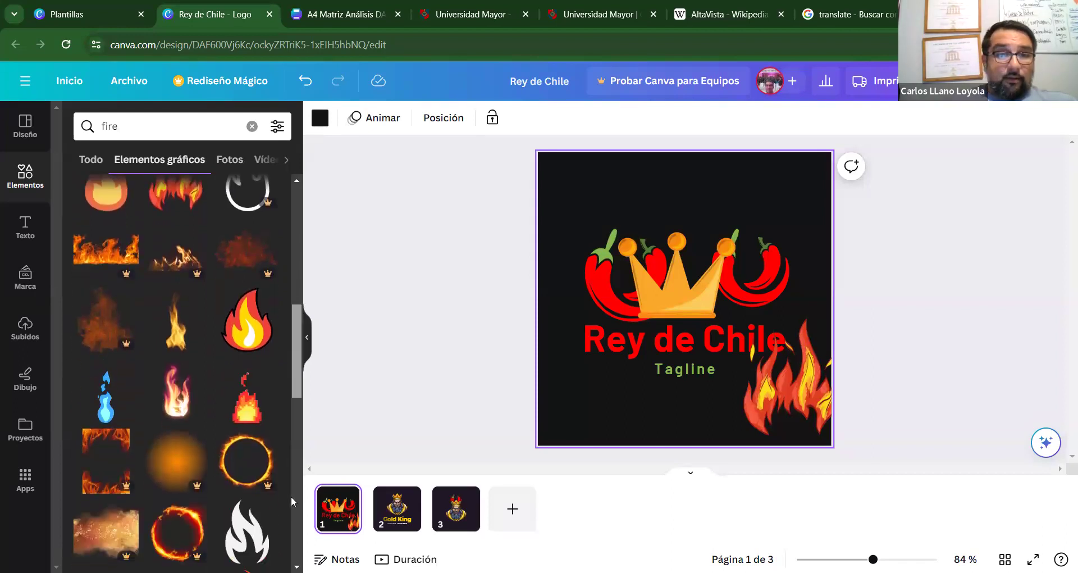
scroll(291, 497, down, 4)
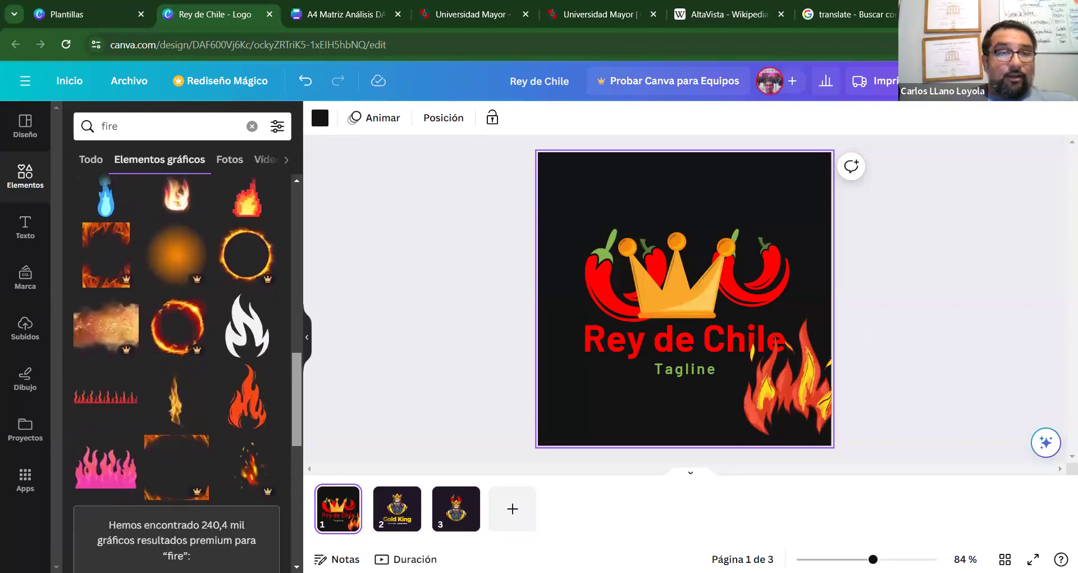
scroll(187, 373, down, 3)
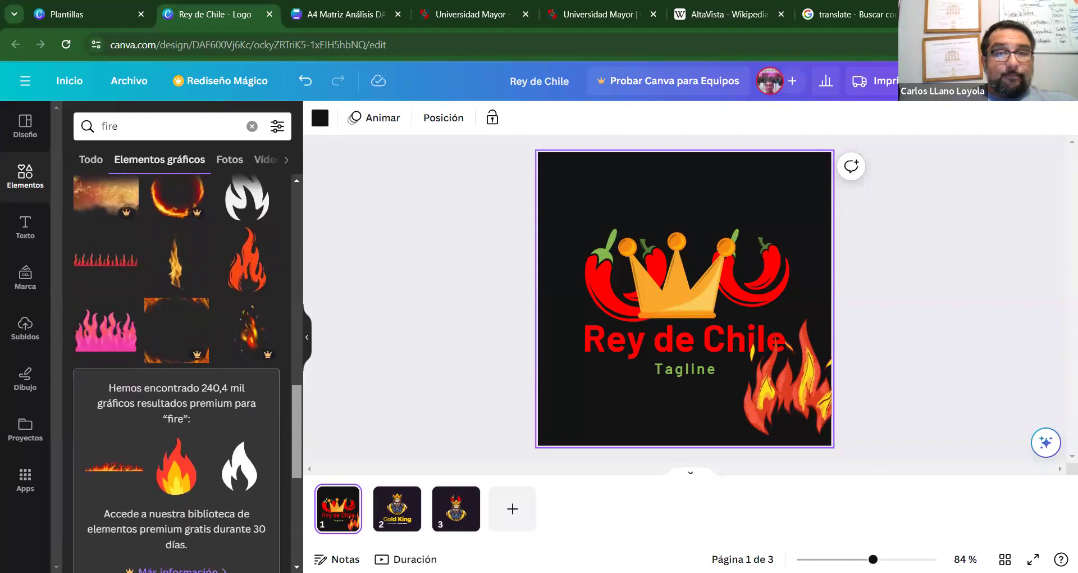
scroll(176, 370, down, 2)
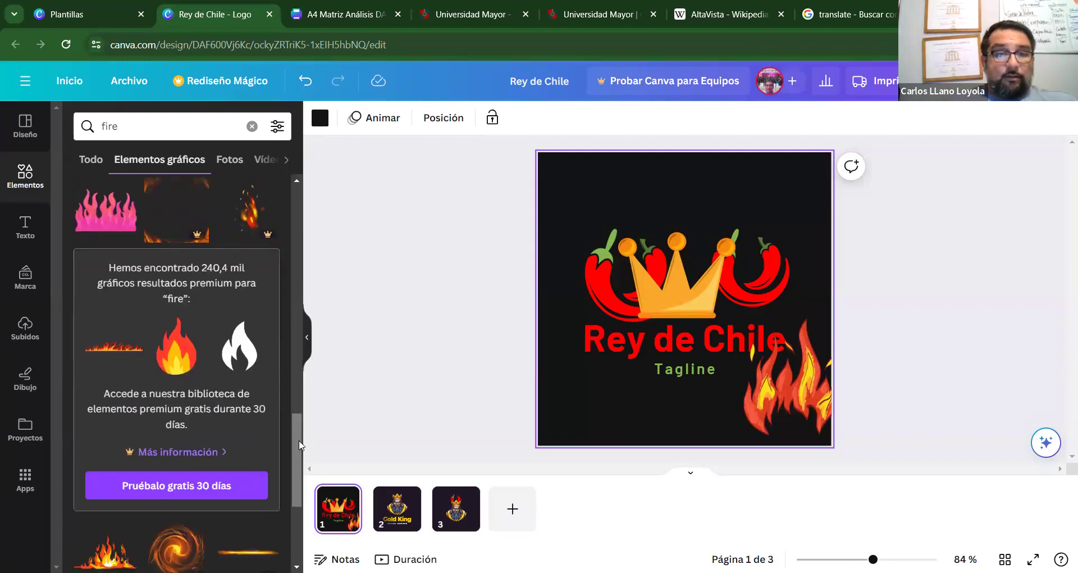
scroll(300, 501, down, 3)
scroll(300, 502, down, 2)
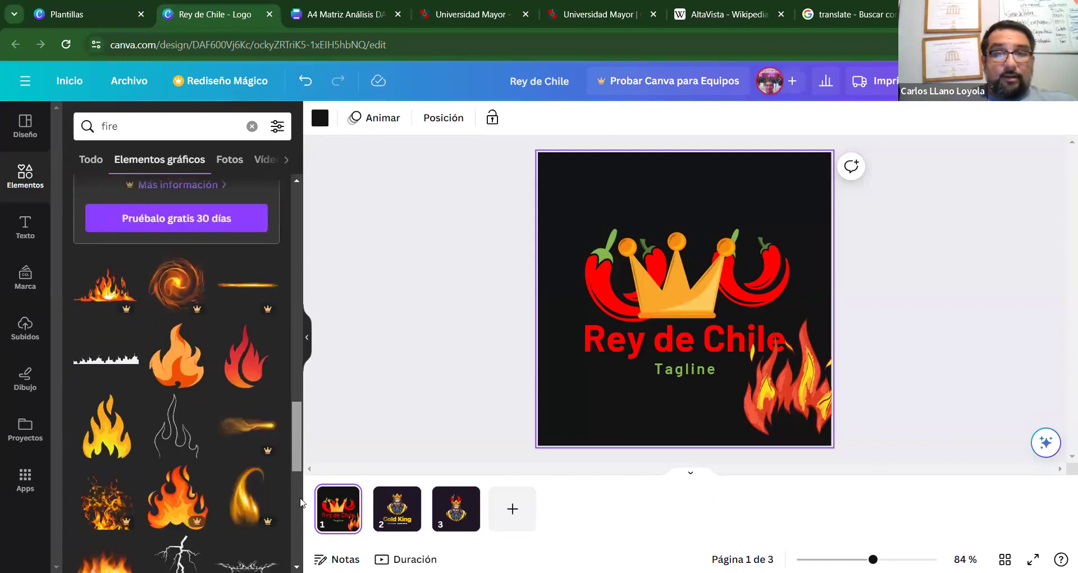
scroll(300, 502, down, 1)
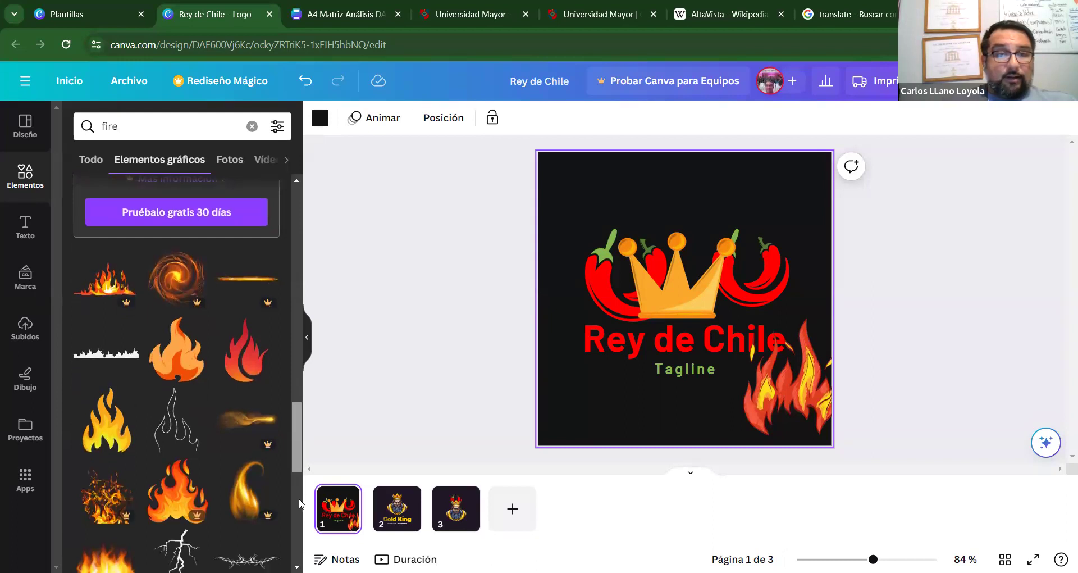
Add the red flame graphic, cut it off page 1, and go to page 3.
click(254, 369)
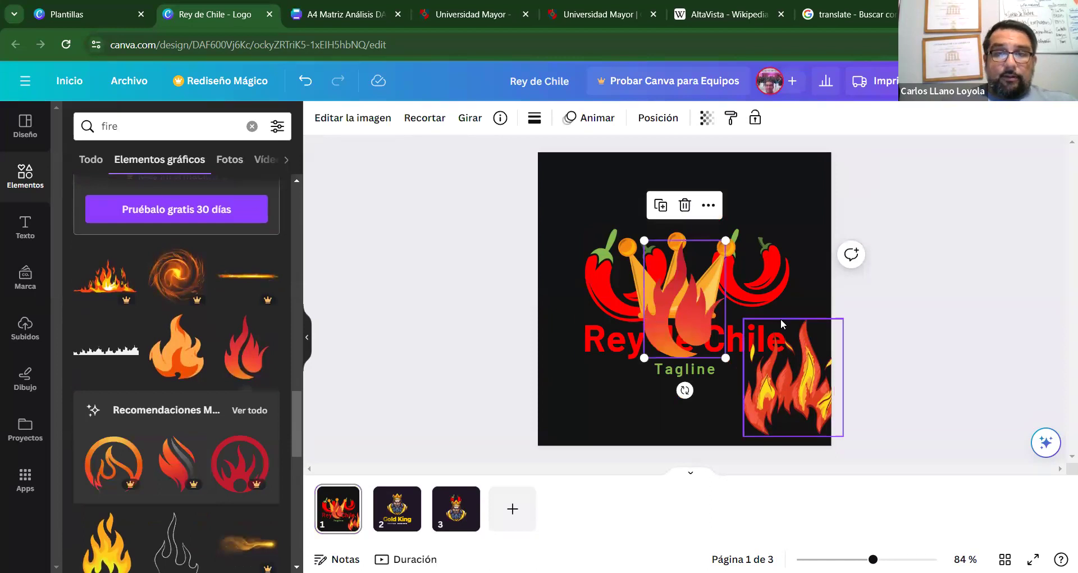
key(Delete)
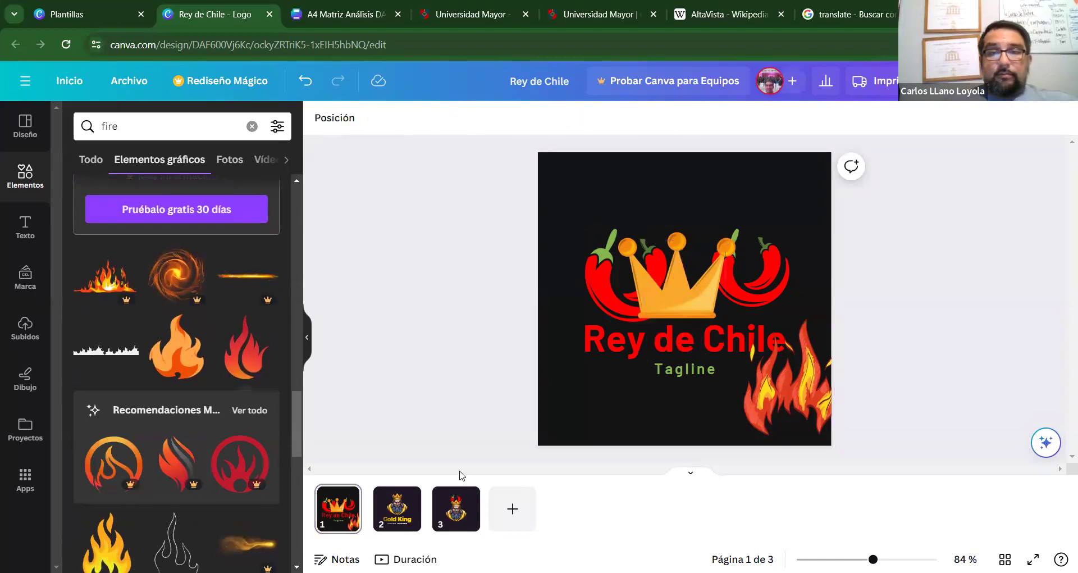
click(449, 494)
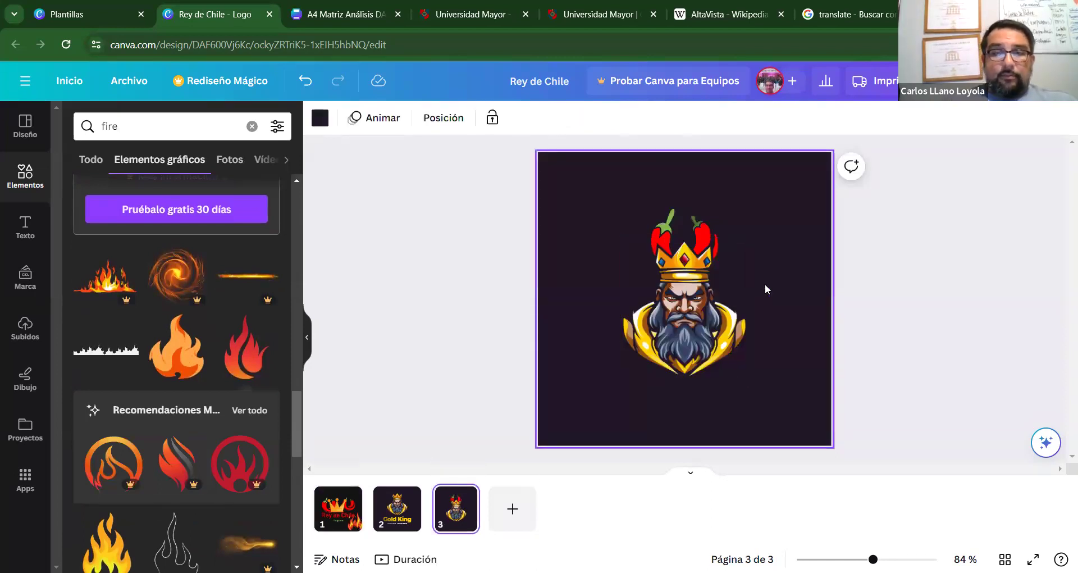
Paste the red flame on page 3, shrink it and place it on the crown.
key(ctrl+v)
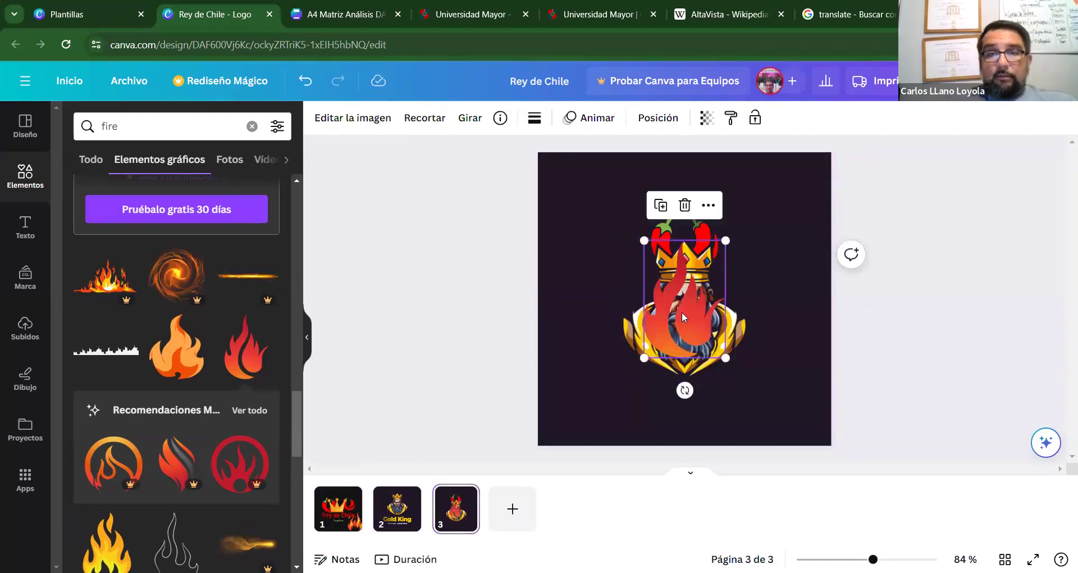
drag(692, 214, 692, 214)
drag(730, 255, 668, 232)
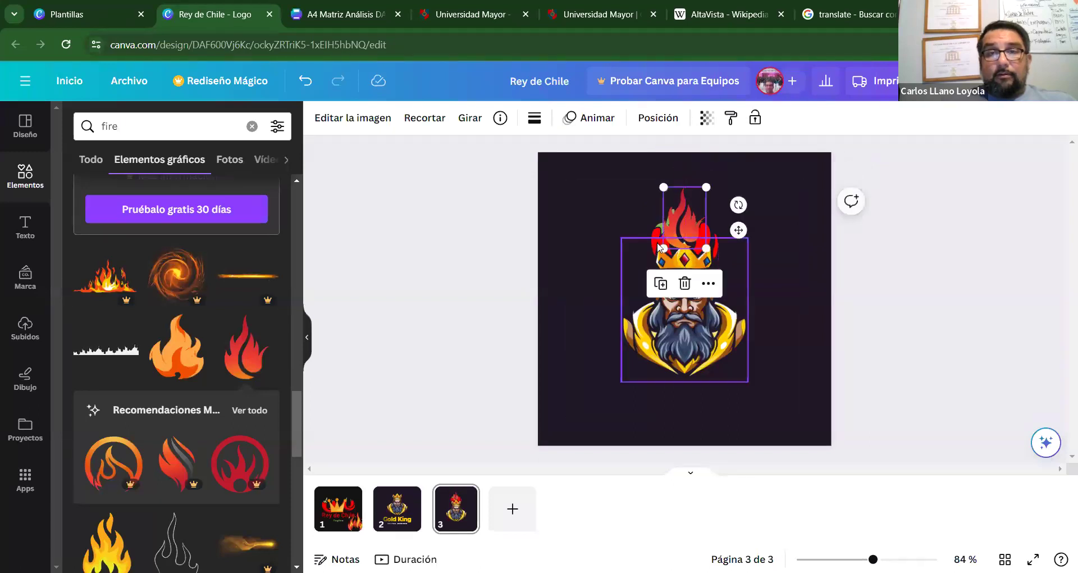
click(816, 284)
click(693, 225)
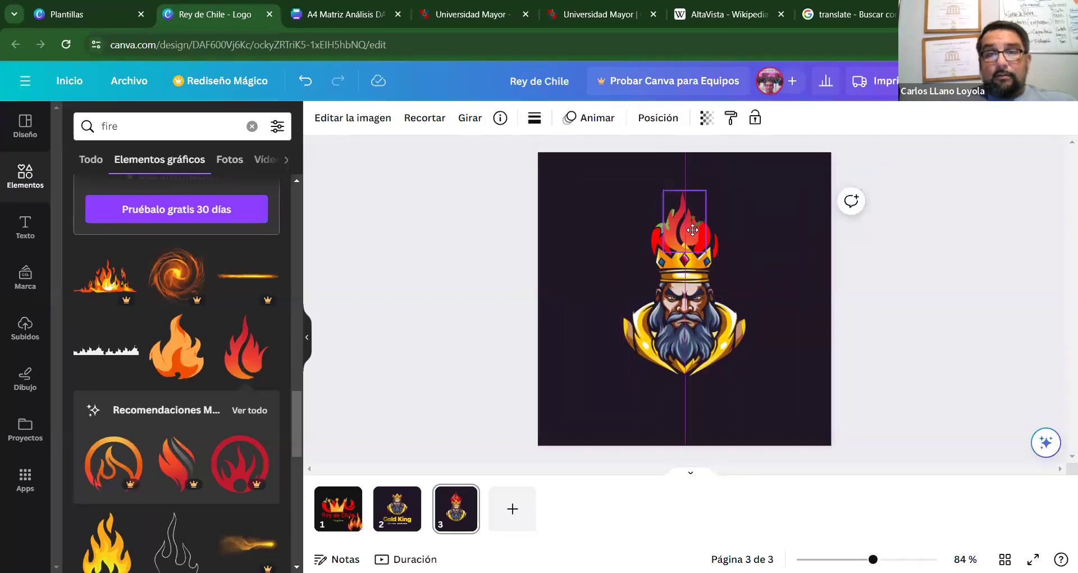
Enlarge and centre the king image, then raise the flame along the page centre.
click(718, 241)
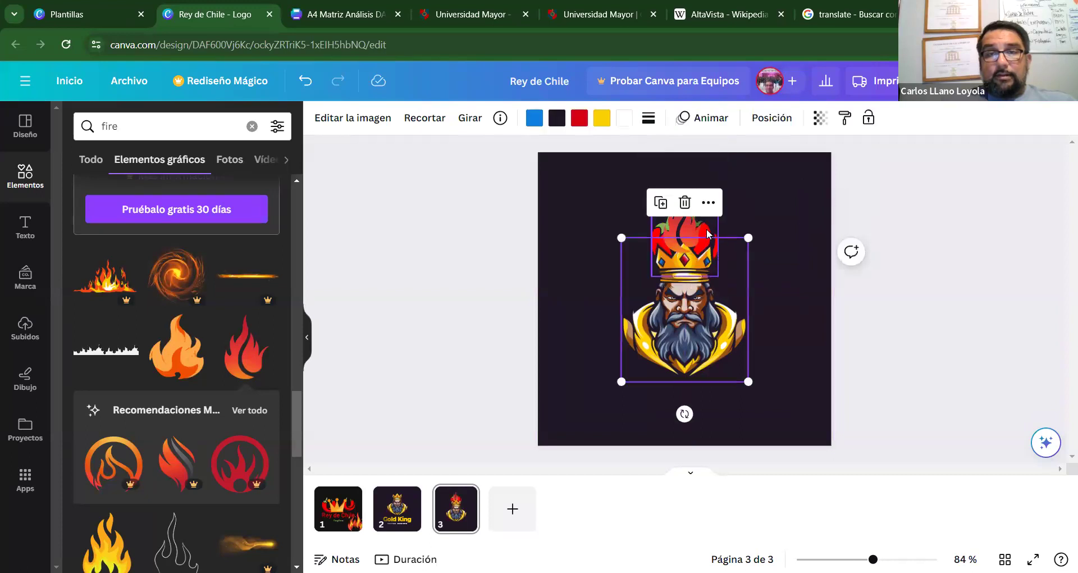
click(713, 224)
click(732, 351)
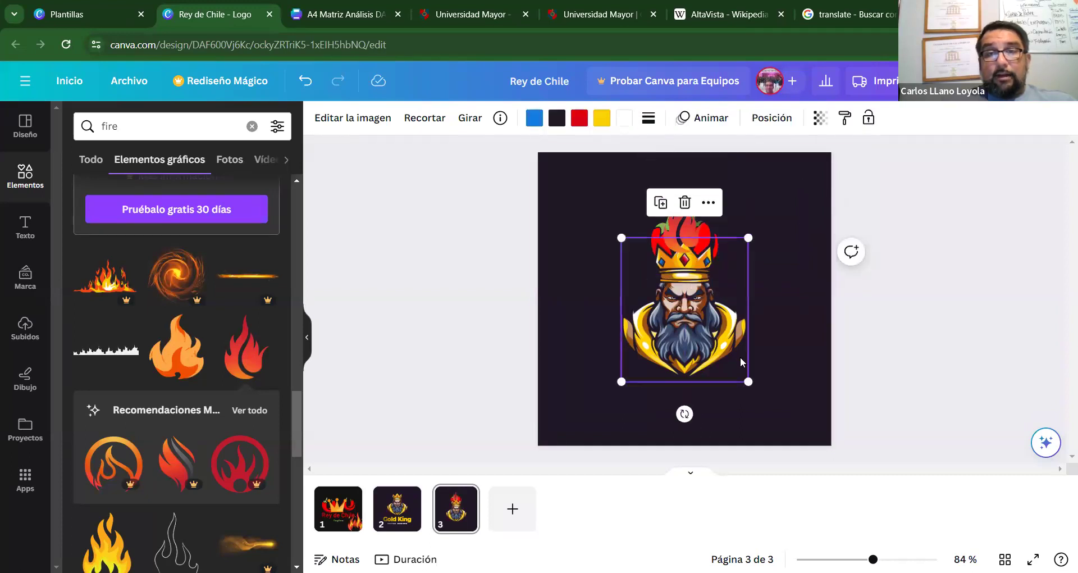
drag(748, 381, 771, 401)
drag(739, 357, 729, 364)
drag(684, 245, 686, 237)
Show the layers list from the flame's more-options menu.
click(709, 163)
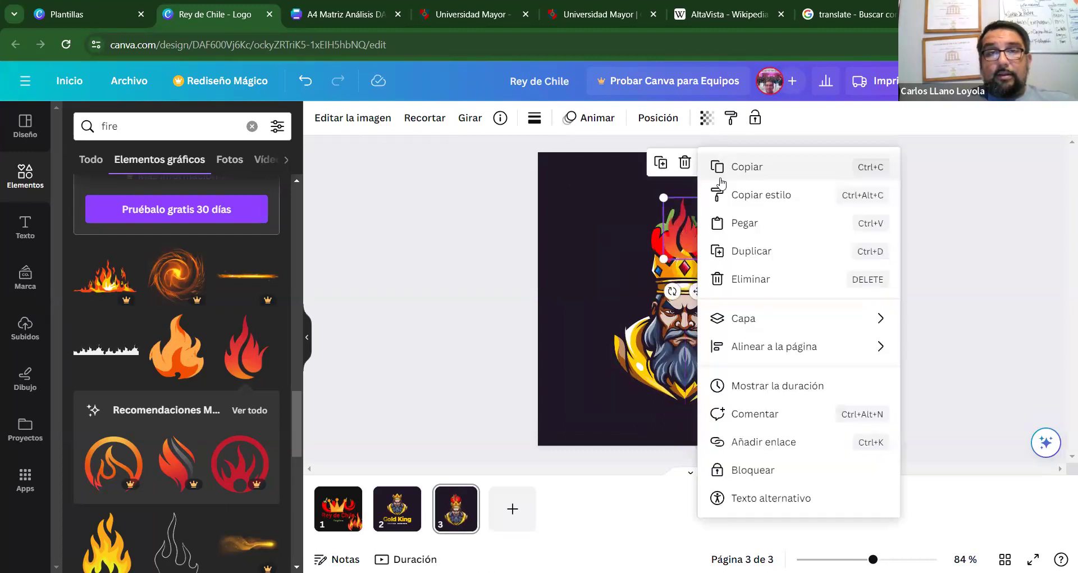
mouse_move(784, 339)
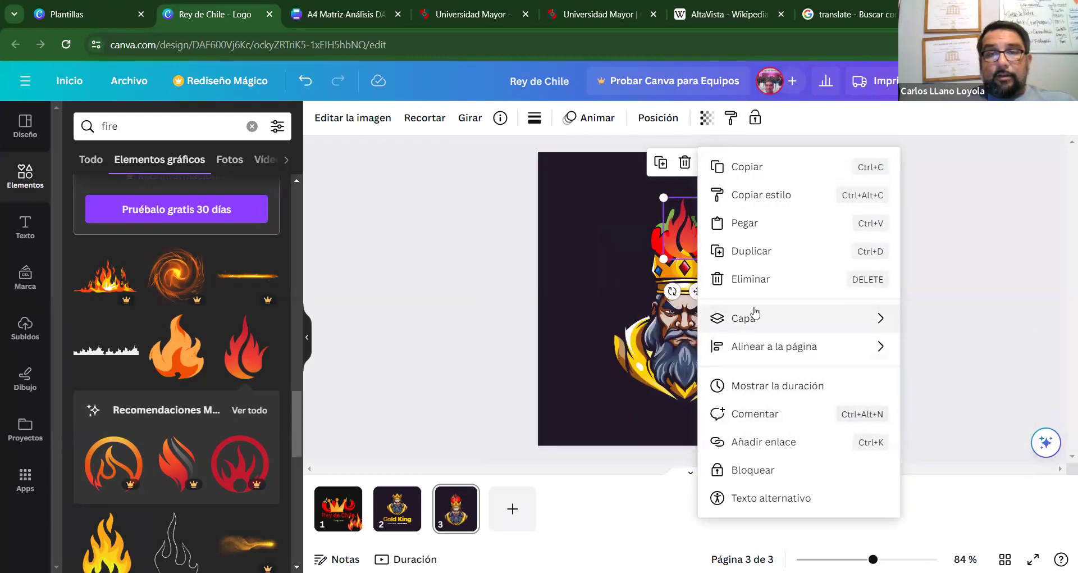
mouse_move(755, 313)
click(581, 432)
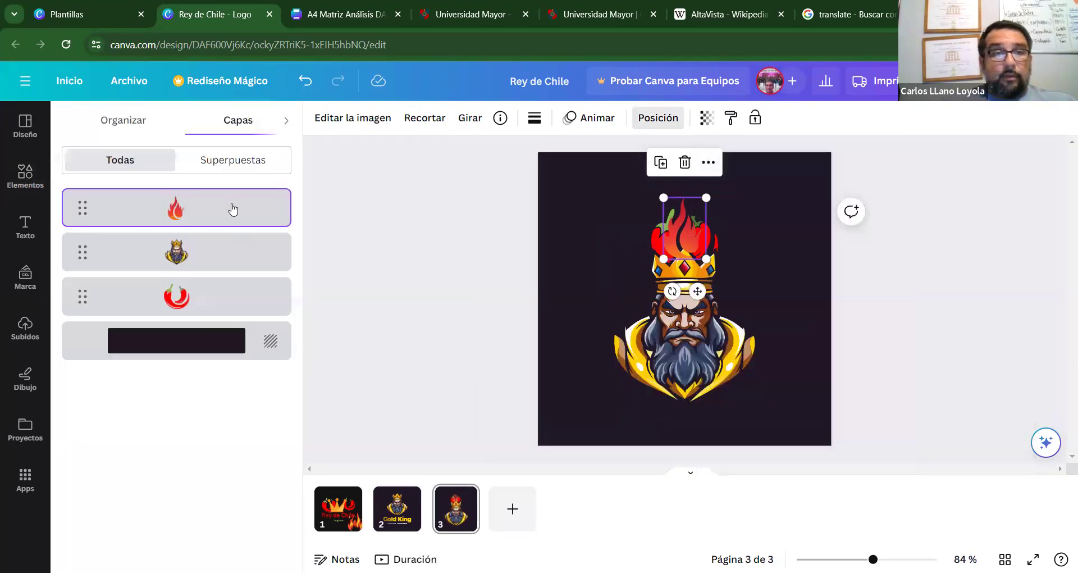
Move the flame layer beneath the chili peppers and close the layers list.
drag(231, 211, 217, 319)
click(575, 291)
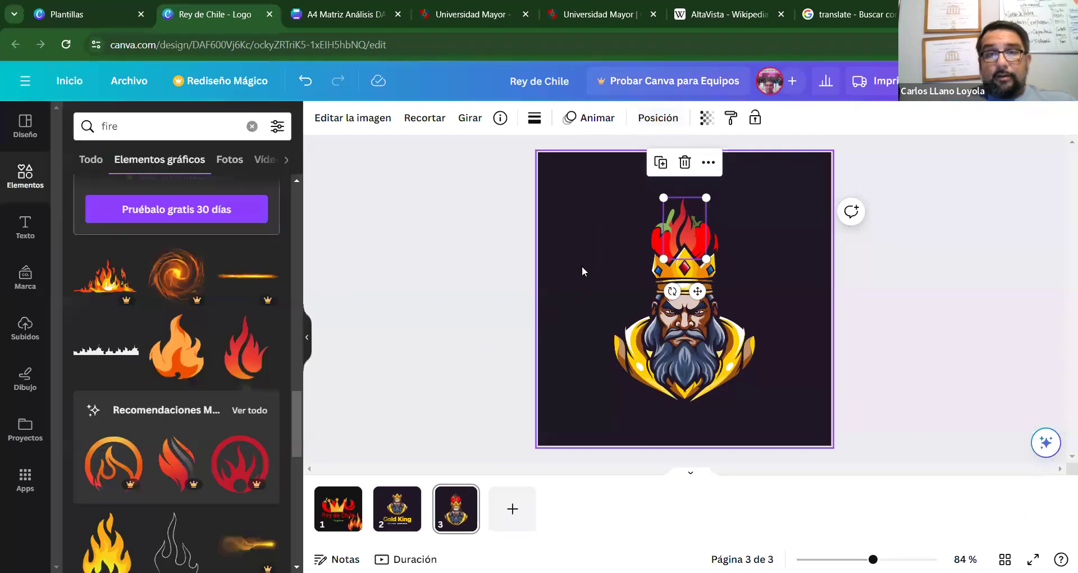
click(582, 265)
Enlarge the chili peppers above the crown using both upper corner handles.
click(654, 217)
drag(651, 205, 640, 198)
drag(718, 193, 720, 217)
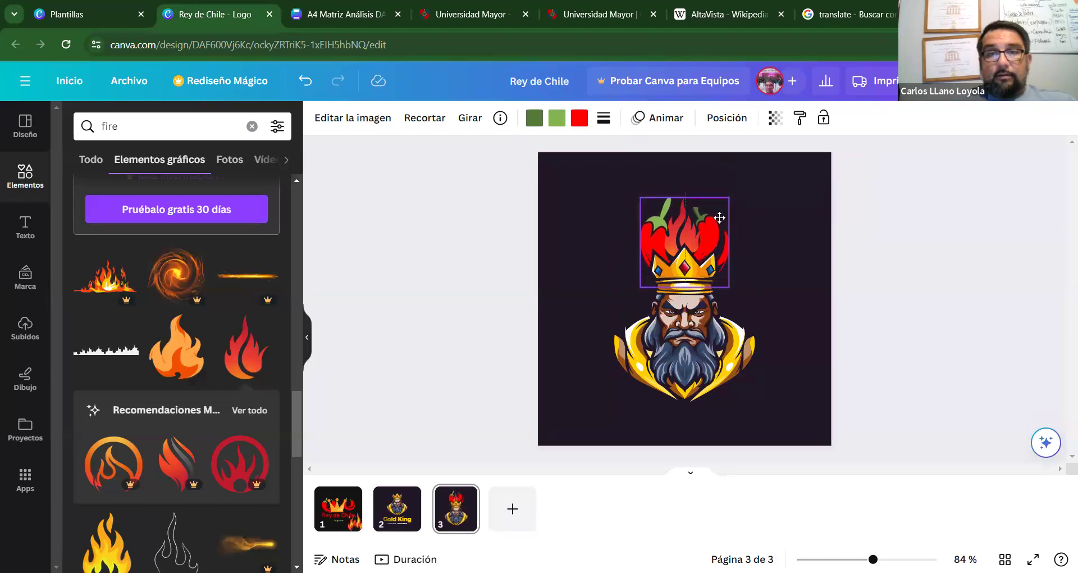
click(762, 409)
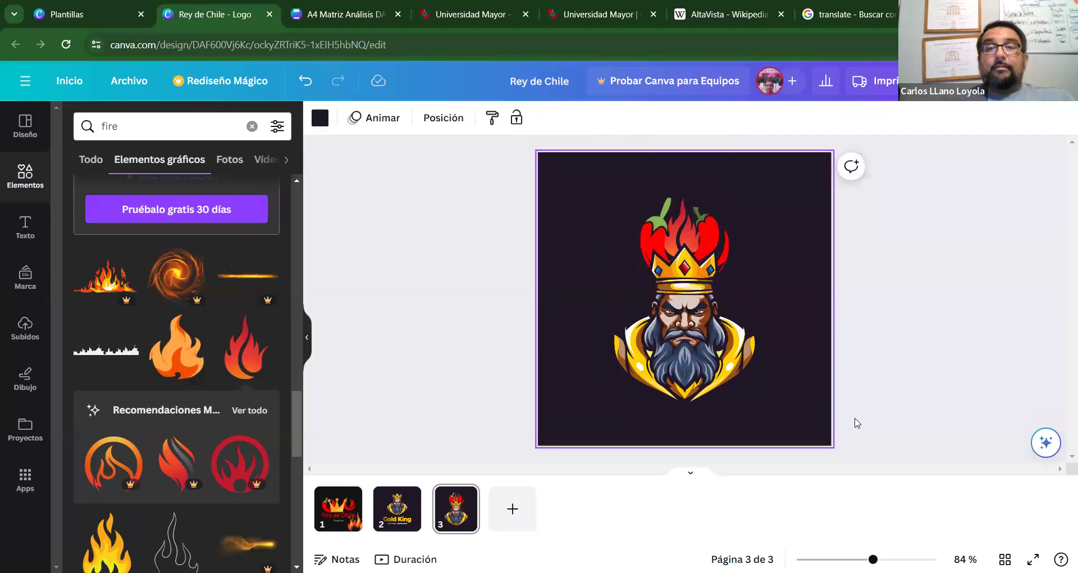
Copy the Gold King title from page 2 and paste it onto page 3.
click(415, 507)
click(724, 372)
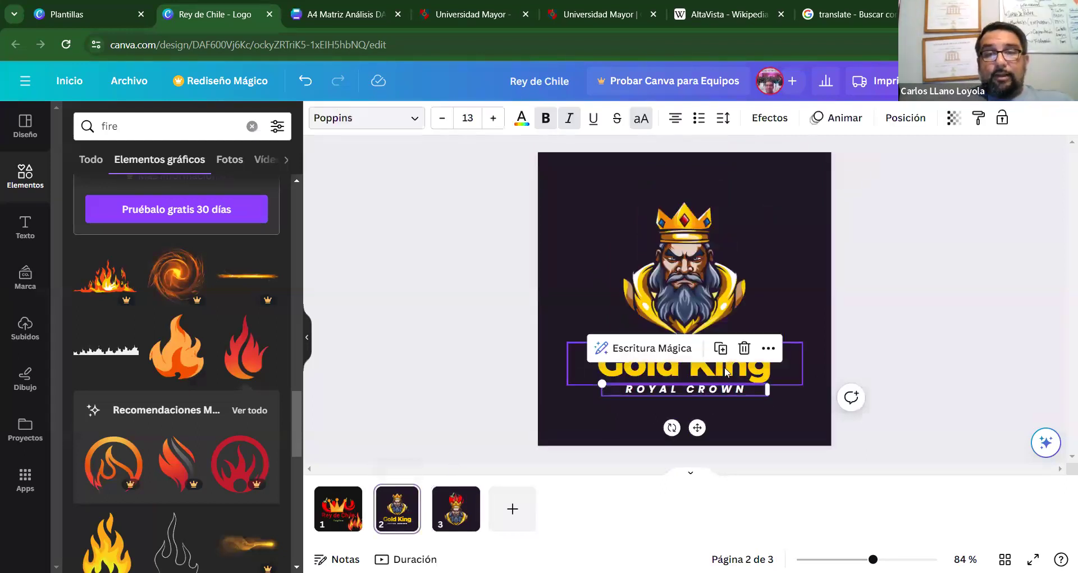
click(726, 371)
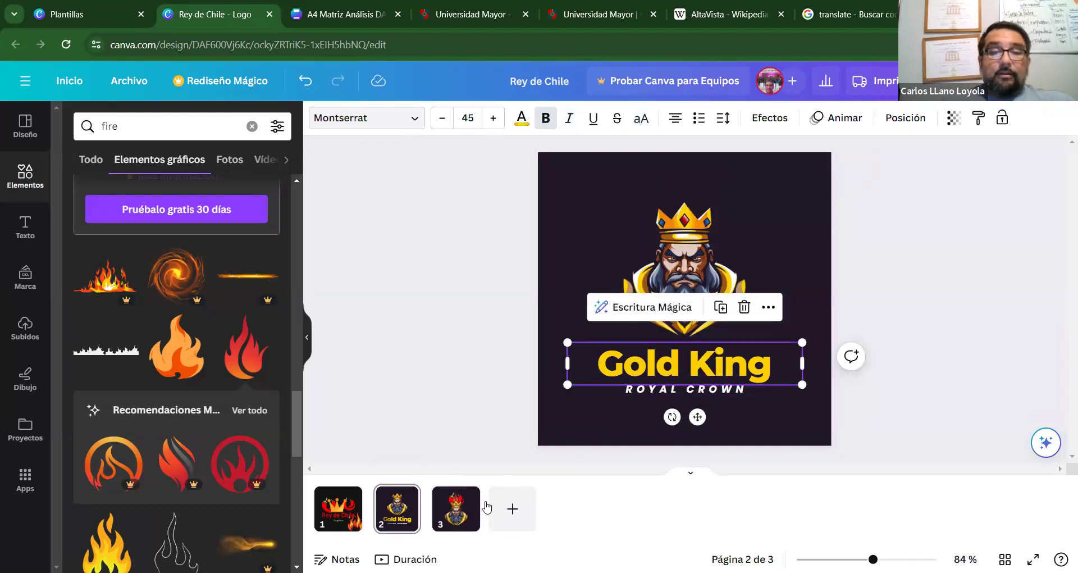
click(456, 508)
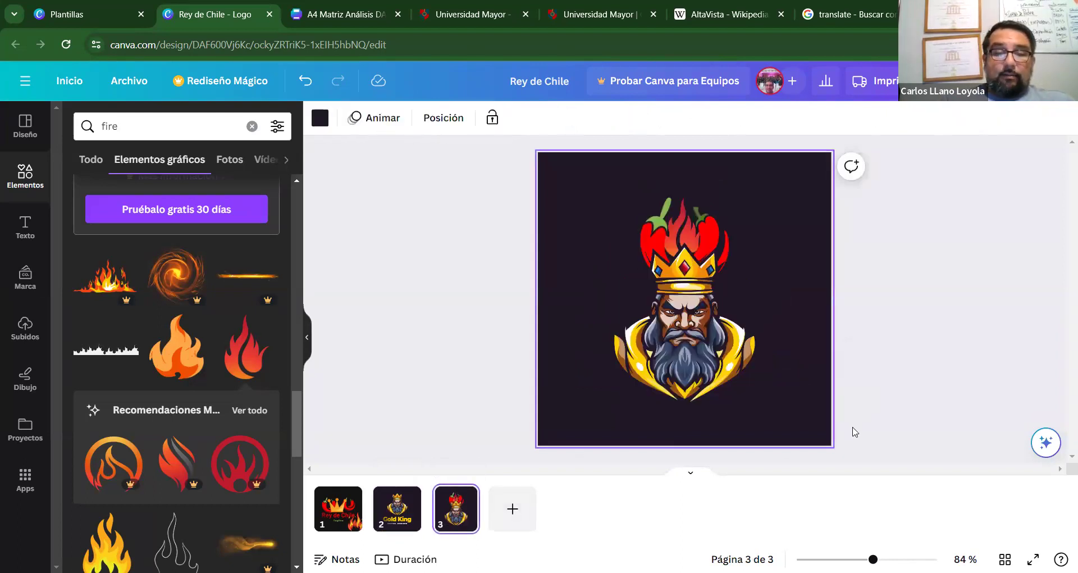
key(ctrl+v)
Retype the pasted title as 'REY DE CHILE' on one line and move it to the page bottom.
double_click(767, 374)
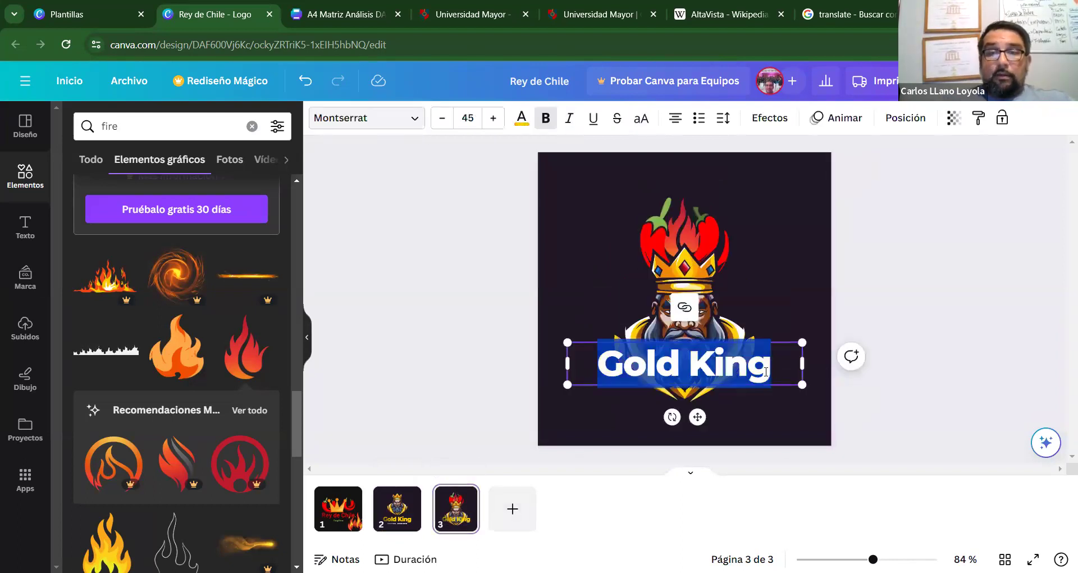
text(reu)
key(BackSpace)
key(BackSpace)
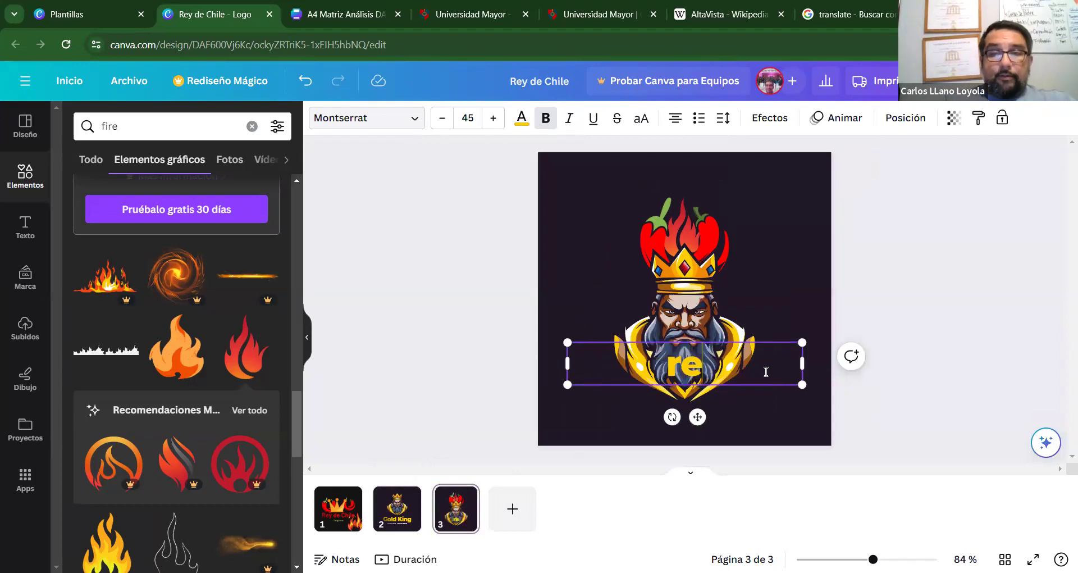
text(RE)
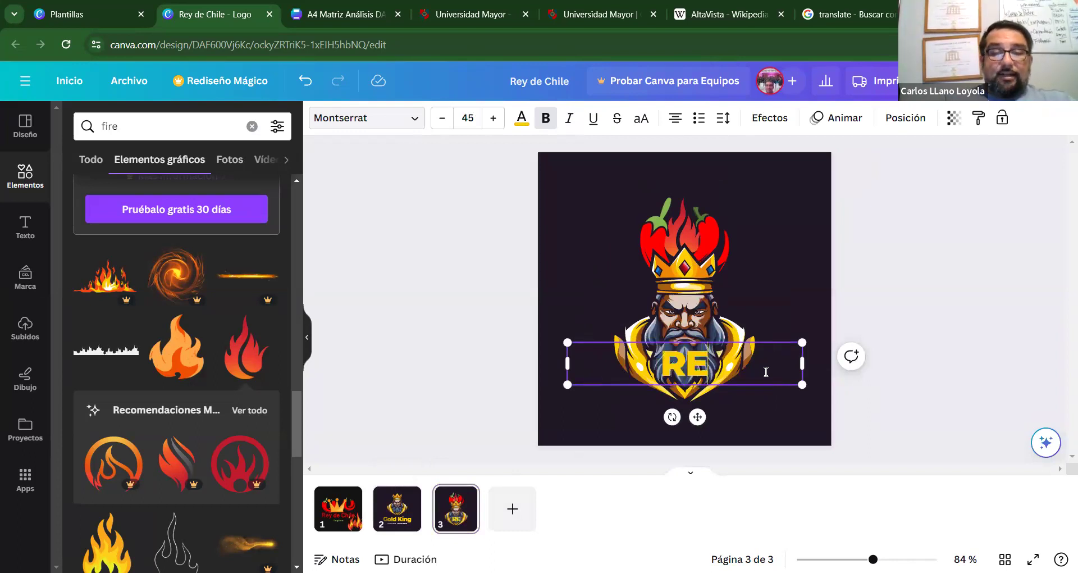
text(Y DE CHILE)
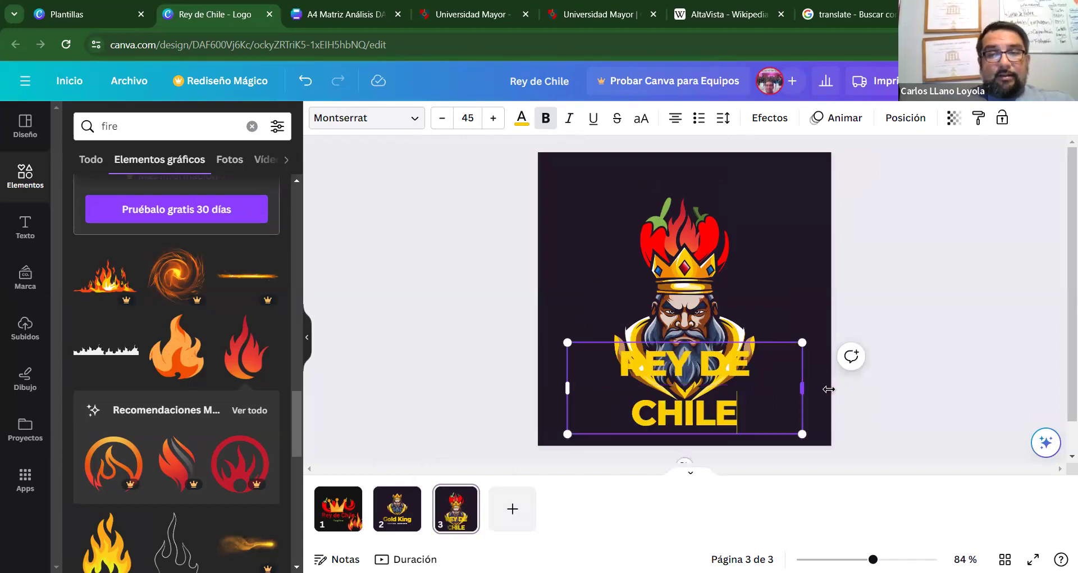
drag(829, 389, 840, 385)
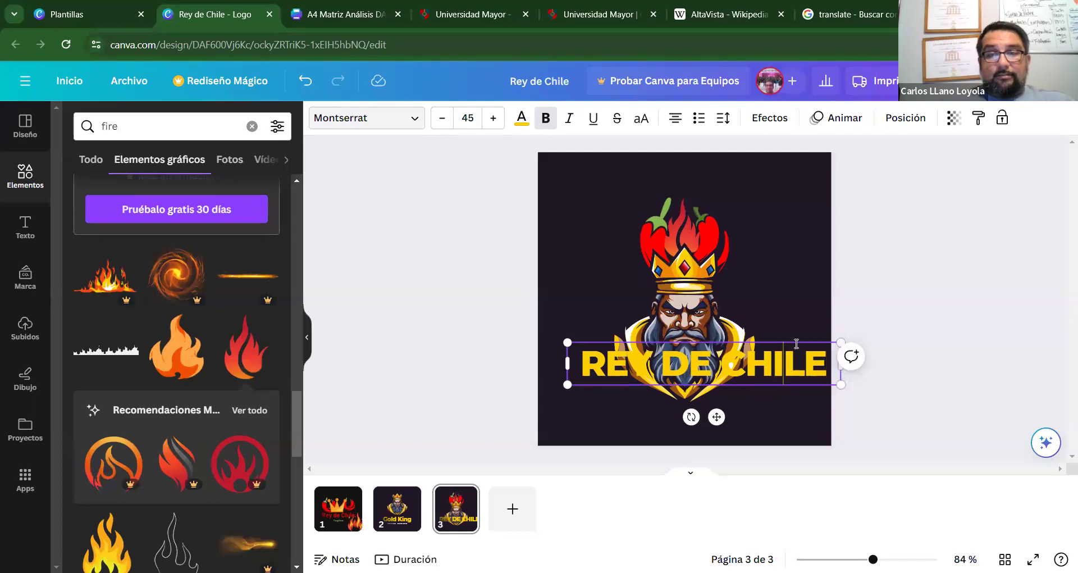
click(788, 416)
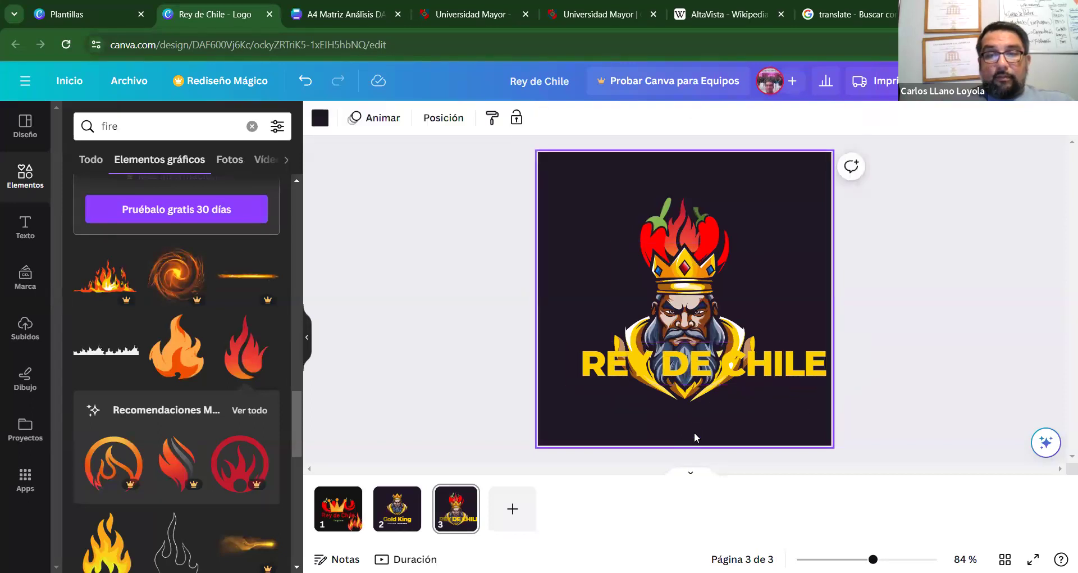
click(620, 360)
drag(713, 424, 710, 475)
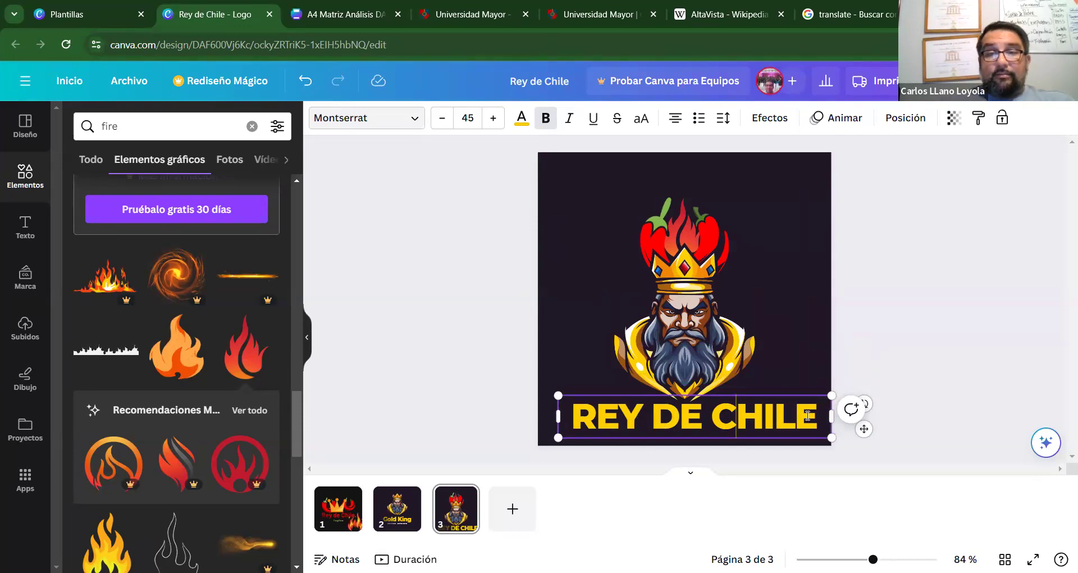
Colour the whole REY DE CHILE title red.
drag(814, 416, 551, 415)
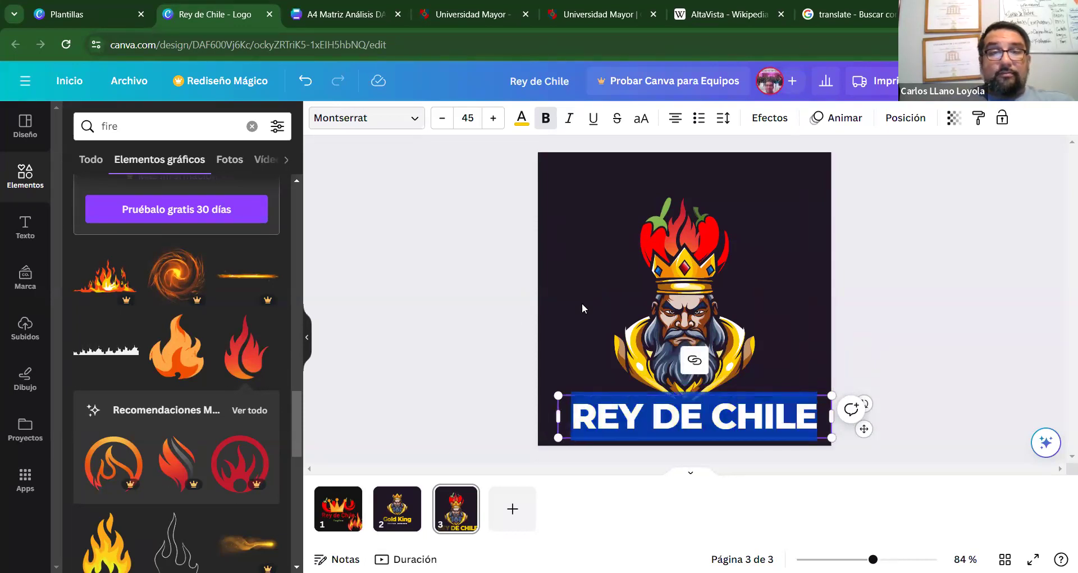
click(520, 119)
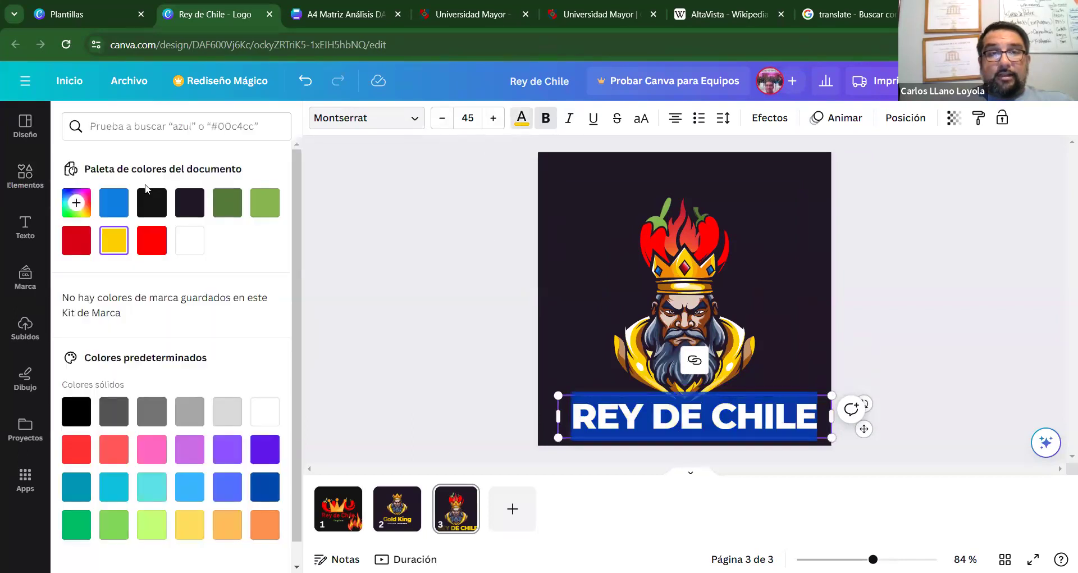
click(76, 240)
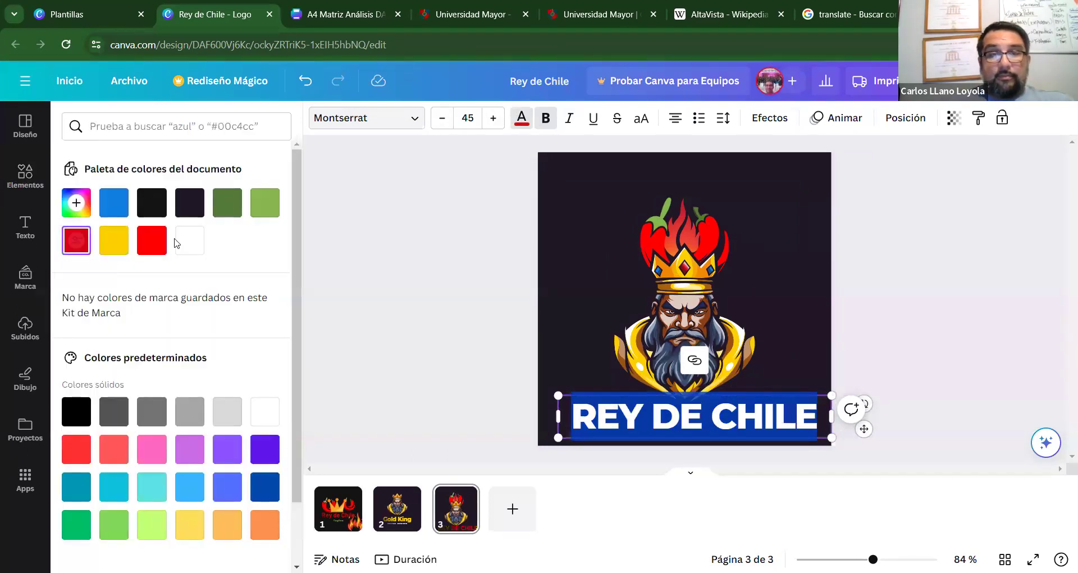
click(501, 375)
click(504, 373)
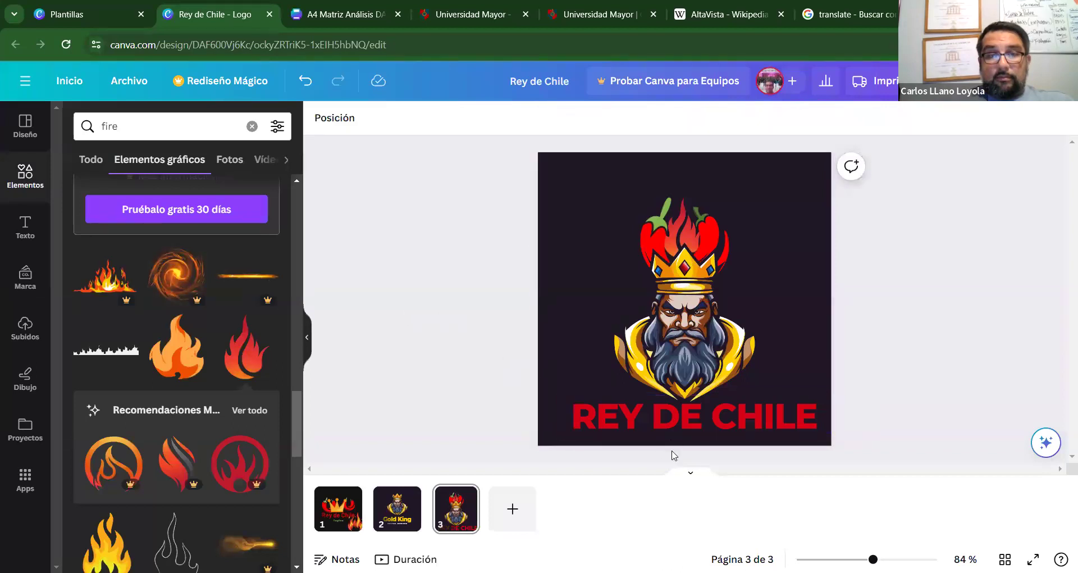
Centre the title horizontally on the page beneath the king logo.
click(657, 411)
drag(653, 411, 657, 412)
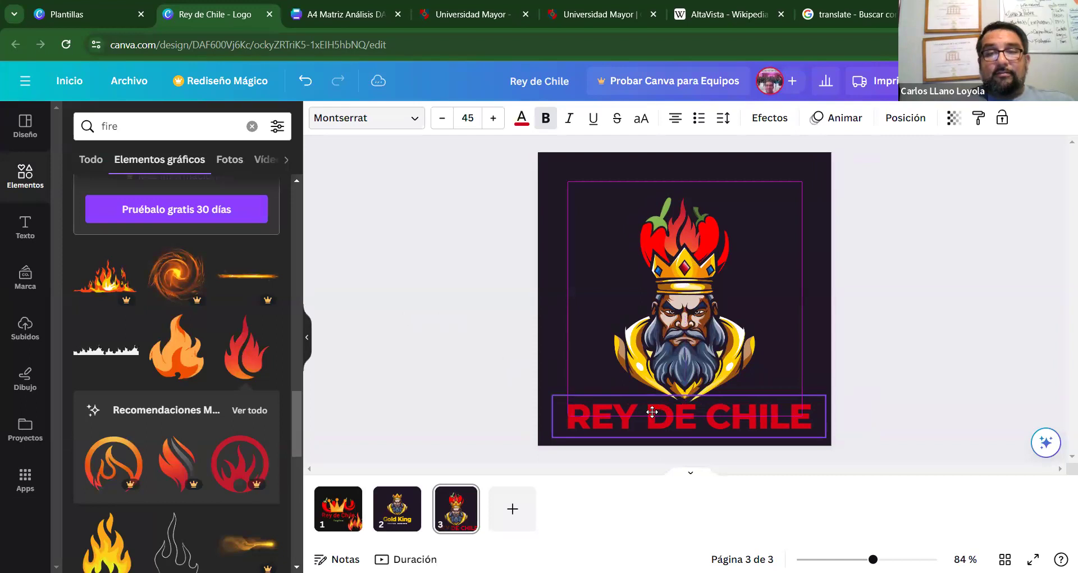
click(546, 265)
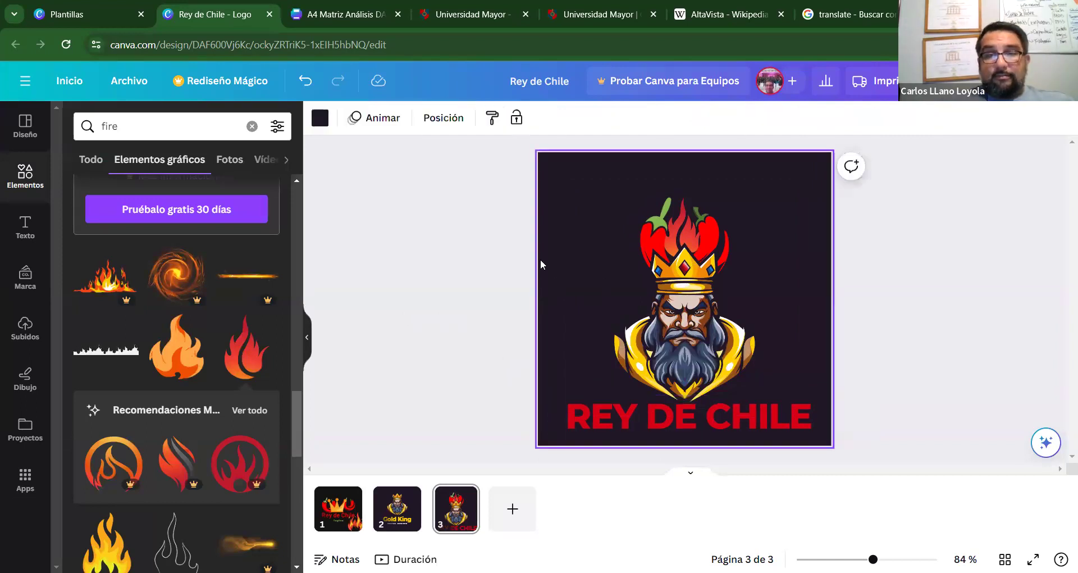
Switch to page 2's Gold King design and scroll through the 'fire' graphics results.
click(405, 500)
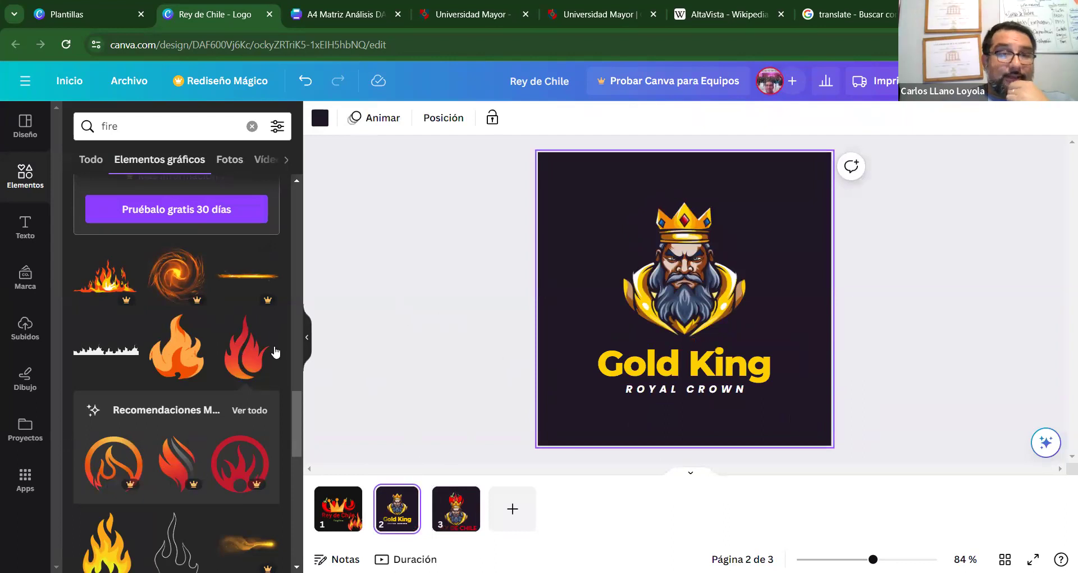
scroll(294, 440, down, 10)
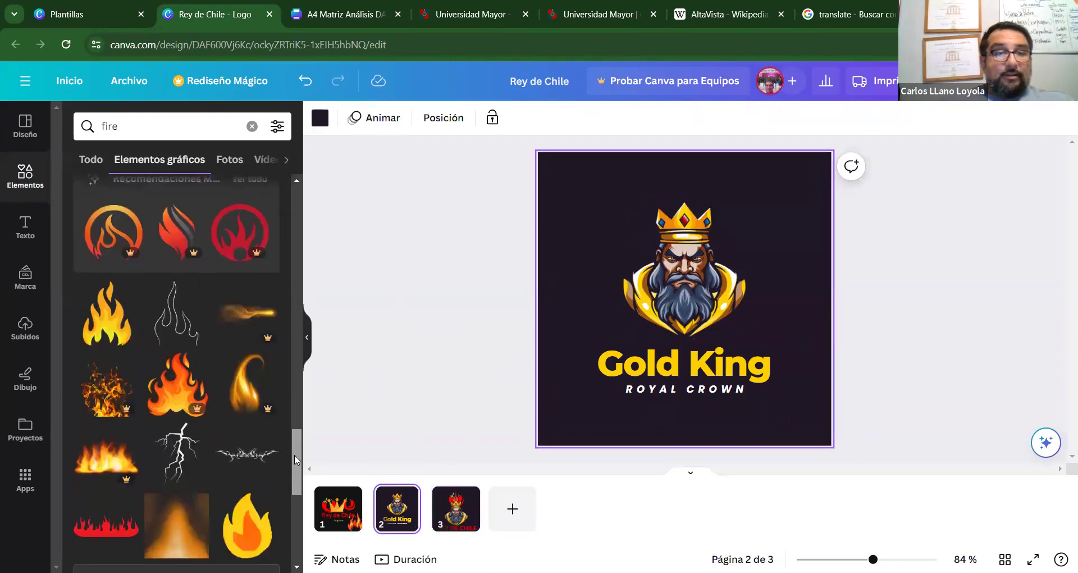
scroll(283, 521, down, 6)
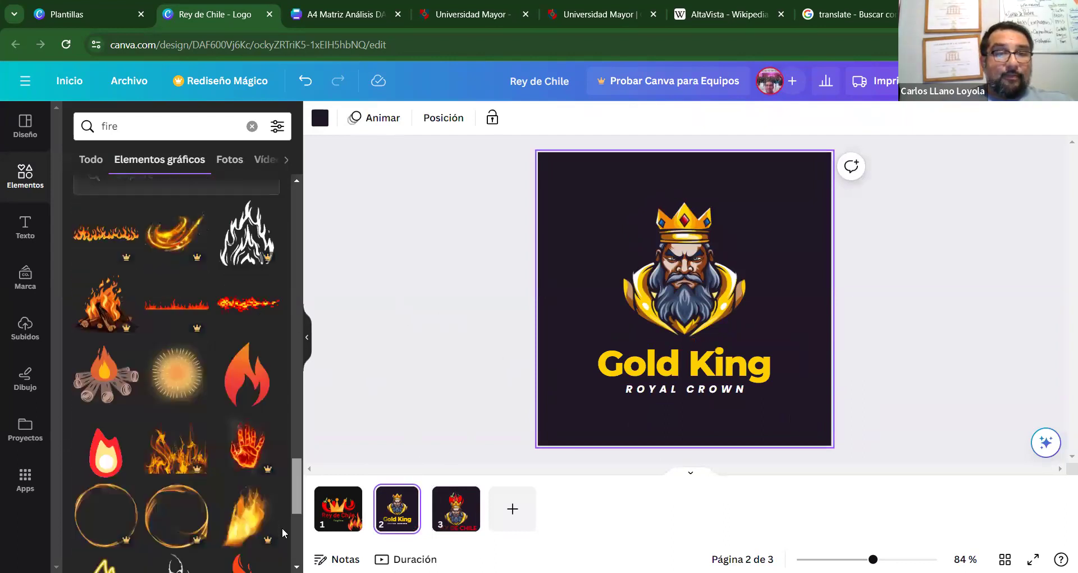
scroll(282, 540, down, 4)
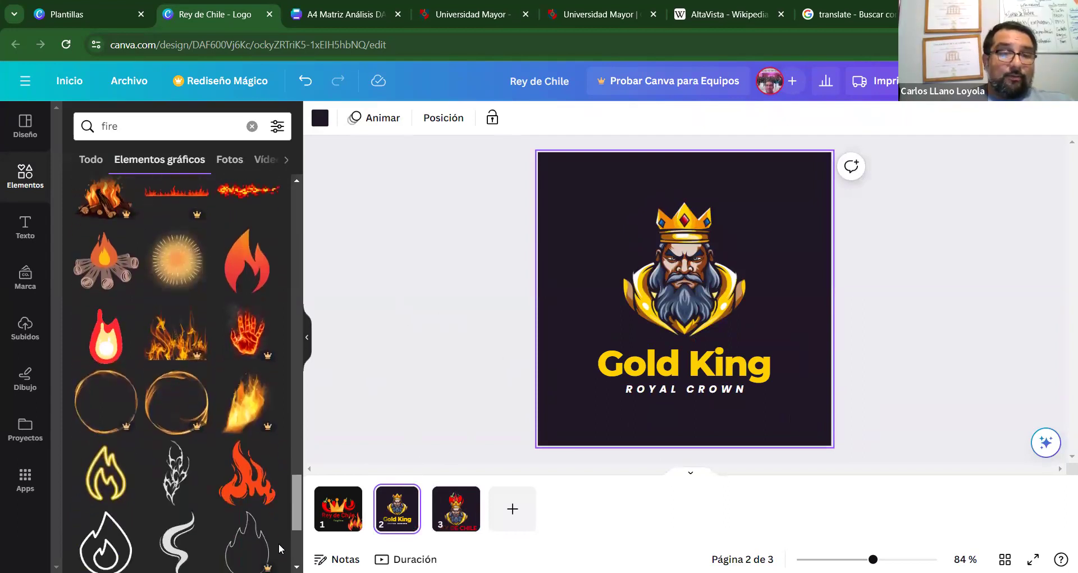
scroll(186, 371, down, 6)
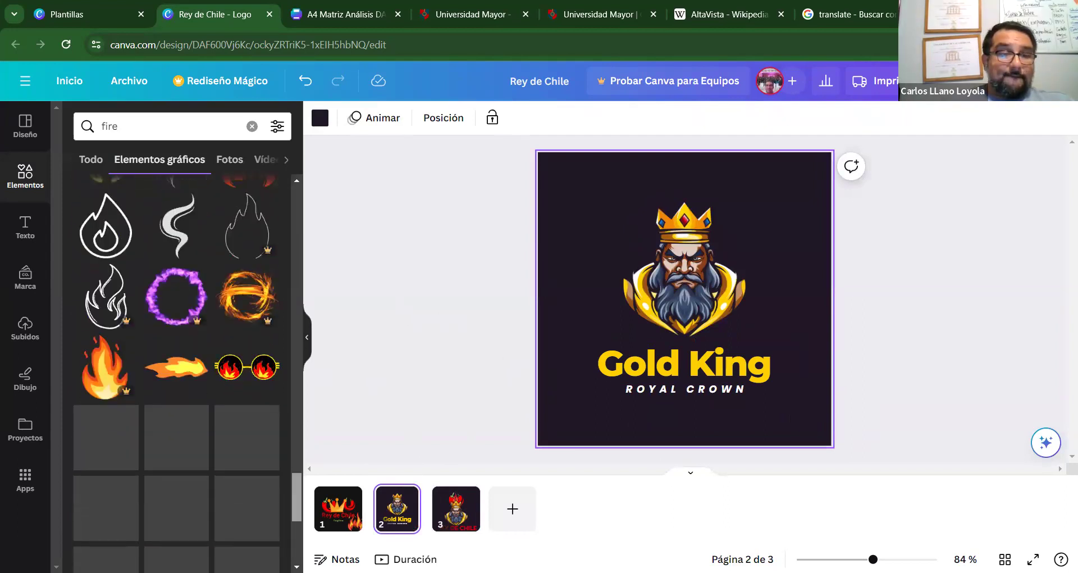
scroll(186, 370, down, 1)
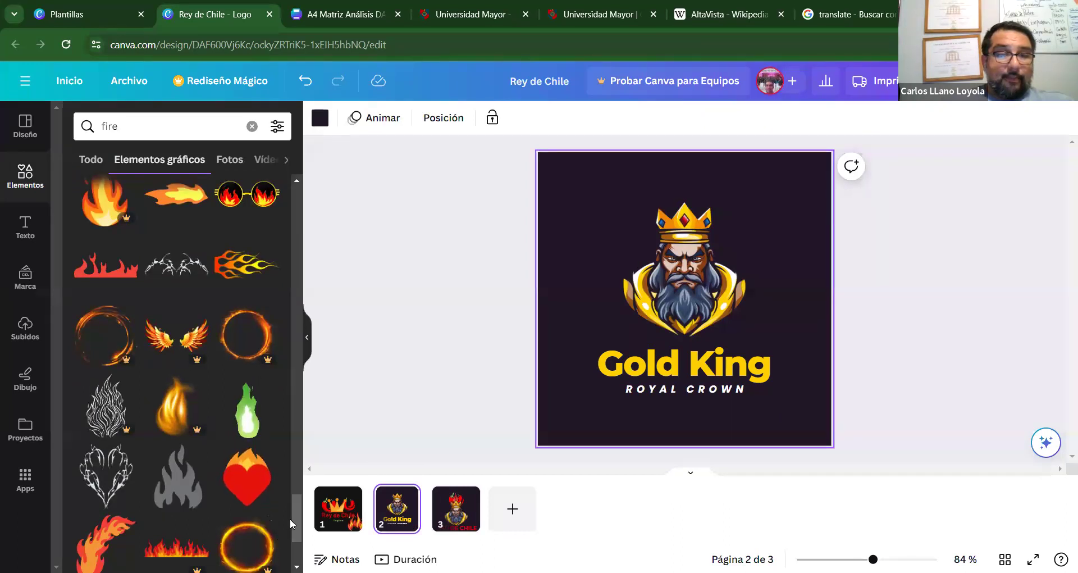
scroll(294, 510, down, 2)
scroll(293, 527, down, 4)
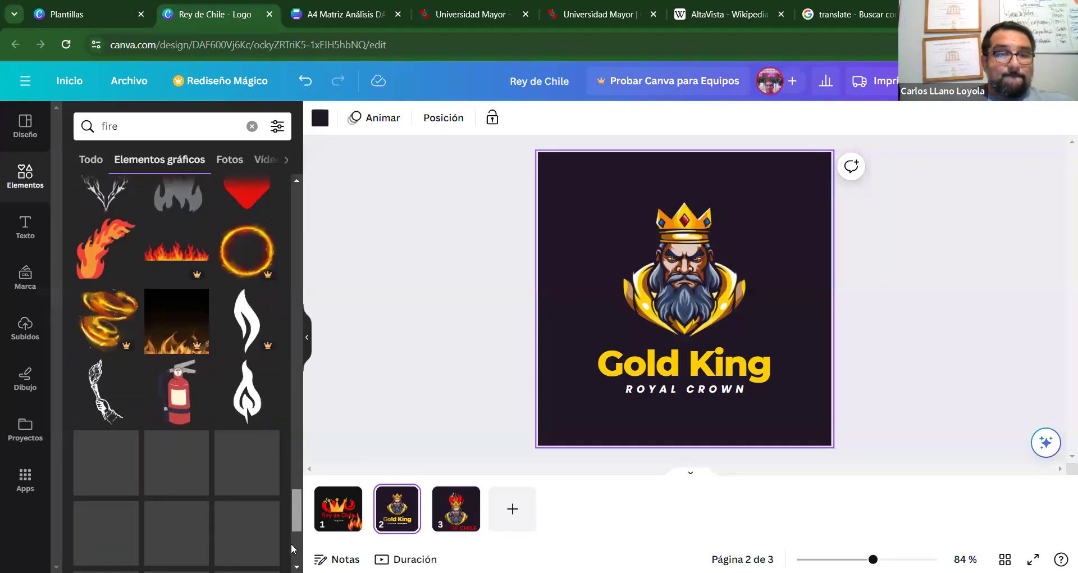
scroll(292, 553, down, 3)
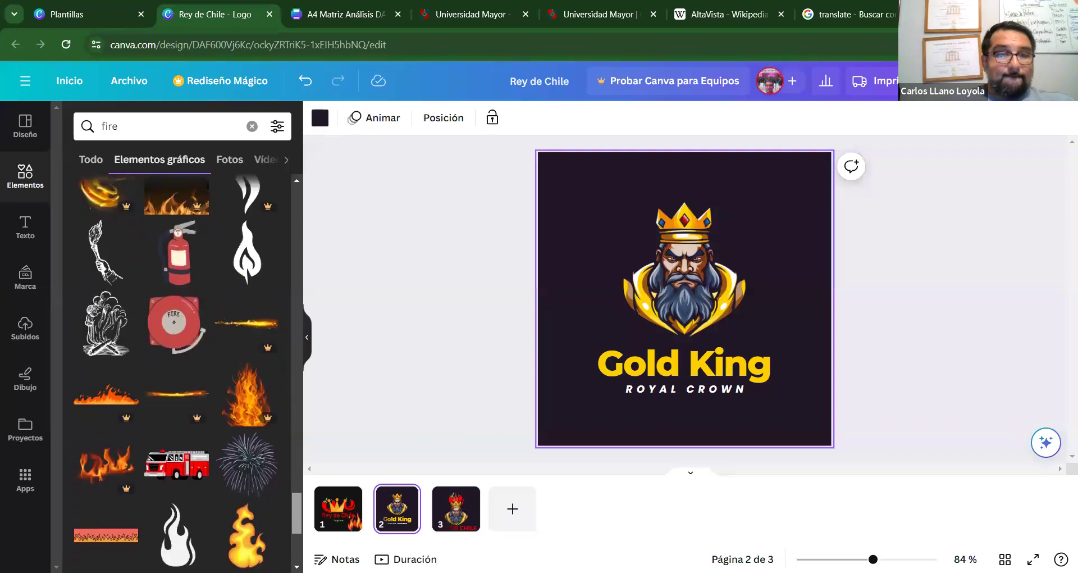
scroll(294, 539, down, 1)
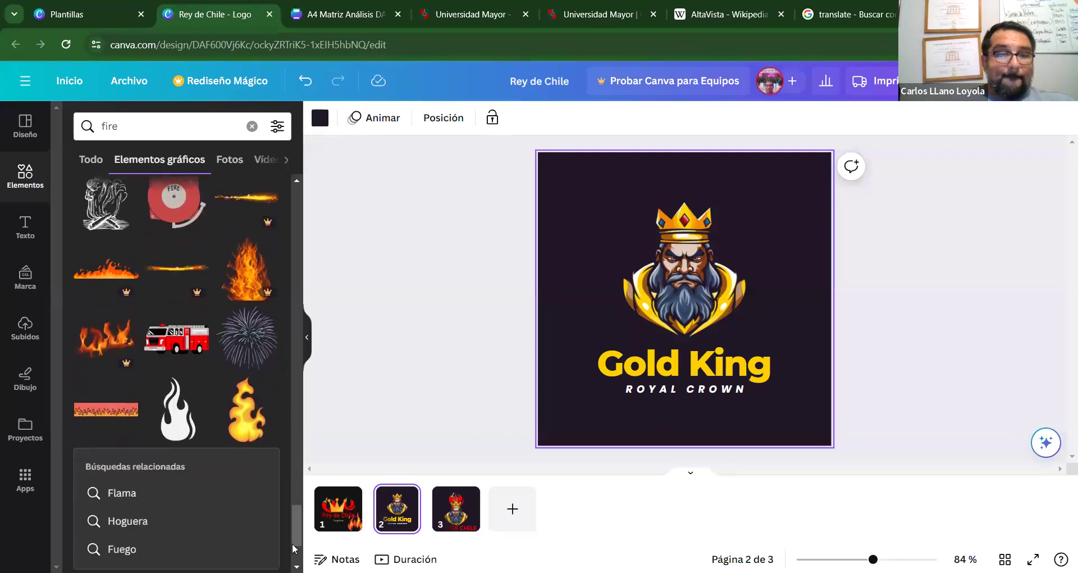
scroll(294, 539, down, 3)
scroll(113, 416, down, 1)
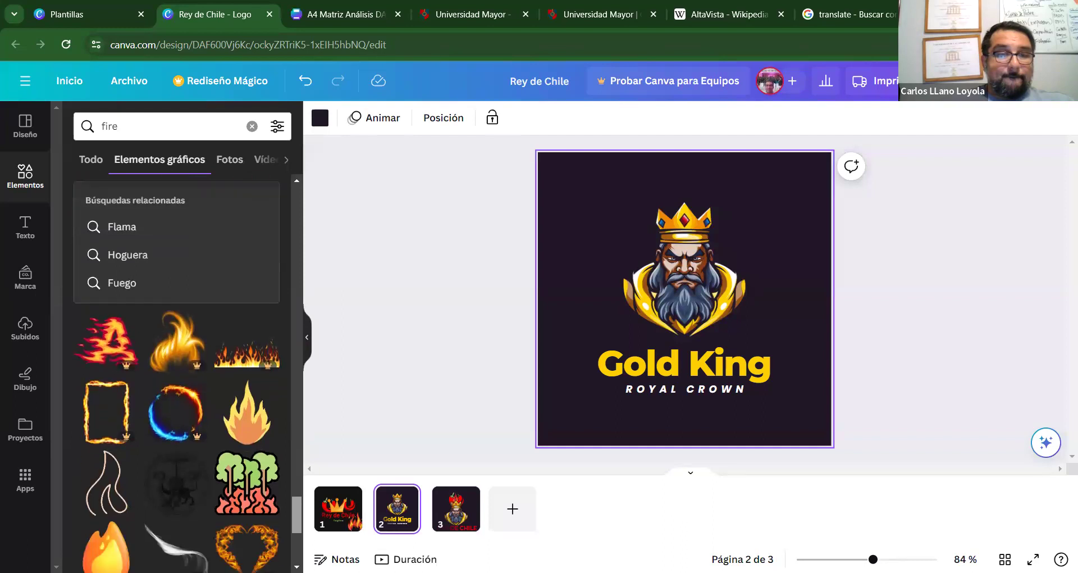
click(449, 381)
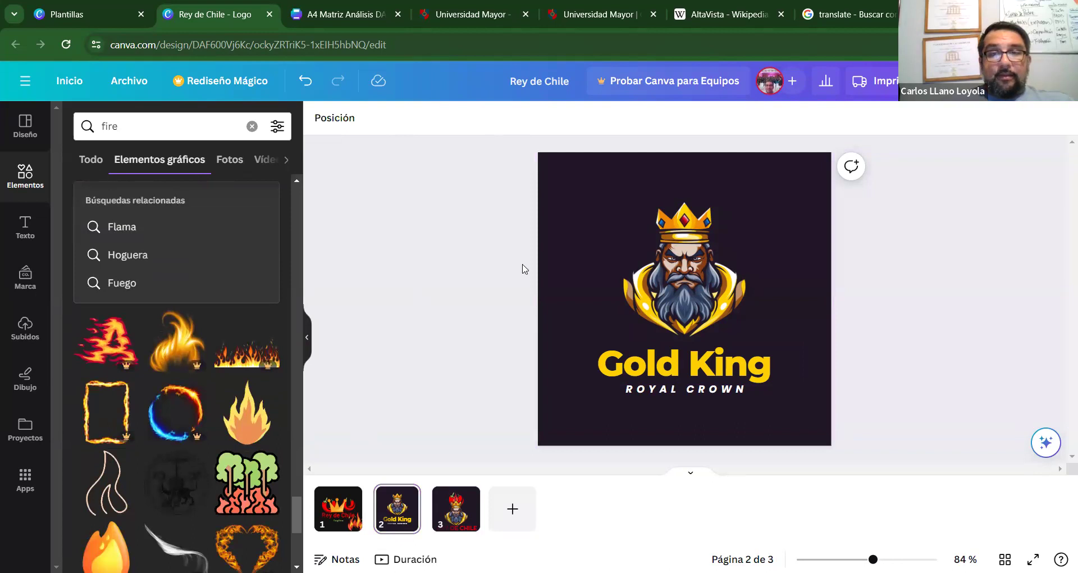
Return to page 3 and select the REY DE CHILE title.
click(456, 508)
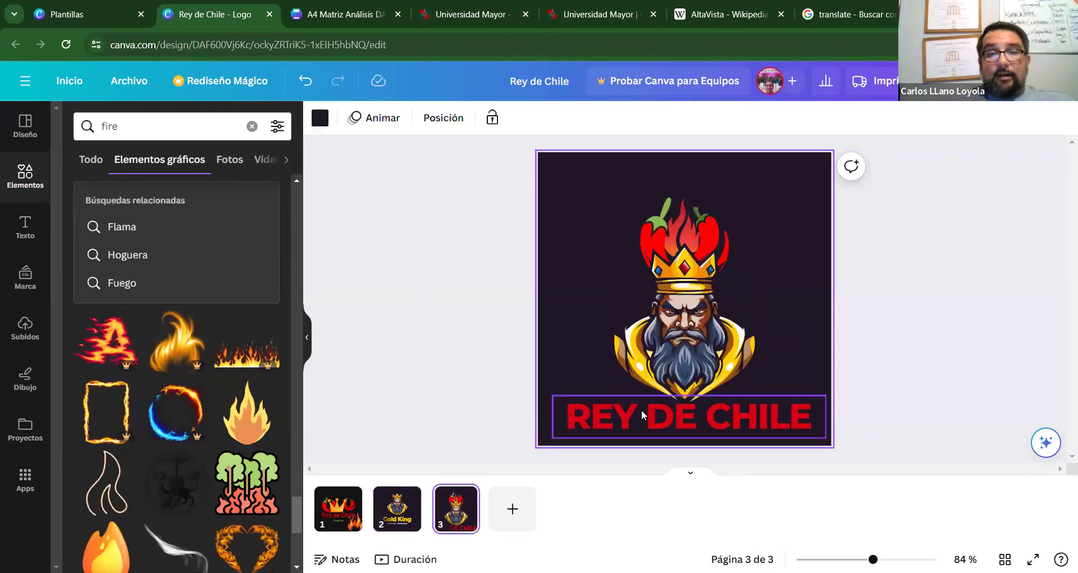
click(642, 409)
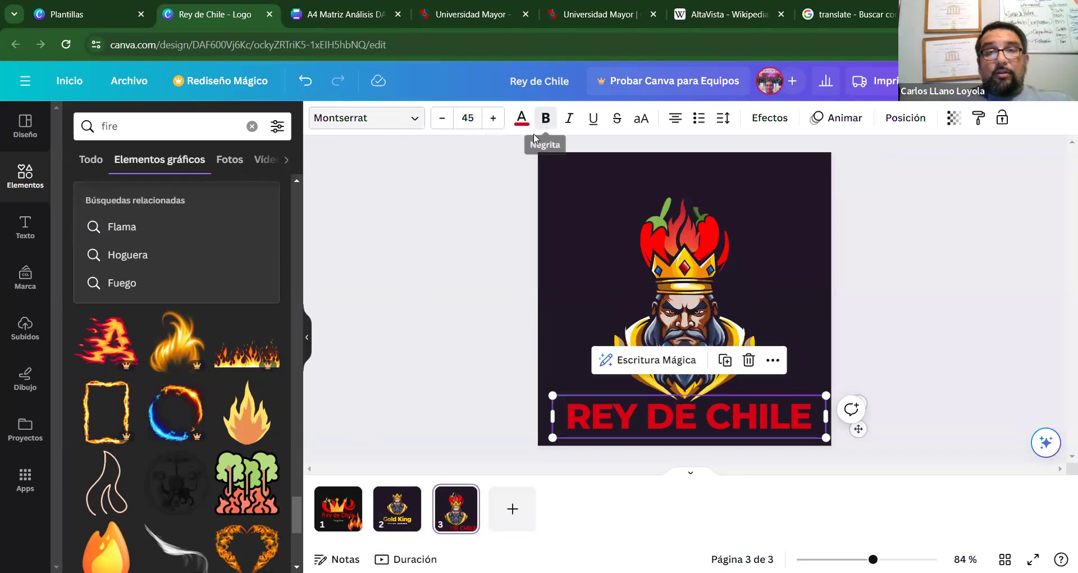
double_click(670, 419)
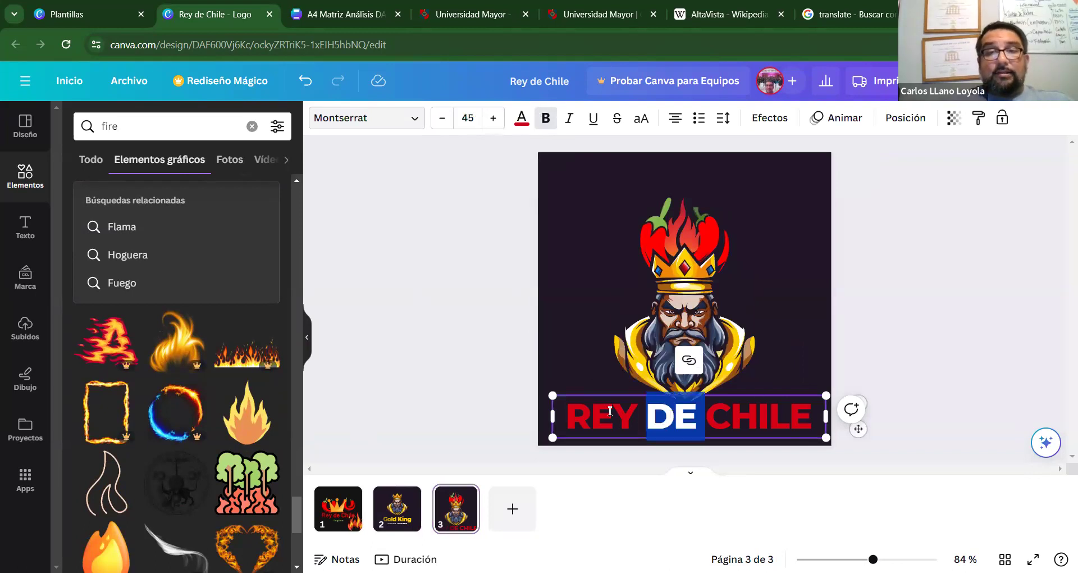
key(Escape)
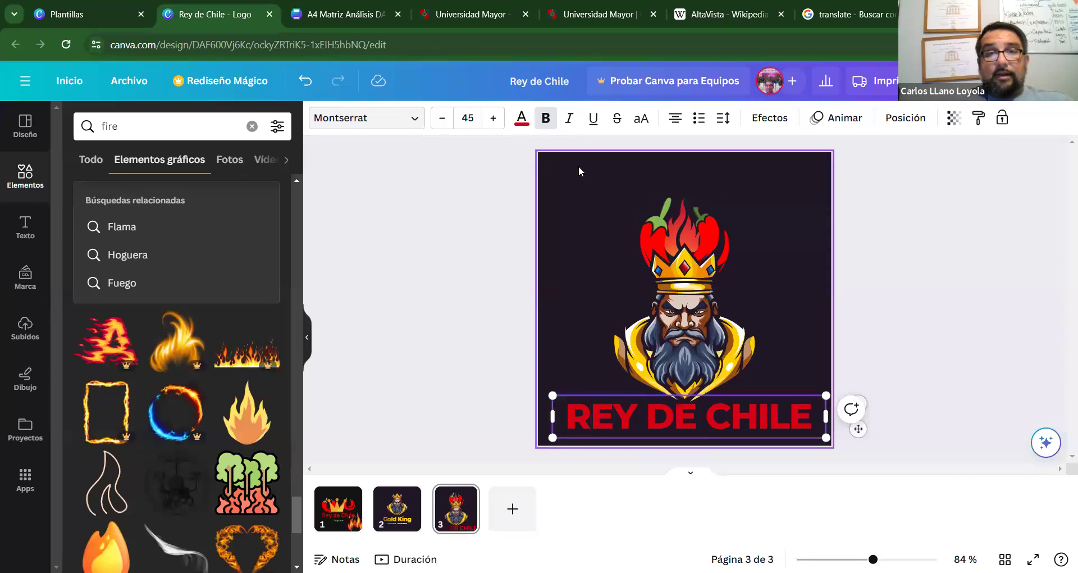
Try Poppins, Roca One, Tomorrow and RoxboroughCF, then set the title to Poppins.
click(393, 117)
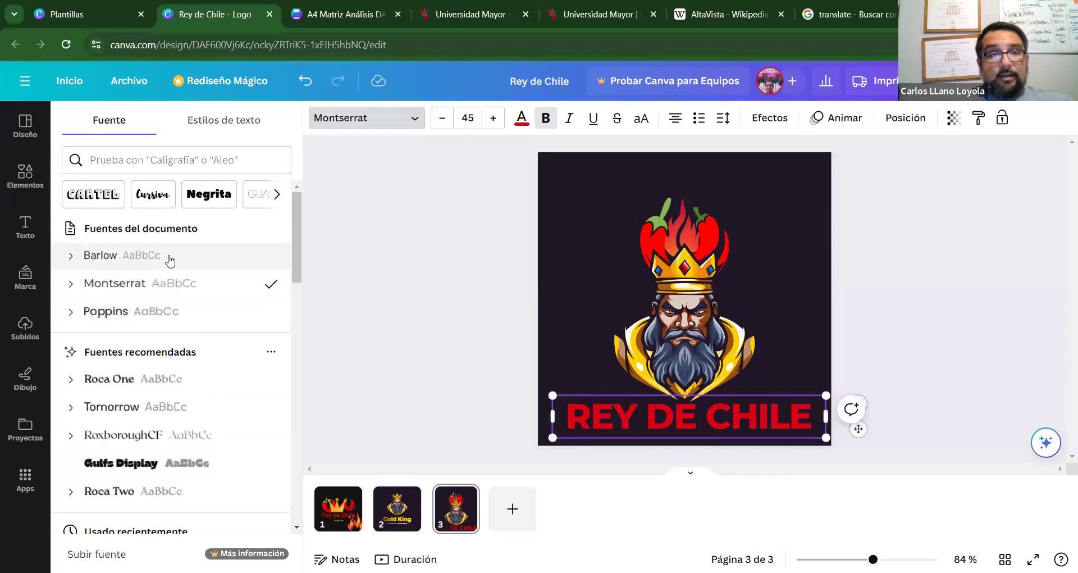
click(168, 324)
click(153, 378)
click(153, 410)
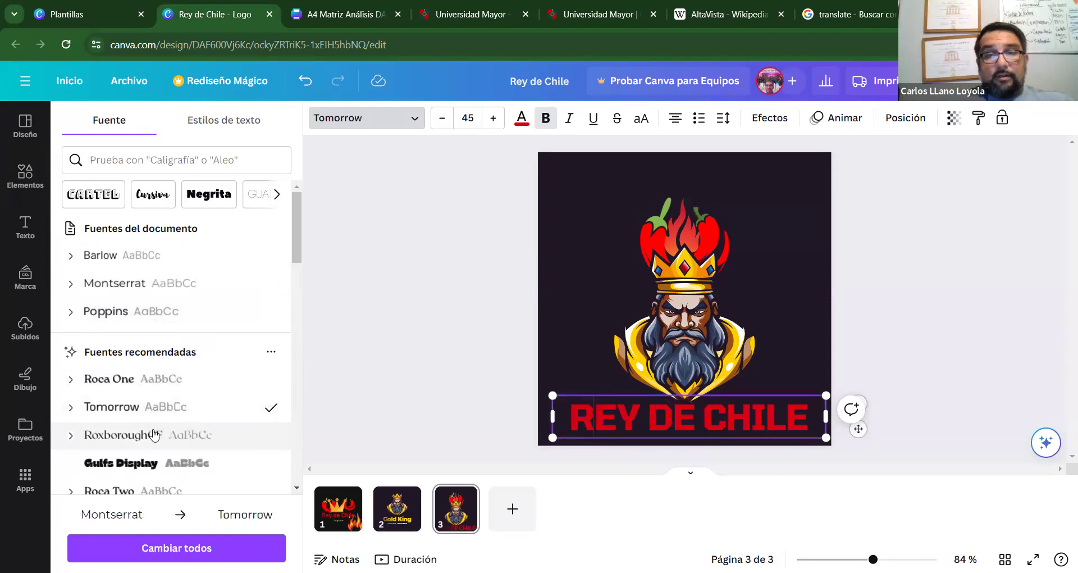
click(159, 440)
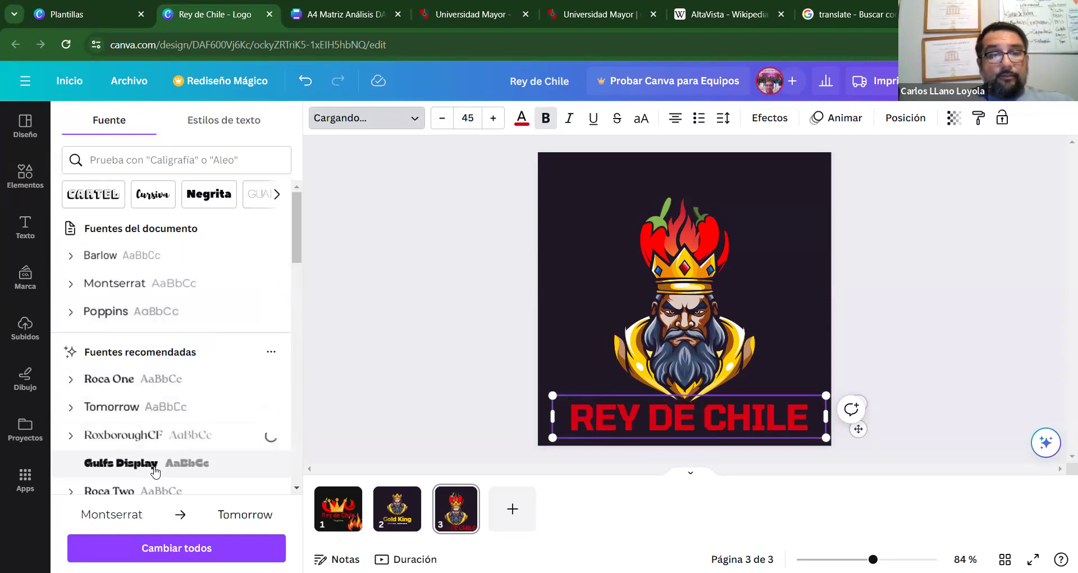
click(142, 377)
click(151, 311)
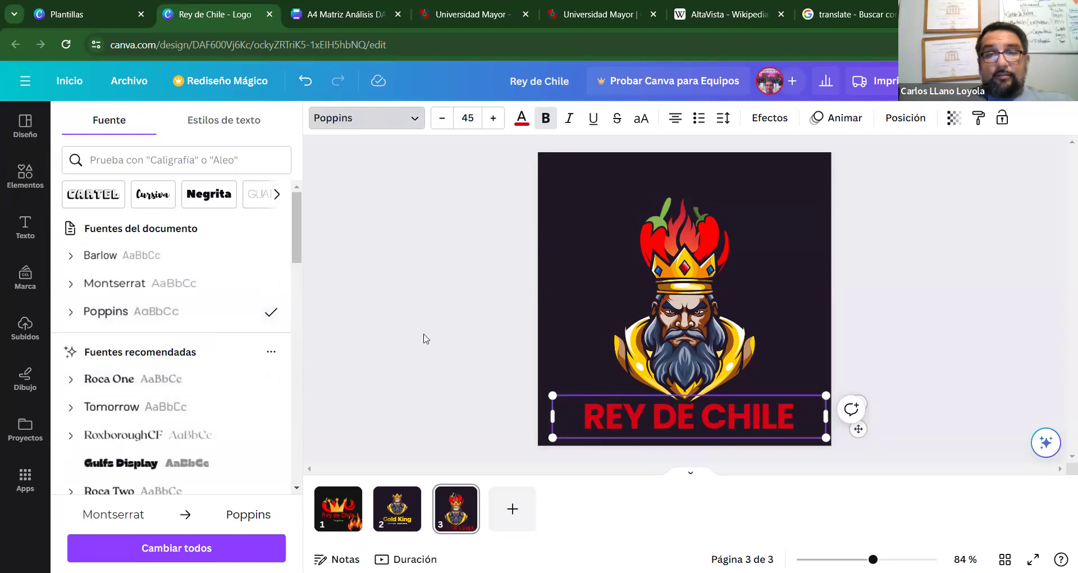
key(Escape)
key(Escape)
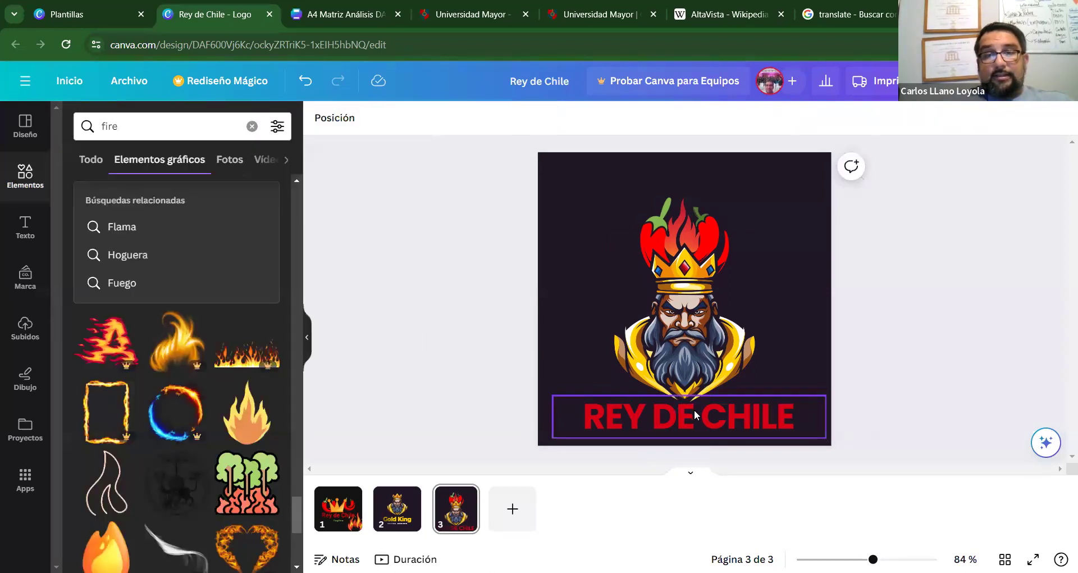
click(694, 415)
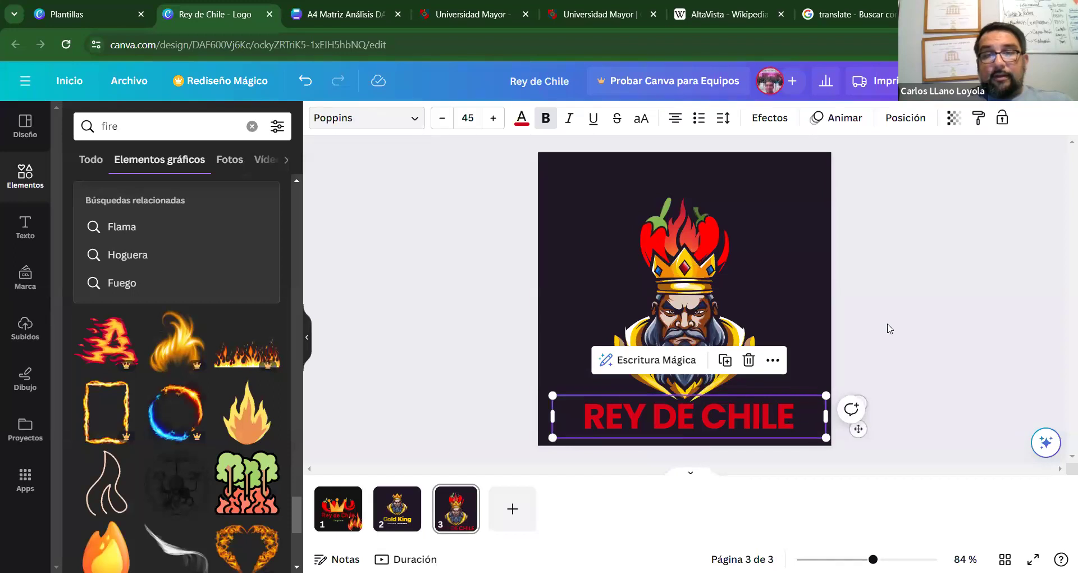
Recolour the king logo's yellow parts to dark red.
click(966, 311)
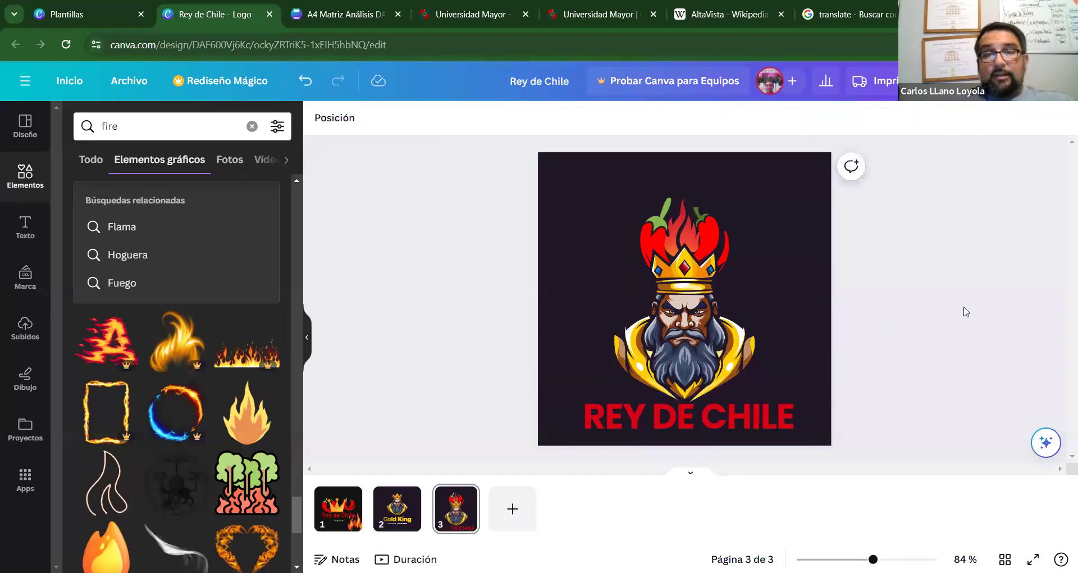
click(755, 344)
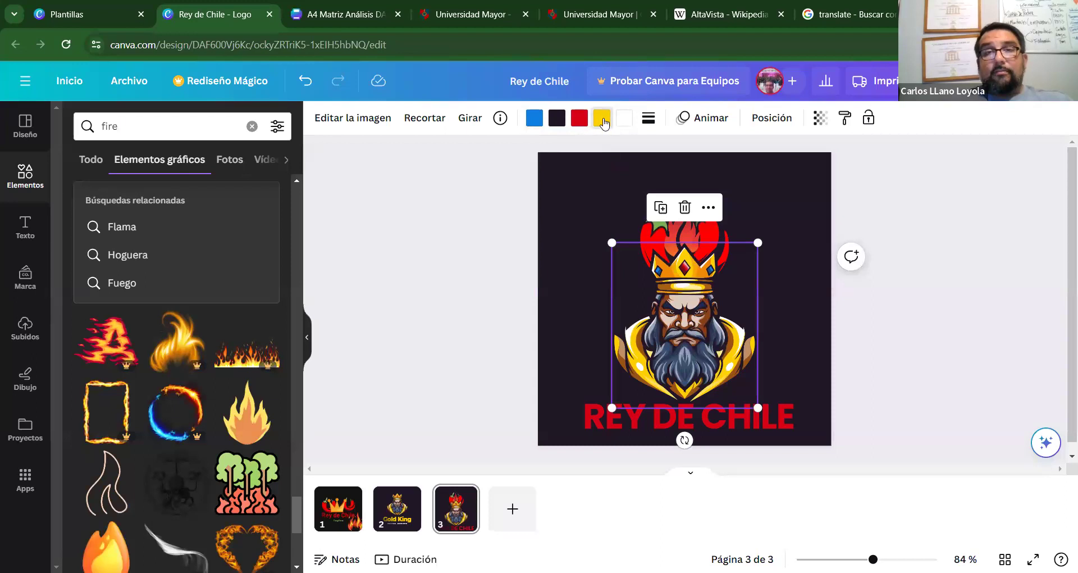
click(602, 119)
click(78, 242)
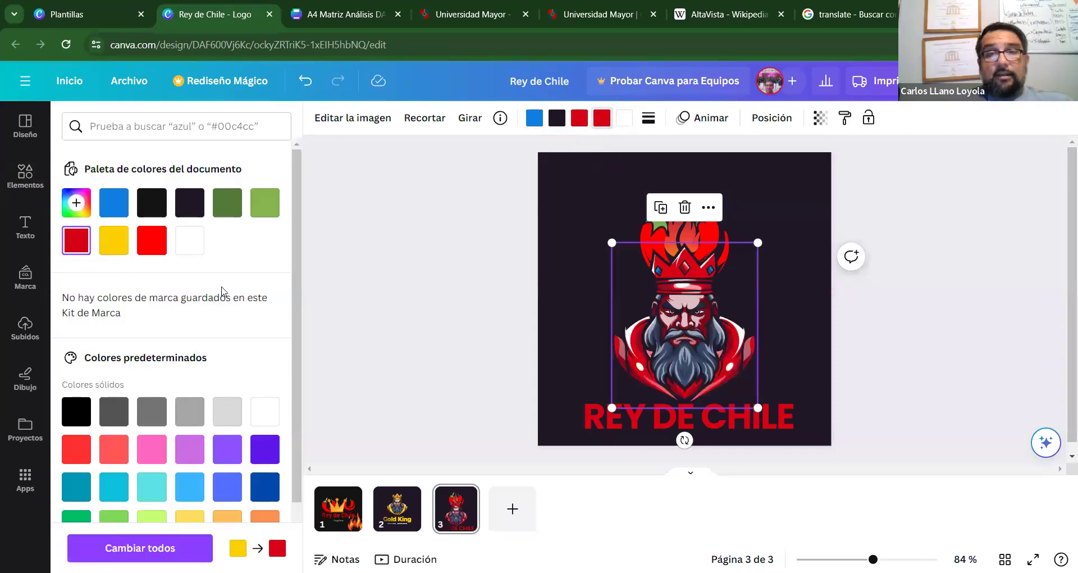
key(Escape)
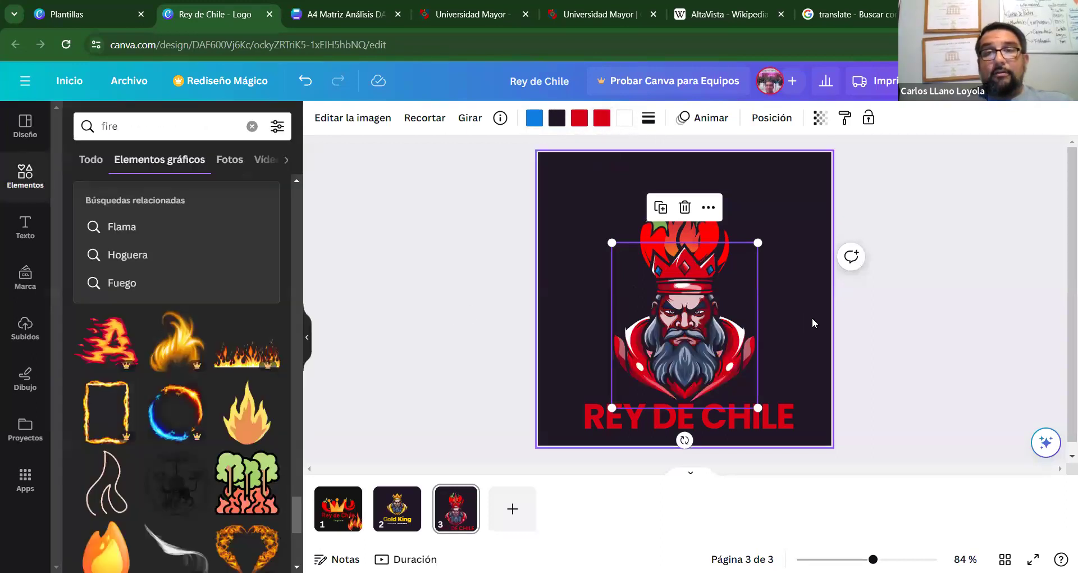
click(814, 320)
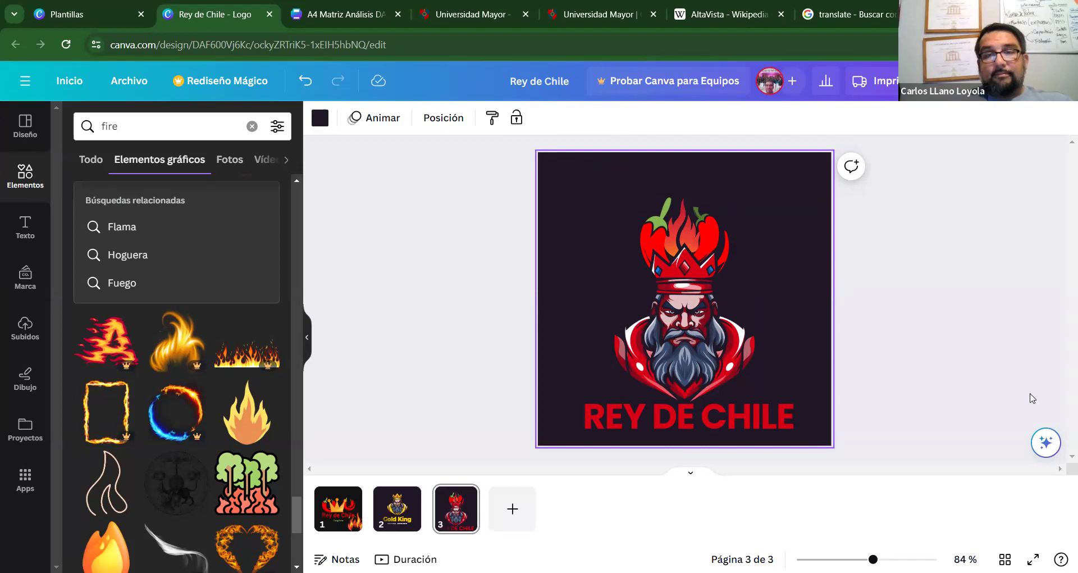
Replace the blue in the king illustration with the palette red.
click(745, 361)
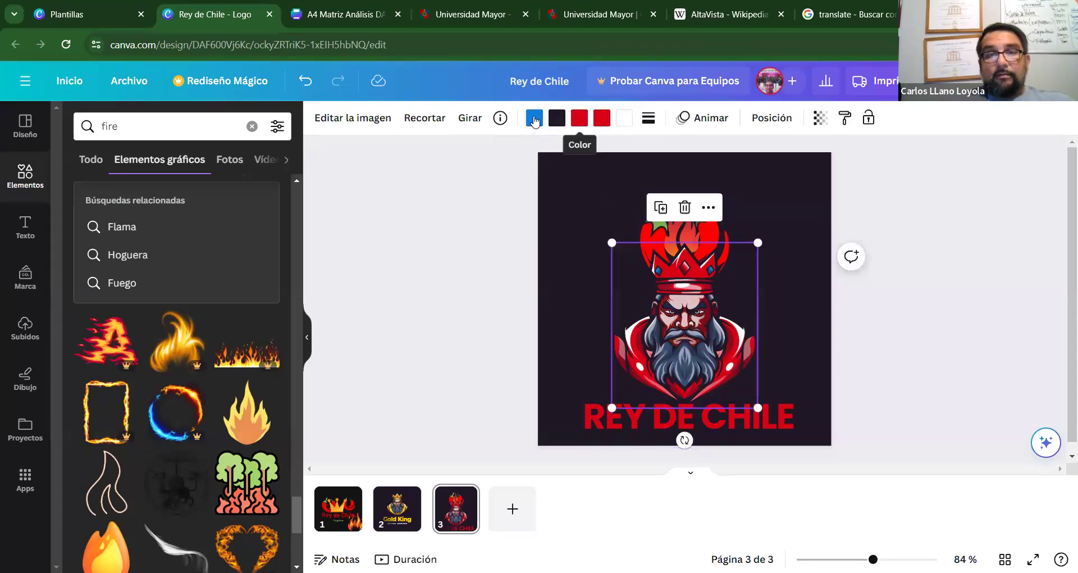
click(533, 119)
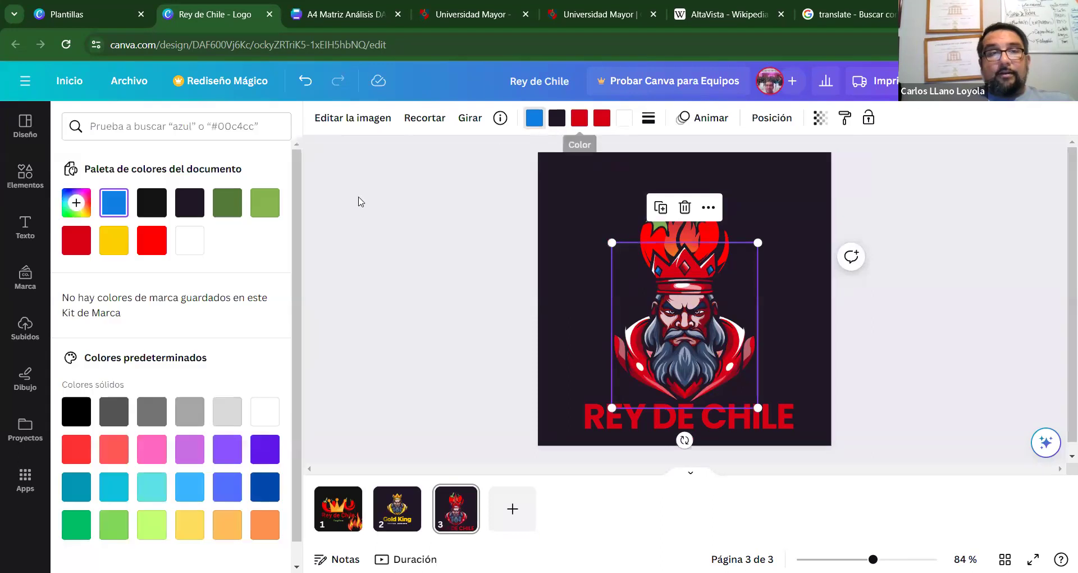
click(75, 240)
key(Escape)
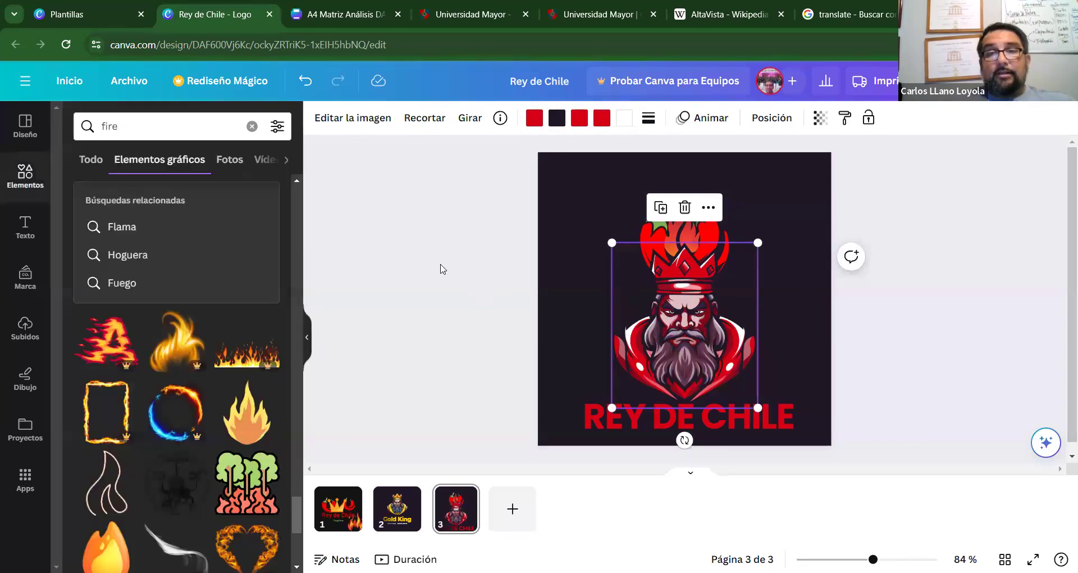
click(482, 273)
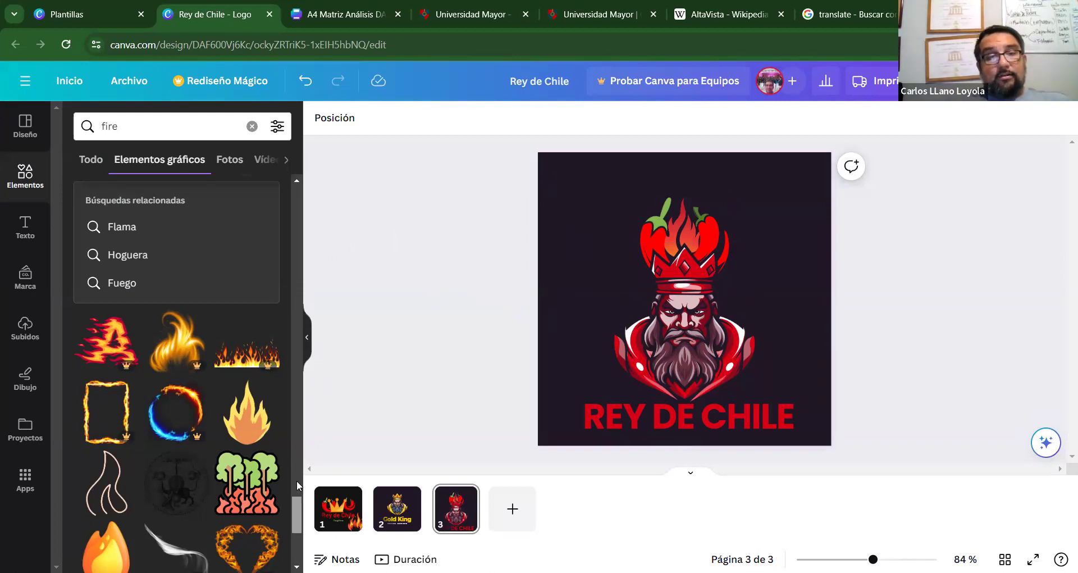
scroll(289, 505, down, 4)
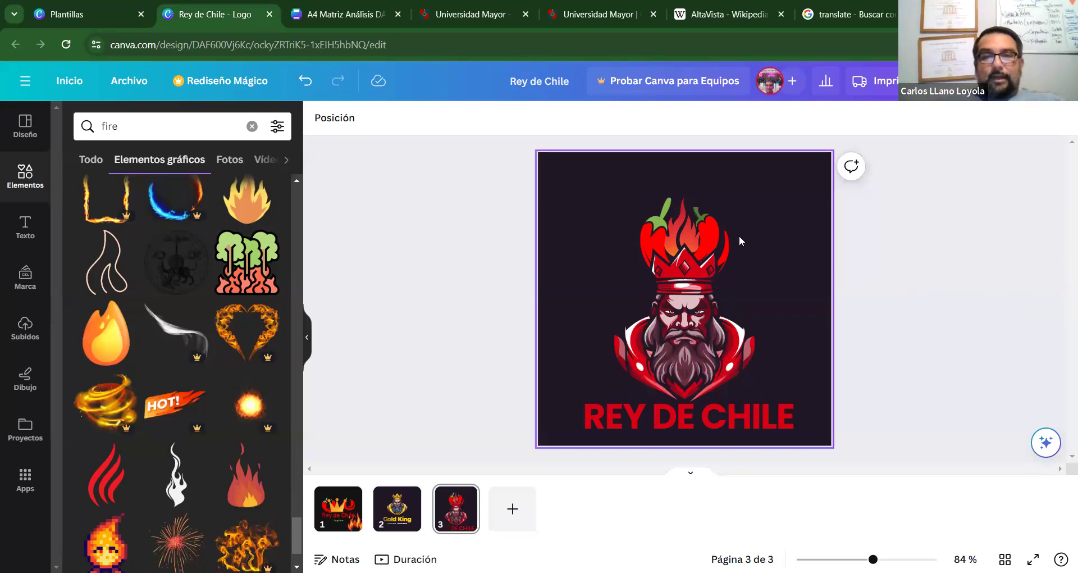
click(708, 241)
click(981, 304)
click(706, 228)
click(979, 293)
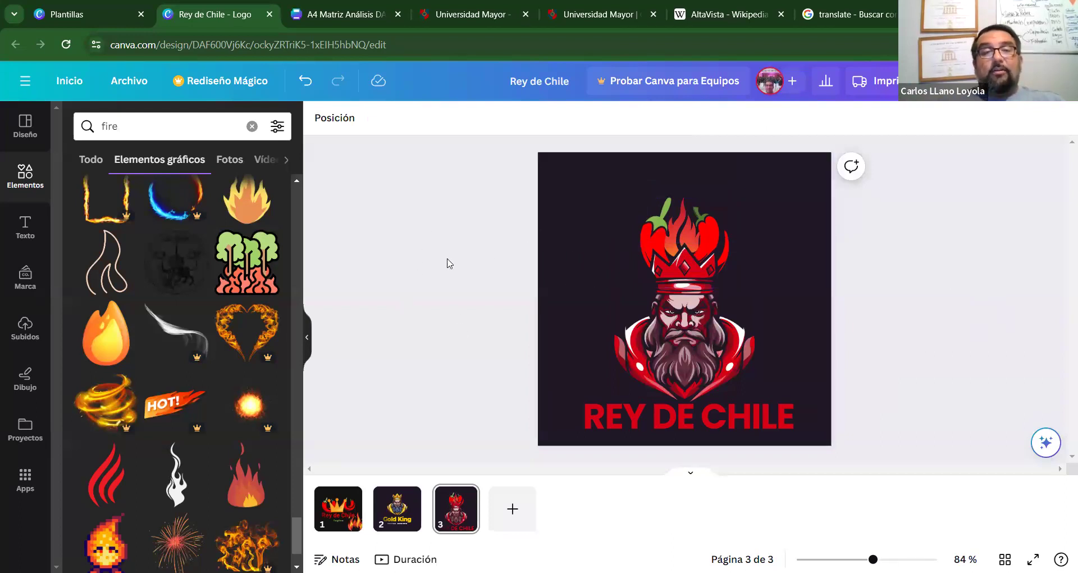
click(579, 230)
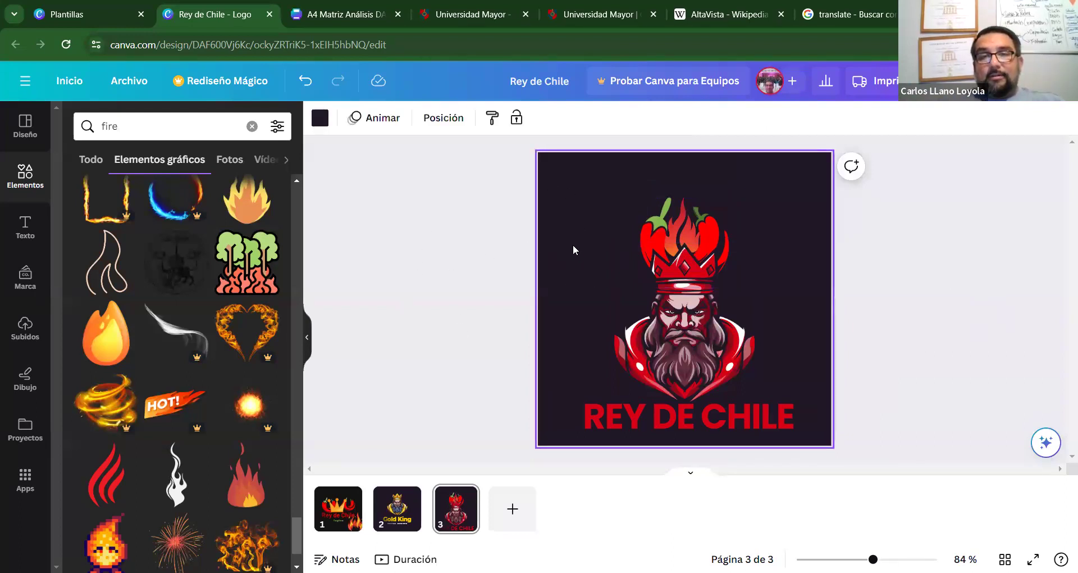
Try red and black page backgrounds, then set the background to yellow #fccf00.
click(320, 118)
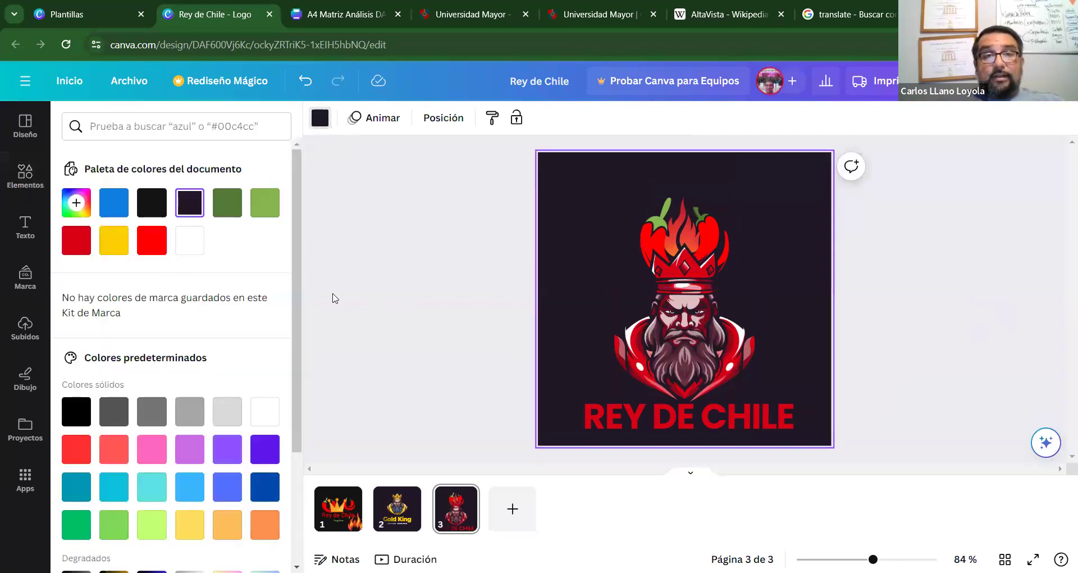
click(123, 242)
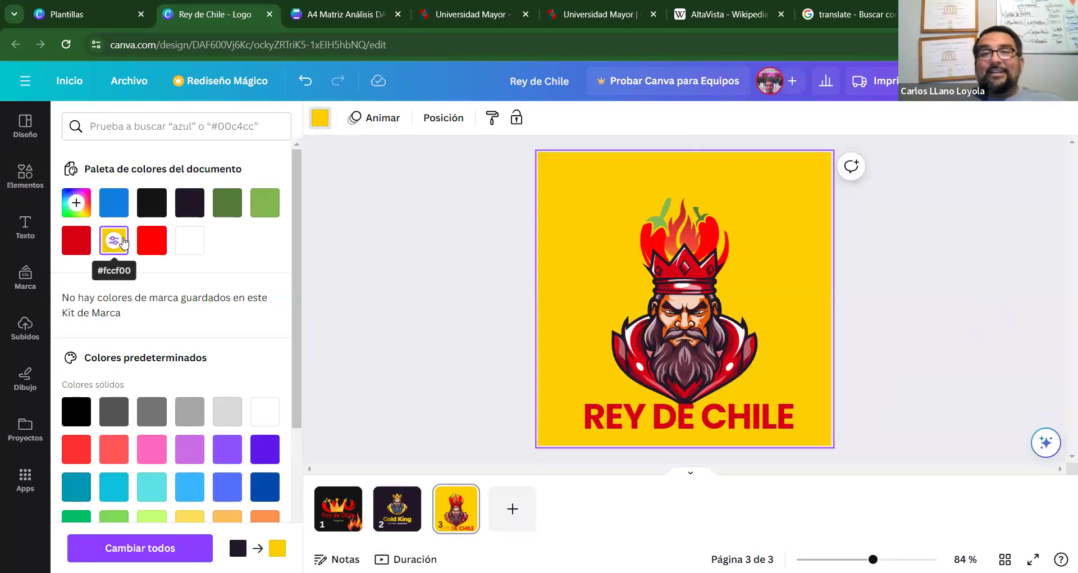
click(76, 240)
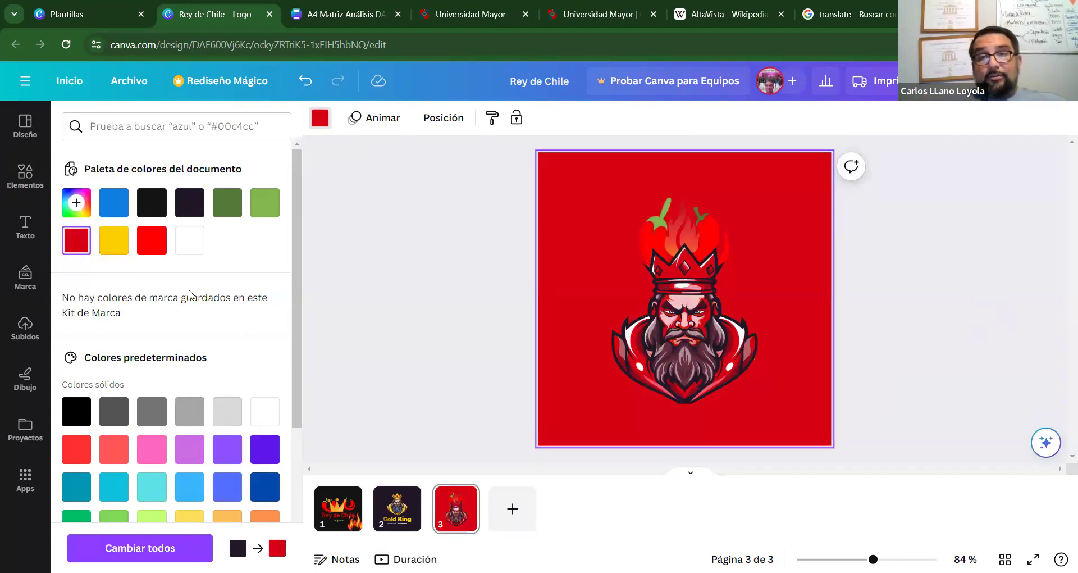
click(114, 240)
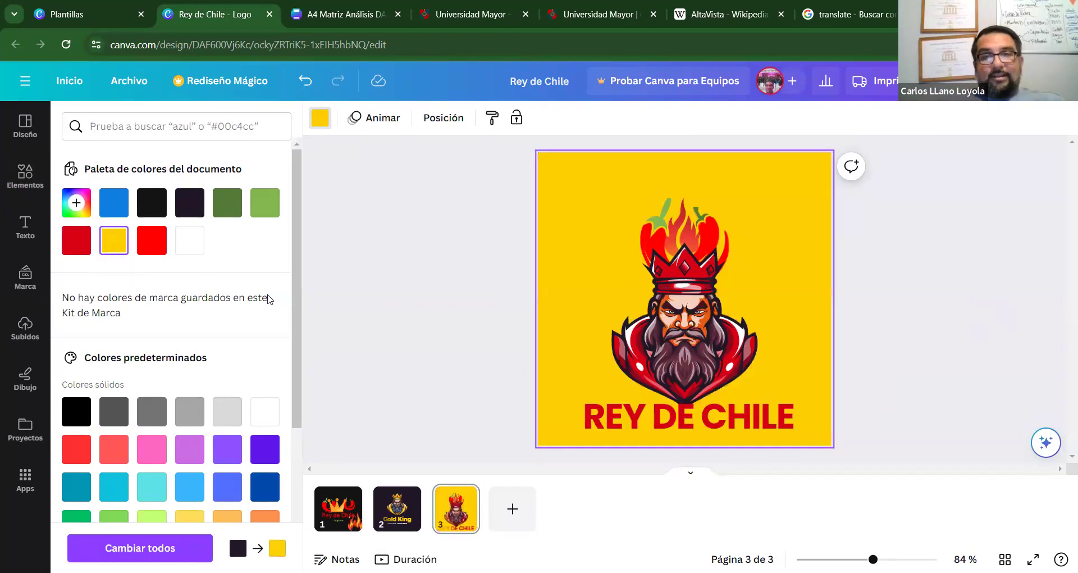
click(156, 210)
click(114, 241)
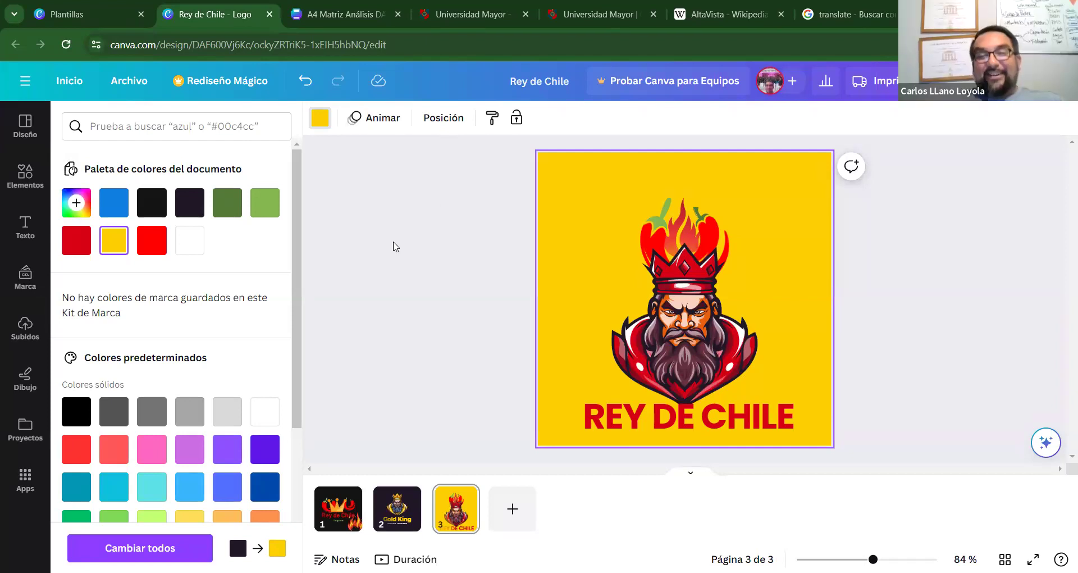
Change the chili peppers' light green colour to dark green.
click(725, 207)
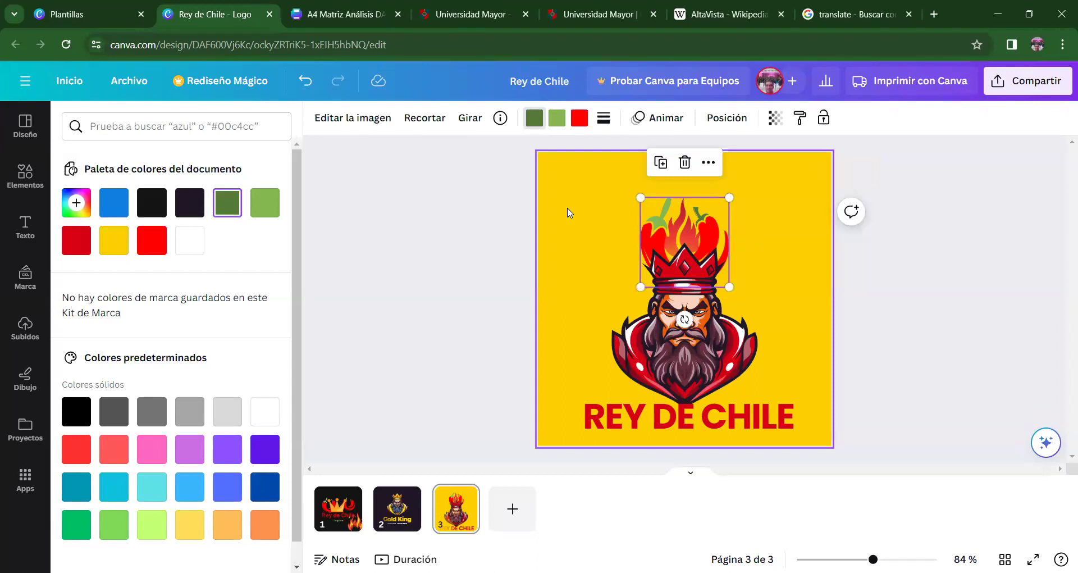
click(557, 121)
click(227, 202)
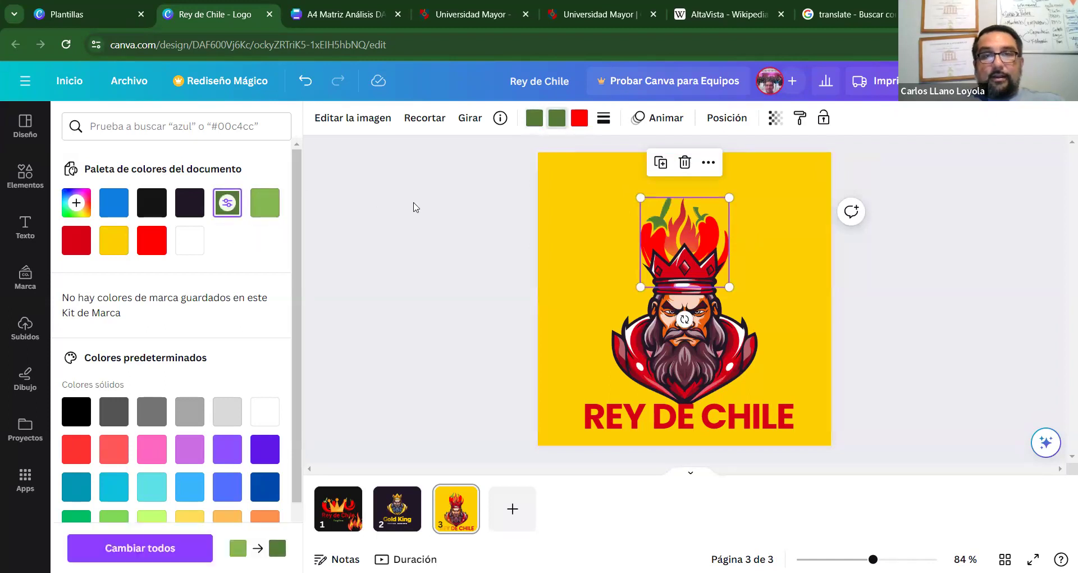
click(404, 212)
click(983, 295)
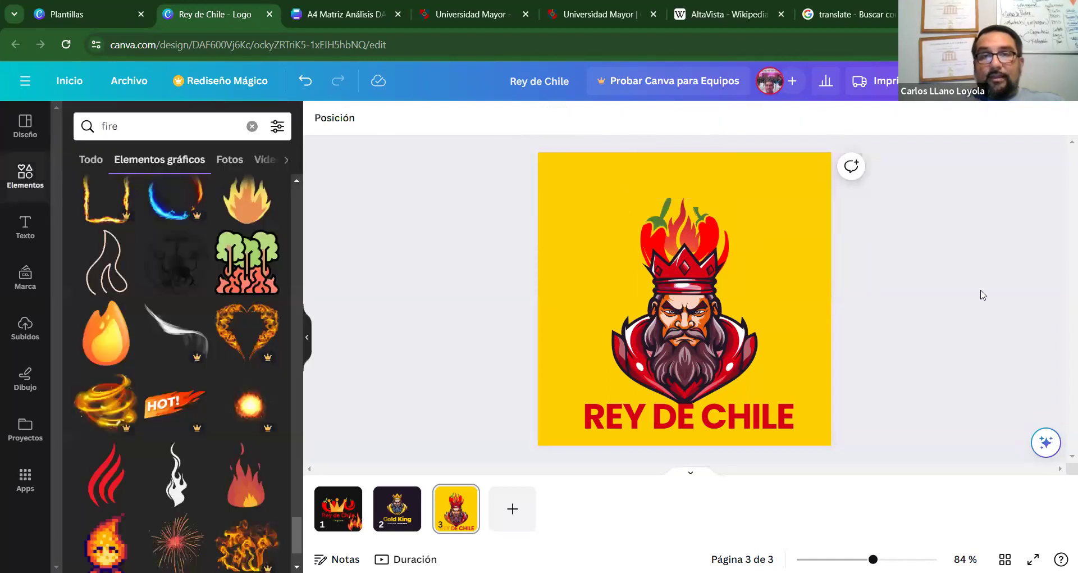
Move the chili peppers off the crown and back onto it behind the flame.
click(683, 231)
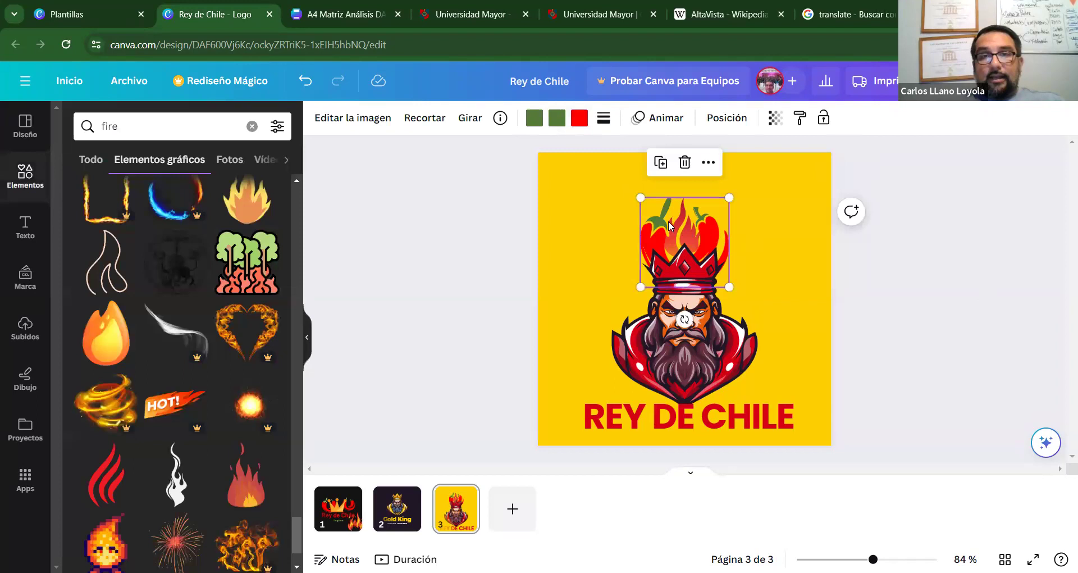
click(948, 258)
drag(483, 160, 798, 254)
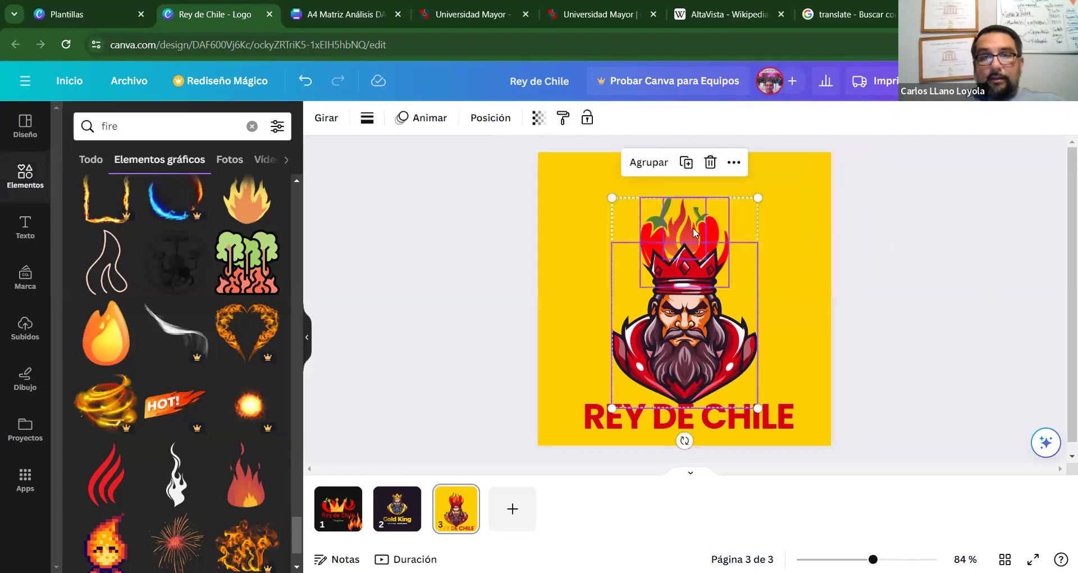
click(993, 233)
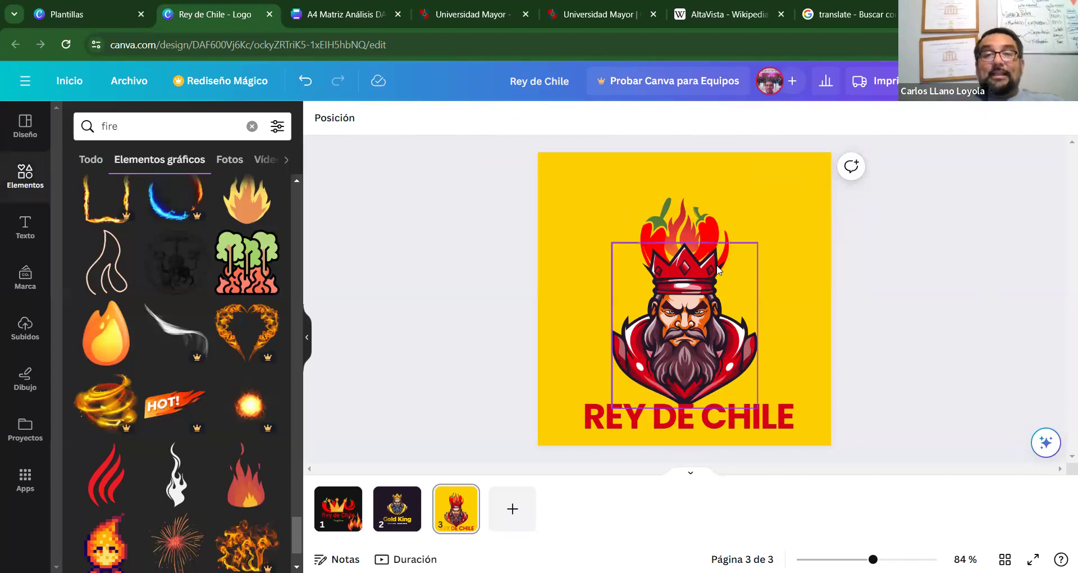
drag(683, 231, 580, 234)
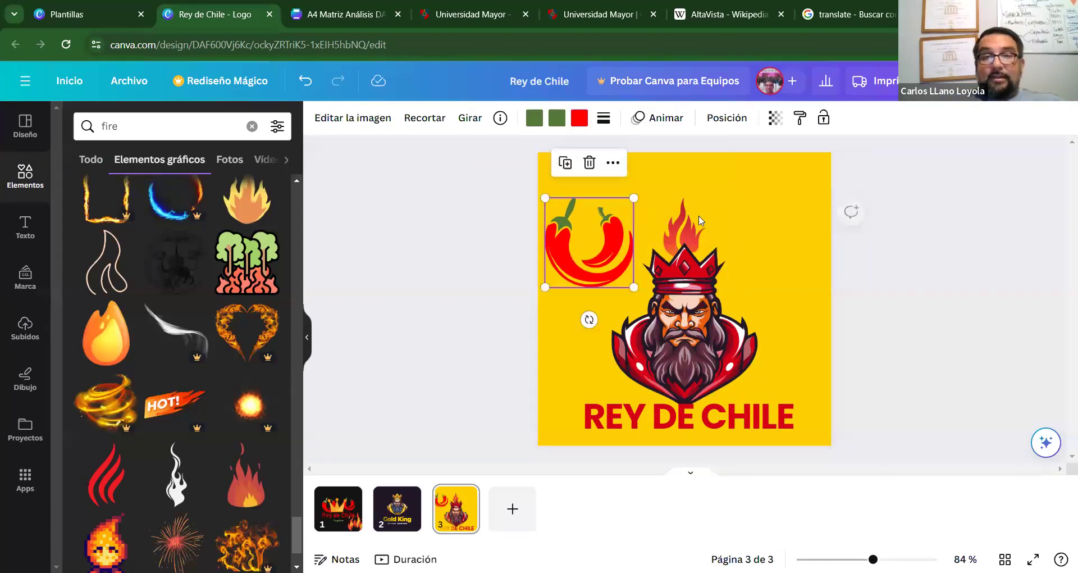
click(684, 228)
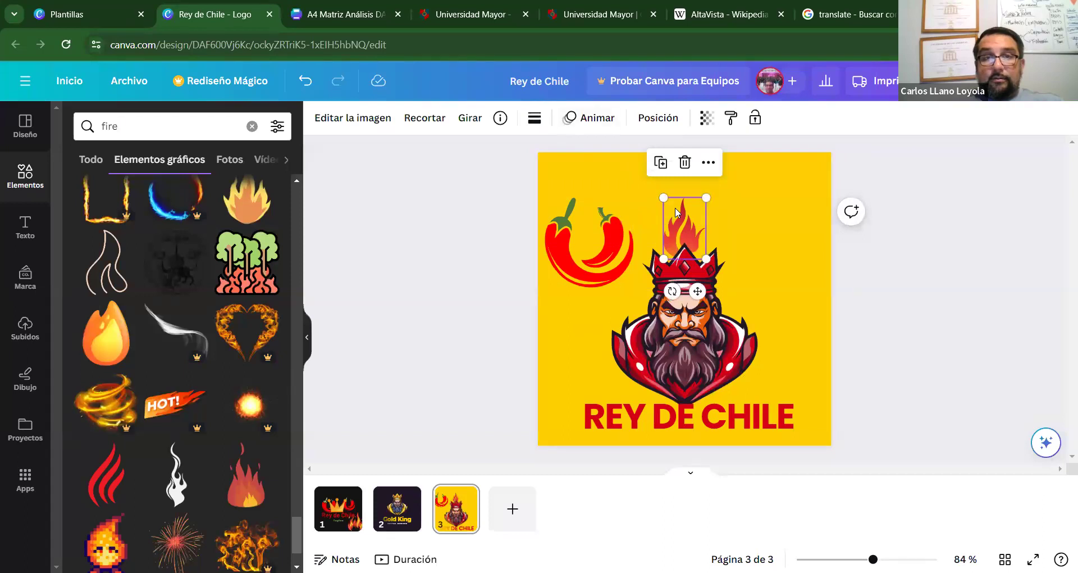
double_click(685, 228)
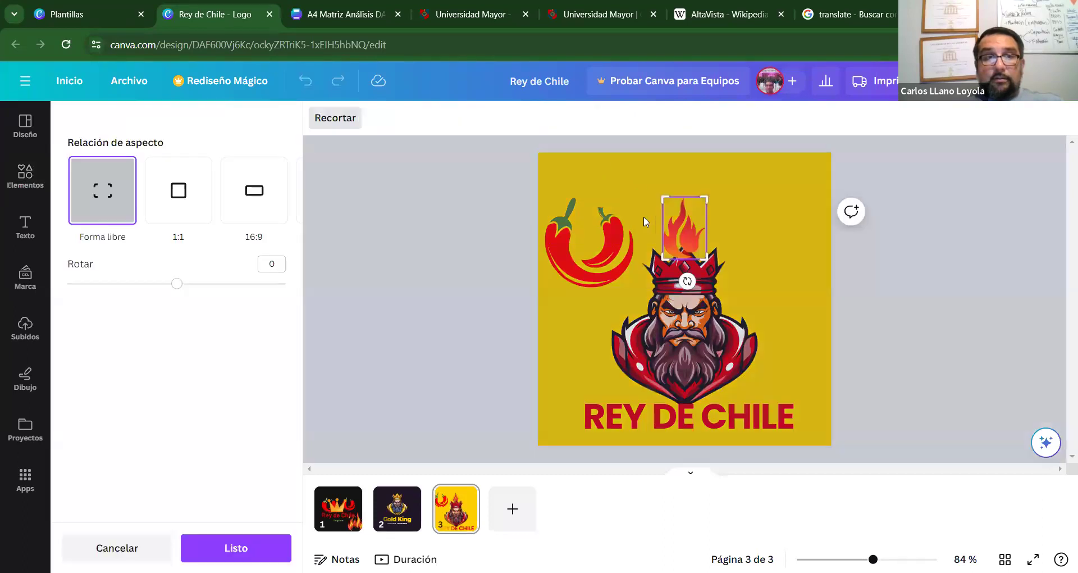
click(924, 284)
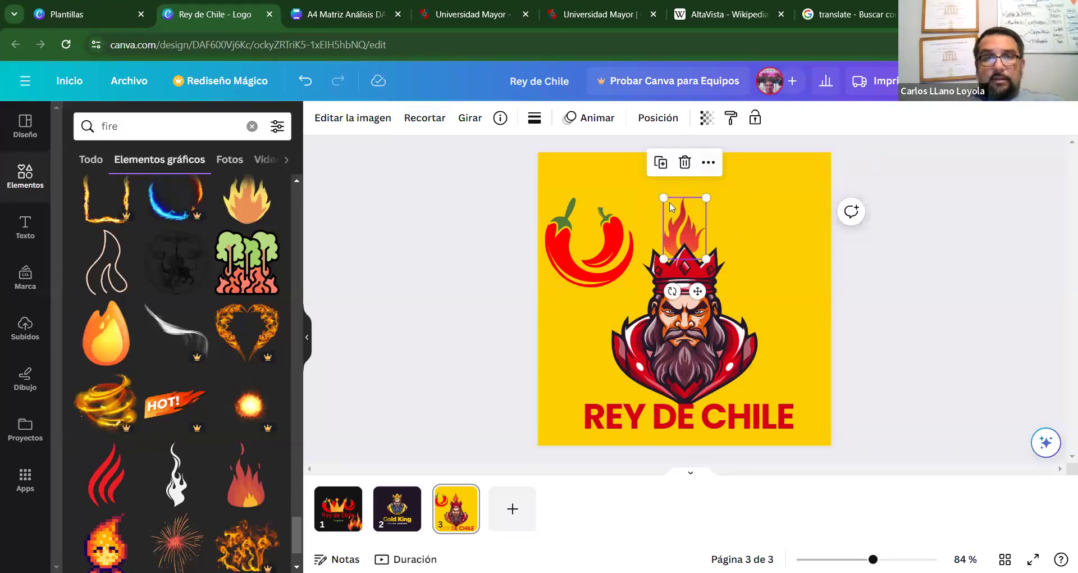
drag(575, 250, 665, 240)
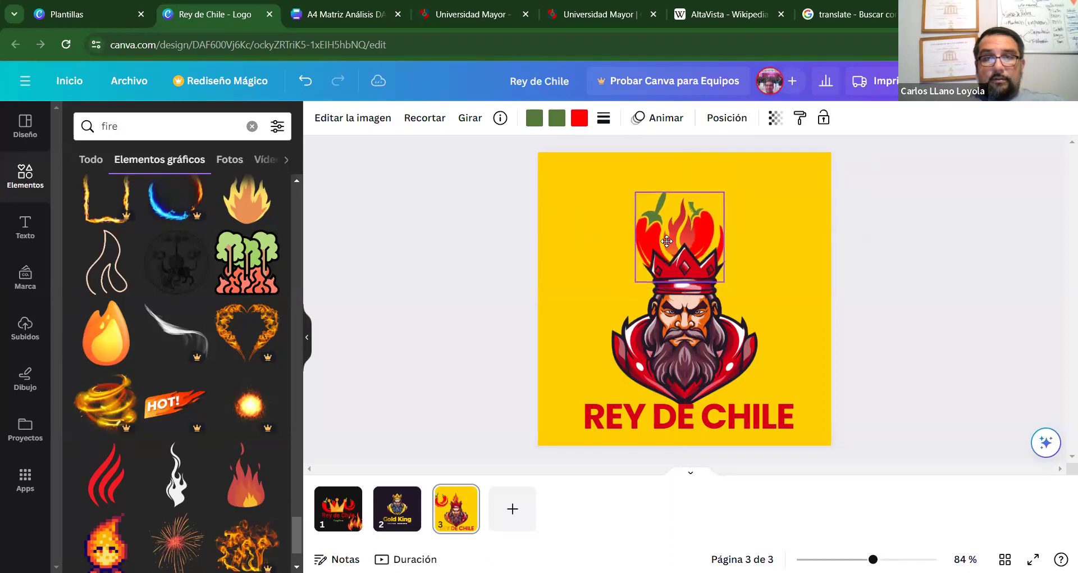
click(976, 345)
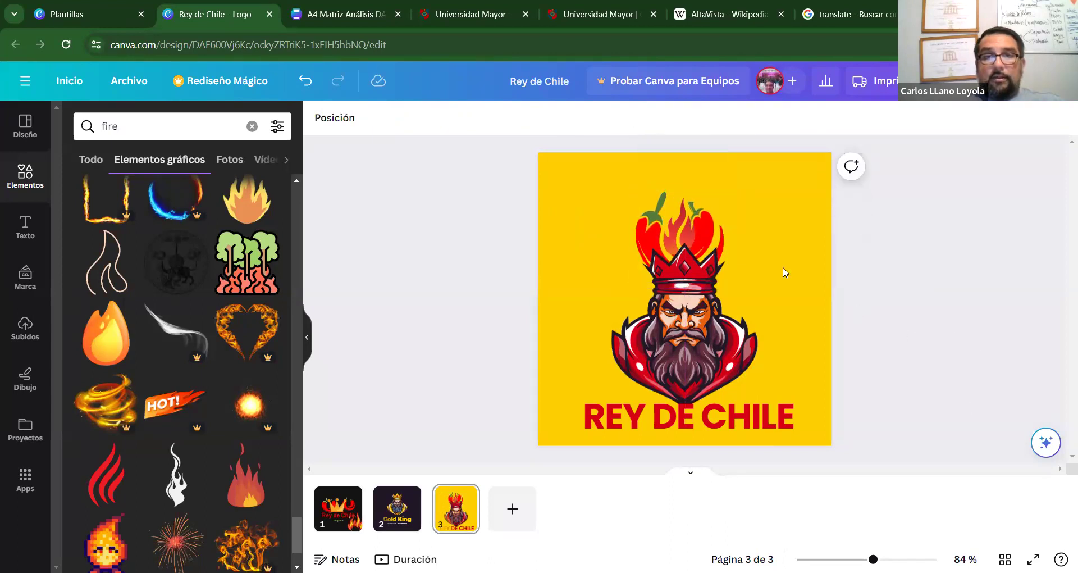
Nudge the chili peppers slightly lower on the crown with arrow keys and a small drag.
click(703, 233)
key(Down)
key(Down)
key(Down)
key(Down)
key(Down)
key(Down)
key(Down)
key(Down)
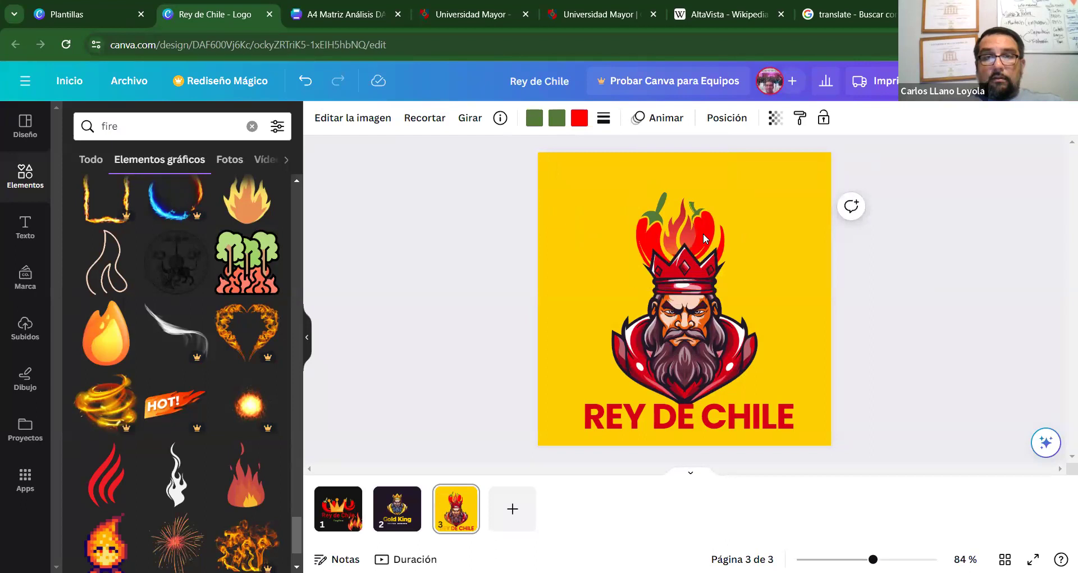
key(Right)
key(Right)
key(Right)
key(Right)
key(Right)
key(Down)
key(Down)
key(Down)
key(Down)
key(Down)
key(Right)
key(Right)
key(Right)
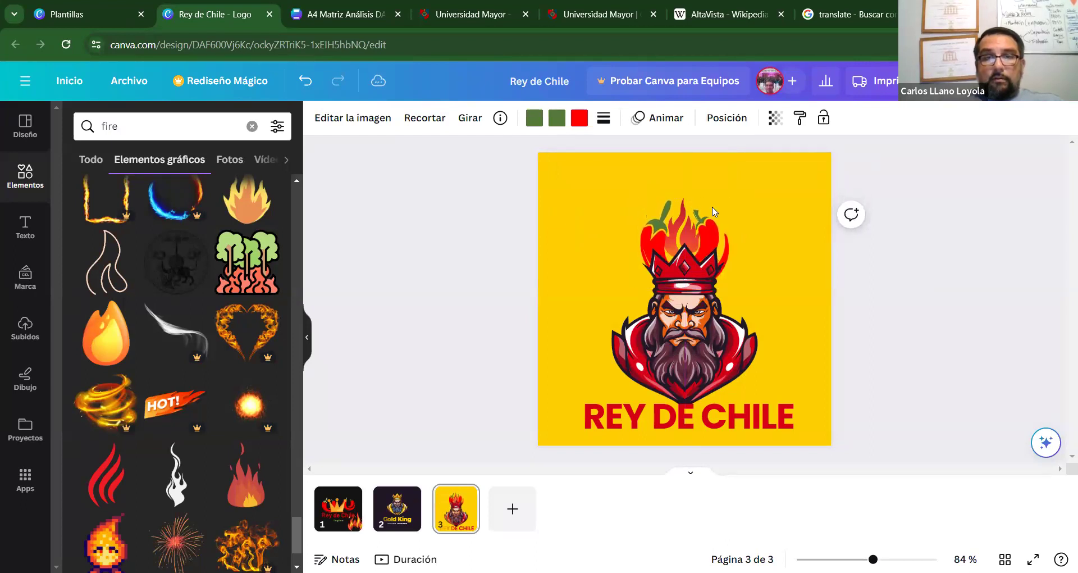
click(920, 282)
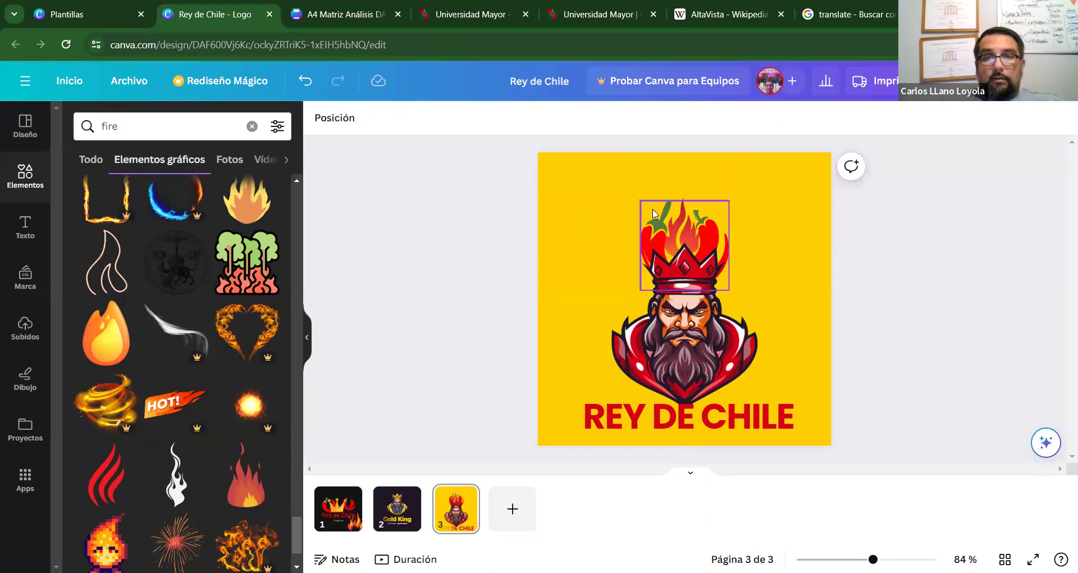
click(684, 208)
drag(684, 211, 678, 210)
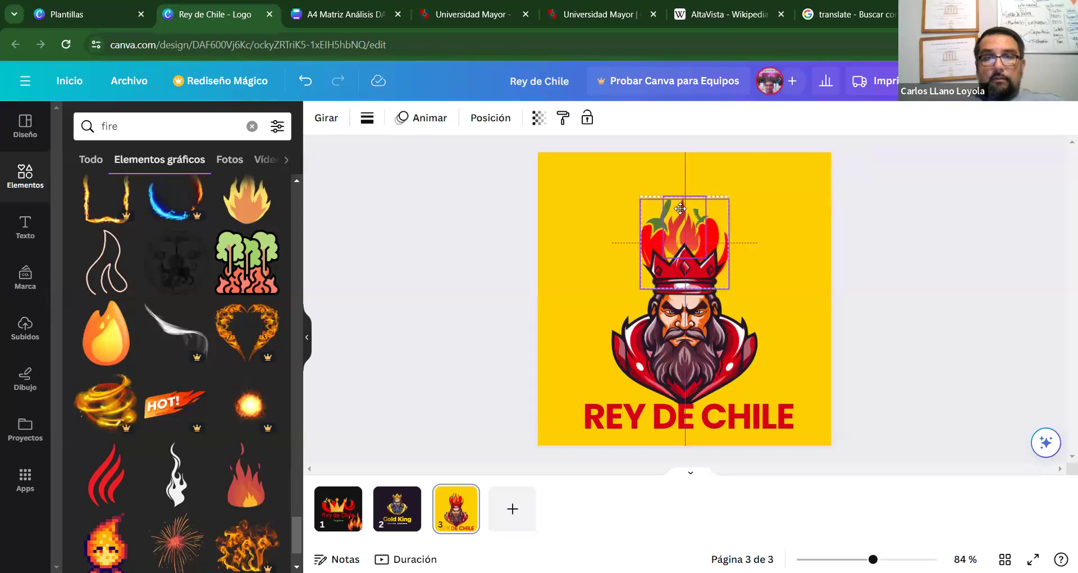
click(1015, 313)
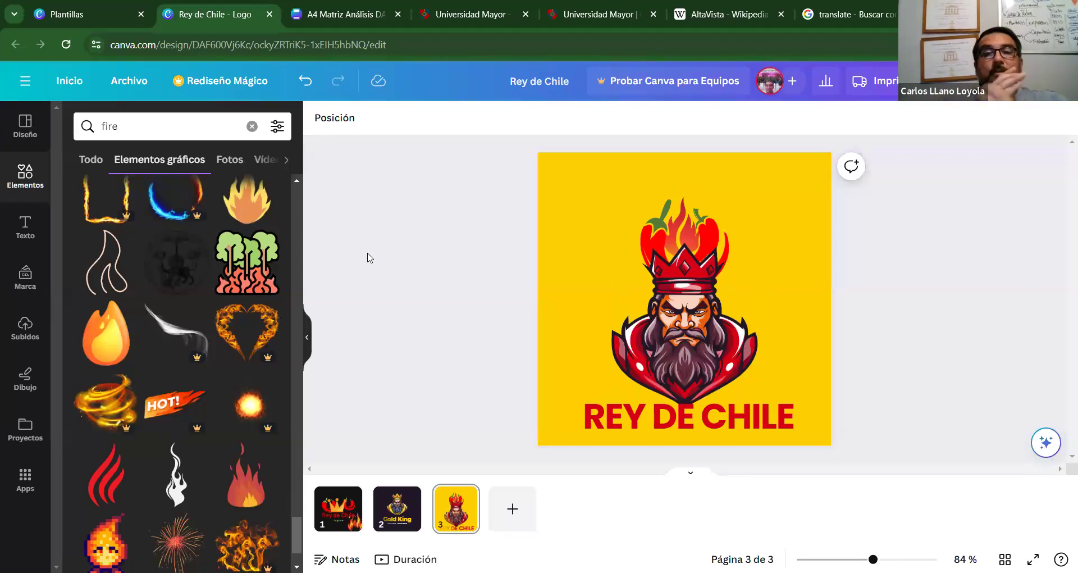
Shift the title slightly and delete DE so it reads REY CHILE.
drag(645, 410, 652, 416)
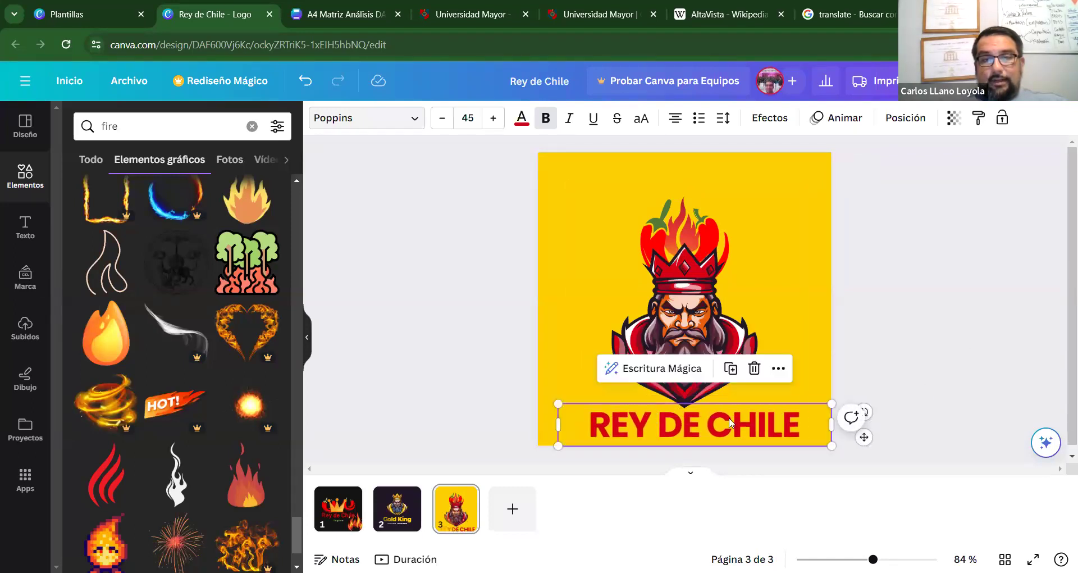
click(698, 430)
key(BackSpace)
key(BackSpace)
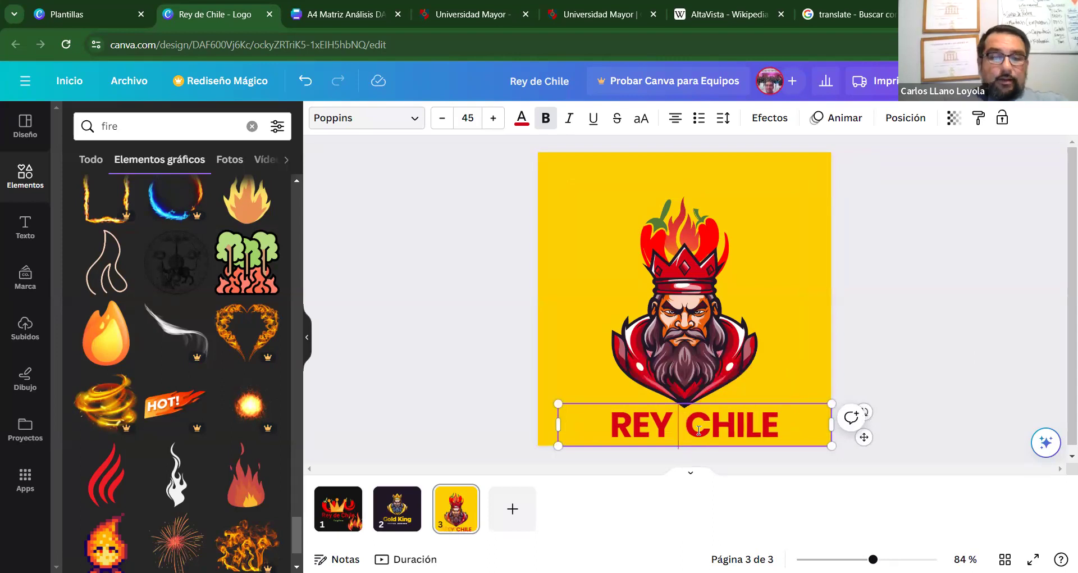
text(de)
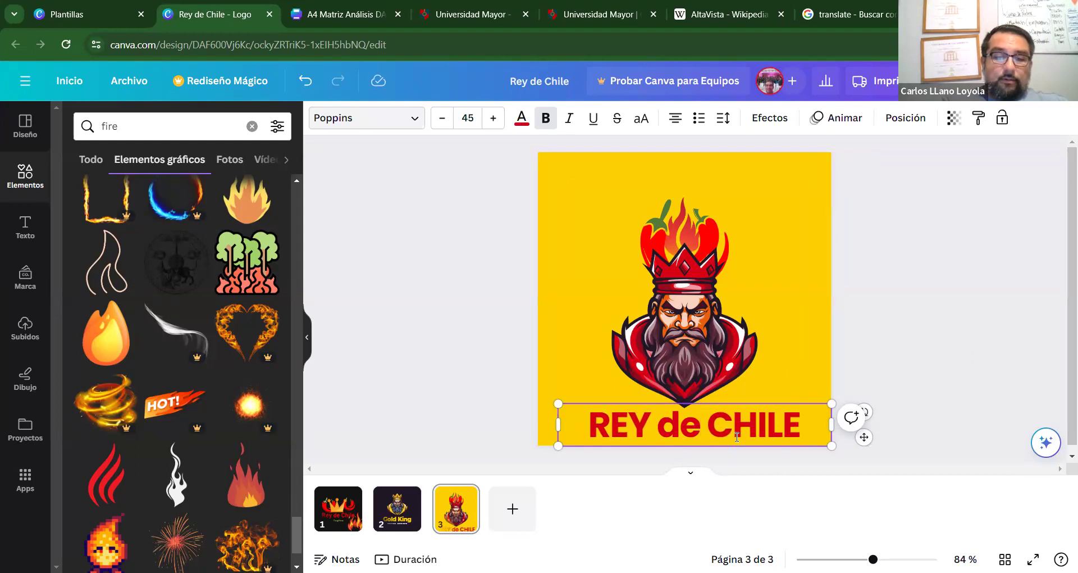
key(ctrl+z)
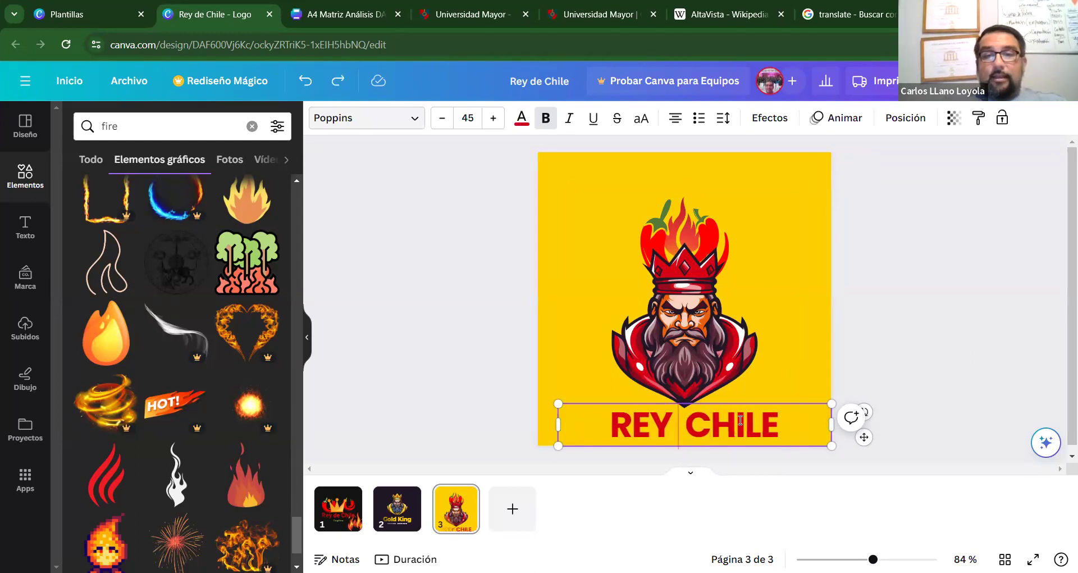
click(892, 383)
Nudge the REY CHILE text box into place near the page bottom.
click(713, 444)
drag(713, 444, 707, 435)
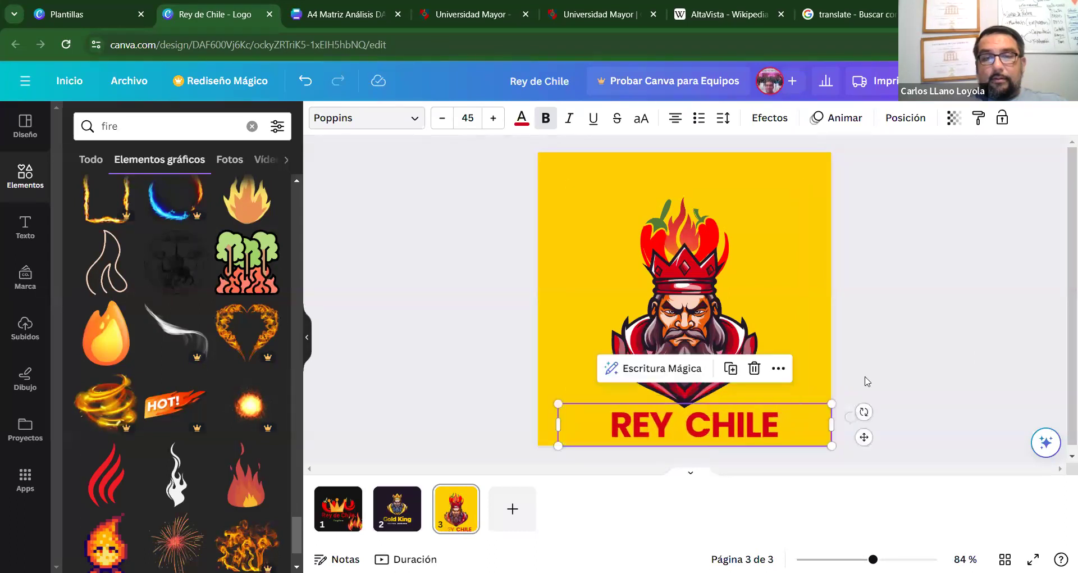
click(1003, 338)
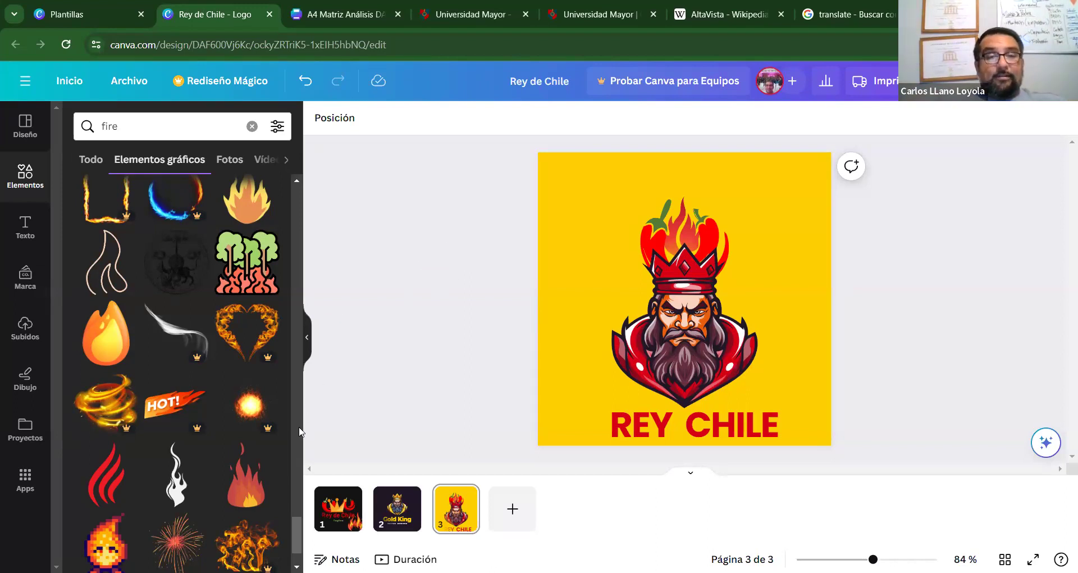
drag(295, 517, 295, 527)
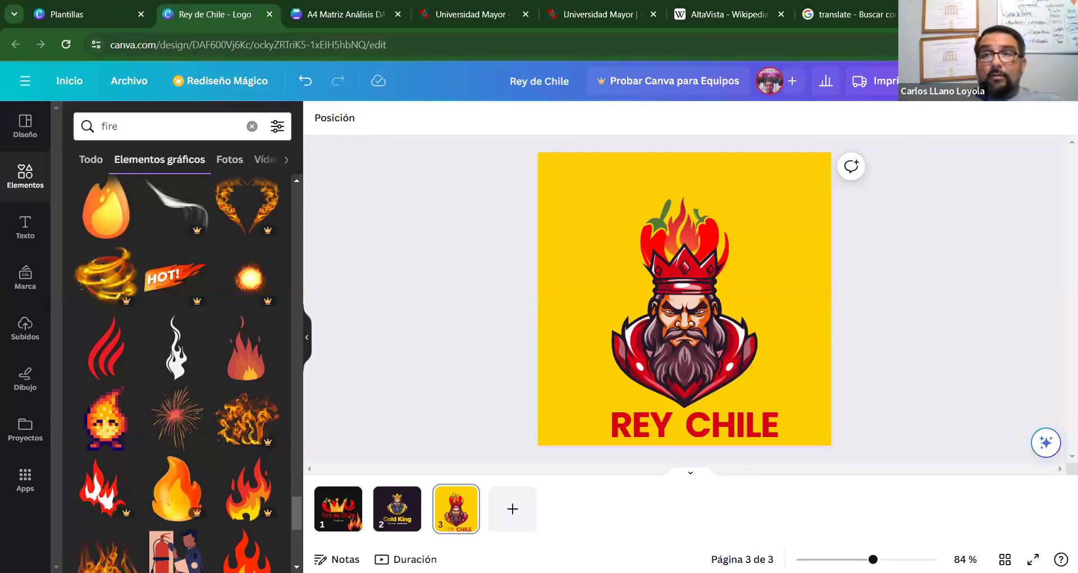
Download only page 3, the yellow REY CHILE logo, as a PNG file.
click(1033, 80)
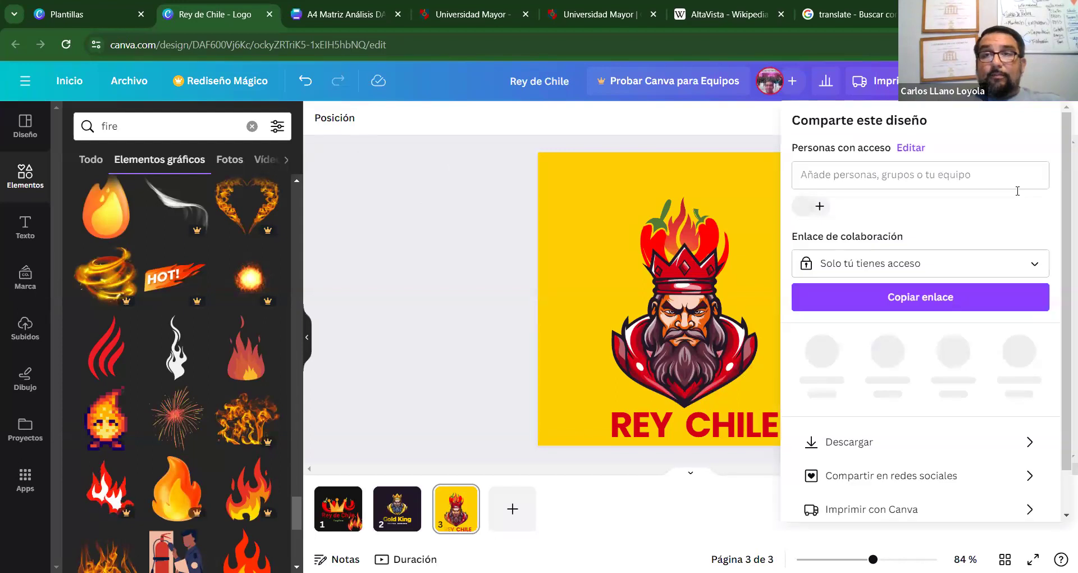
click(902, 269)
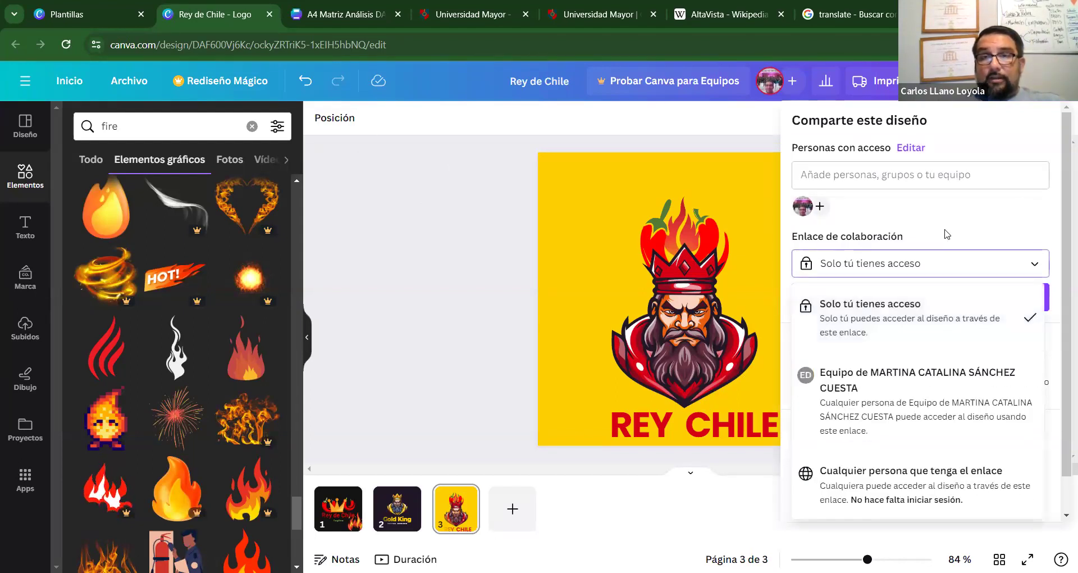
click(1015, 238)
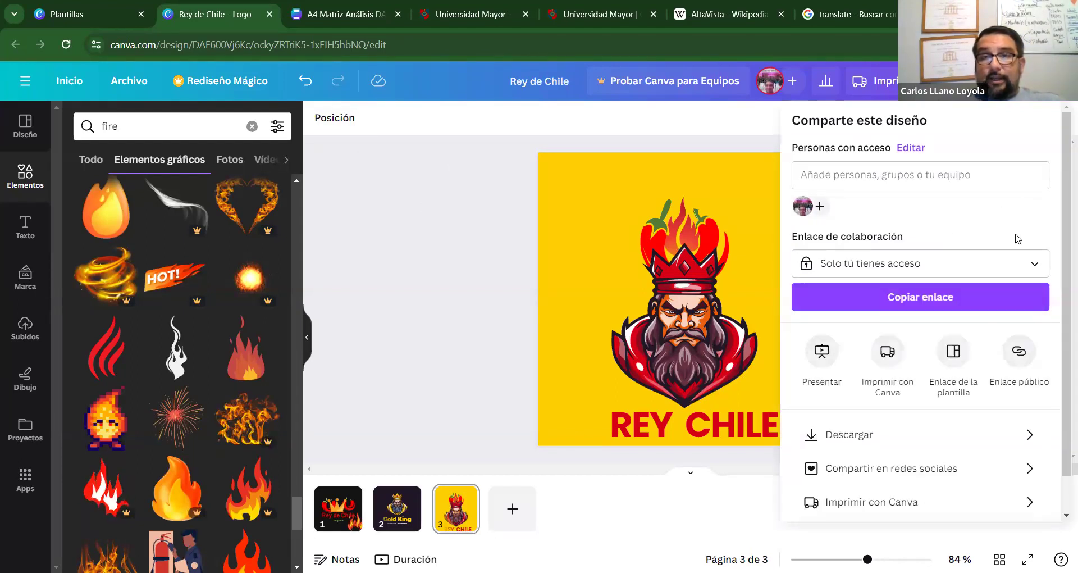
click(900, 444)
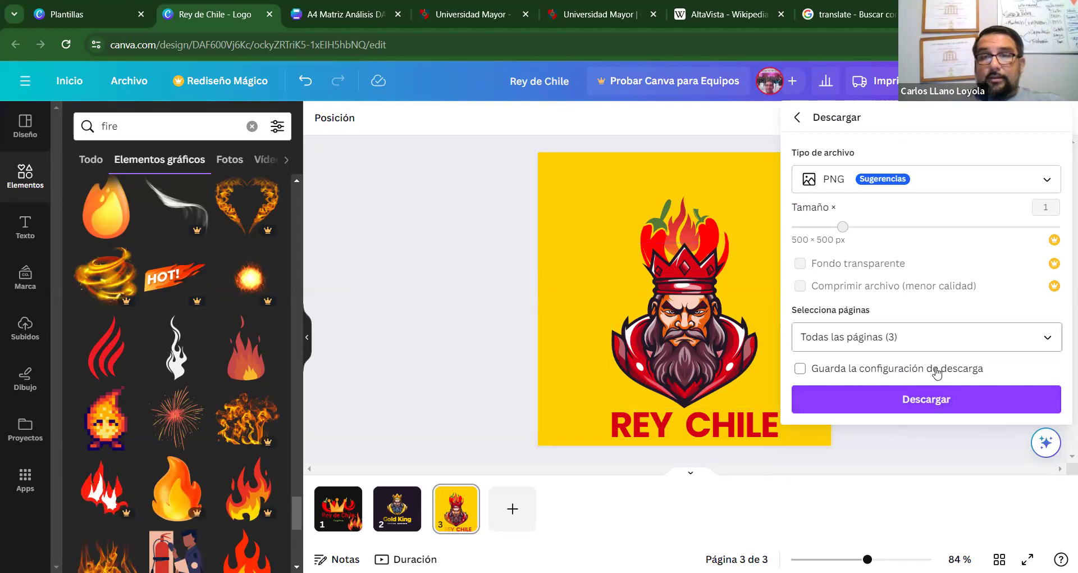
click(955, 335)
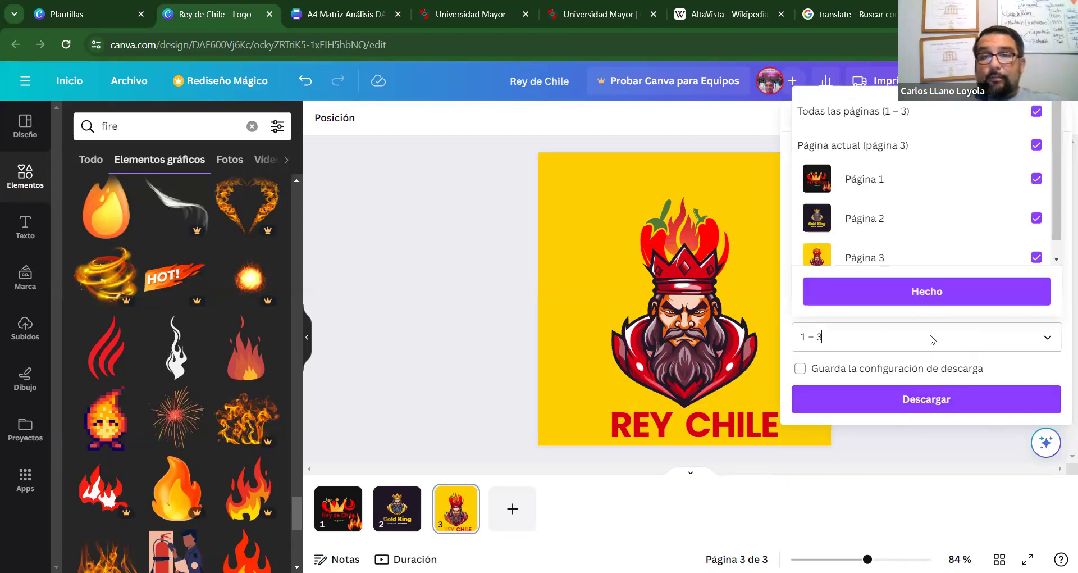
click(886, 260)
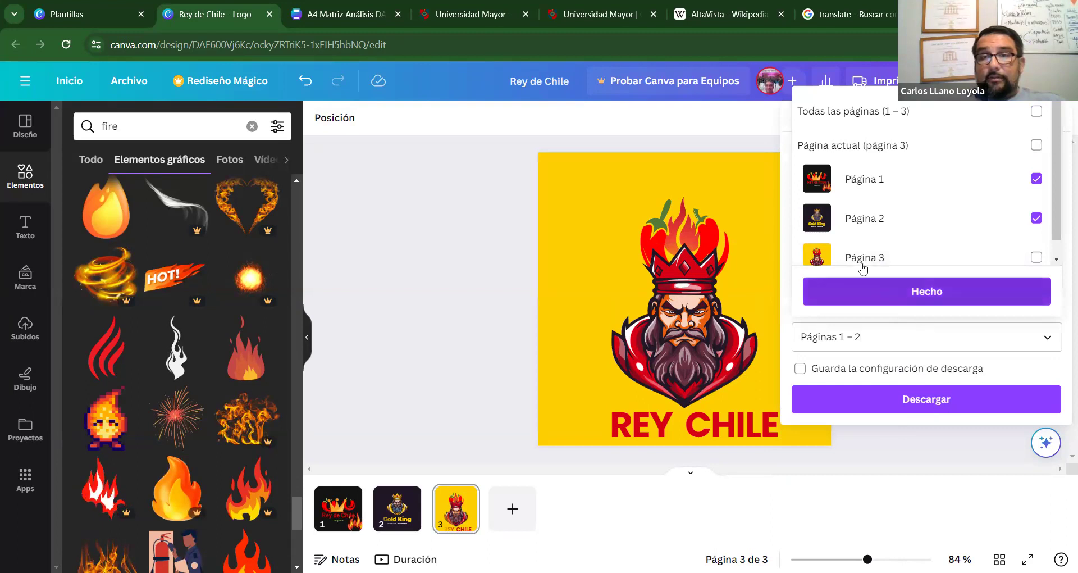
click(1037, 257)
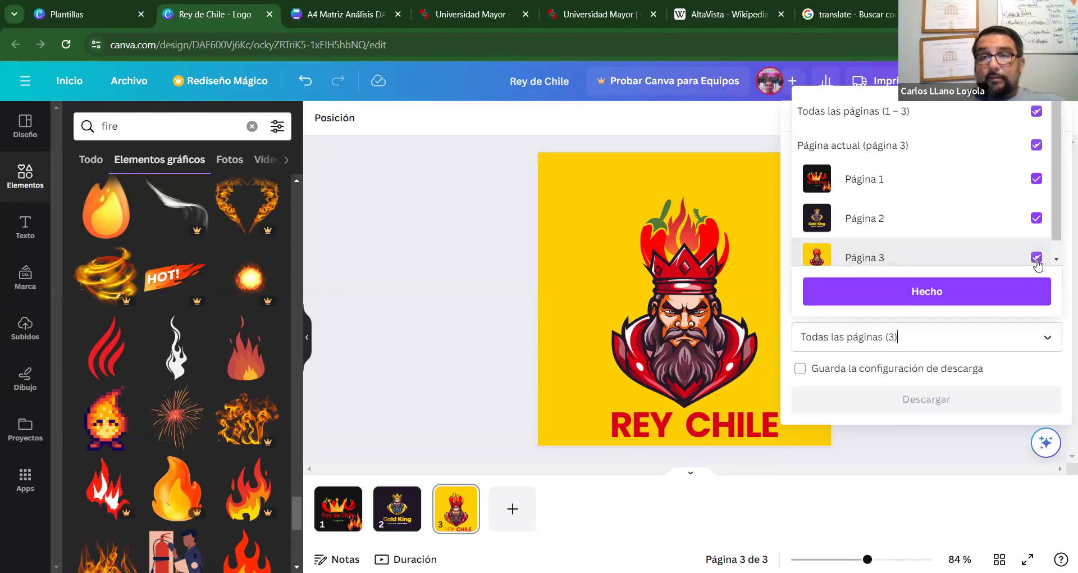
click(1037, 218)
click(1037, 178)
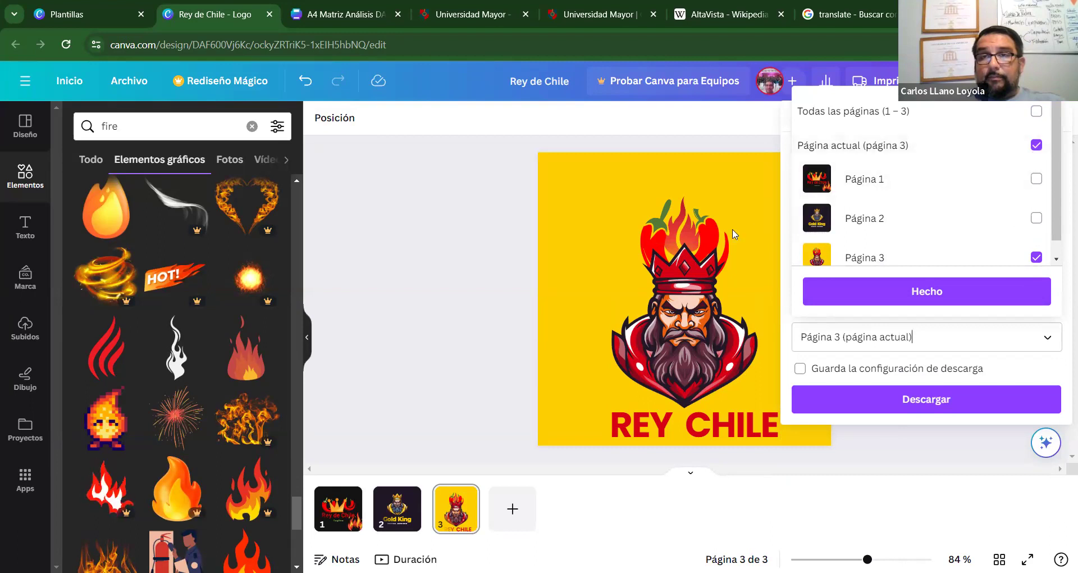
scroll(1058, 227, down, 1)
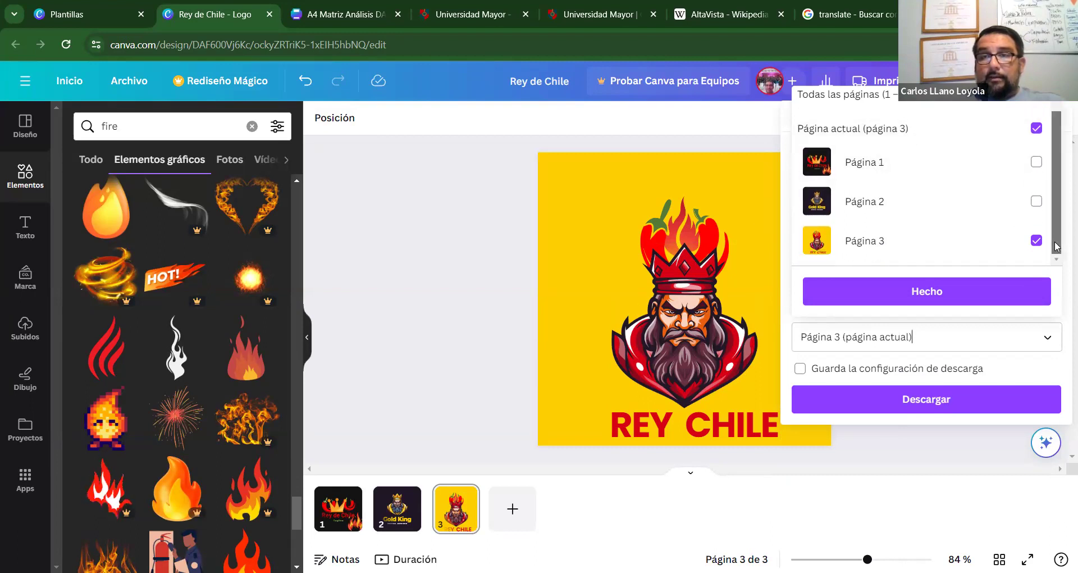
click(950, 302)
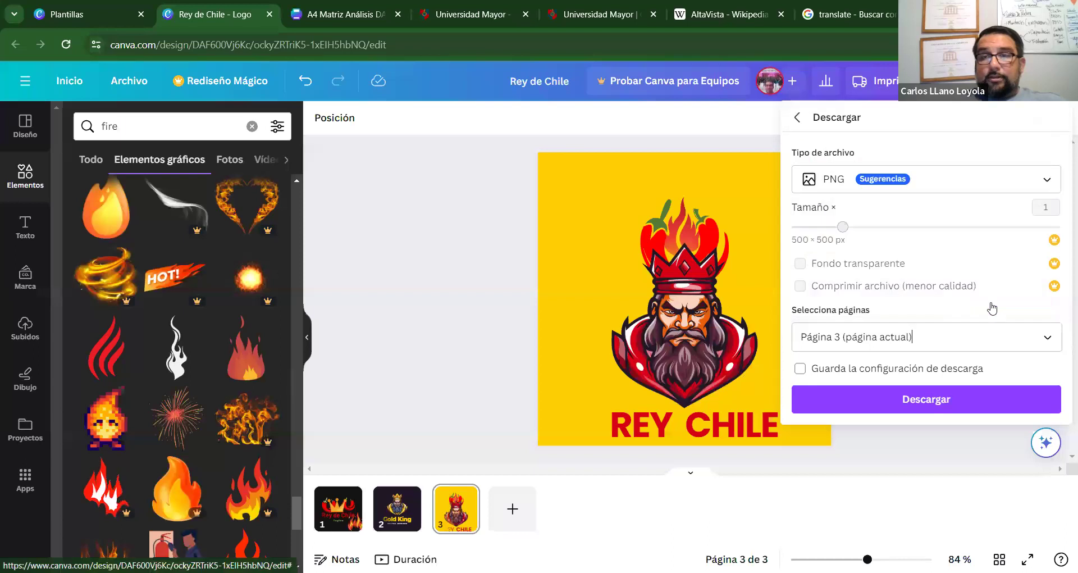
click(938, 400)
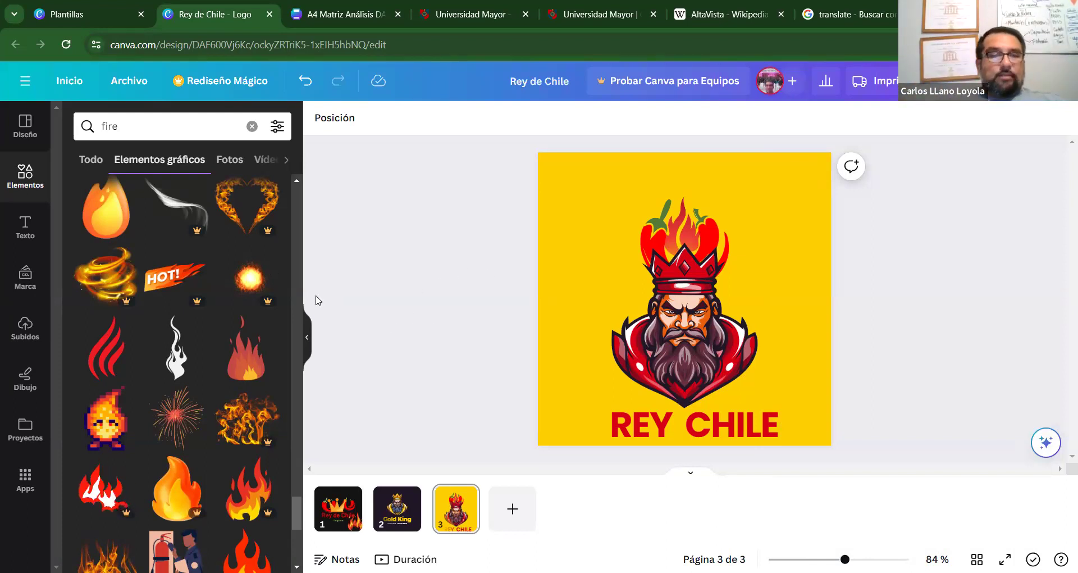
Return to the Canva home page and show the Más categories such as Infografía and Mapa mental.
click(25, 125)
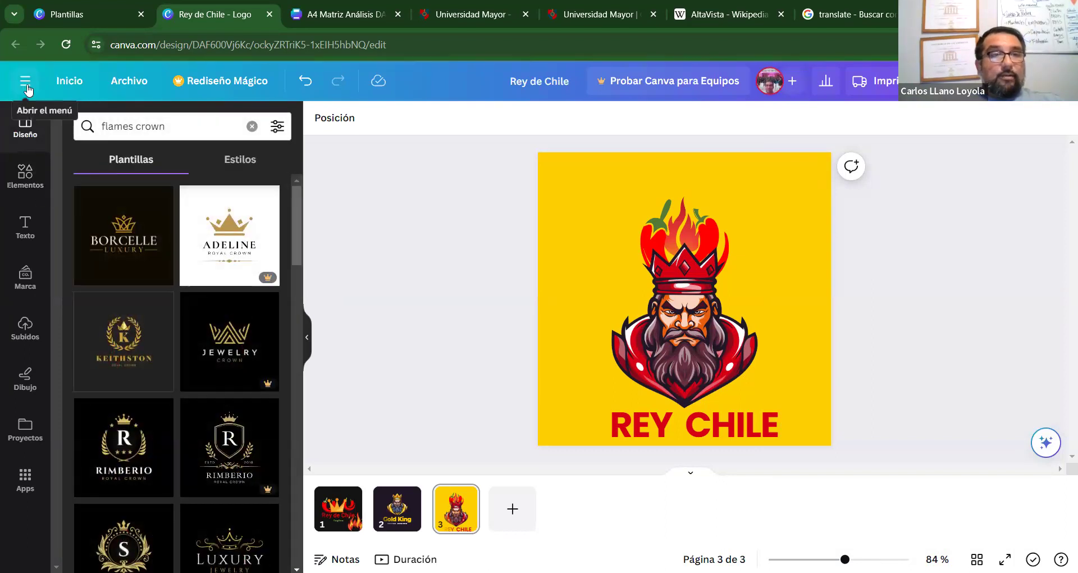
click(69, 80)
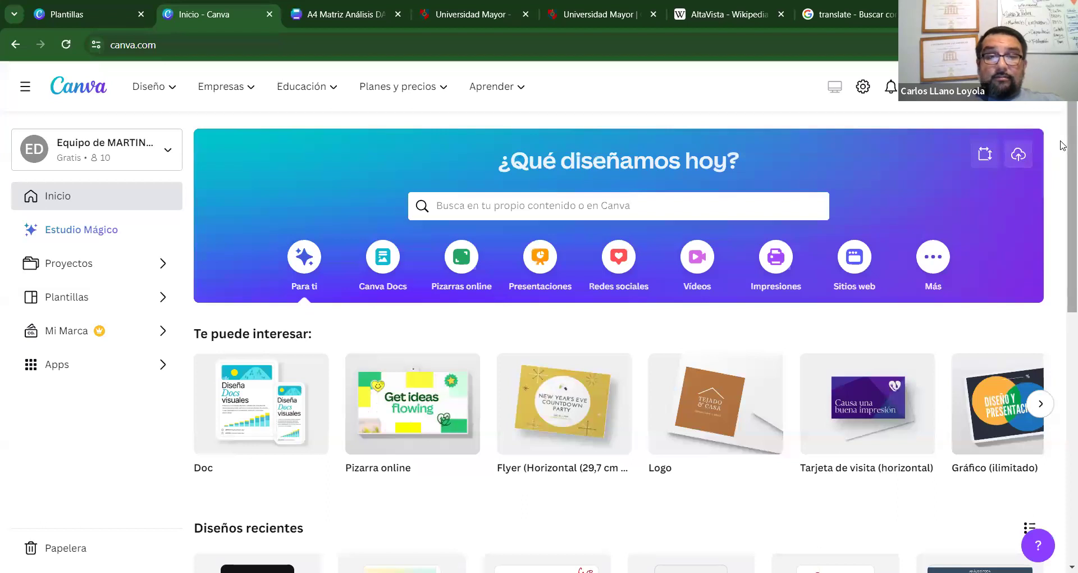
scroll(1062, 208, down, 2)
scroll(1062, 209, down, 2)
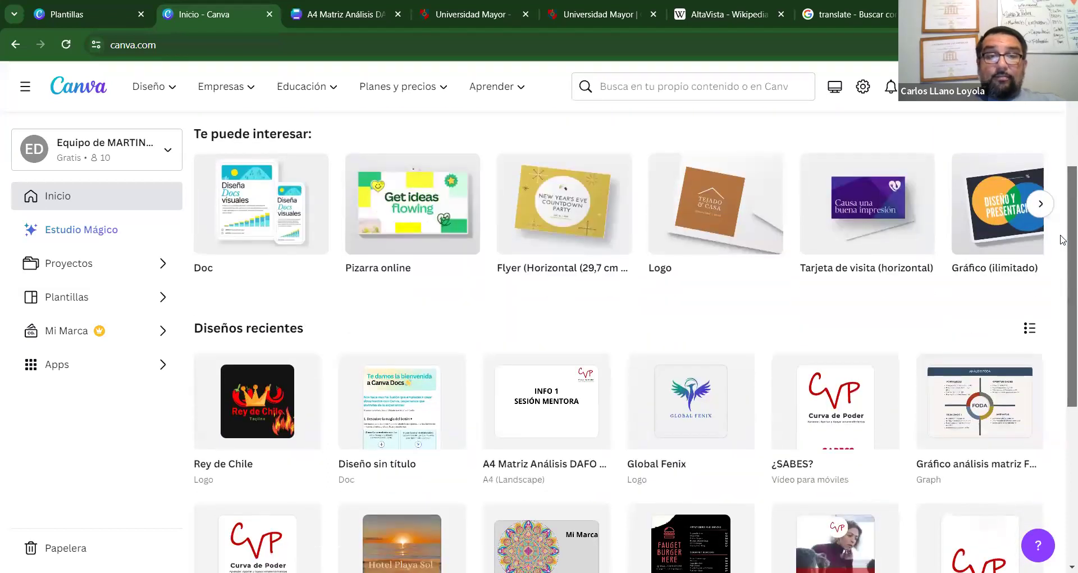
scroll(1063, 240, down, 1)
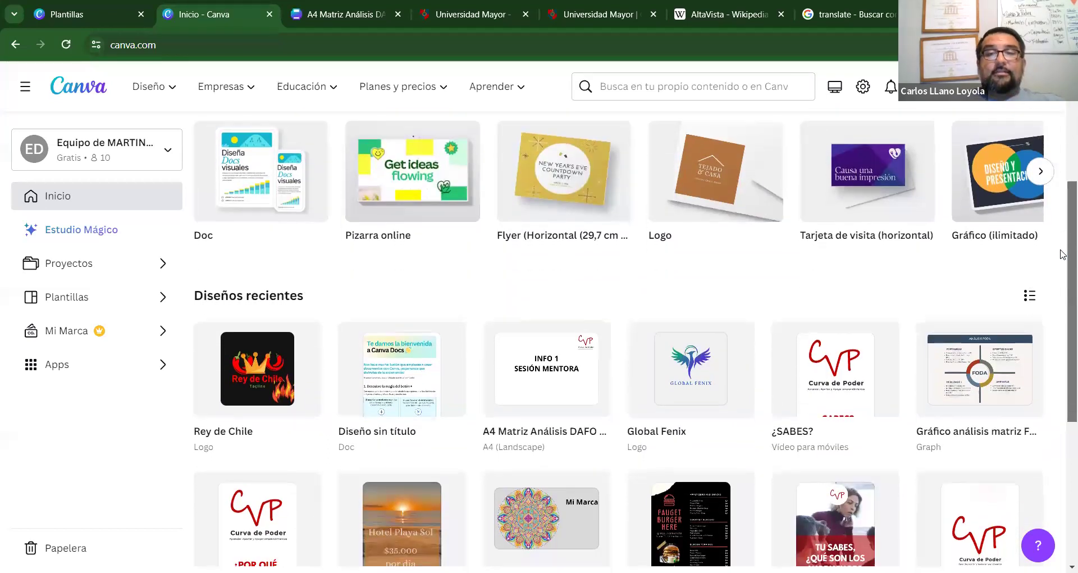
scroll(1062, 225, up, 3)
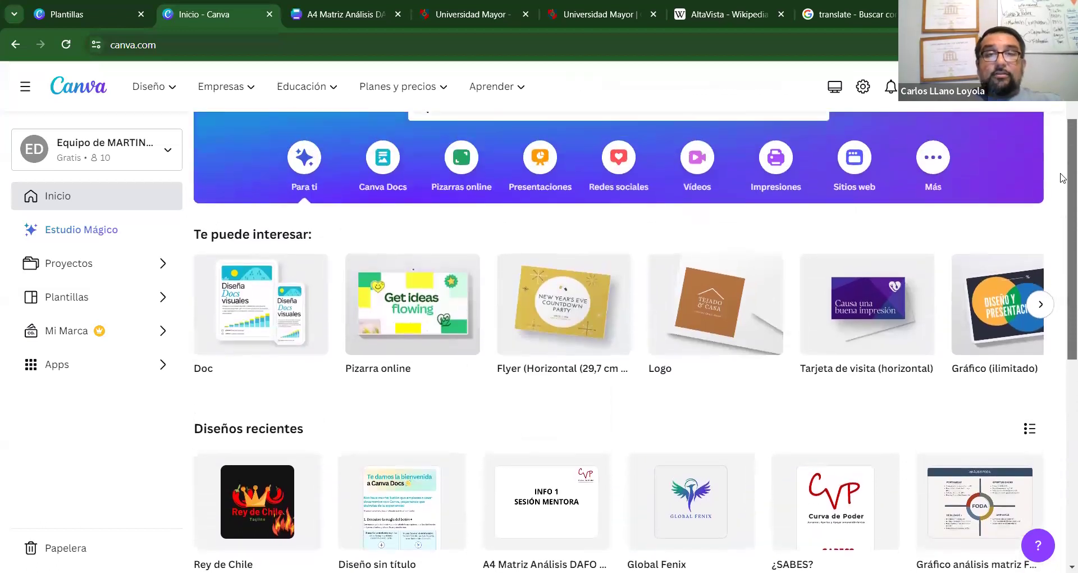
scroll(1061, 168, up, 1)
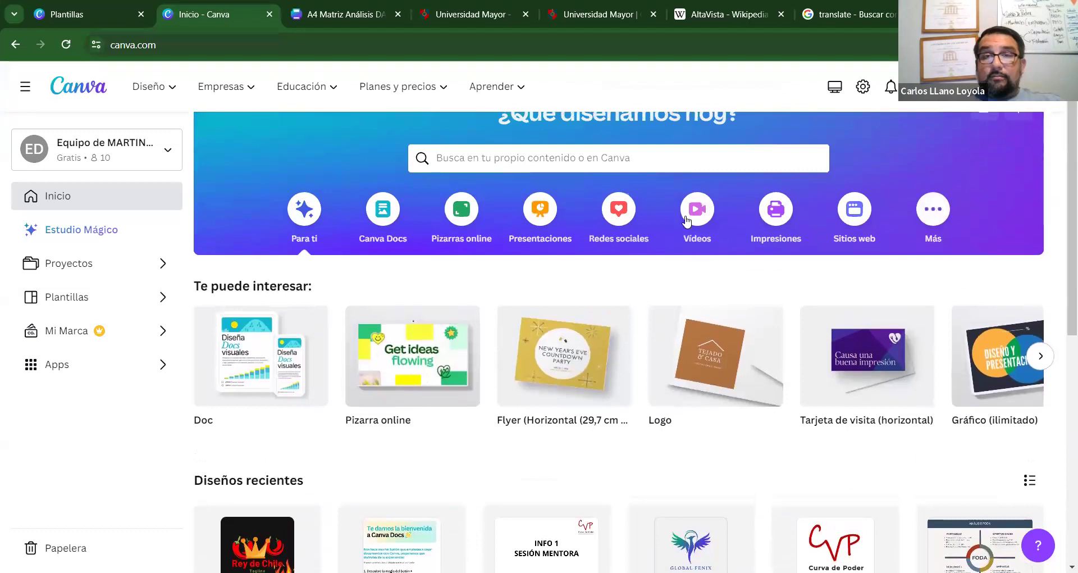
click(933, 213)
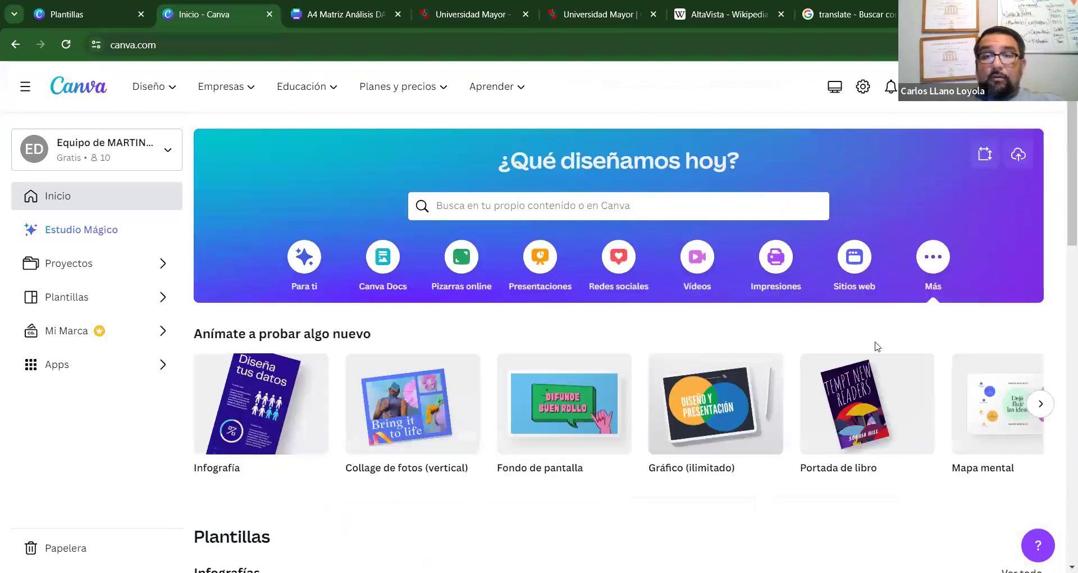
Search the templates for 'tarjetas de presentacion'.
click(550, 205)
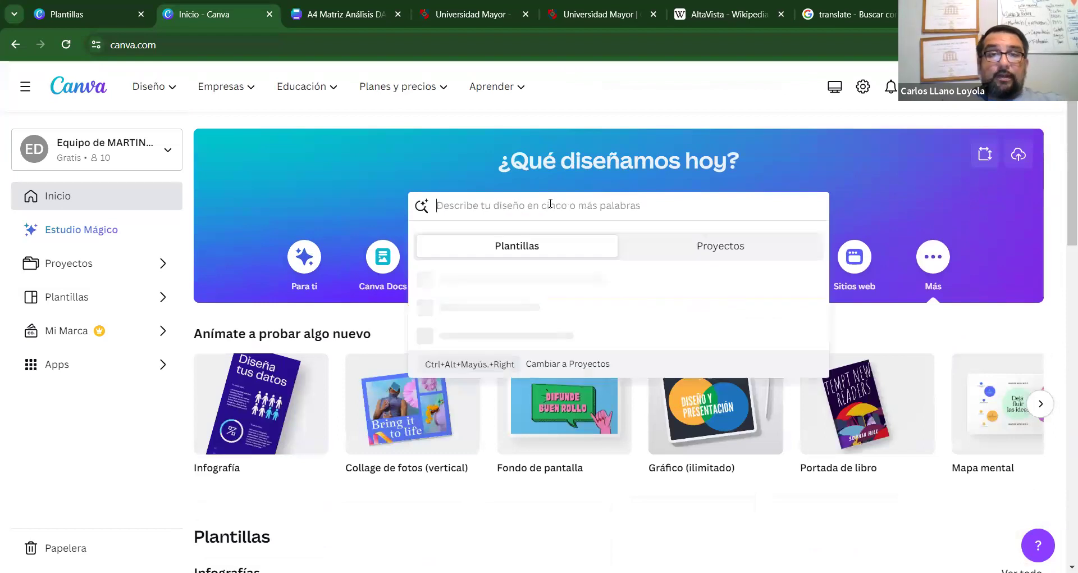
text(ta)
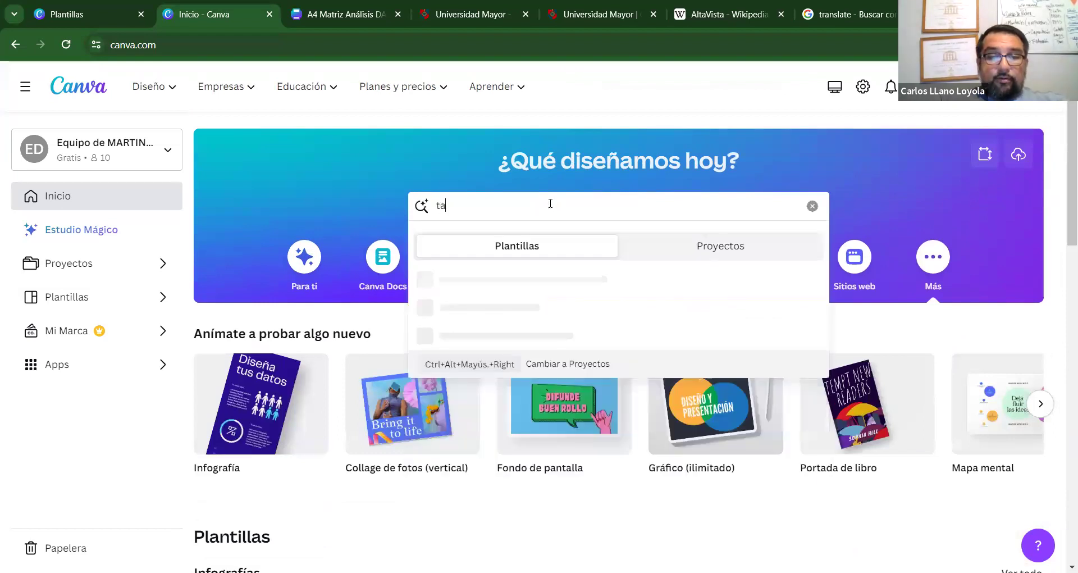
text(rjetas de)
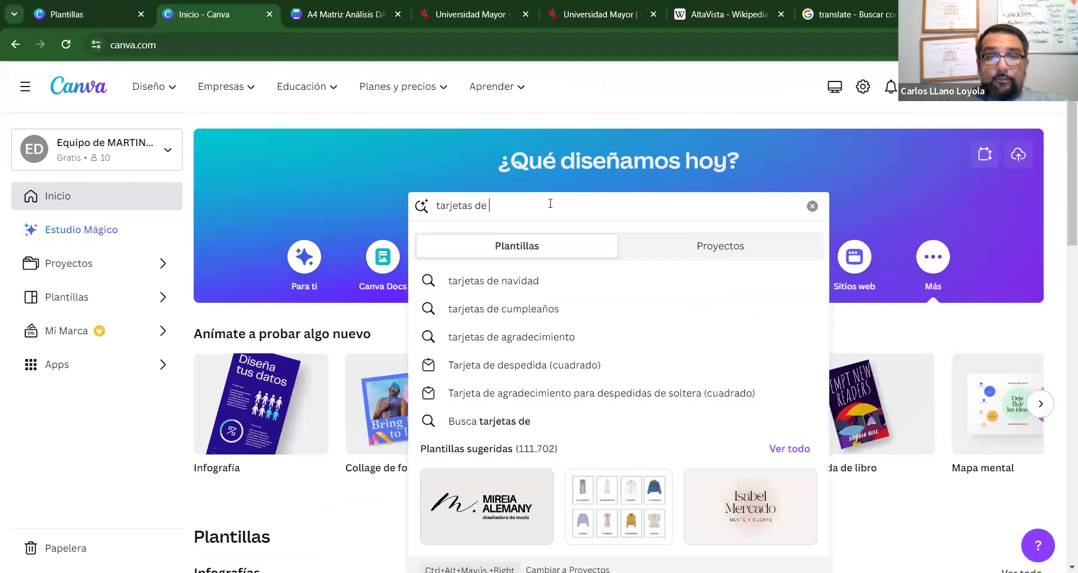
text(prrs)
key(BackSpace)
text(esentacion)
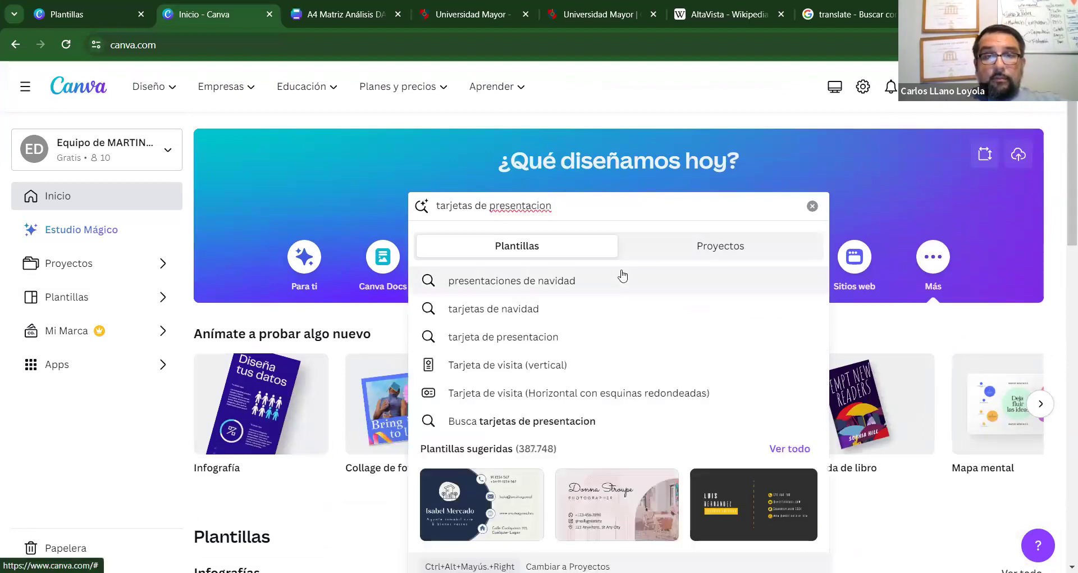
click(609, 338)
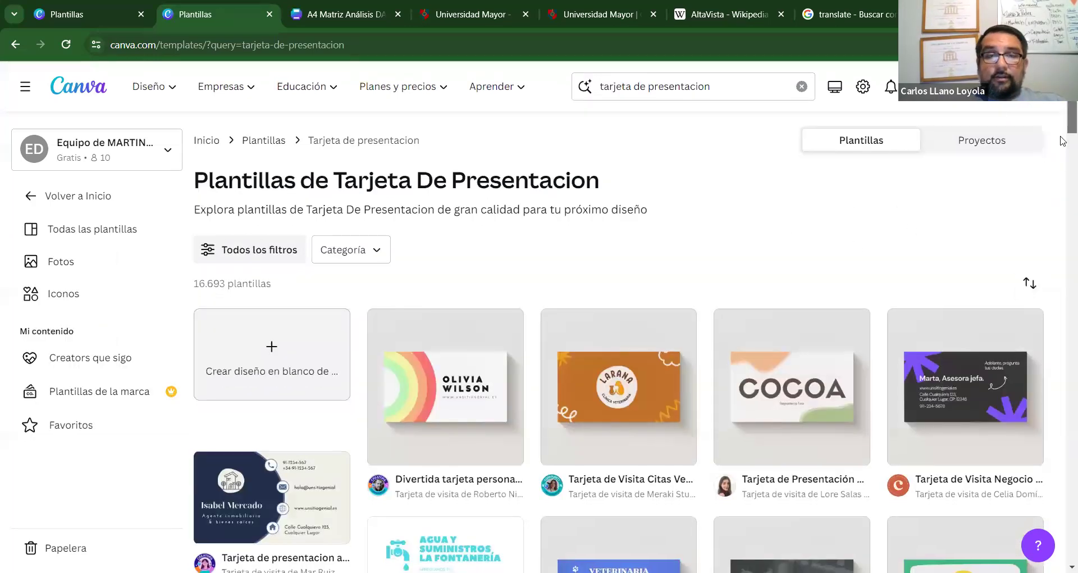
Browse the business card template results, then create a blank business card design.
scroll(1063, 135, down, 5)
scroll(1063, 146, up, 2)
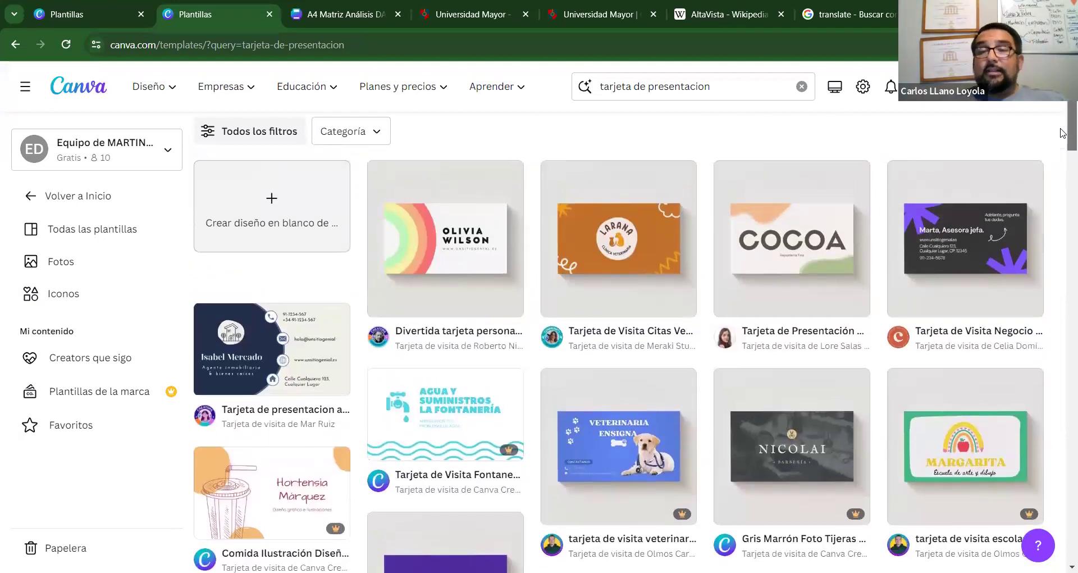
scroll(1063, 129, up, 1)
scroll(1062, 126, down, 2)
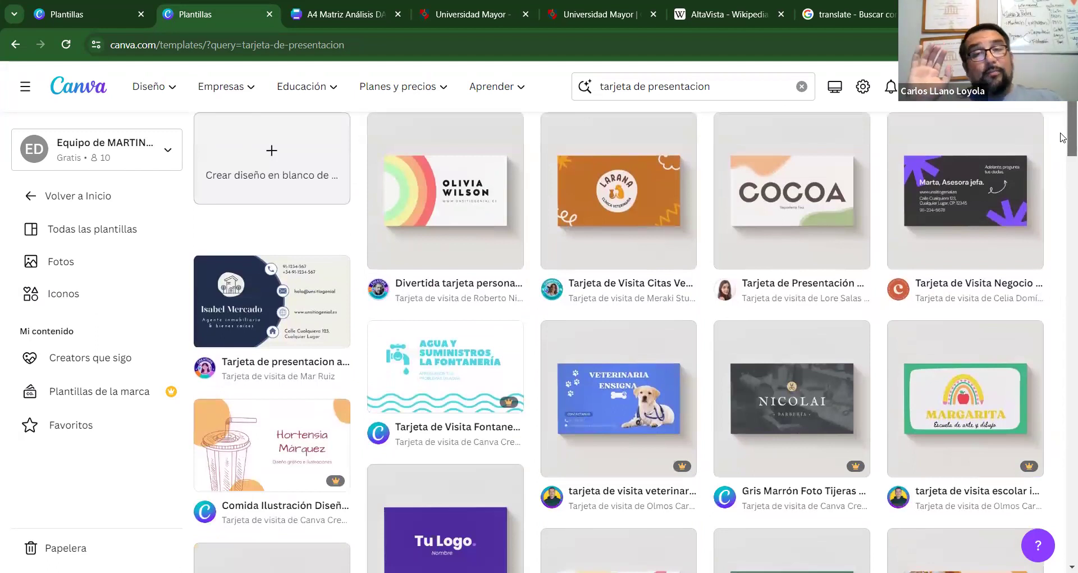
scroll(1063, 138, down, 5)
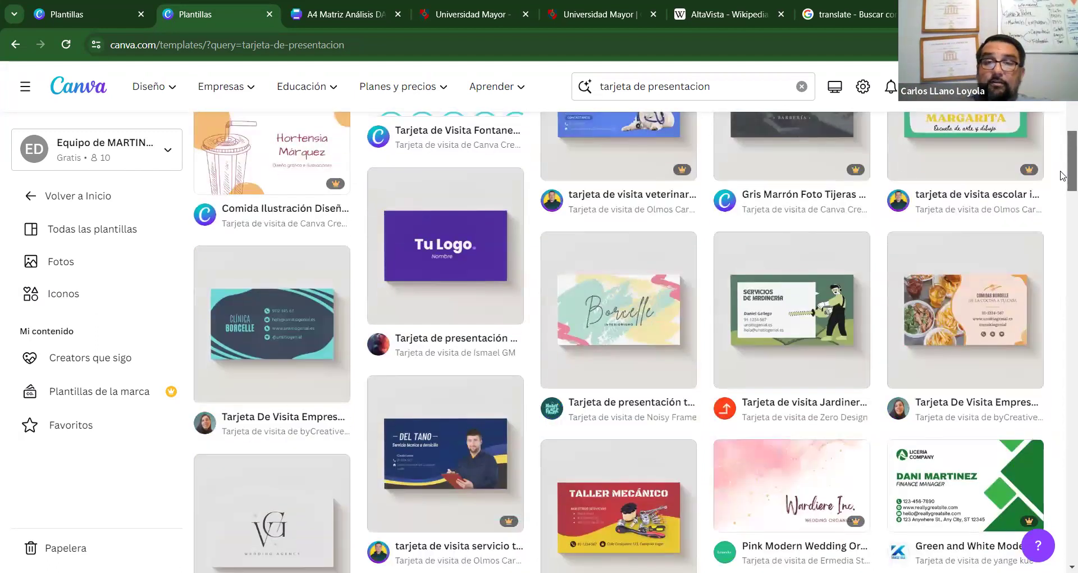
scroll(1062, 175, down, 8)
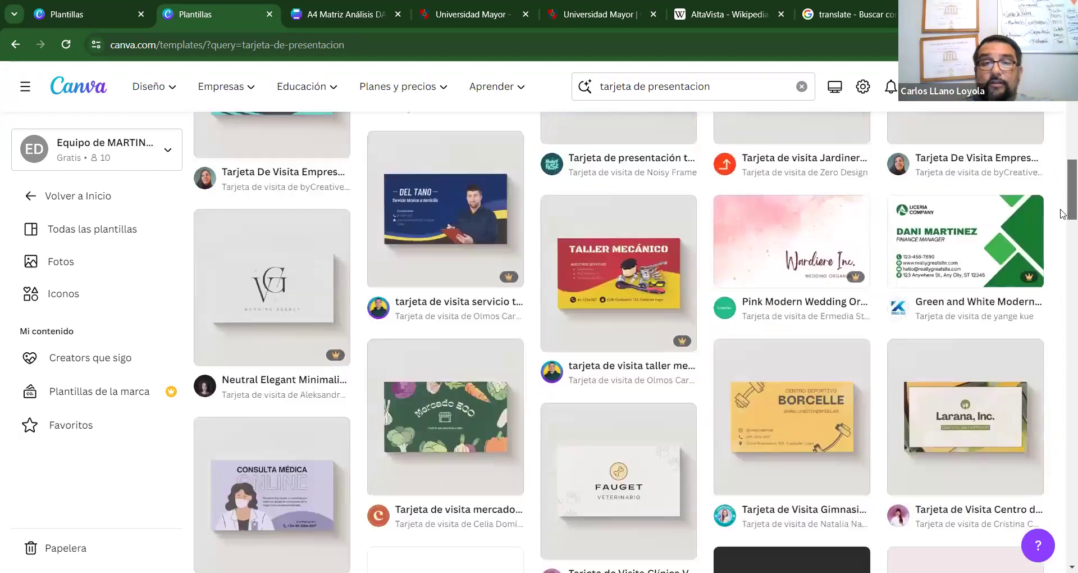
scroll(1058, 235, down, 2)
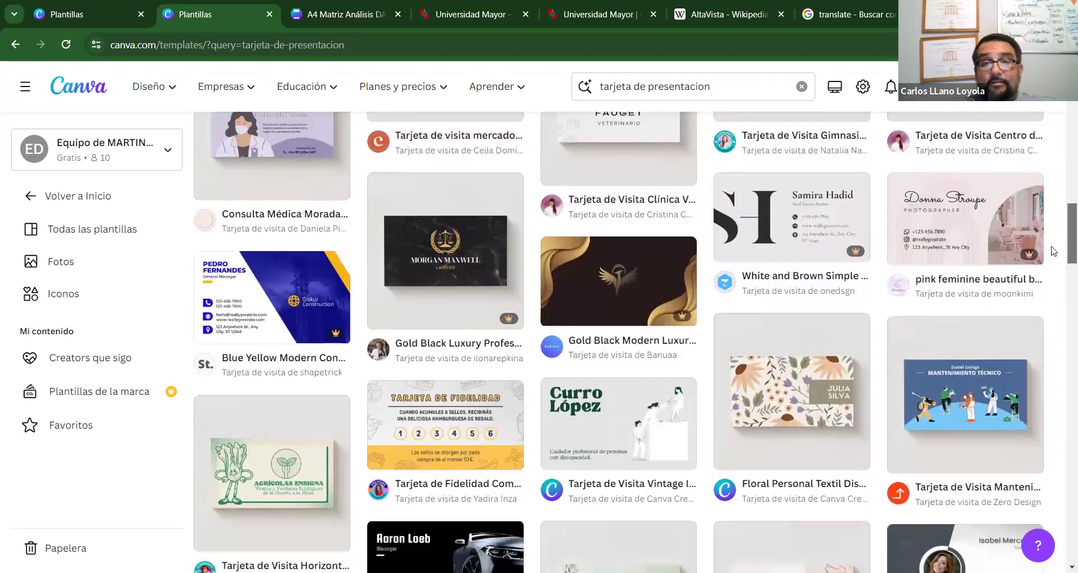
scroll(1054, 251, down, 2)
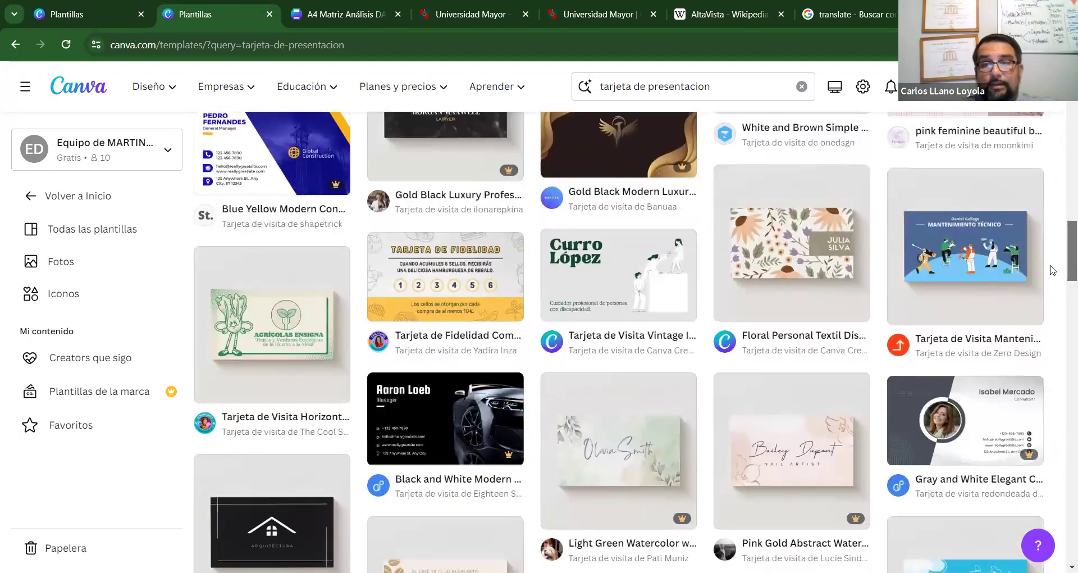
scroll(1052, 270, down, 1)
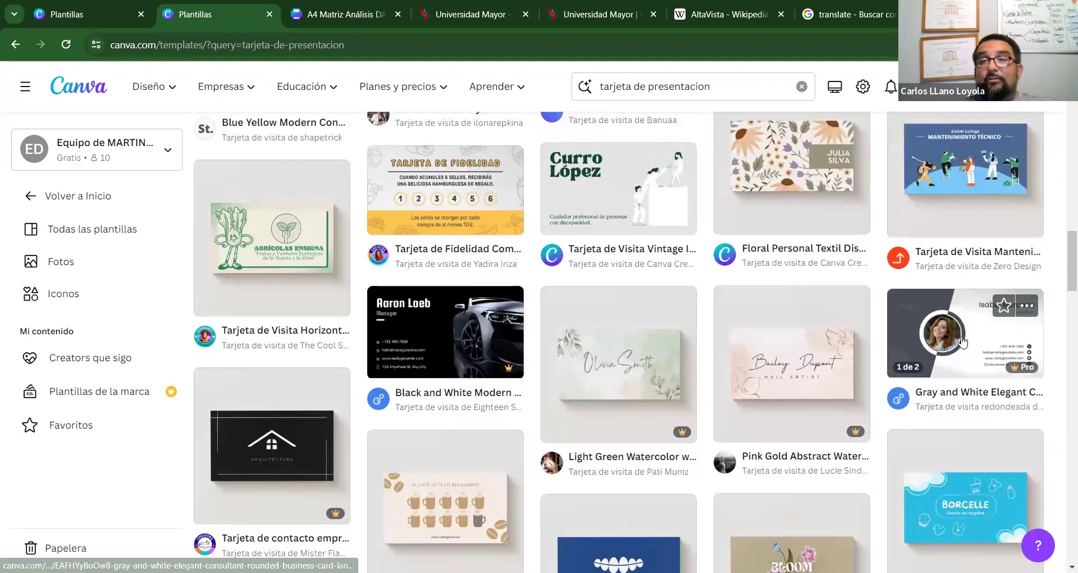
scroll(1061, 282, down, 1)
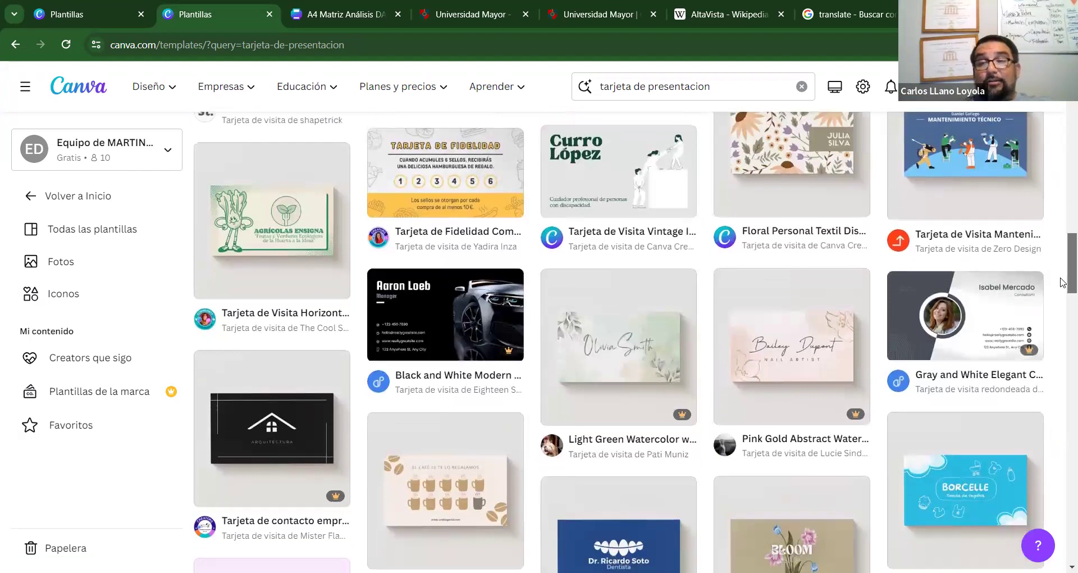
scroll(1062, 282, down, 5)
scroll(1063, 316, down, 5)
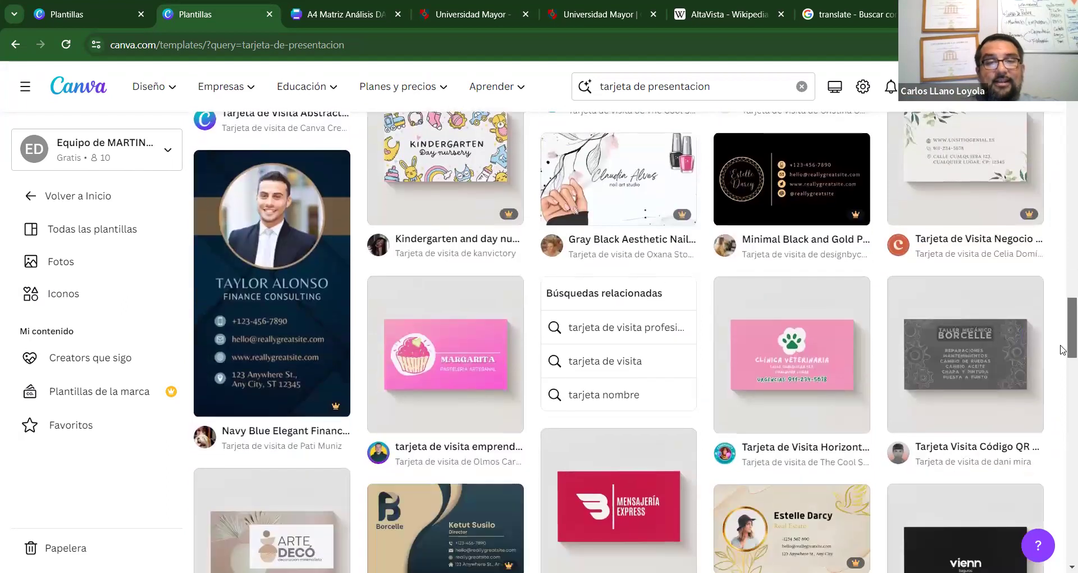
scroll(1063, 349, down, 5)
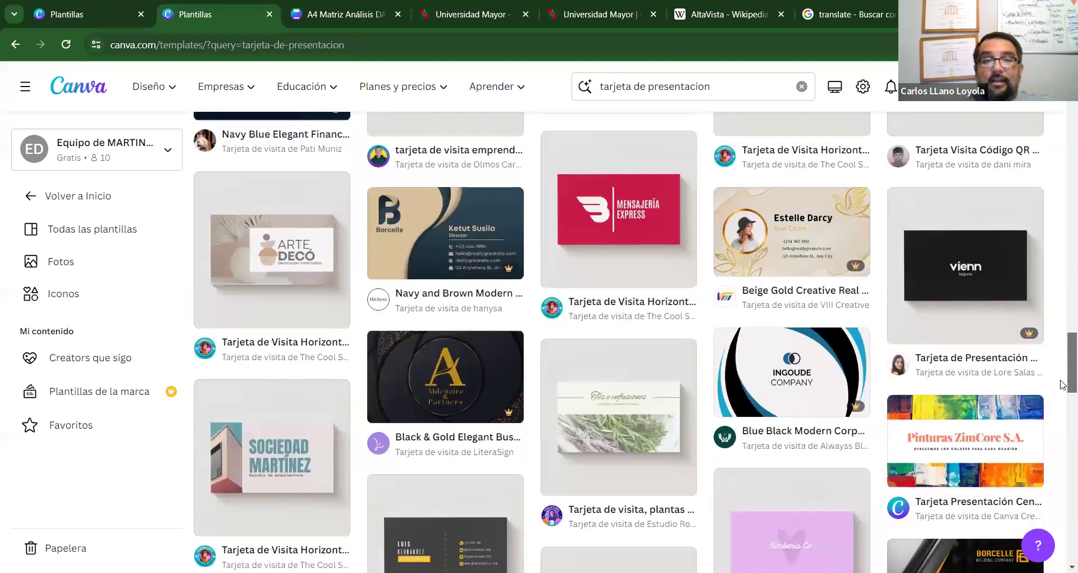
scroll(1063, 385, down, 3)
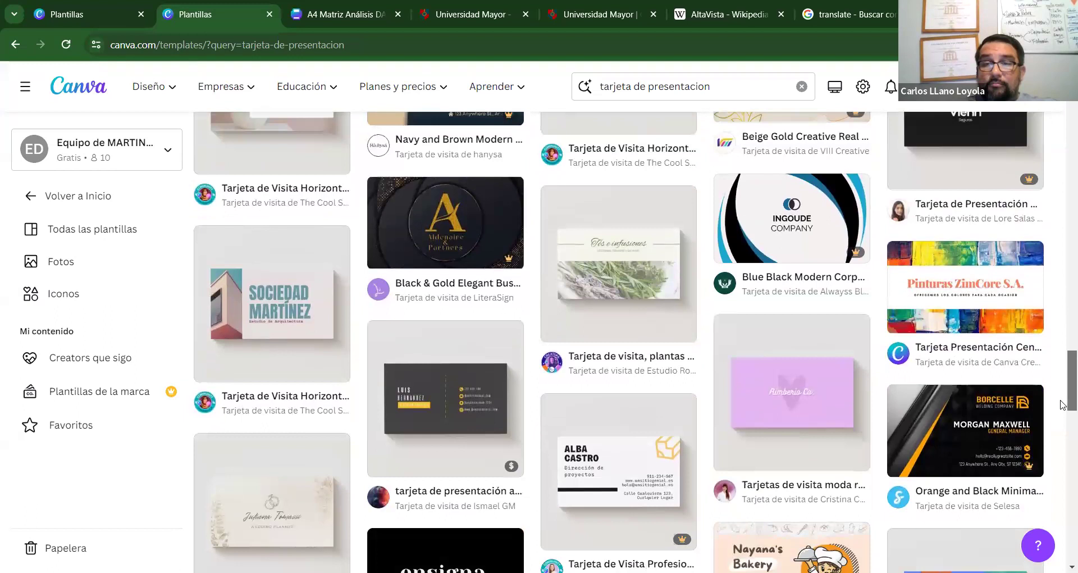
scroll(1063, 419, down, 2)
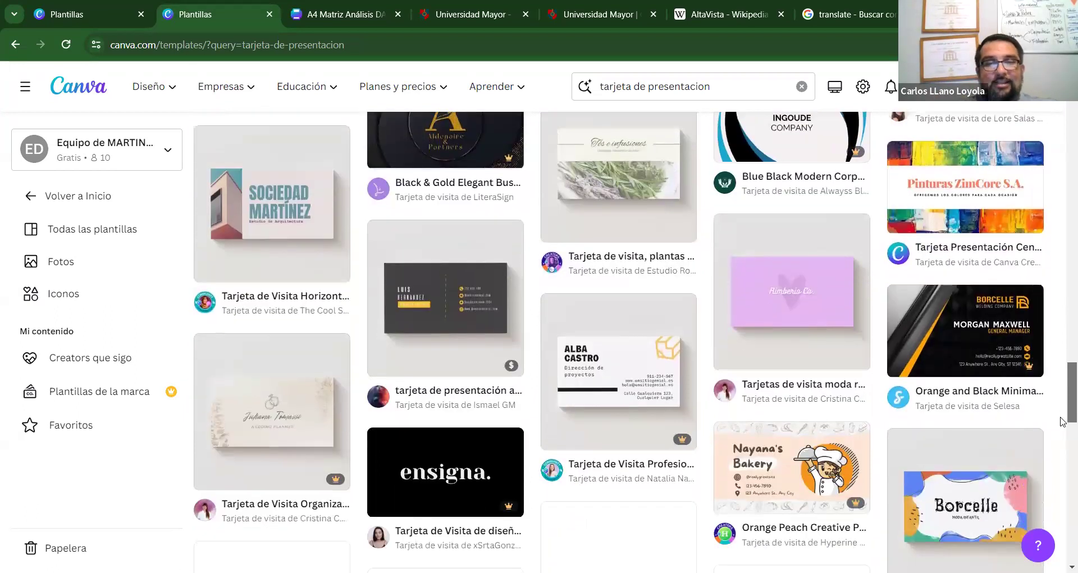
scroll(1063, 421, down, 1)
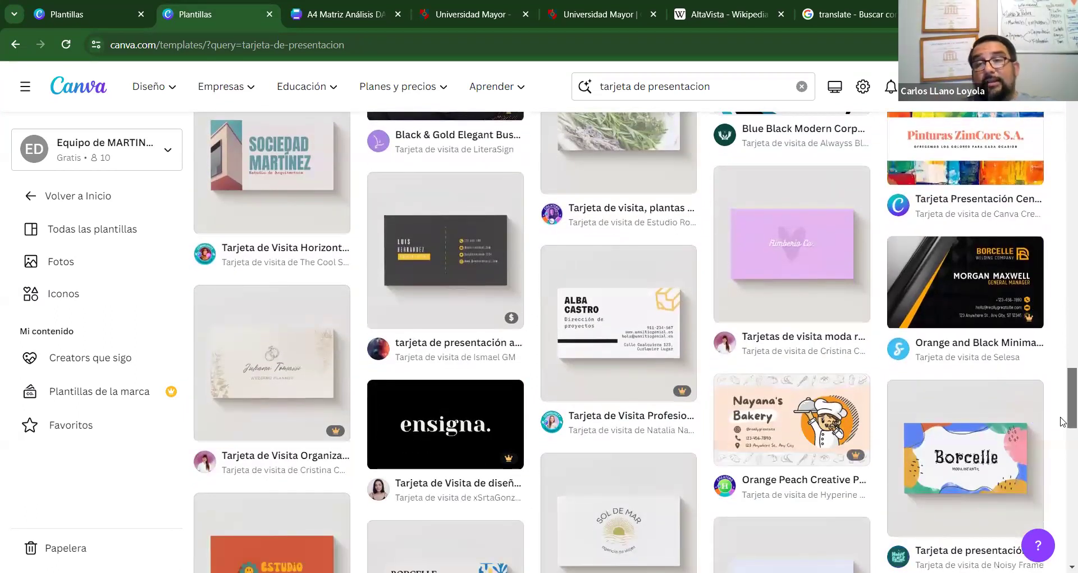
scroll(1063, 421, down, 2)
drag(1063, 421, 1062, 115)
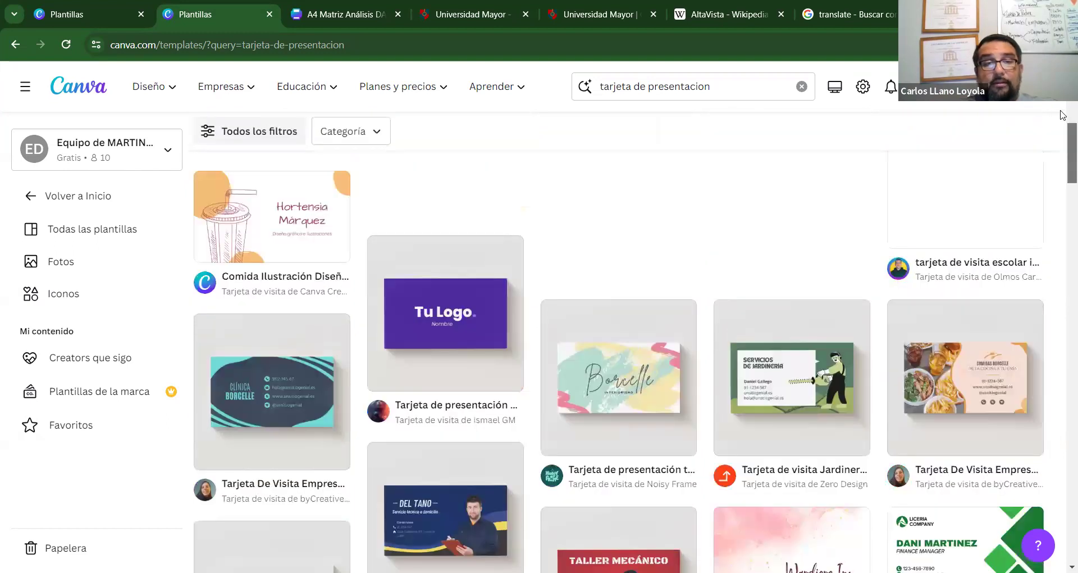
click(272, 354)
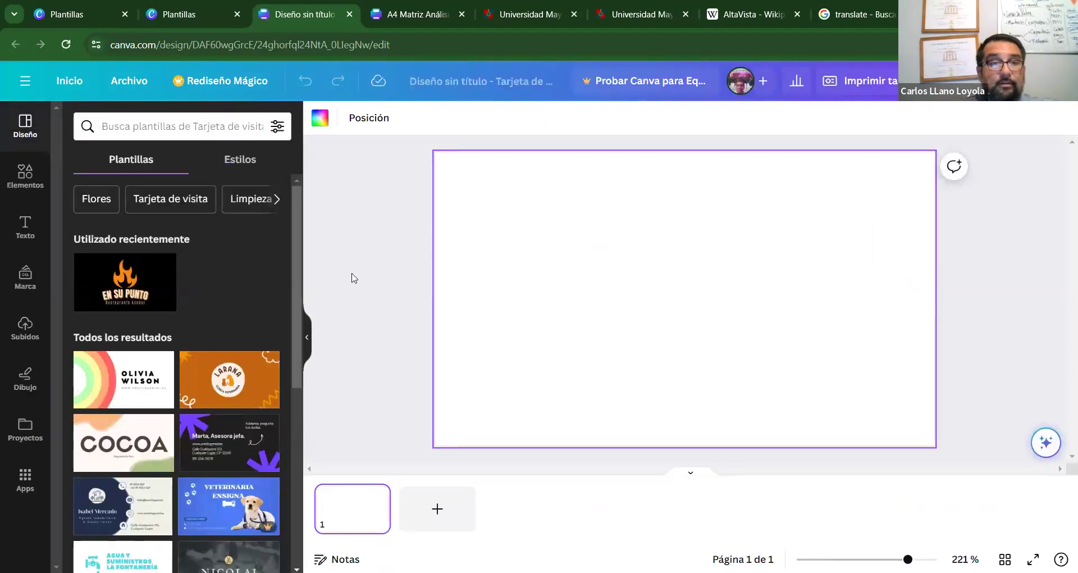
Switch among the blank card, card templates and logo templates tabs, then return to the home page.
click(193, 7)
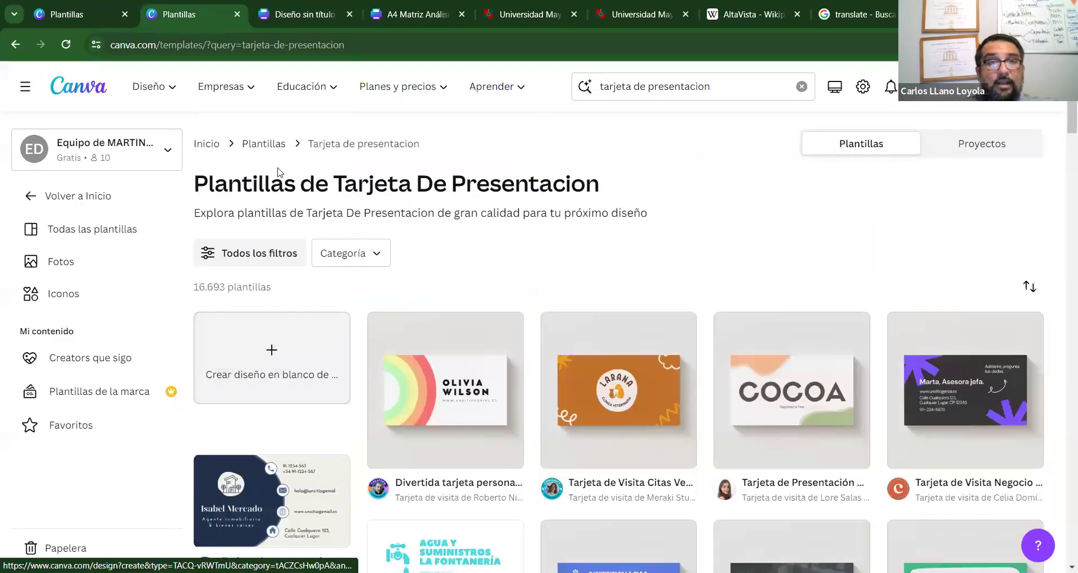
click(314, 14)
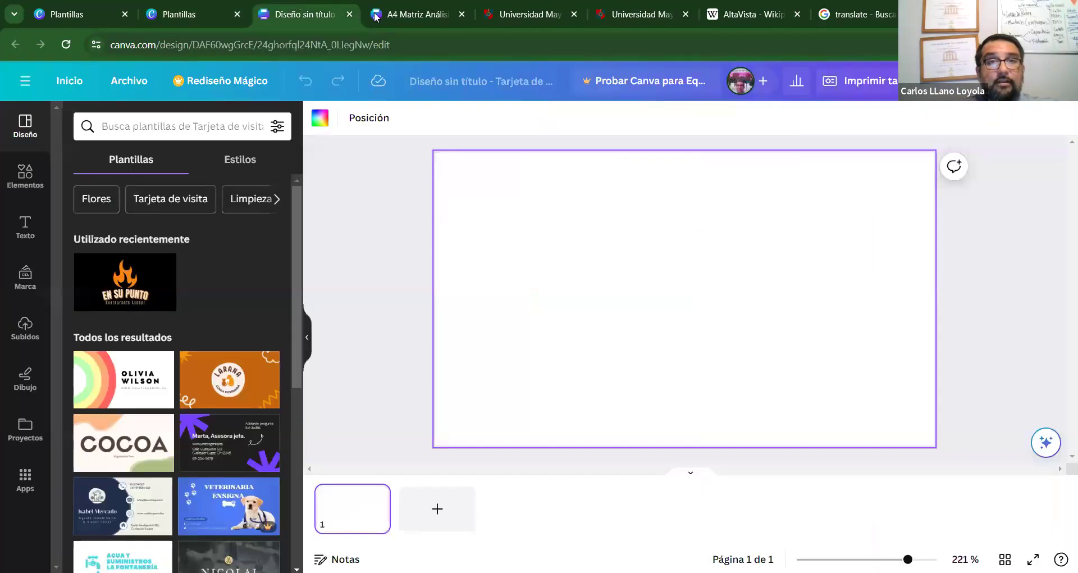
click(194, 7)
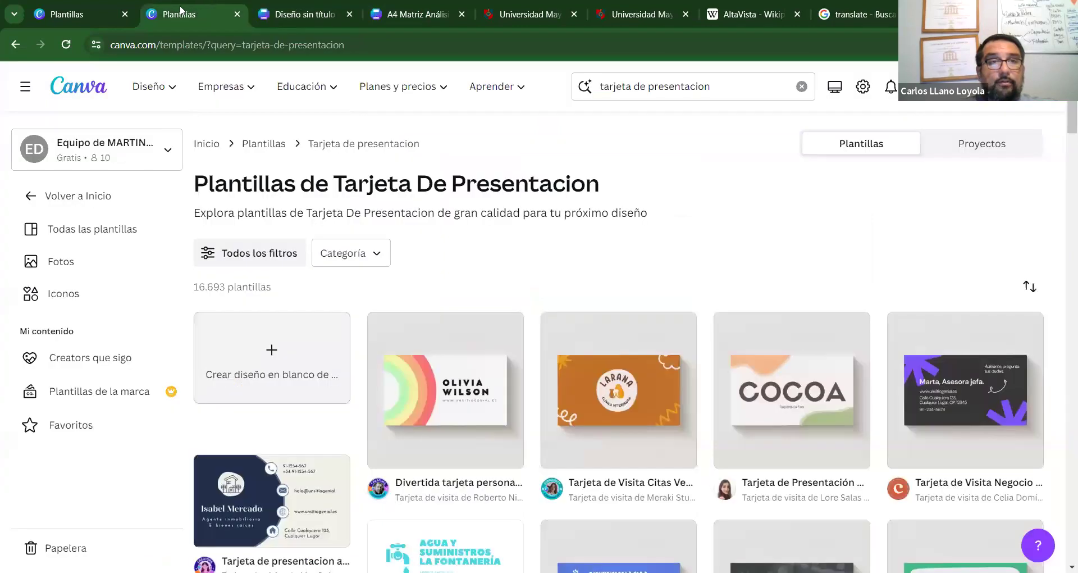
click(90, 8)
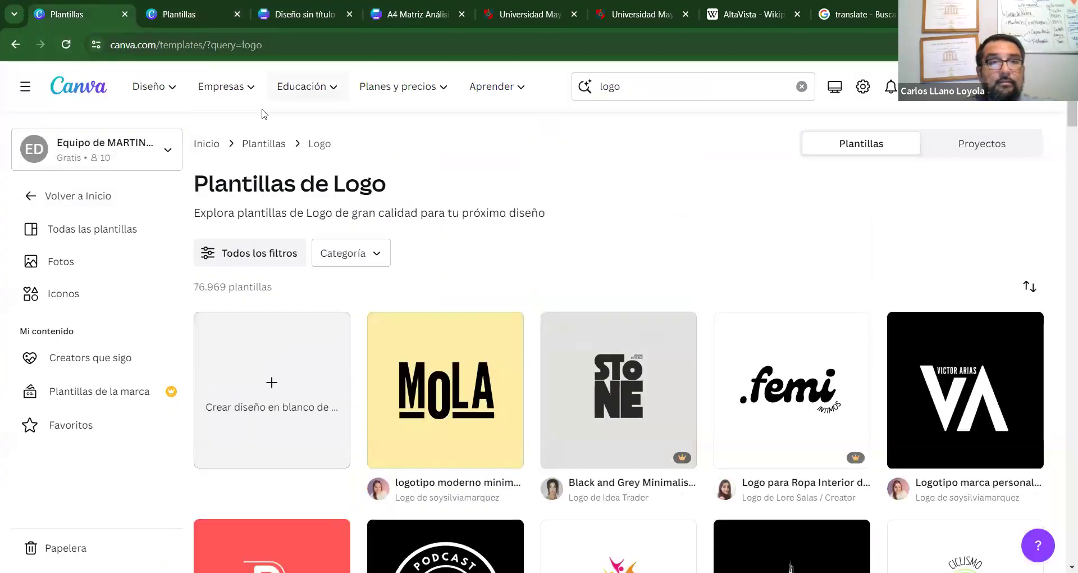
key(ctrl+Tab)
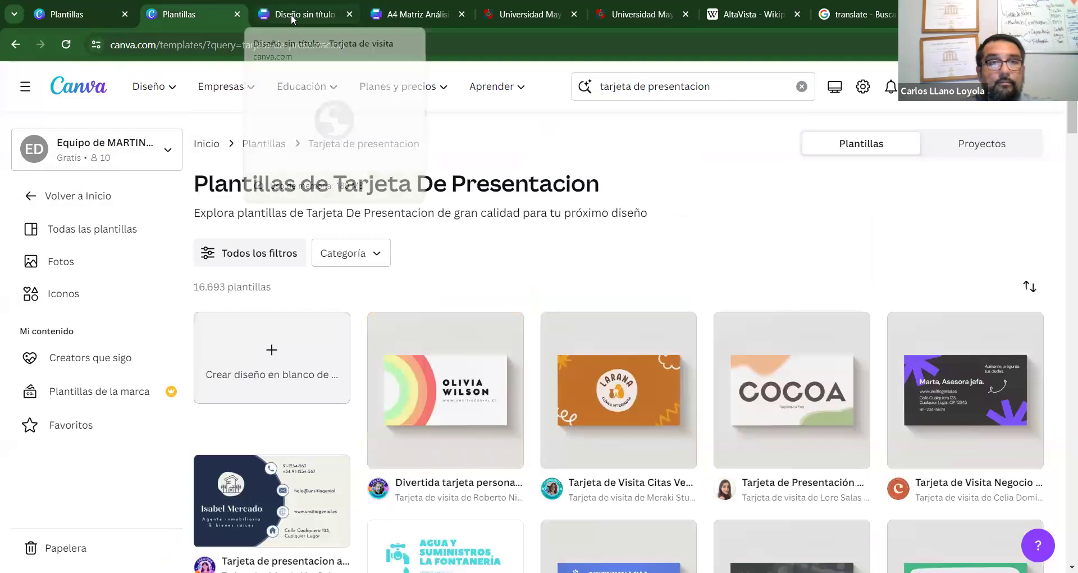
click(293, 17)
click(200, 9)
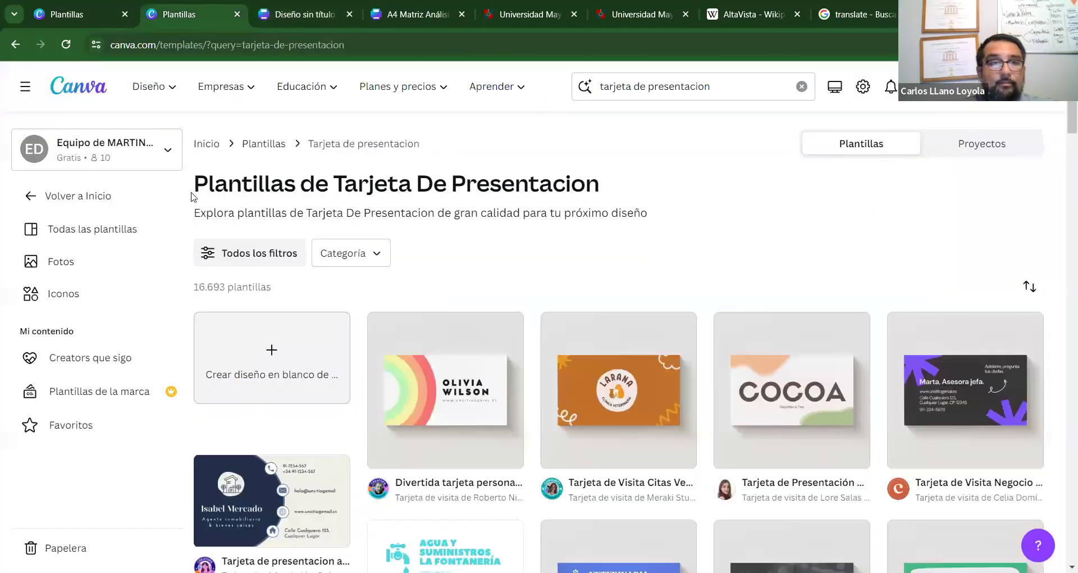
click(90, 196)
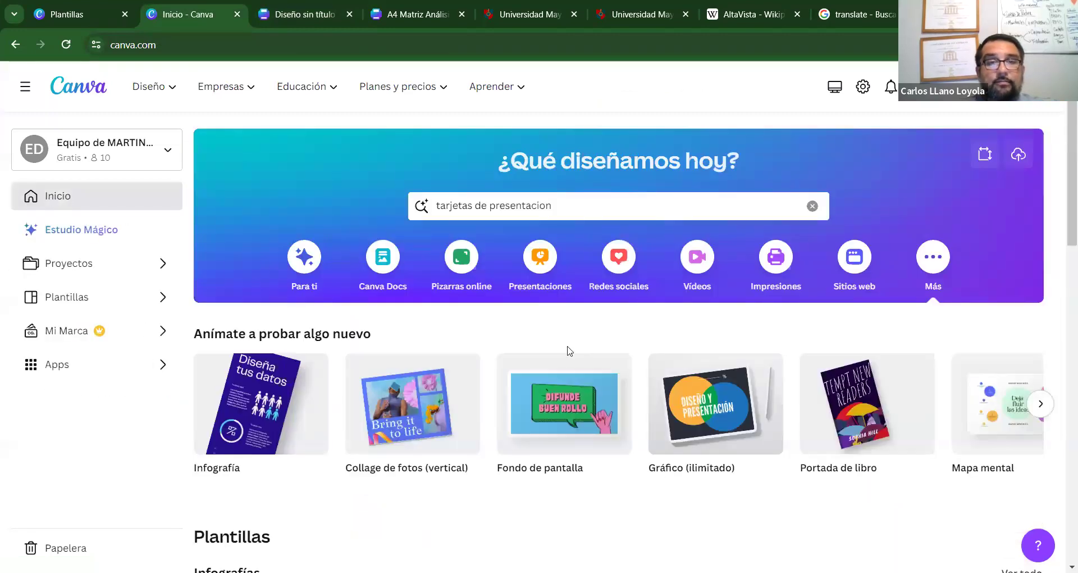
Open the Rey de Chile design from the projects list at page 3, the yellow logo.
drag(1062, 212, 1063, 110)
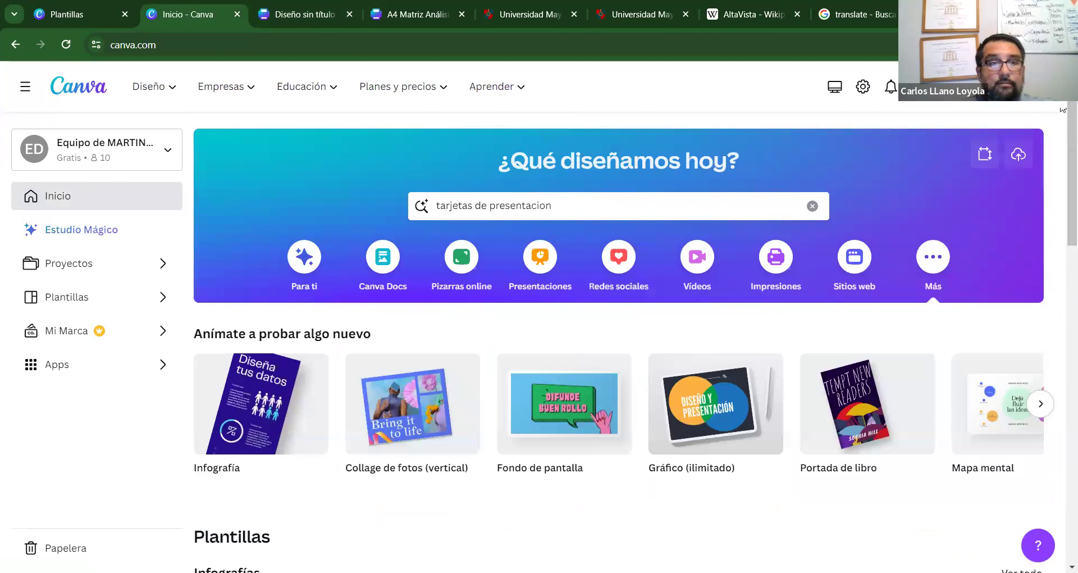
click(95, 268)
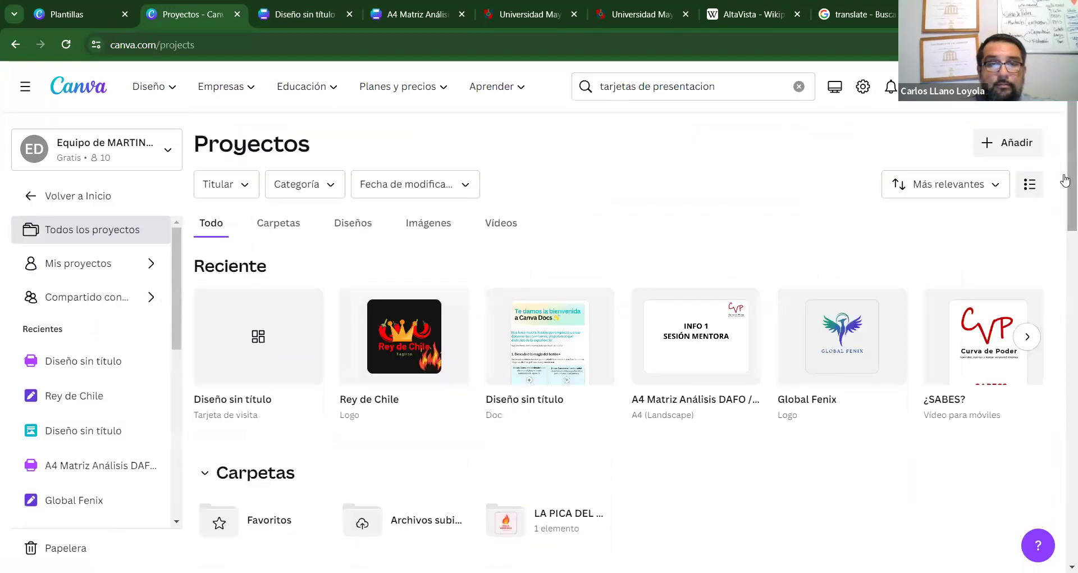
click(393, 337)
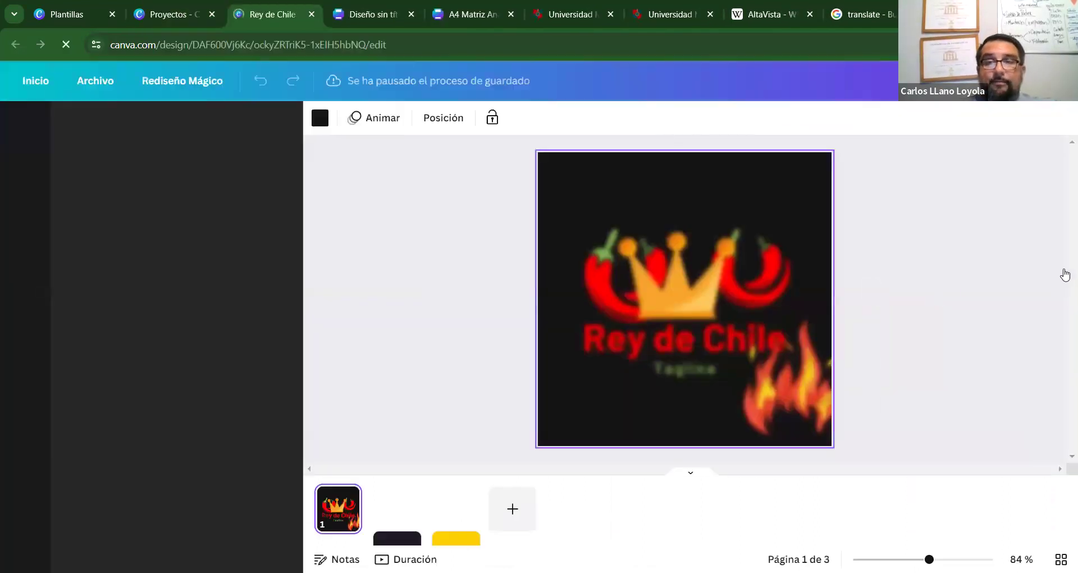
click(459, 511)
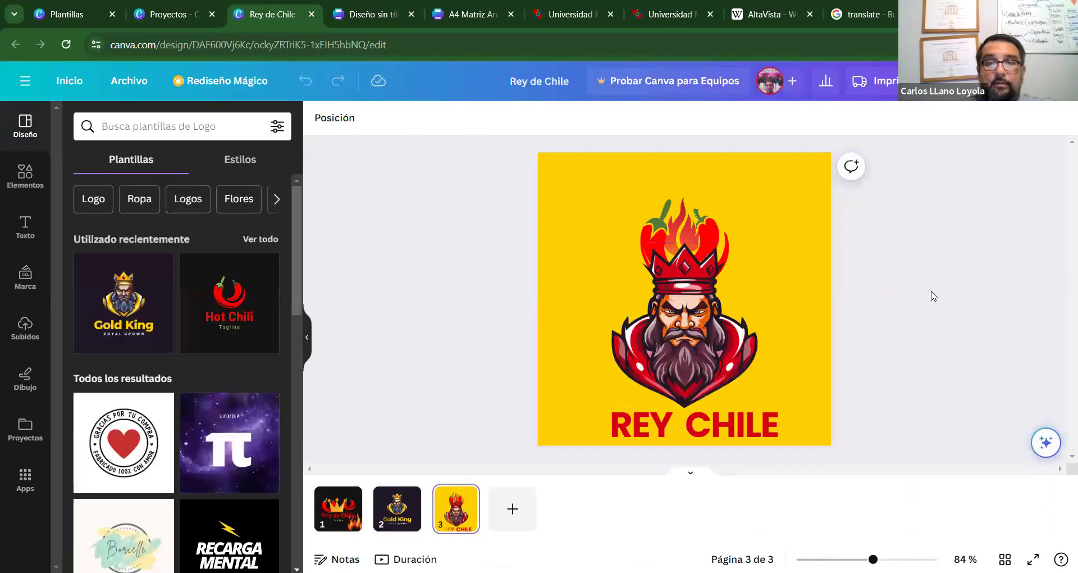
Group the king illustration and REY CHILE text, and shift the group slightly up-left.
drag(916, 168, 466, 482)
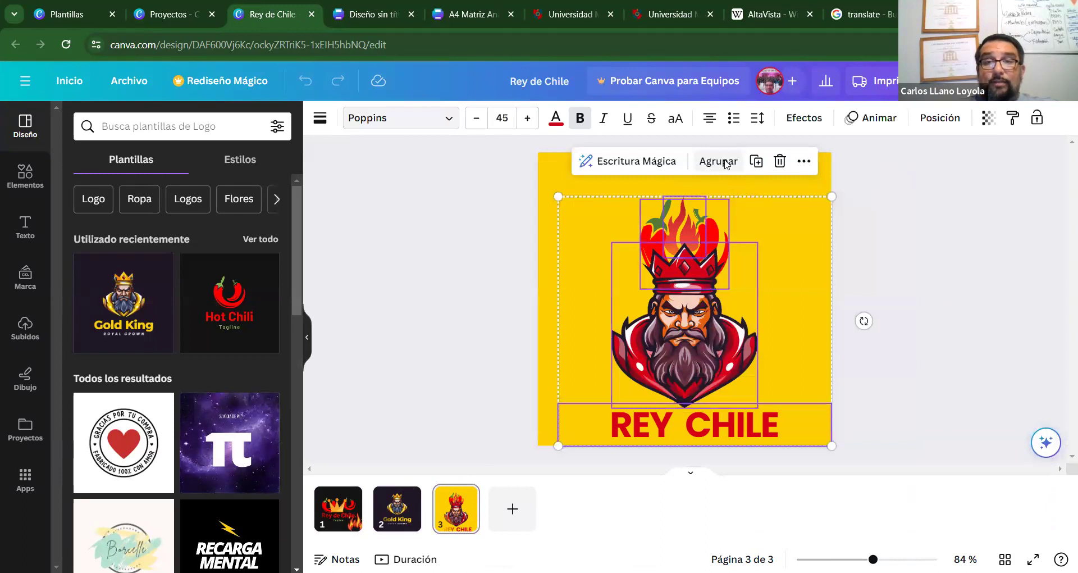
click(980, 291)
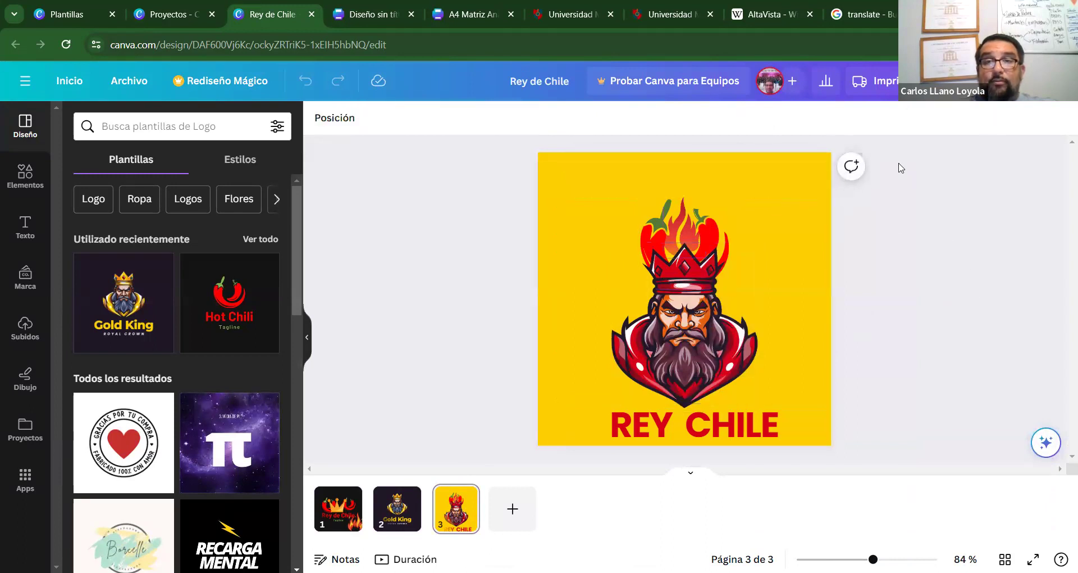
drag(893, 152, 457, 478)
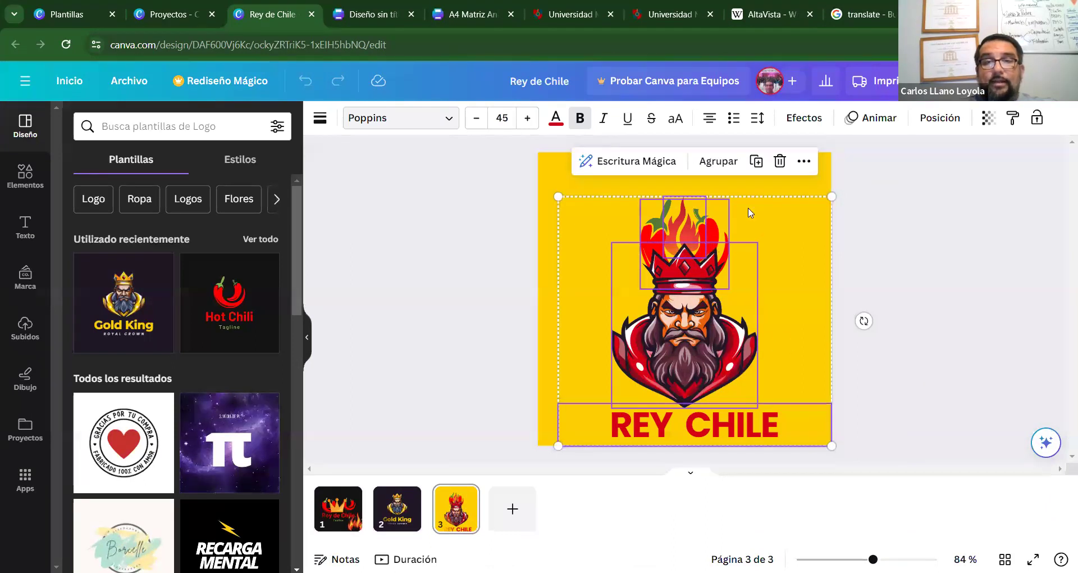
click(851, 208)
click(796, 162)
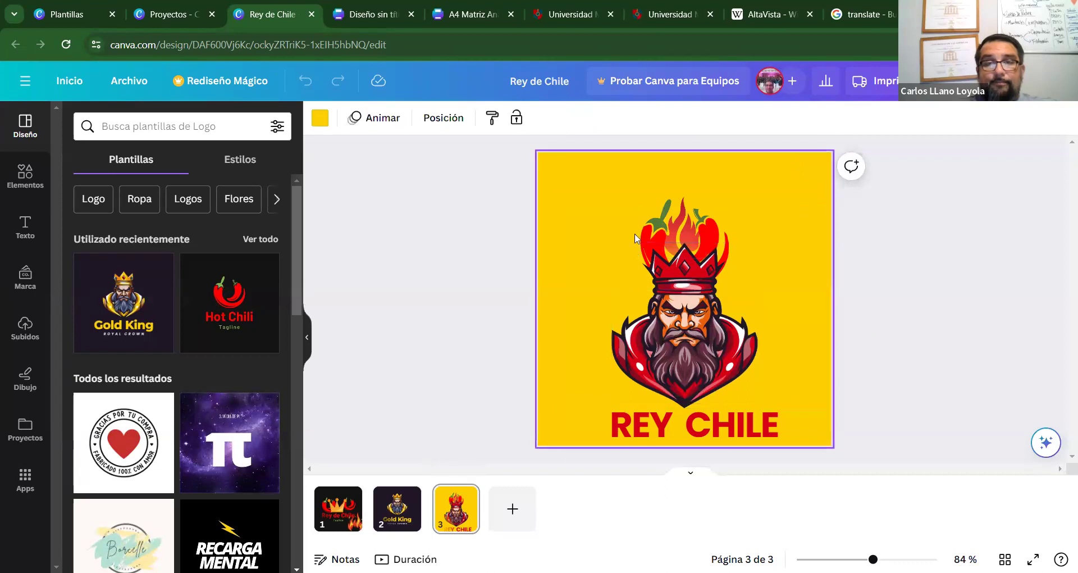
click(492, 118)
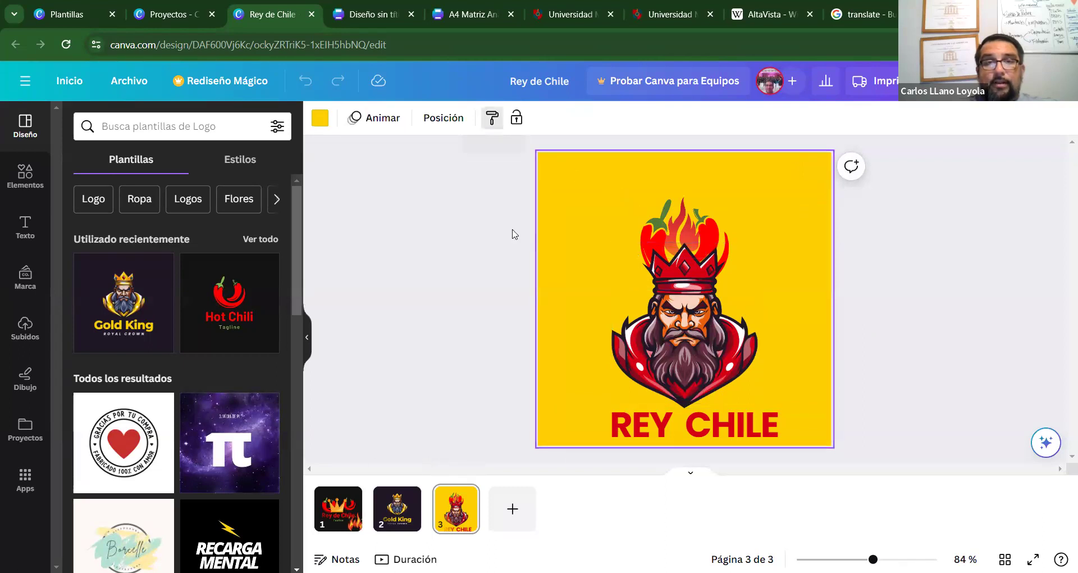
drag(520, 151, 915, 462)
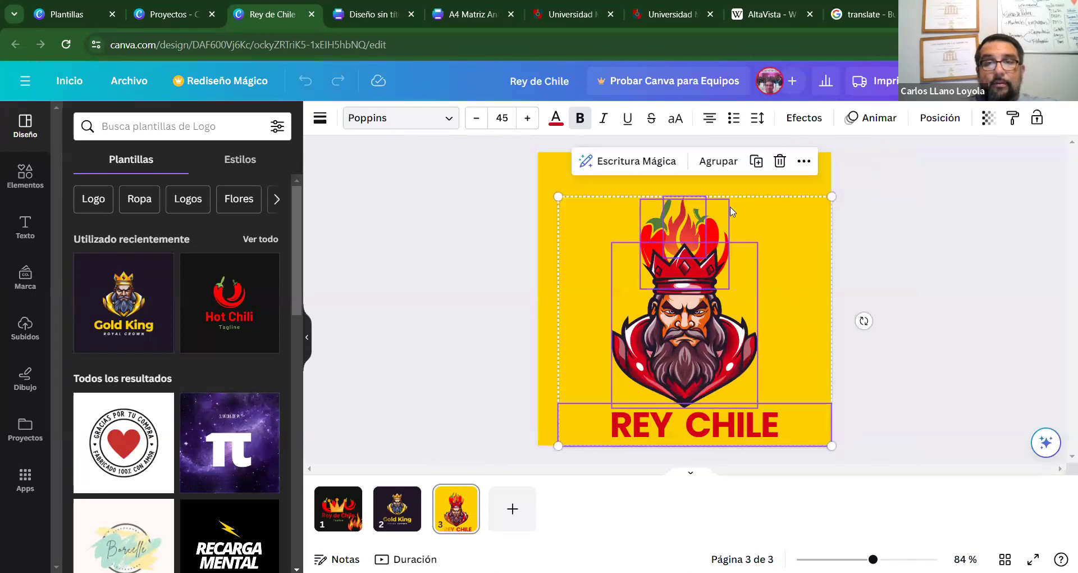
click(718, 161)
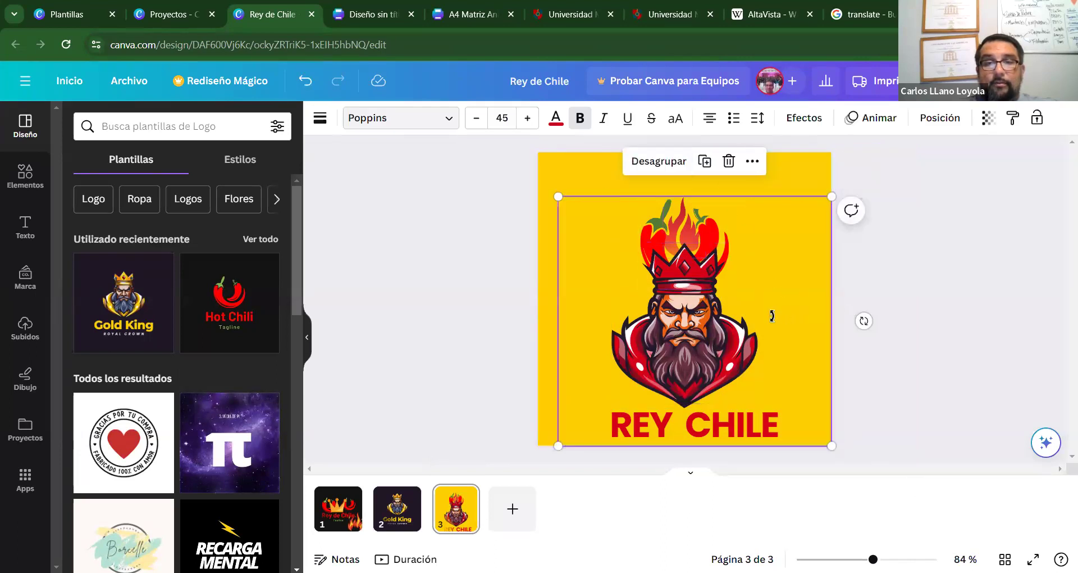
drag(772, 316, 759, 313)
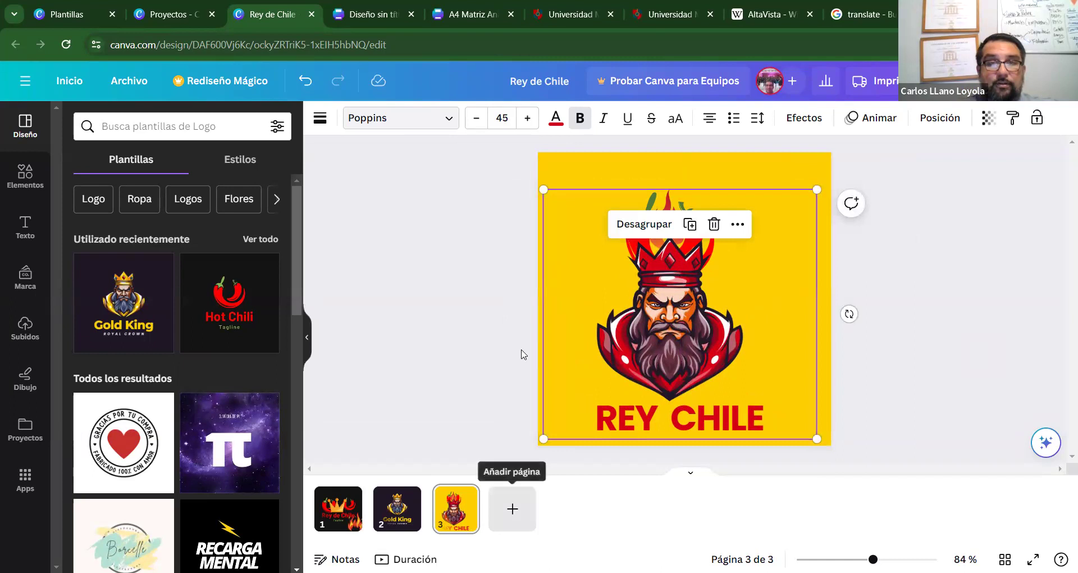
Flip through the projects and Logo templates tabs, returning to the Rey de Chile design.
click(168, 14)
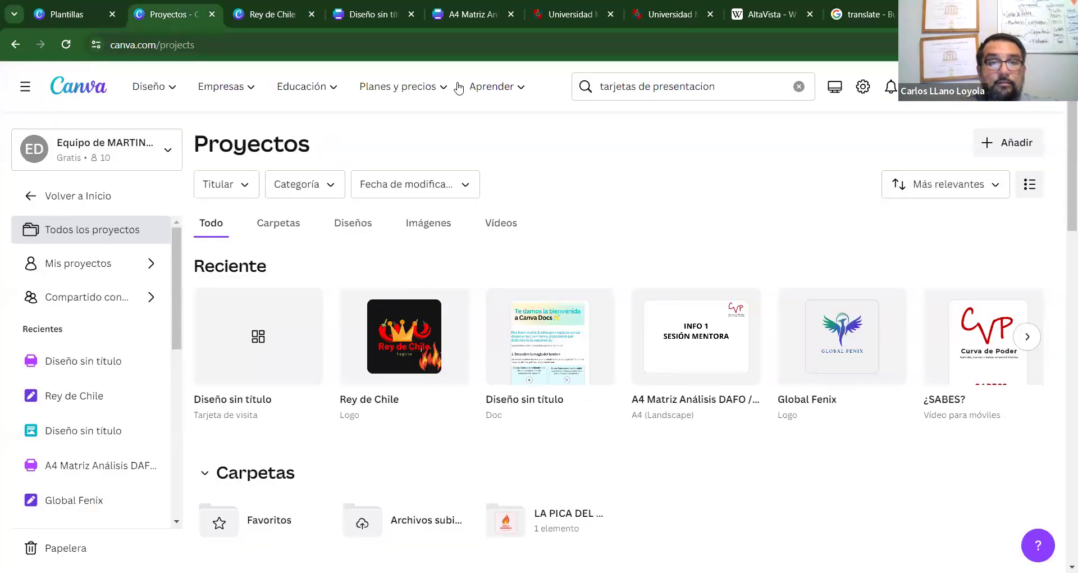
click(88, 12)
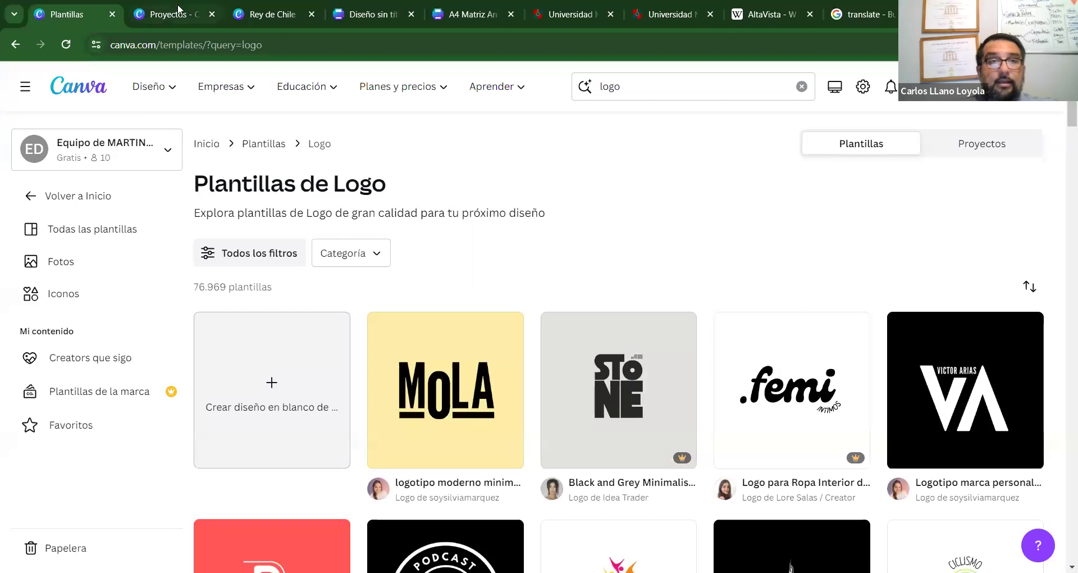
click(221, 9)
click(271, 15)
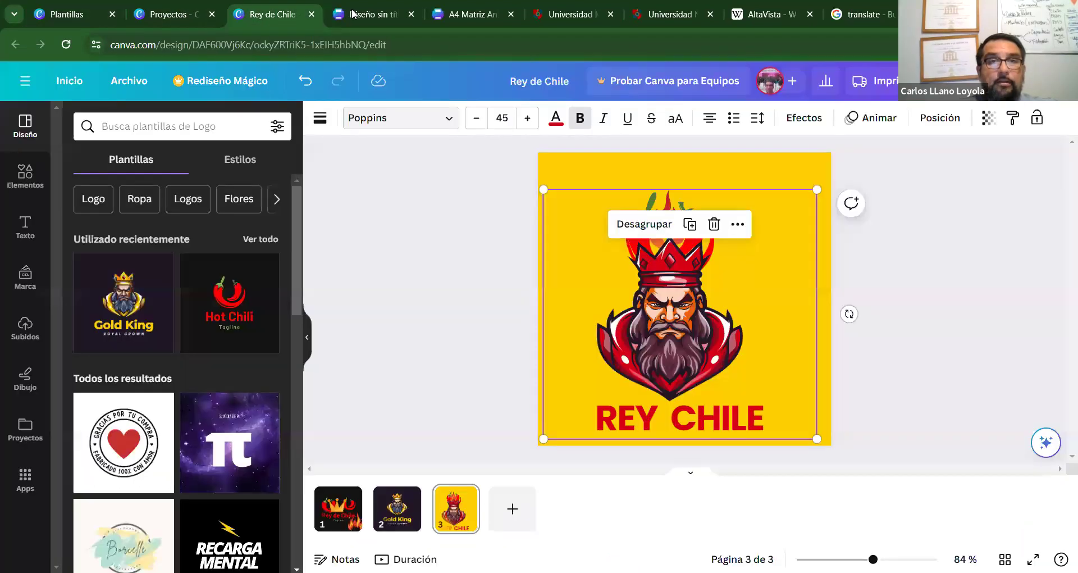
Paste the Rey Chile logo group onto the blank business card and move it right.
click(371, 14)
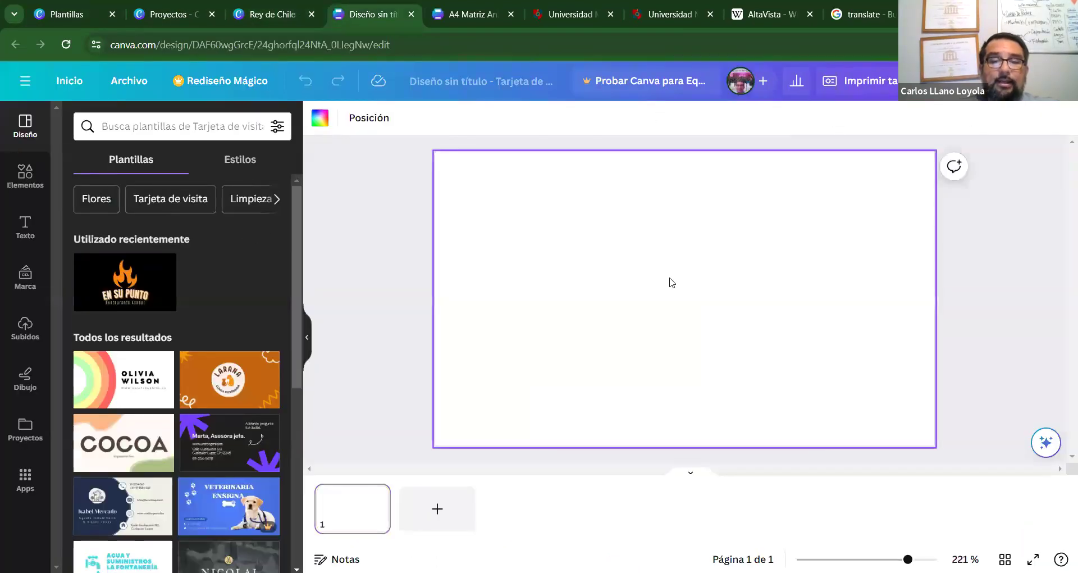
key(ctrl+v)
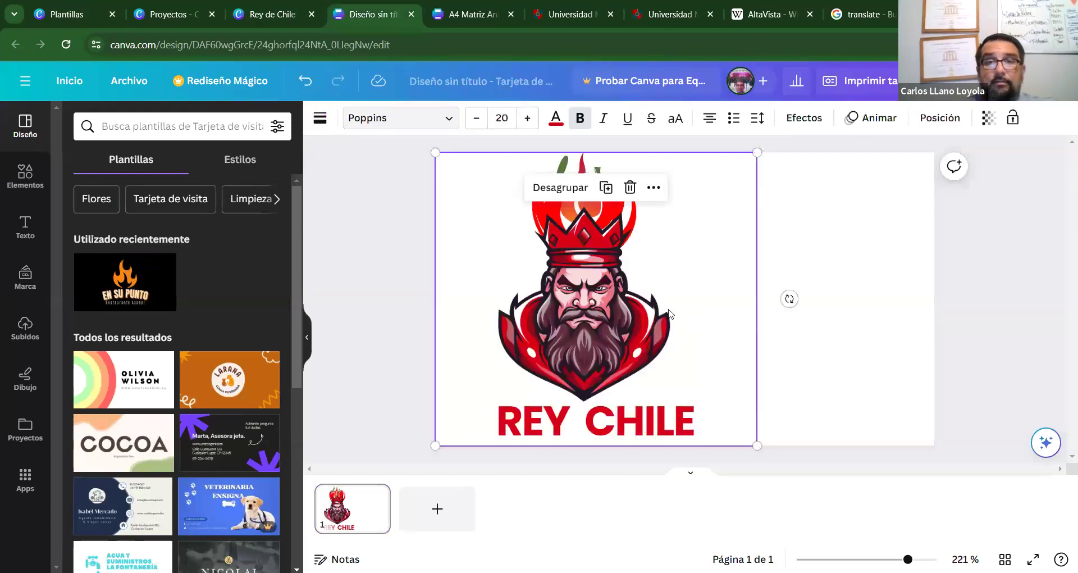
click(859, 316)
drag(739, 308, 914, 305)
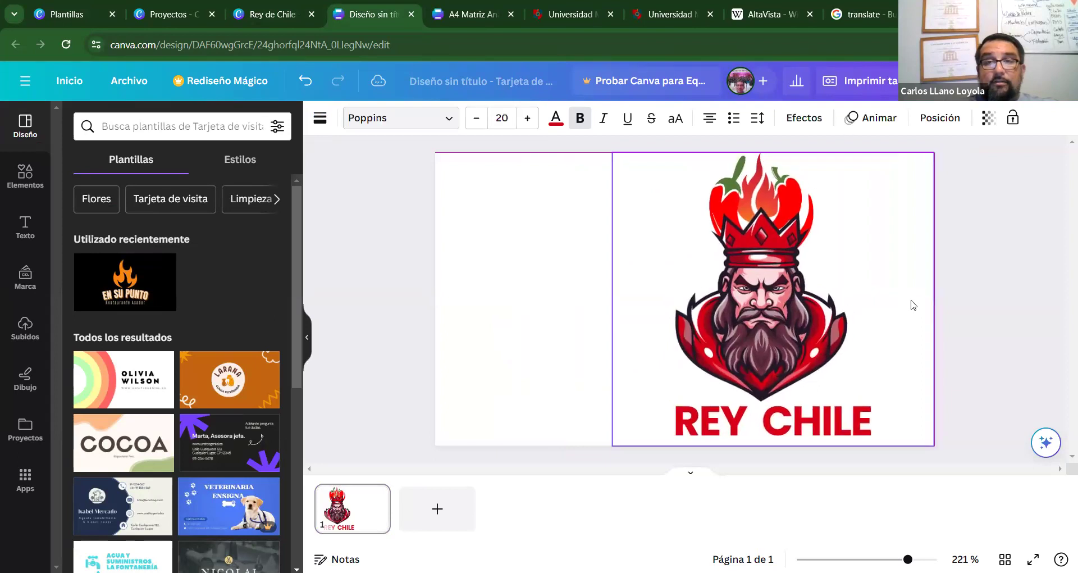
Shrink the logo group from its corner and nudge it higher on the card.
click(494, 352)
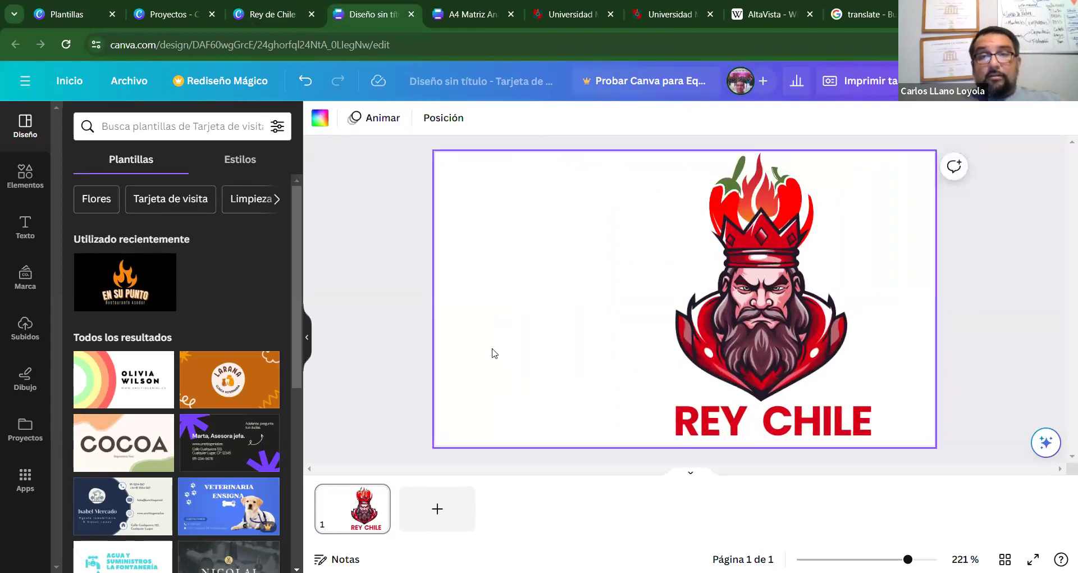
click(666, 312)
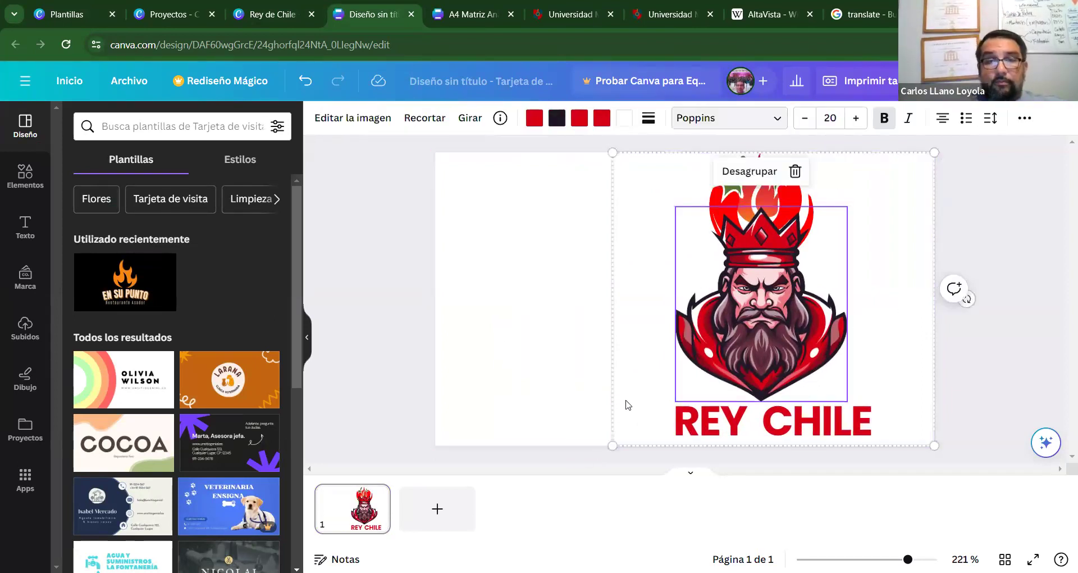
click(618, 397)
click(612, 370)
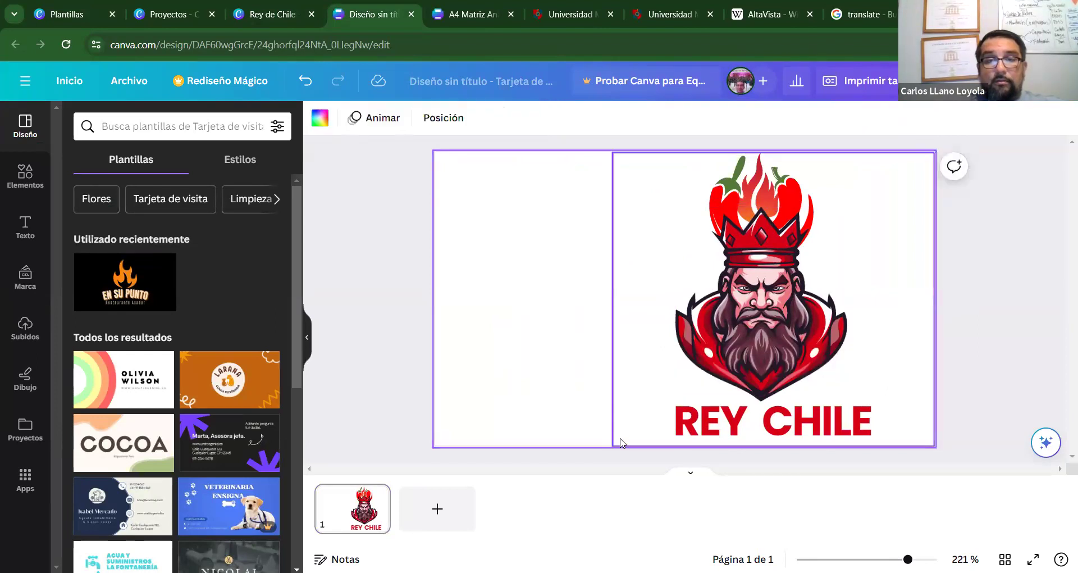
click(621, 434)
drag(633, 175, 702, 236)
drag(732, 335, 734, 305)
click(573, 264)
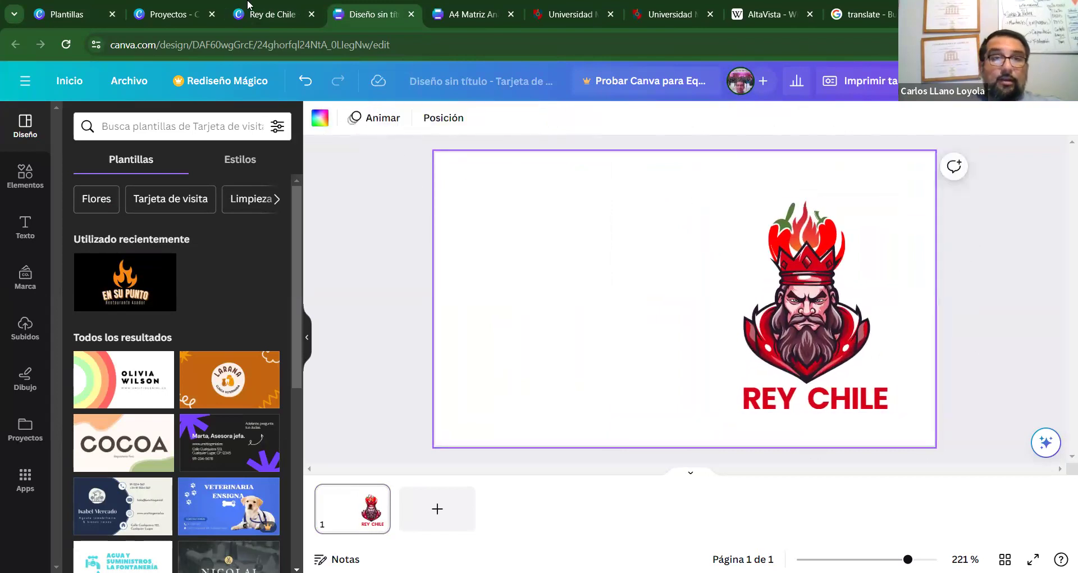
click(262, 18)
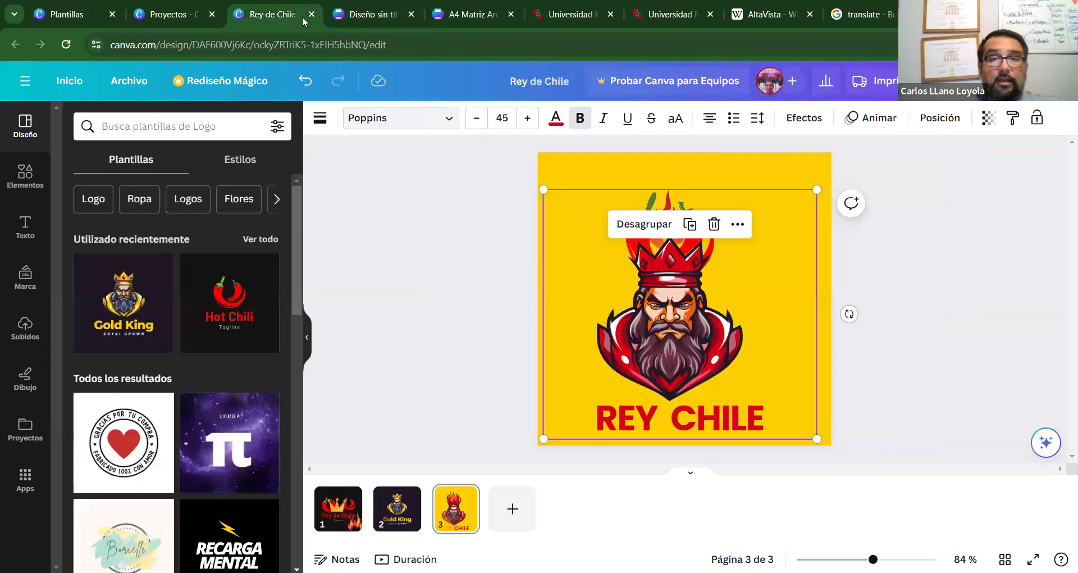
Give the card the yellow background, shrink the logo further and centre it vertically at right.
click(576, 164)
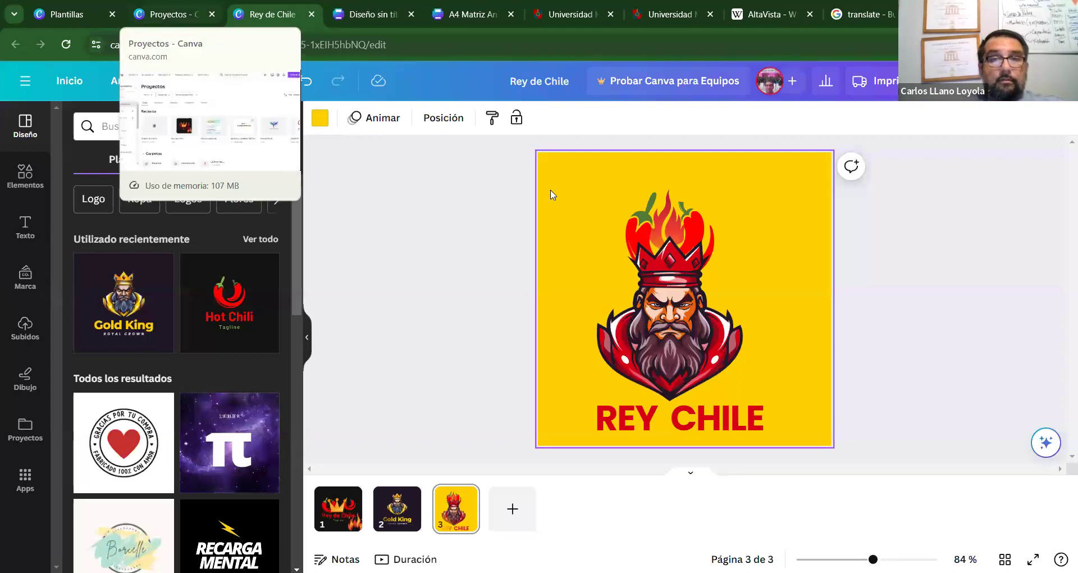
key(ctrl+Tab)
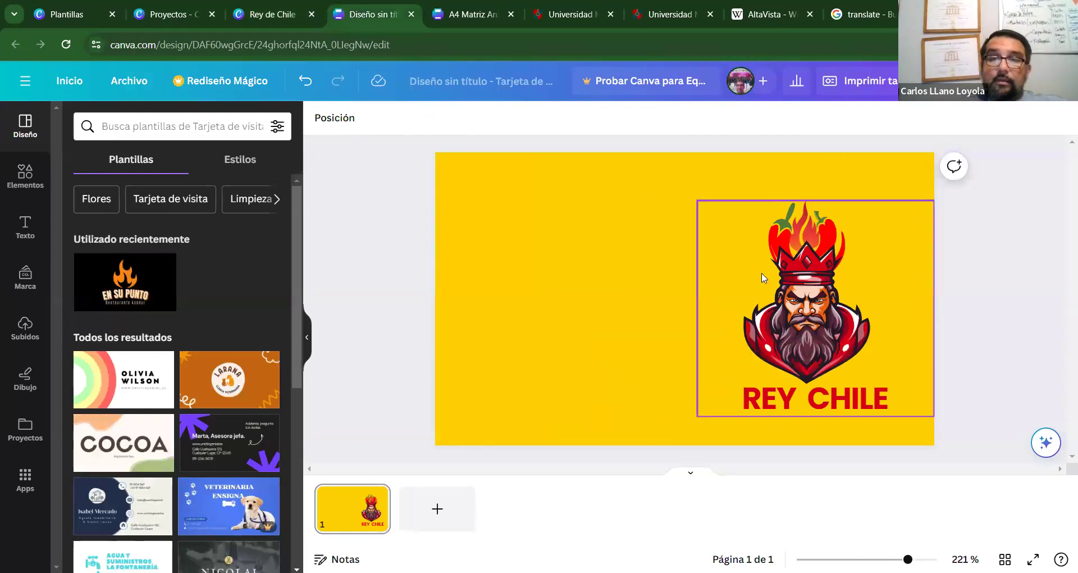
click(699, 203)
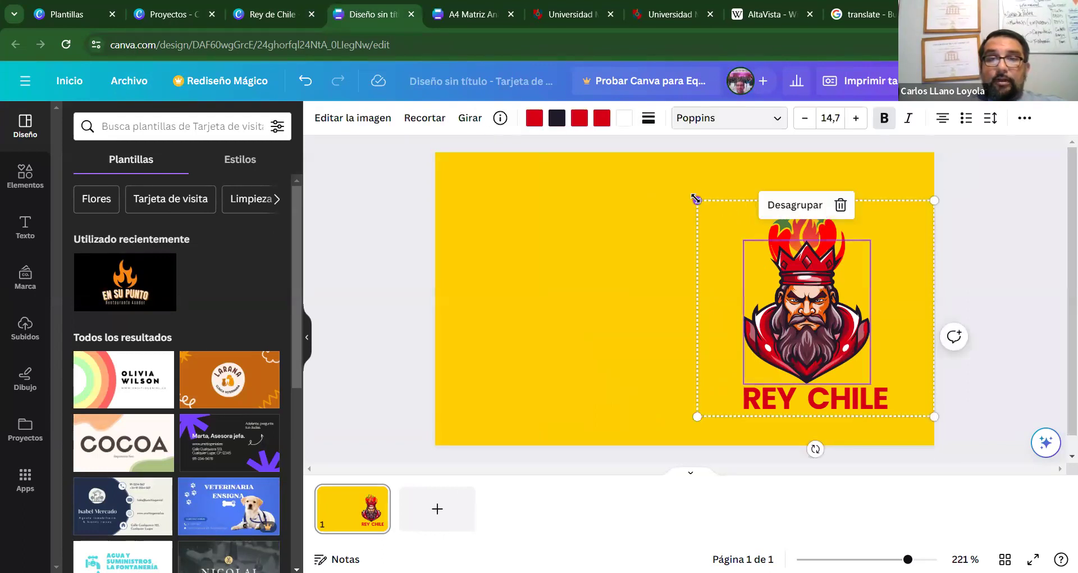
drag(698, 201, 769, 266)
drag(859, 360, 860, 328)
Deselect the logo and show the heading, subheading and body text styles.
click(649, 306)
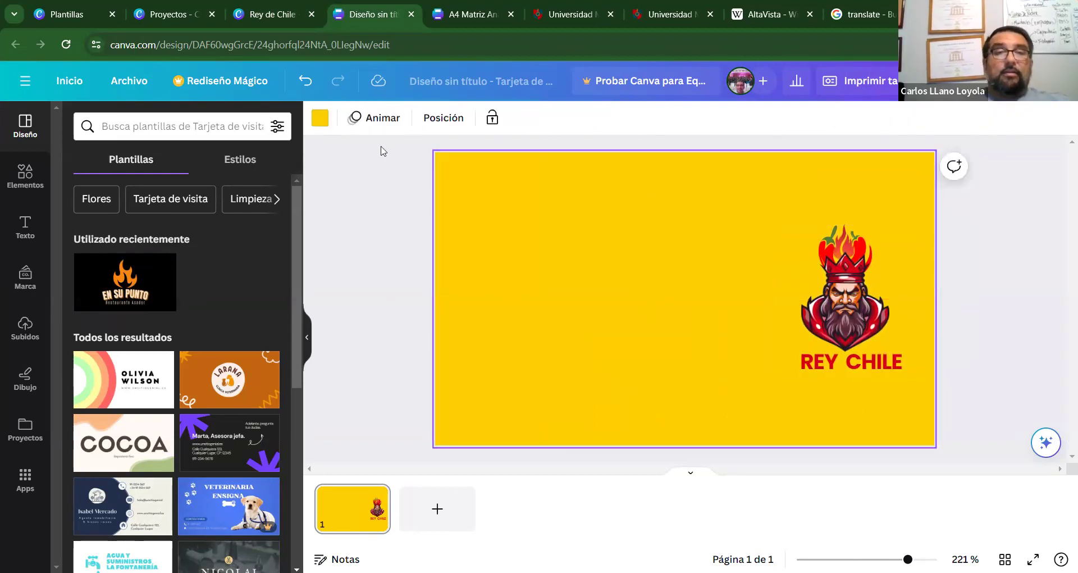
click(25, 227)
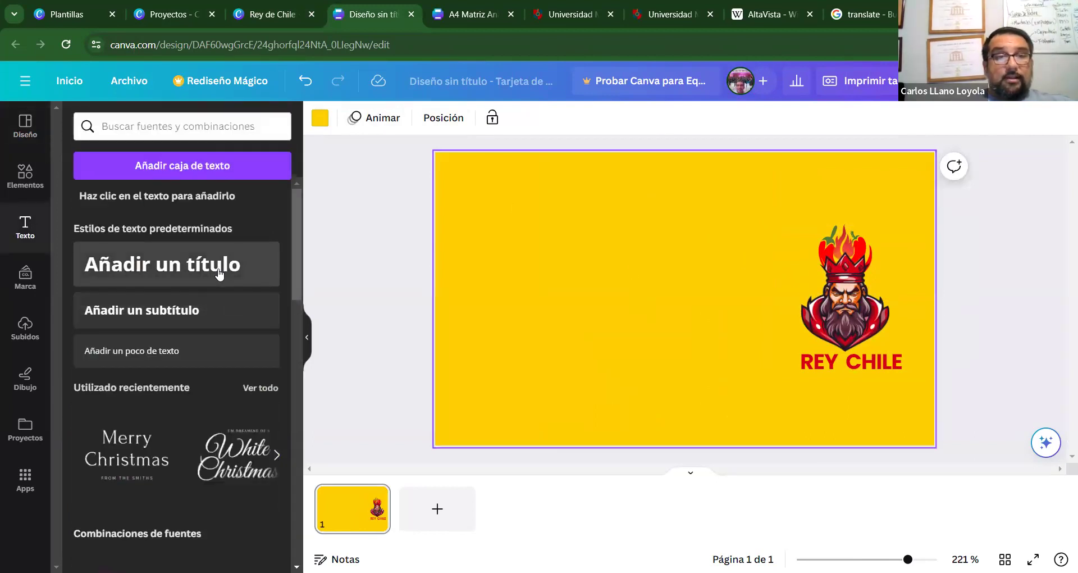
Add a heading, replace it with the cardholder's full name, and move it up-left.
click(217, 269)
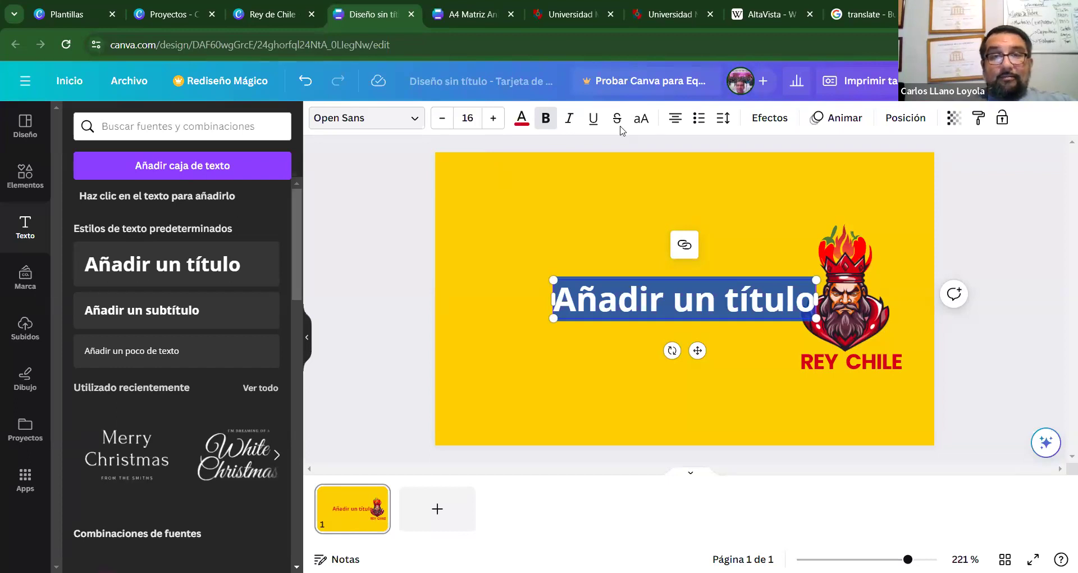
key(Escape)
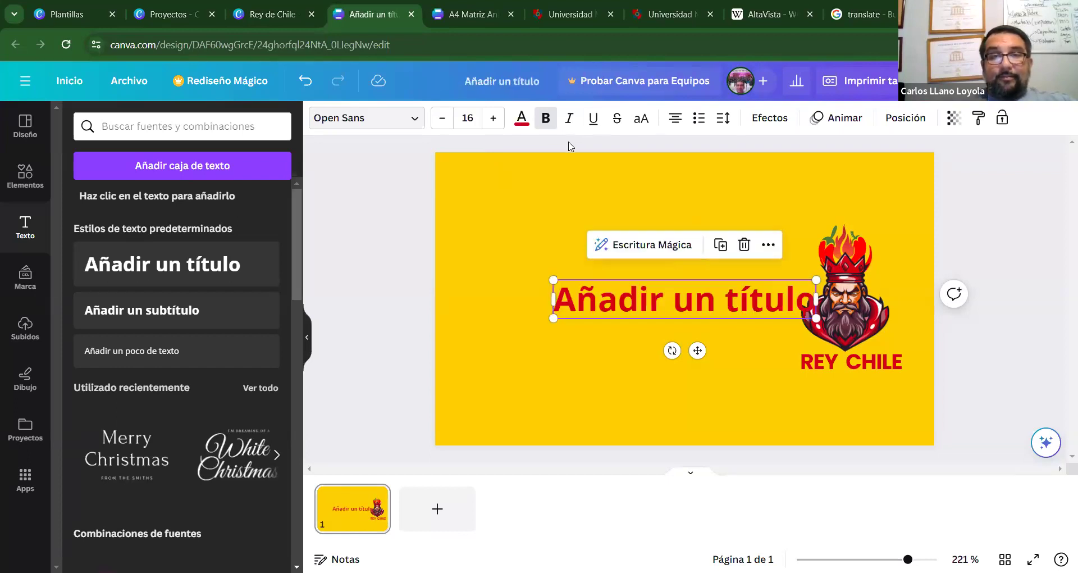
double_click(730, 299)
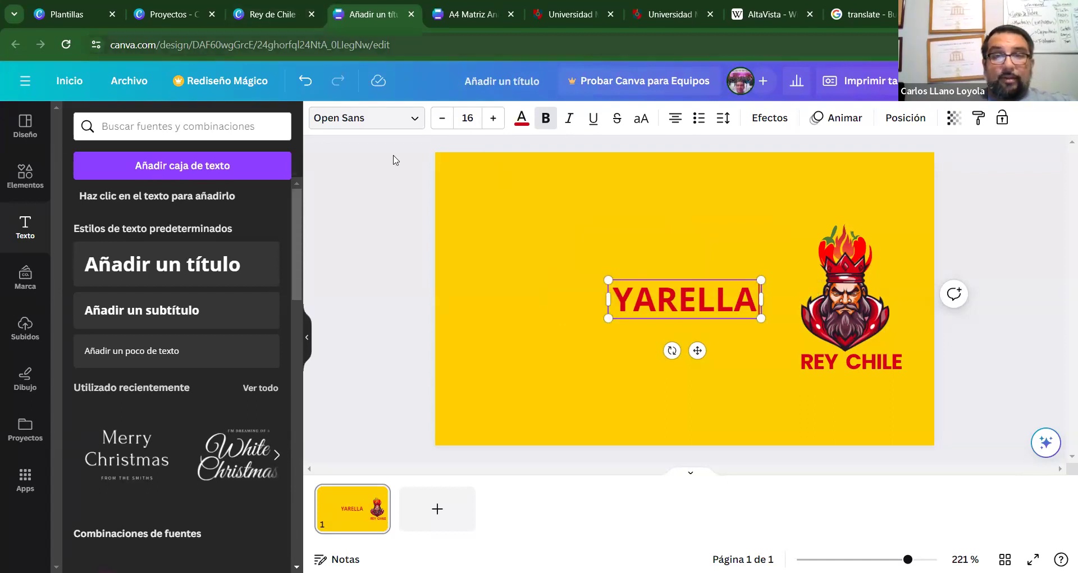
key(Escape)
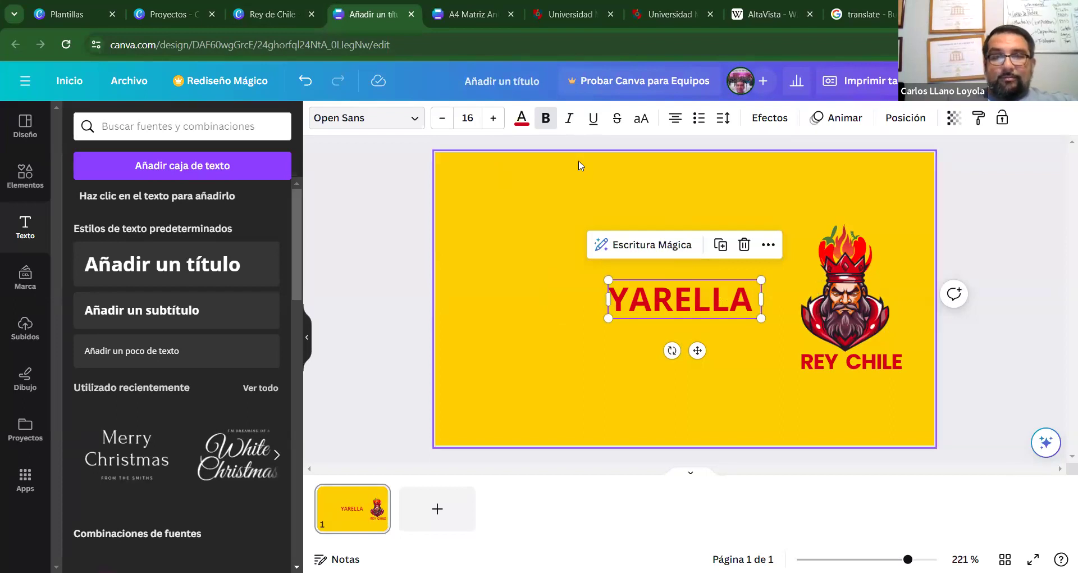
double_click(741, 303)
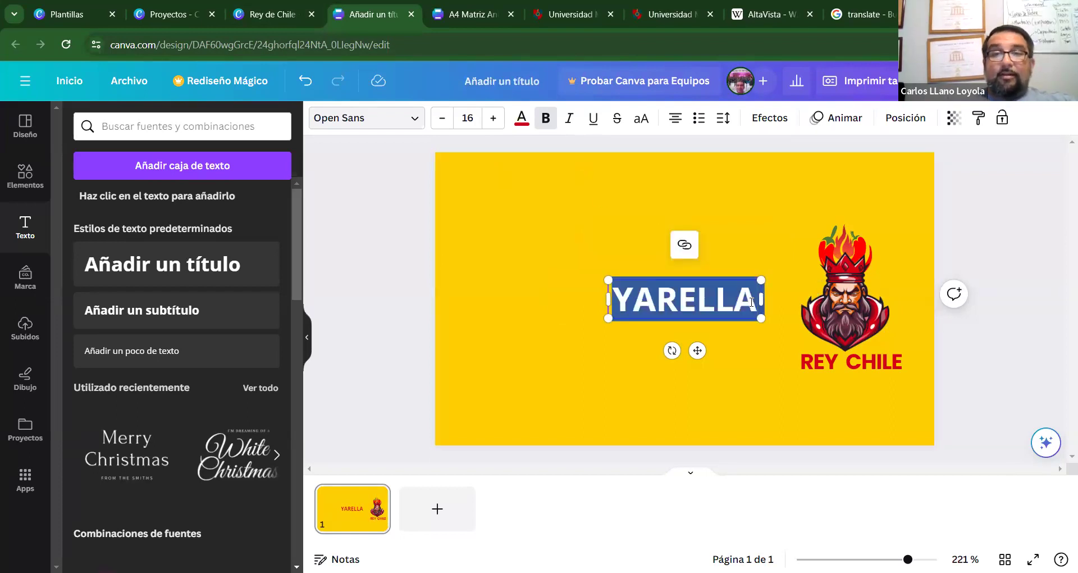
click(752, 302)
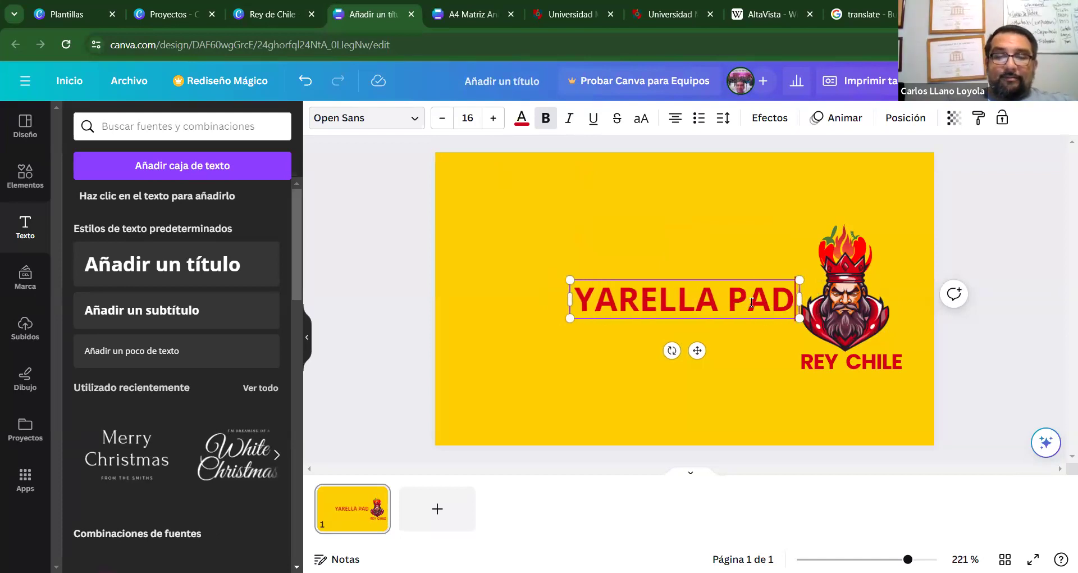
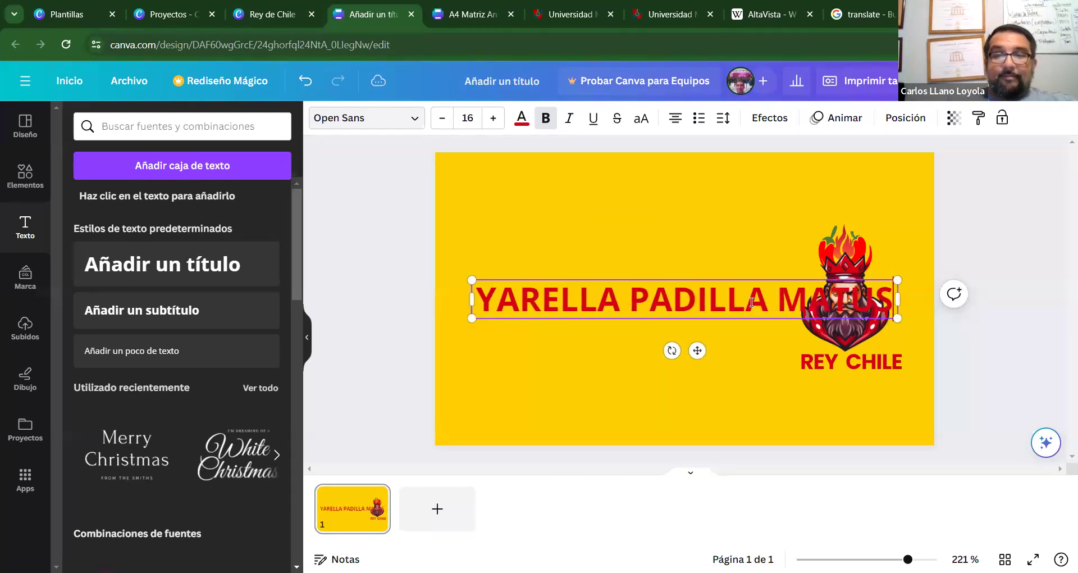
click(745, 311)
drag(697, 349, 668, 319)
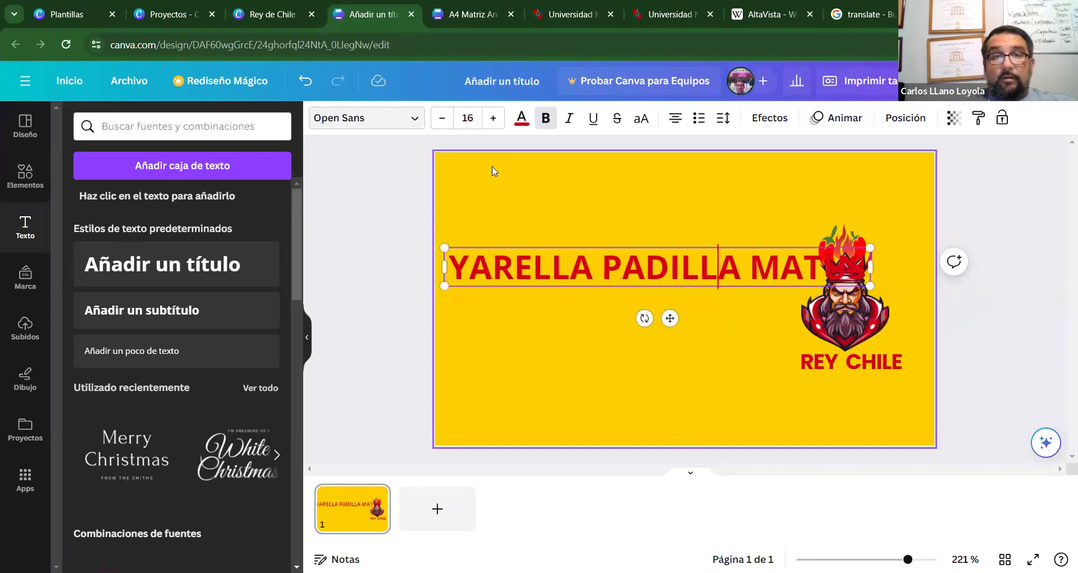
Reduce the name heading's font size to 10 and move it further left.
click(445, 120)
click(445, 120)
click(443, 119)
click(444, 119)
click(444, 119)
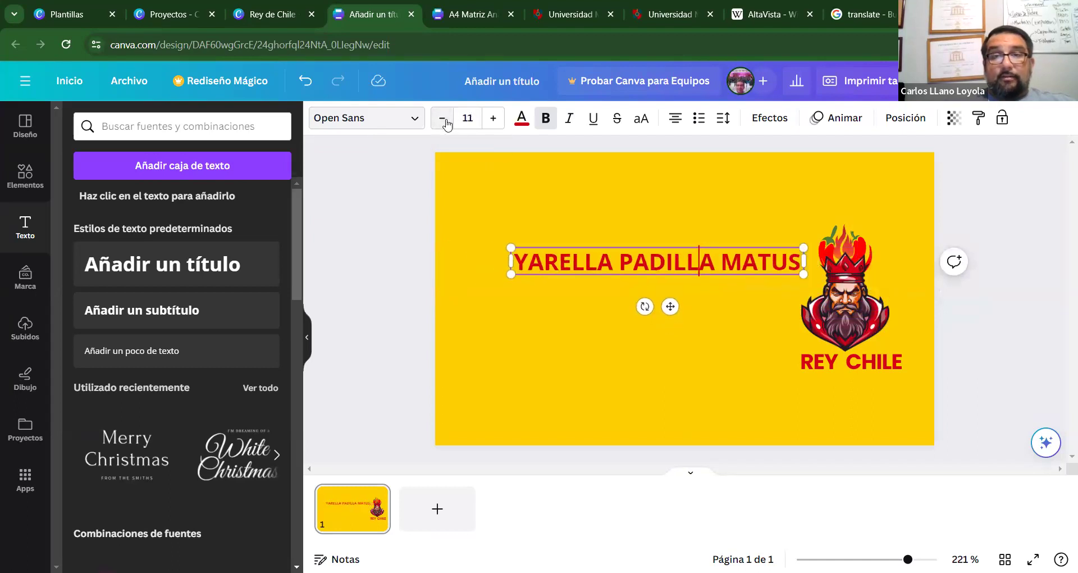
click(442, 119)
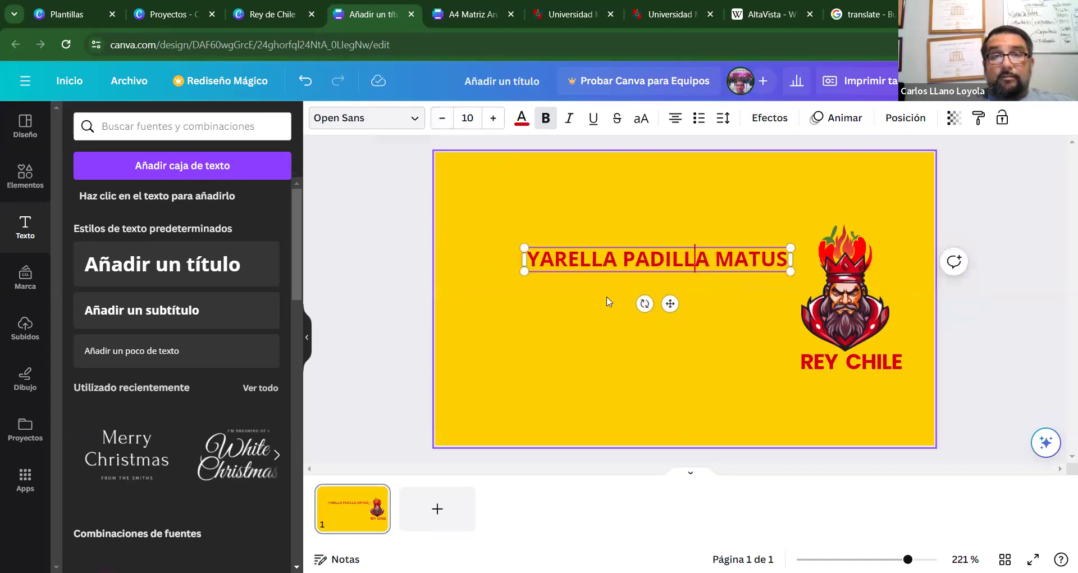
drag(672, 303, 615, 298)
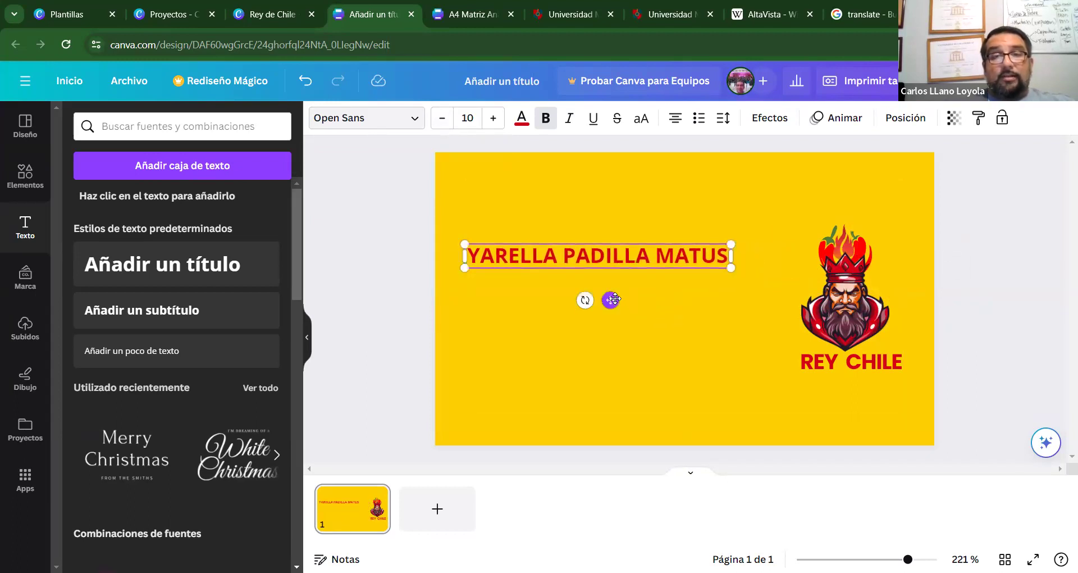
Dismiss the printing tip, keep the Open Sans font, and nudge the name slightly higher.
click(361, 219)
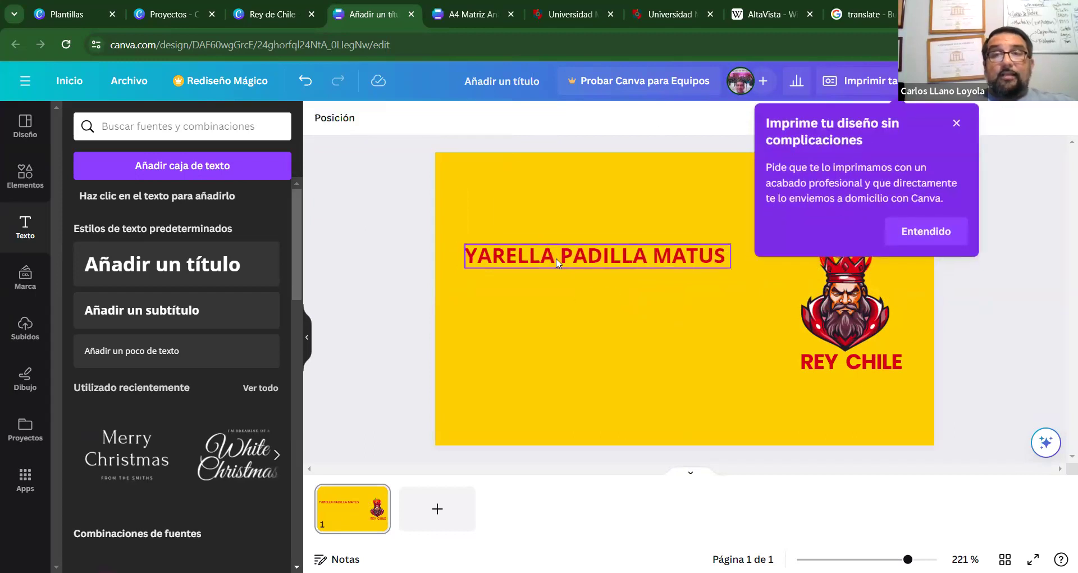
click(553, 254)
click(958, 125)
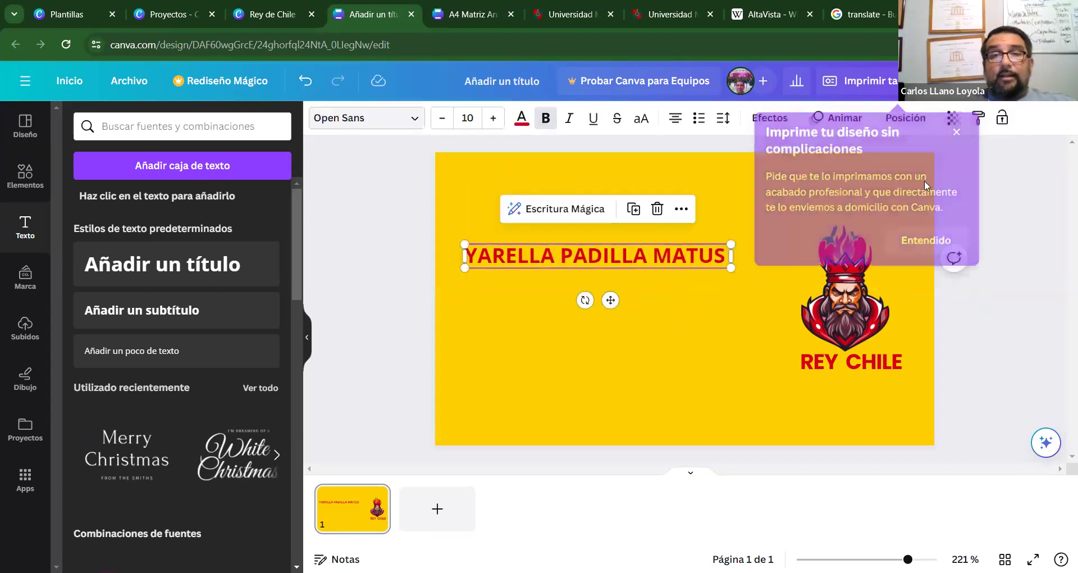
click(413, 118)
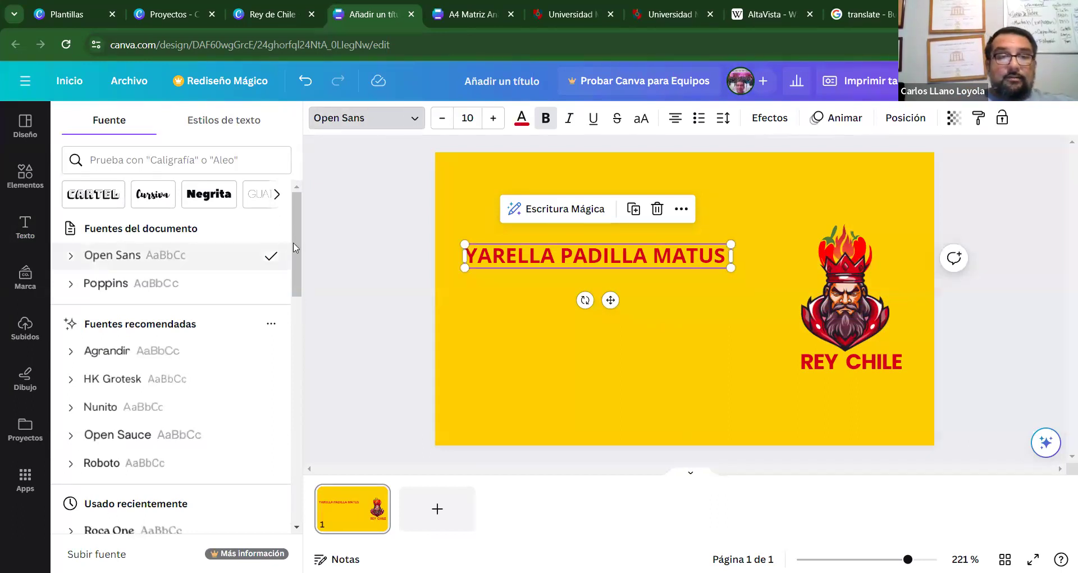
scroll(292, 271, down, 2)
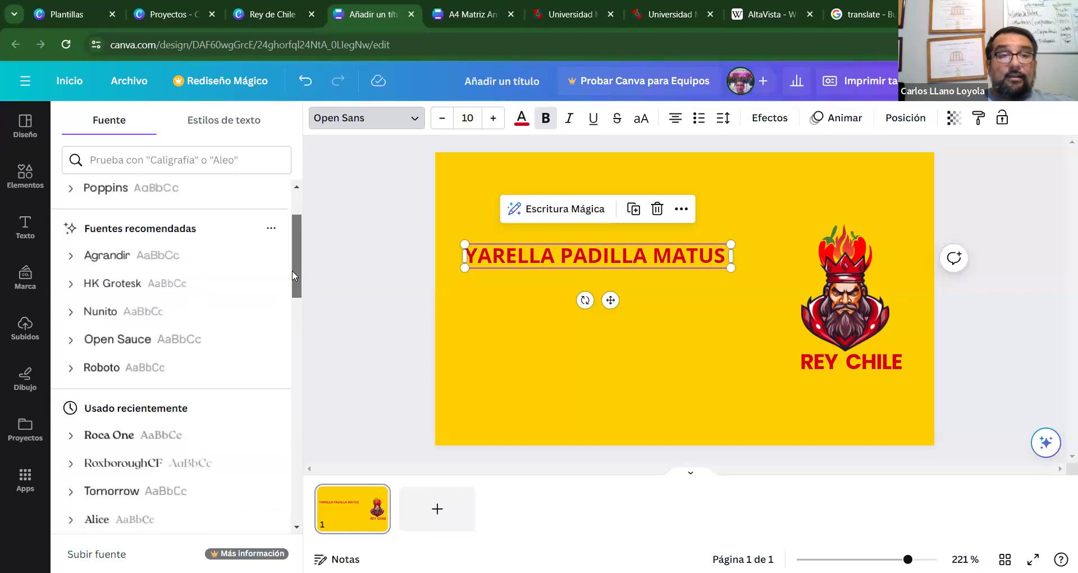
scroll(292, 270, down, 1)
key(Escape)
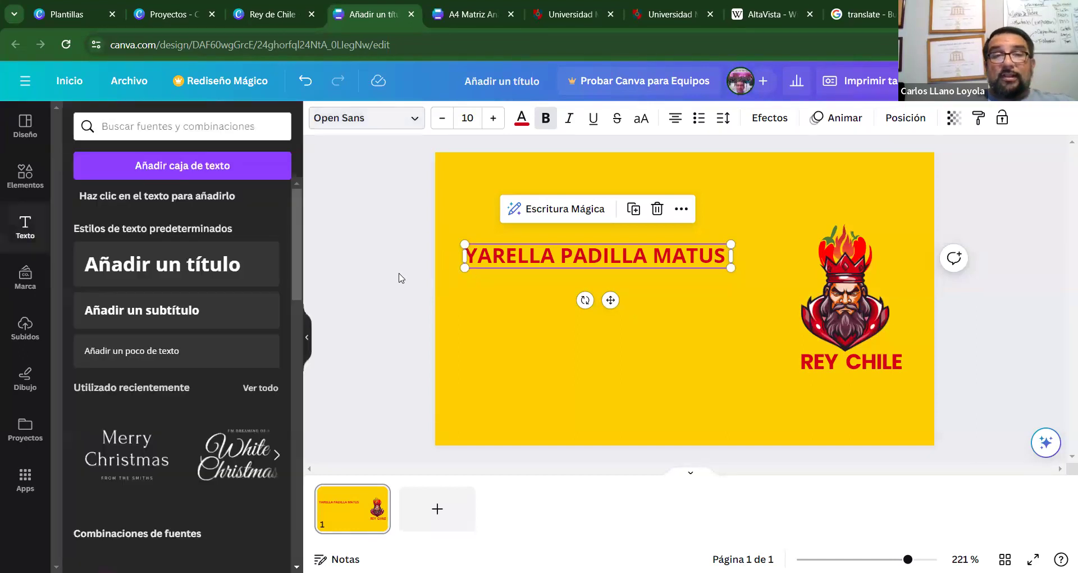
click(399, 277)
click(535, 256)
drag(535, 257, 535, 251)
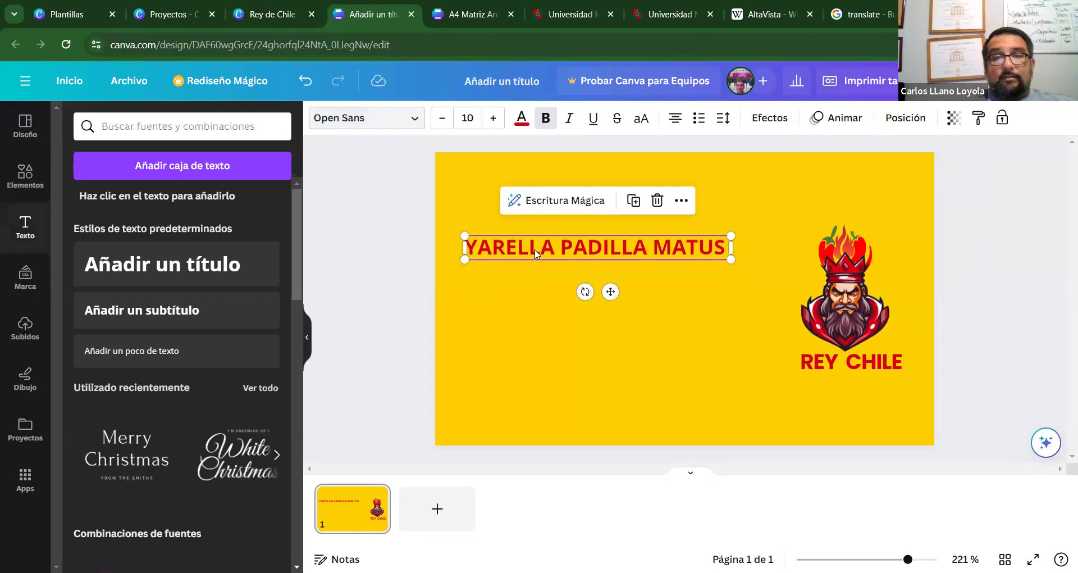
Add a subtitle text line reading LA MEROMERO beneath the red name.
click(224, 314)
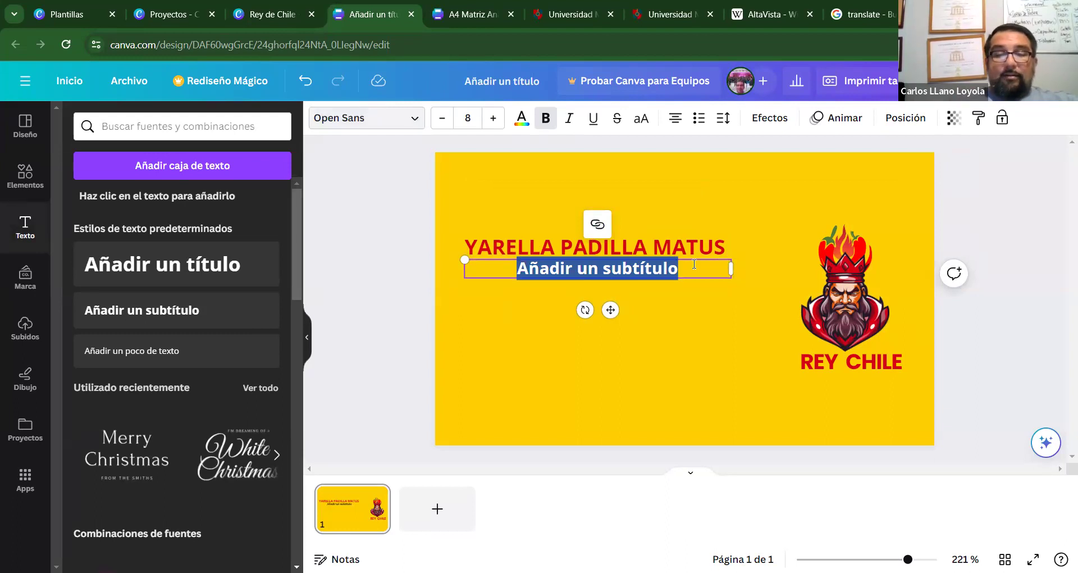
text(LA ME)
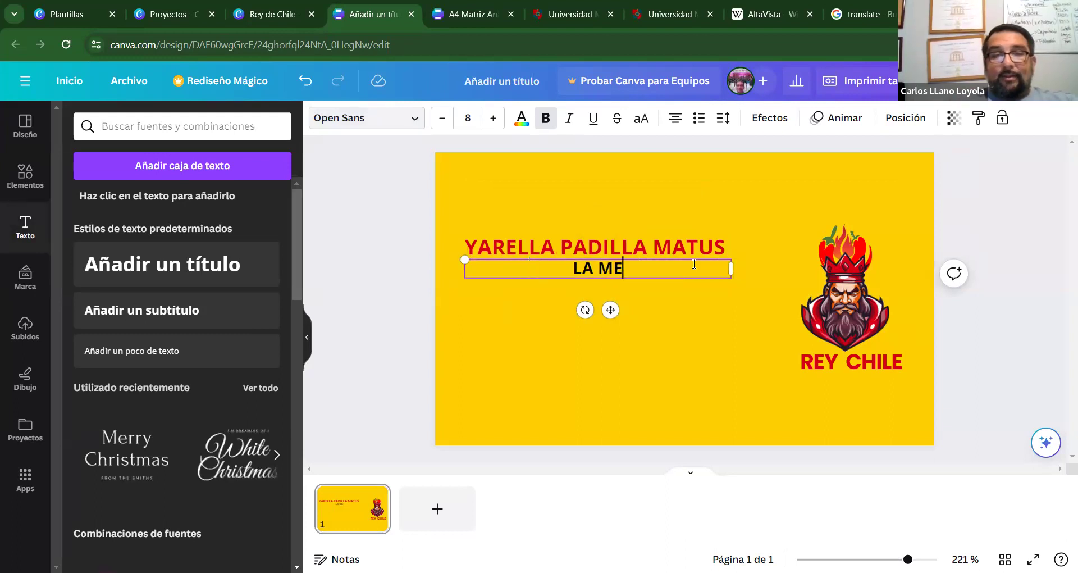
text(ROMERO)
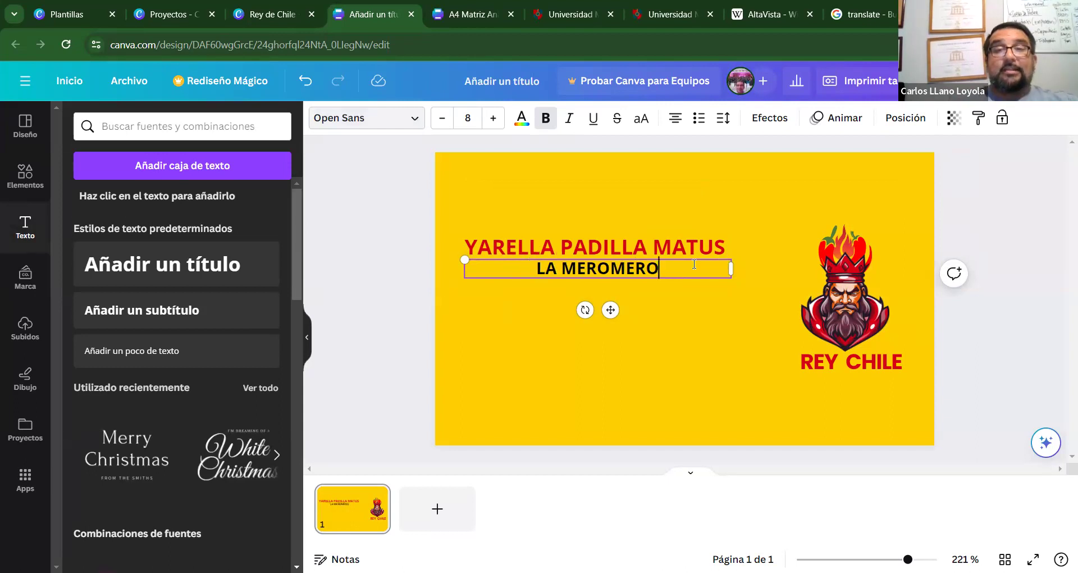
click(1017, 287)
Make the LA MEROMERO subtitle bold with the dark palette colour instead of red.
click(648, 270)
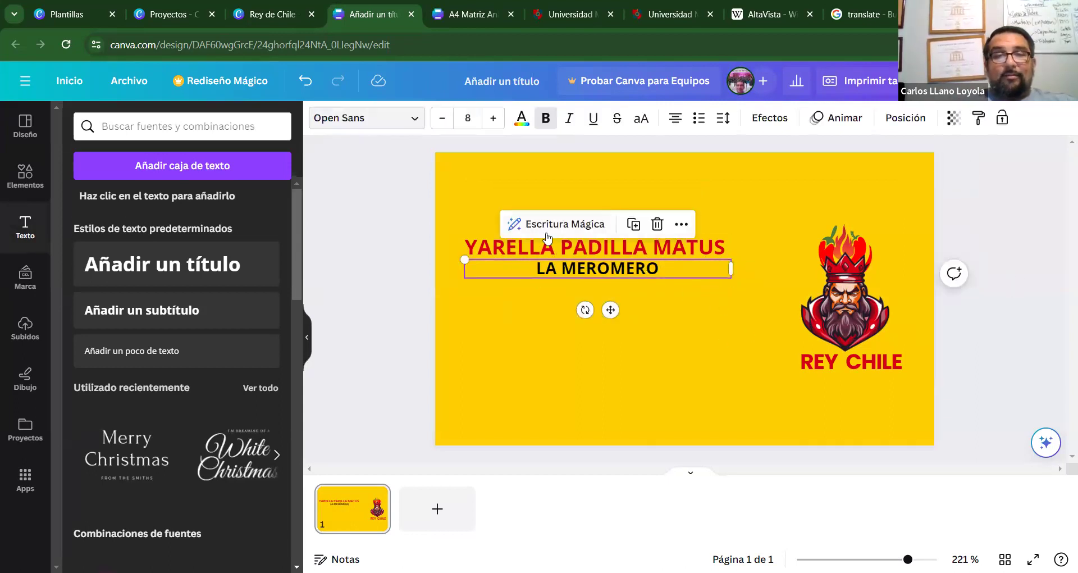
click(521, 119)
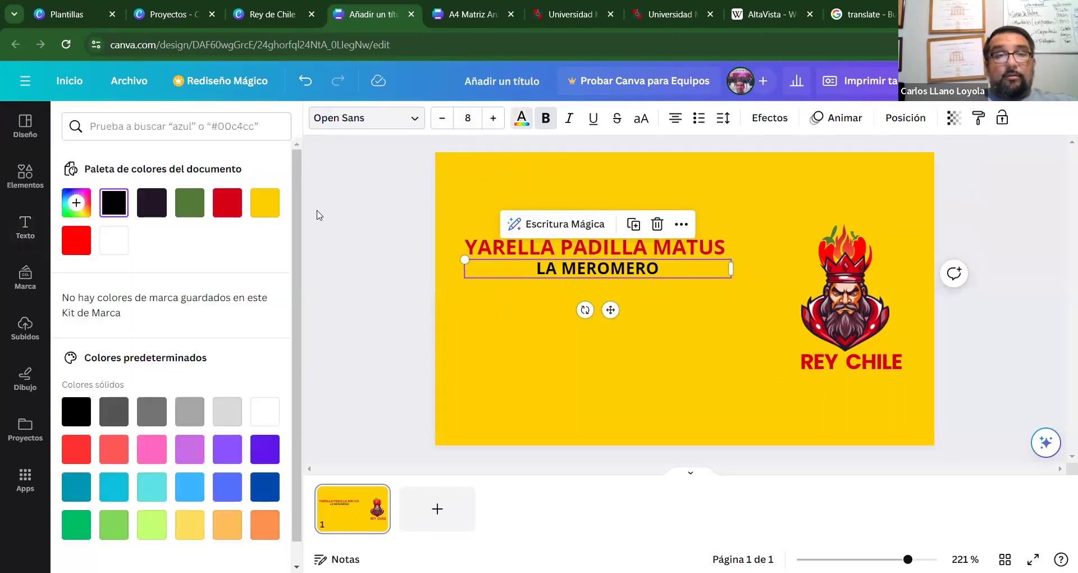
click(234, 213)
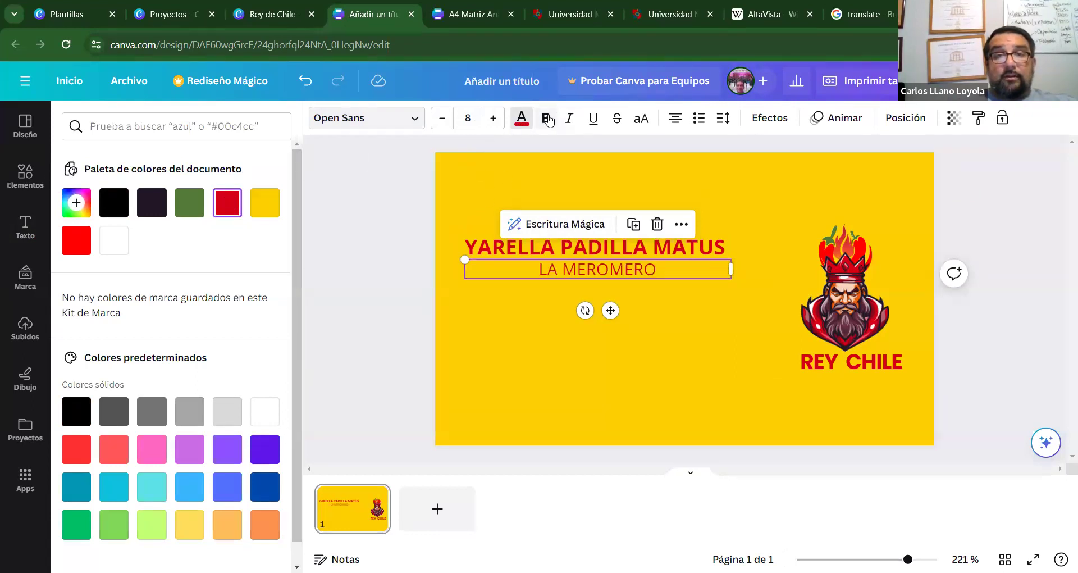
click(543, 119)
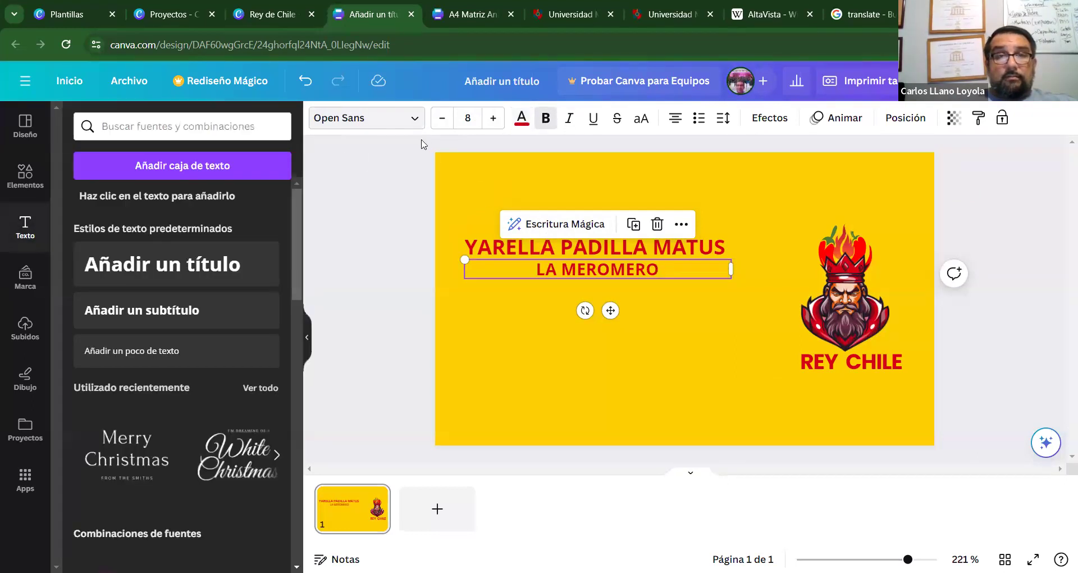
click(521, 119)
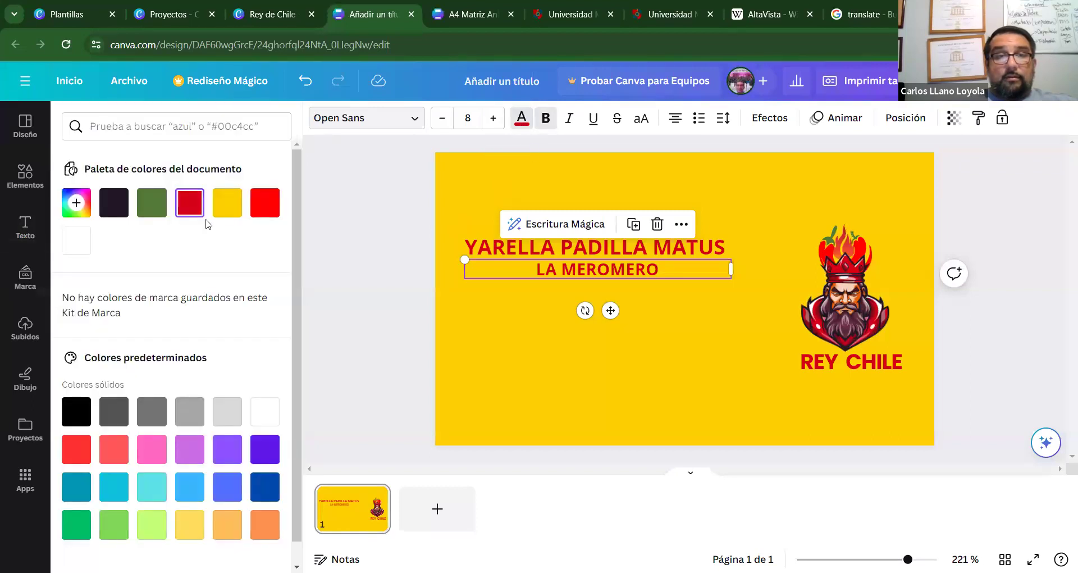
click(114, 202)
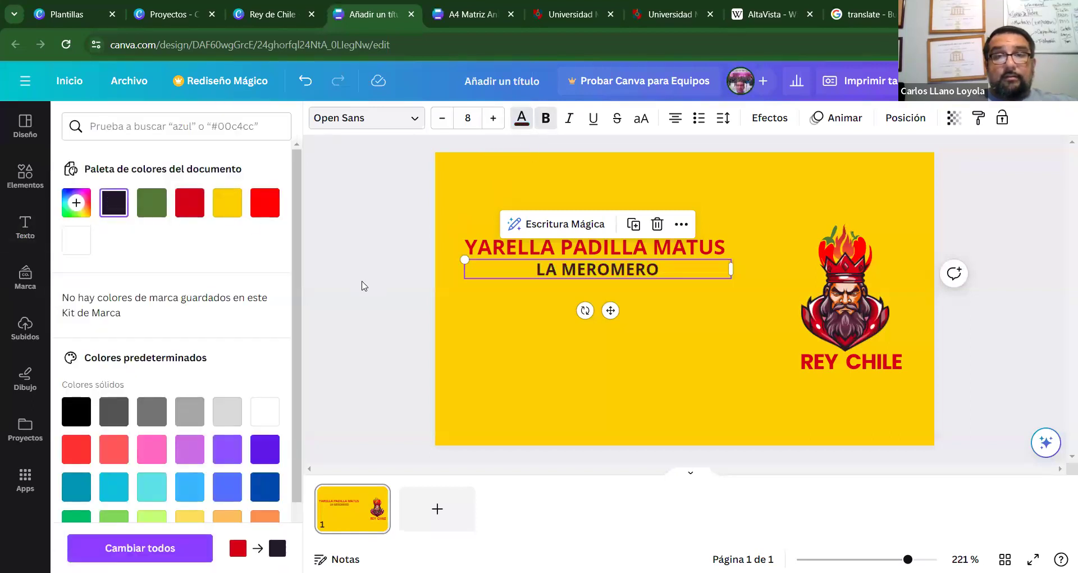
key(Escape)
Select and deselect the LA MEROMERO subtitle to check its look under the name.
click(390, 235)
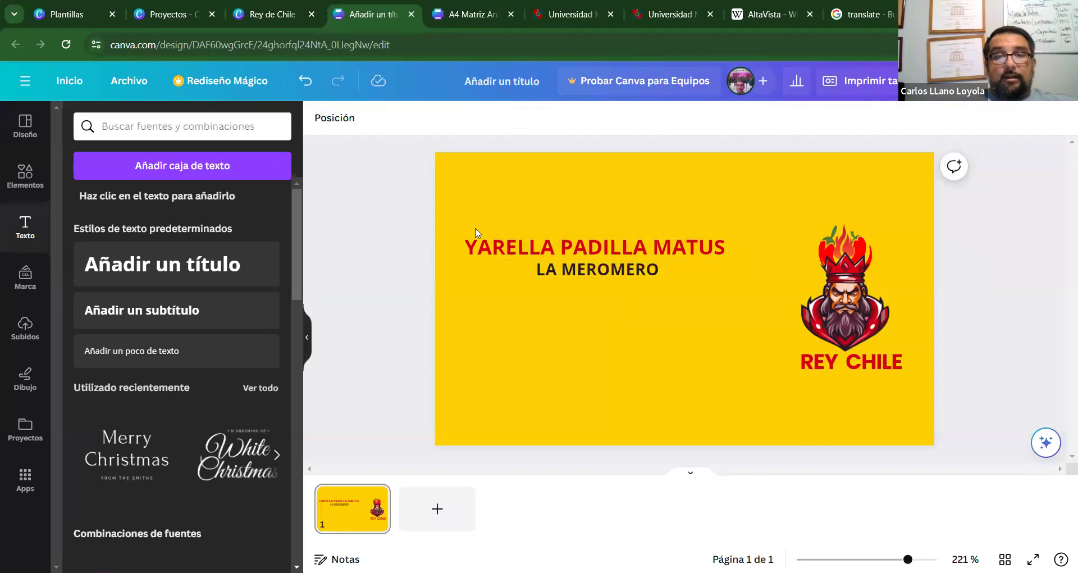
click(582, 279)
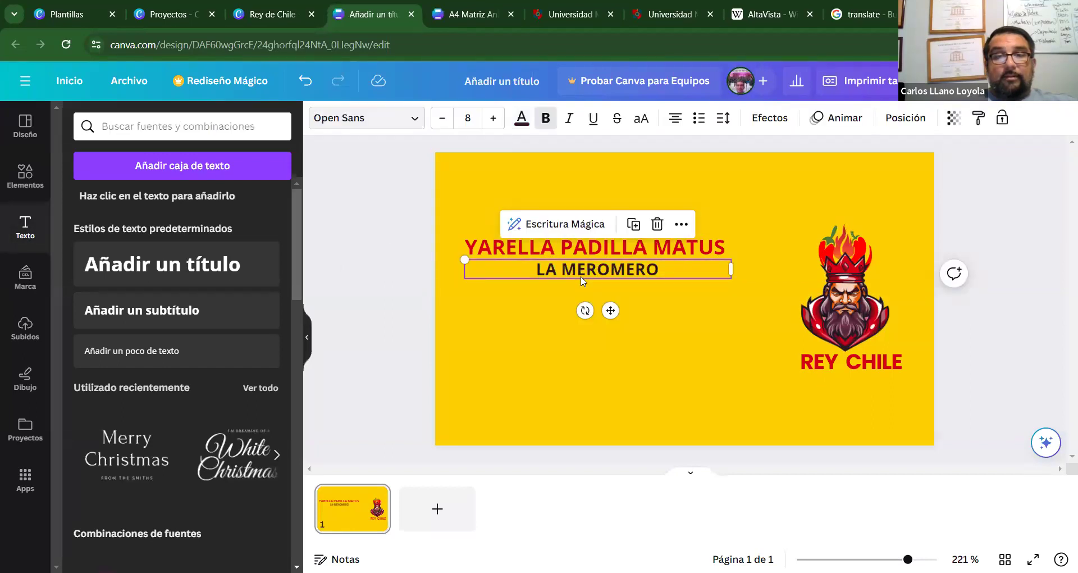
click(371, 222)
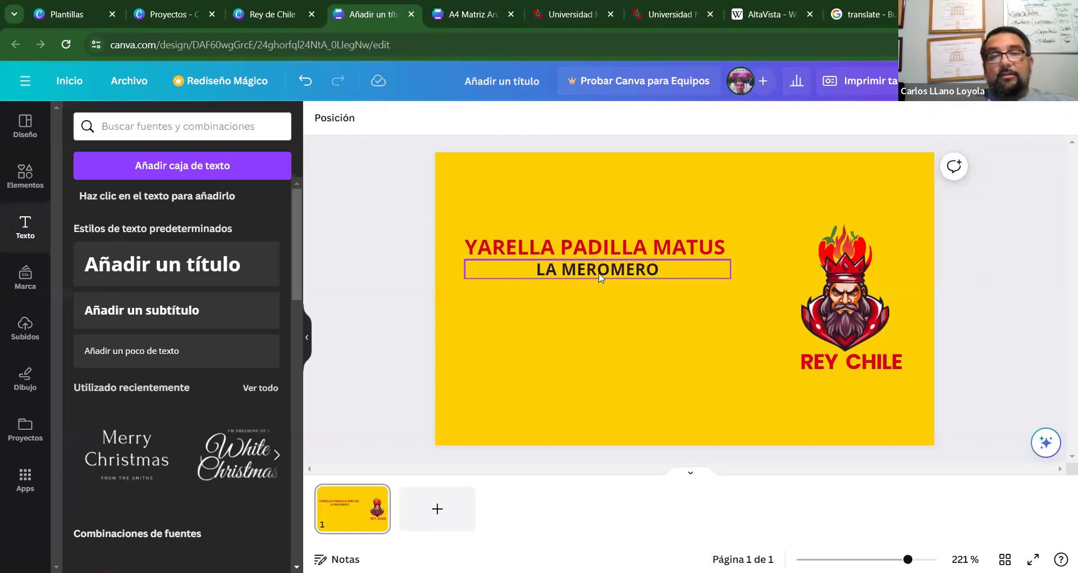
click(635, 274)
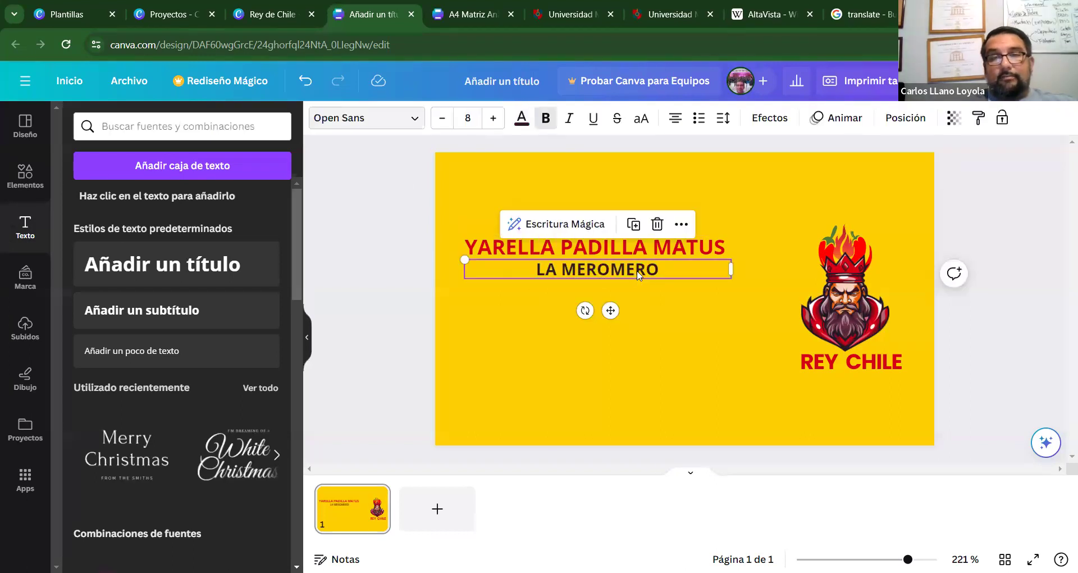
click(401, 244)
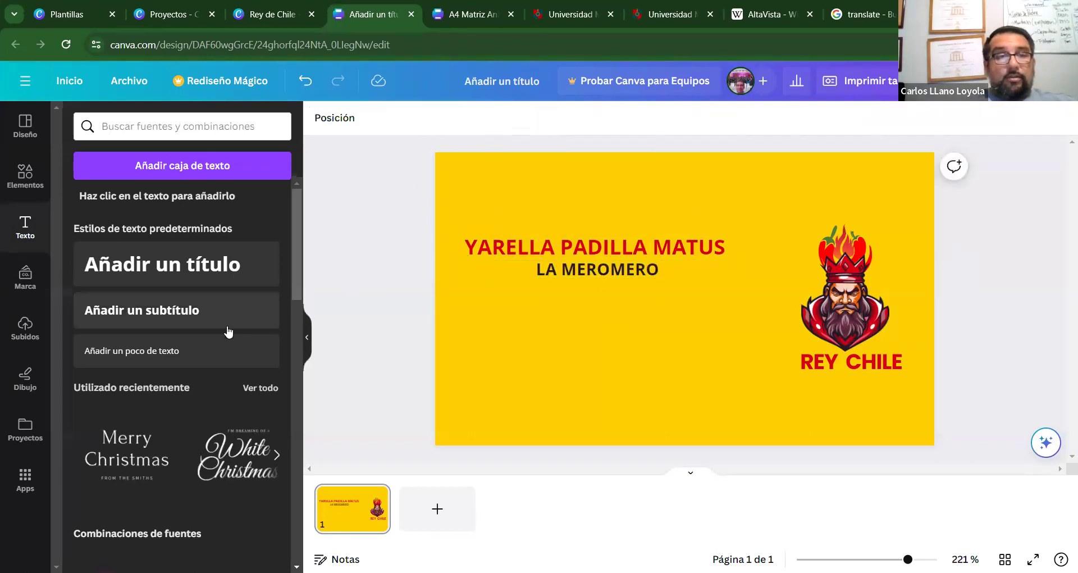
Add a small body text line with the contact's e-mail address below LA MEROMERO.
click(181, 354)
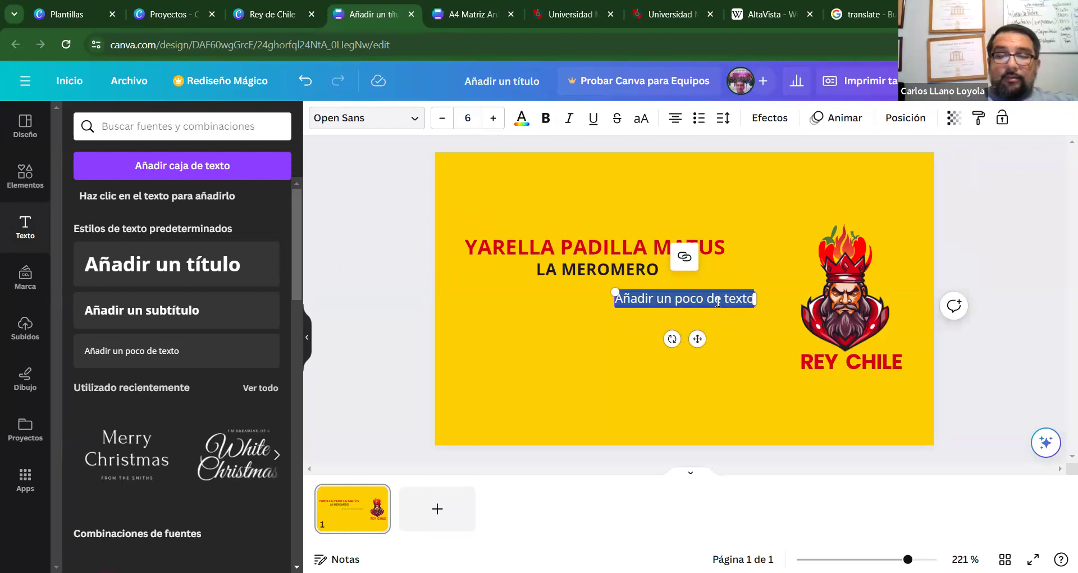
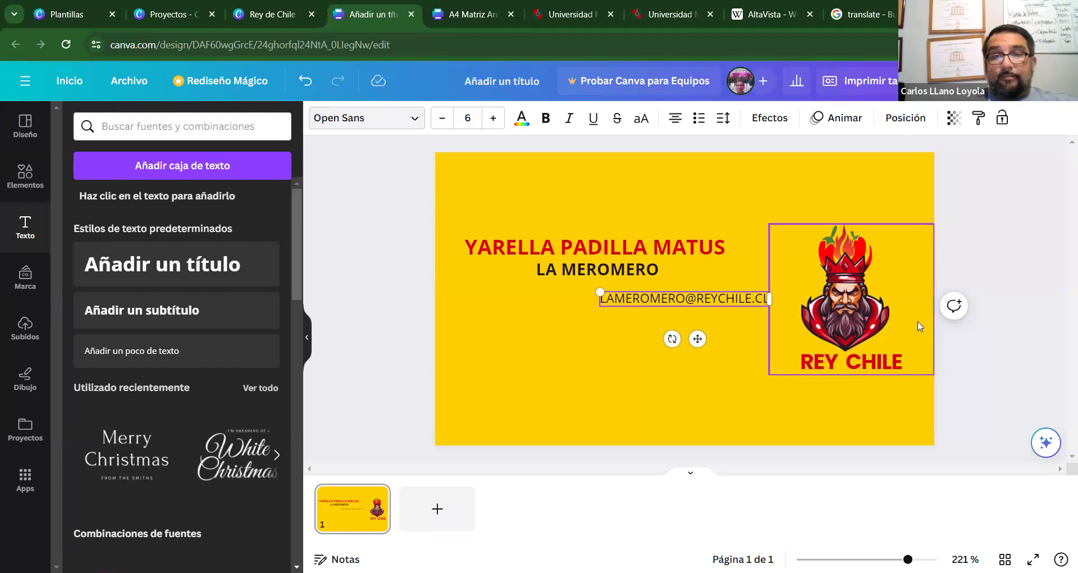
click(1020, 345)
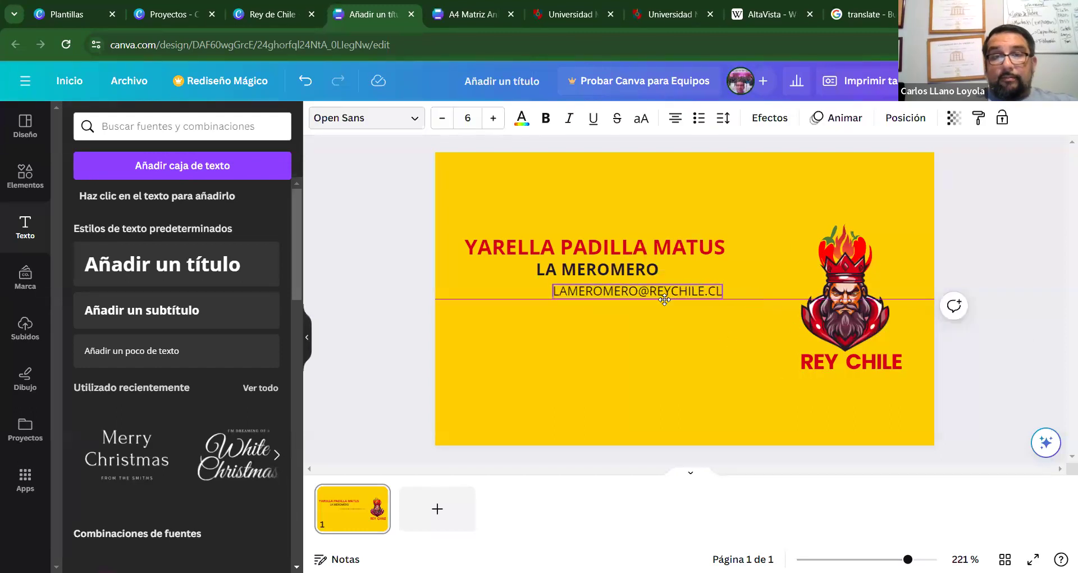
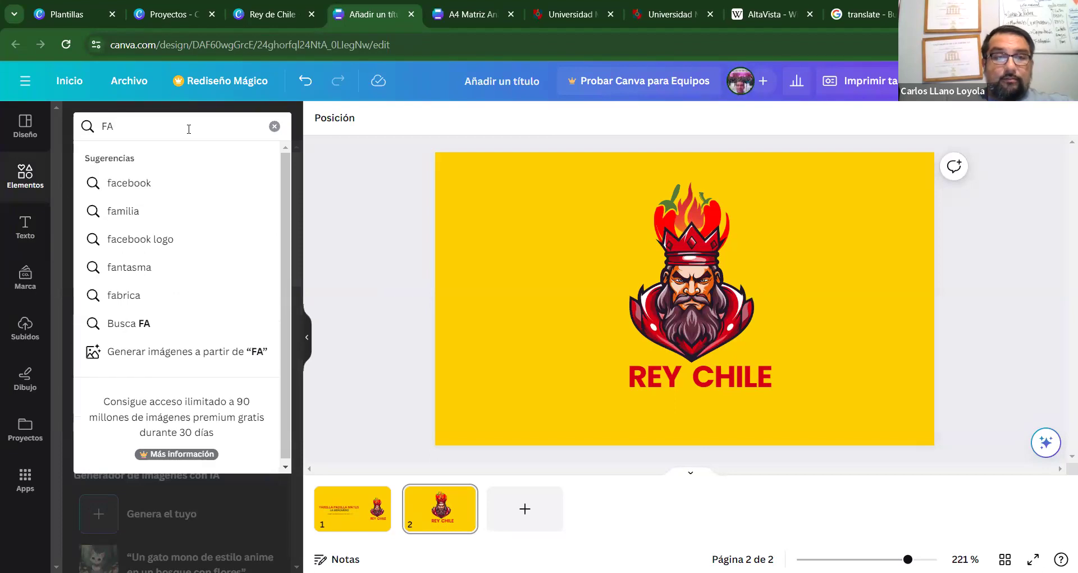
Search Elements for 'facebook logo' and show all graphic results.
click(168, 182)
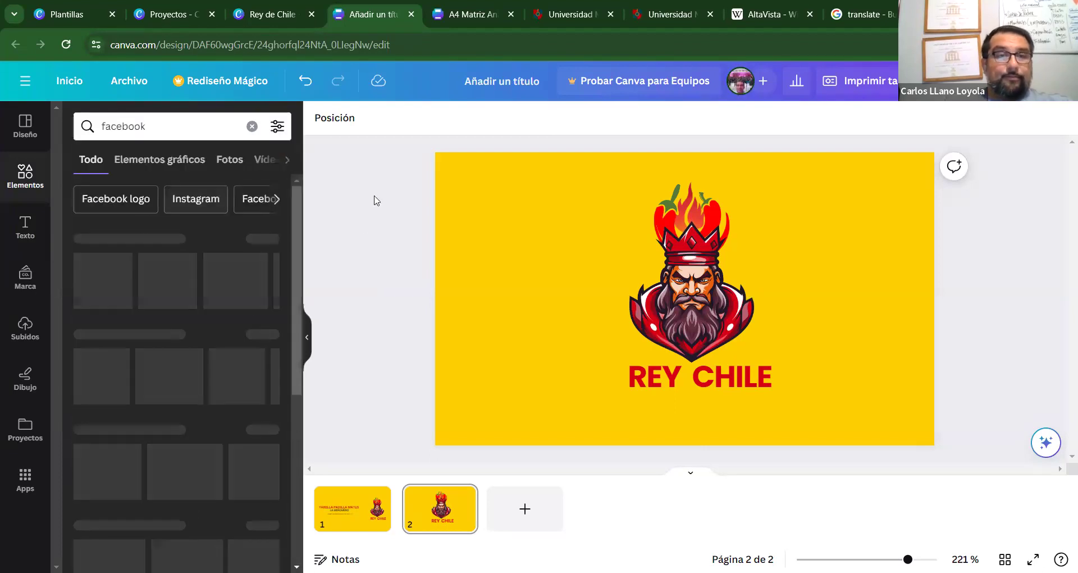
drag(295, 231, 300, 168)
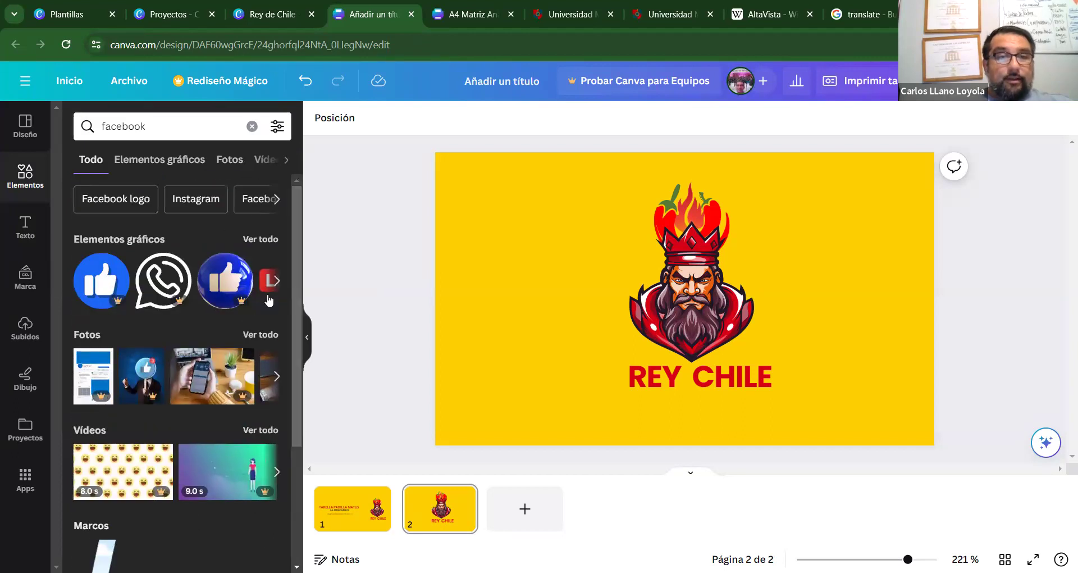
click(176, 133)
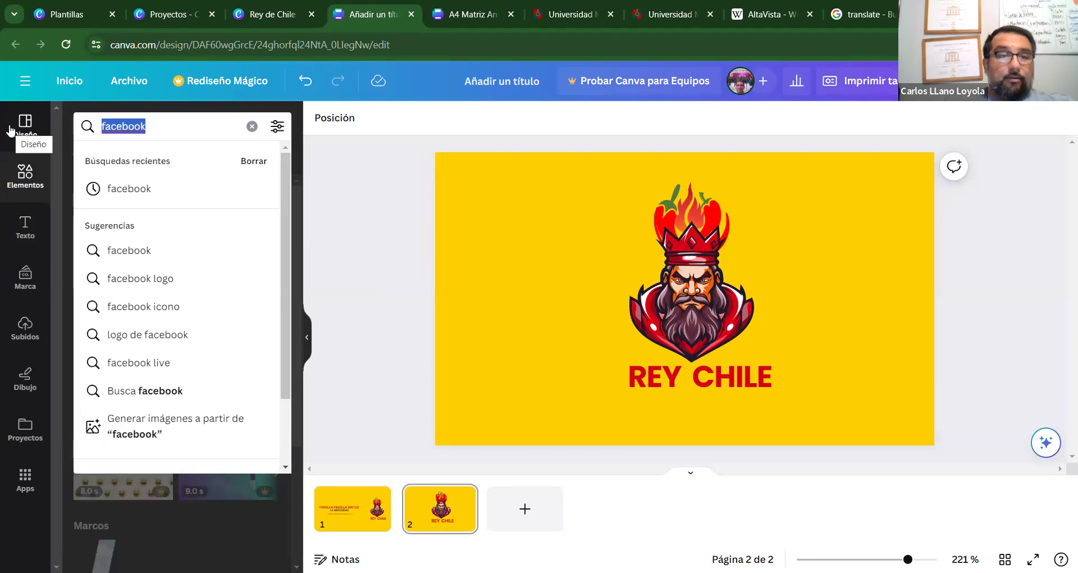
click(168, 286)
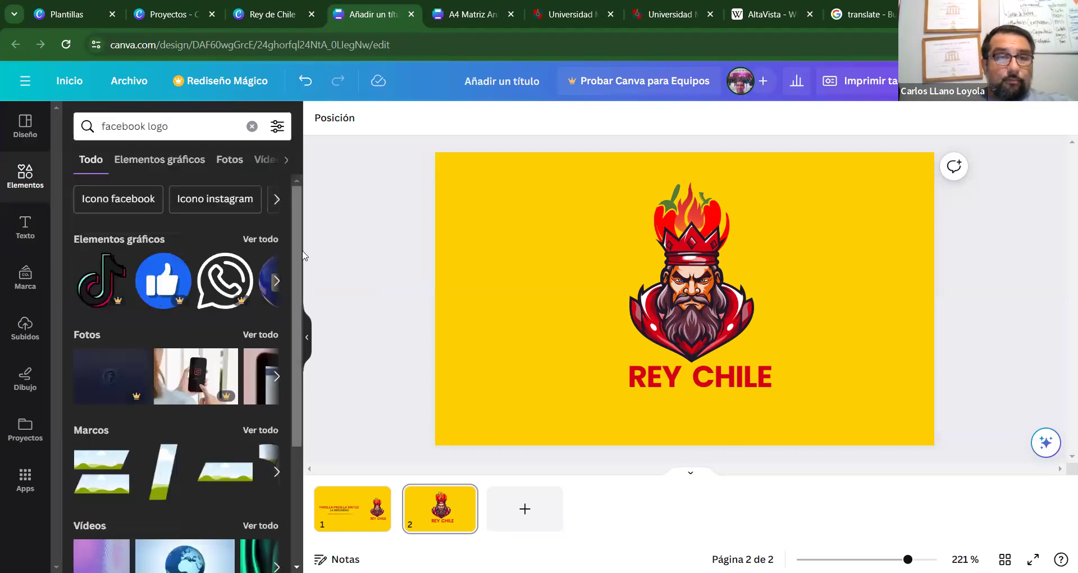
click(277, 284)
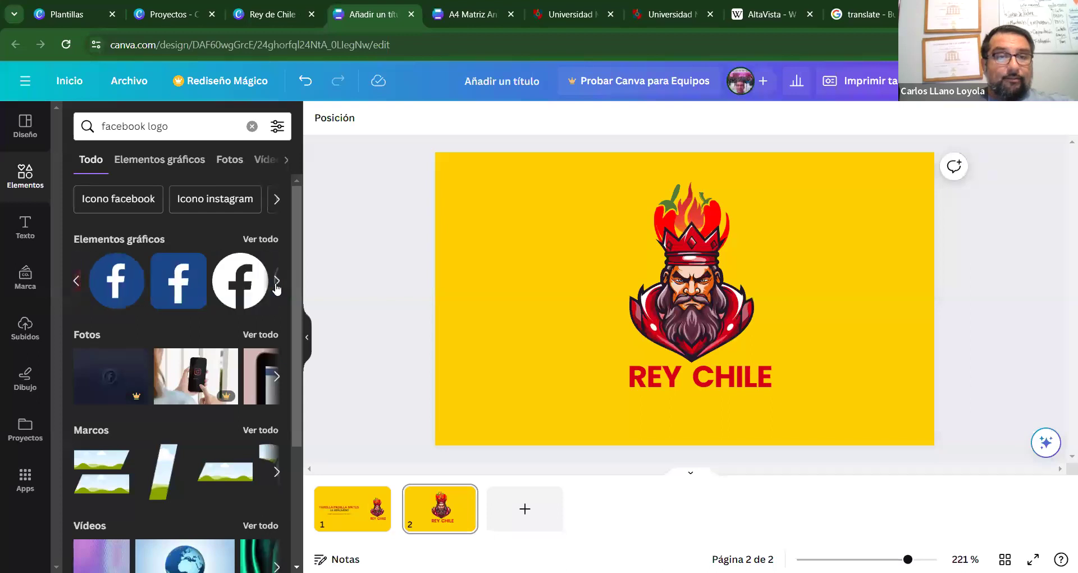
click(270, 240)
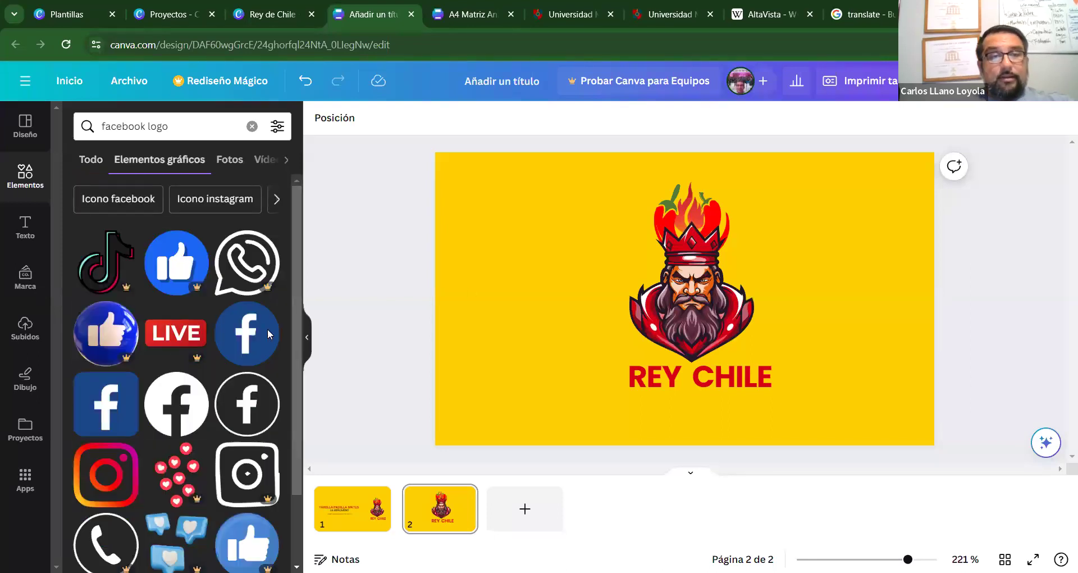
scroll(295, 247, down, 1)
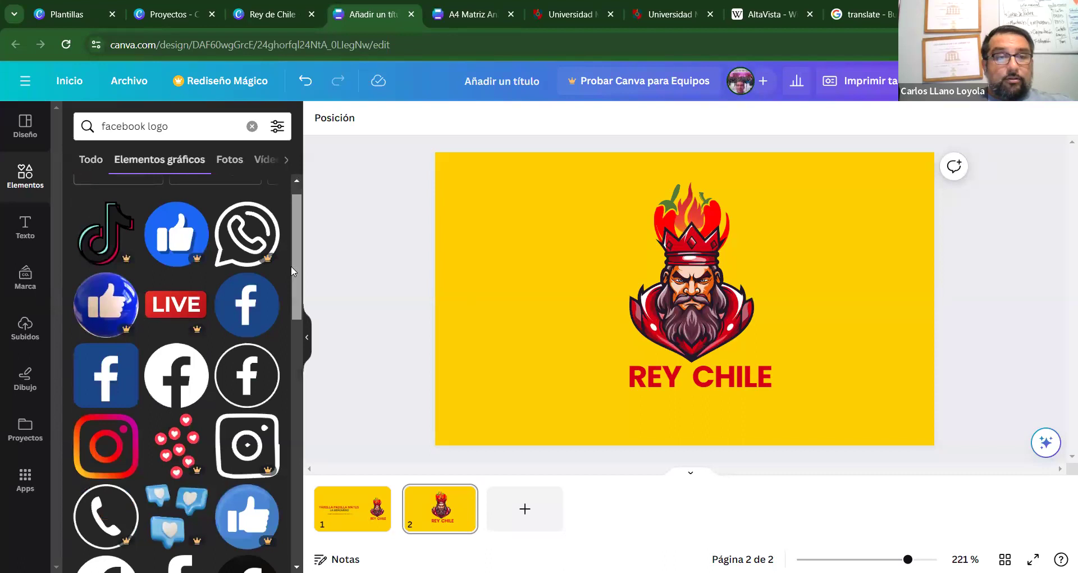
Place a small blue Facebook circle under REY CHILE and add a large Instagram icon.
click(254, 305)
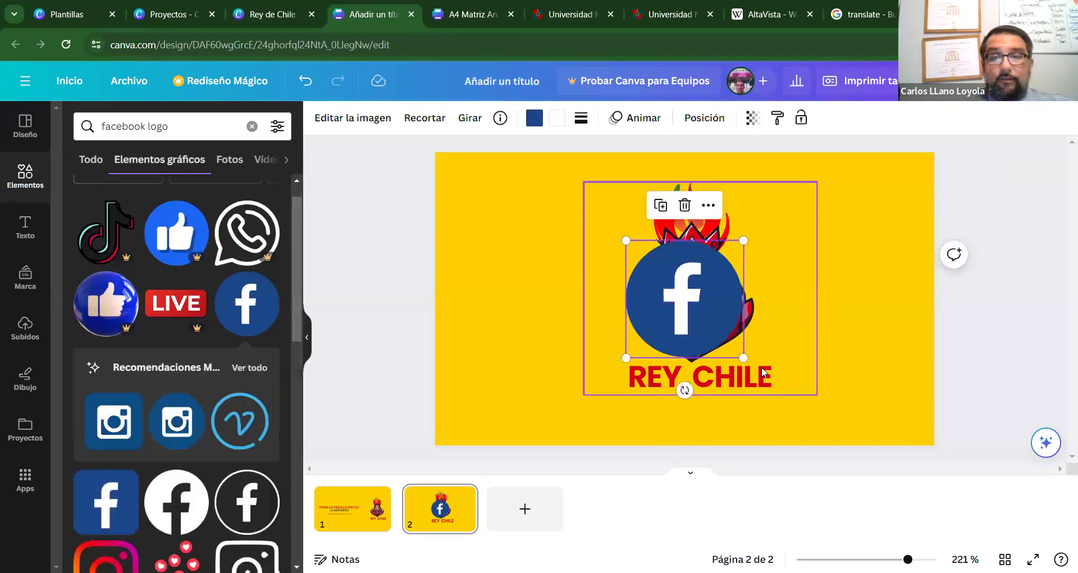
drag(742, 356, 648, 430)
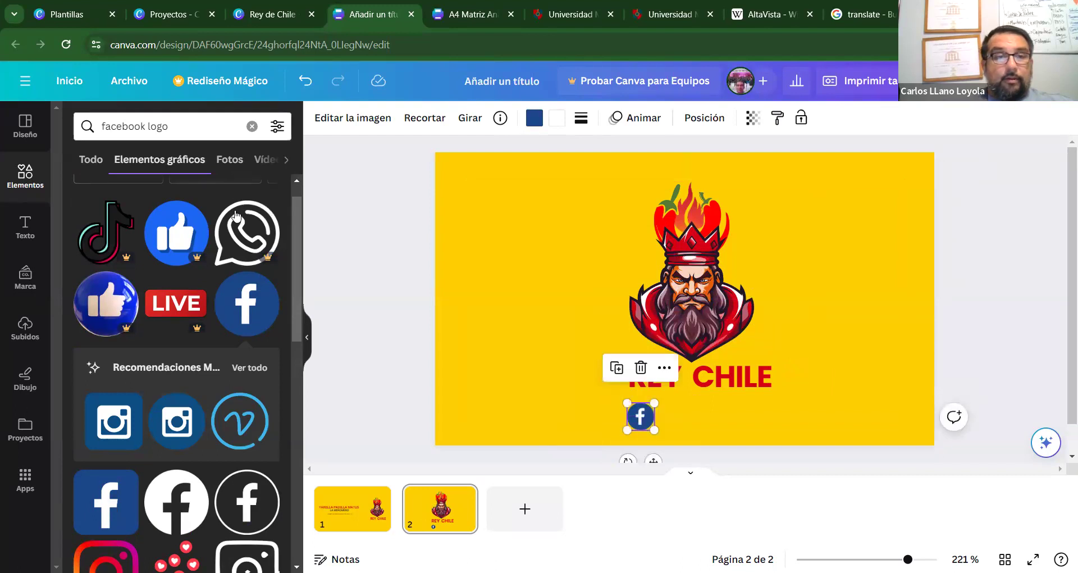
drag(292, 316, 293, 373)
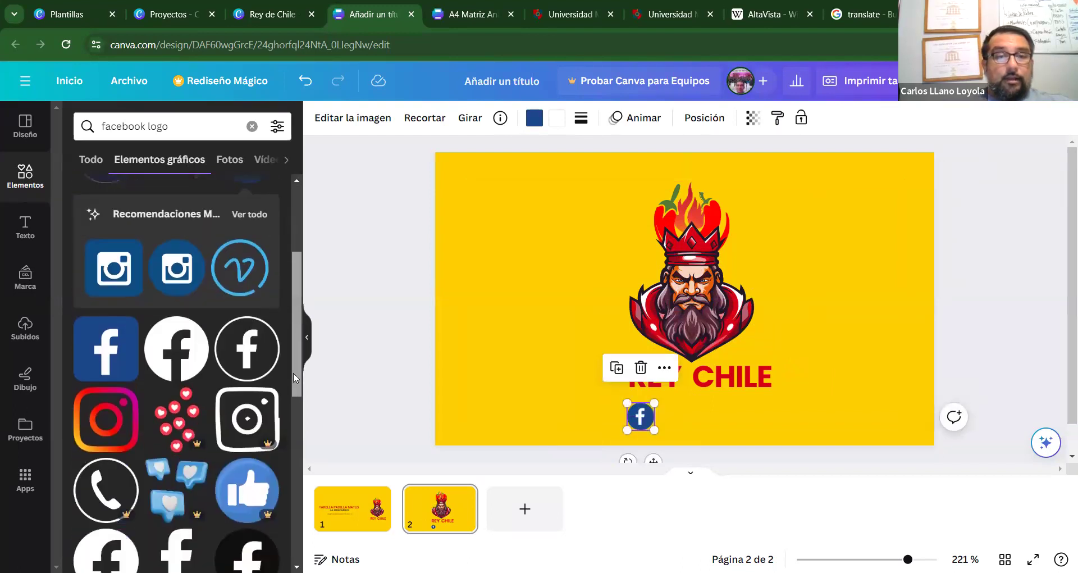
click(113, 427)
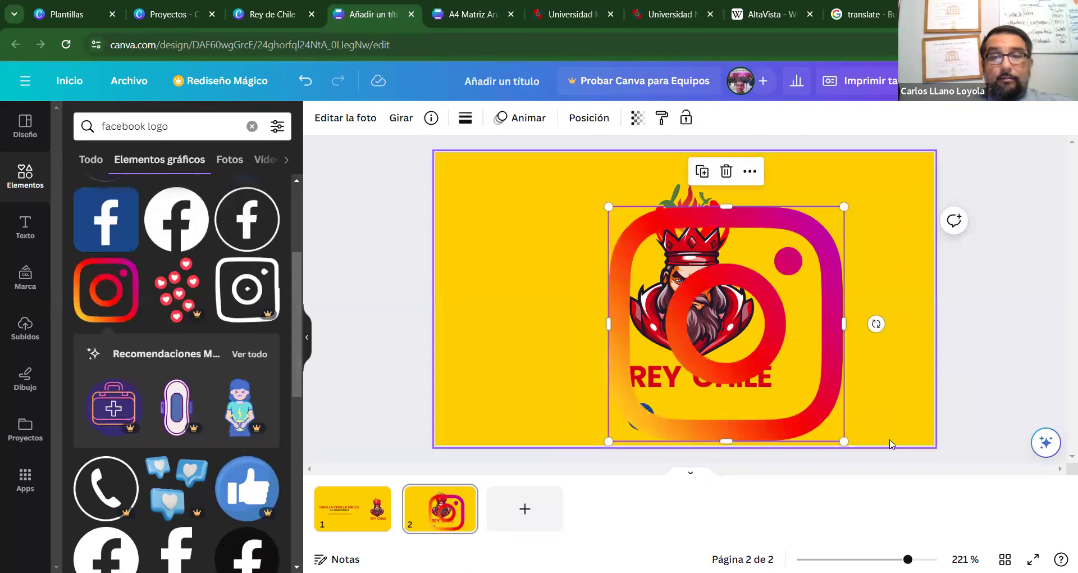
Shrink the Instagram icon to badge size beside the Facebook icon and deselect it.
drag(845, 207, 682, 422)
click(401, 349)
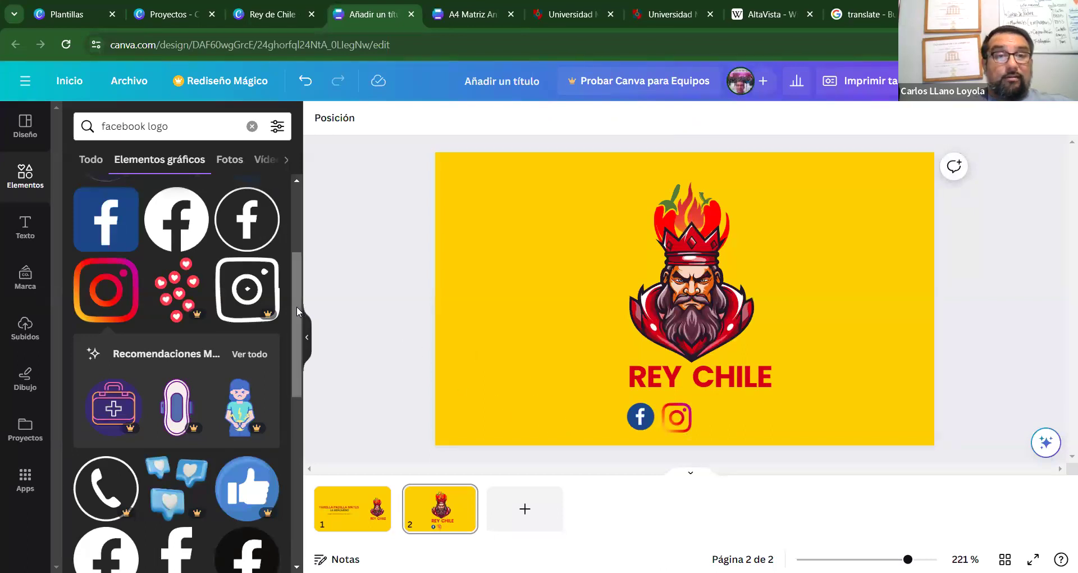
scroll(297, 305, up, 4)
scroll(303, 336, down, 5)
scroll(307, 364, down, 4)
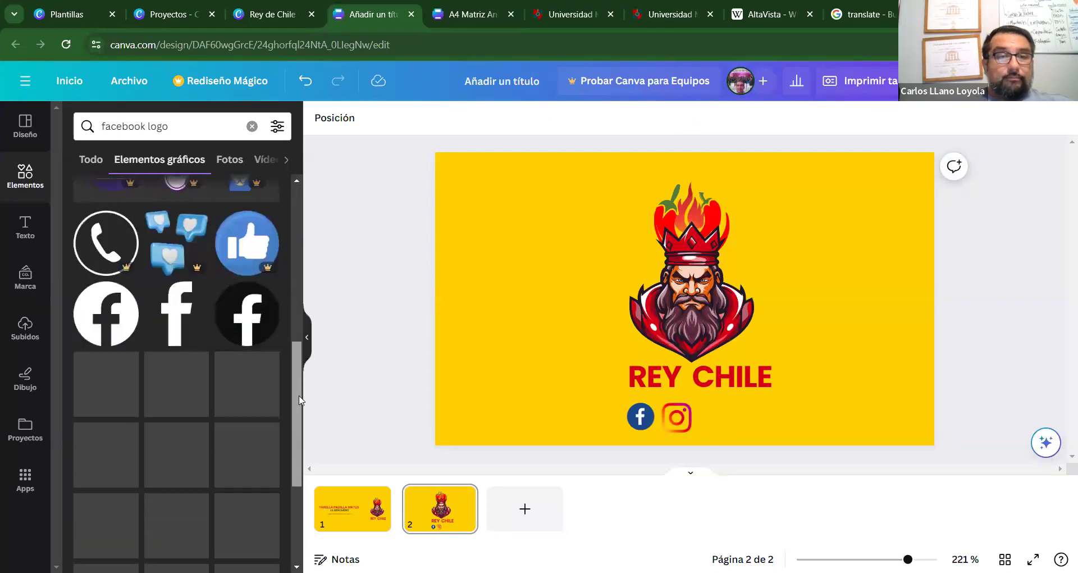
scroll(299, 400, down, 4)
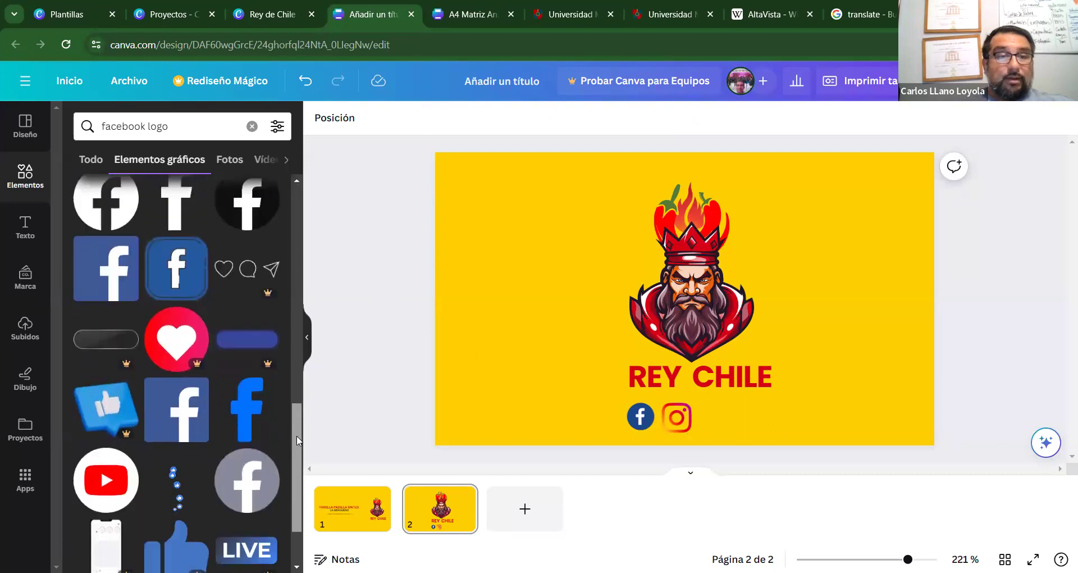
scroll(296, 480, down, 5)
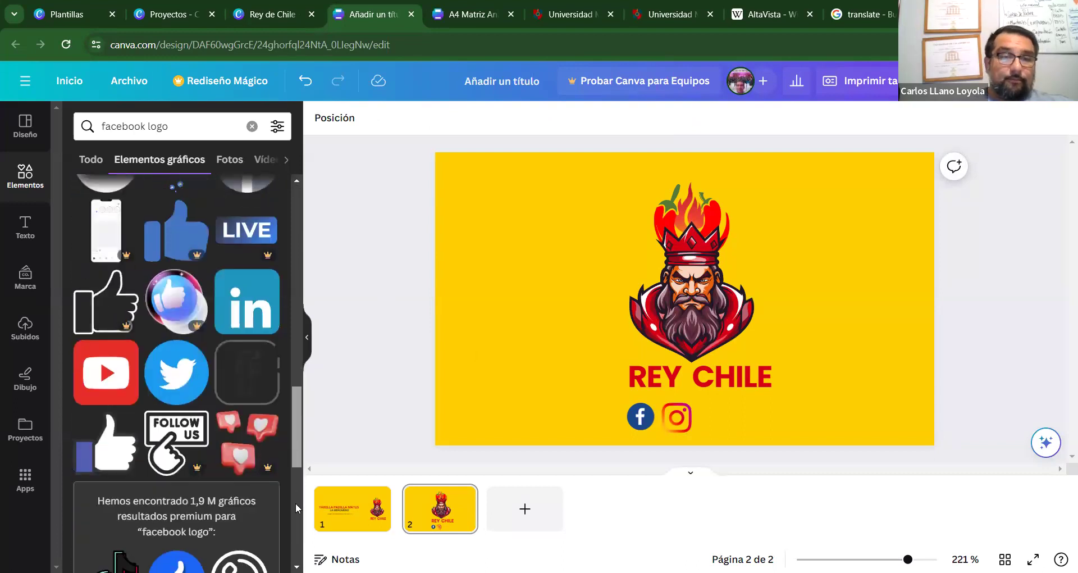
scroll(297, 528, down, 4)
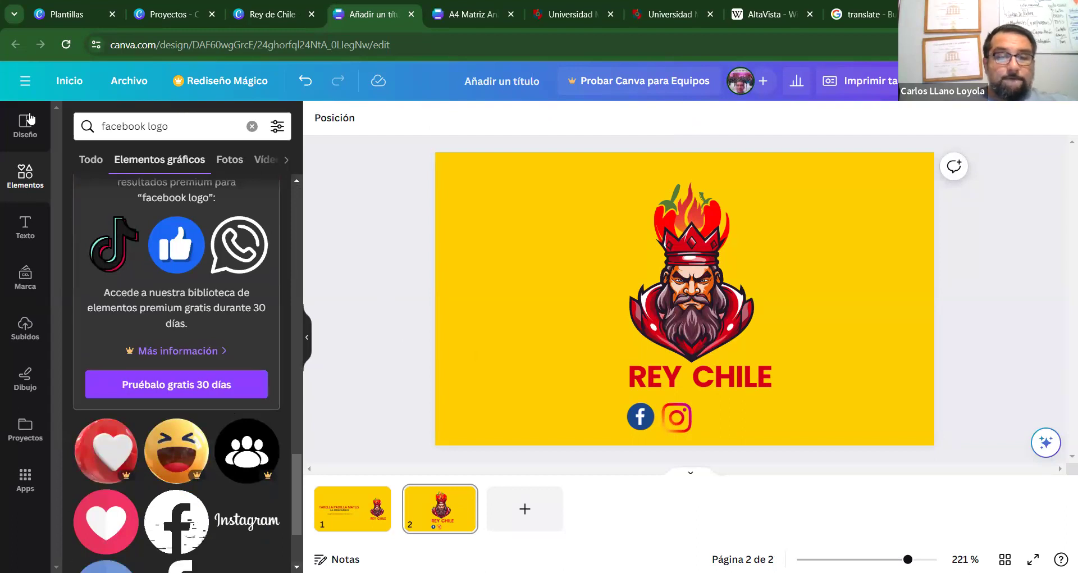
Search graphics for 'WHATS' and scroll through the WhatsApp logo results.
key(ctrl+a)
text(WHATS)
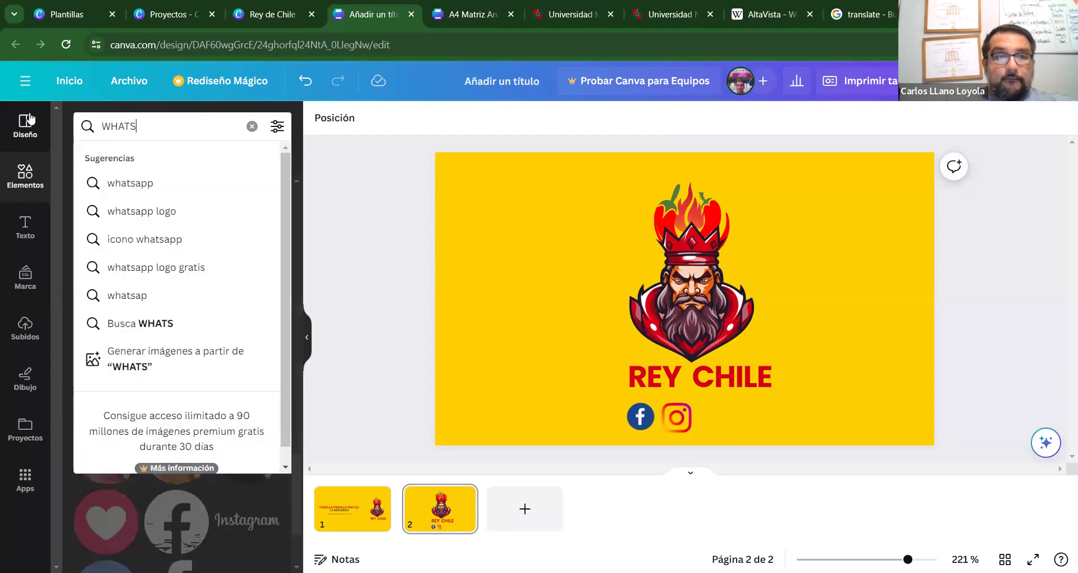
click(154, 216)
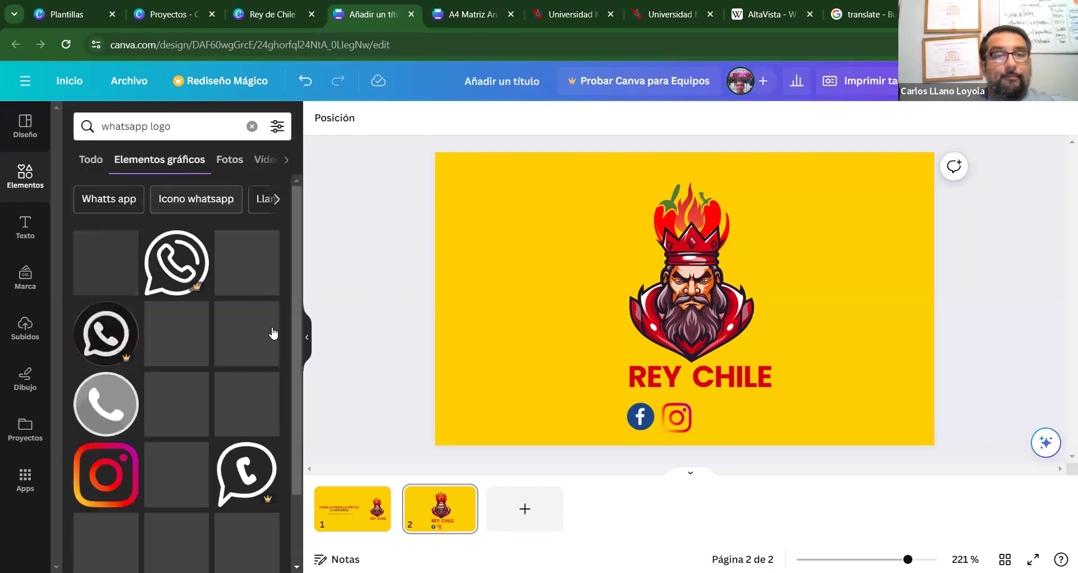
drag(295, 252, 302, 442)
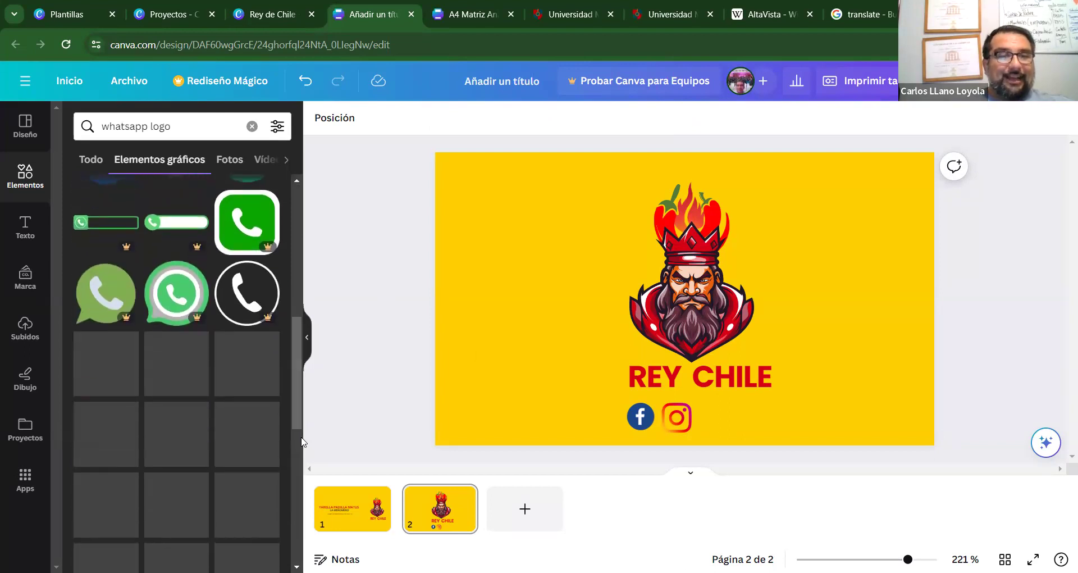
drag(299, 404, 292, 472)
scroll(292, 467, down, 5)
scroll(294, 457, down, 5)
scroll(300, 507, down, 5)
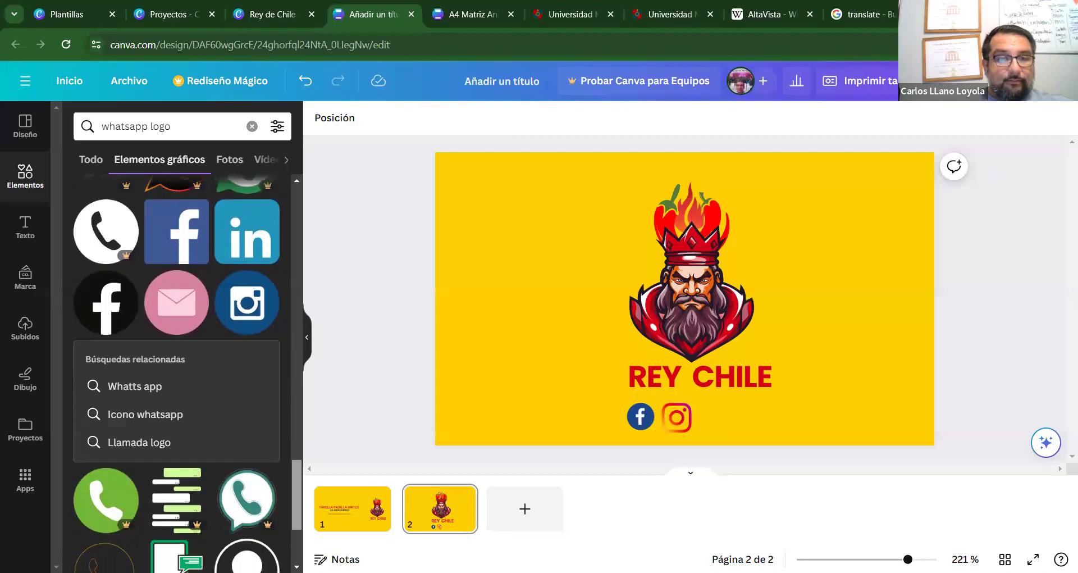
scroll(295, 482, down, 5)
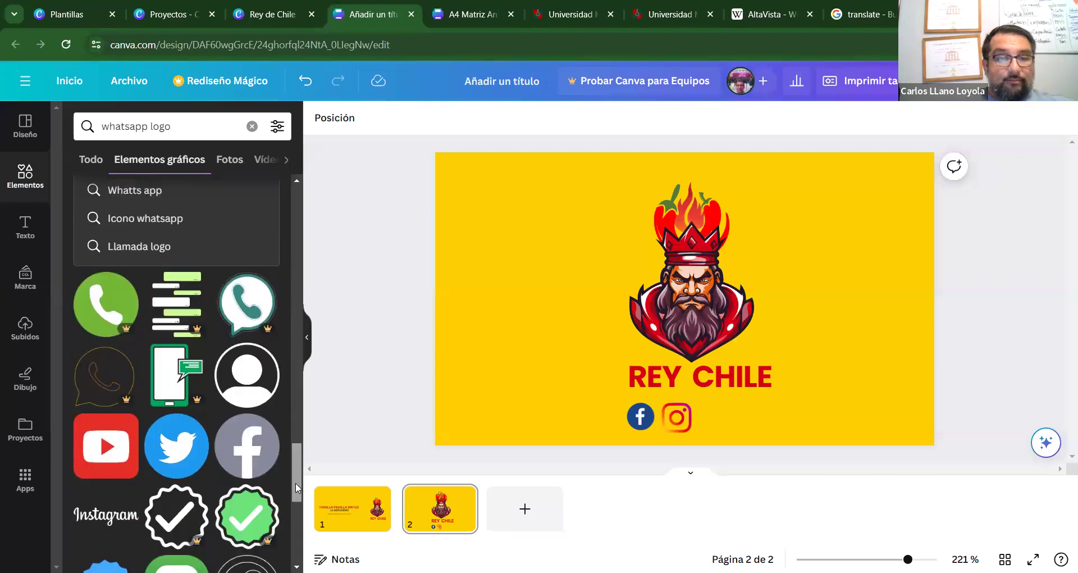
scroll(296, 483, down, 2)
drag(295, 495, 294, 197)
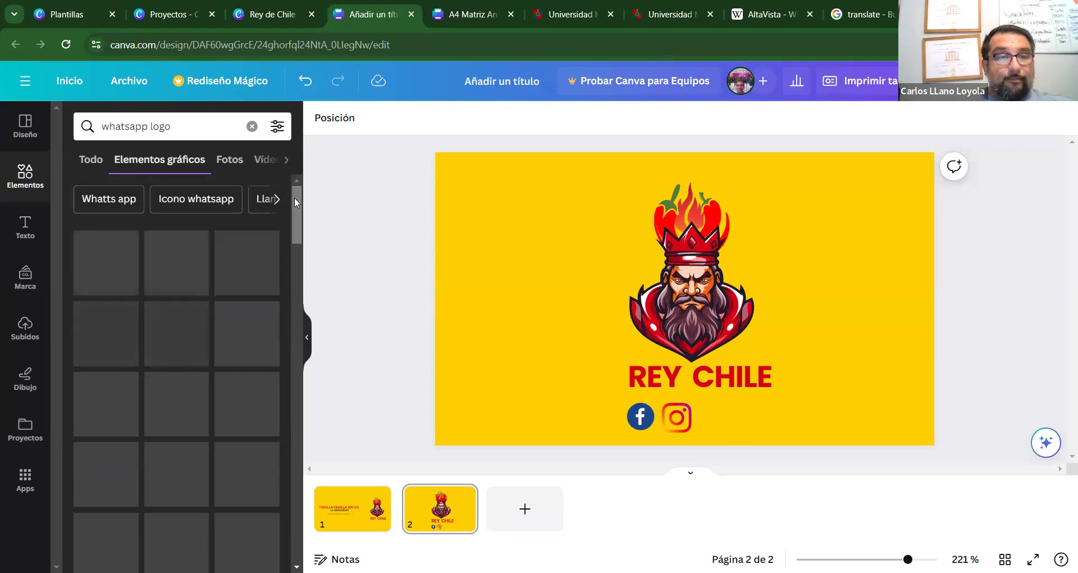
Compare the 'Whatts app' and 'Whatsapp logo' suggestion results.
click(119, 200)
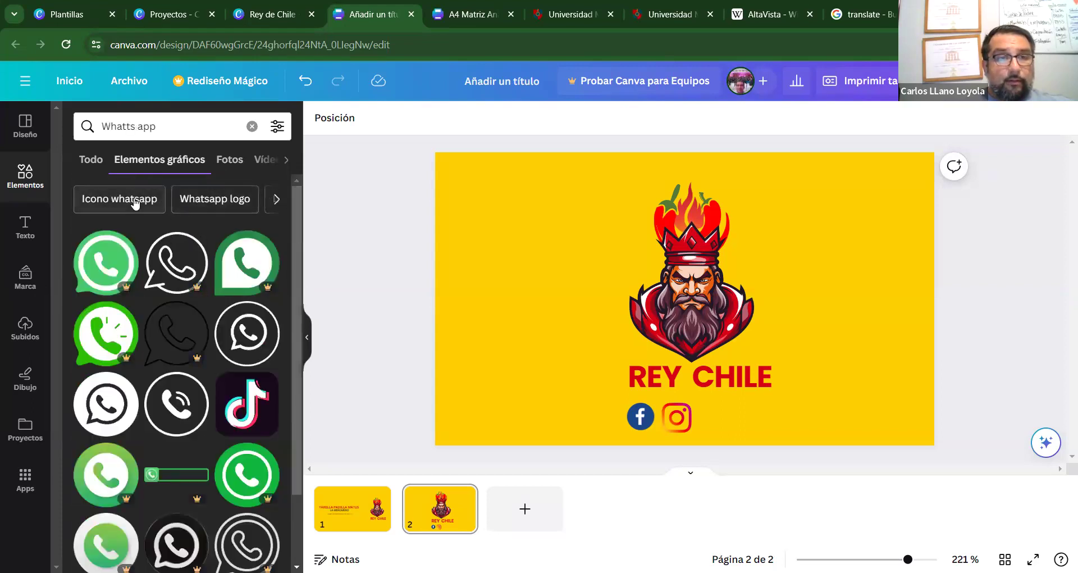
click(209, 200)
scroll(299, 276, down, 2)
drag(299, 275, 301, 443)
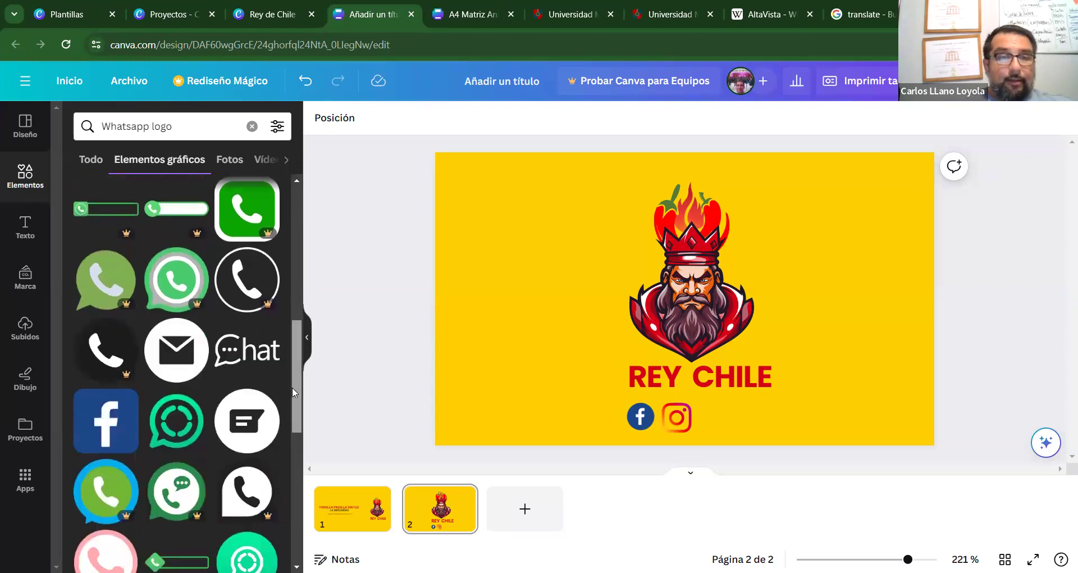
scroll(292, 387, down, 2)
drag(291, 396, 303, 224)
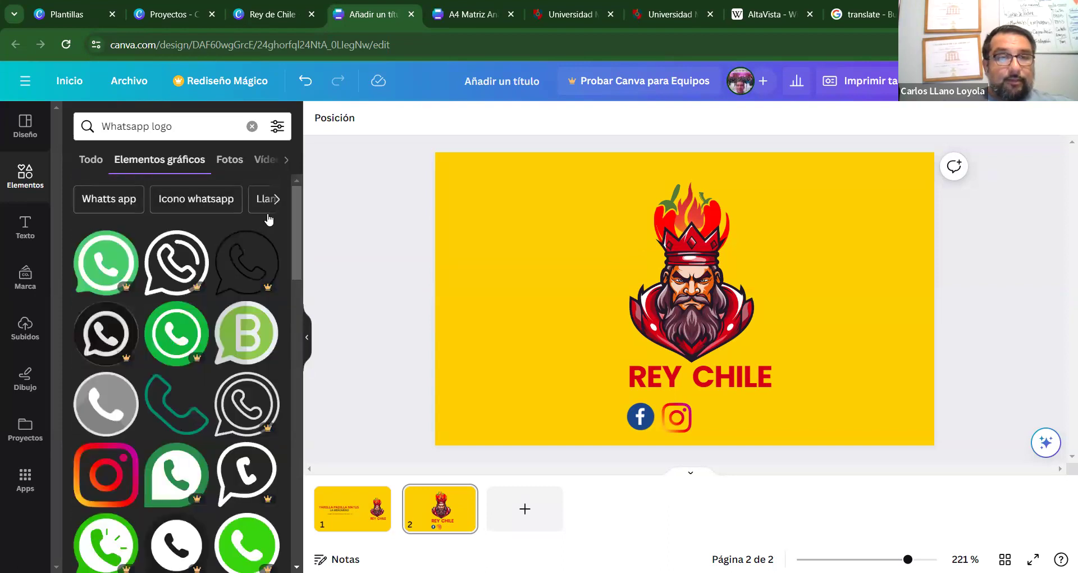
Browse the 'Icono whatsapp' and 'Whatsapp' results, ending in the search box.
click(114, 197)
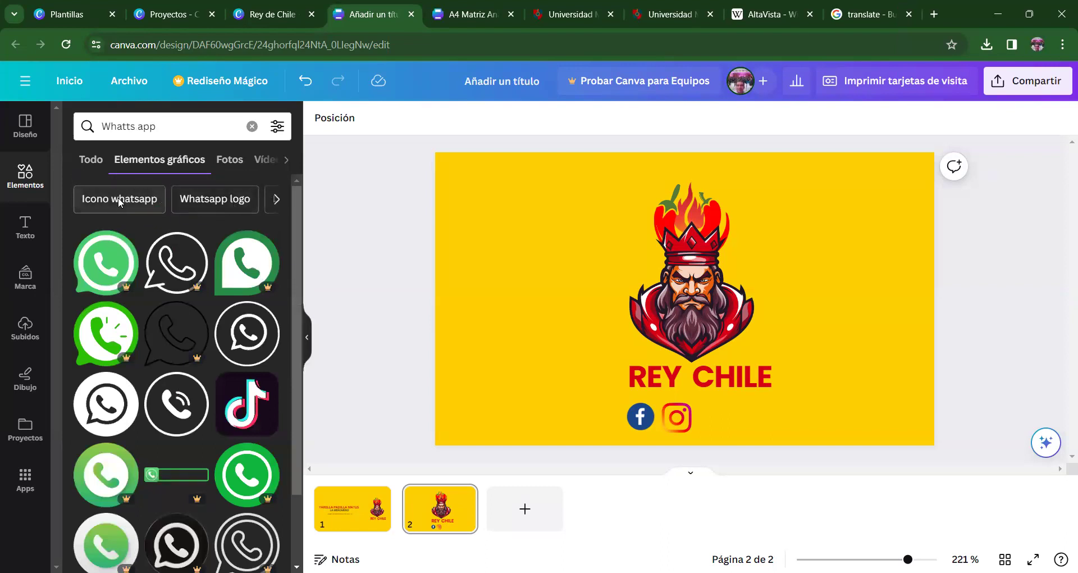
click(120, 202)
drag(296, 234, 312, 464)
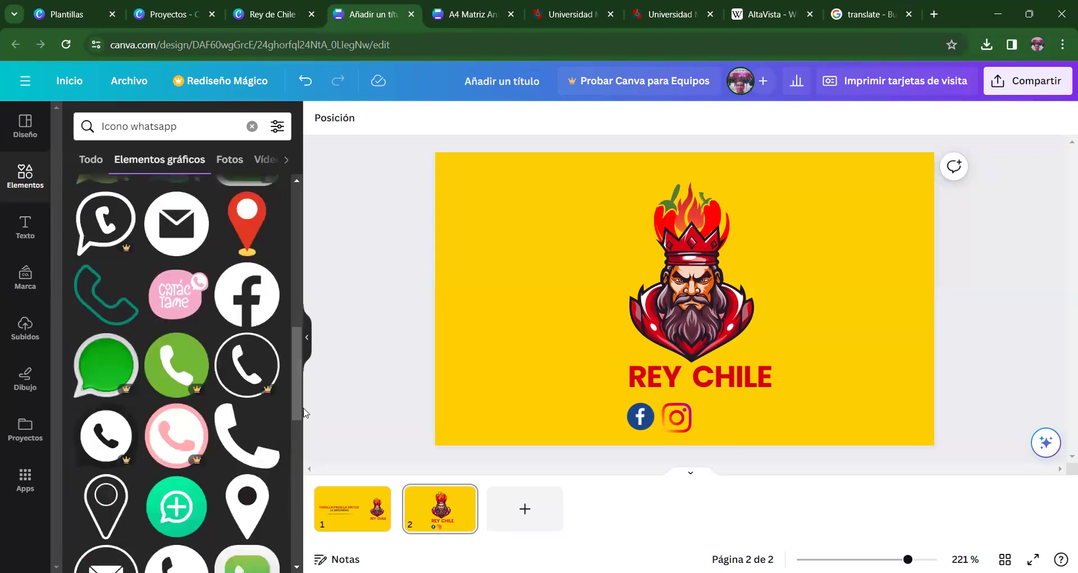
drag(294, 406, 309, 568)
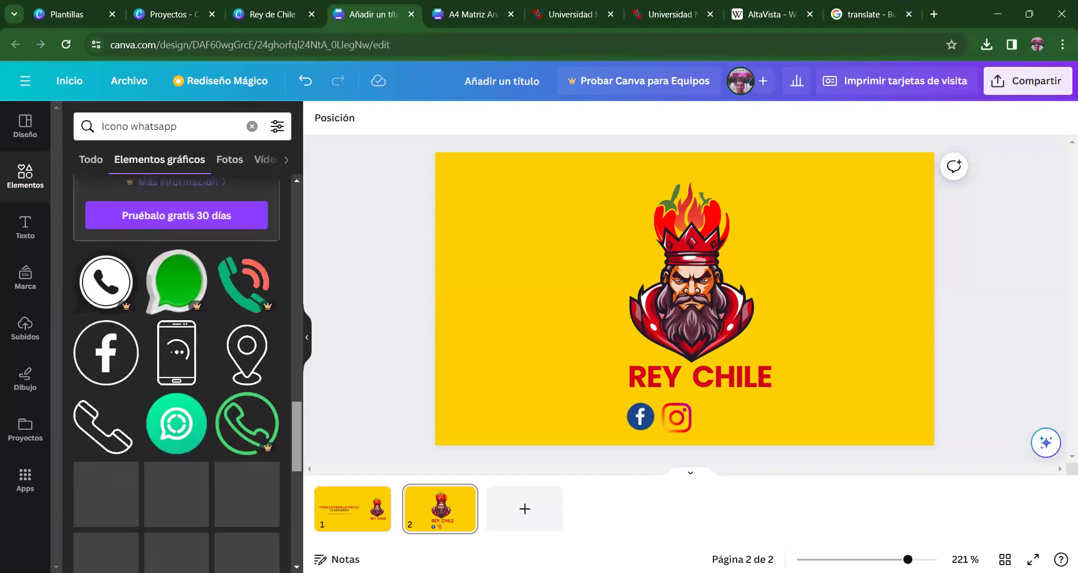
scroll(177, 371, down, 5)
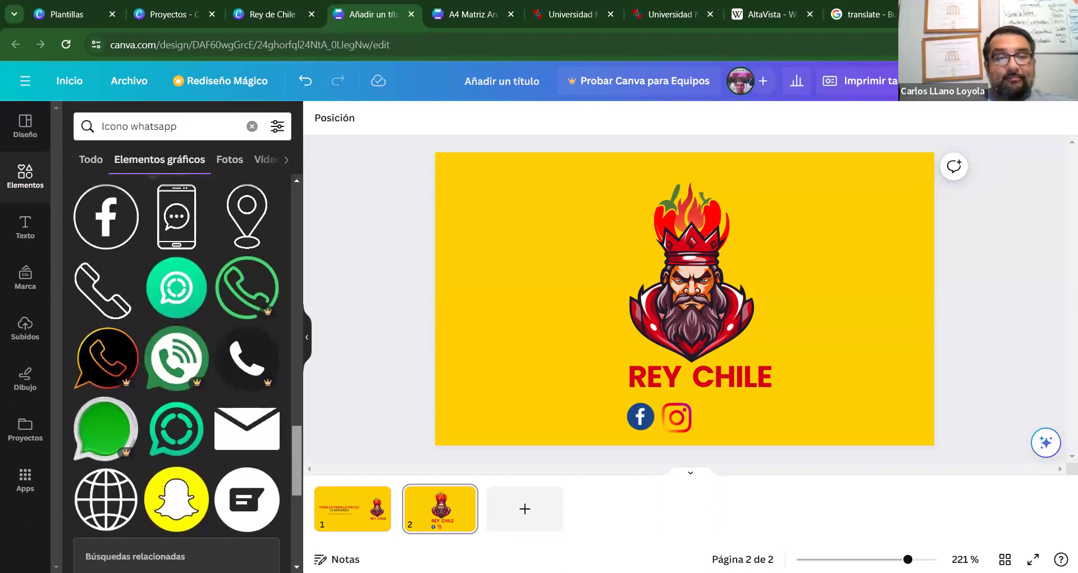
scroll(176, 371, down, 2)
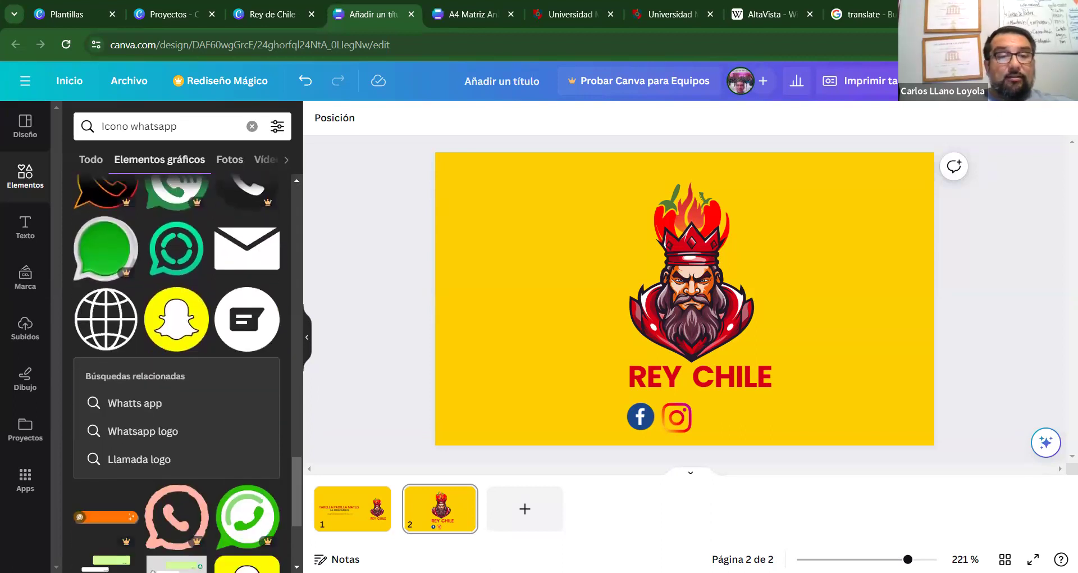
scroll(300, 511, down, 3)
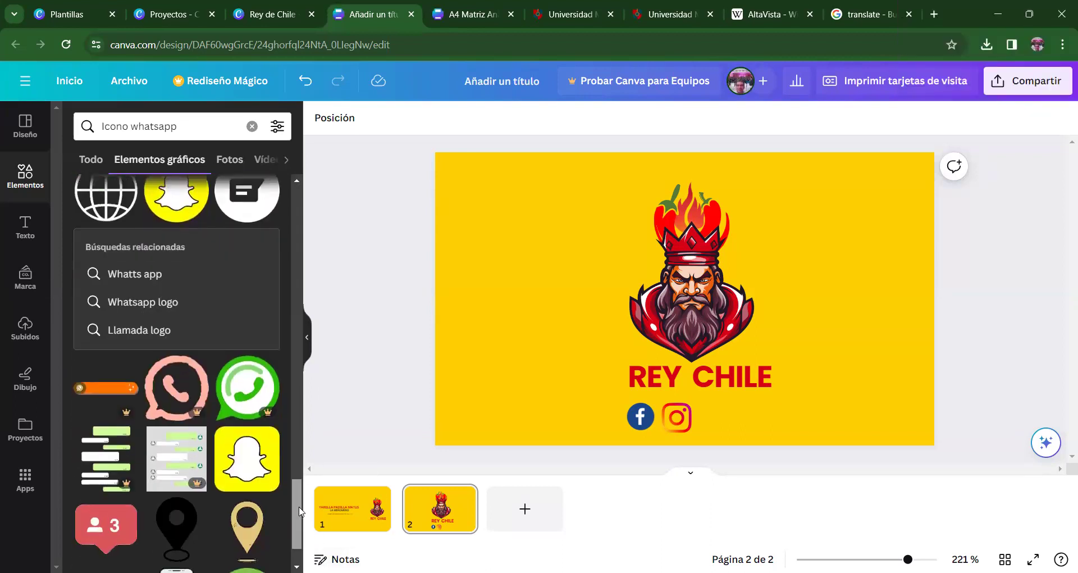
scroll(300, 511, down, 10)
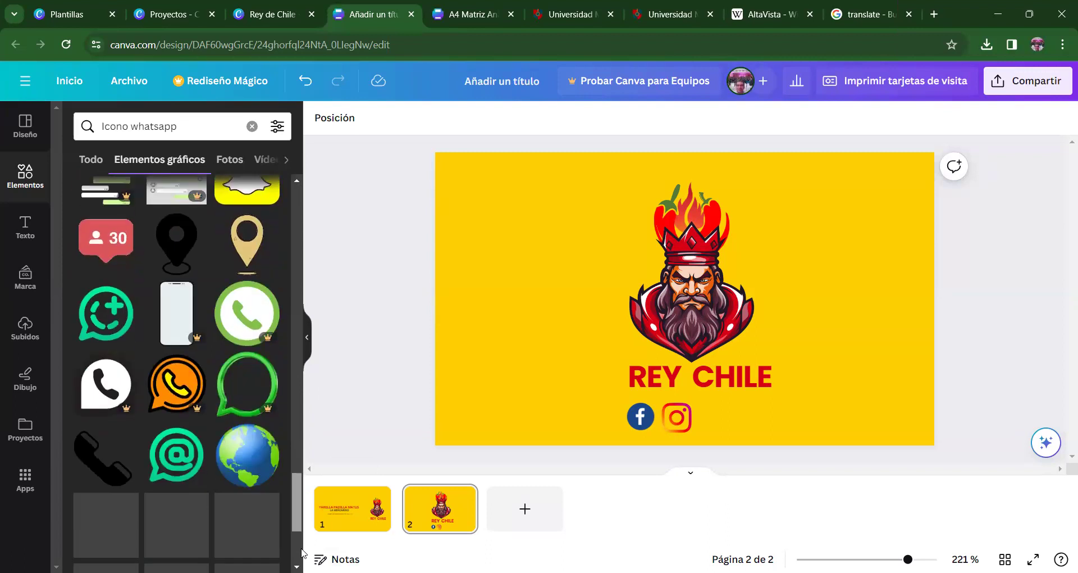
scroll(176, 371, down, 2)
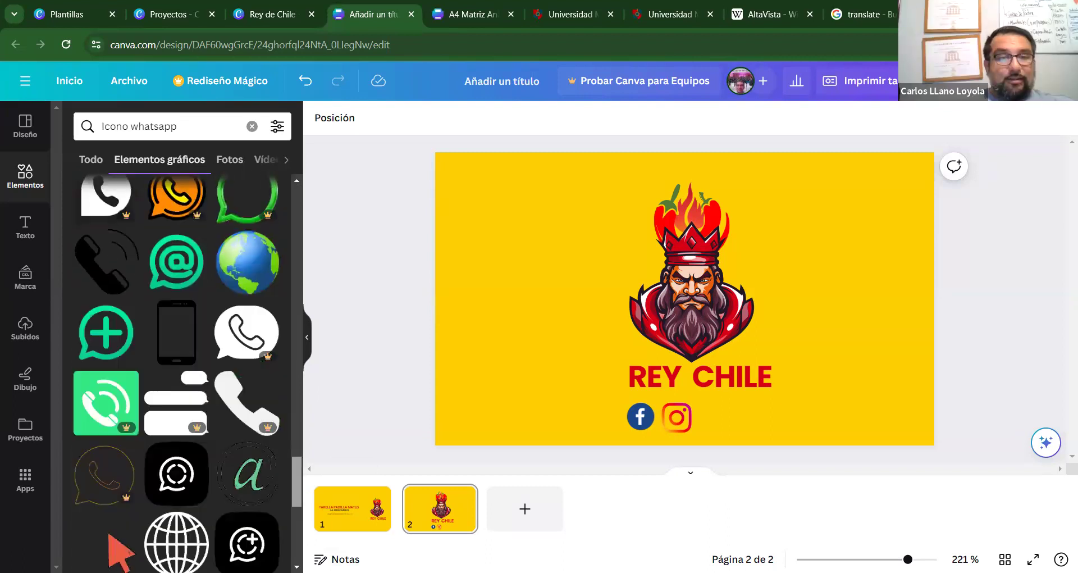
scroll(176, 370, up, 15)
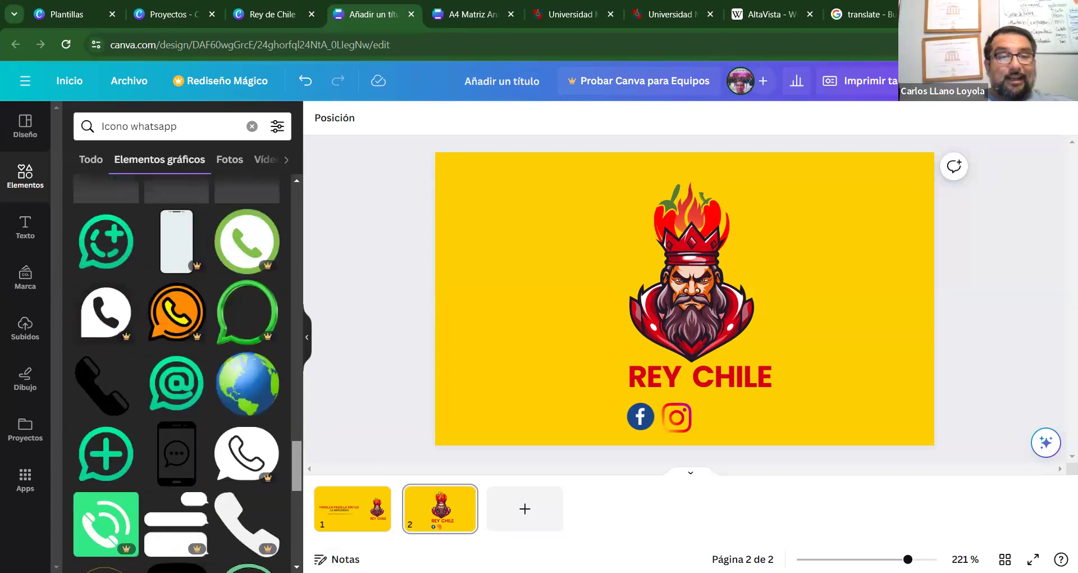
click(279, 199)
click(279, 199)
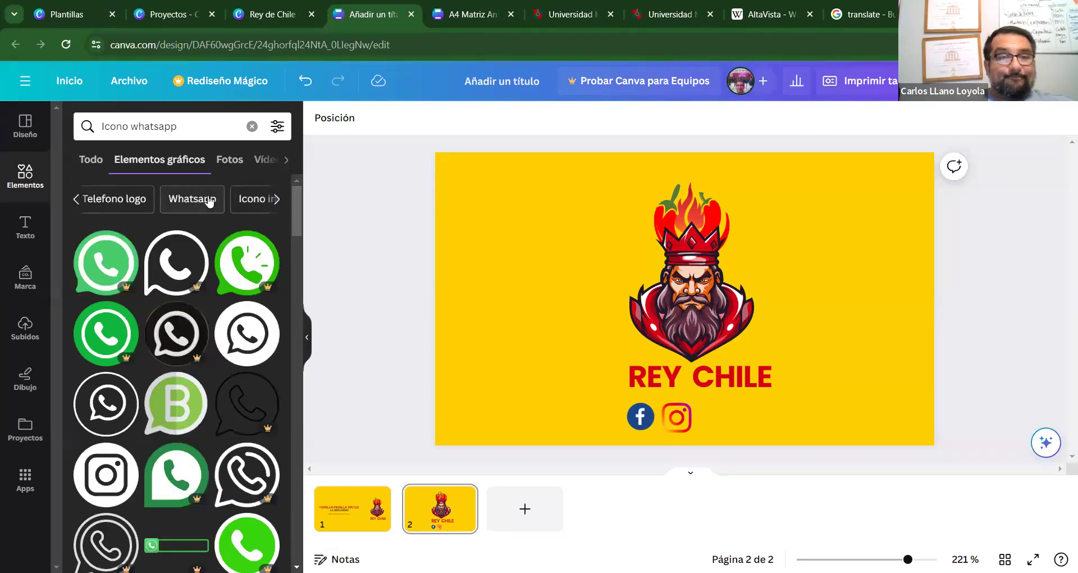
click(192, 198)
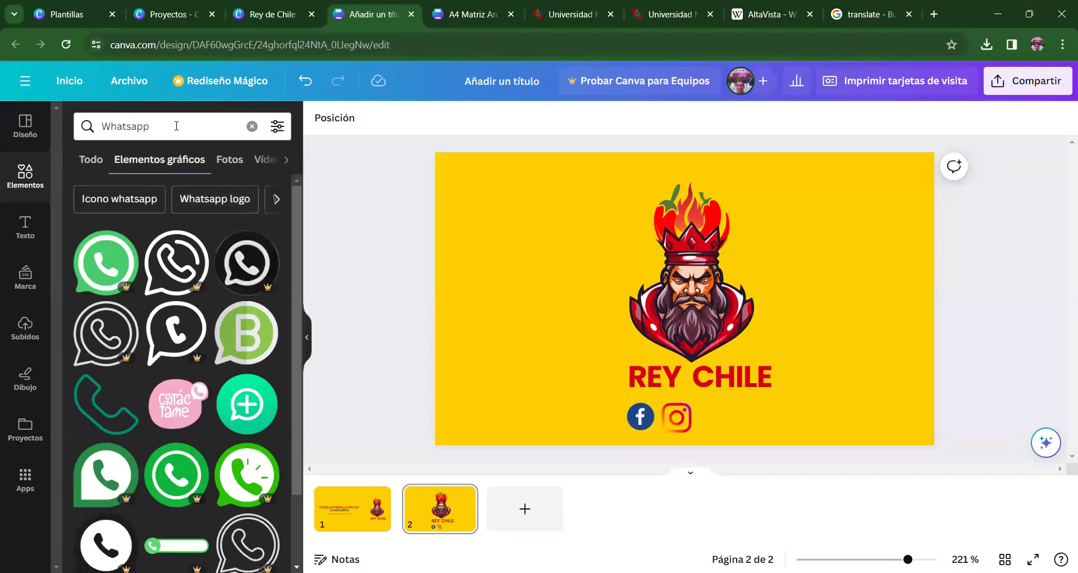
click(175, 126)
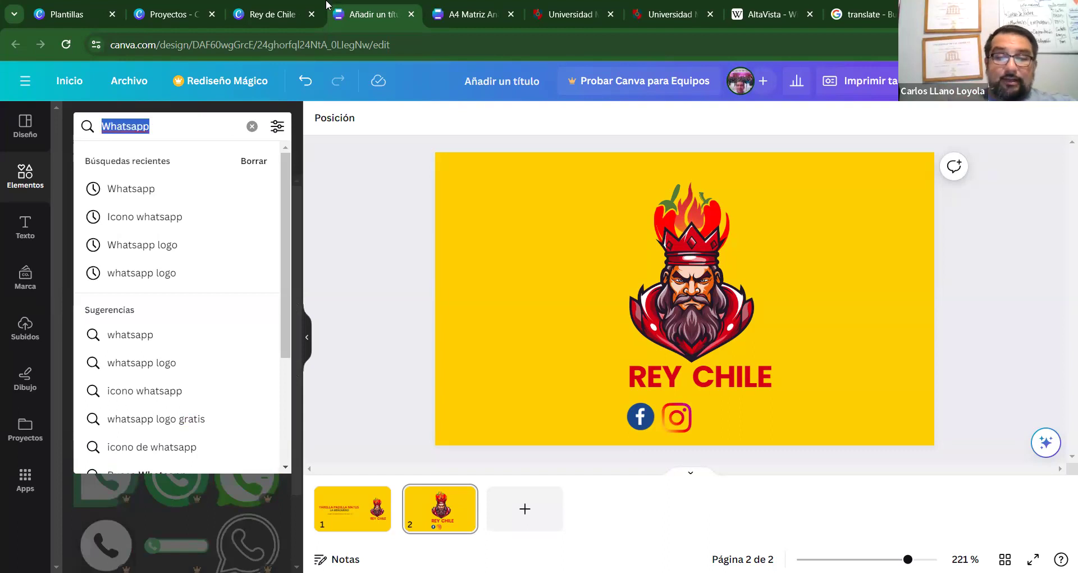
Search 'tiktok logo' and add a YouTube icon, shrunk to sit right of Instagram.
text(TIK)
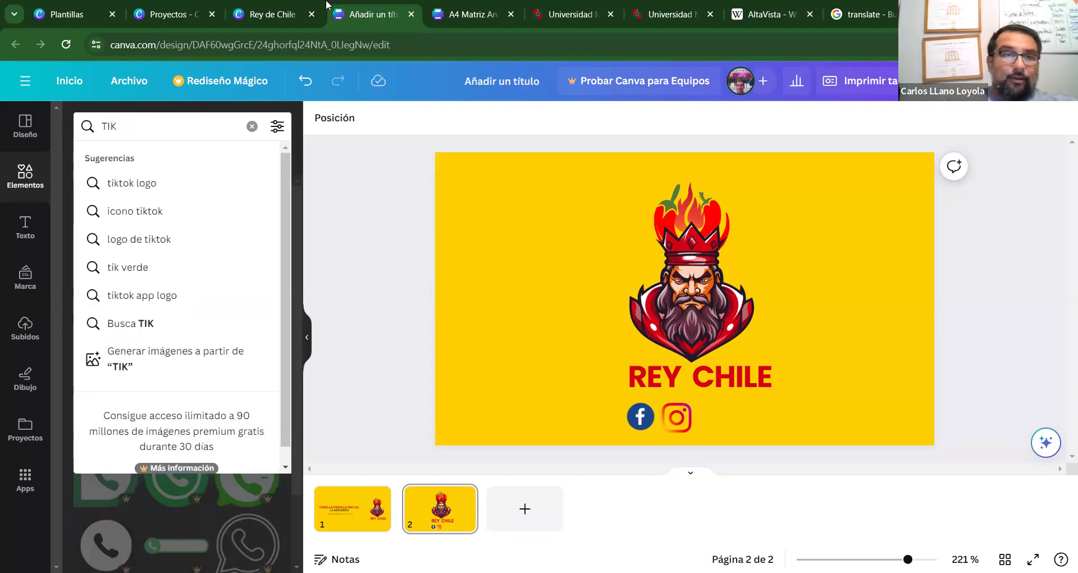
key(Down)
key(Return)
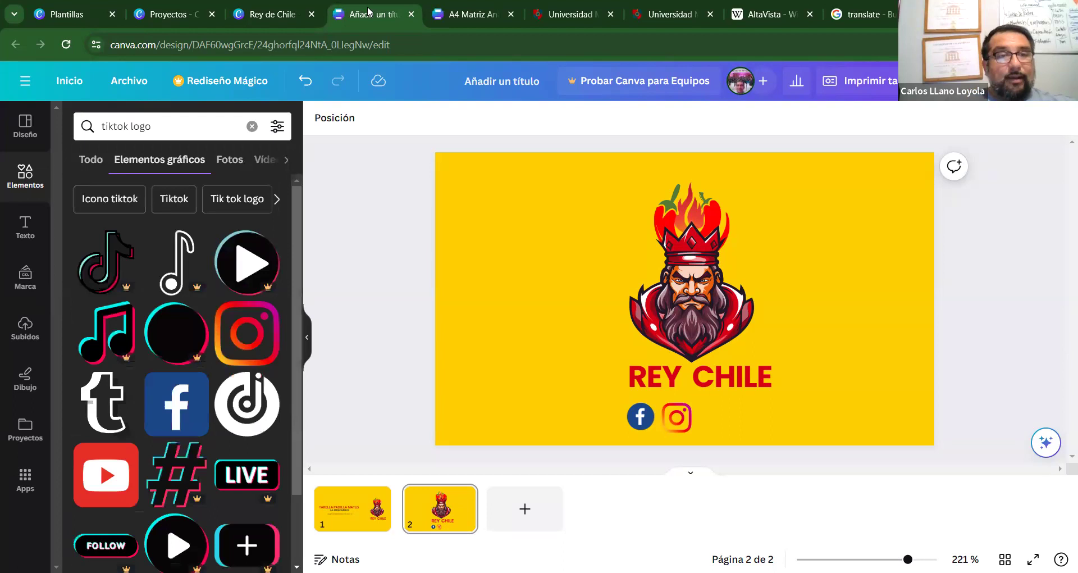
drag(298, 259, 290, 382)
click(113, 284)
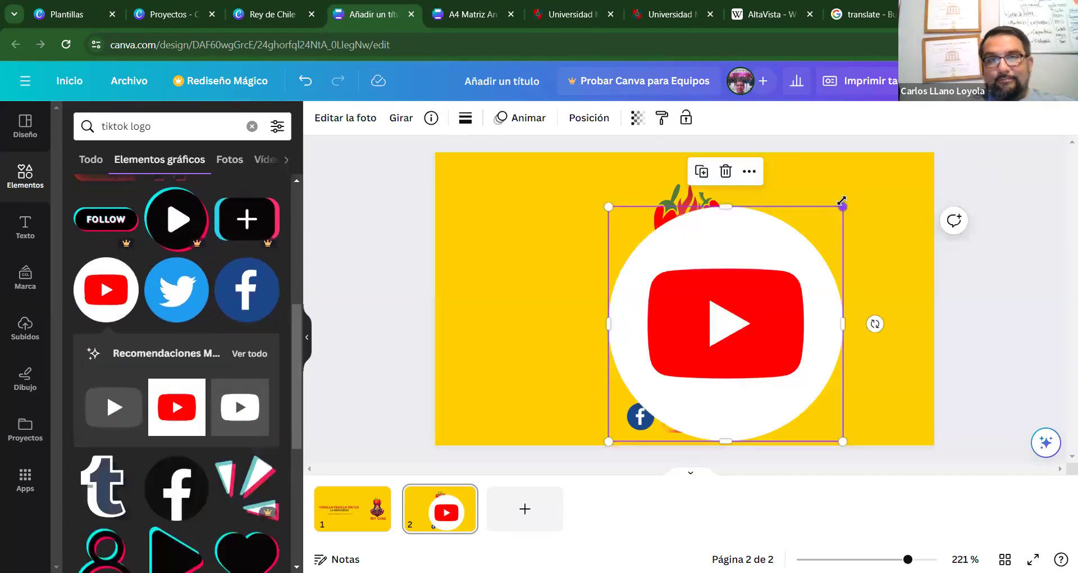
drag(842, 200, 721, 426)
click(395, 357)
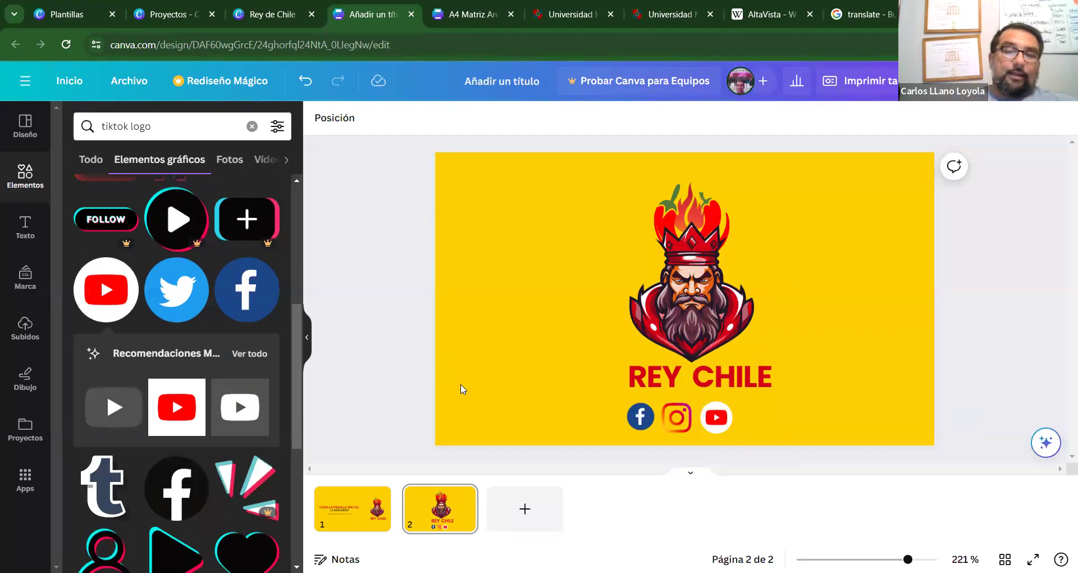
Add a Twitter bird icon, shrunk to social-icon size, after the YouTube icon.
click(191, 292)
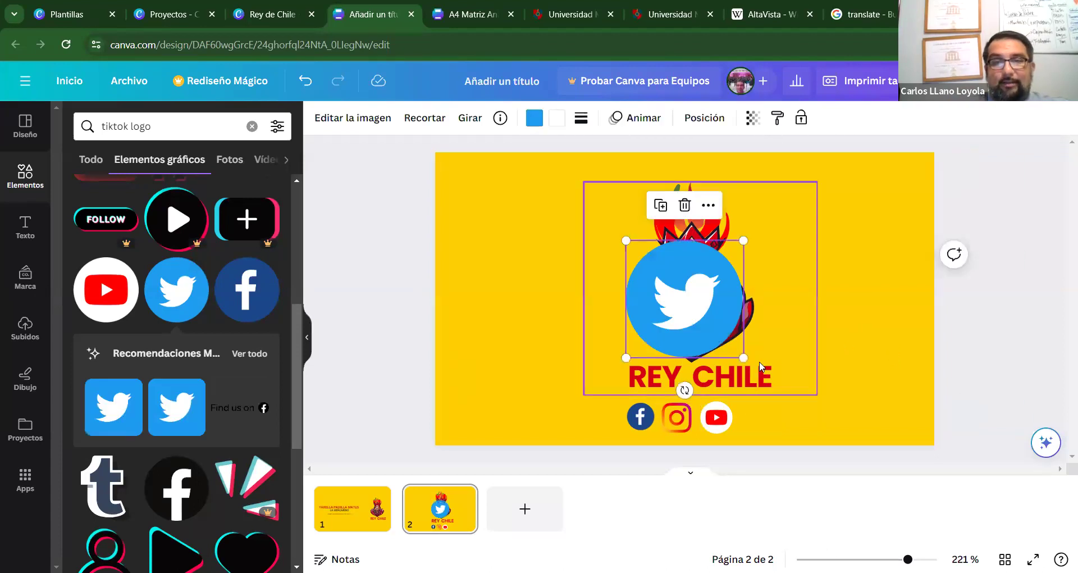
drag(743, 353, 773, 403)
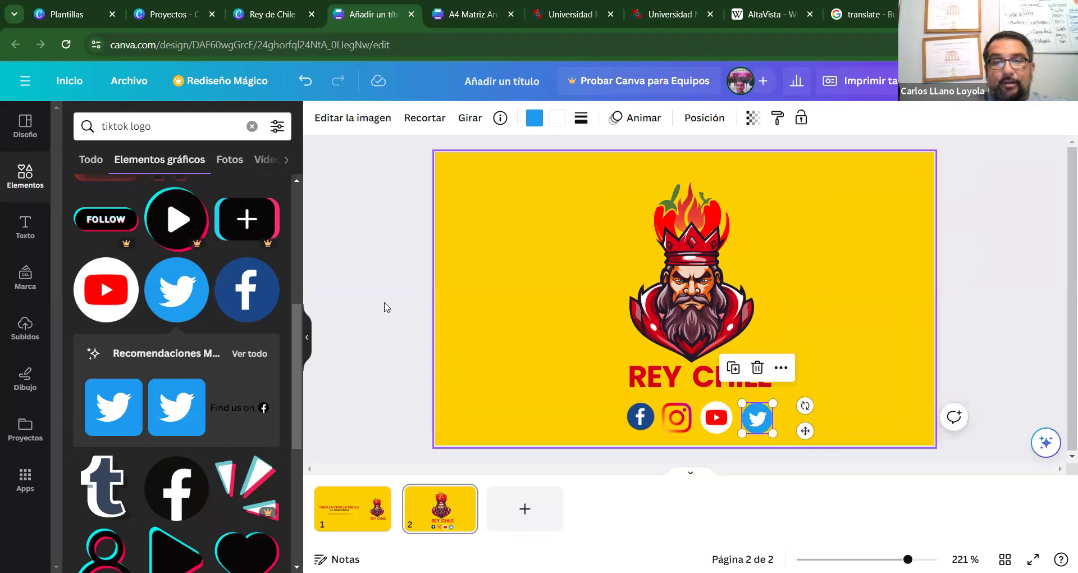
click(390, 281)
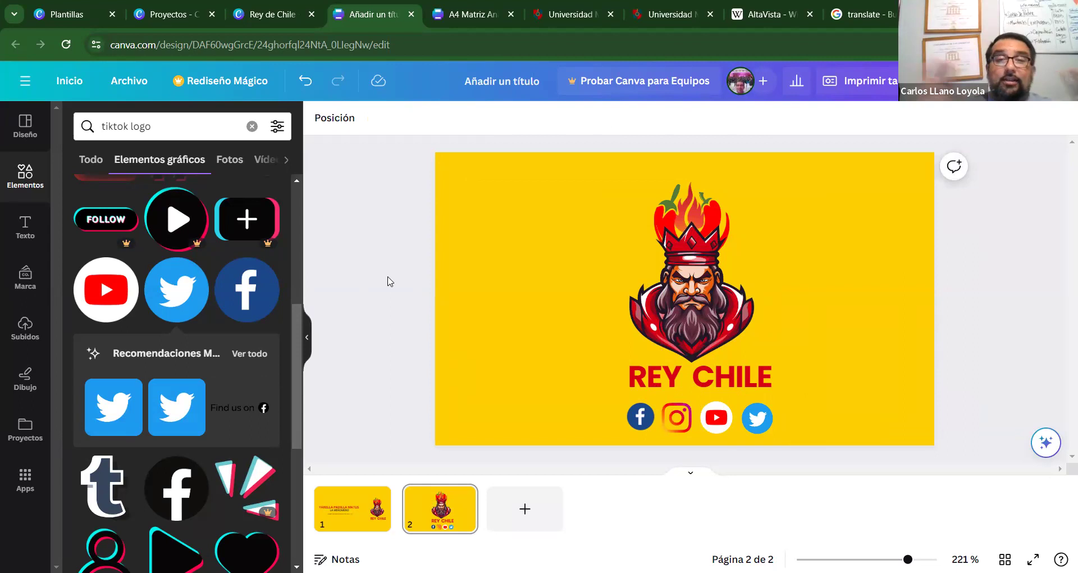
Switch between page thumbnails, ending on the front page with name, title and email.
click(343, 524)
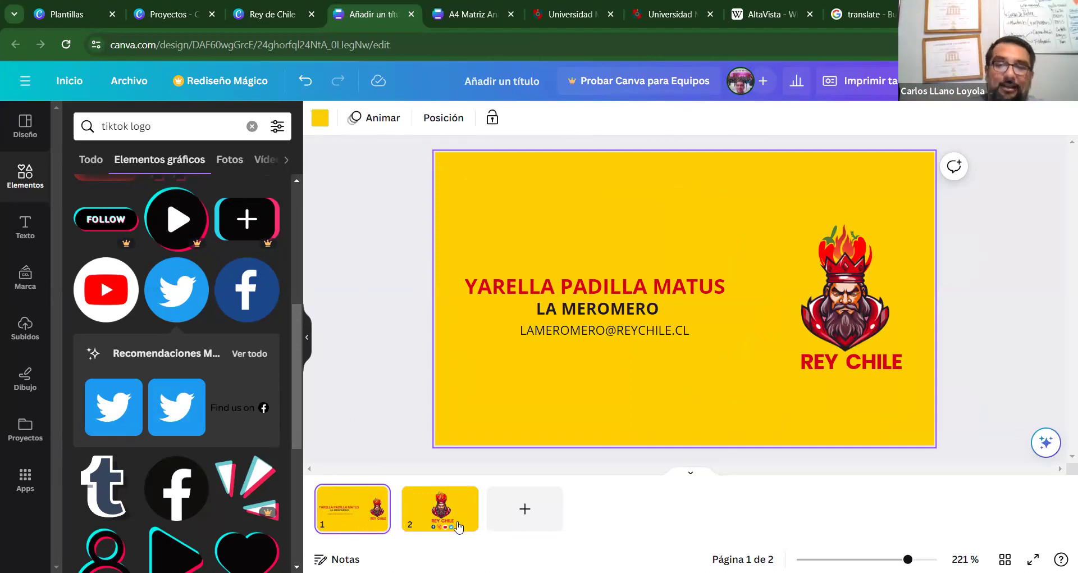
click(437, 512)
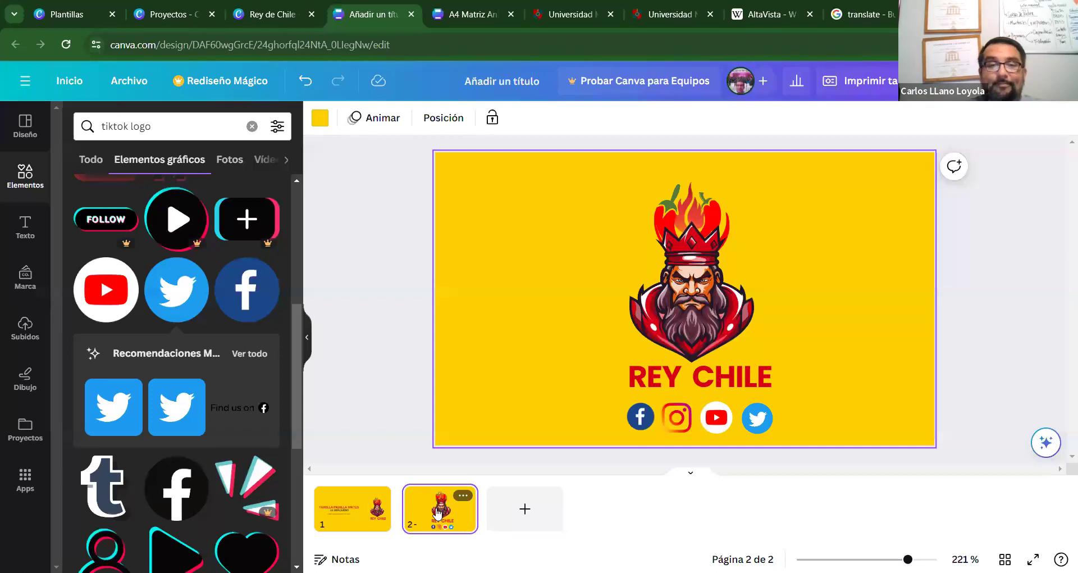
click(349, 521)
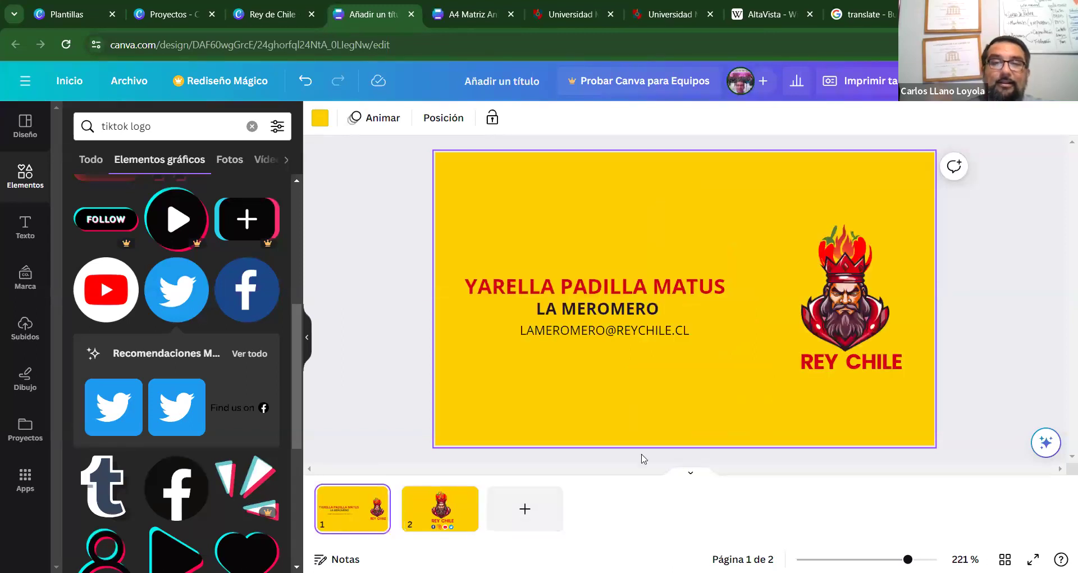
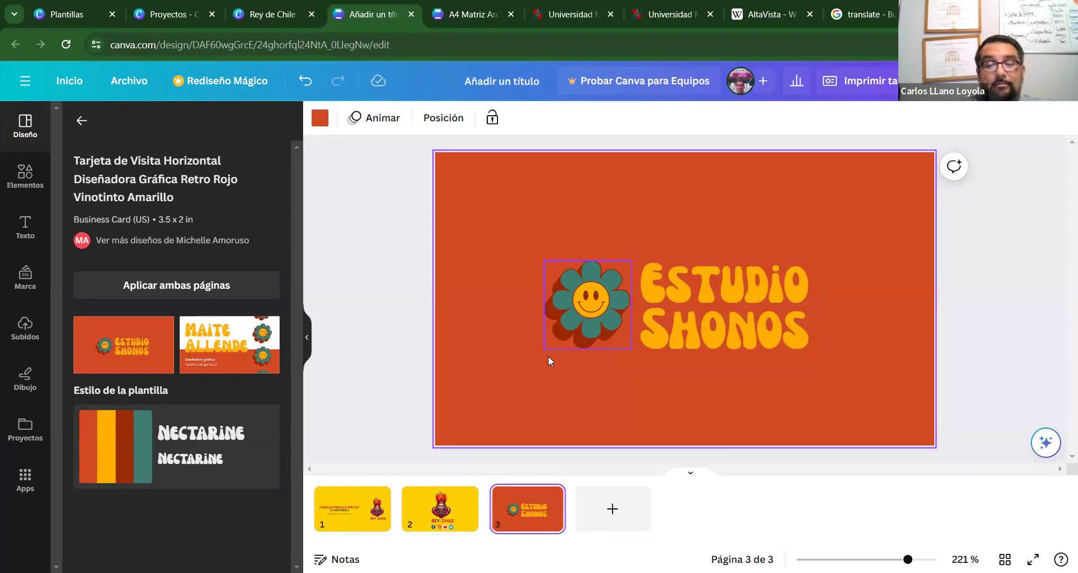
Replace the flower on page 3 with the Rey Chile logo copied from page 2, placed at left.
click(585, 319)
key(Delete)
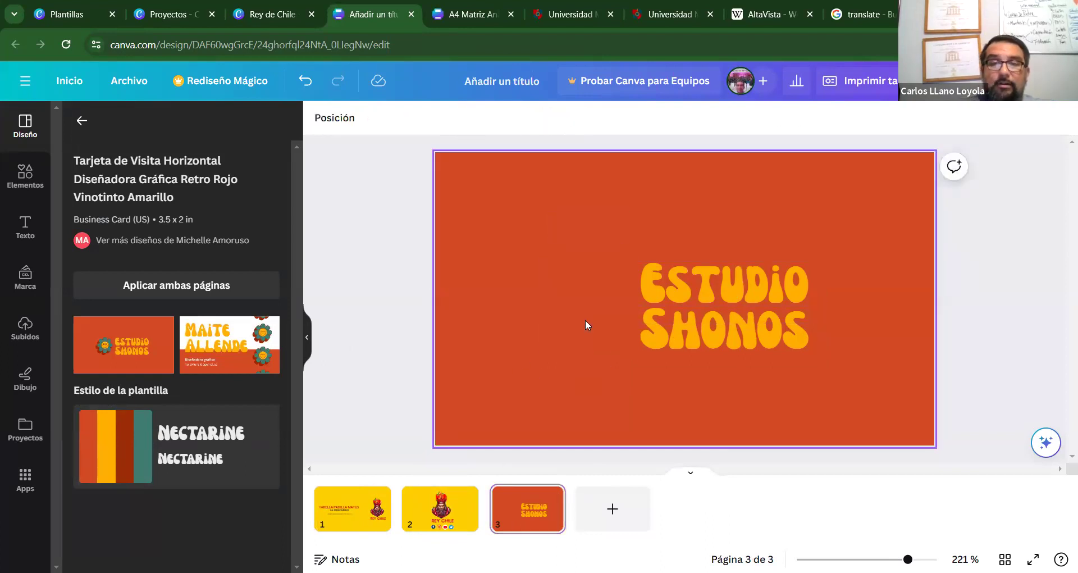
click(440, 507)
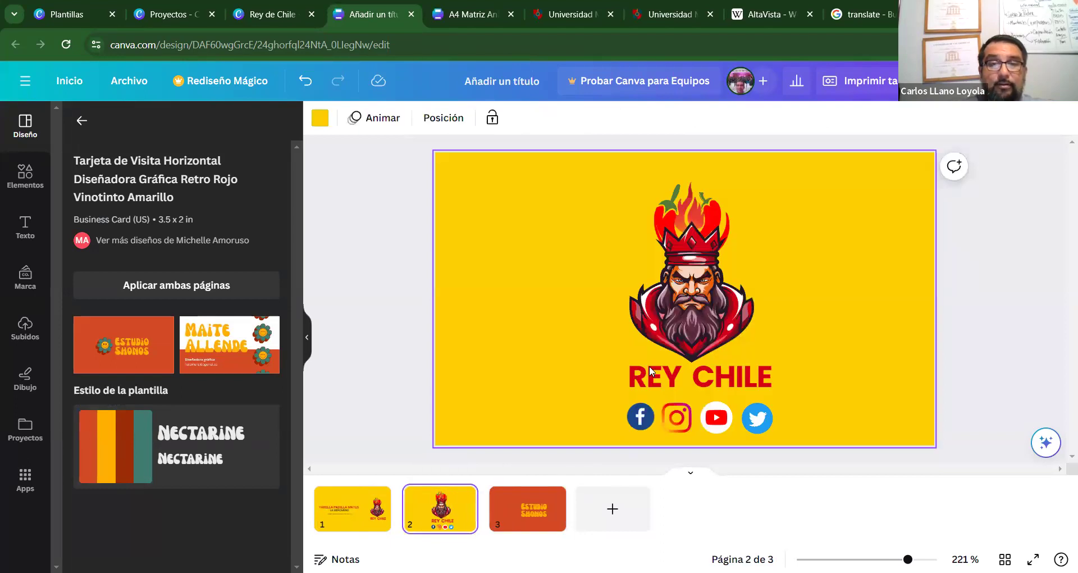
click(700, 289)
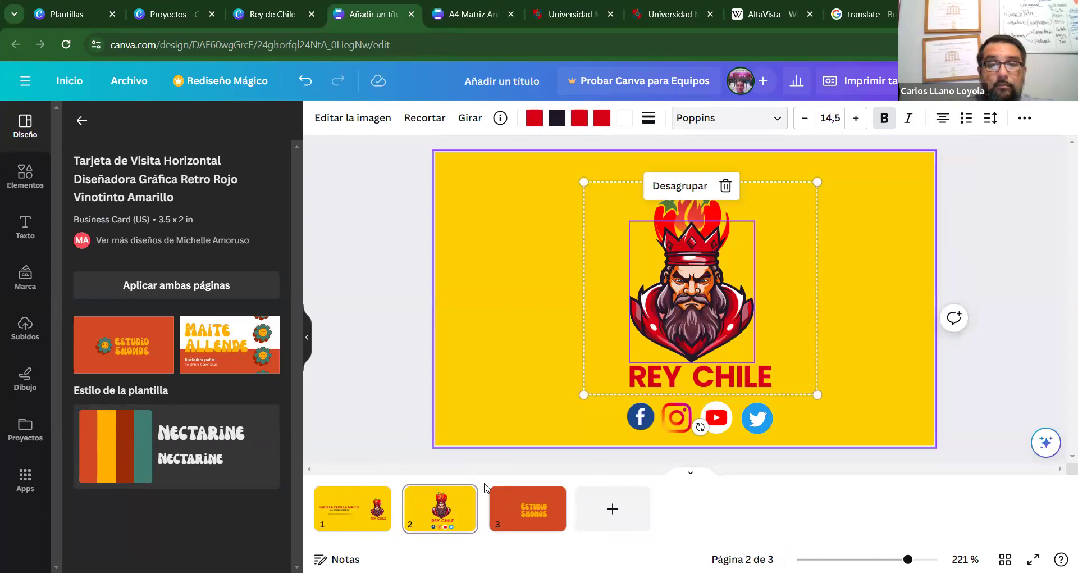
click(528, 506)
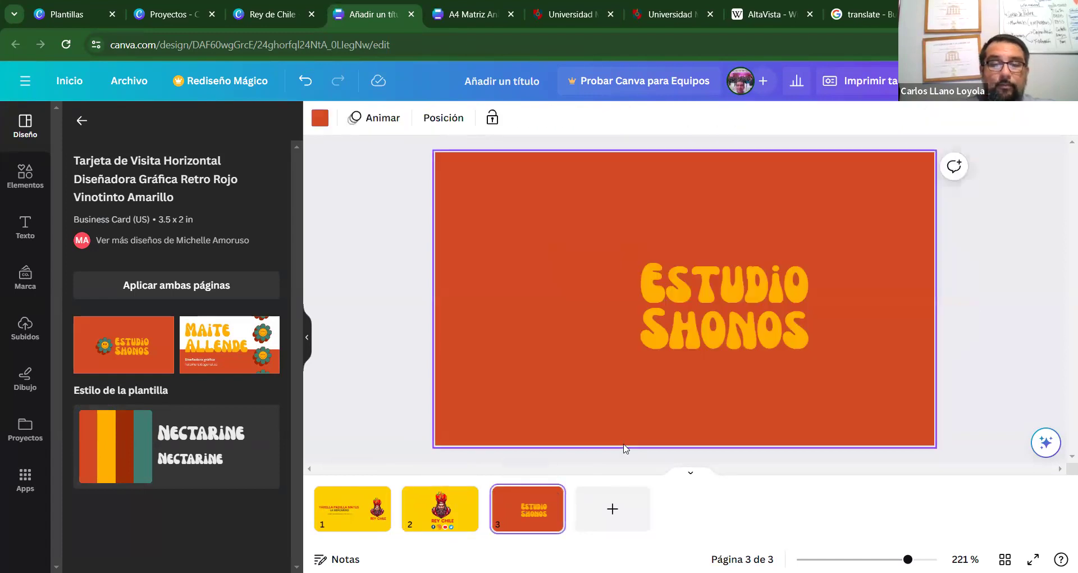
key(ctrl+v)
drag(704, 311, 528, 336)
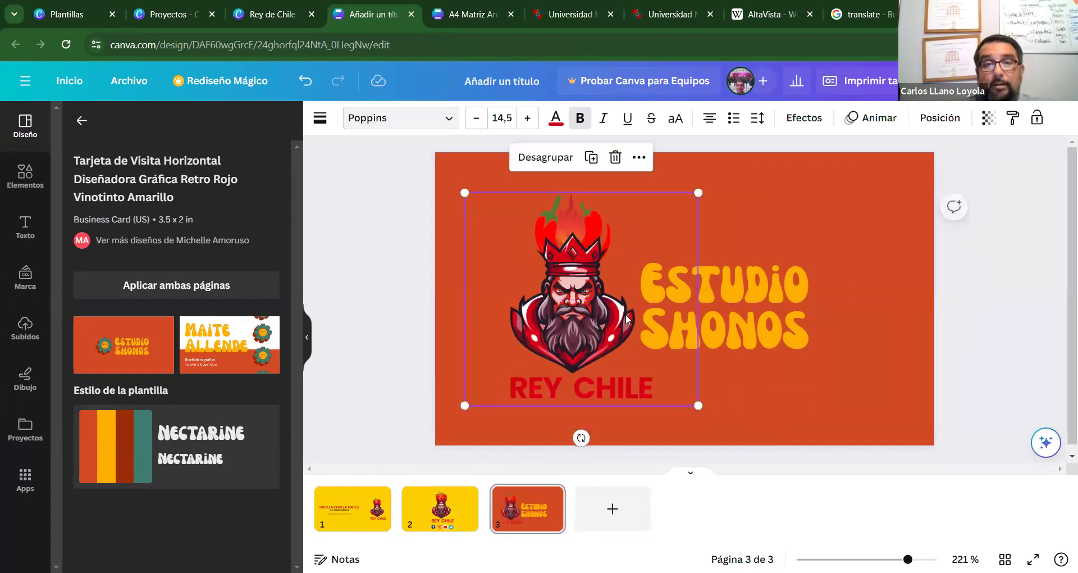
Retype the ESTUDIO line as the person's full name and widen its text box.
click(780, 328)
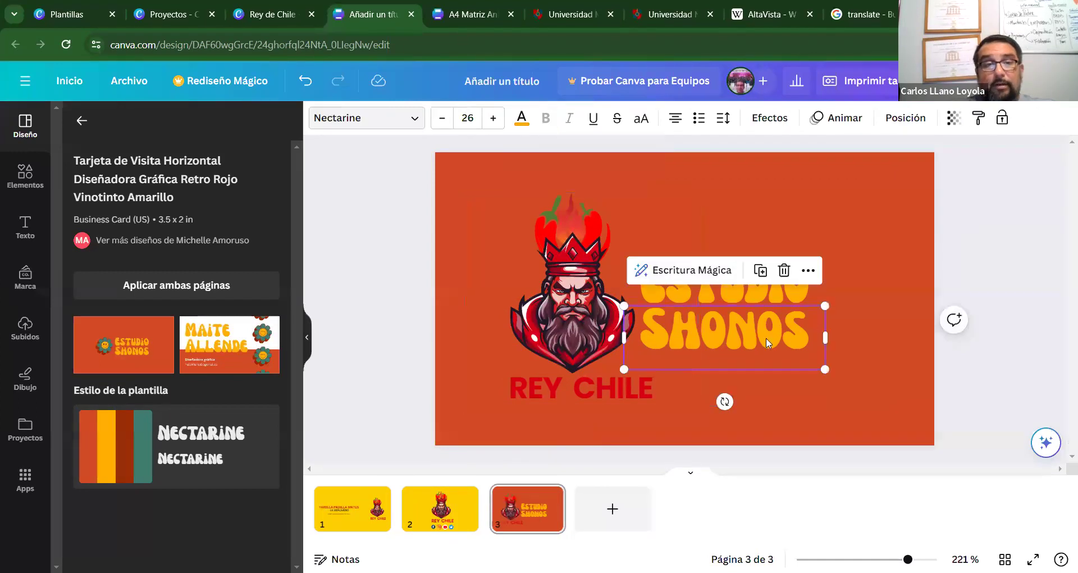
click(611, 318)
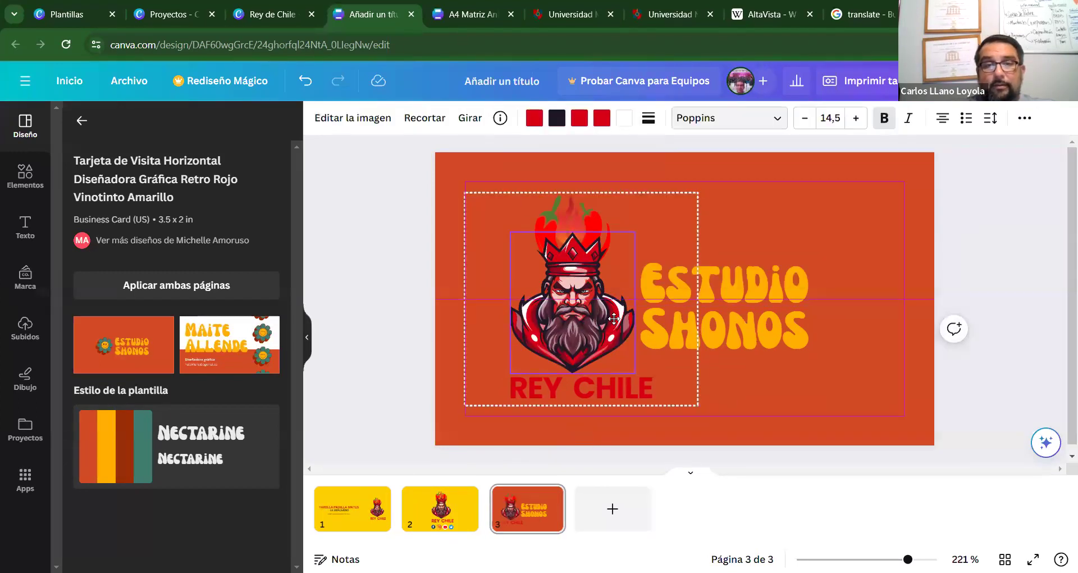
click(790, 271)
double_click(791, 271)
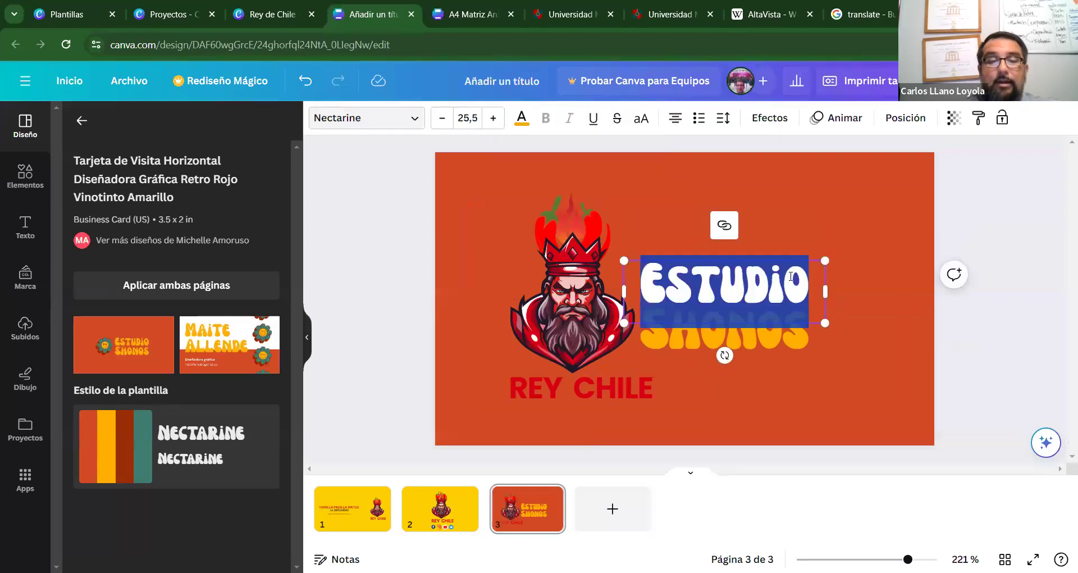
text(DIST)
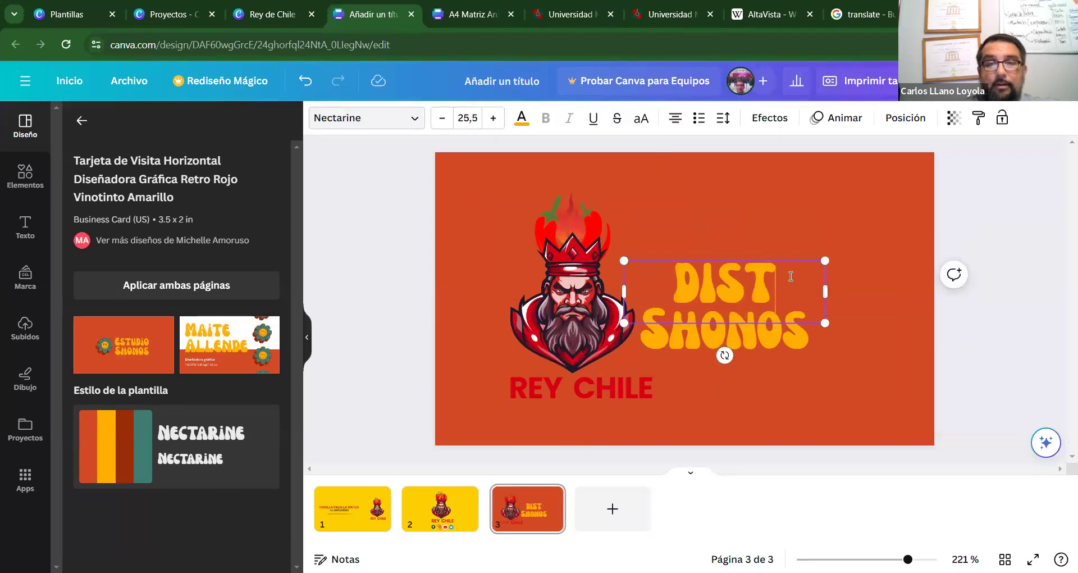
key(BackSpace)
key(BackSpace)
key(BackSpace)
key(BackSpace)
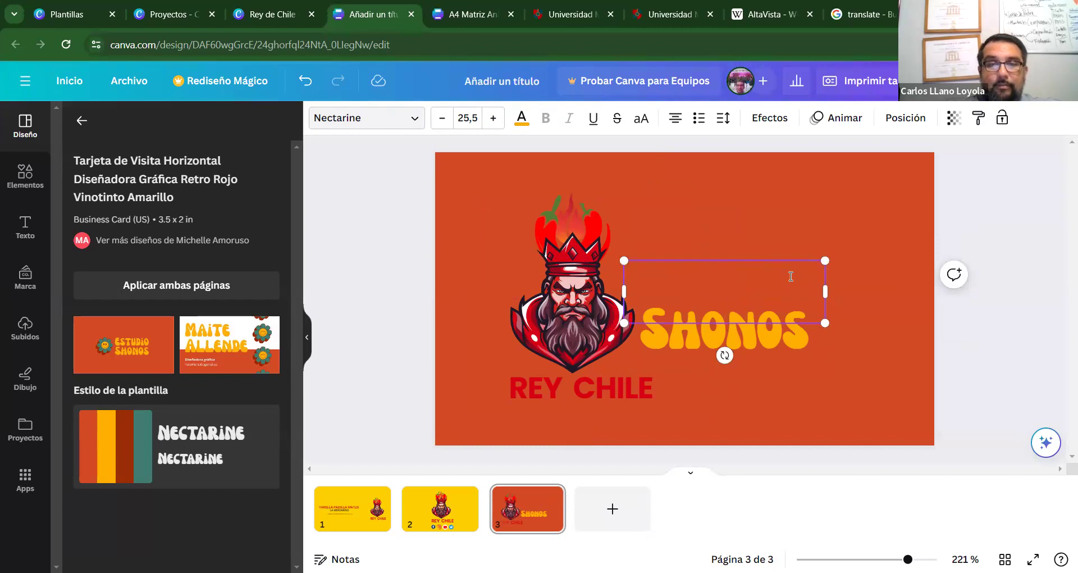
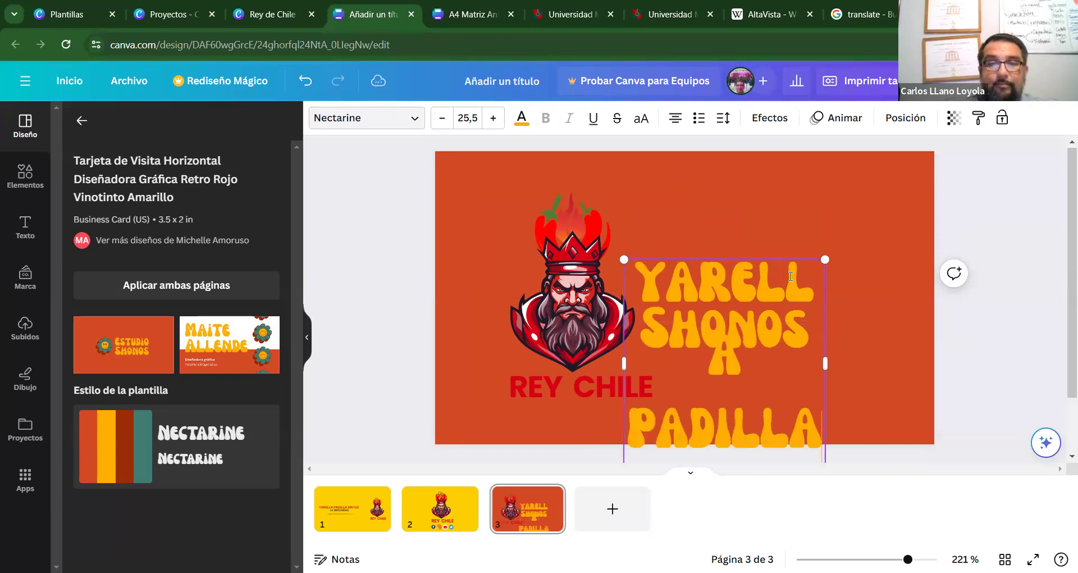
drag(830, 360, 971, 360)
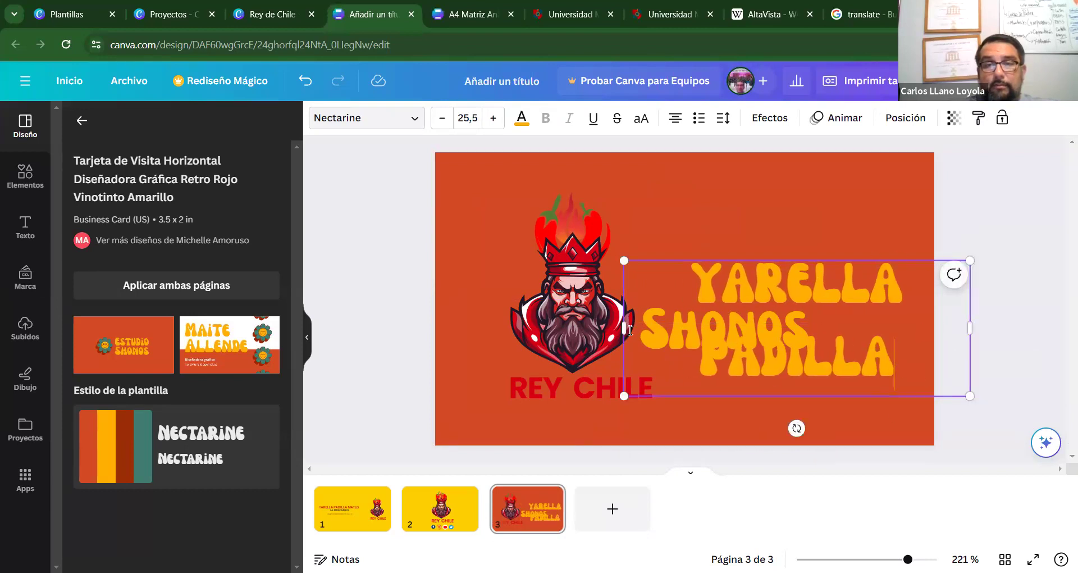
double_click(827, 355)
Delete the SHONOS text and move the name down beside the Rey Chile logo.
click(879, 232)
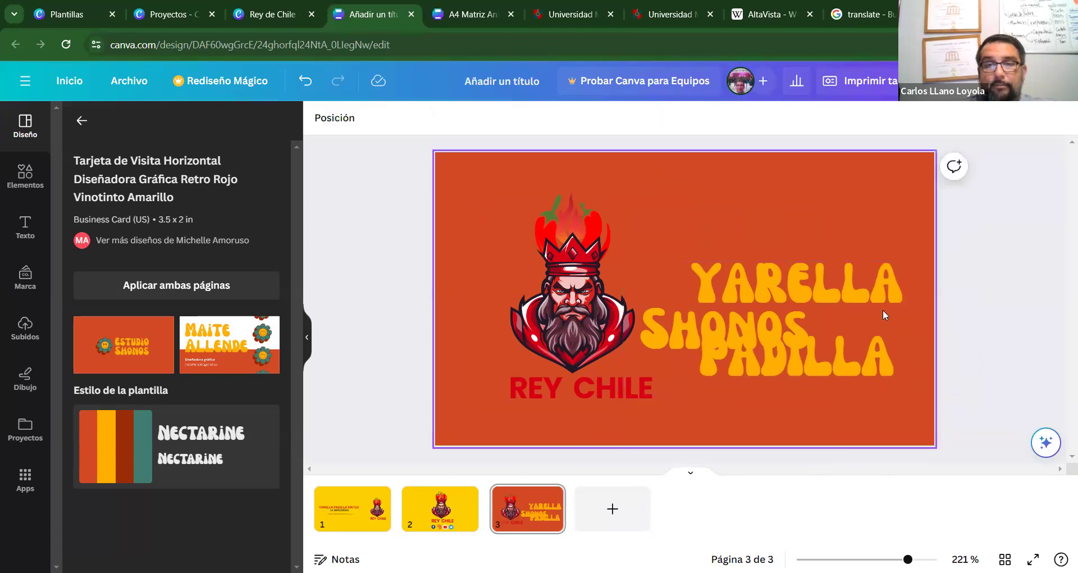
drag(842, 345, 778, 251)
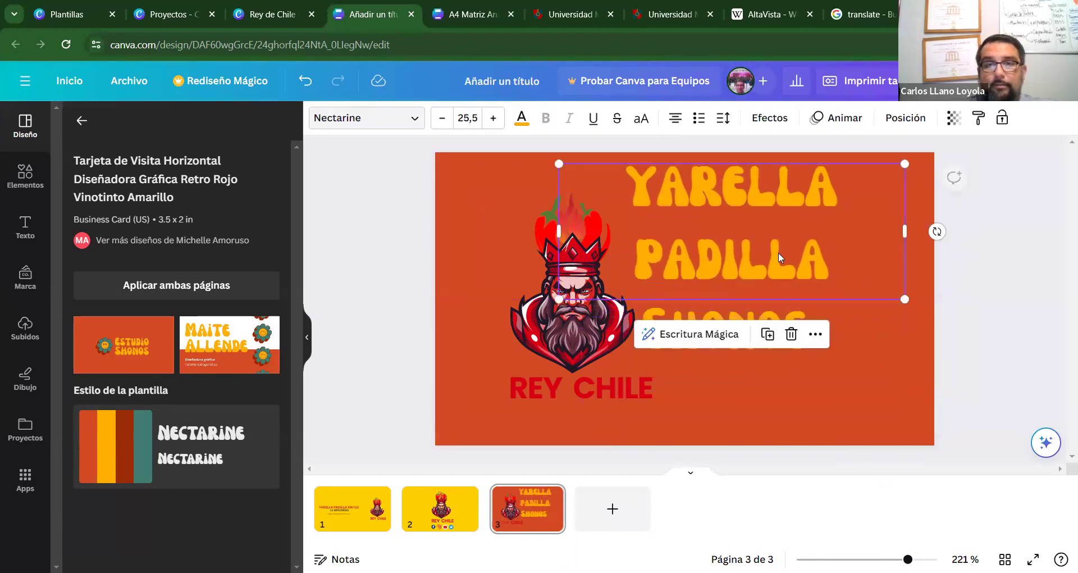
click(747, 316)
key(Delete)
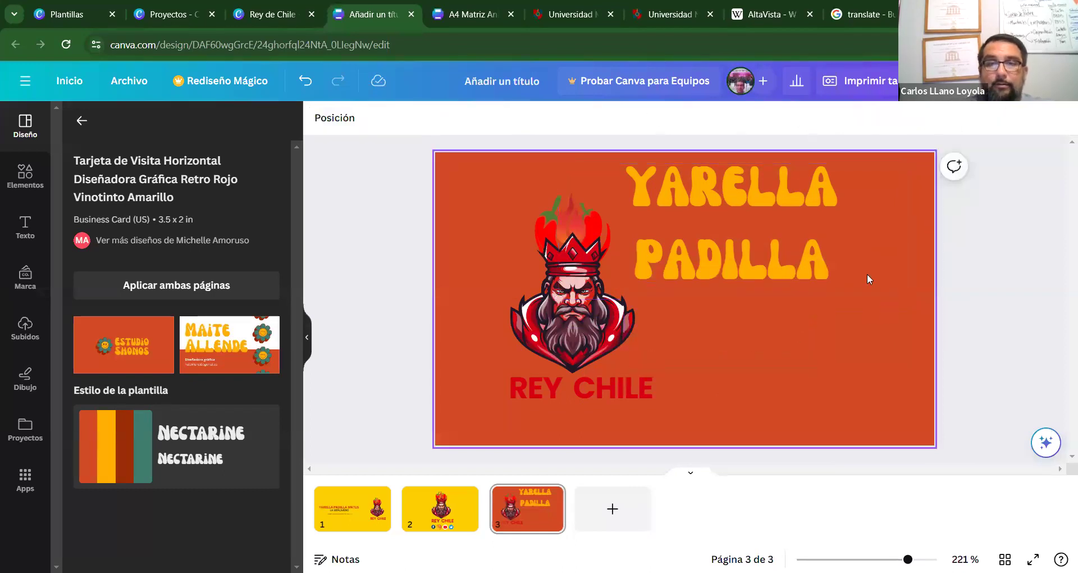
drag(794, 262, 826, 326)
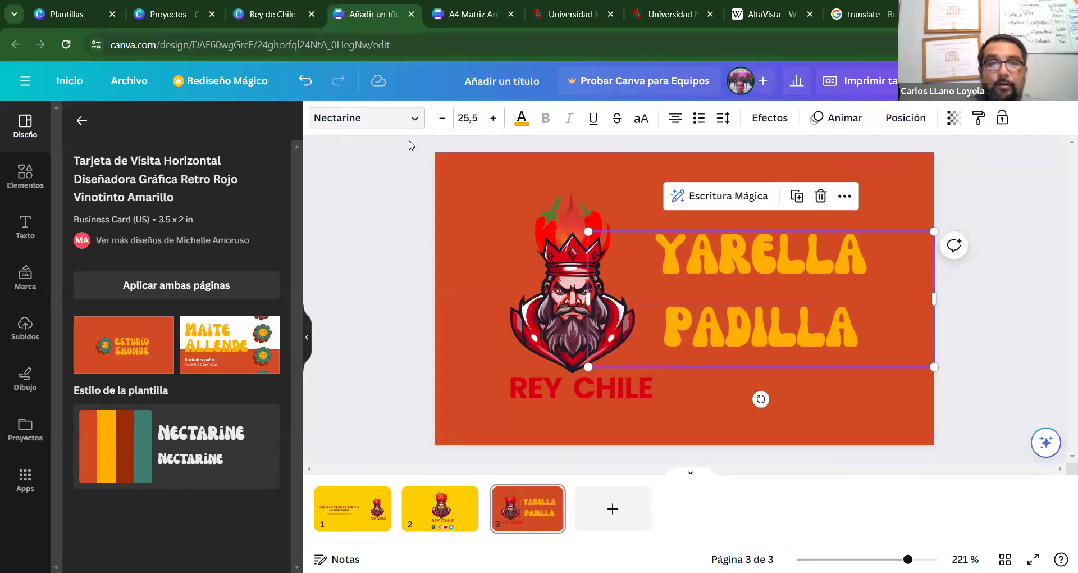
Shrink the name's font three steps onto one line, positioned just right of the logo.
click(441, 118)
click(441, 118)
click(441, 119)
click(441, 118)
click(441, 119)
click(441, 118)
click(441, 119)
click(441, 119)
click(441, 118)
drag(718, 260, 739, 284)
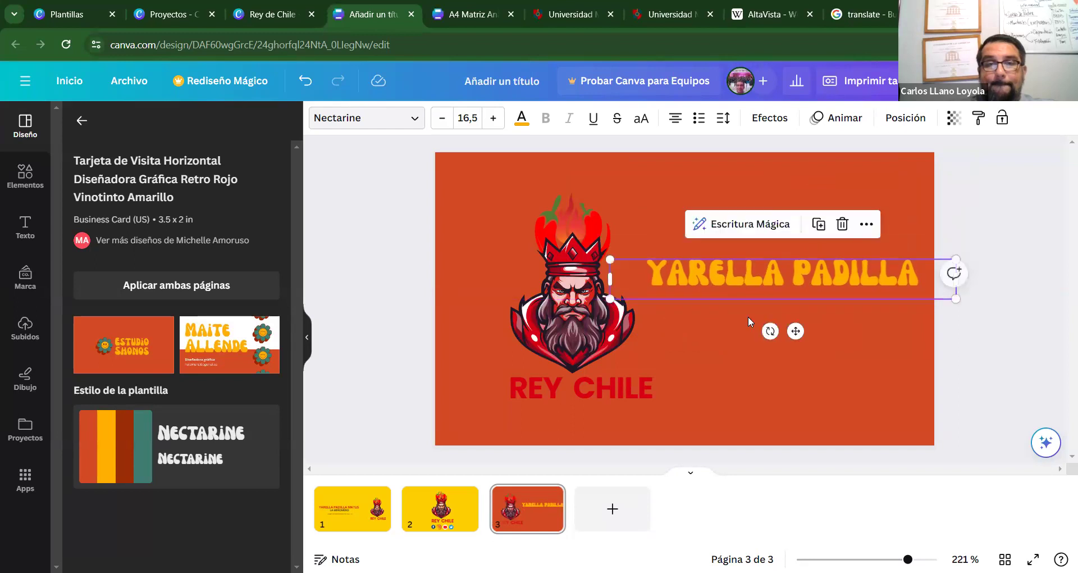
click(740, 331)
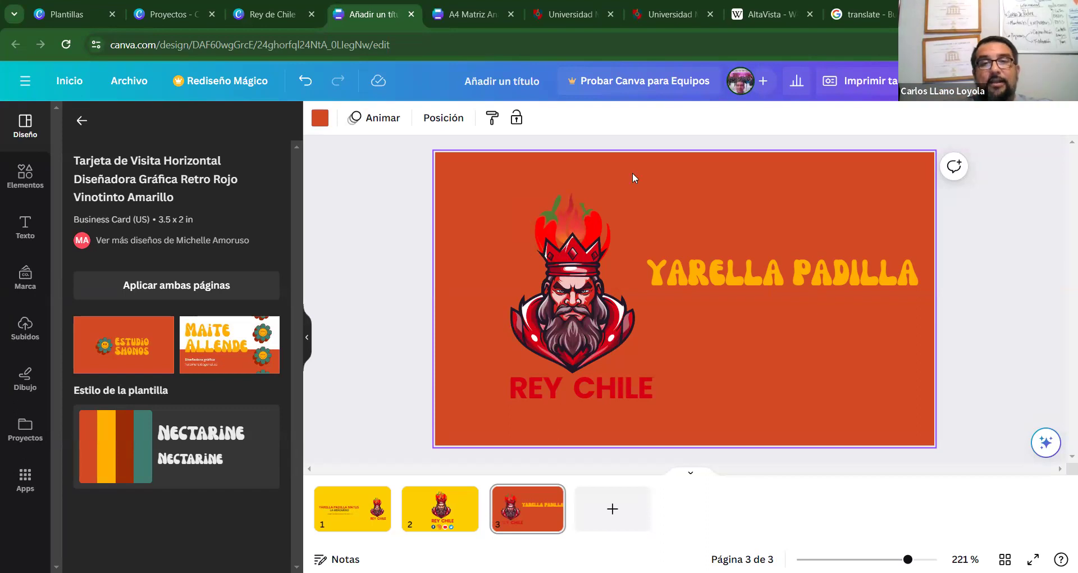
drag(734, 268, 734, 274)
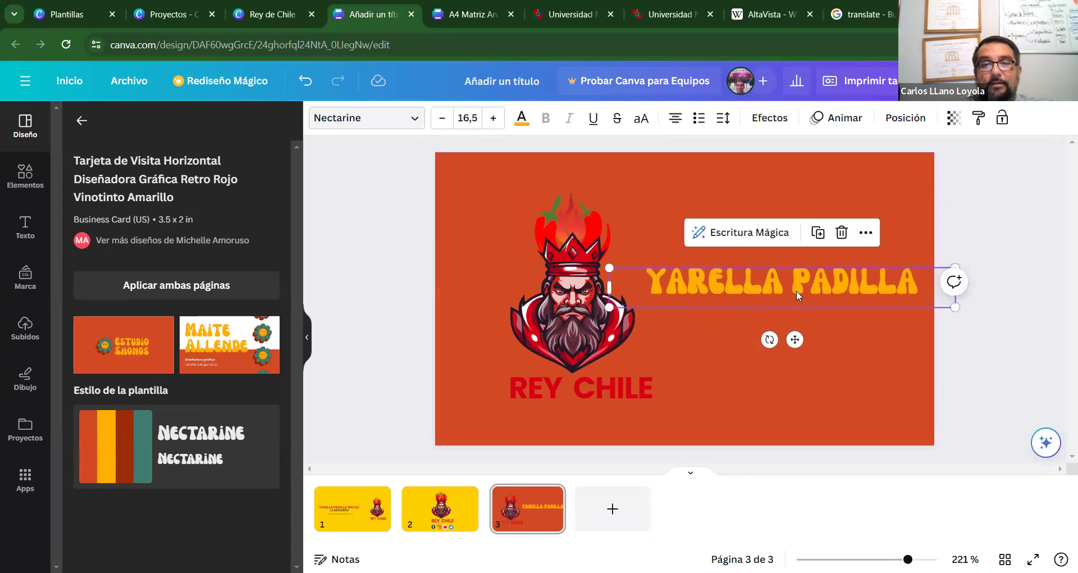
click(991, 345)
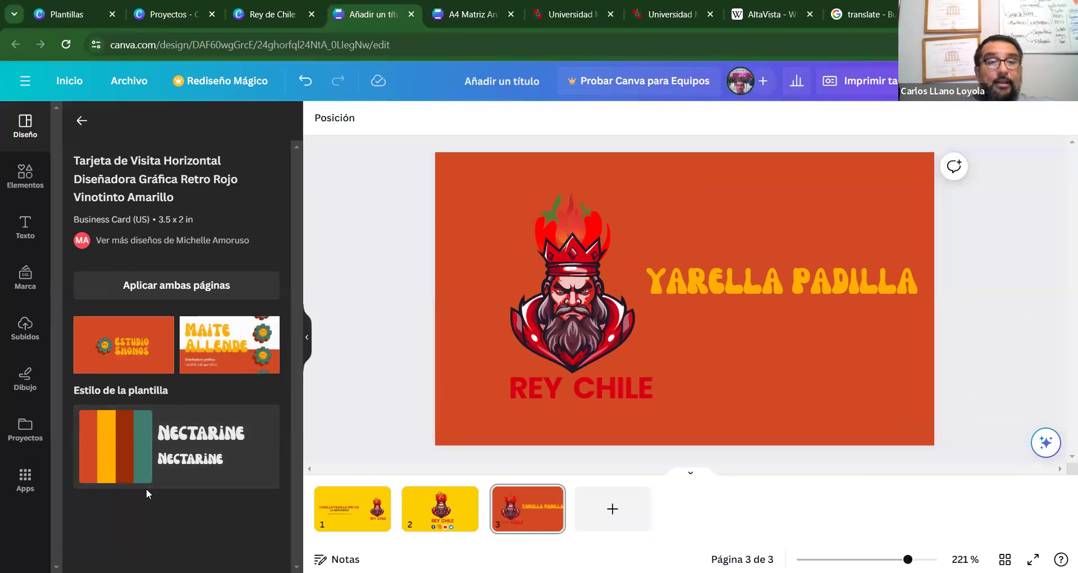
click(726, 284)
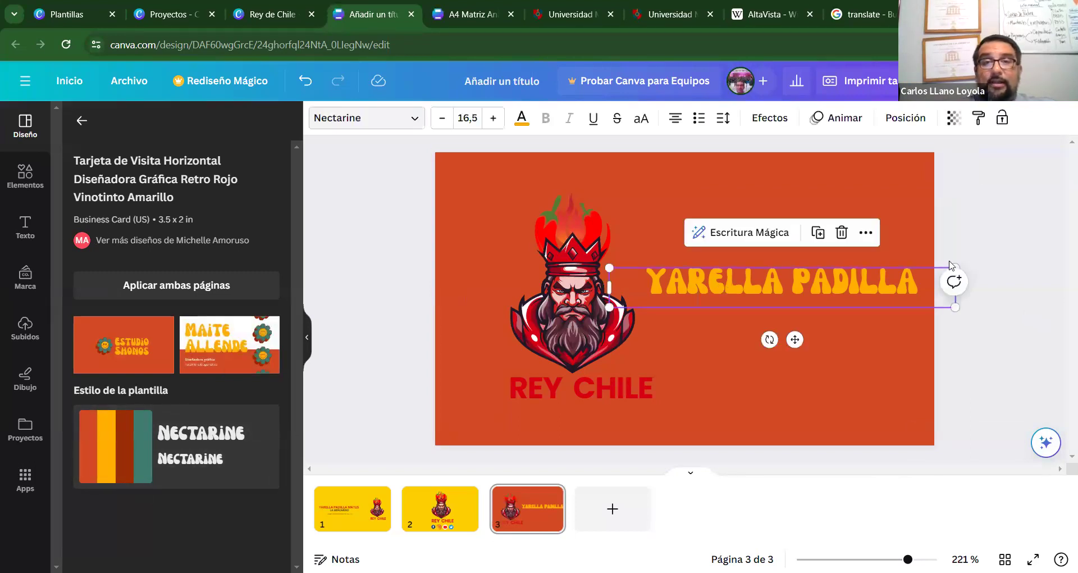
click(1008, 274)
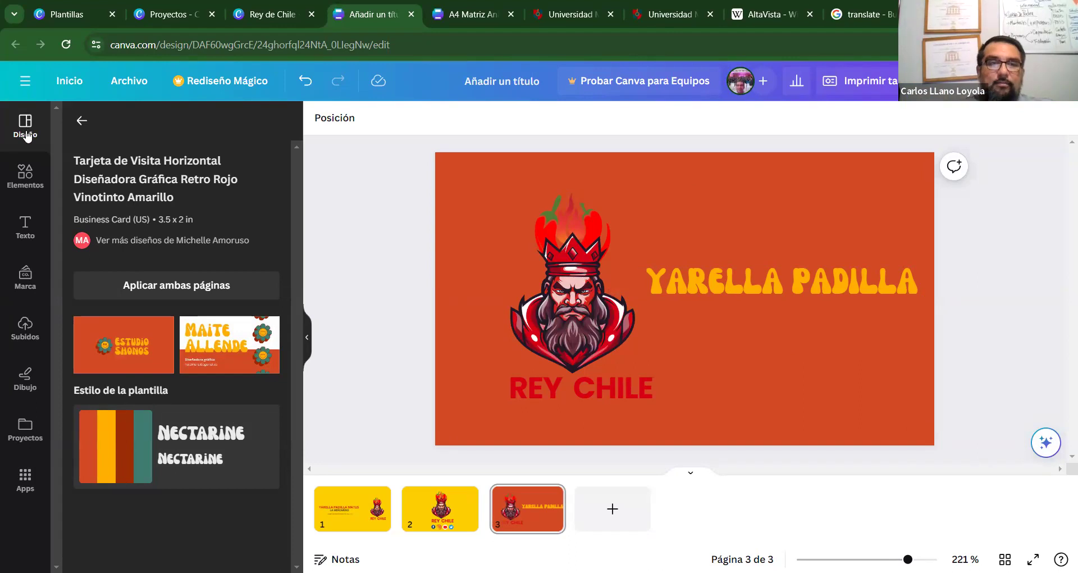
Return from the template details to the business-card template results and scroll through them.
click(81, 121)
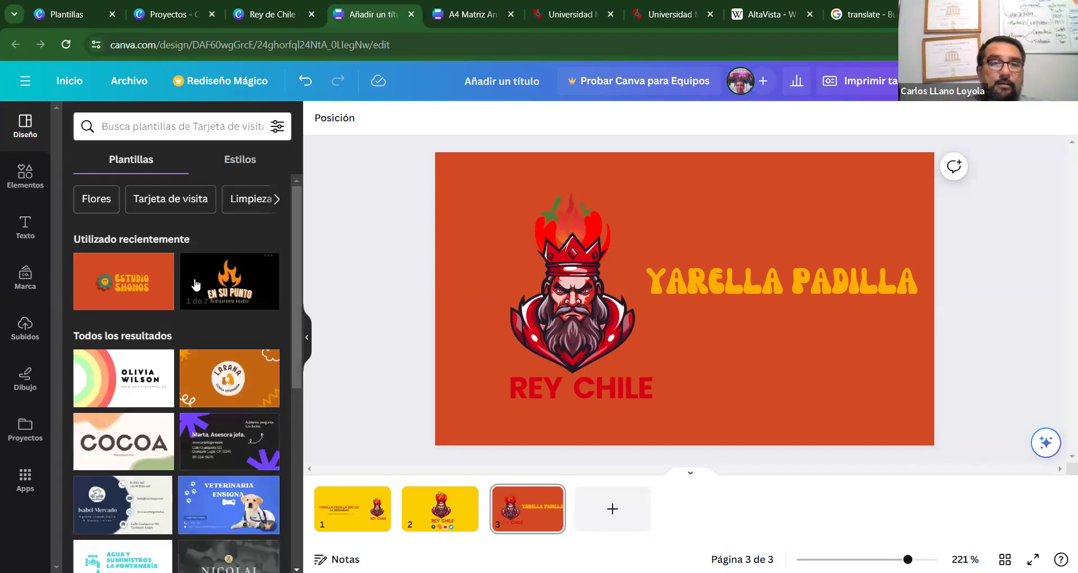
drag(295, 298, 283, 429)
scroll(283, 430, down, 3)
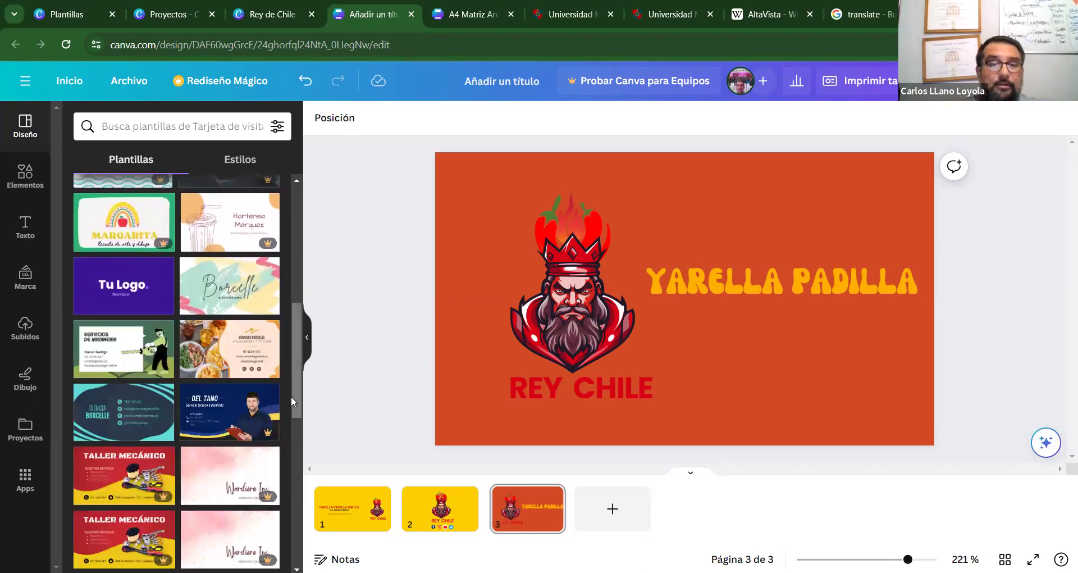
scroll(290, 447, down, 3)
scroll(289, 453, down, 1)
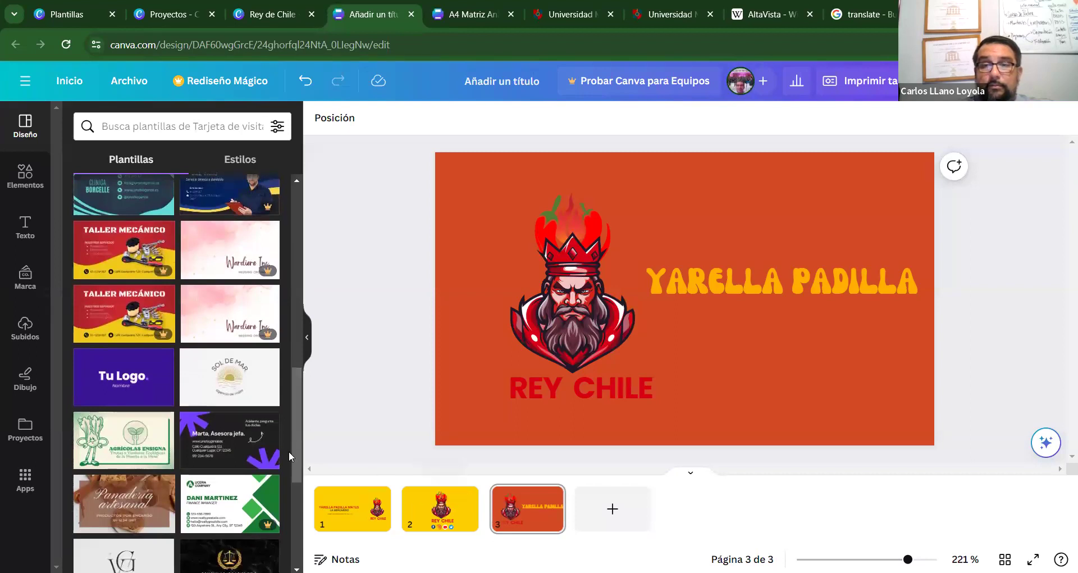
drag(297, 435, 302, 257)
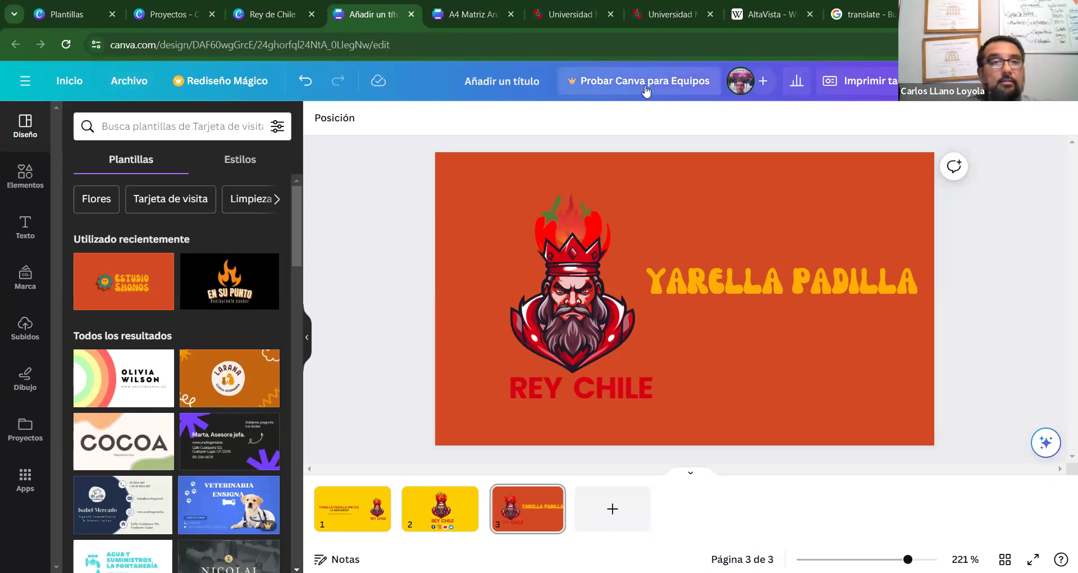
Leave the editor for the home page, open the Añadir un título design, and cycle through tabs.
click(64, 79)
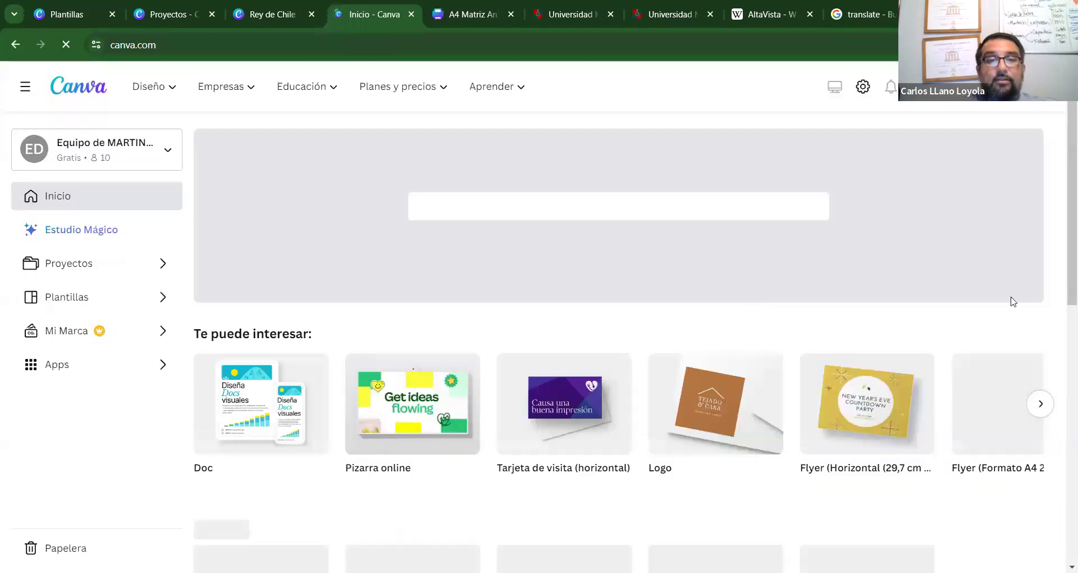
scroll(1063, 193, down, 4)
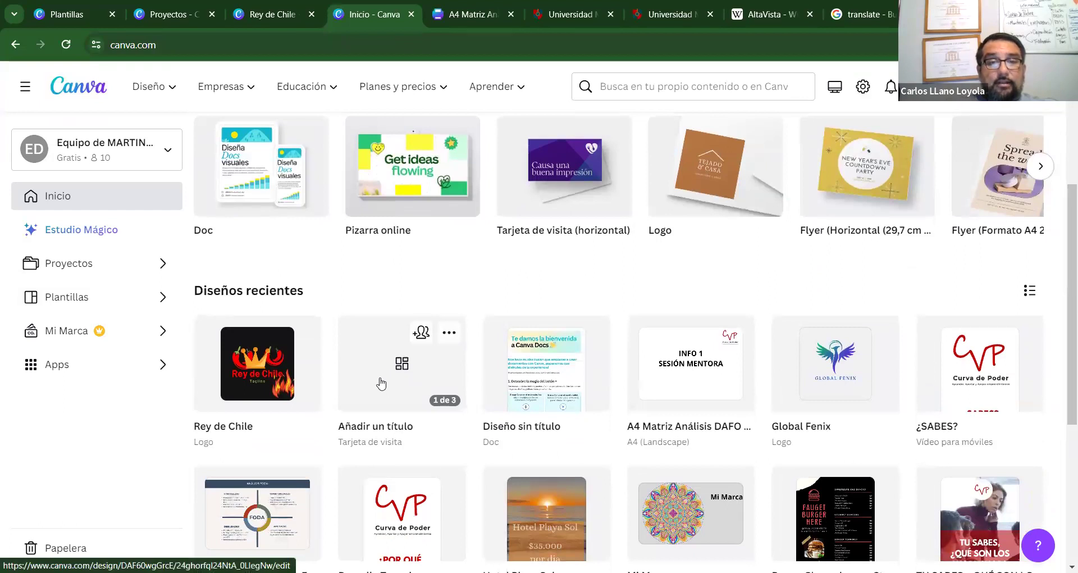
click(380, 384)
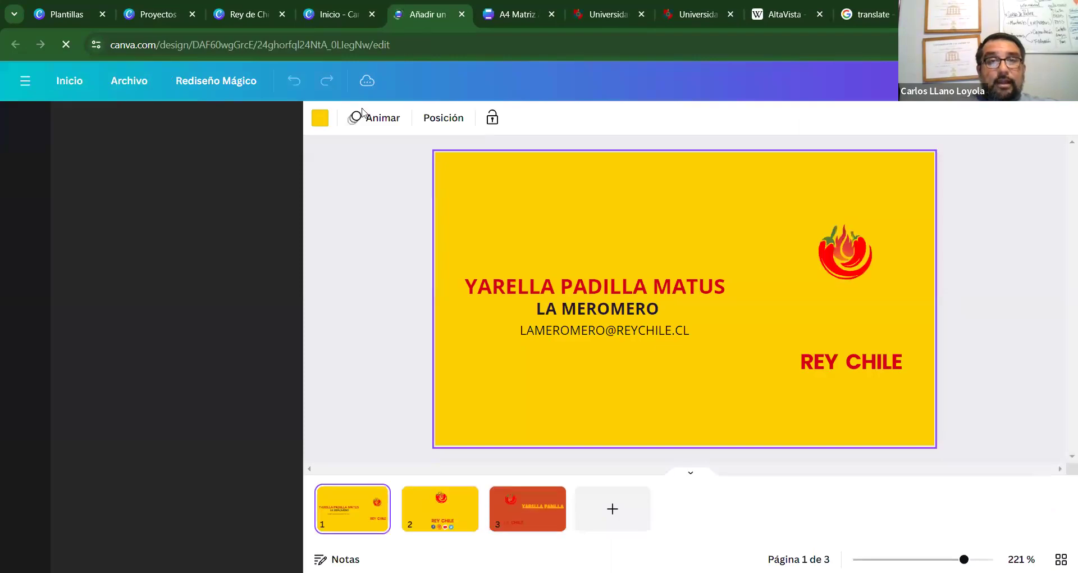
click(337, 12)
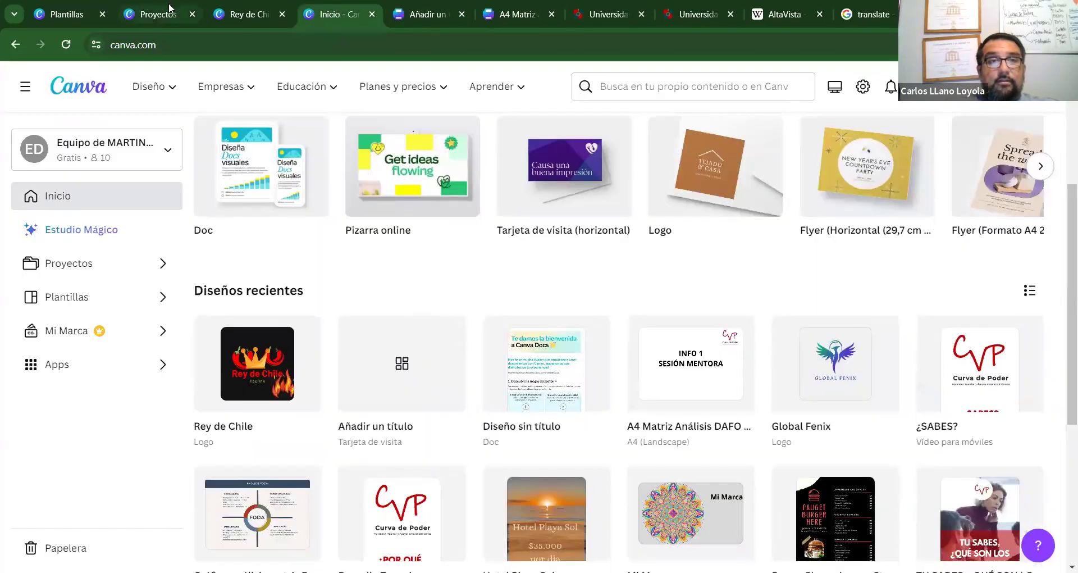
click(170, 10)
click(238, 10)
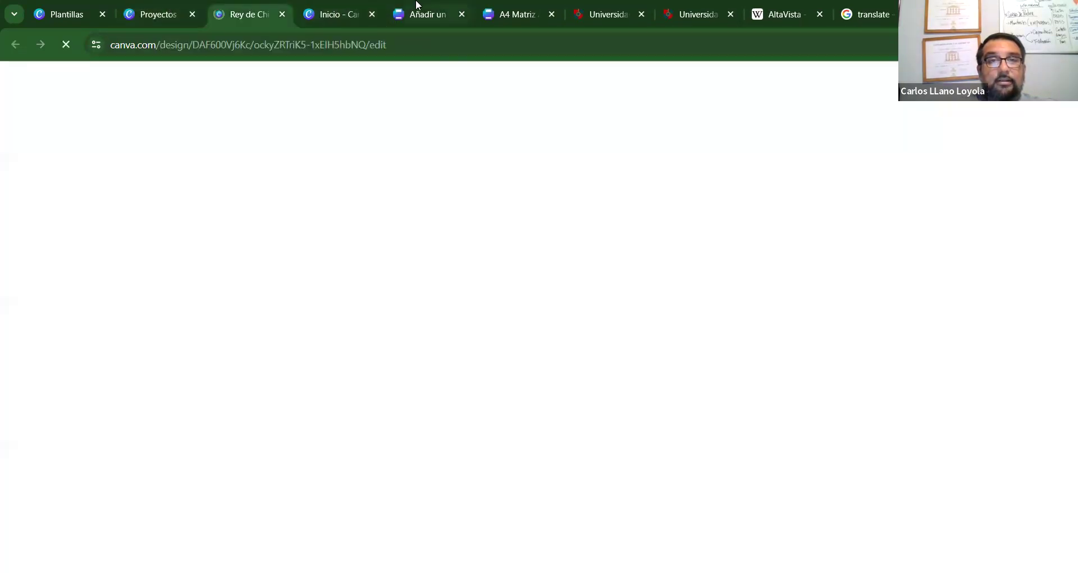
click(418, 9)
Browse the designs on the Proyectos page, then scroll back to the top.
click(152, 14)
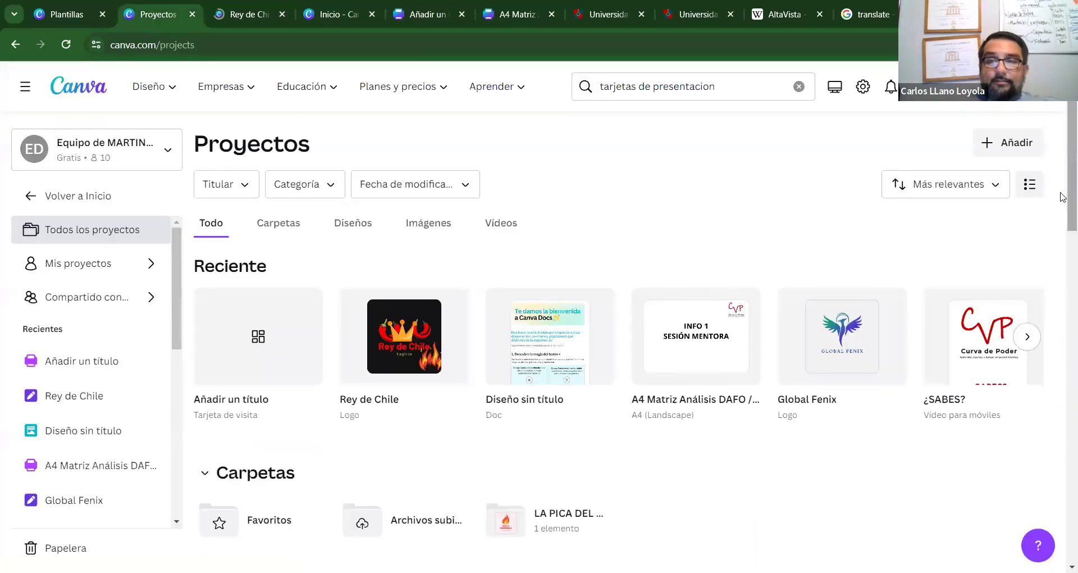
scroll(1063, 236, down, 3)
scroll(1062, 270, down, 3)
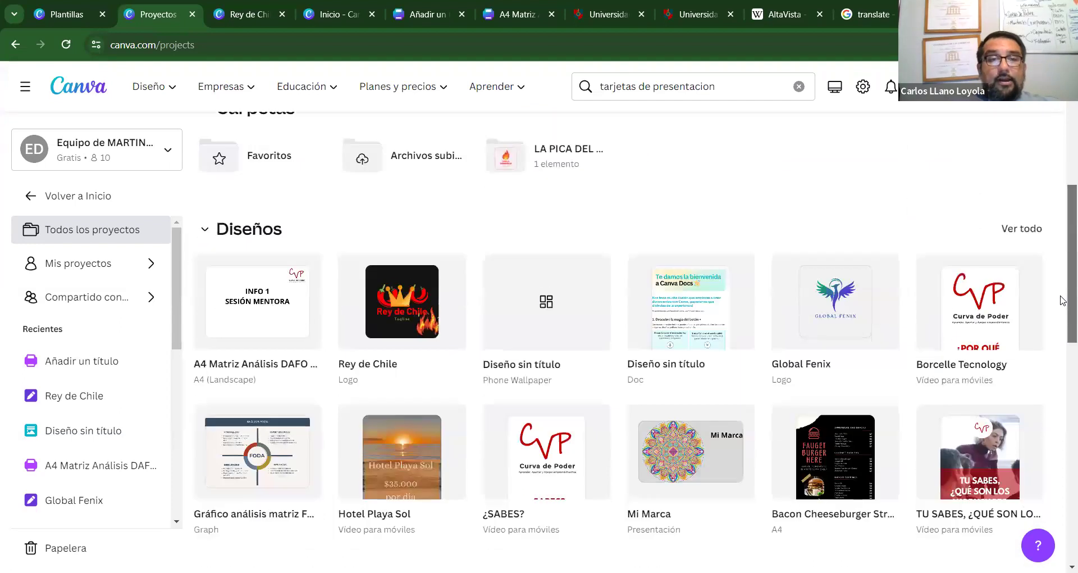
scroll(1062, 328, down, 1)
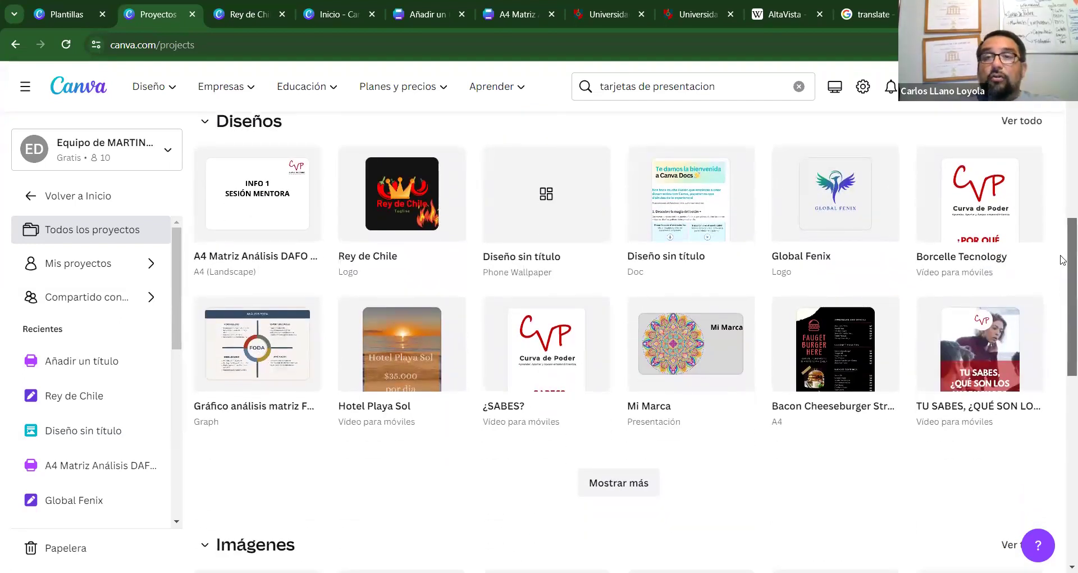
scroll(1063, 331, up, 5)
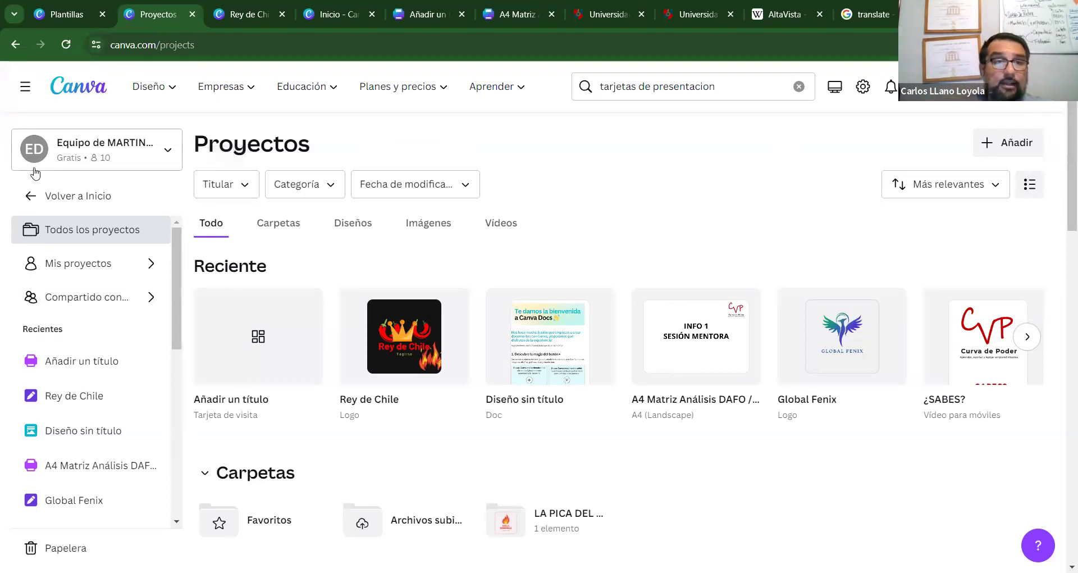
Go back to the Canva home and show the Presentaciones formats, including 16:9 and 4:3.
click(77, 197)
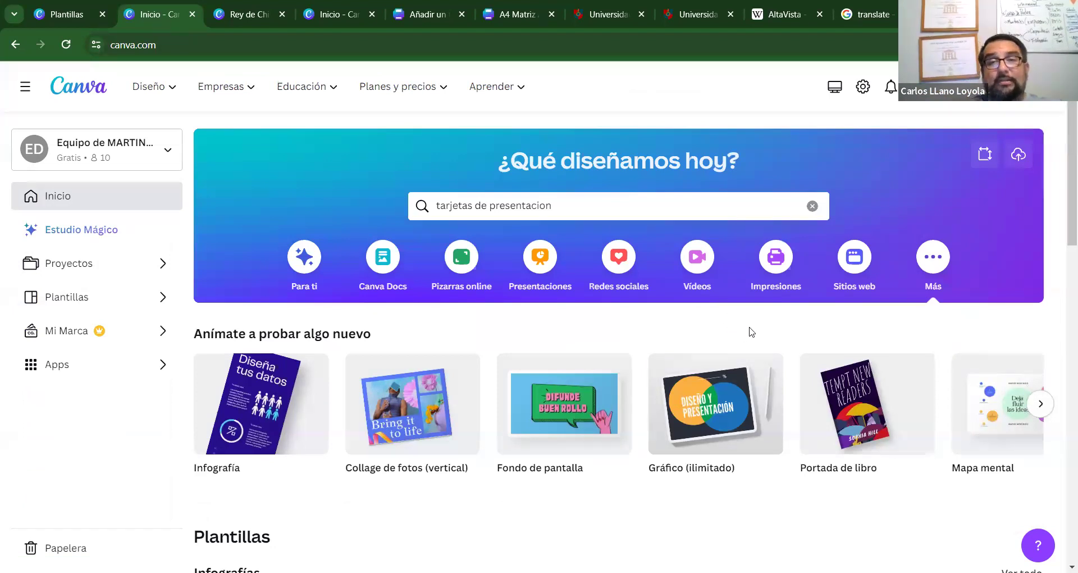
drag(1063, 224, 1061, 237)
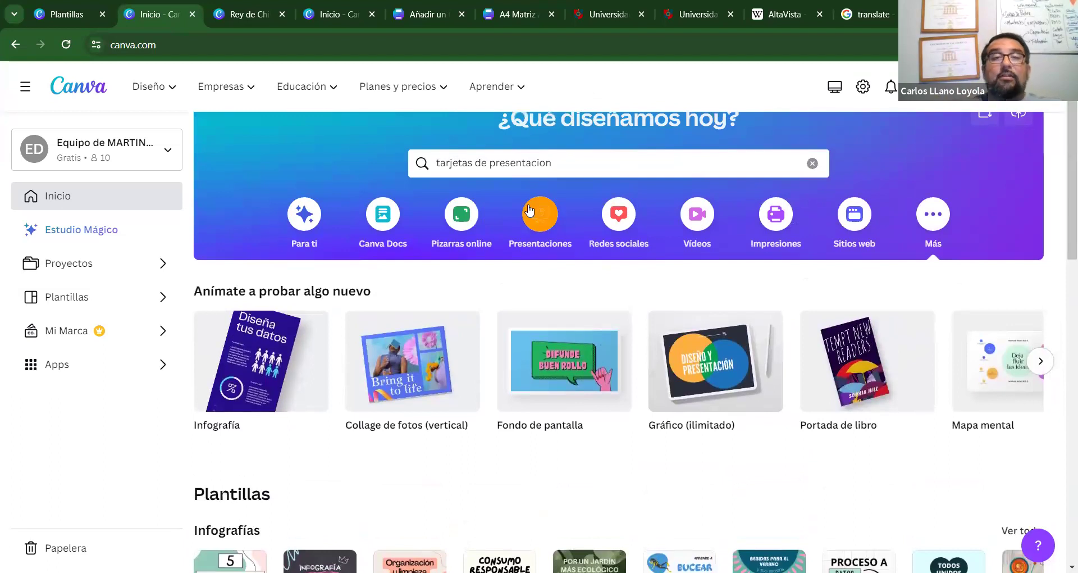
click(542, 233)
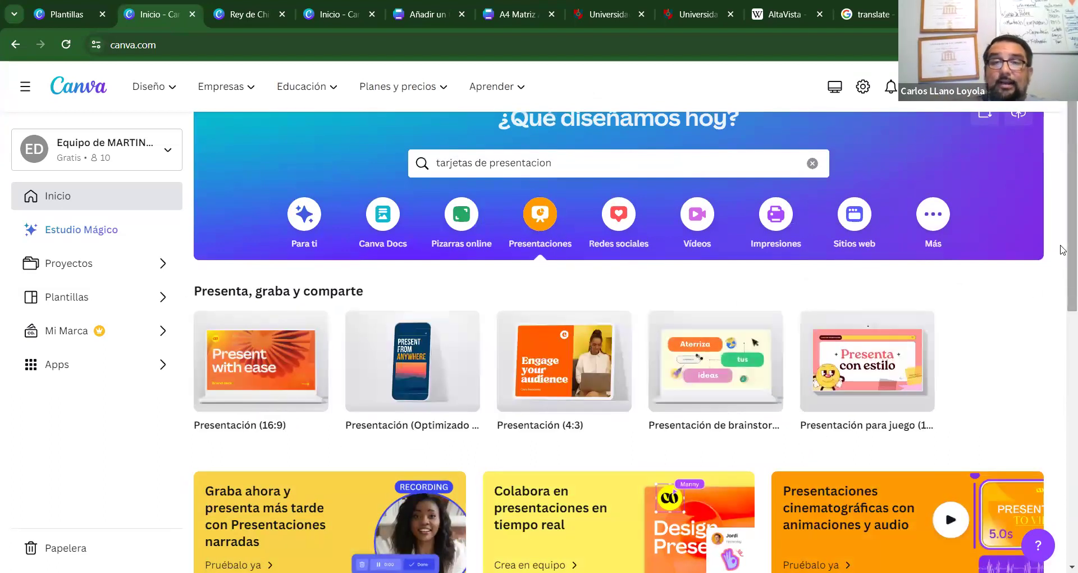
drag(1063, 252, 1062, 288)
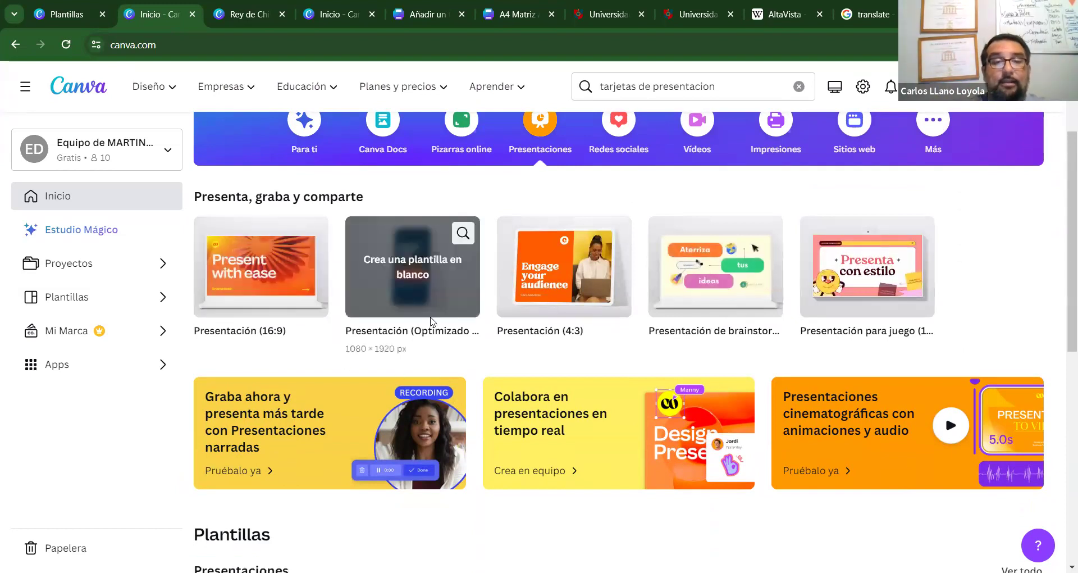
scroll(1061, 315, down, 4)
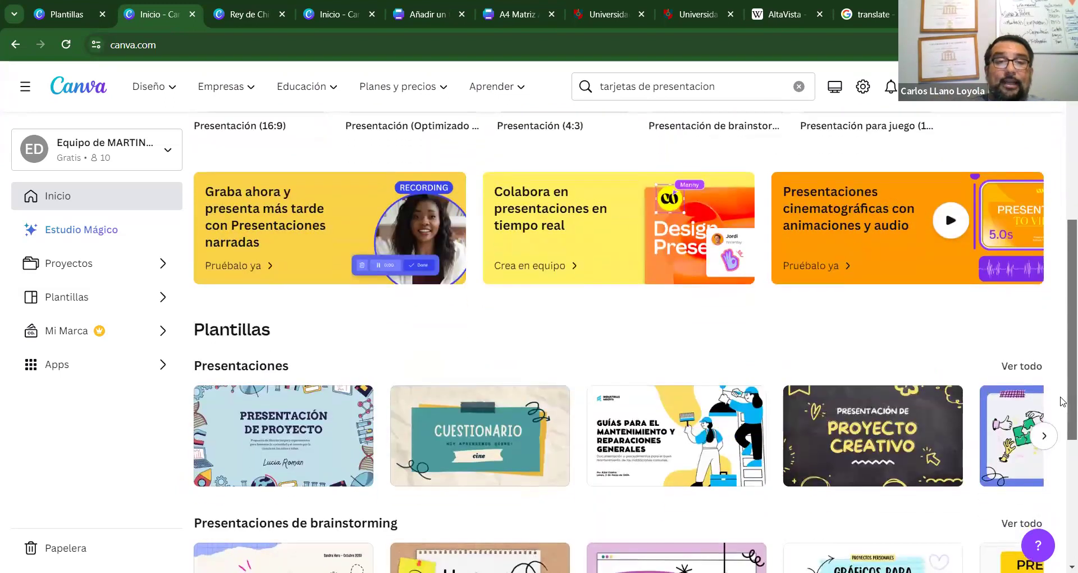
scroll(1062, 393, up, 1)
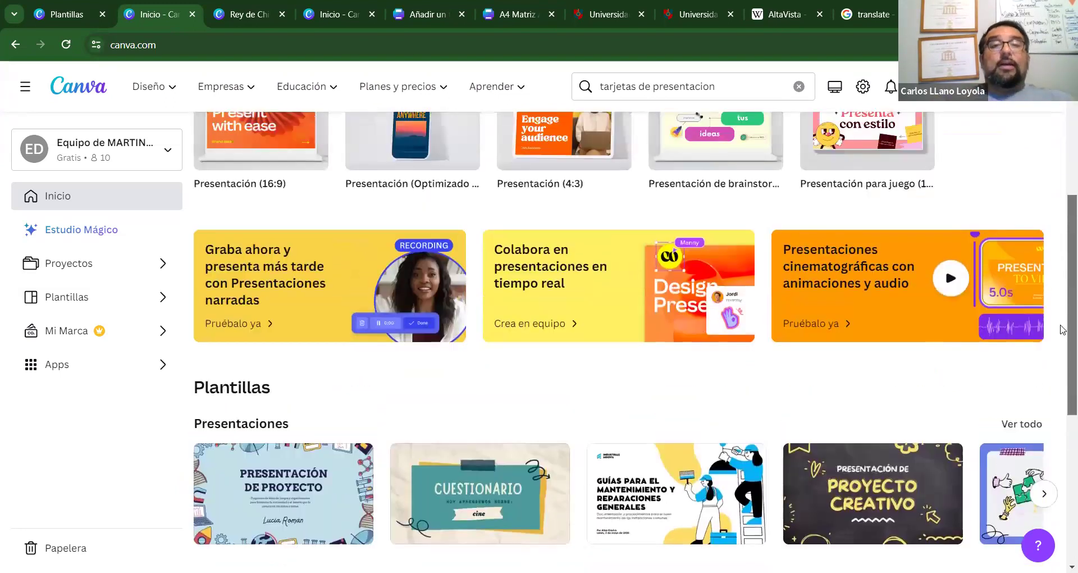
scroll(1063, 329, up, 3)
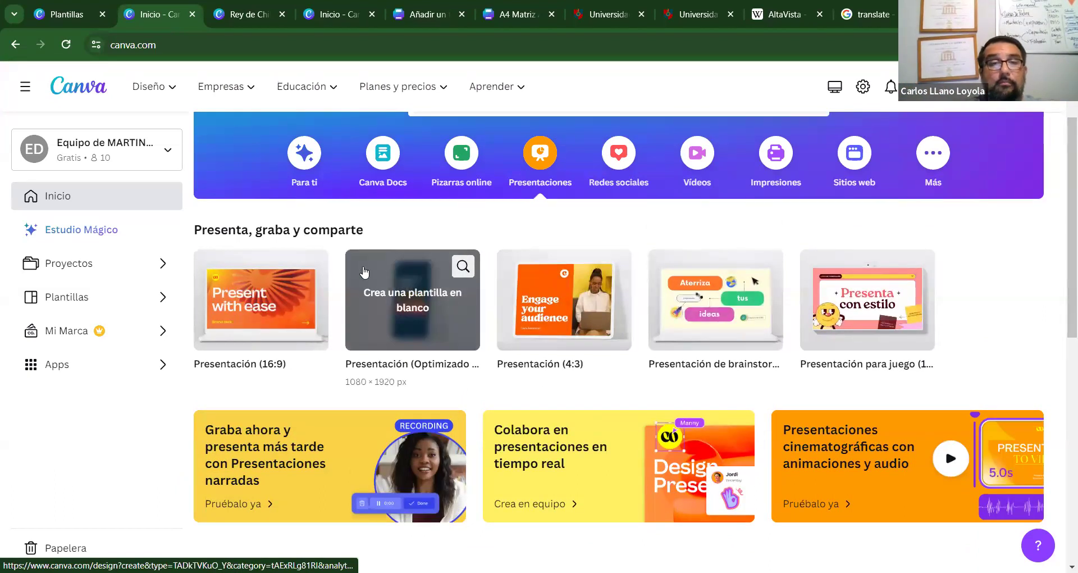
Create a blank Presentación (16:9) design and scroll through its presentation templates.
click(261, 298)
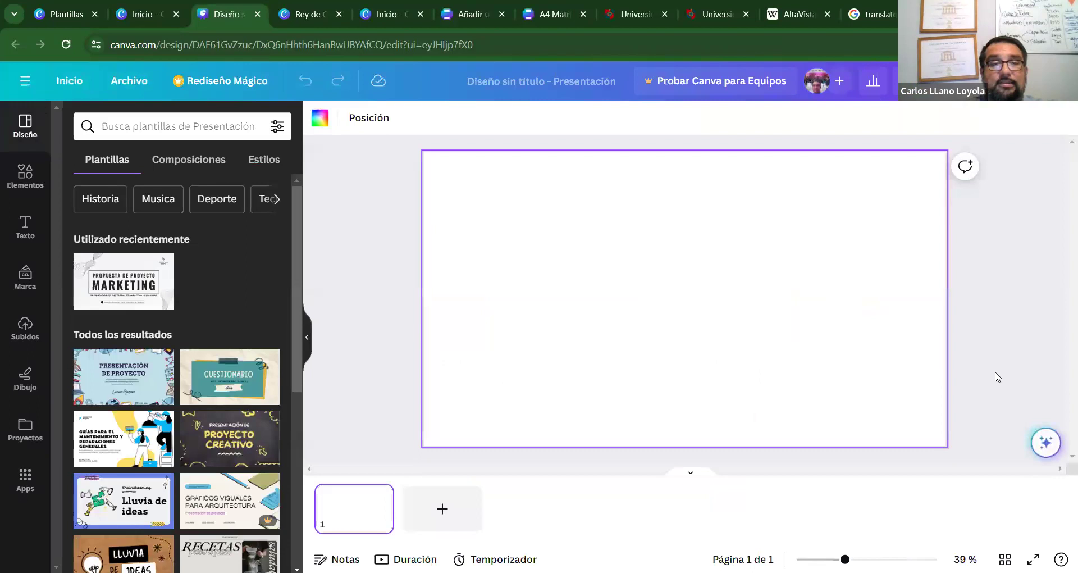
scroll(274, 422, down, 7)
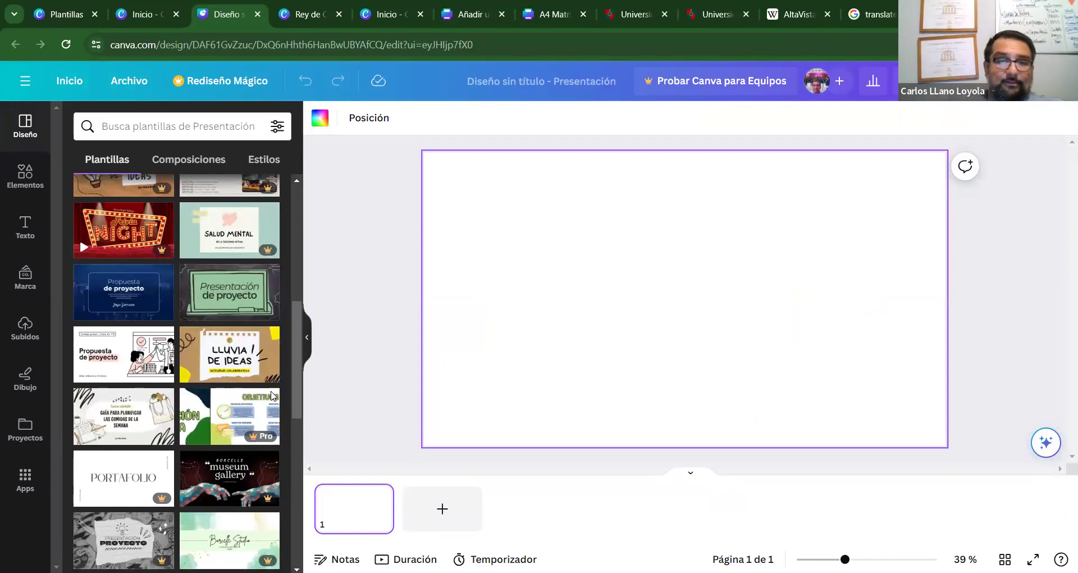
scroll(289, 415, down, 1)
scroll(283, 458, down, 6)
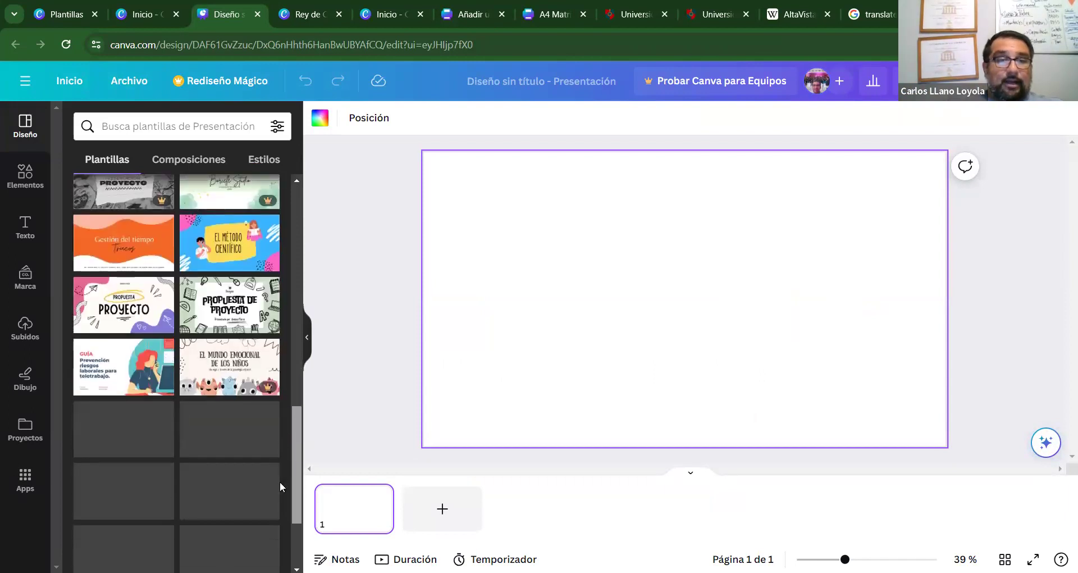
scroll(278, 506, down, 3)
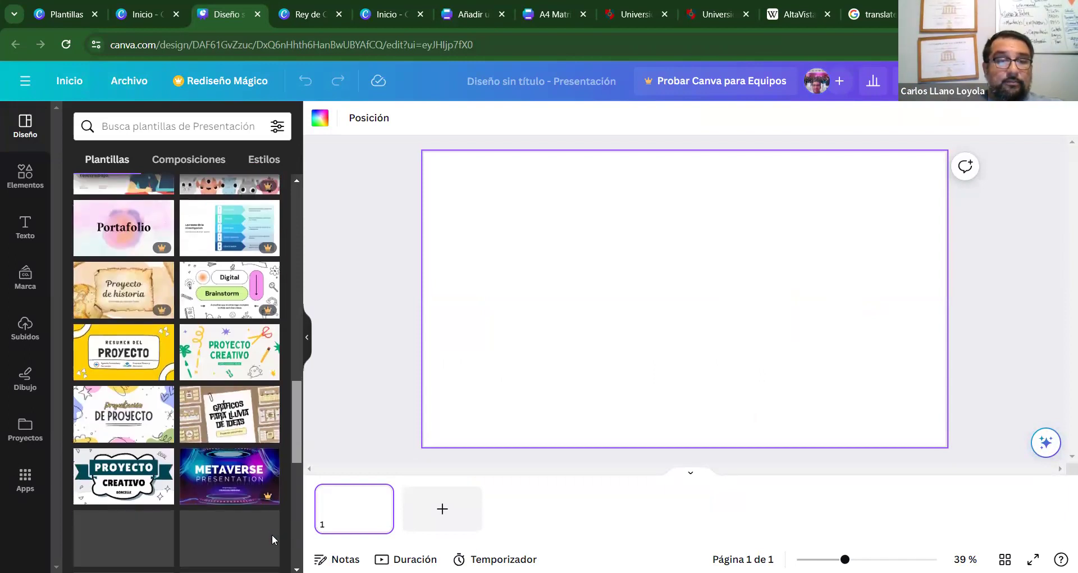
scroll(291, 457, down, 1)
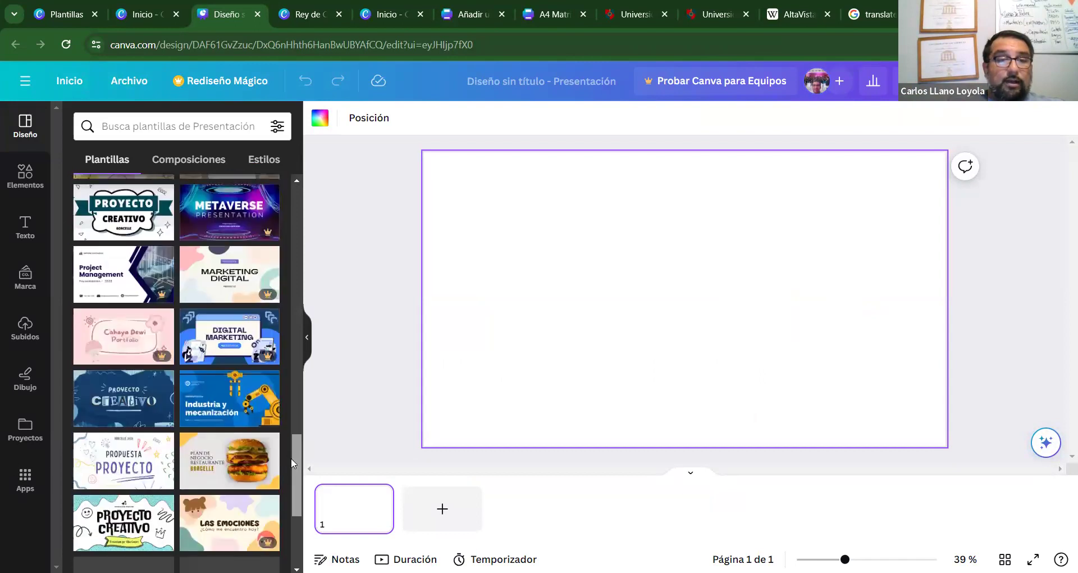
scroll(270, 281, up, 15)
click(240, 128)
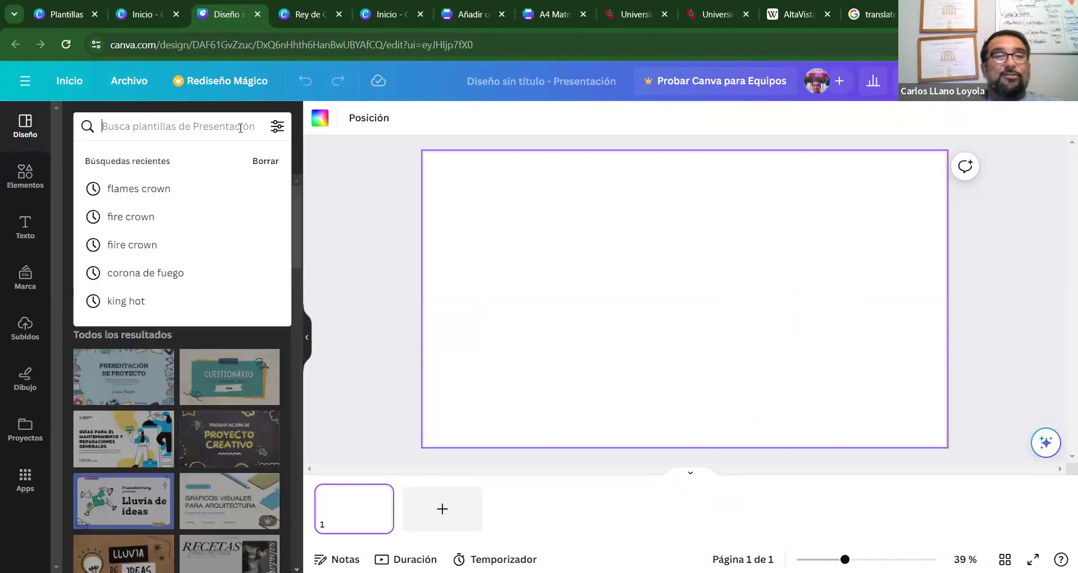
text(CHILES)
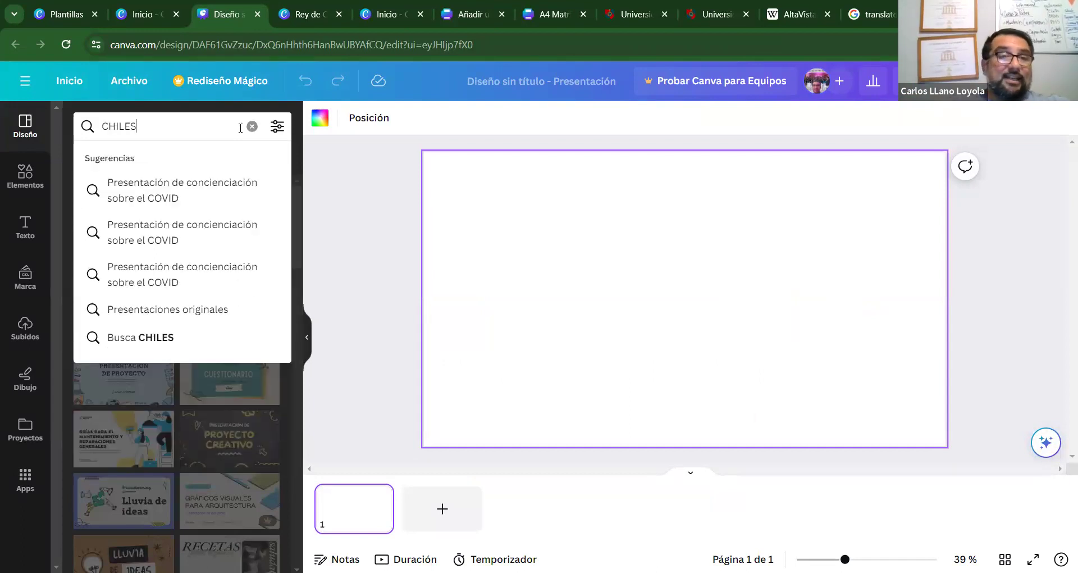
key(Return)
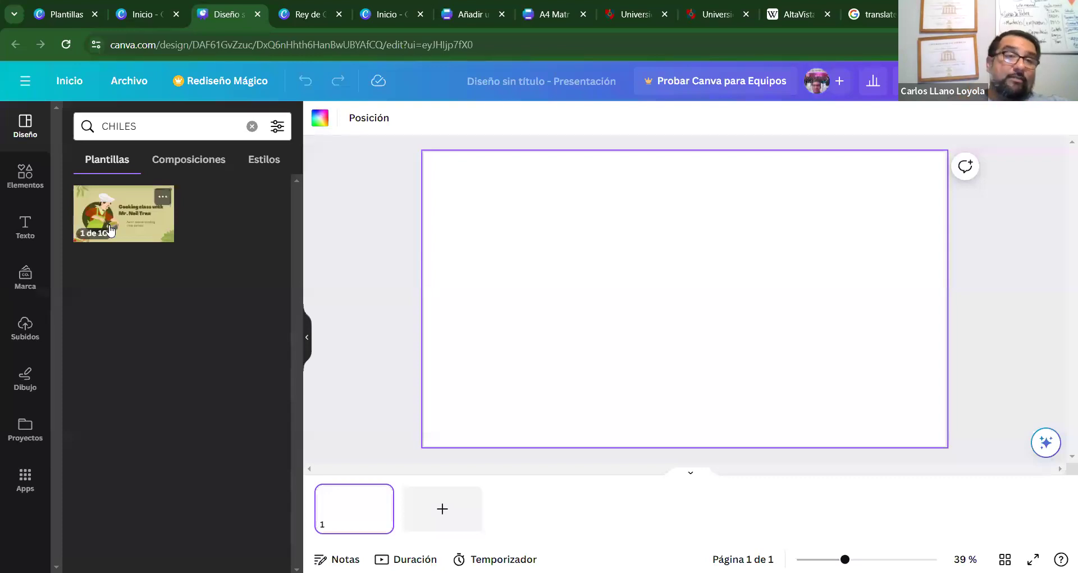
click(141, 230)
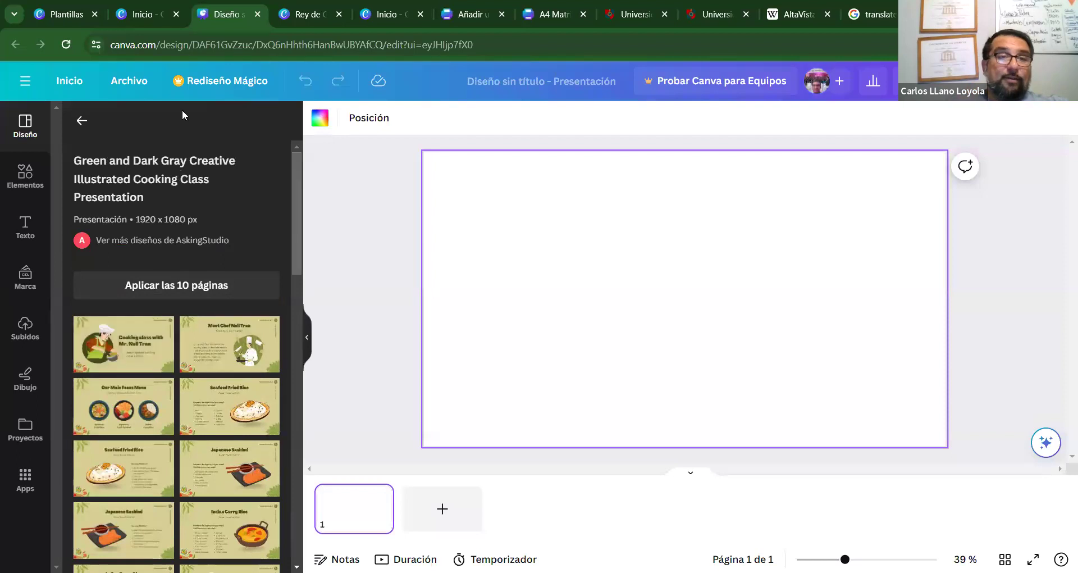
click(84, 121)
click(172, 133)
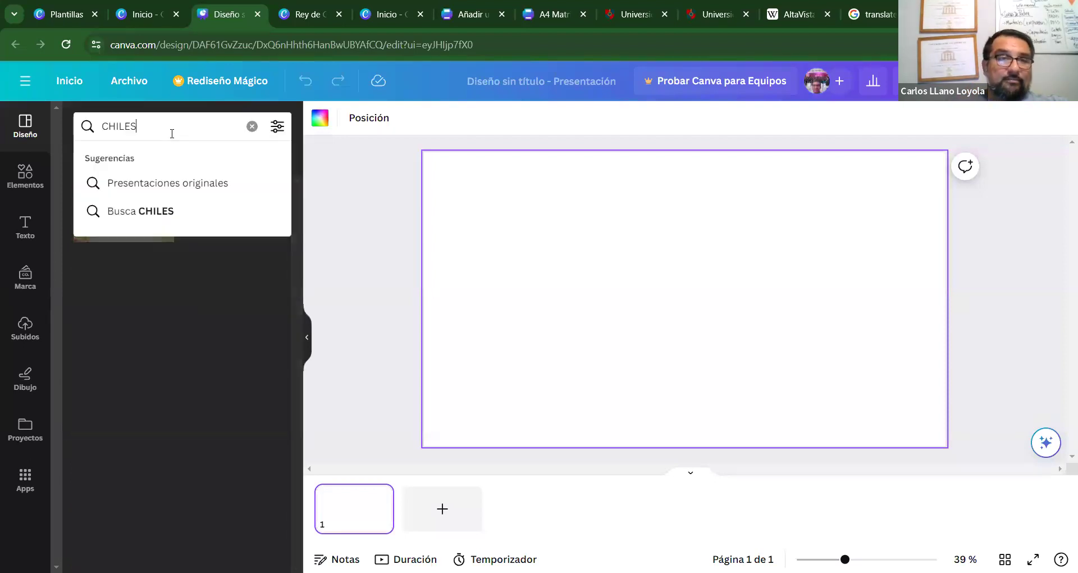
key(BackSpace)
key(BackSpace)
key(BackSpace)
key(BackSpace)
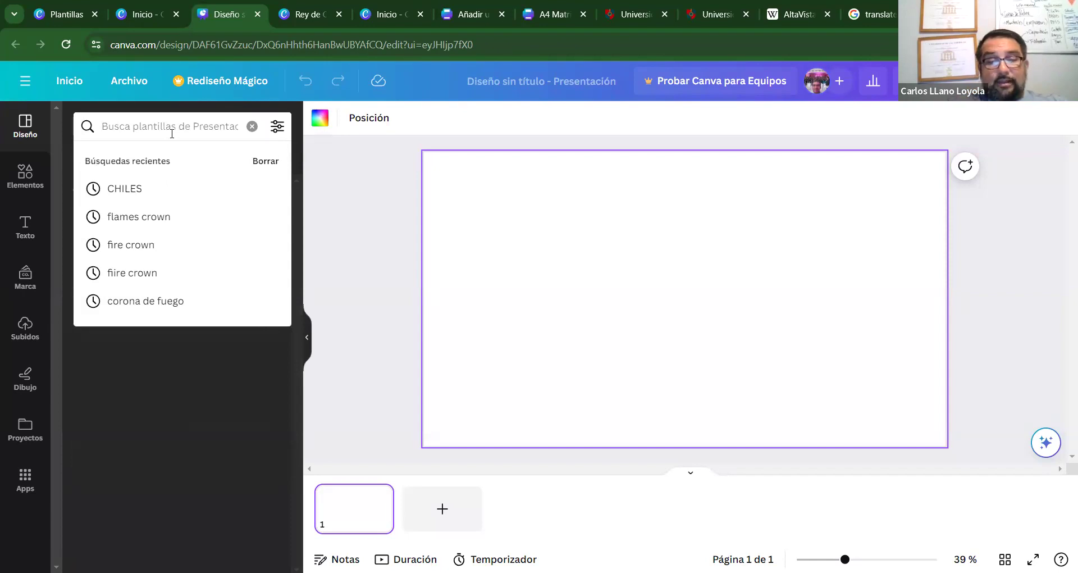
text(AJI3)
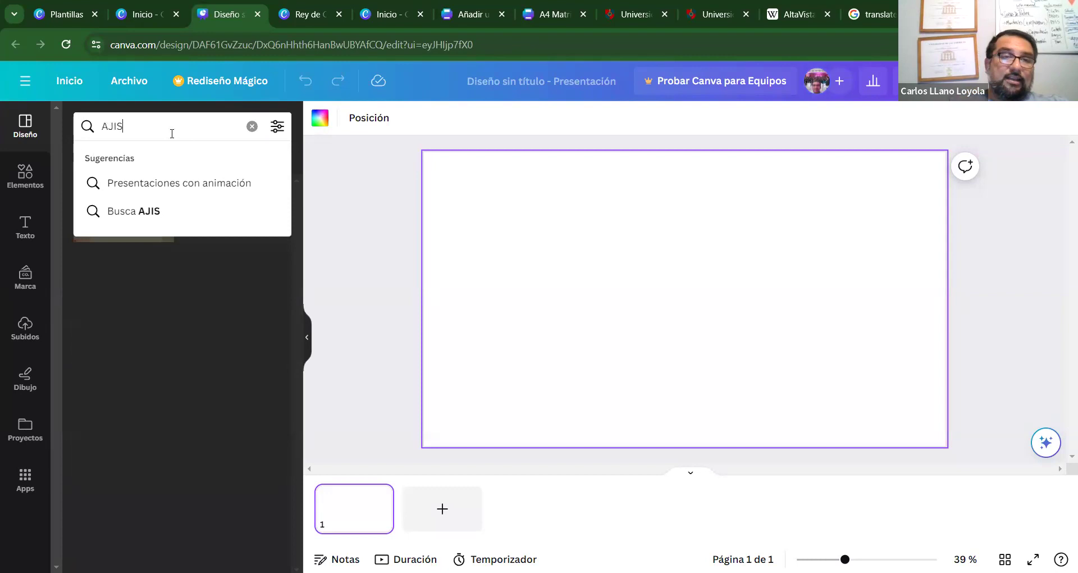
key(BackSpace)
text(ES)
key(Return)
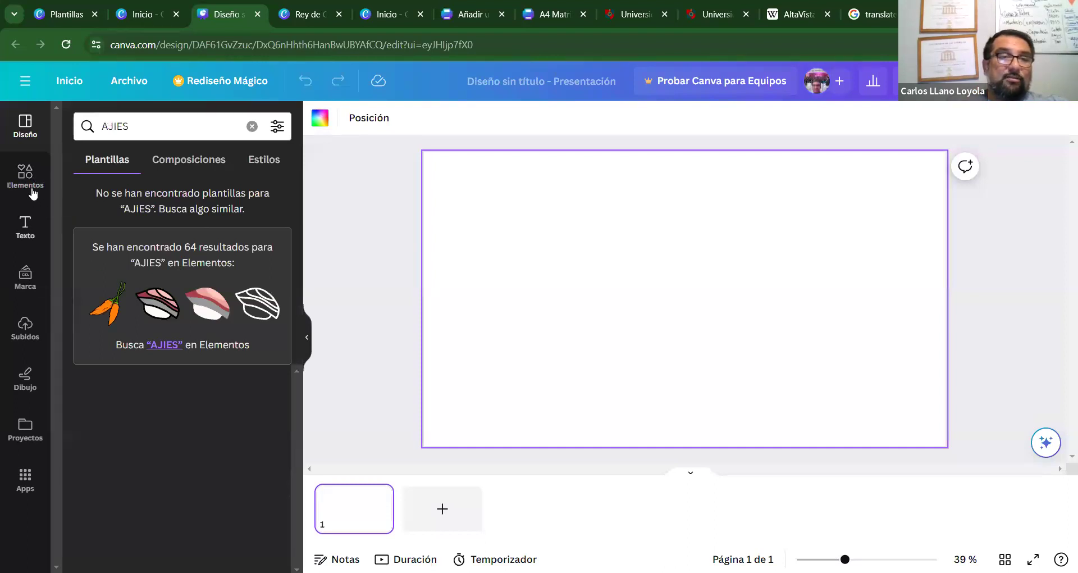
click(29, 134)
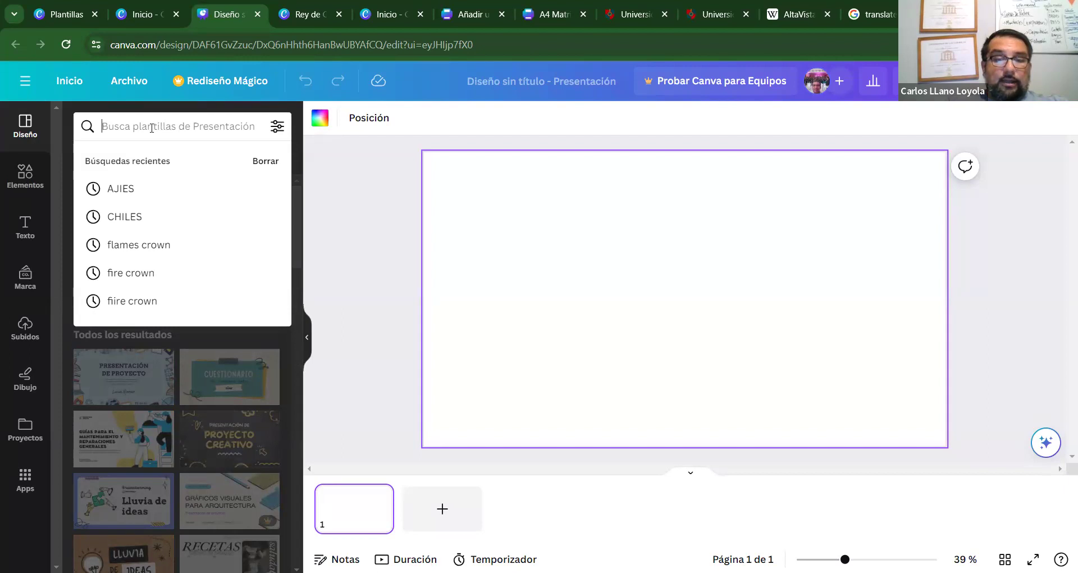
text(CONDIMENTOS)
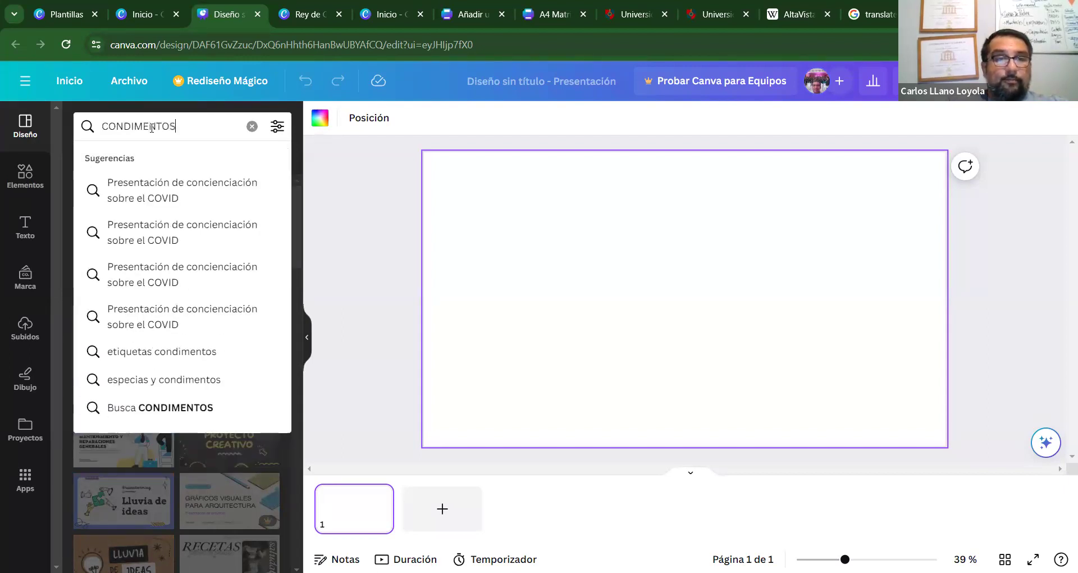
key(Return)
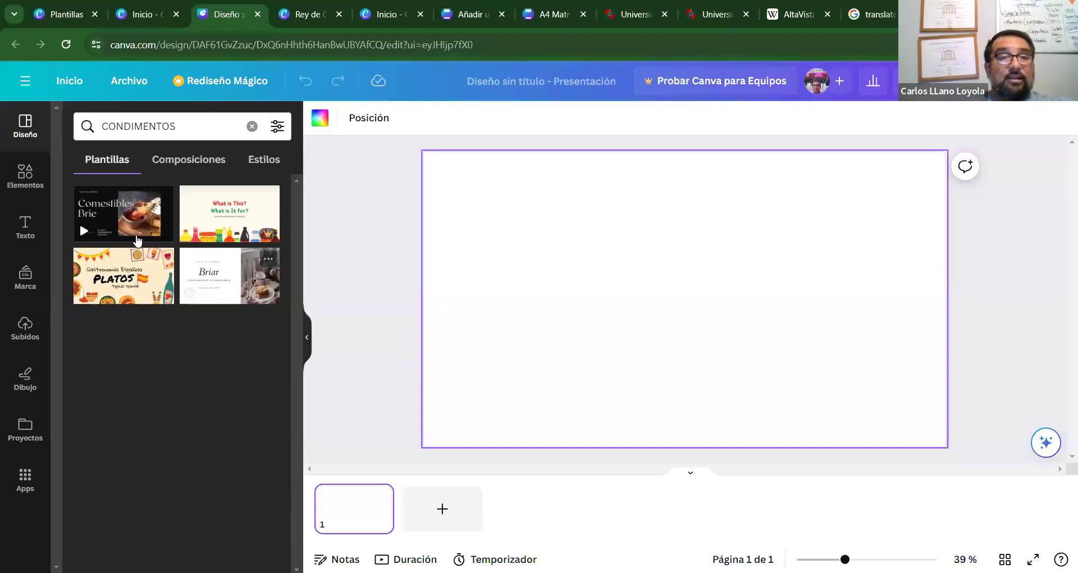
click(195, 123)
key(BackSpace)
key(BackSpace)
key(BackSpace)
key(BackSpace)
key(BackSpace)
key(BackSpace)
key(BackSpace)
key(BackSpace)
key(BackSpace)
key(BackSpace)
key(BackSpace)
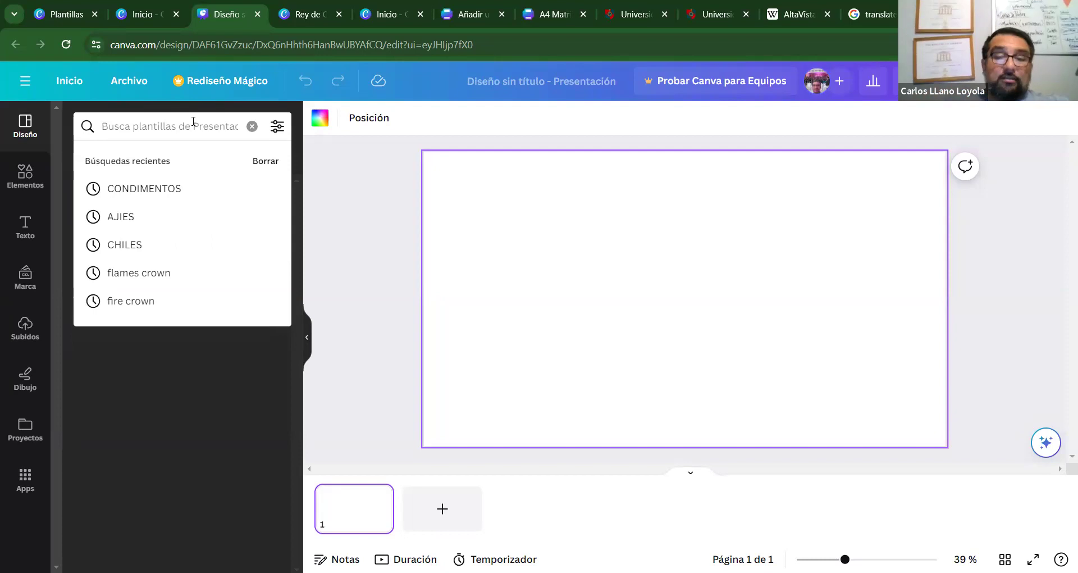
Search design templates for MEXICO and scroll through the results.
text(MEXICO)
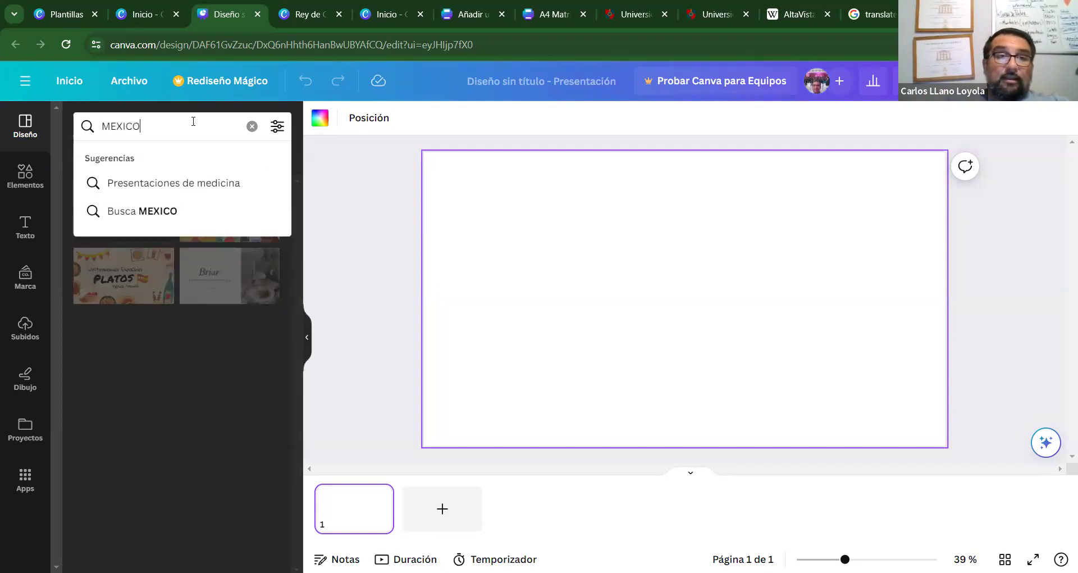
key(Return)
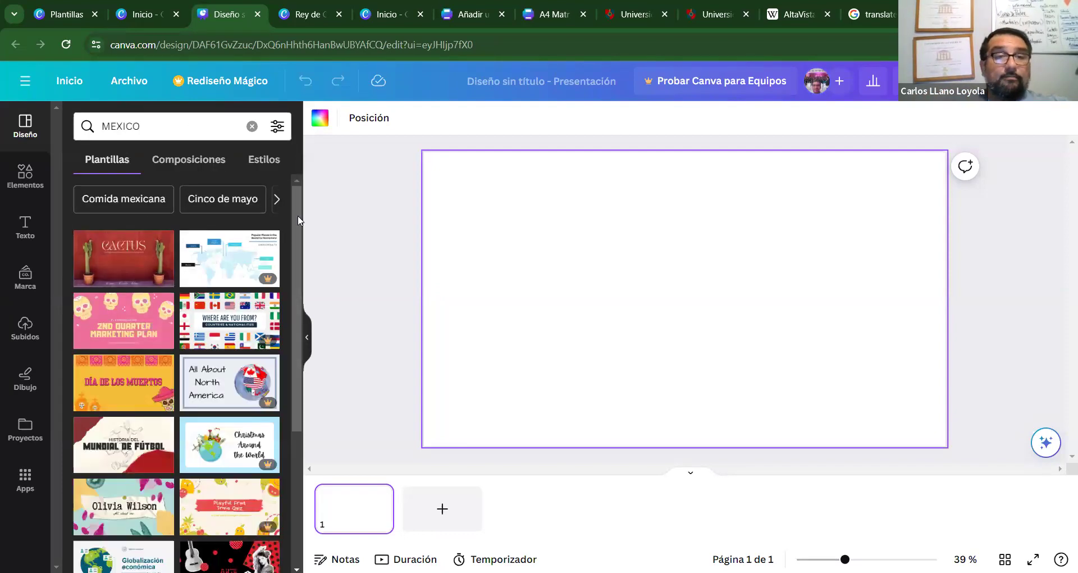
scroll(286, 274, down, 5)
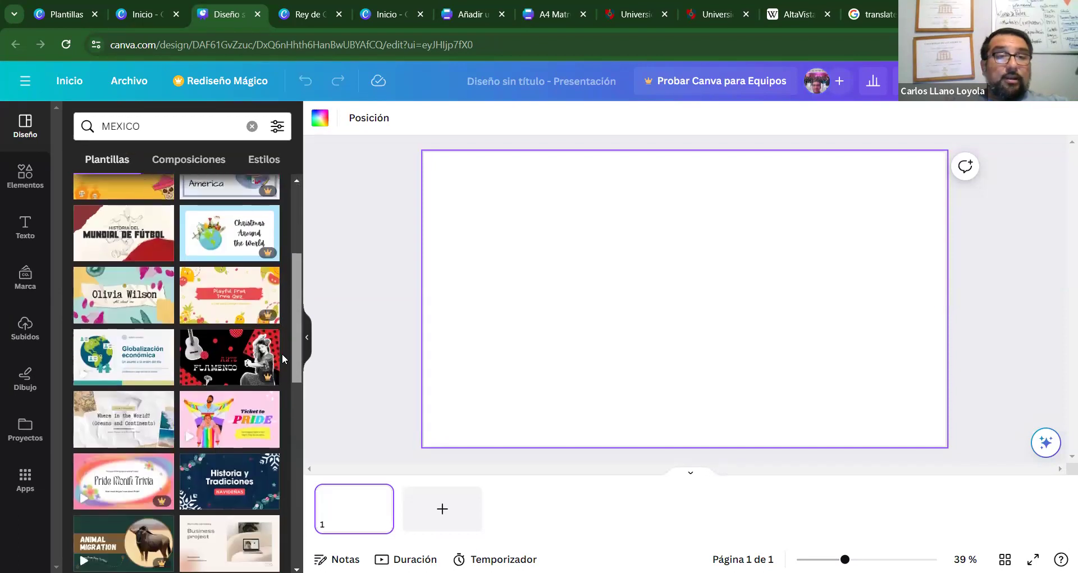
scroll(287, 387, down, 10)
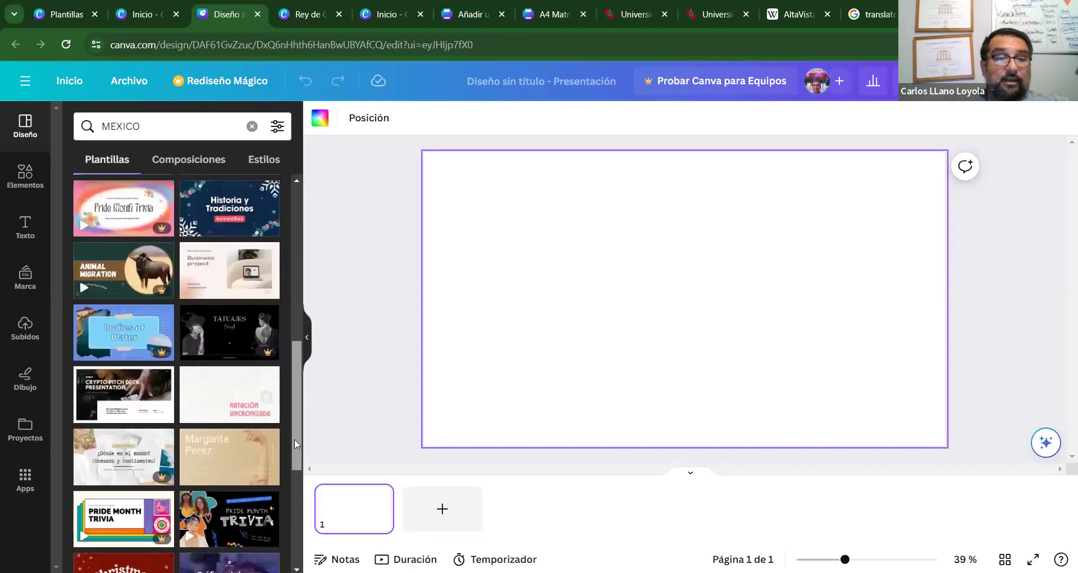
scroll(296, 463, down, 3)
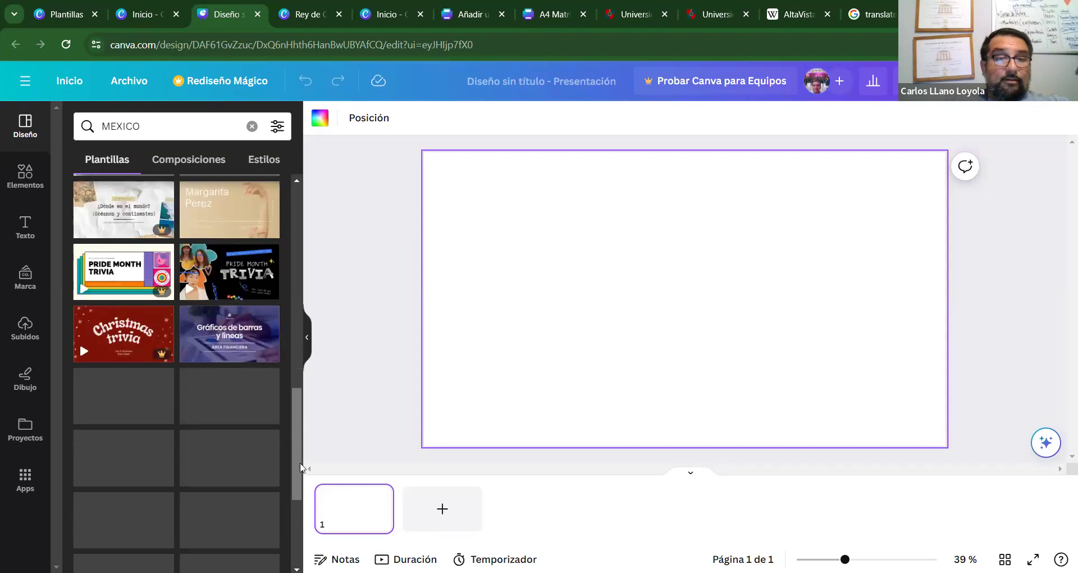
scroll(294, 444, down, 4)
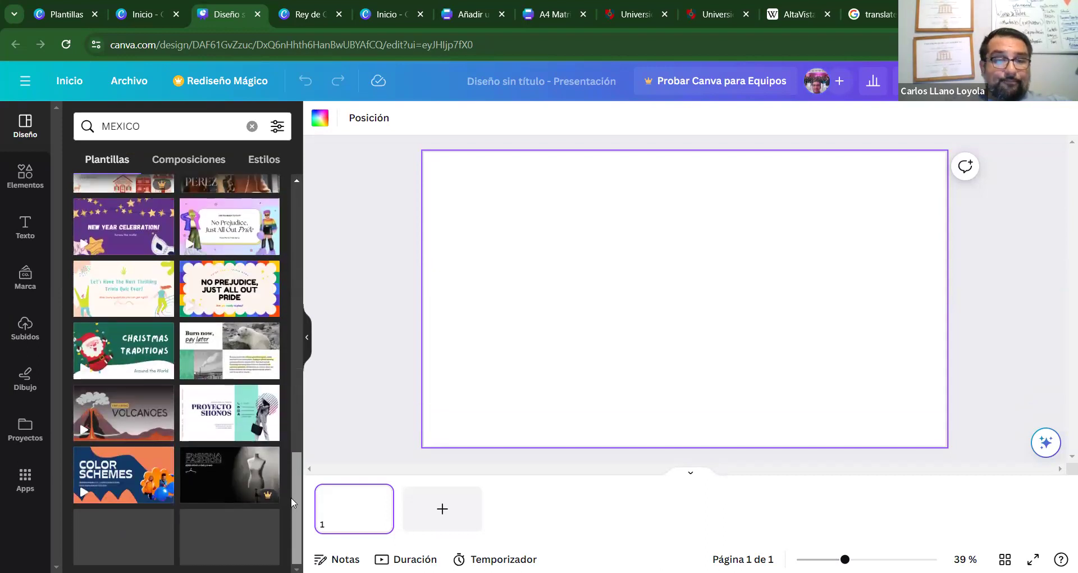
drag(292, 496, 301, 174)
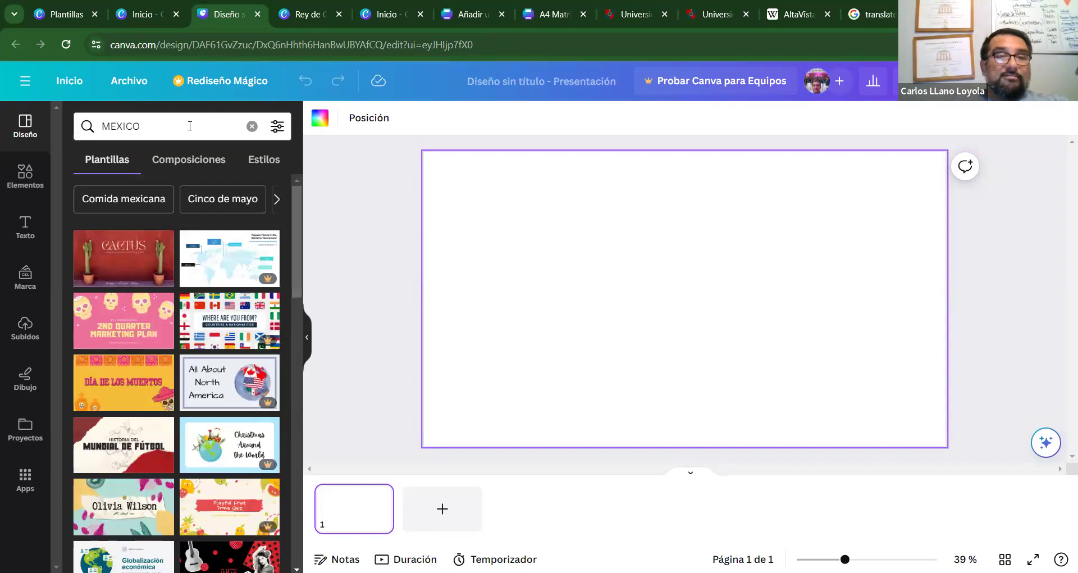
Browse the suggested search topics, then erase the MEXICO query.
click(190, 125)
click(325, 245)
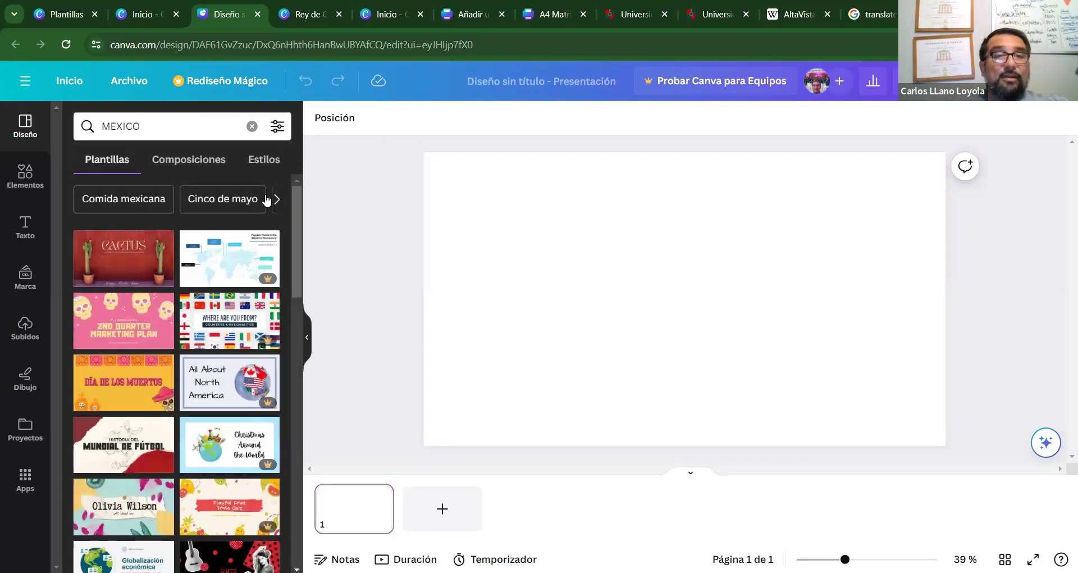
click(275, 199)
click(273, 200)
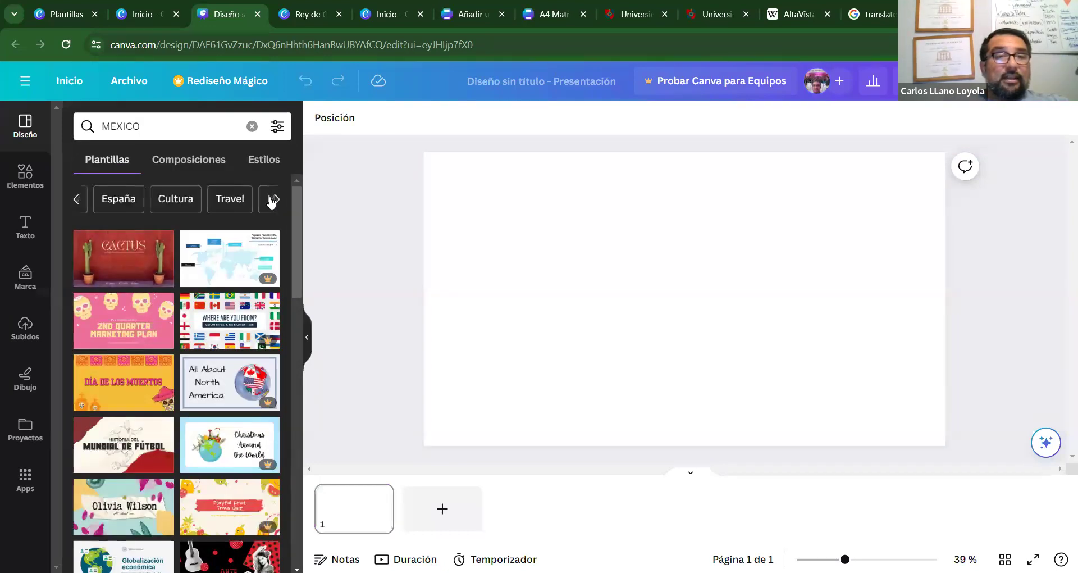
click(272, 200)
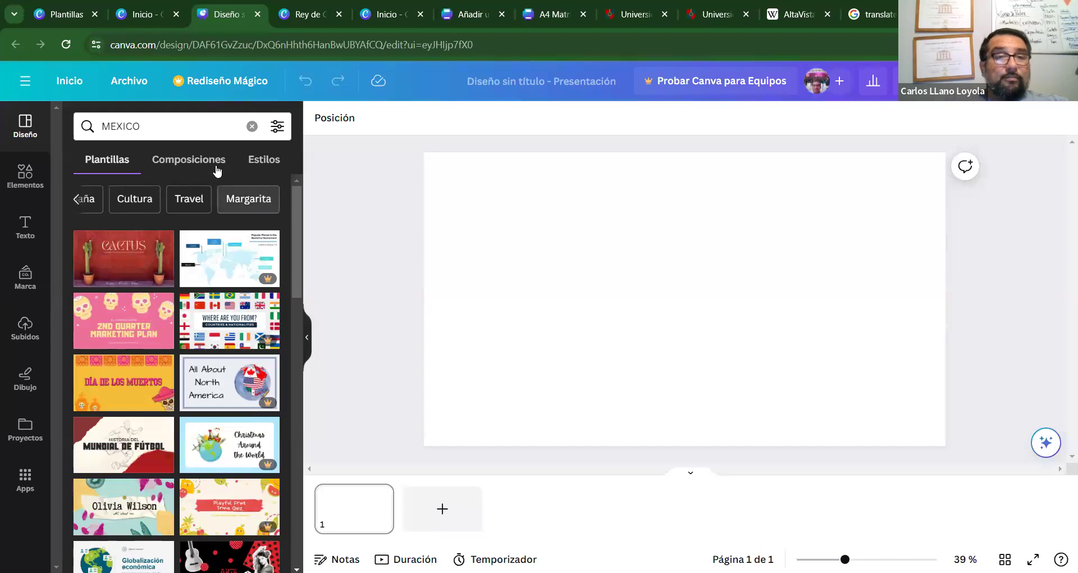
click(147, 119)
key(BackSpace)
key(BackSpace)
key(BackSpace)
key(BackSpace)
key(BackSpace)
key(BackSpace)
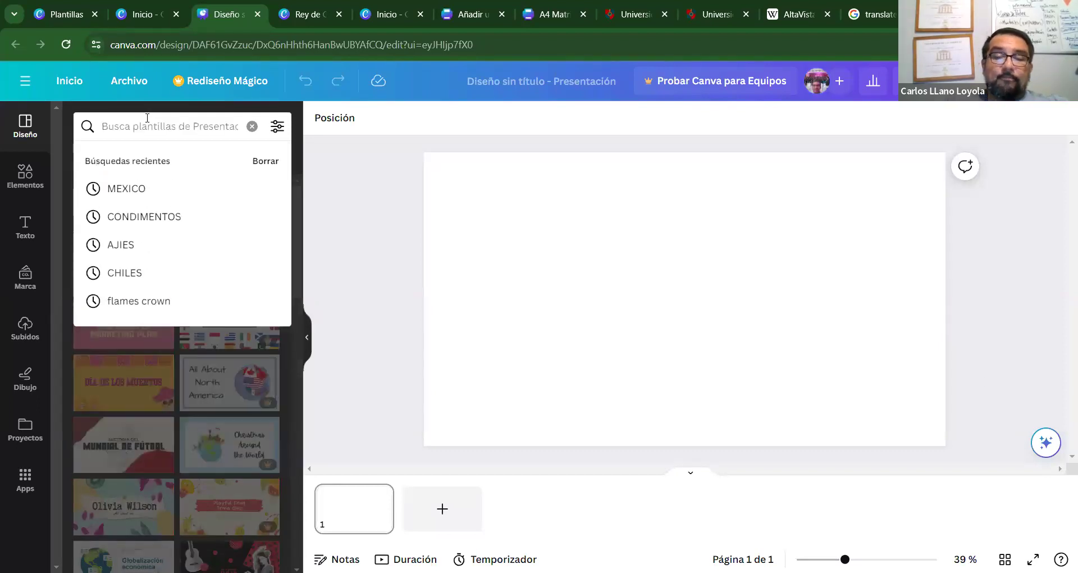
Search design templates for HOT.
text(HOT)
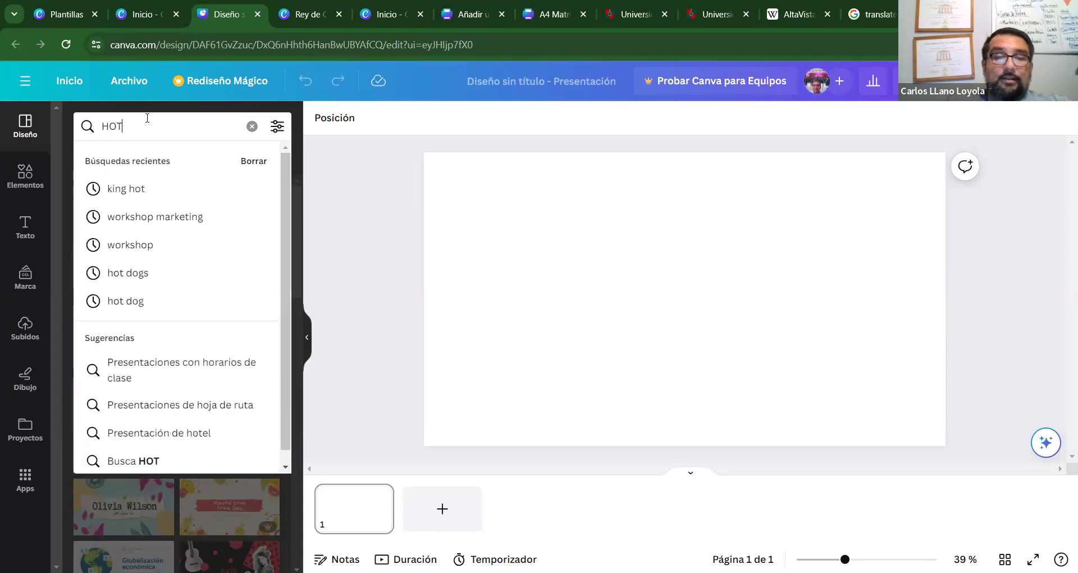
key(Return)
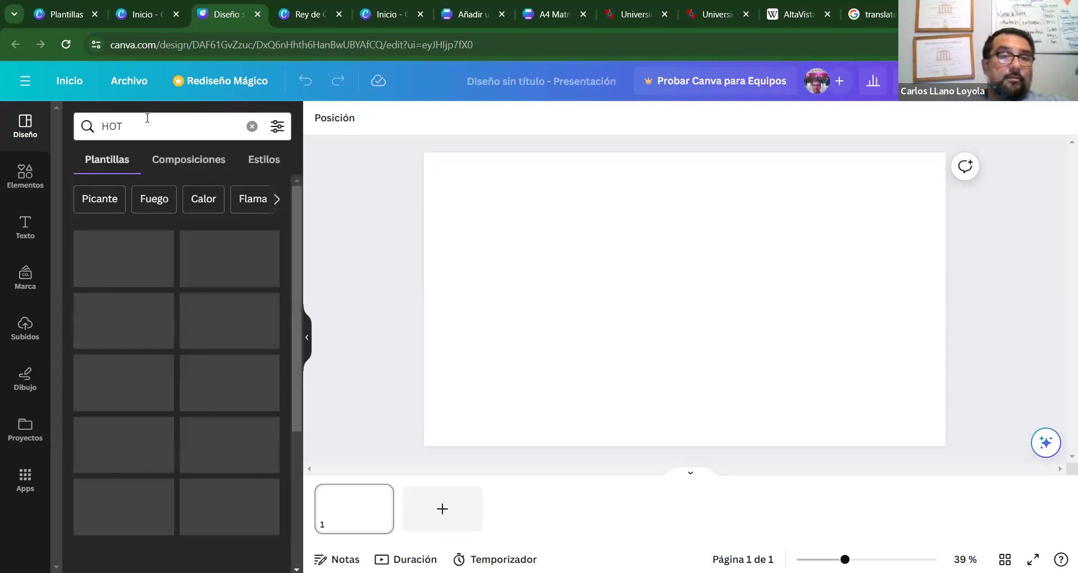
drag(296, 233, 294, 185)
Refine the search to HOT SAUCES, browse the results, then switch to the Elementos library.
click(139, 132)
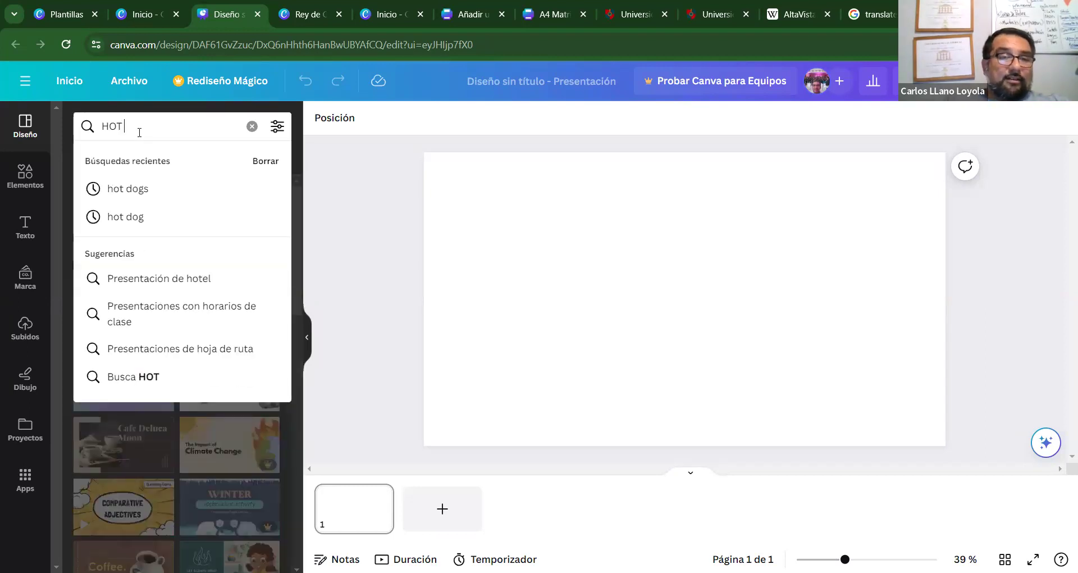
text(SAUCES)
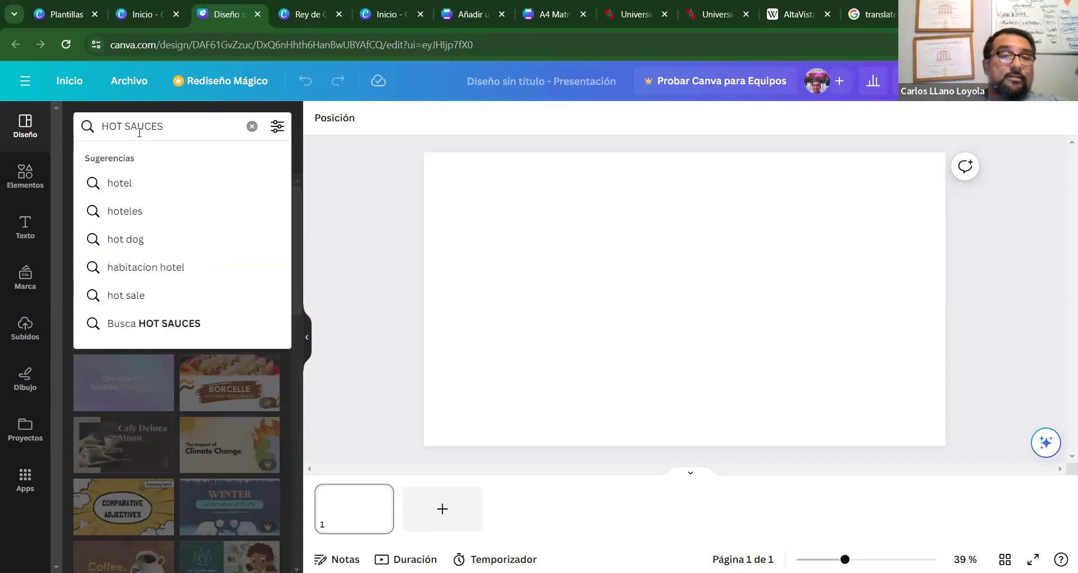
key(Return)
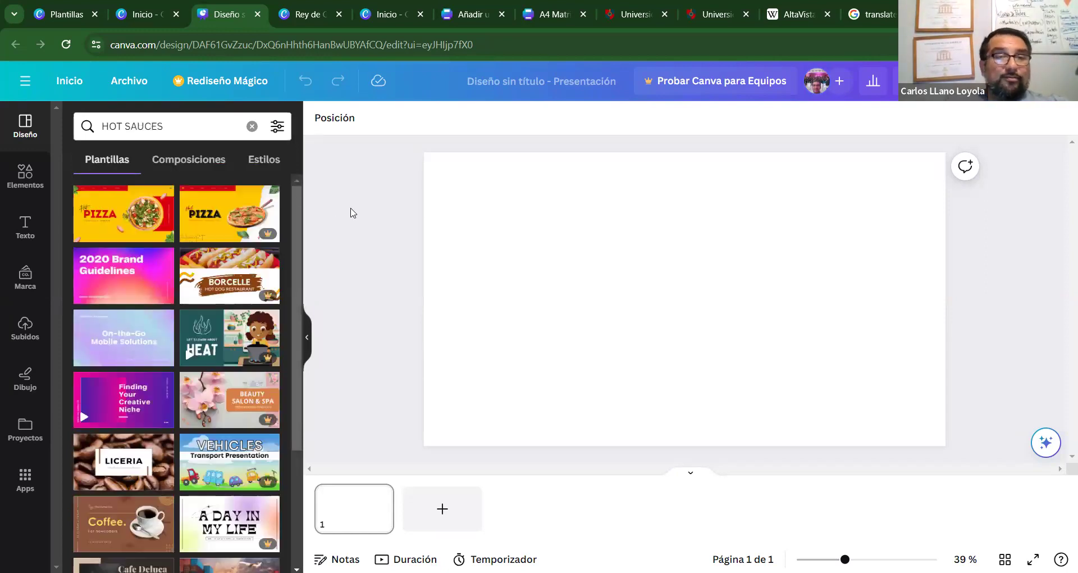
scroll(292, 258, down, 2)
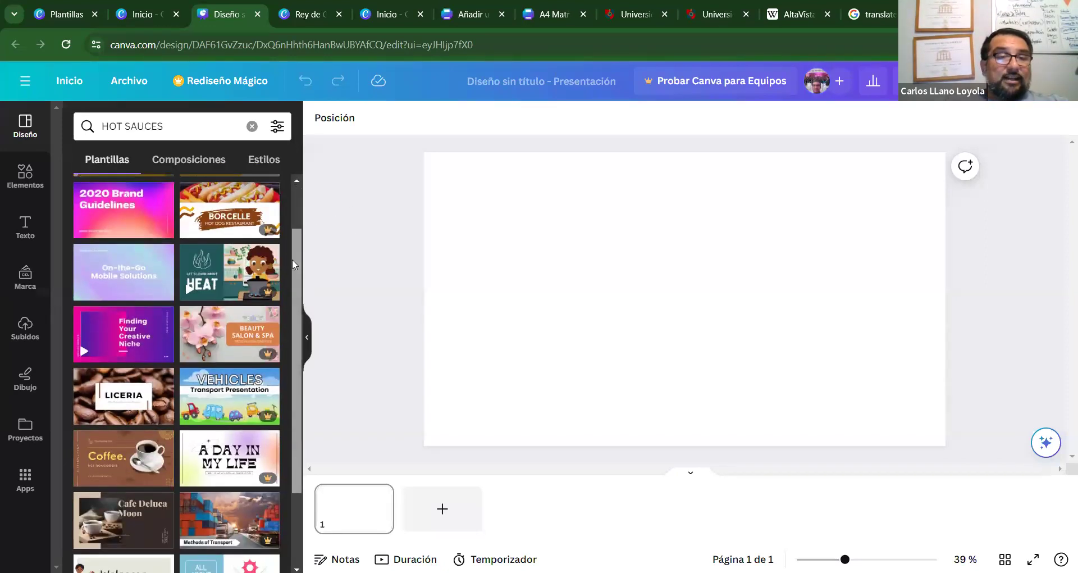
scroll(292, 310, down, 1)
scroll(289, 338, down, 1)
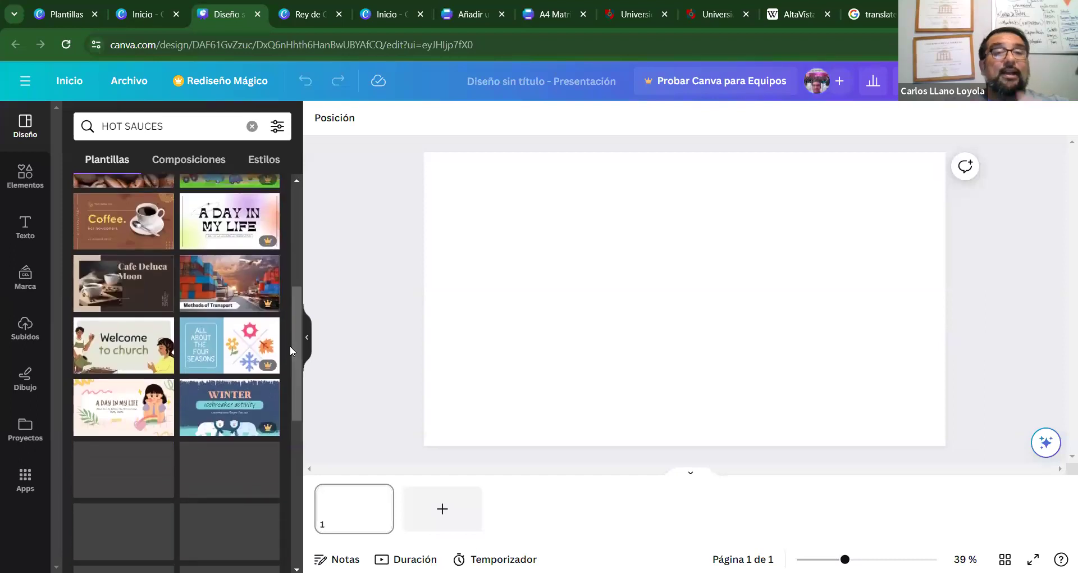
drag(294, 345, 297, 329)
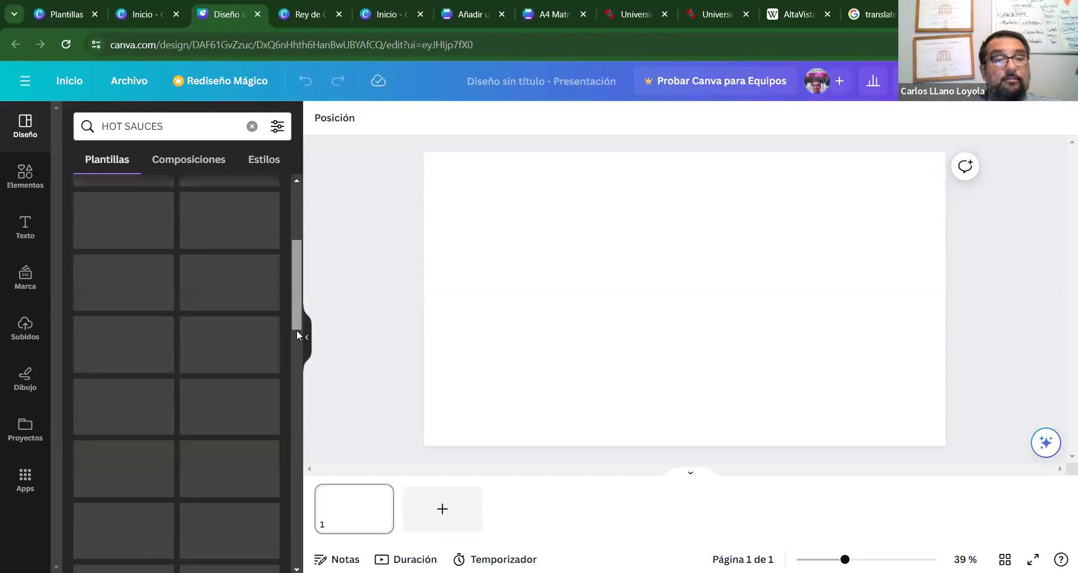
mouse_move(149, 230)
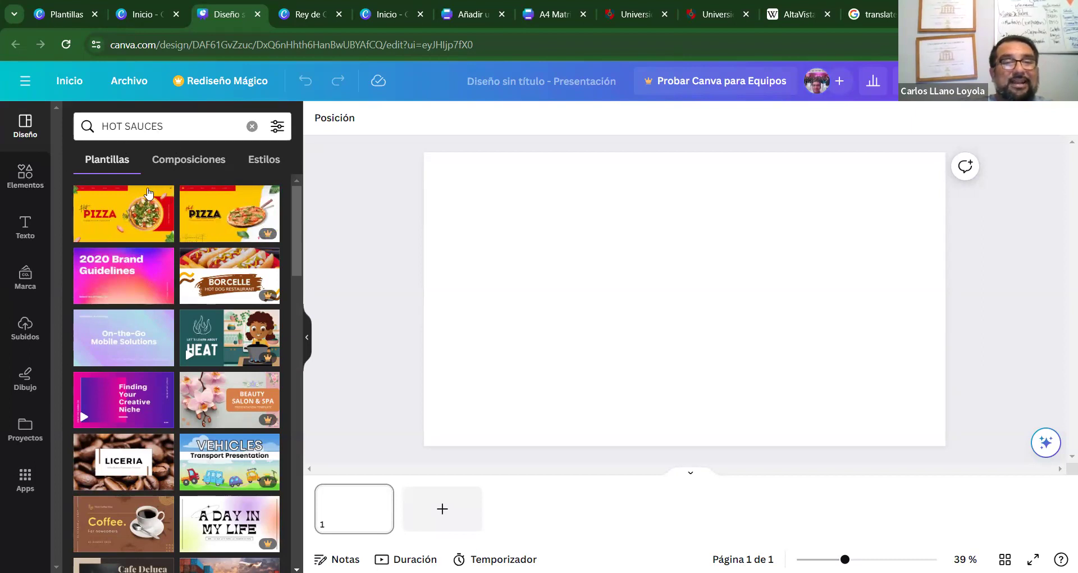
click(25, 175)
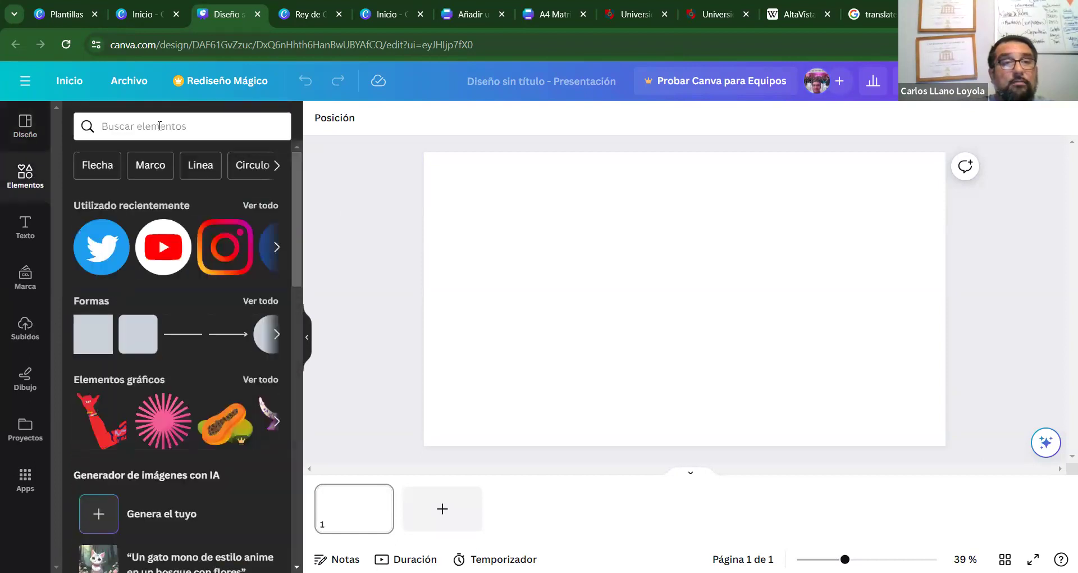
Search elements for CHILES, filter to graphics, and scroll through the results.
click(196, 120)
text(CHILES)
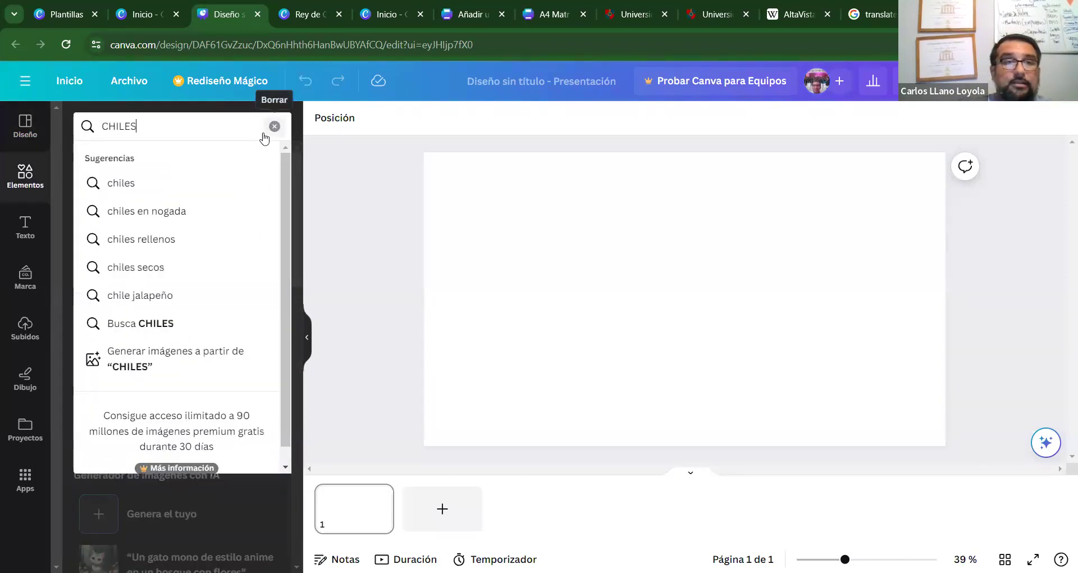
key(Return)
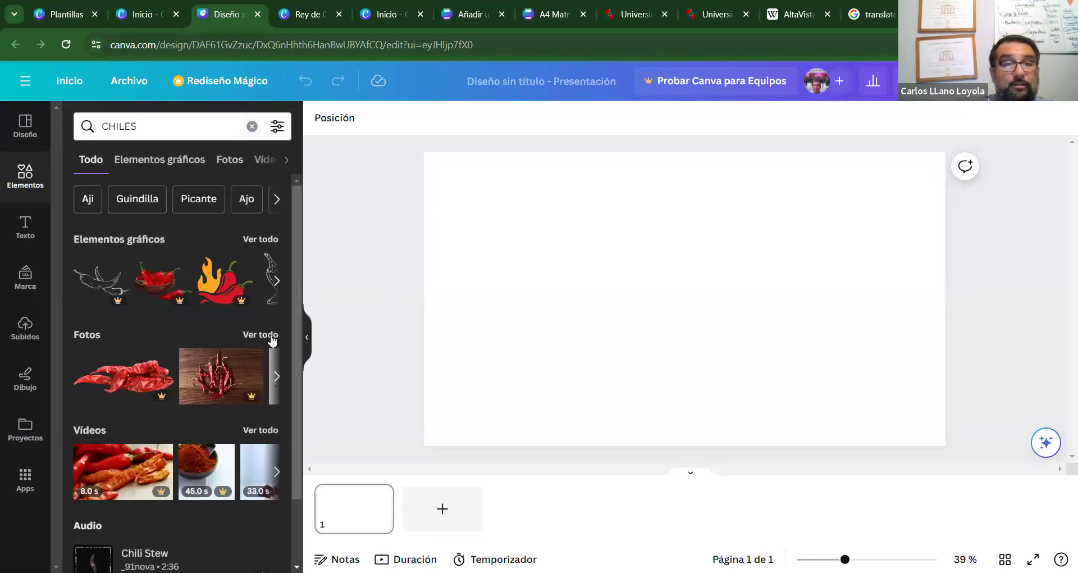
click(268, 241)
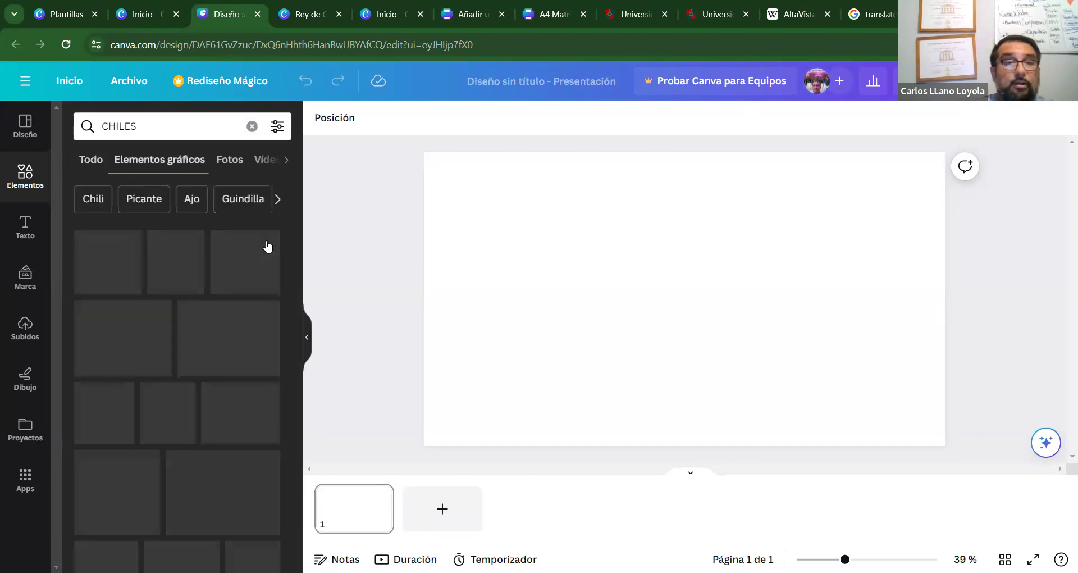
drag(294, 258, 296, 439)
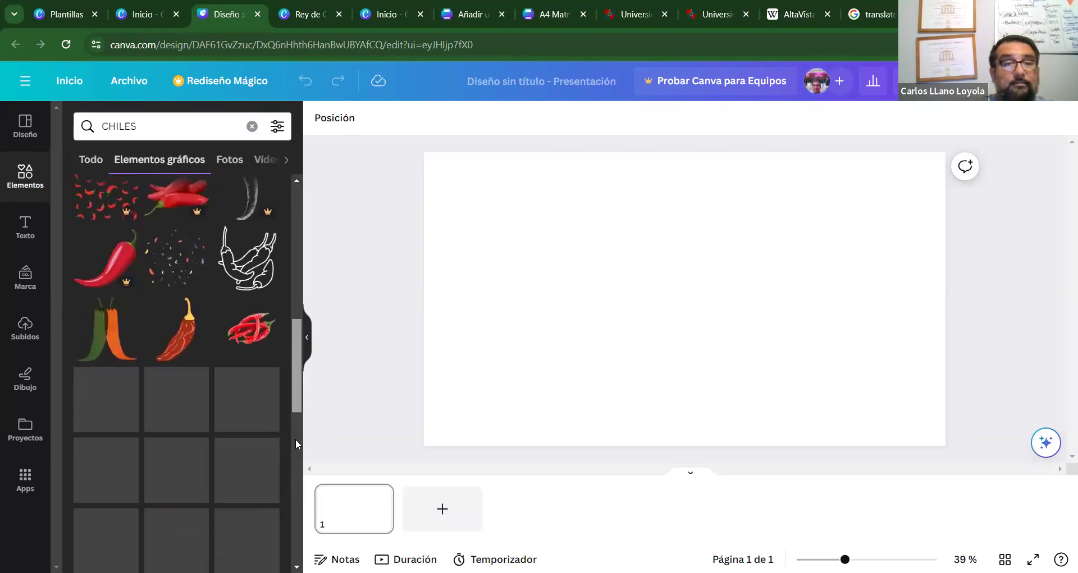
drag(292, 377, 292, 538)
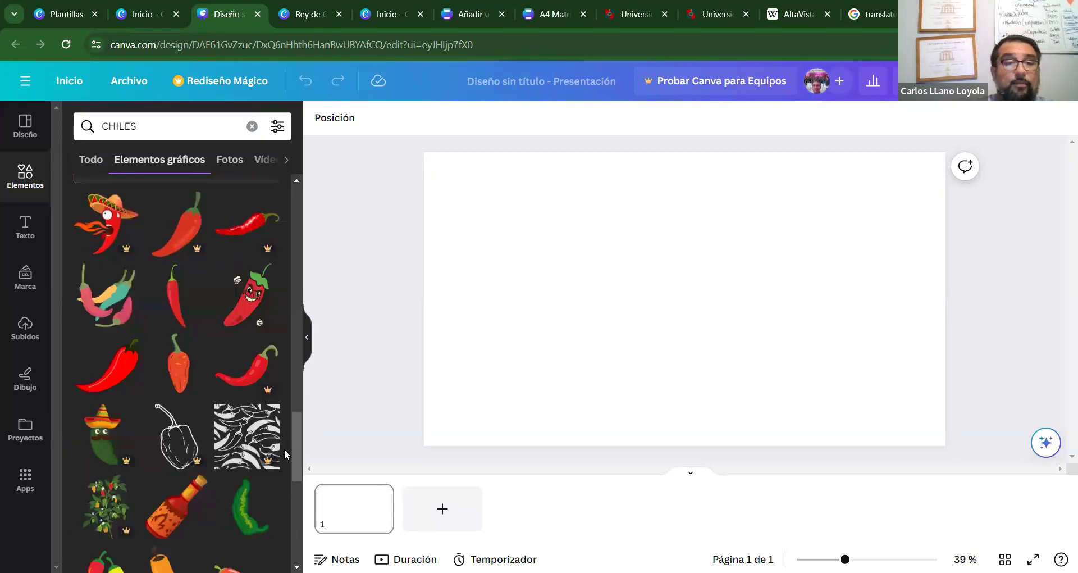
drag(296, 446, 294, 220)
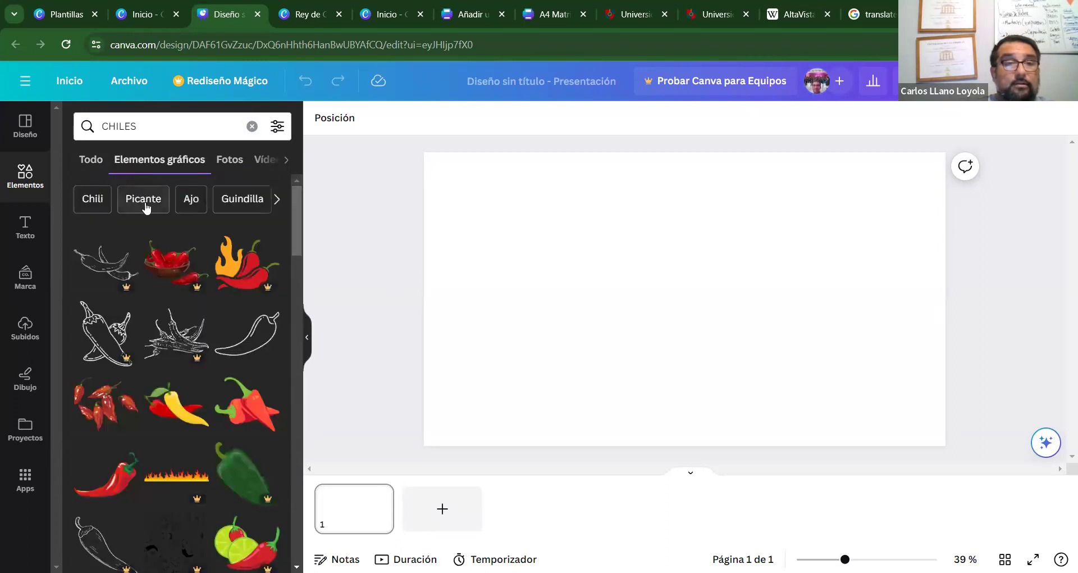
Try the Picante and Chili topic suggestions, then page through related topics to Guisantes.
click(145, 202)
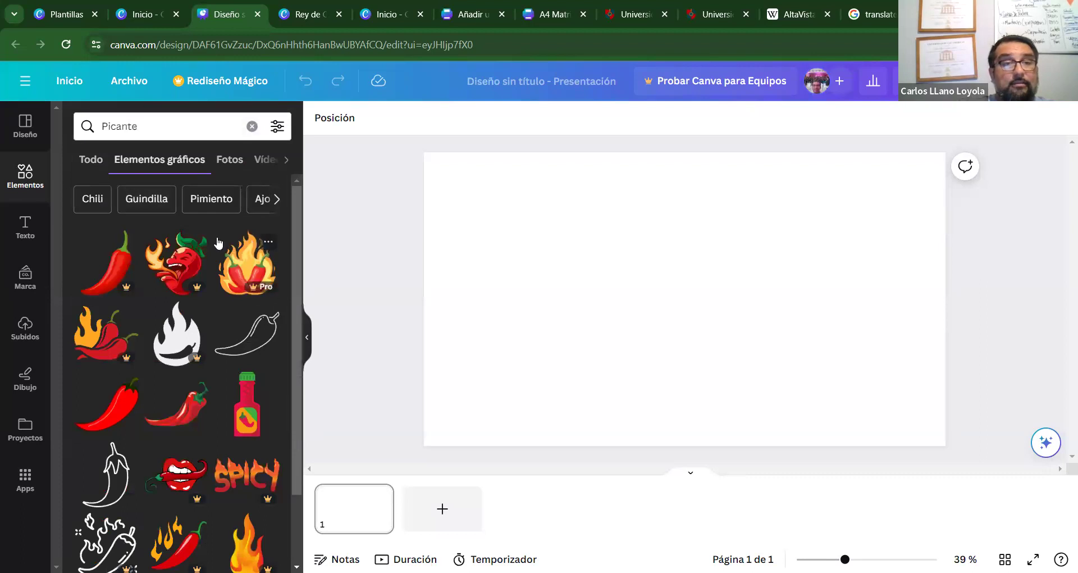
click(101, 199)
drag(296, 238, 307, 236)
scroll(289, 234, up, 5)
click(276, 197)
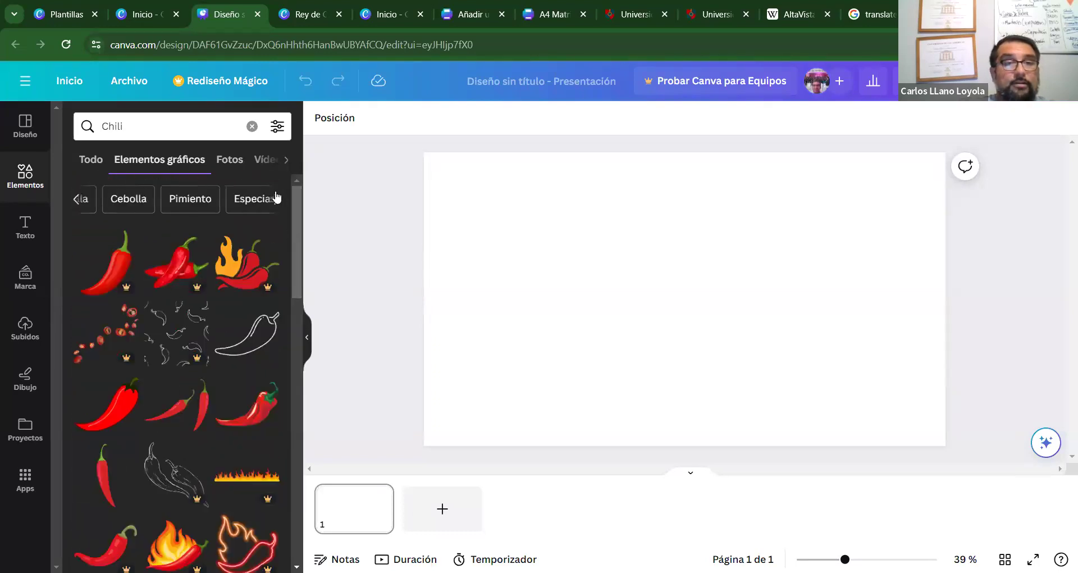
click(276, 197)
click(276, 197)
click(275, 196)
click(275, 197)
click(275, 196)
click(275, 196)
click(275, 196)
click(276, 197)
click(275, 197)
click(275, 197)
click(275, 196)
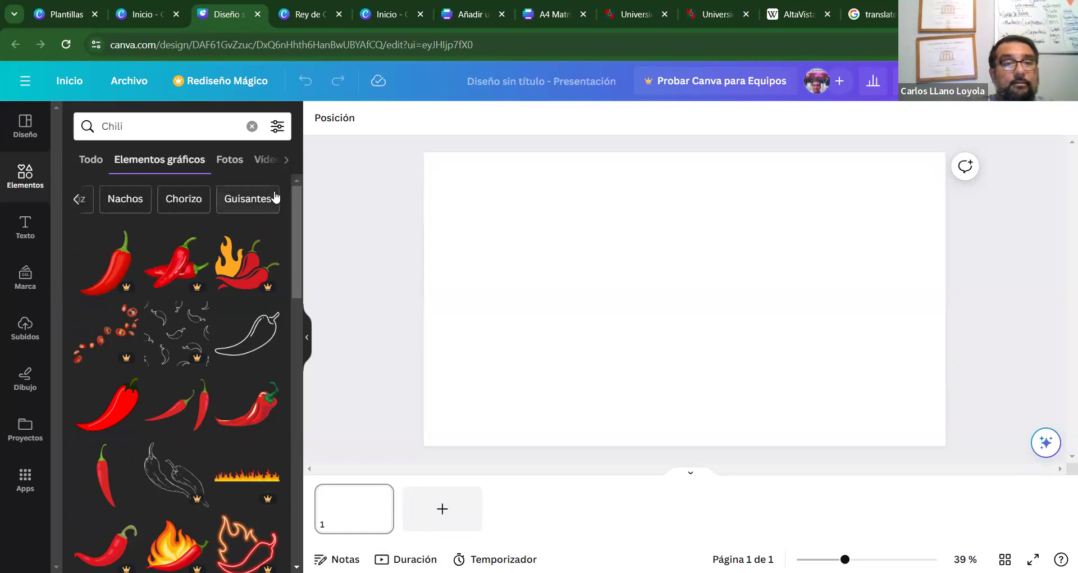
click(275, 197)
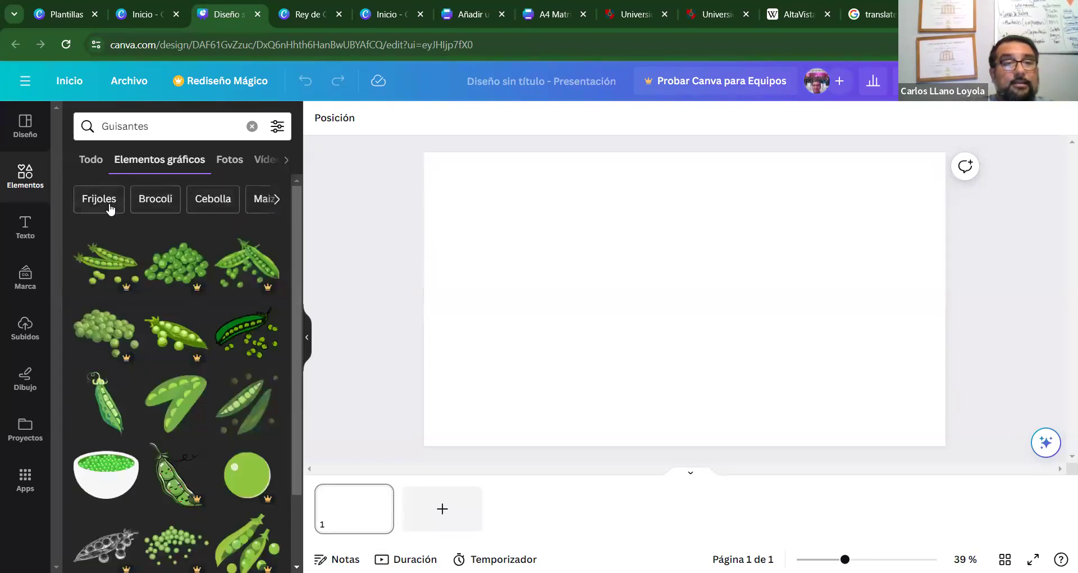
Replace the Guisantes query with CHILES and narrow the graphics to the Chili topic.
click(99, 124)
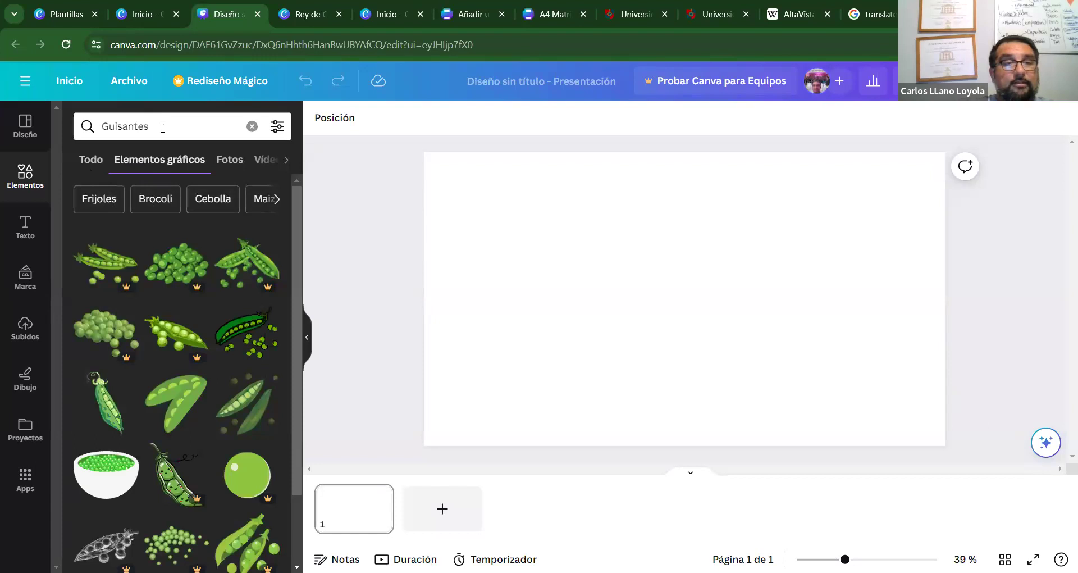
double_click(98, 124)
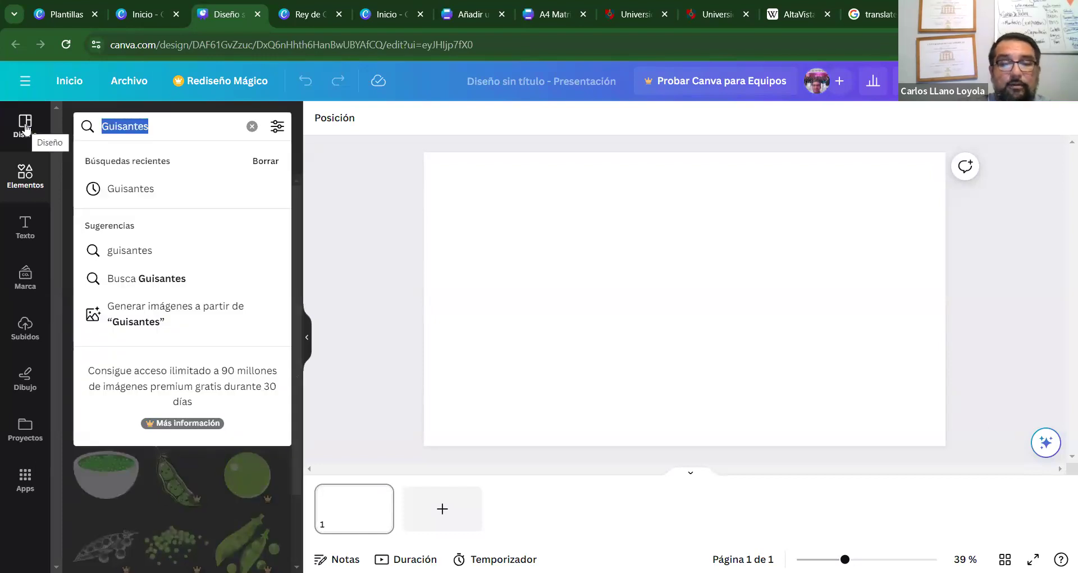
text(CHILES)
key(Return)
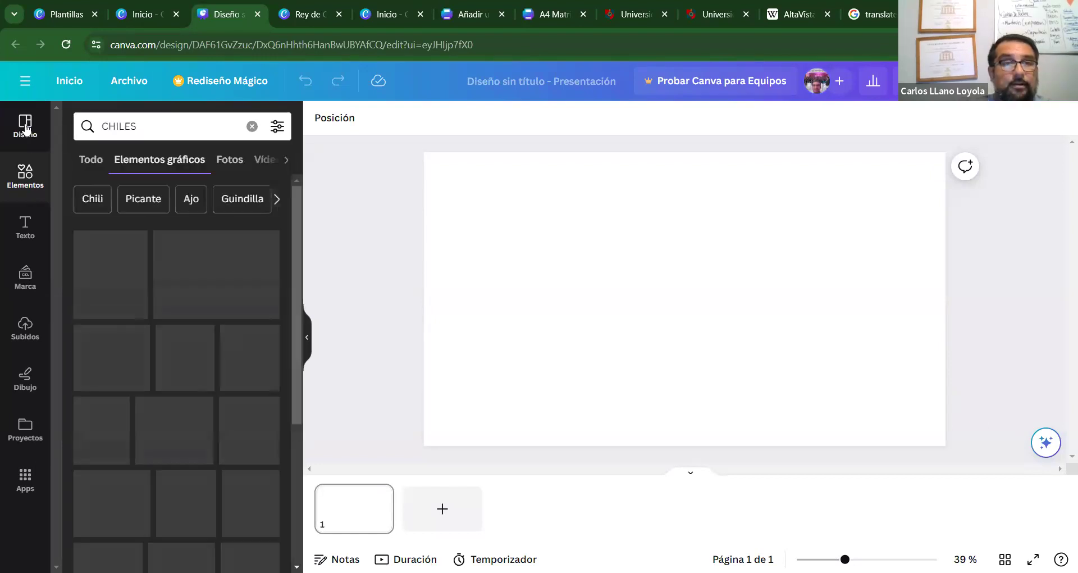
click(92, 198)
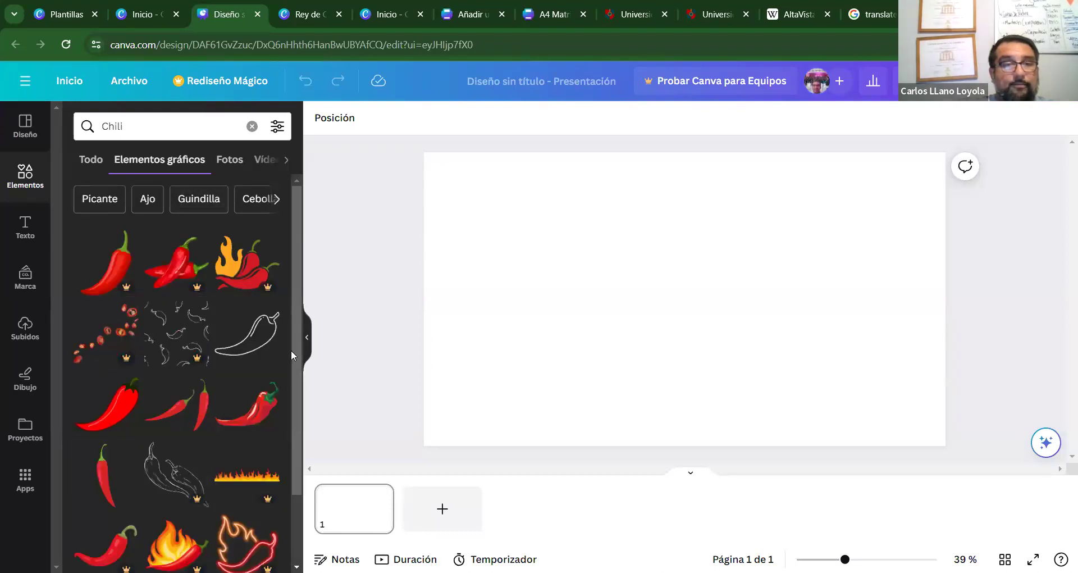
click(539, 301)
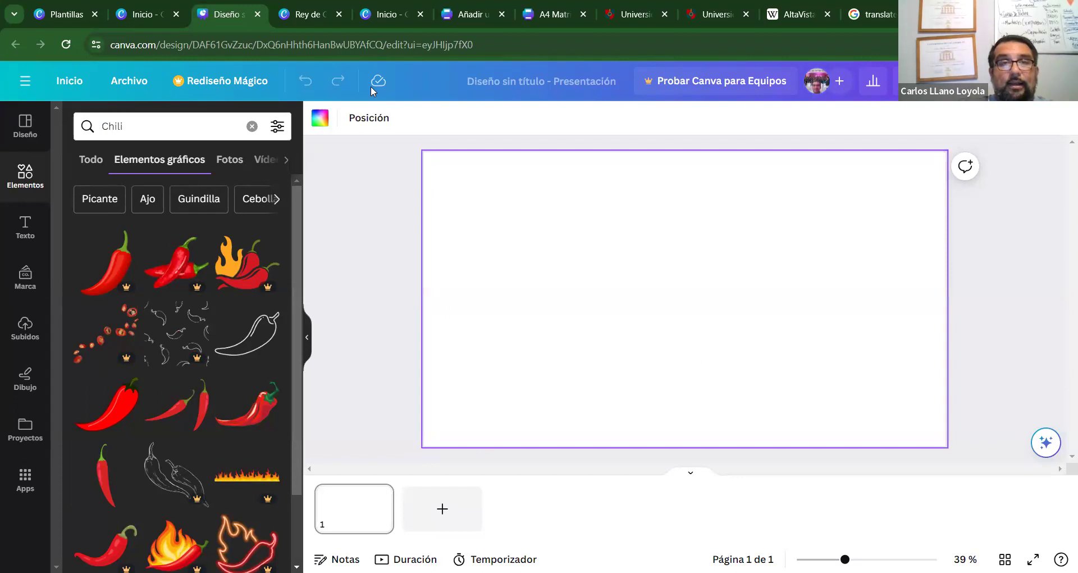
Copy the REY CHILE logo from page 3 of Rey de Chile into the presentation.
click(313, 15)
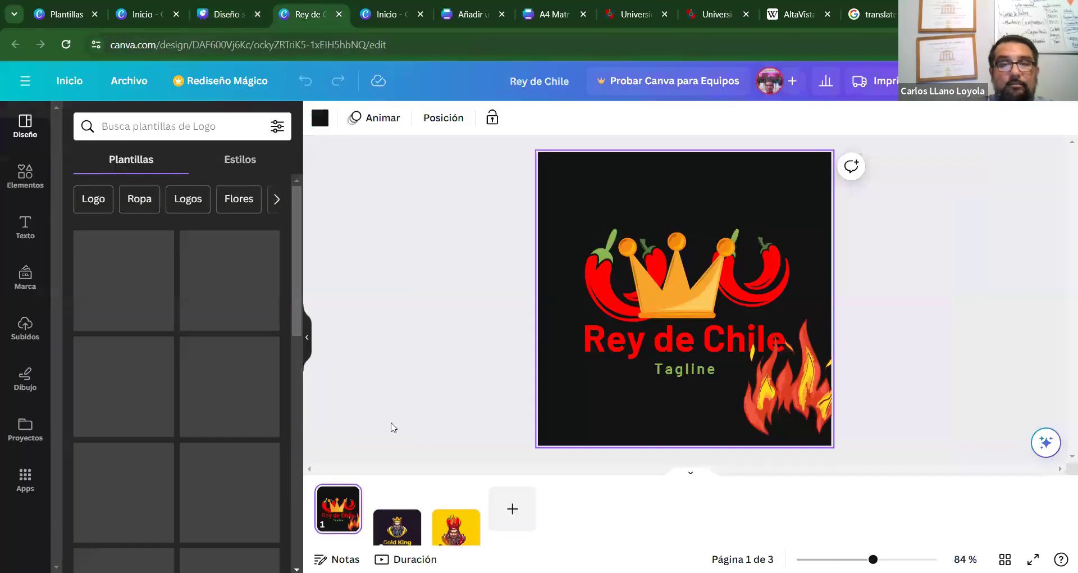
click(448, 508)
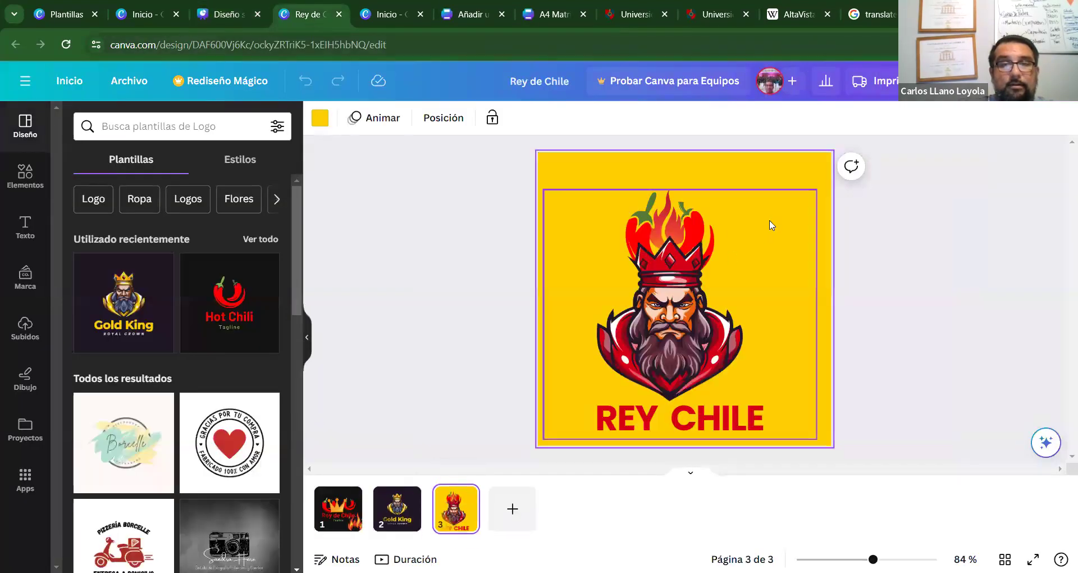
click(717, 256)
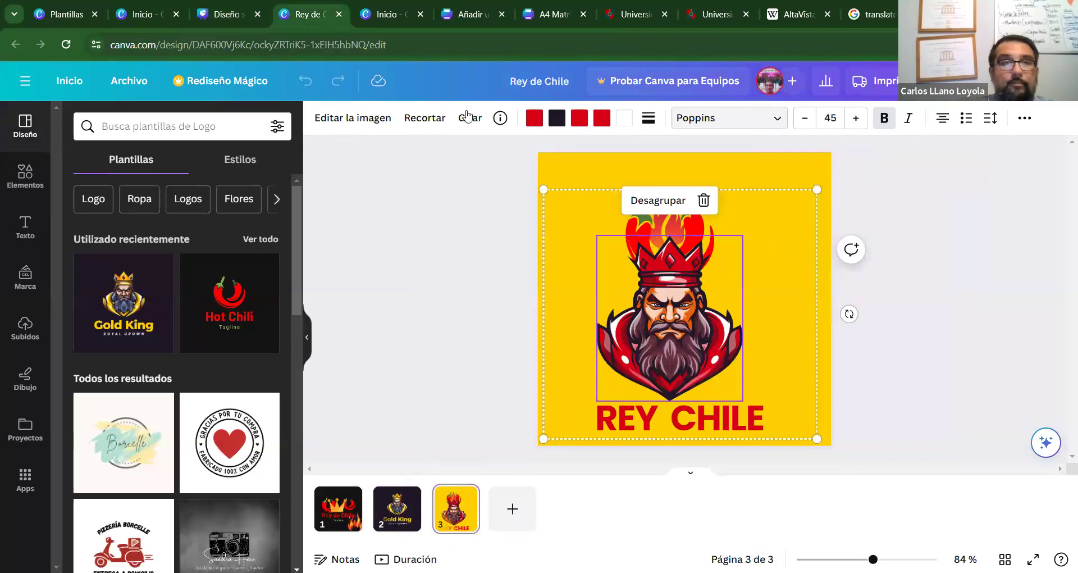
click(223, 14)
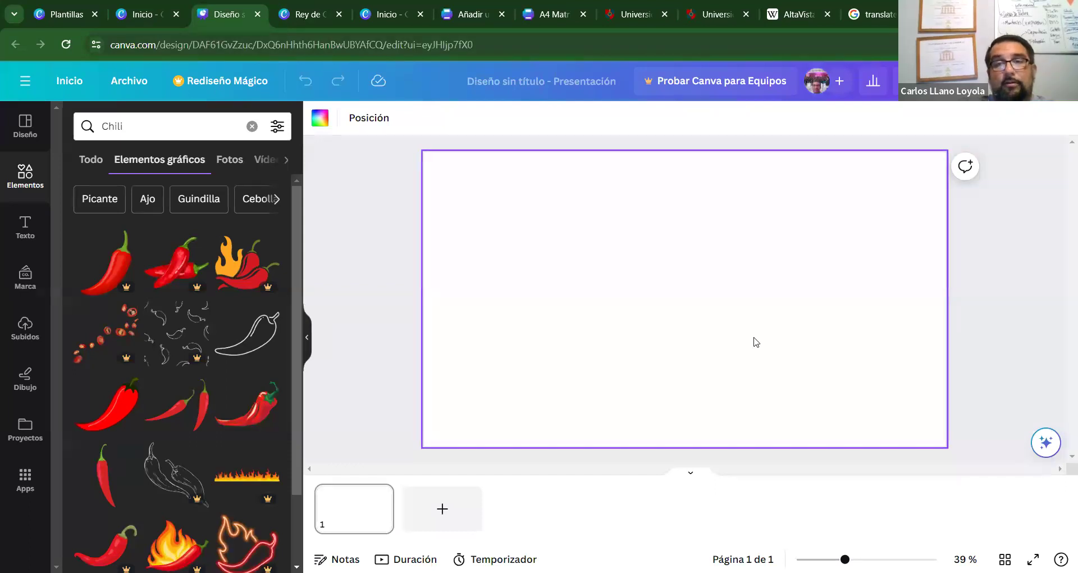
key(ctrl+v)
click(666, 257)
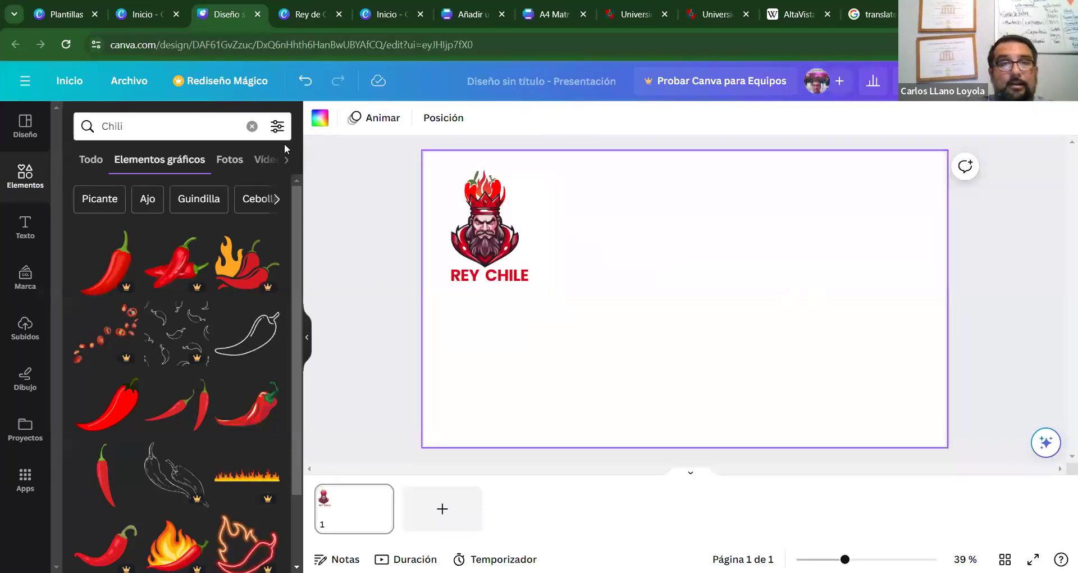
Move the logo down and right on the yellow slide, then add a second slide.
click(308, 14)
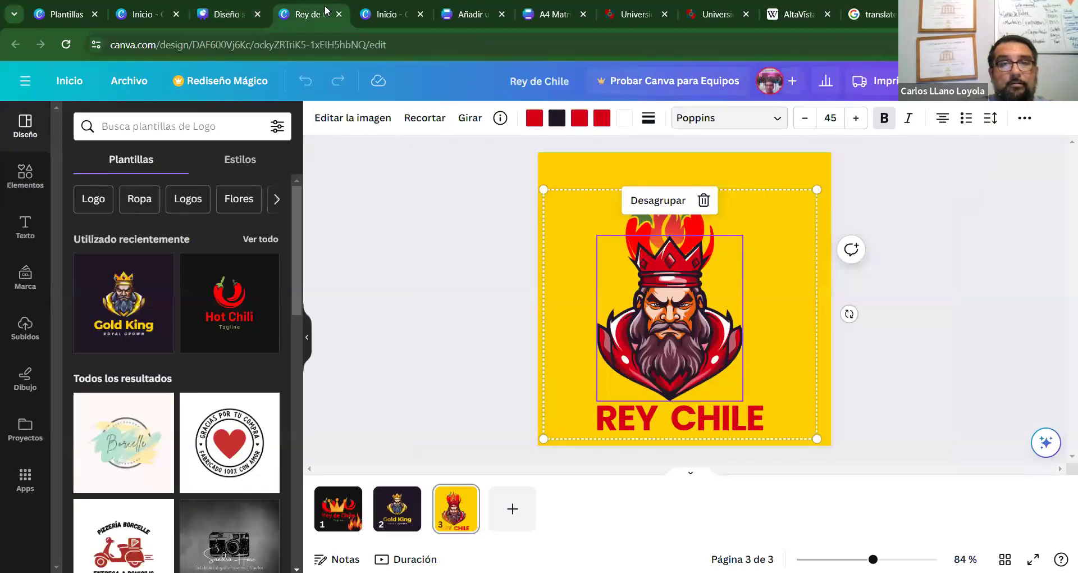
click(575, 160)
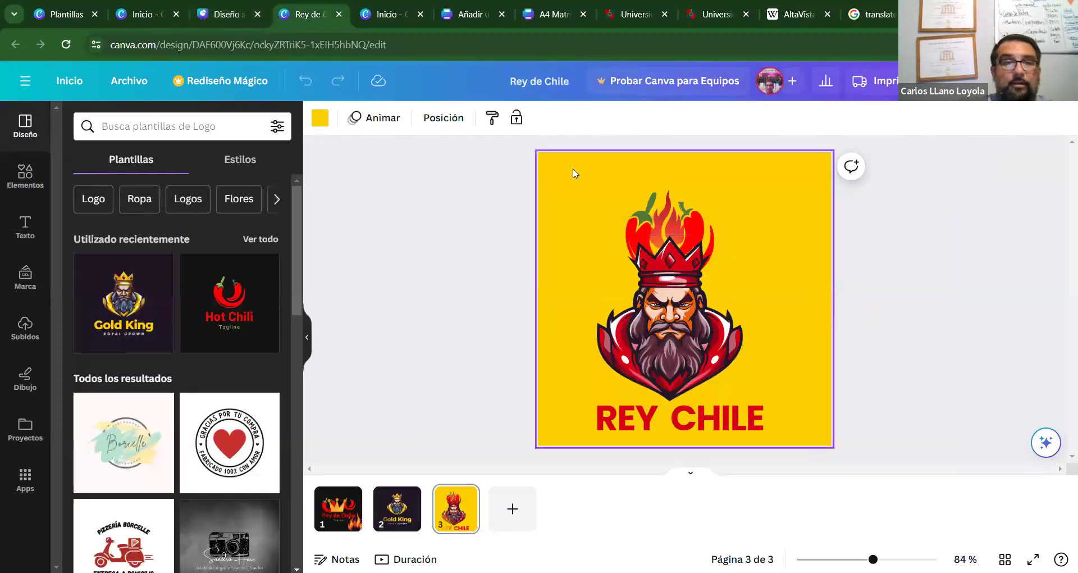
click(145, 14)
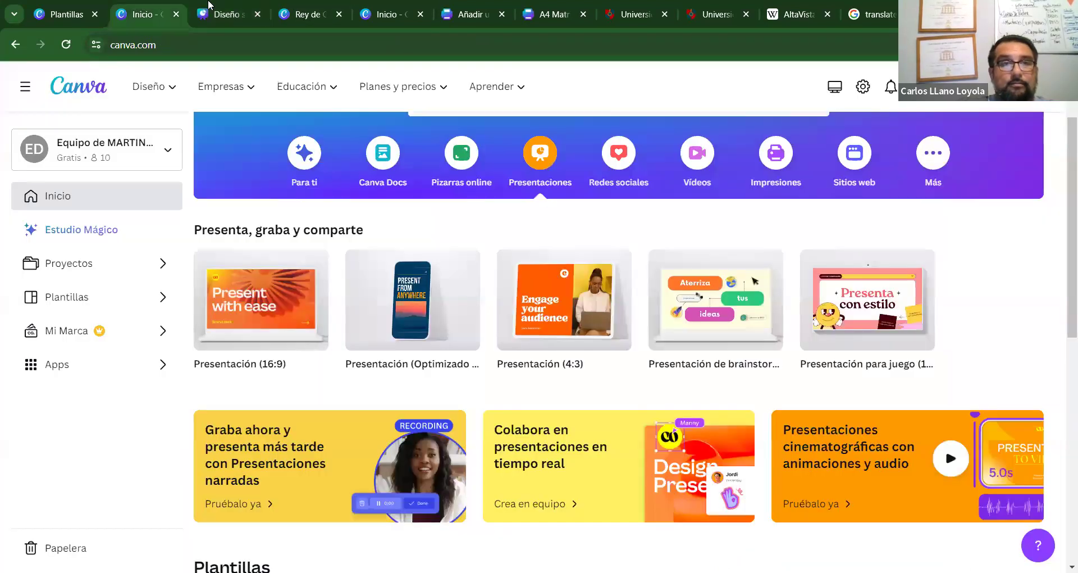
click(220, 14)
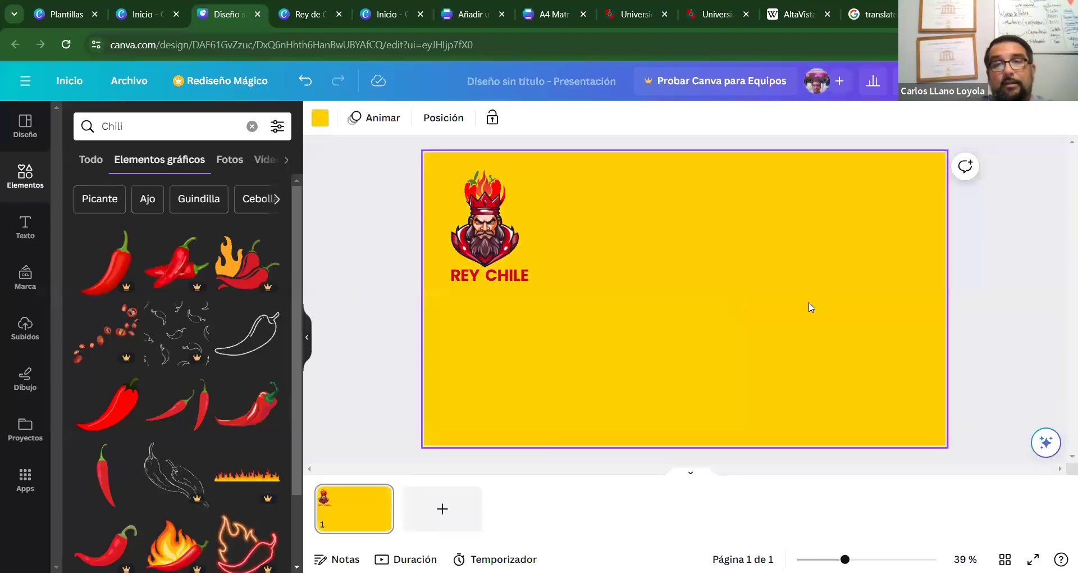
click(999, 336)
drag(457, 247, 475, 313)
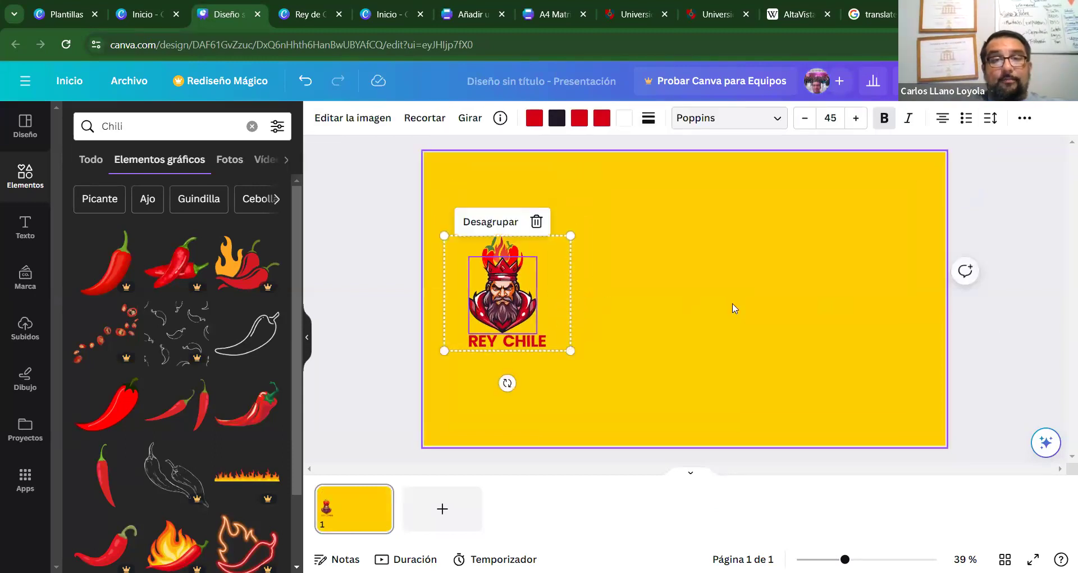
click(733, 308)
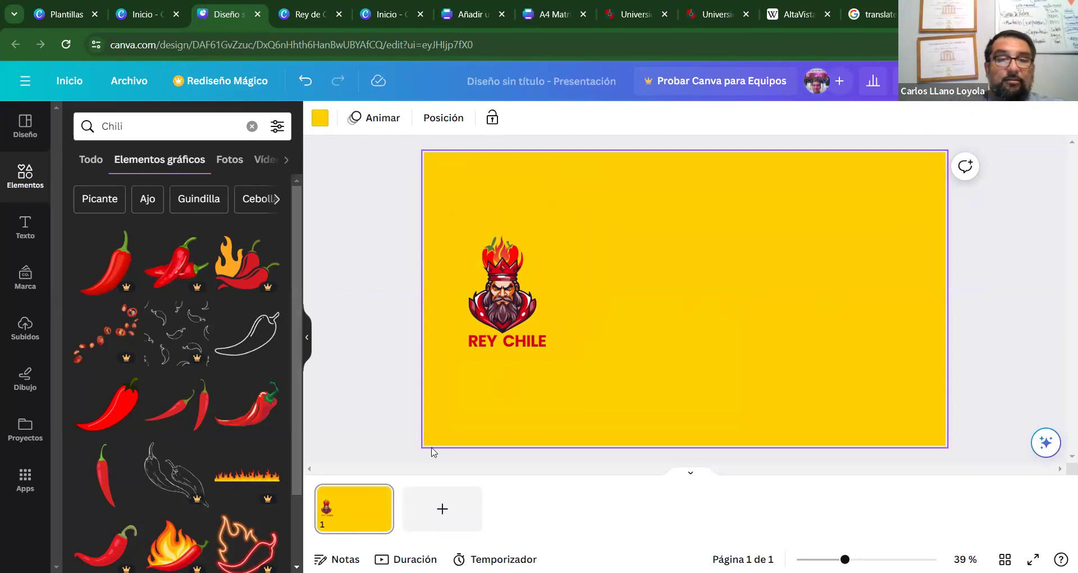
click(442, 508)
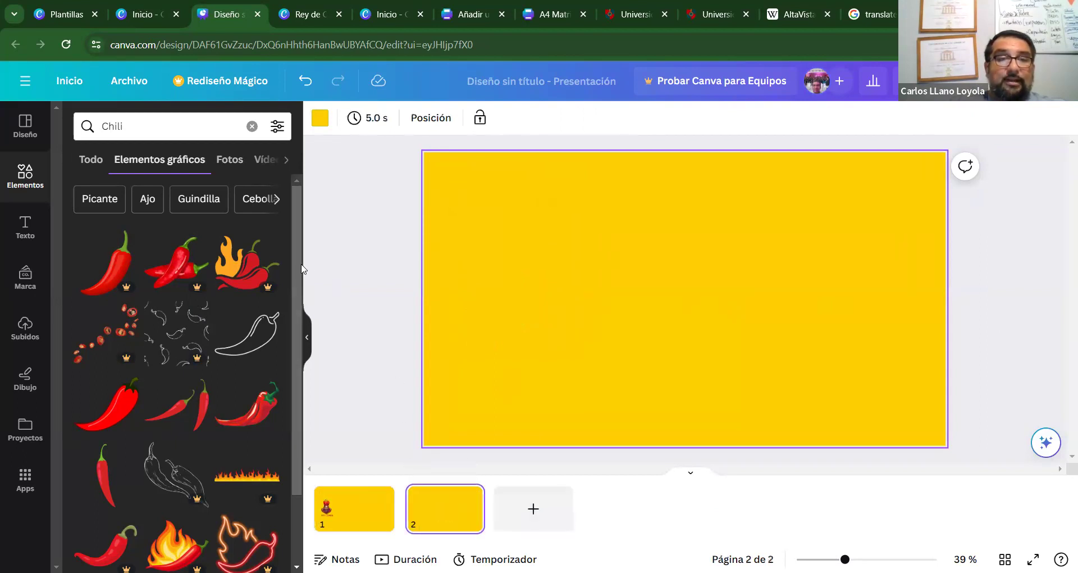
scroll(288, 322, down, 8)
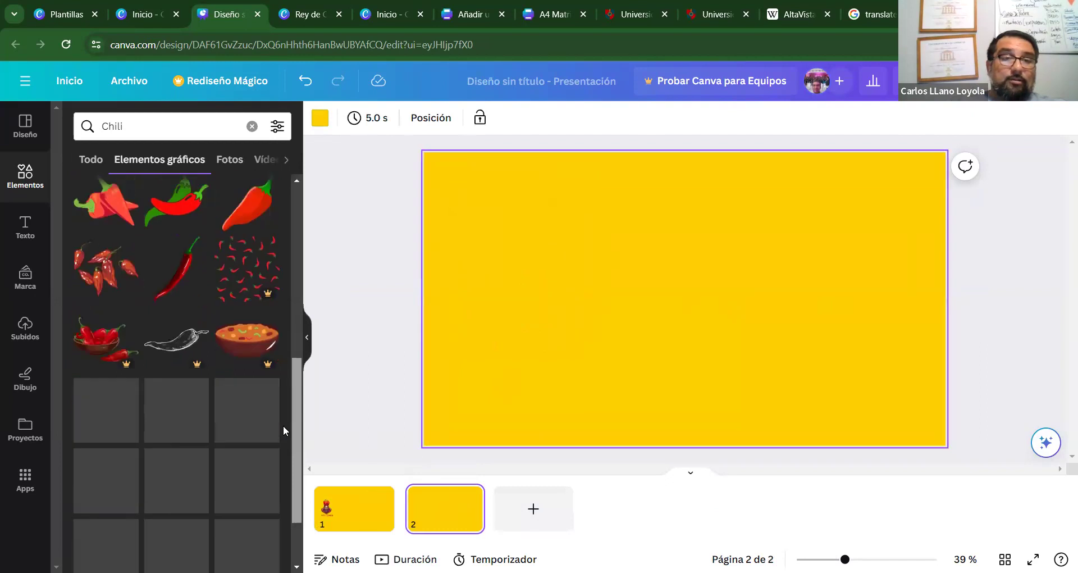
click(187, 273)
drag(673, 298, 530, 232)
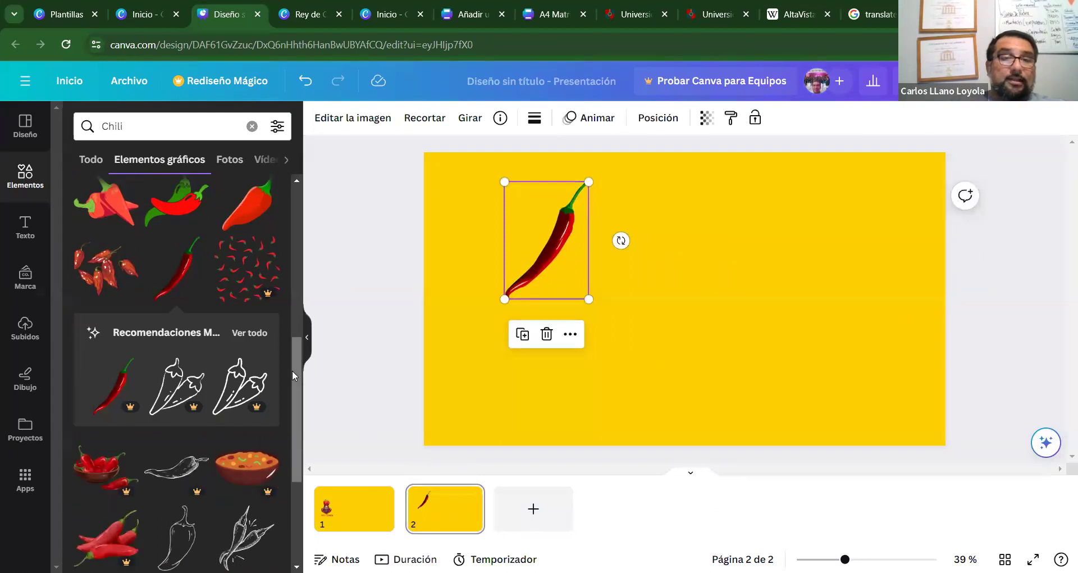
drag(292, 369, 291, 328)
click(264, 333)
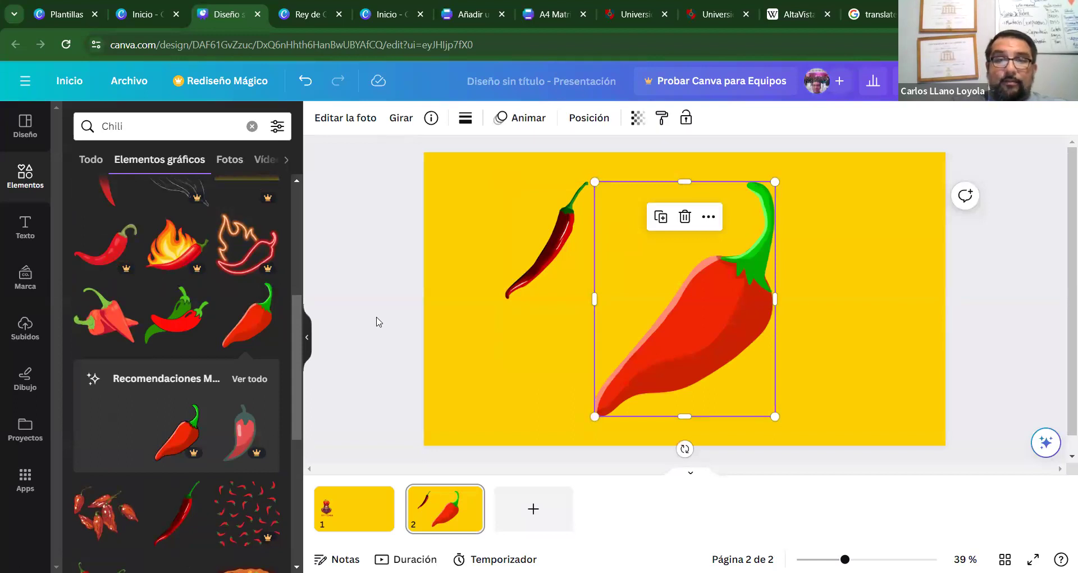
key(Delete)
drag(294, 354, 297, 303)
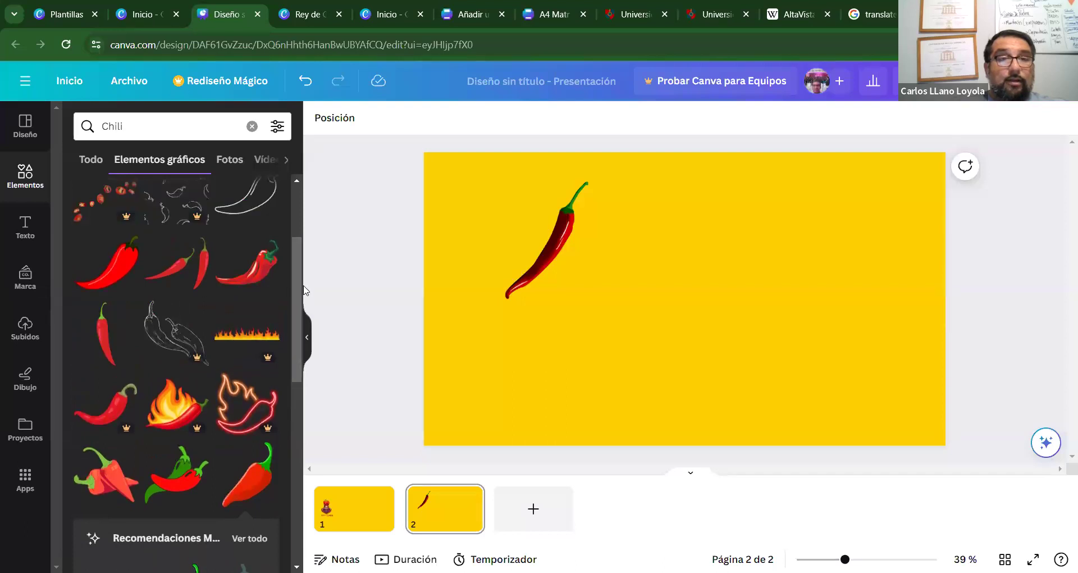
click(257, 270)
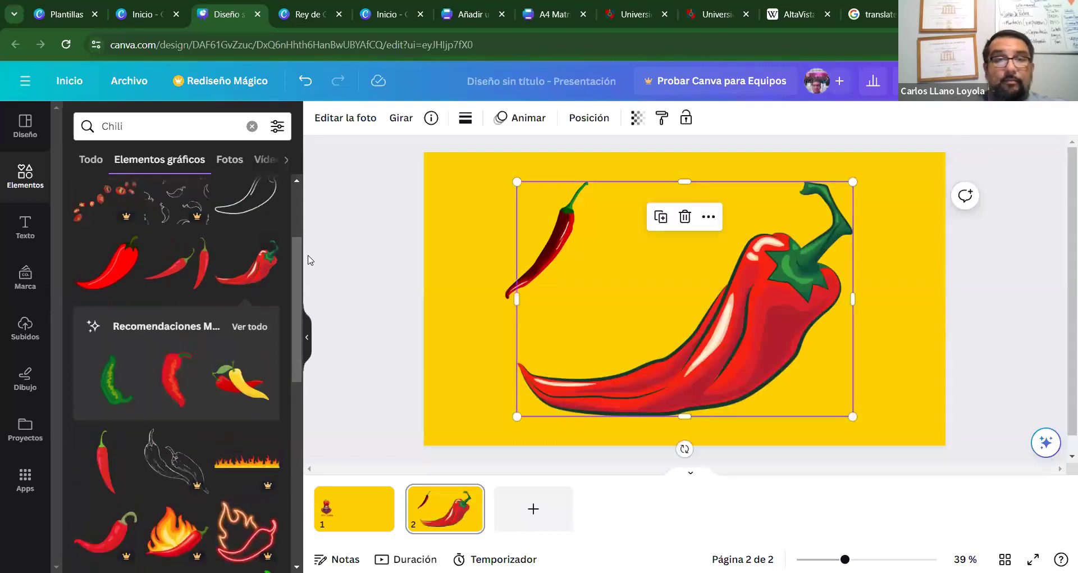
key(Delete)
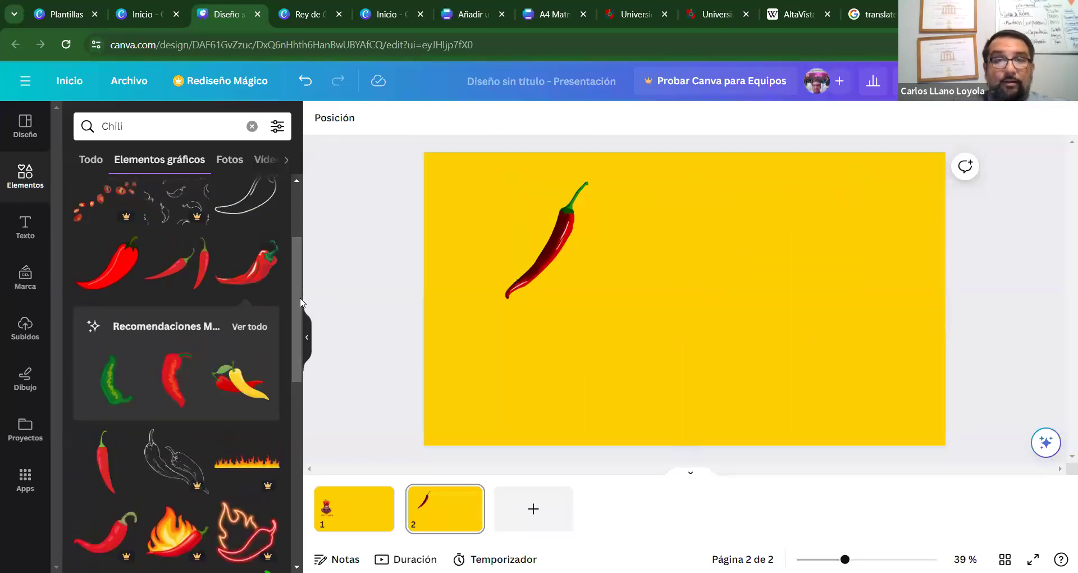
drag(299, 332, 284, 454)
click(110, 396)
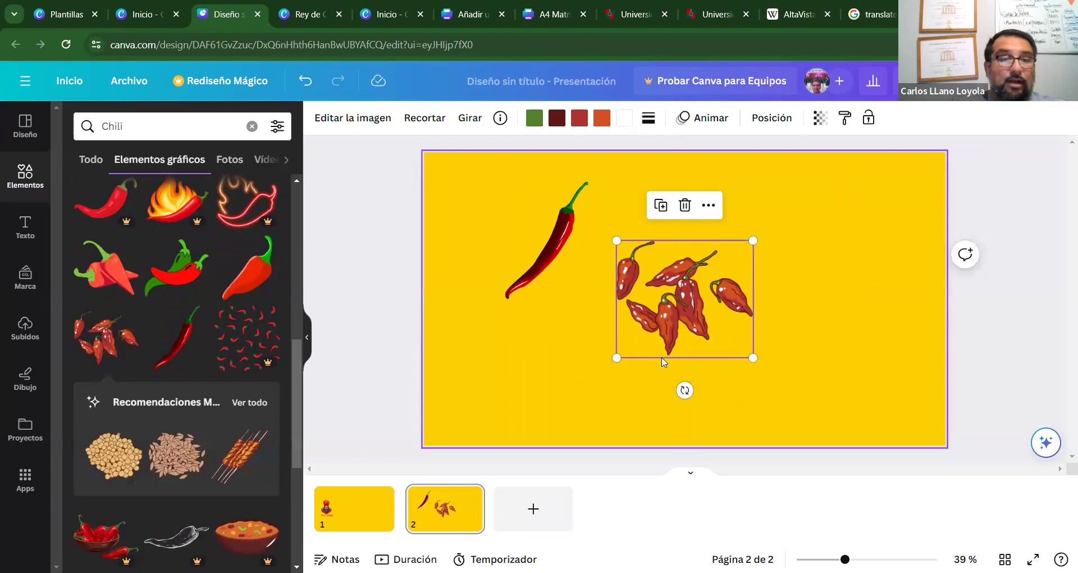
key(Delete)
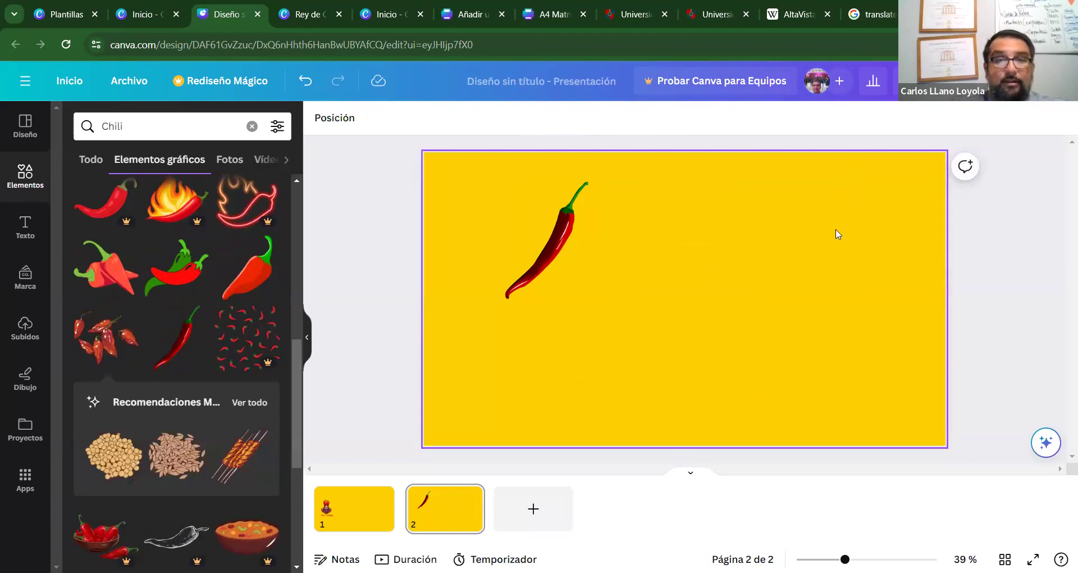
click(548, 241)
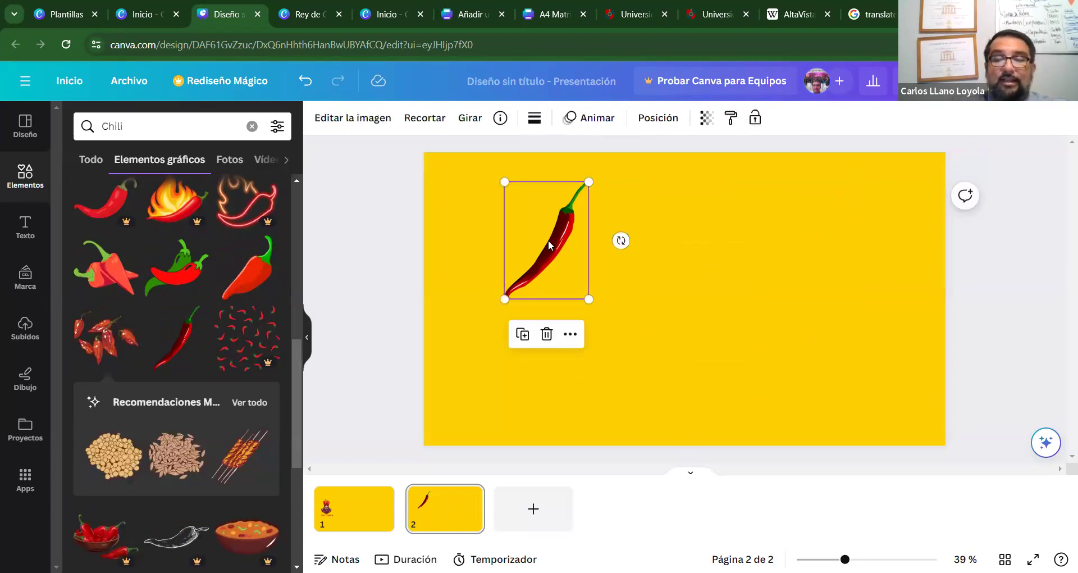
key(Delete)
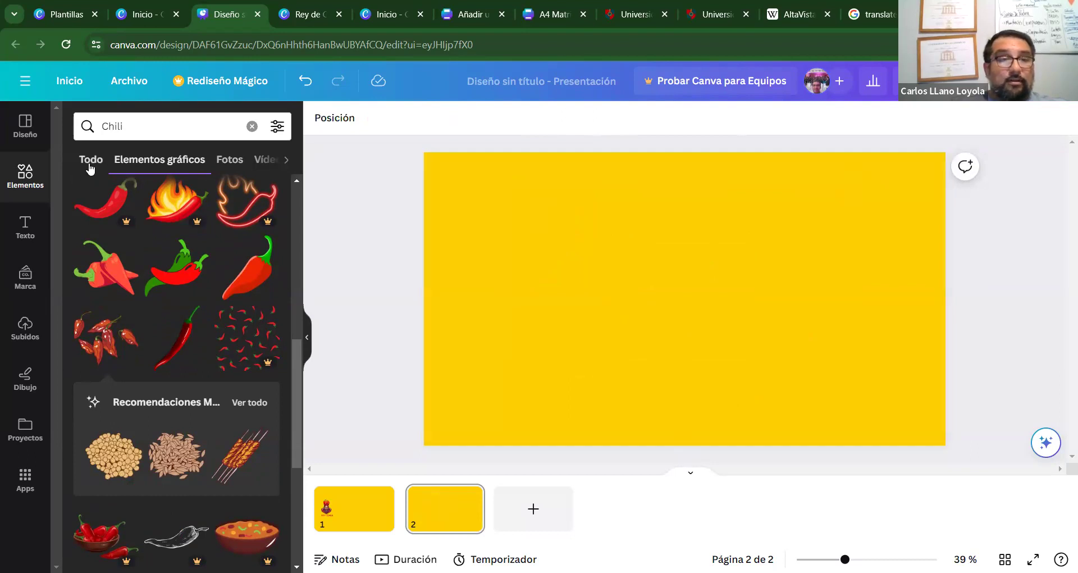
Find the Chili photo results and place a shrunken red chili bunch photo on slide 2's right side.
click(92, 160)
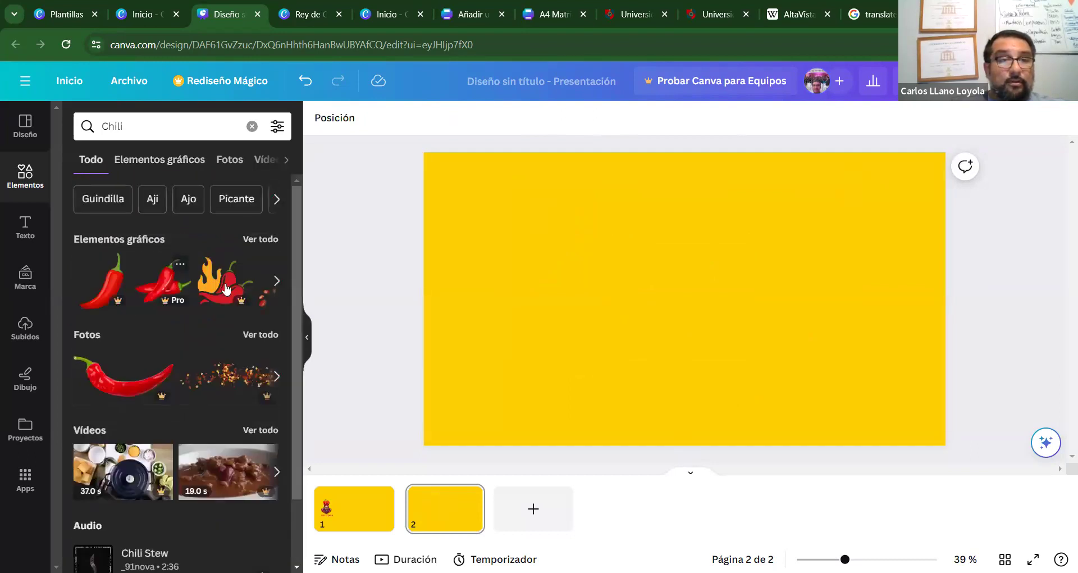
click(260, 334)
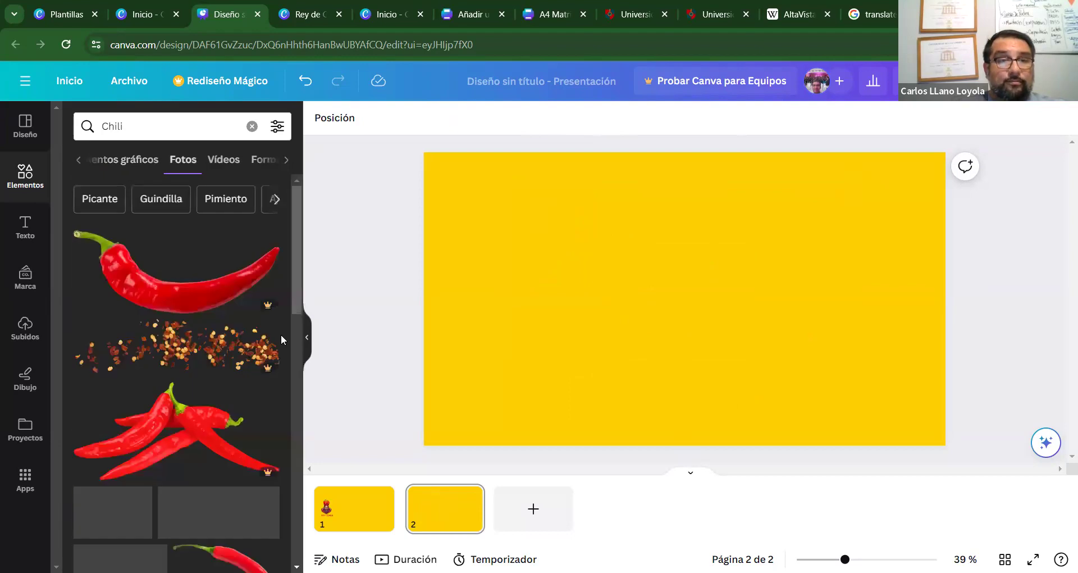
drag(298, 257, 303, 546)
scroll(303, 546, down, 5)
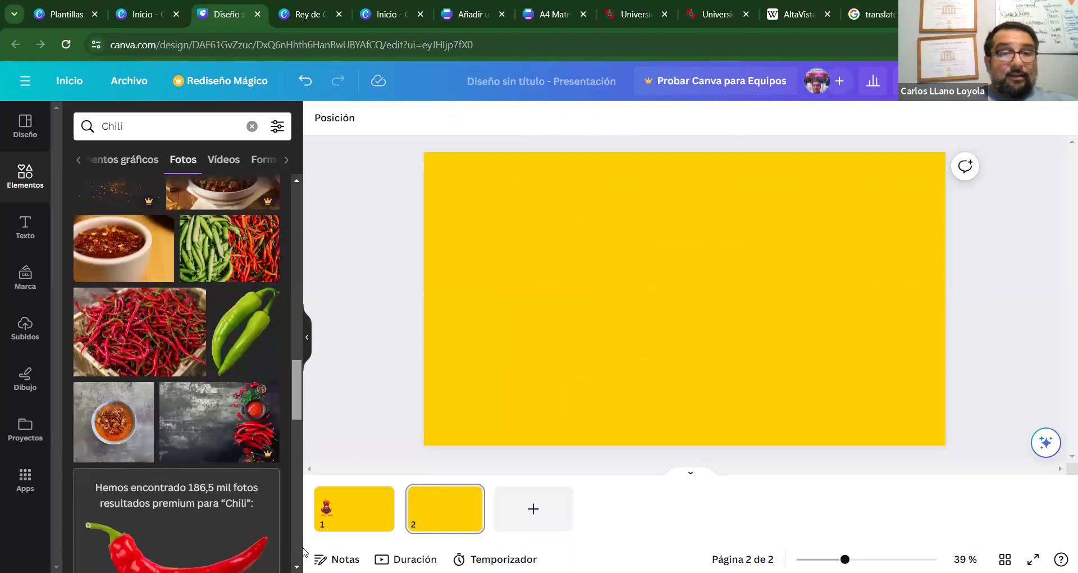
scroll(176, 370, down, 2)
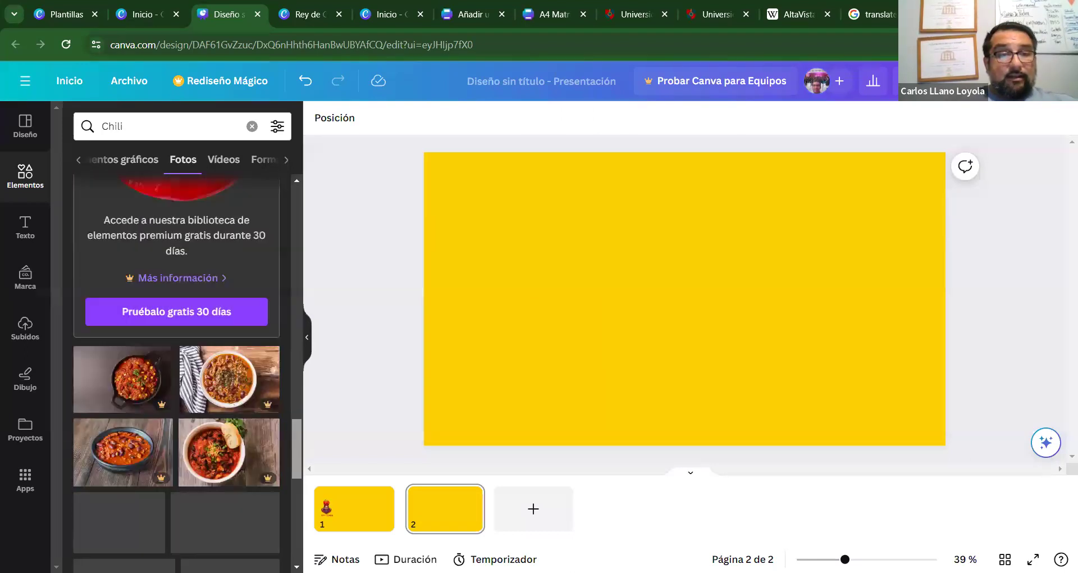
drag(296, 447, 295, 497)
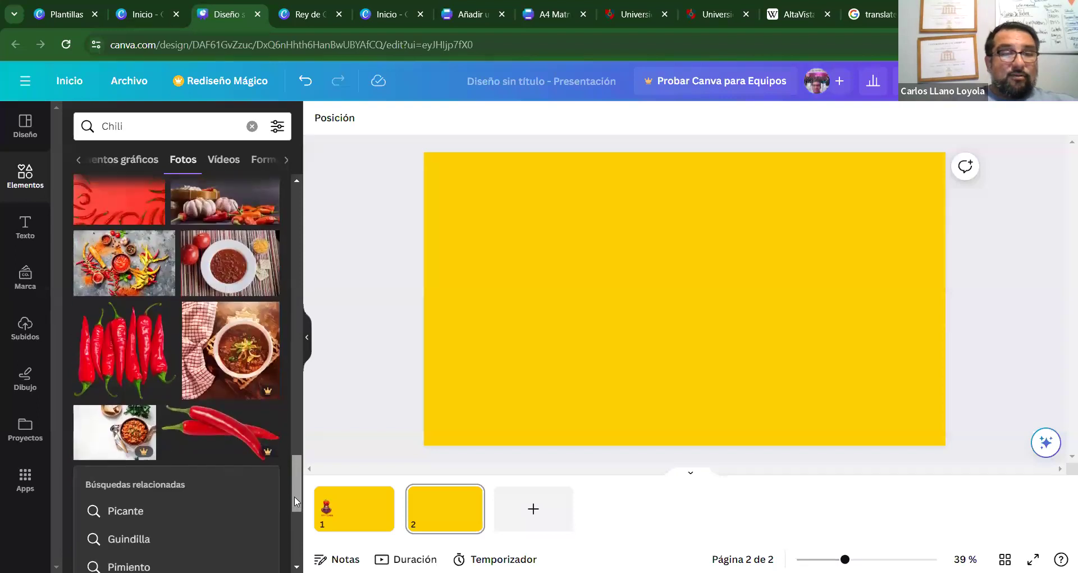
click(119, 336)
drag(807, 417, 906, 339)
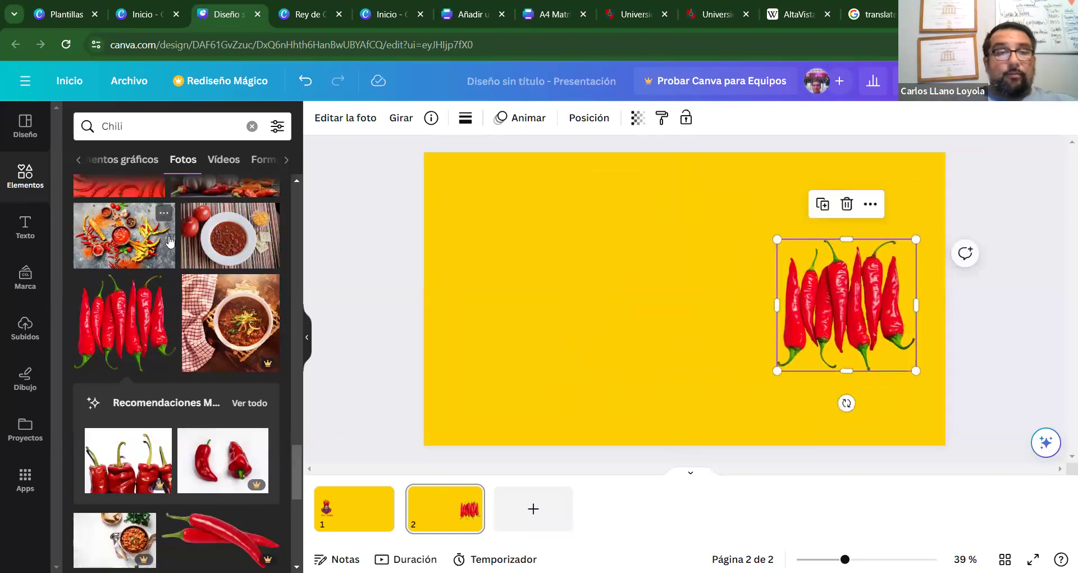
Add blank slide 3 and browse the Fotos results for the crossed red chilies photo.
click(535, 508)
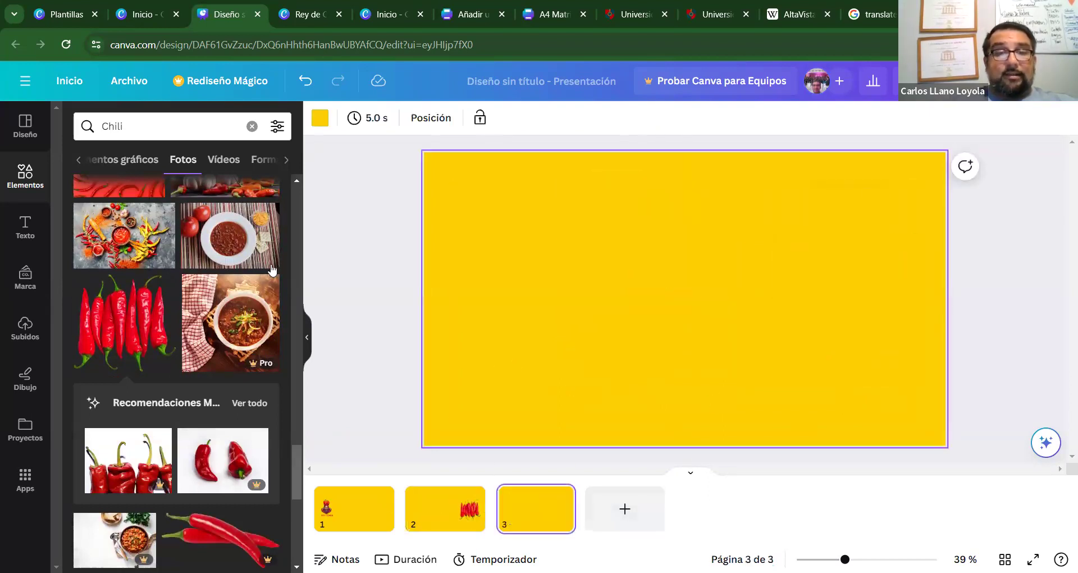
scroll(294, 466, down, 5)
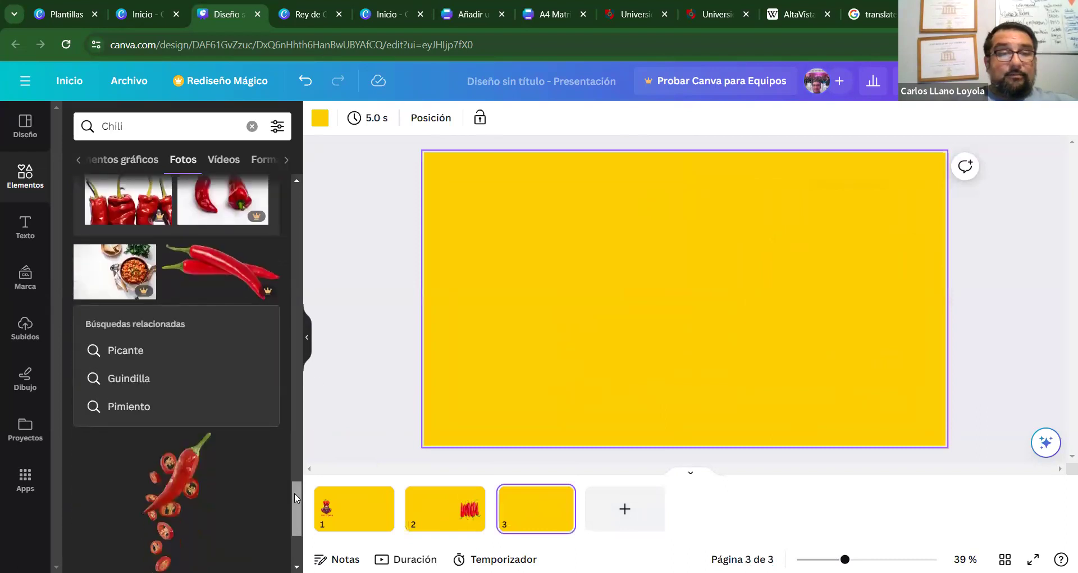
scroll(296, 544, down, 2)
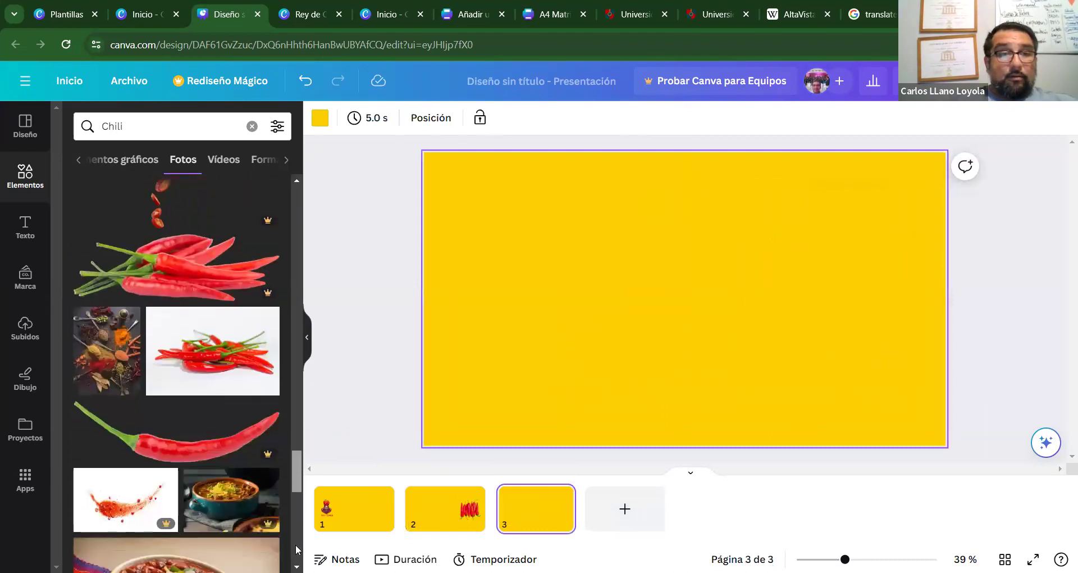
scroll(296, 544, down, 3)
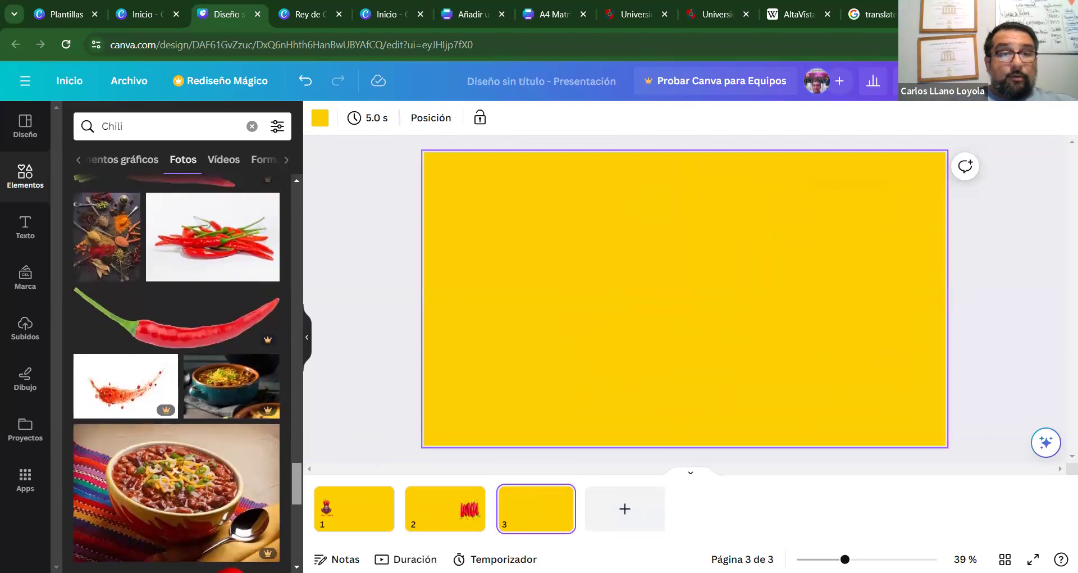
scroll(177, 374, down, 5)
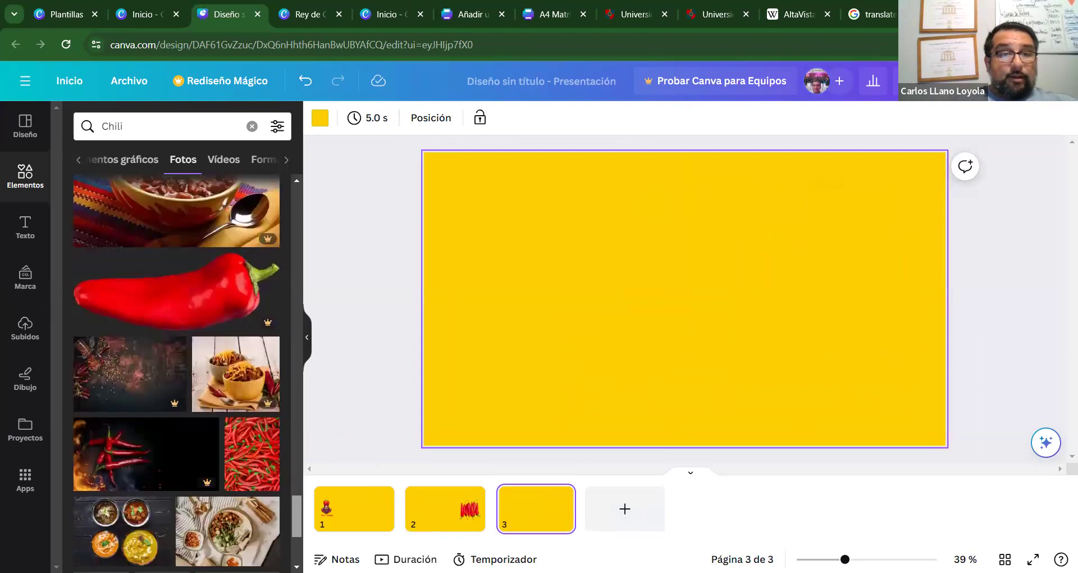
scroll(177, 374, down, 2)
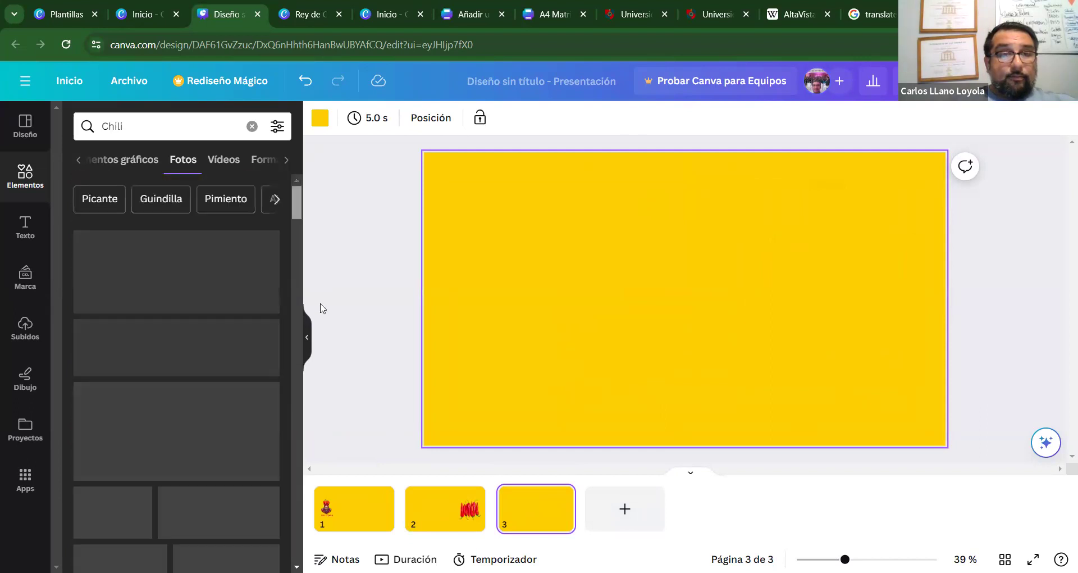
scroll(321, 342, down, 4)
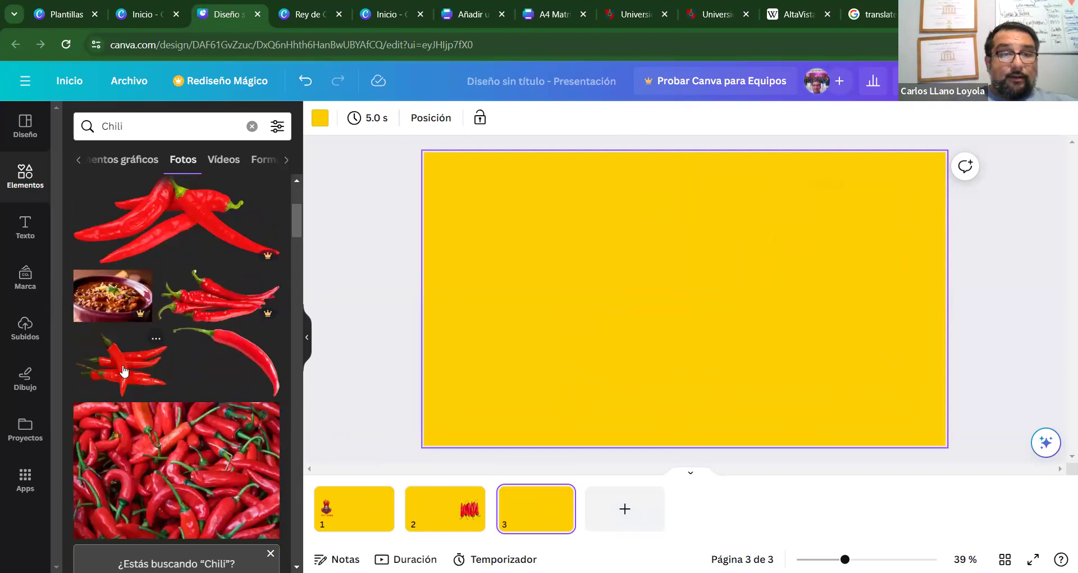
drag(297, 221, 287, 211)
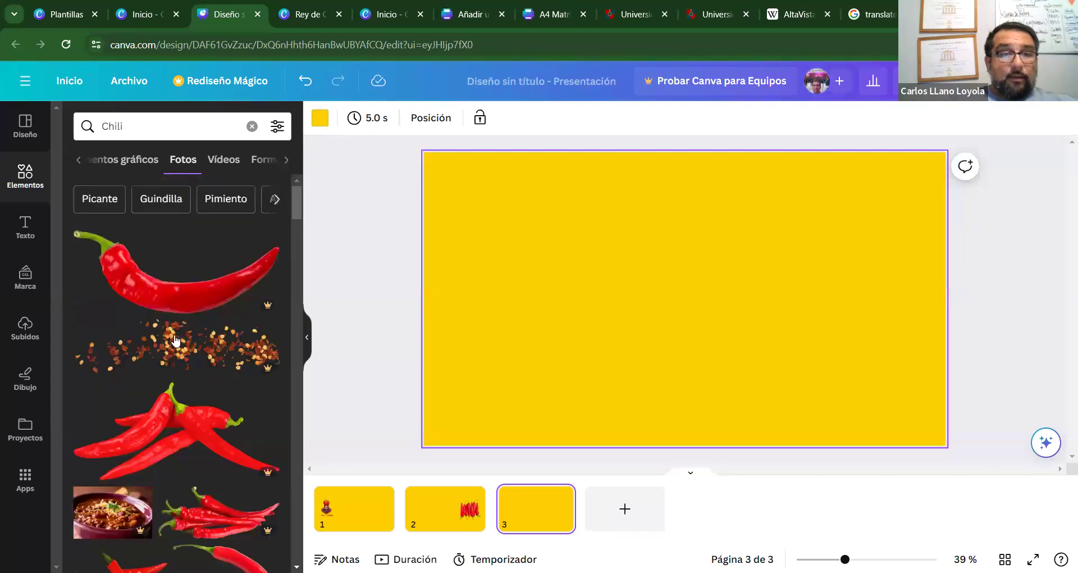
drag(297, 211, 295, 231)
Place the crossed red chilies photo on slide 3, shrink it and move it right.
click(114, 321)
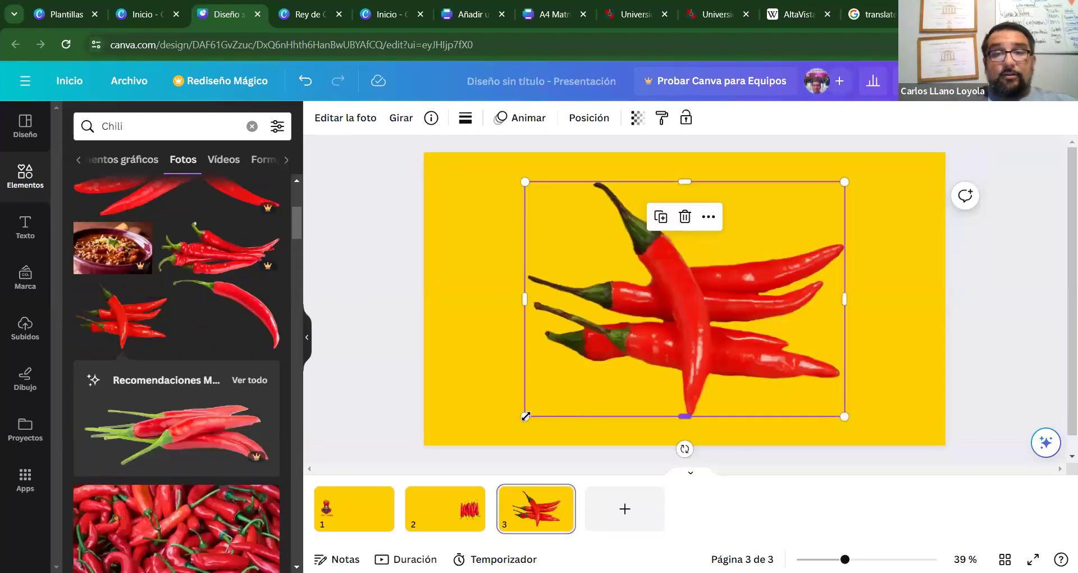
drag(553, 388, 674, 306)
drag(784, 257, 846, 313)
click(558, 258)
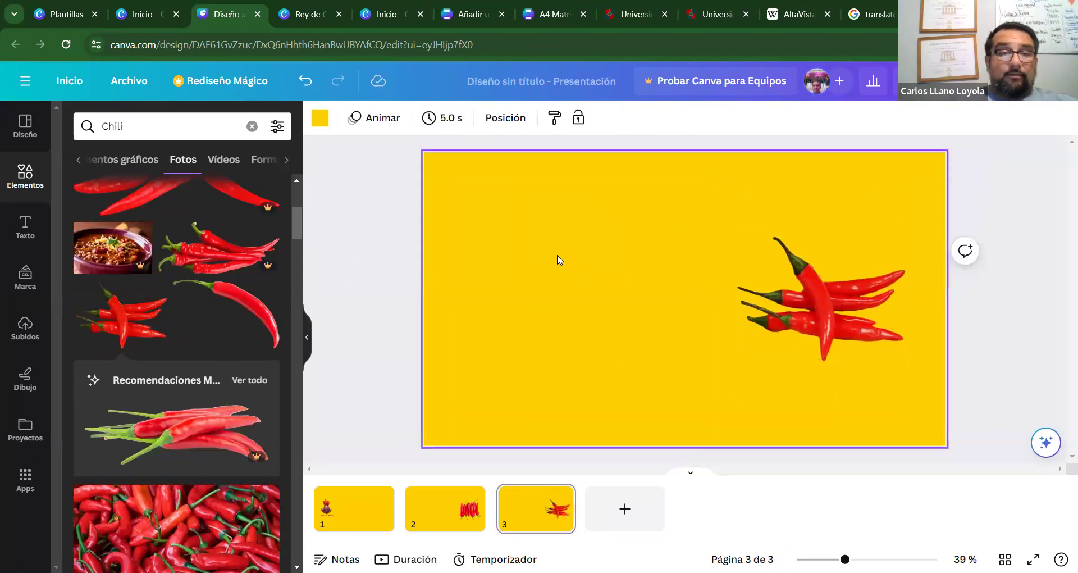
drag(297, 228, 300, 311)
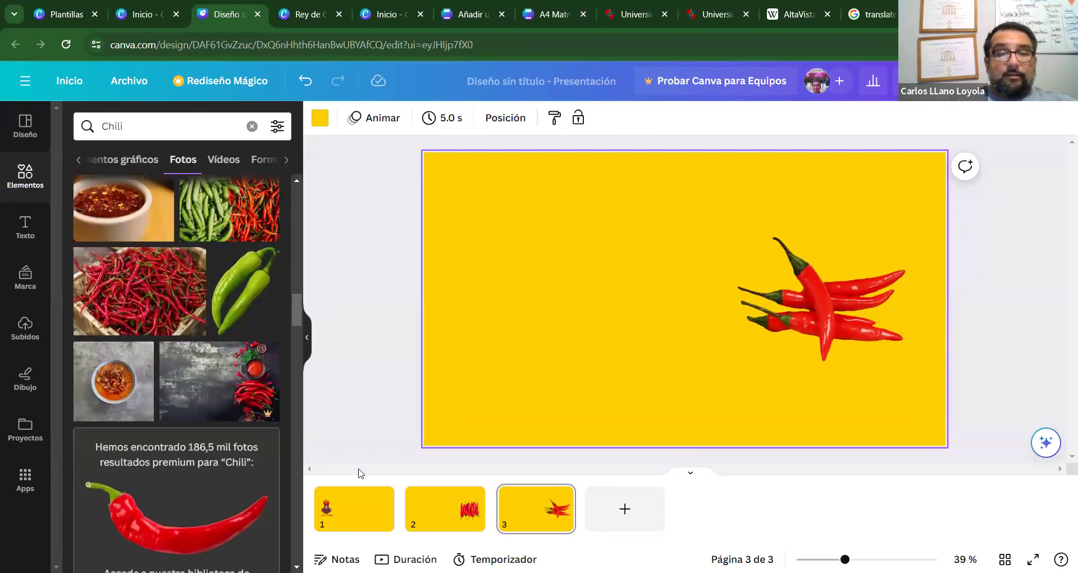
Add slide 4 and place a shrunken photo of two green chilies near its right edge.
click(590, 508)
click(243, 301)
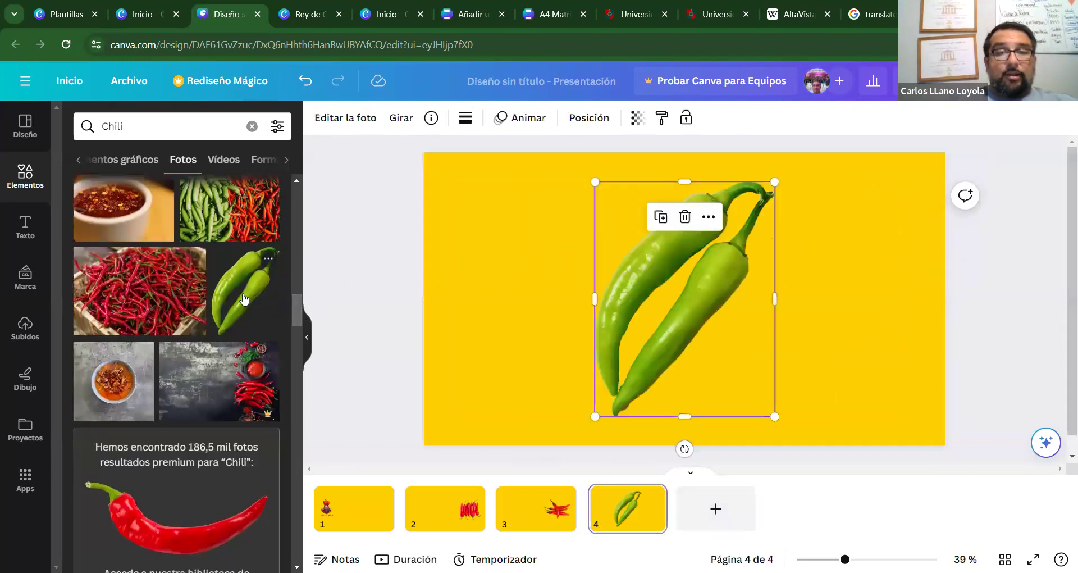
drag(595, 416, 702, 315)
drag(730, 242, 838, 300)
click(657, 283)
drag(294, 309, 303, 512)
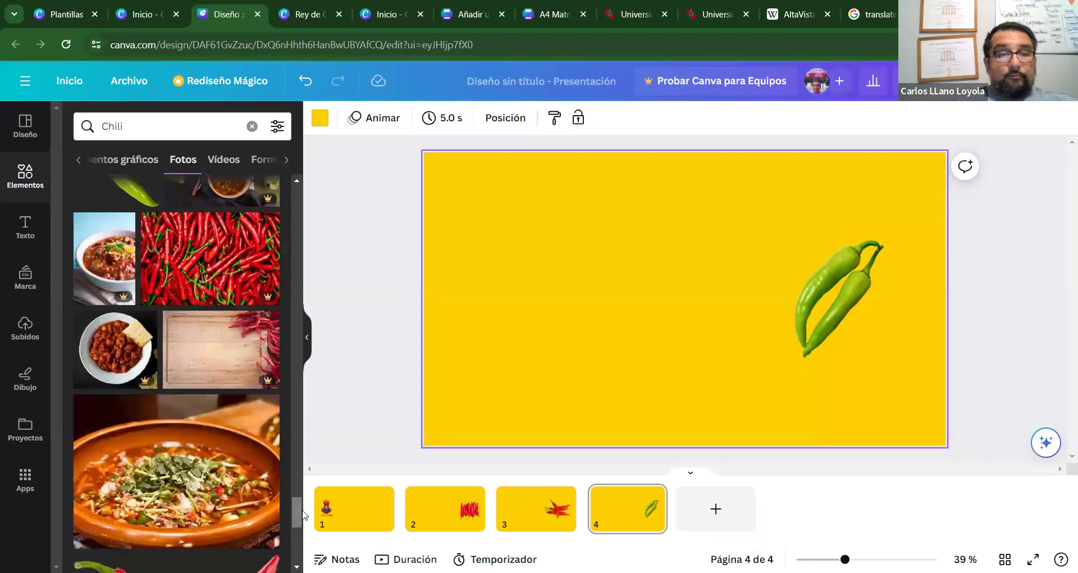
scroll(300, 510, down, 10)
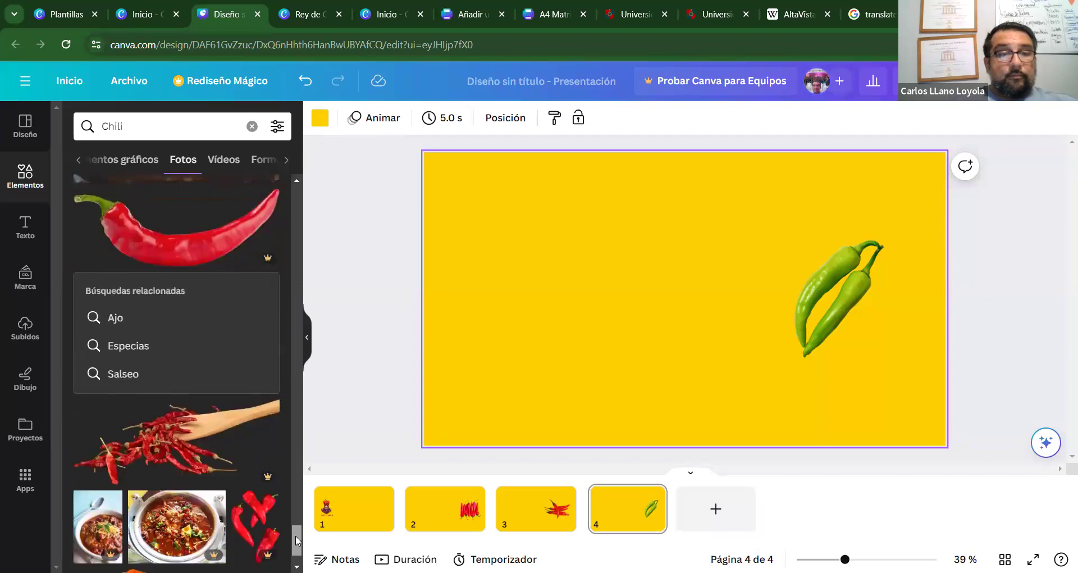
scroll(295, 549, down, 2)
scroll(296, 550, down, 4)
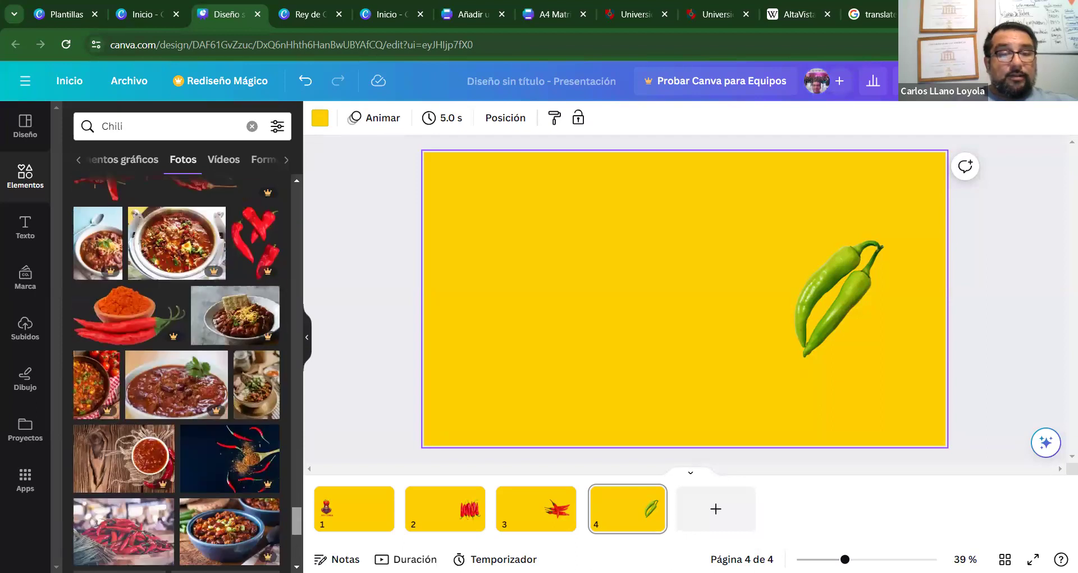
drag(296, 501, 305, 200)
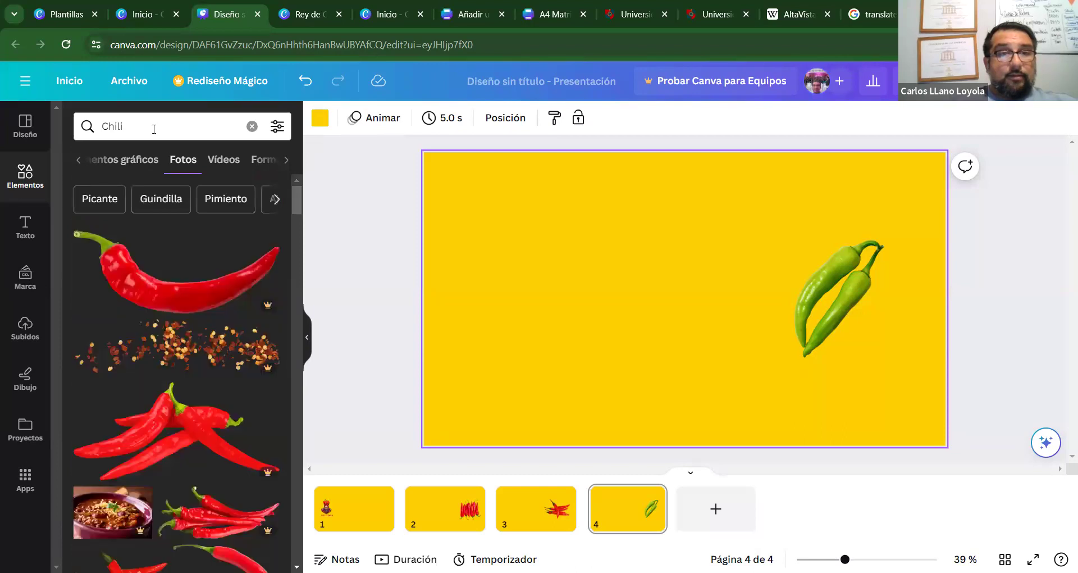
click(151, 125)
text(TABASCO)
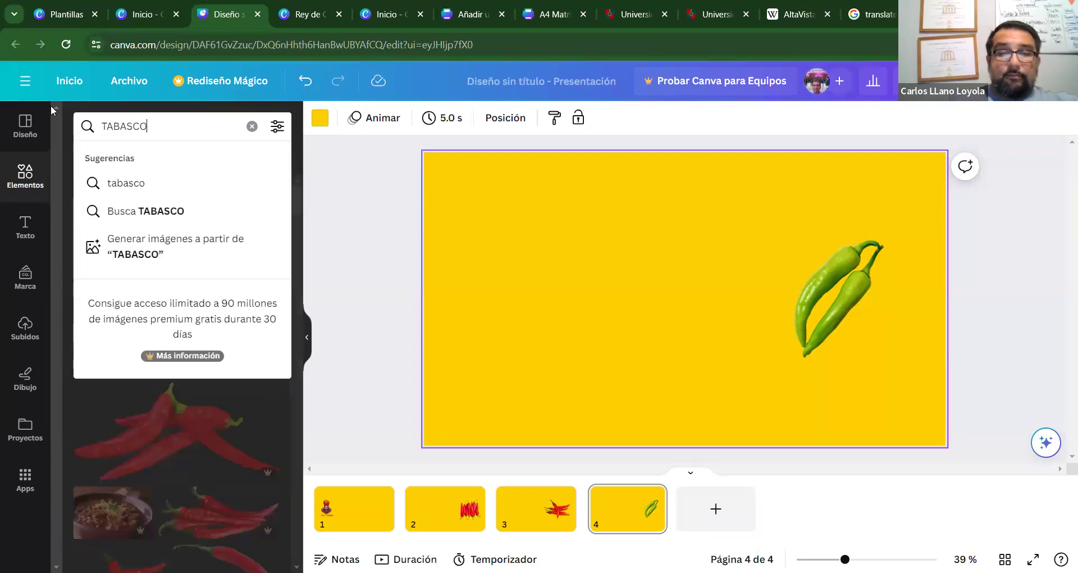
key(Return)
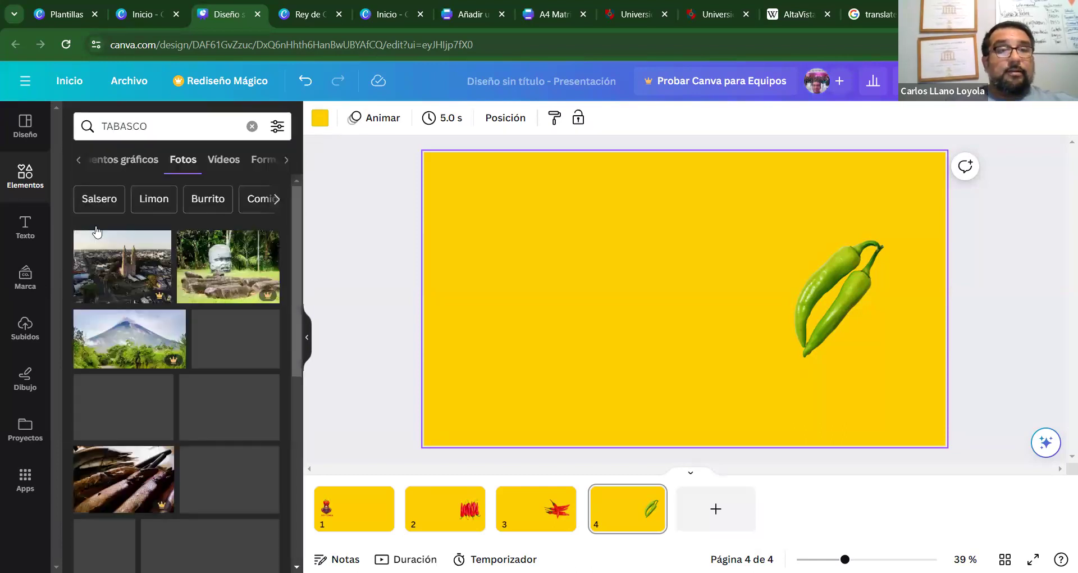
scroll(295, 257, down, 10)
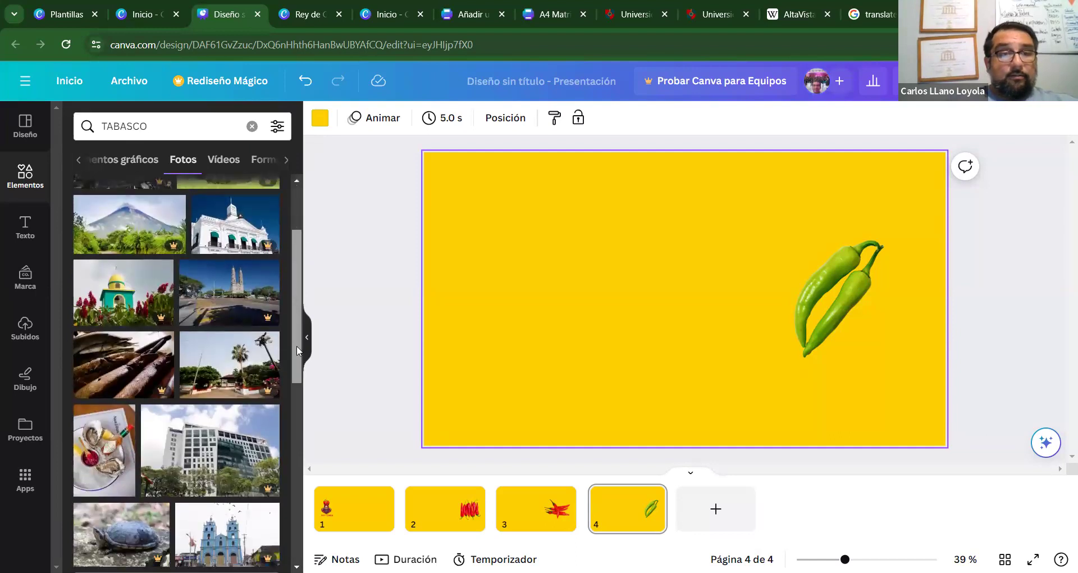
scroll(289, 460, down, 5)
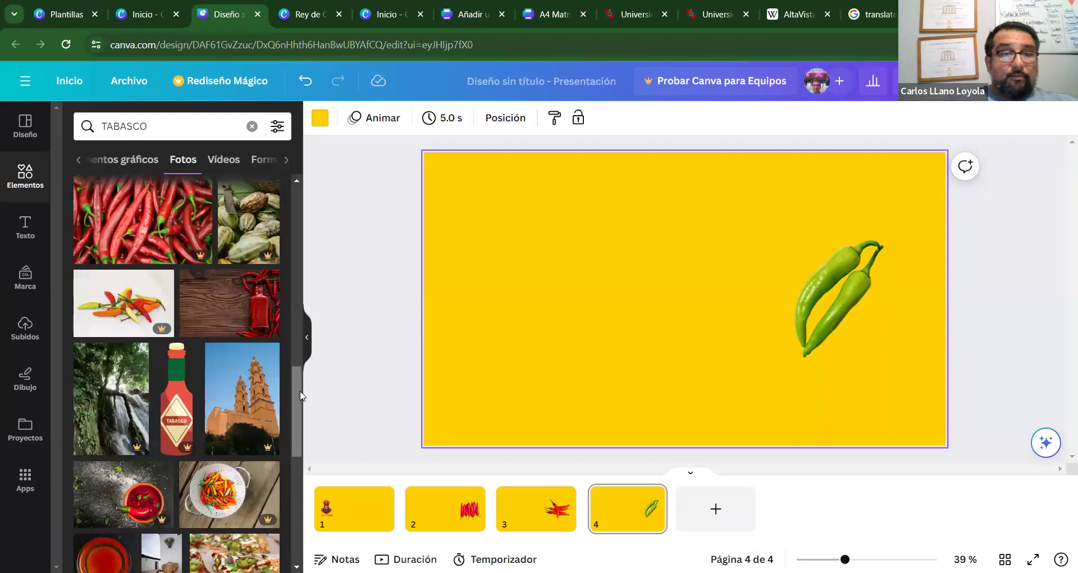
drag(294, 381, 280, 517)
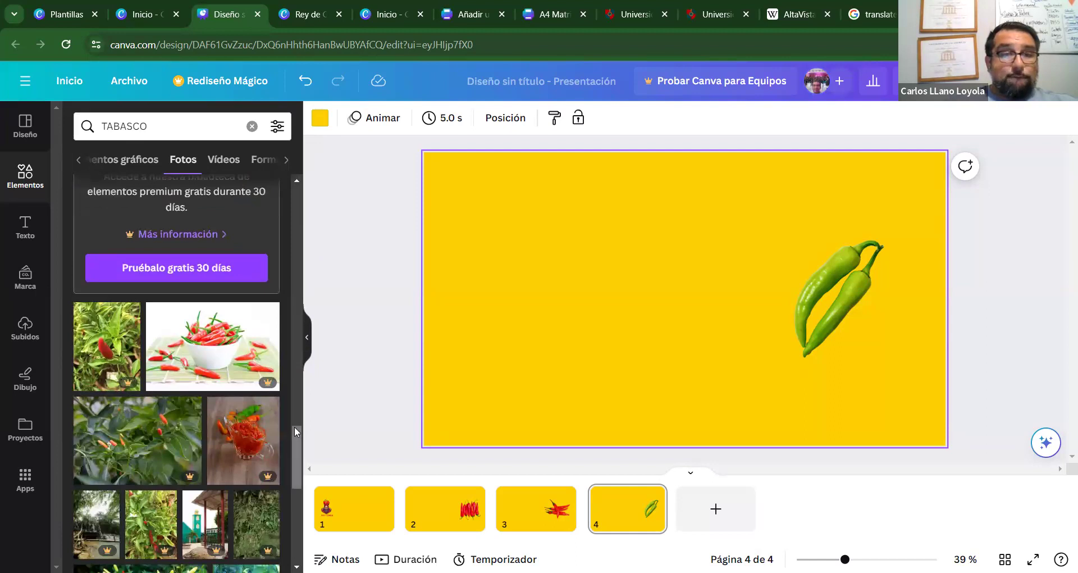
drag(295, 439, 286, 195)
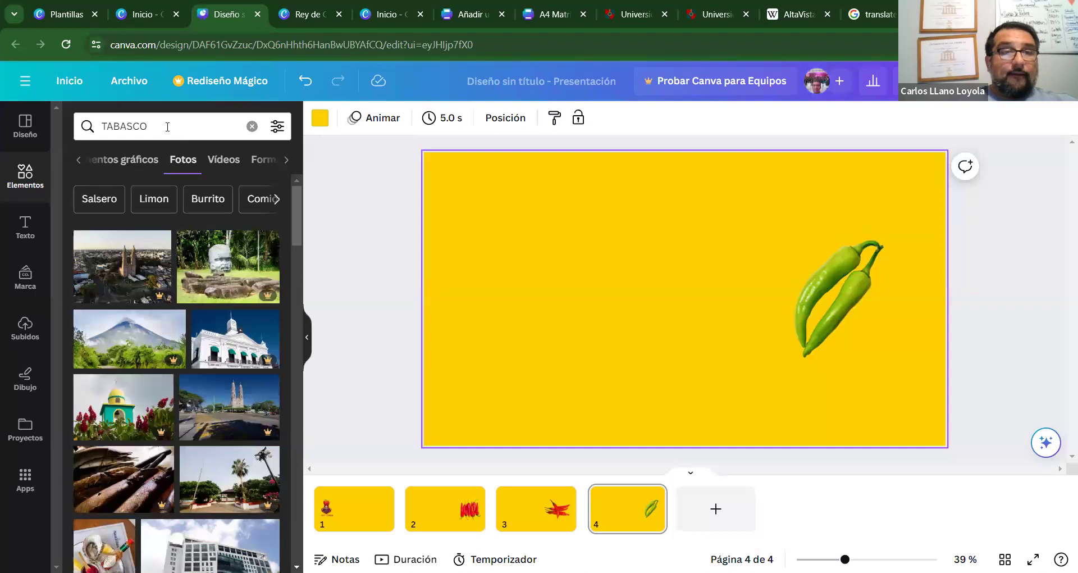
click(166, 125)
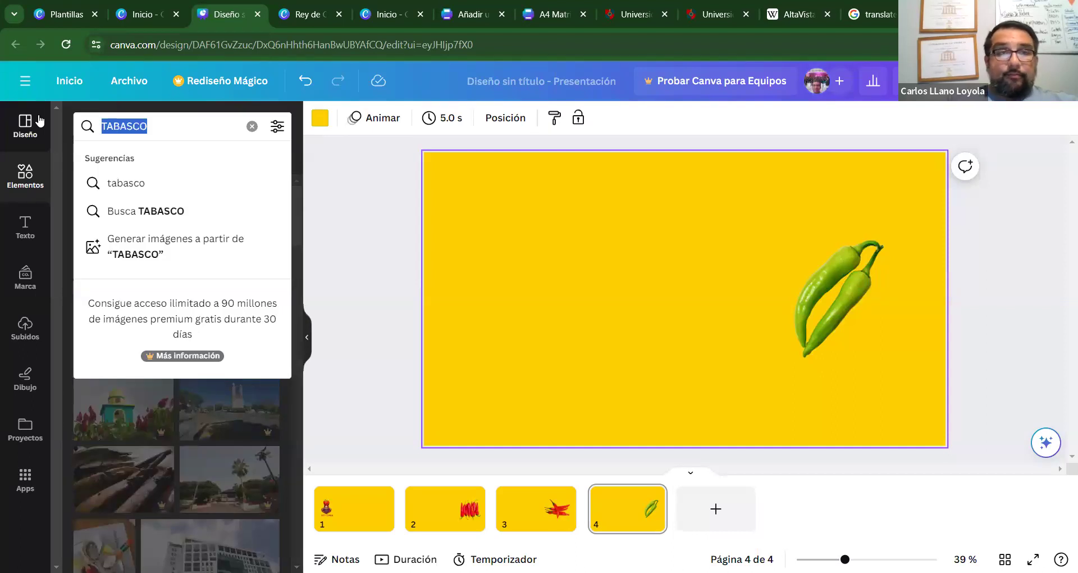
text(CHILE)
key(BackSpace)
text(I)
key(Return)
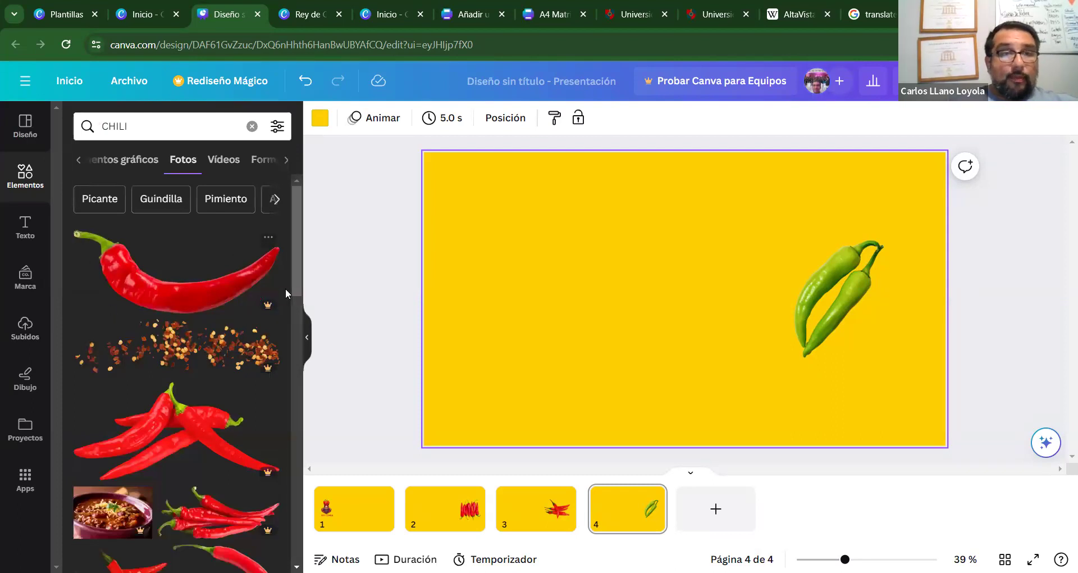
Search the photos for 'Especias'.
click(281, 199)
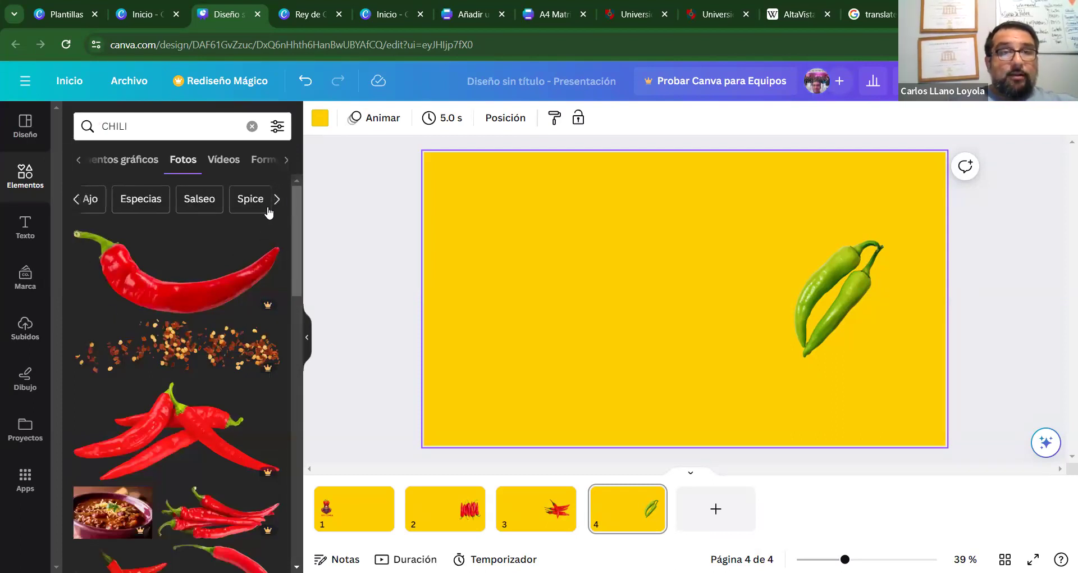
click(148, 203)
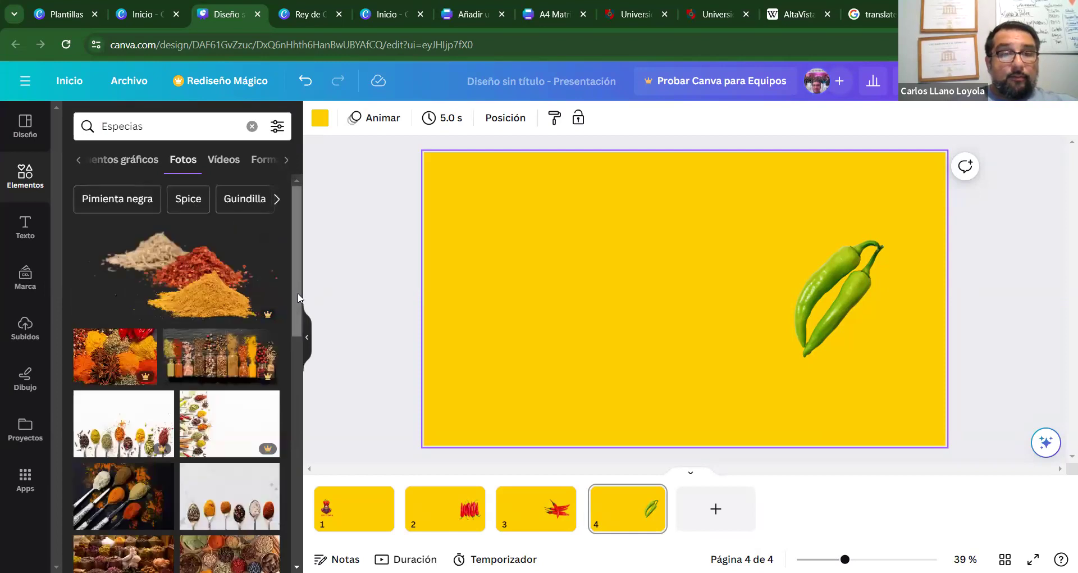
click(302, 393)
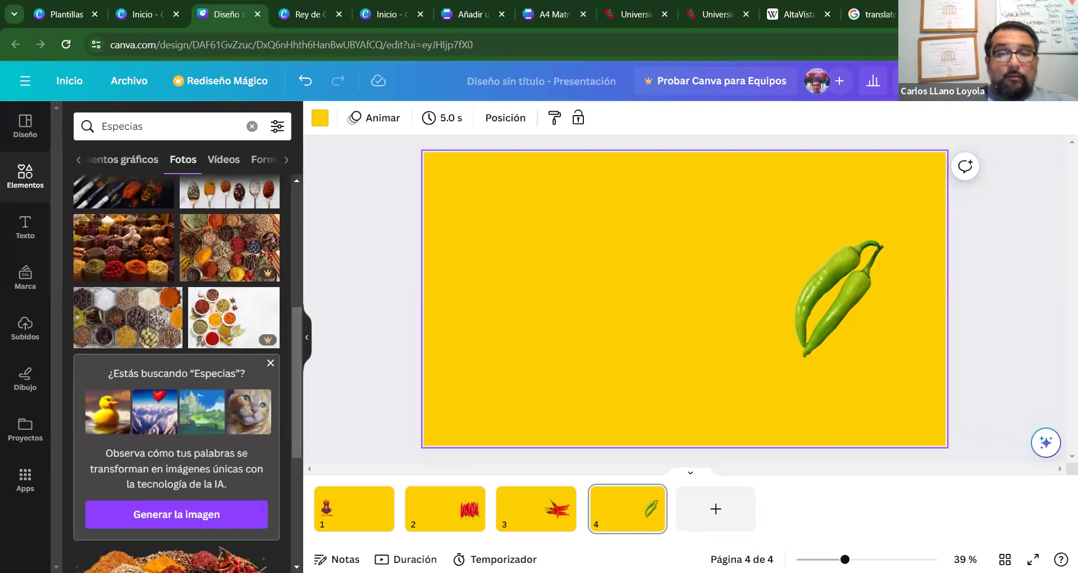
Add slide 5 with a shrunken hexagon spice-jars photo, then return to page 1.
click(720, 508)
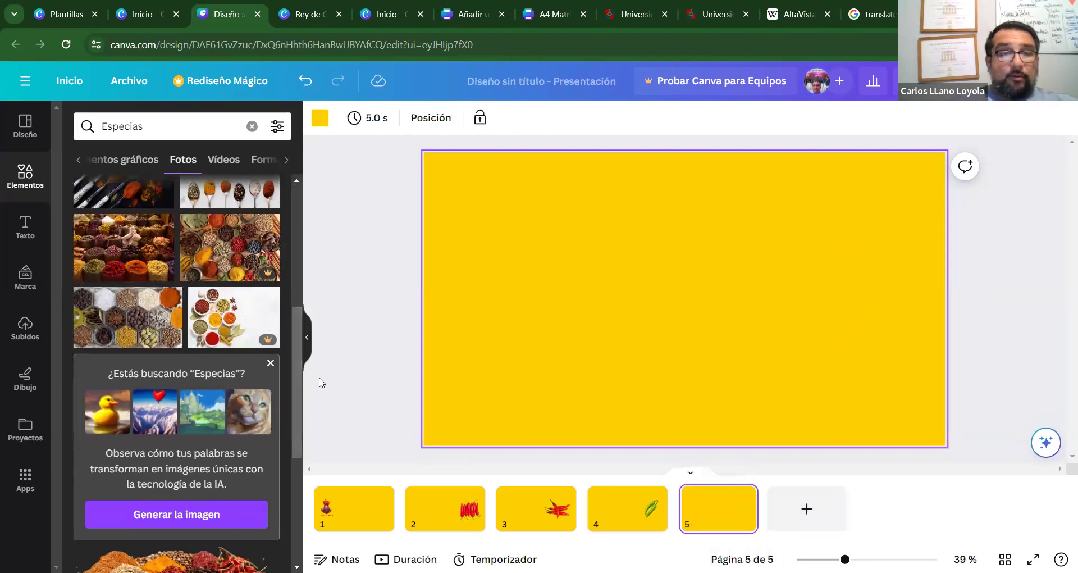
click(158, 315)
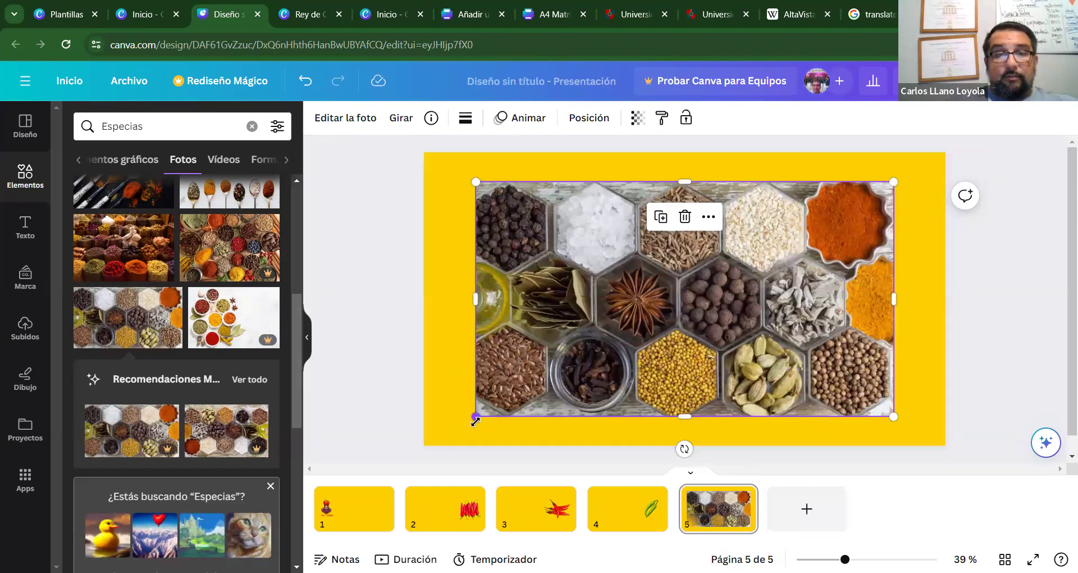
drag(529, 382, 725, 286)
drag(796, 240, 805, 300)
click(601, 301)
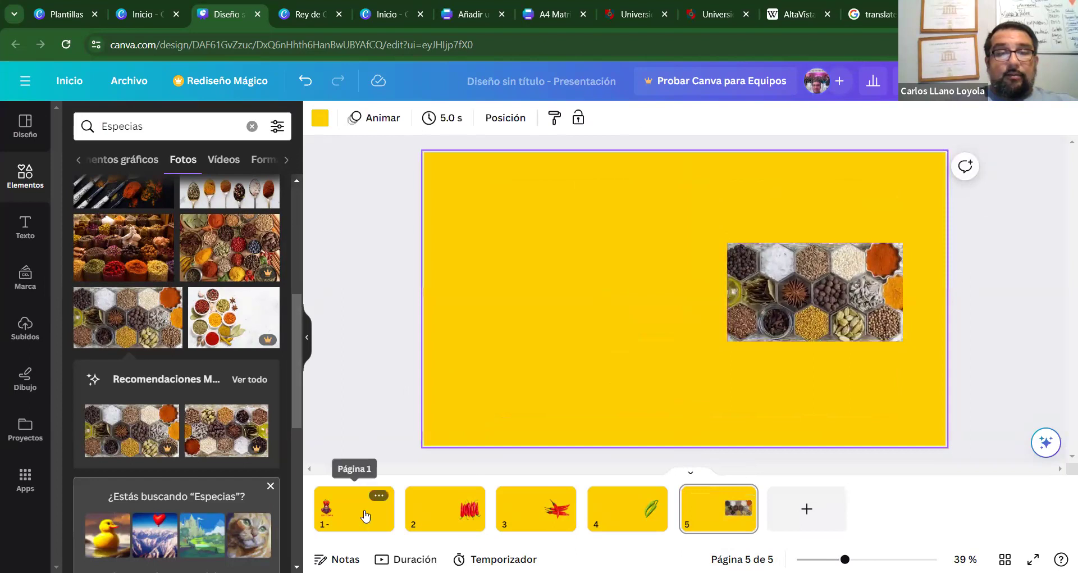
click(348, 479)
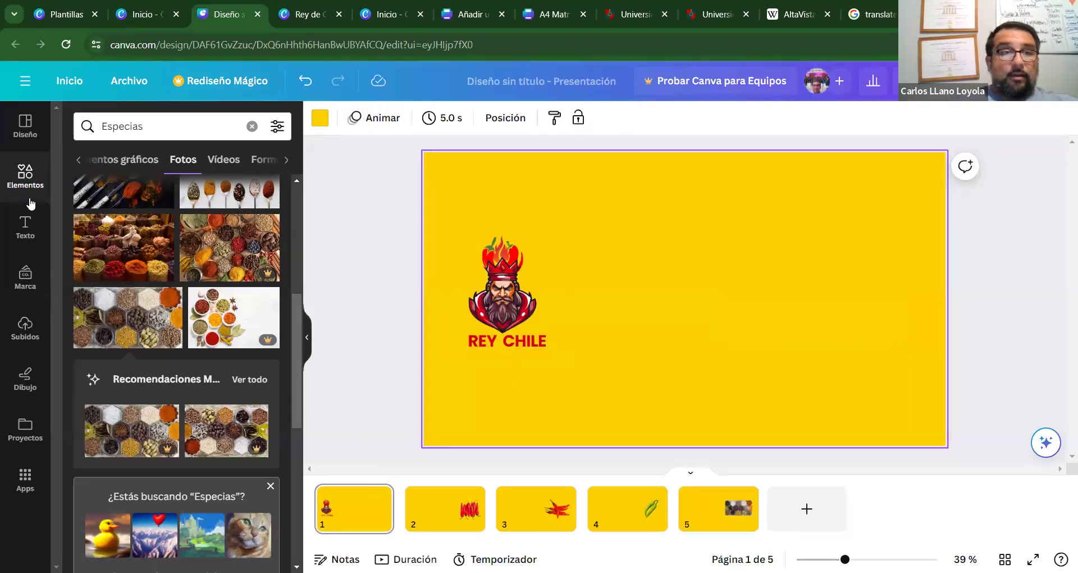
Add a heading to page 1 reading 'BIENVENIDO AL REINADO DE LOS CHILES'.
click(25, 226)
click(130, 275)
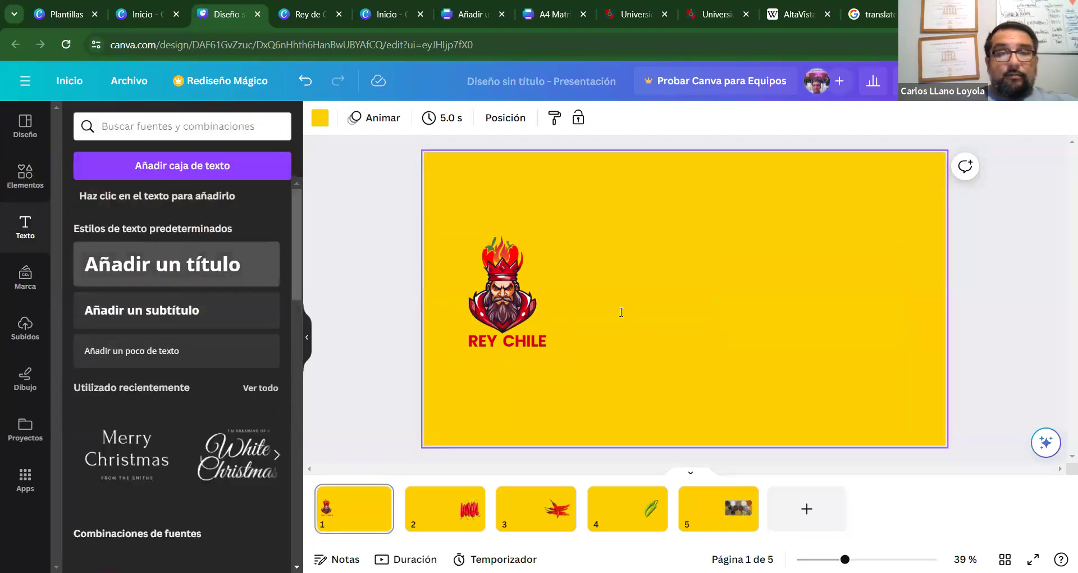
text(BIEN)
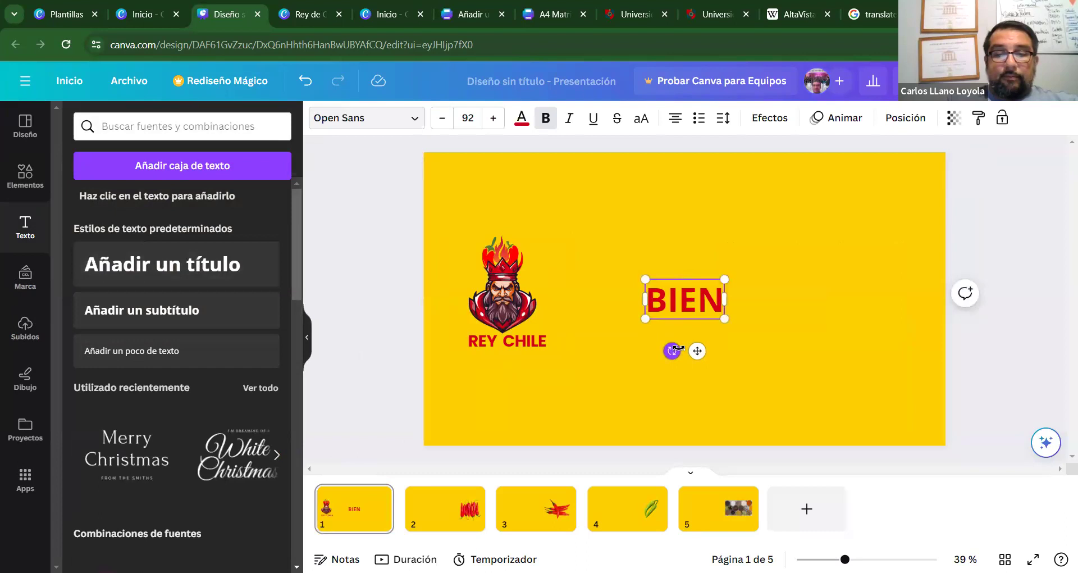
text(NE)
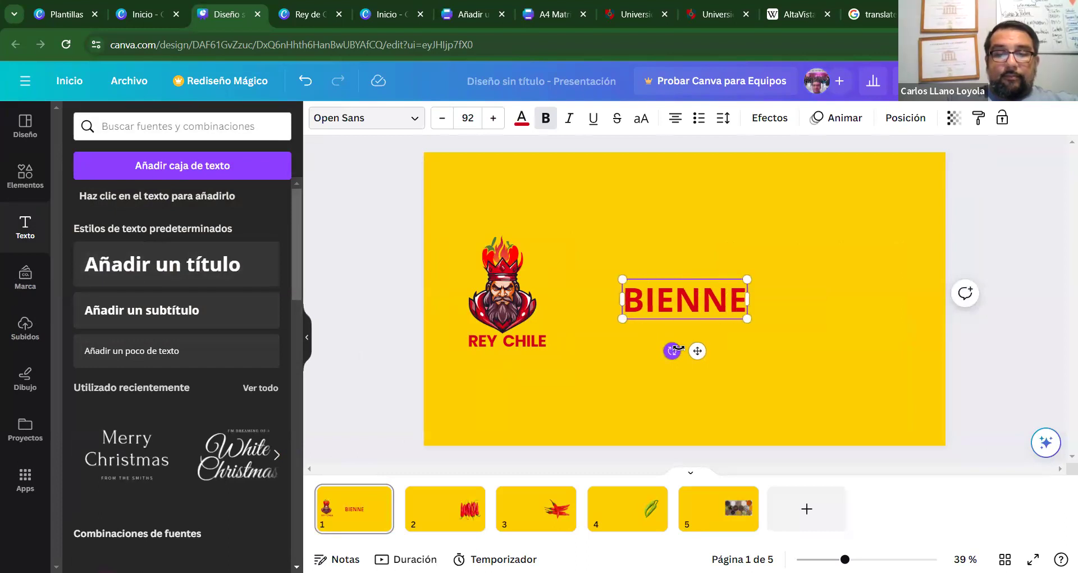
key(BackSpace)
key(BackSpace)
text(VENIDO)
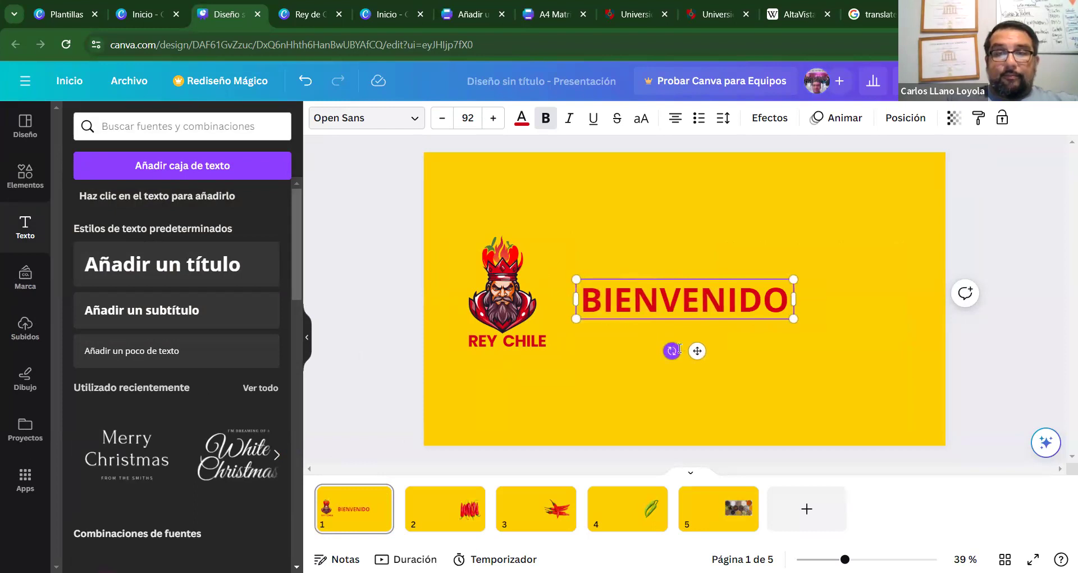
key(Return)
key(BackSpace)
text(A)
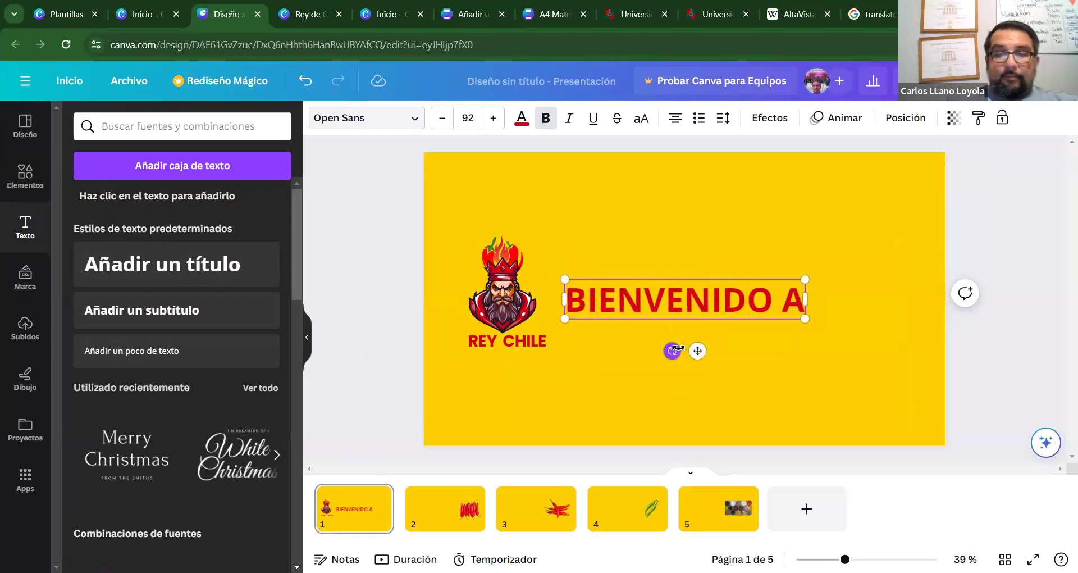
text(L REINADO DE LOS CHI)
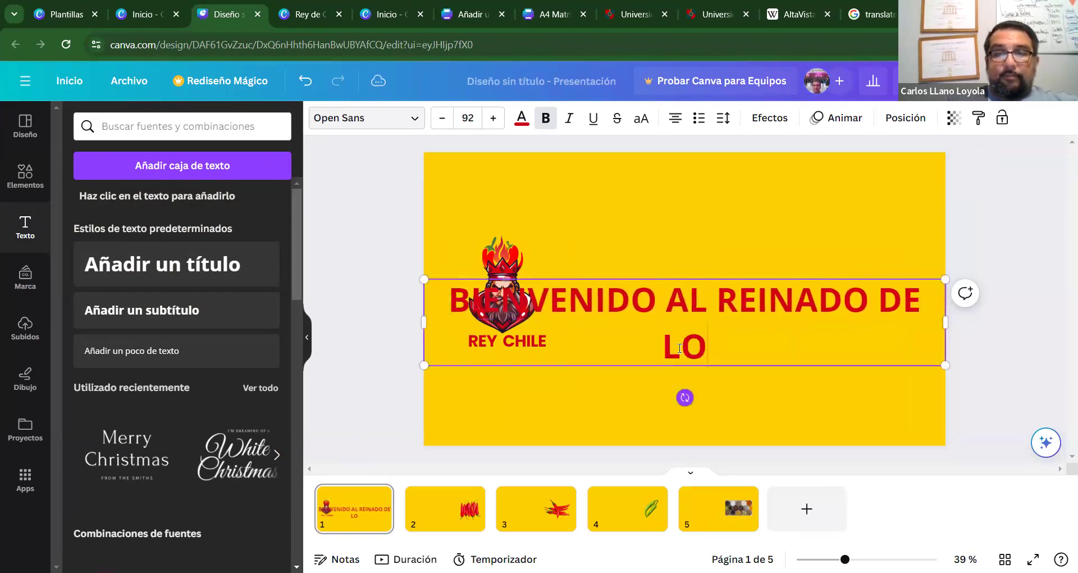
text(LES)
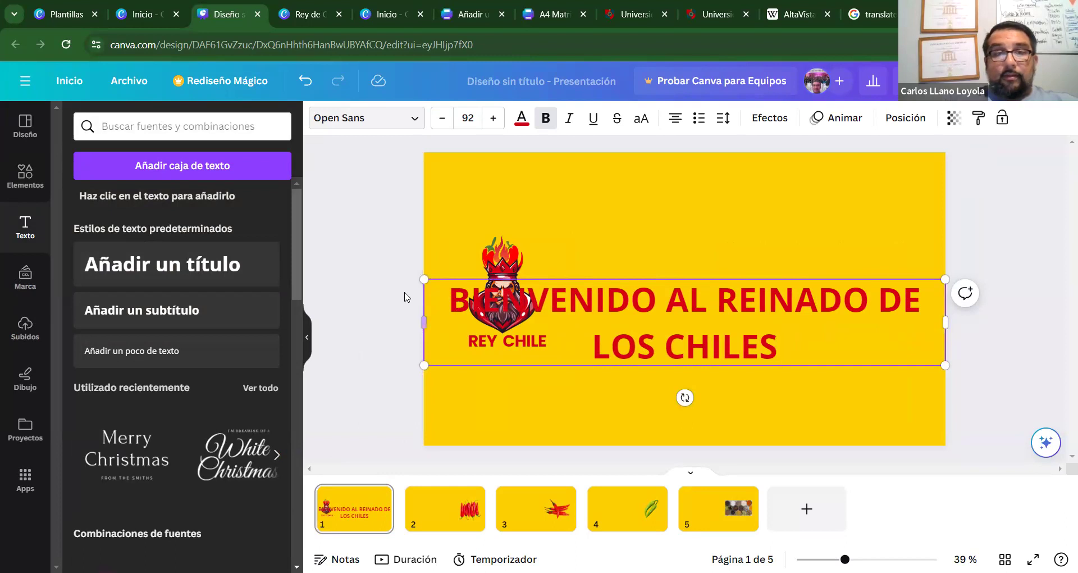
Narrow the heading to three lines and move it up-left beside the REY CHILE logo.
drag(420, 321, 630, 345)
shift+click(736, 300)
drag(680, 281, 737, 283)
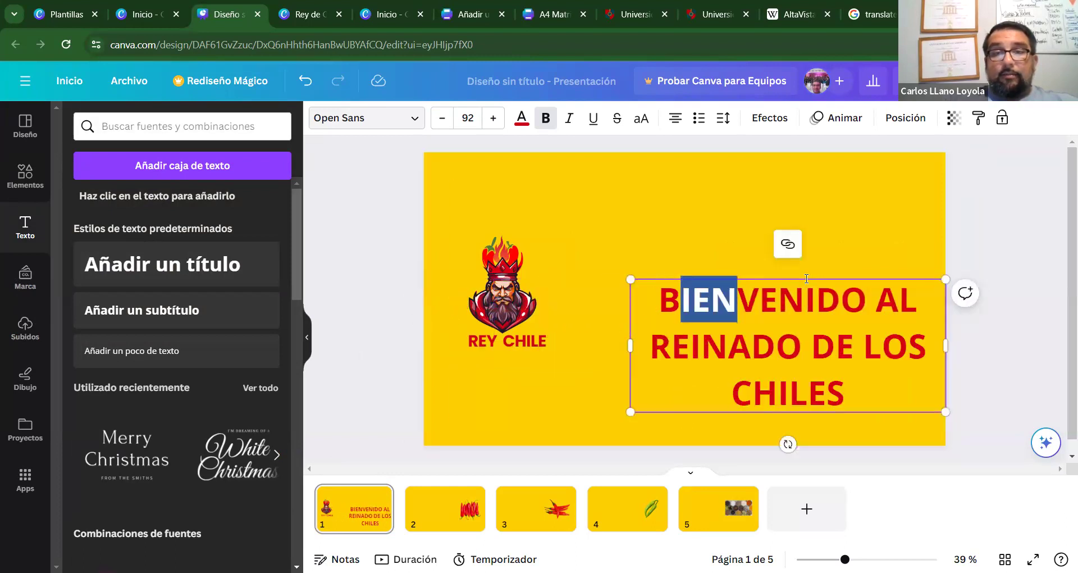
click(849, 368)
click(908, 441)
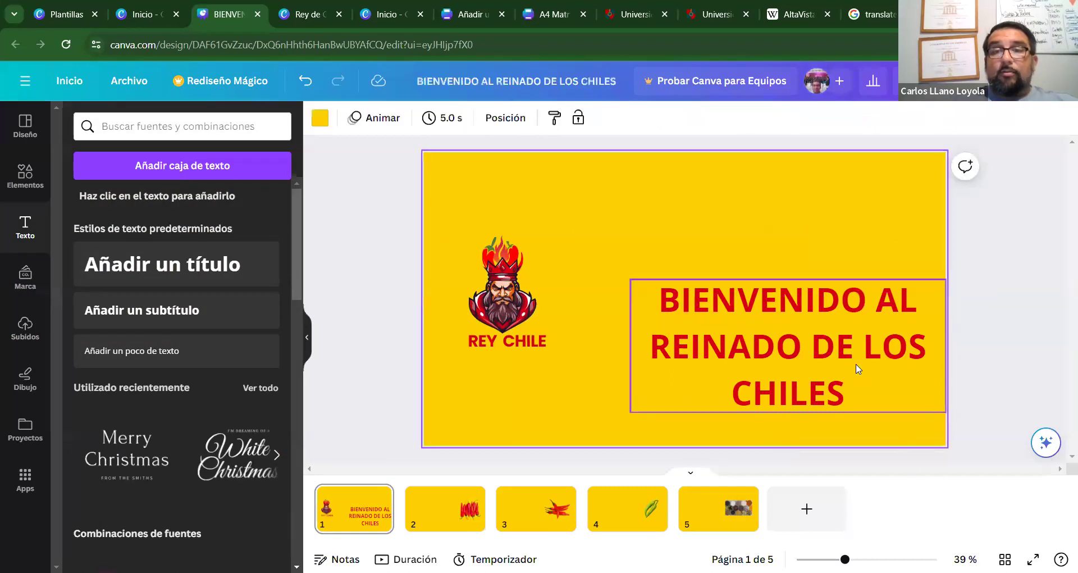
click(857, 368)
drag(857, 368, 828, 339)
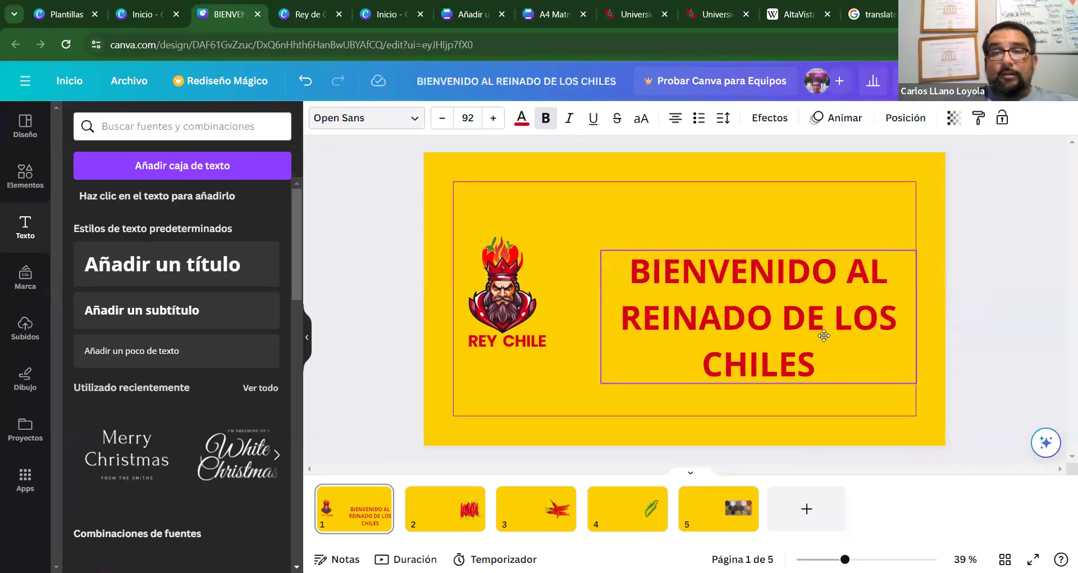
click(547, 233)
On page 2, add a heading box and move it left of the red chillies.
click(445, 509)
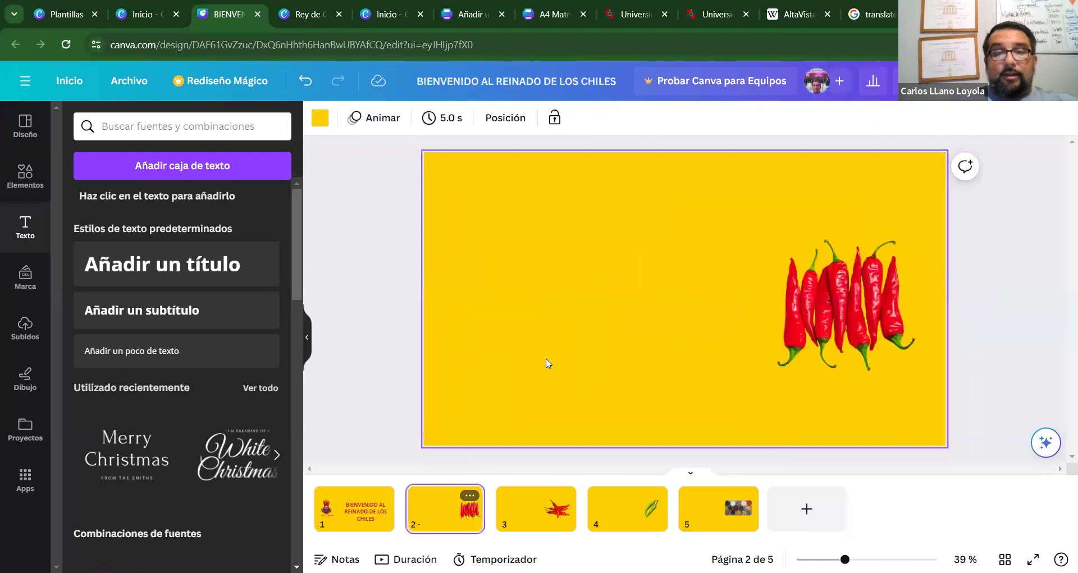
click(275, 281)
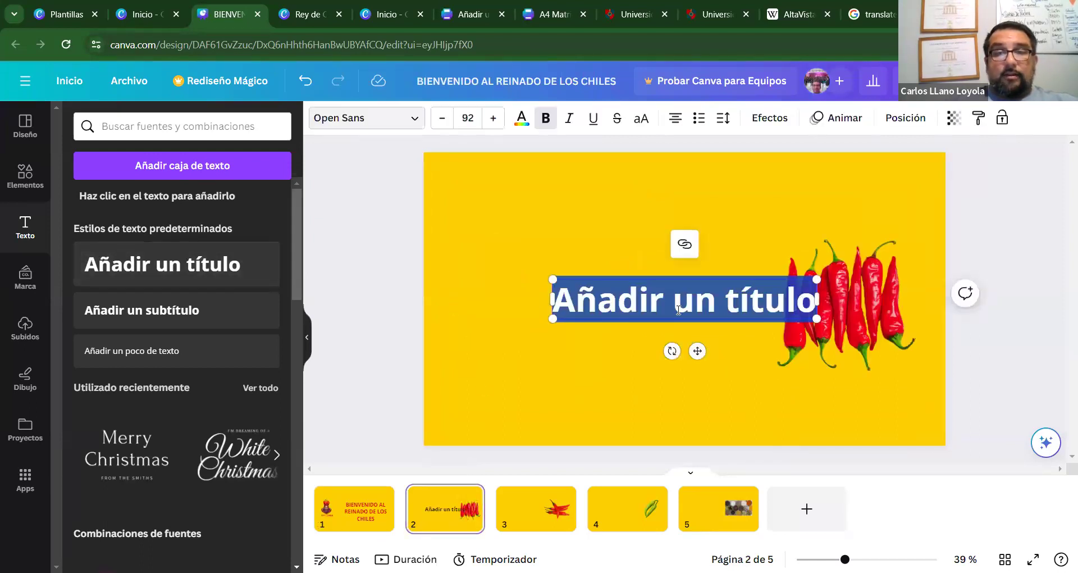
click(679, 310)
drag(811, 302, 498, 315)
click(499, 321)
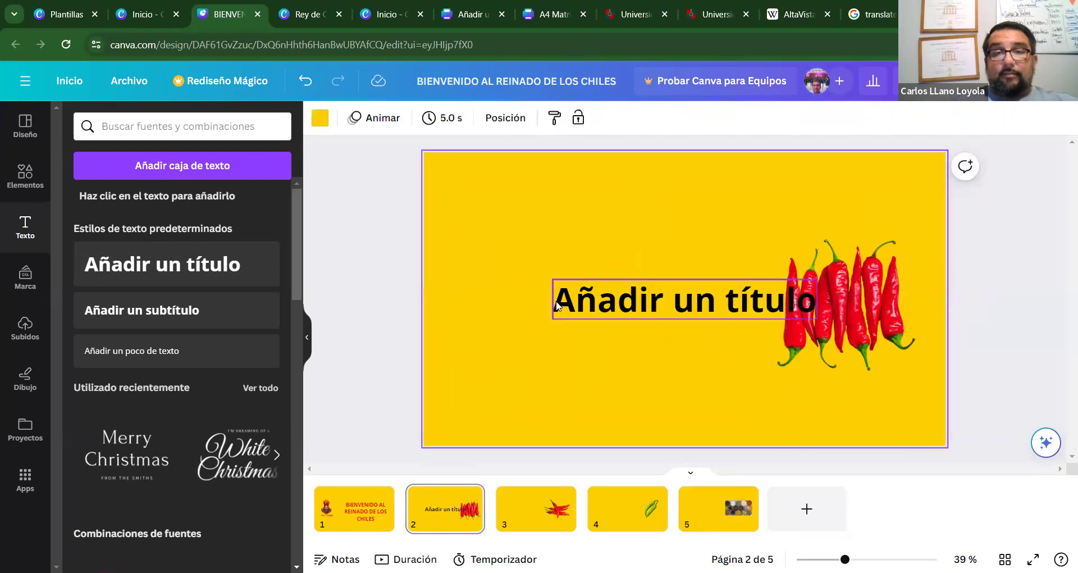
drag(618, 293, 615, 269)
Retype the heading as 'AJÍ DE P**A' / 'MADRE' on two lines and reposition it.
double_click(743, 274)
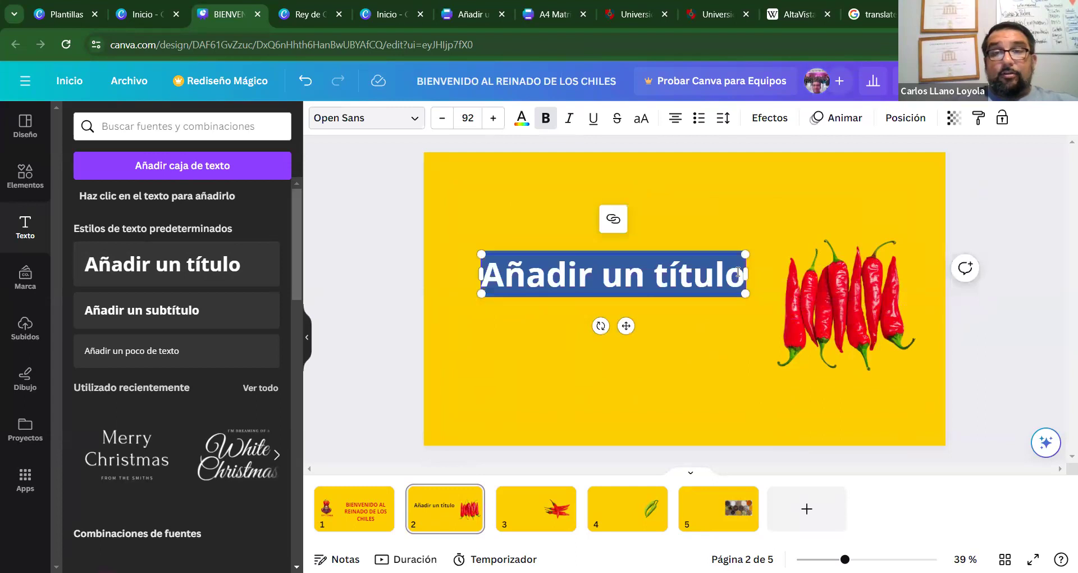
text(CHILE)
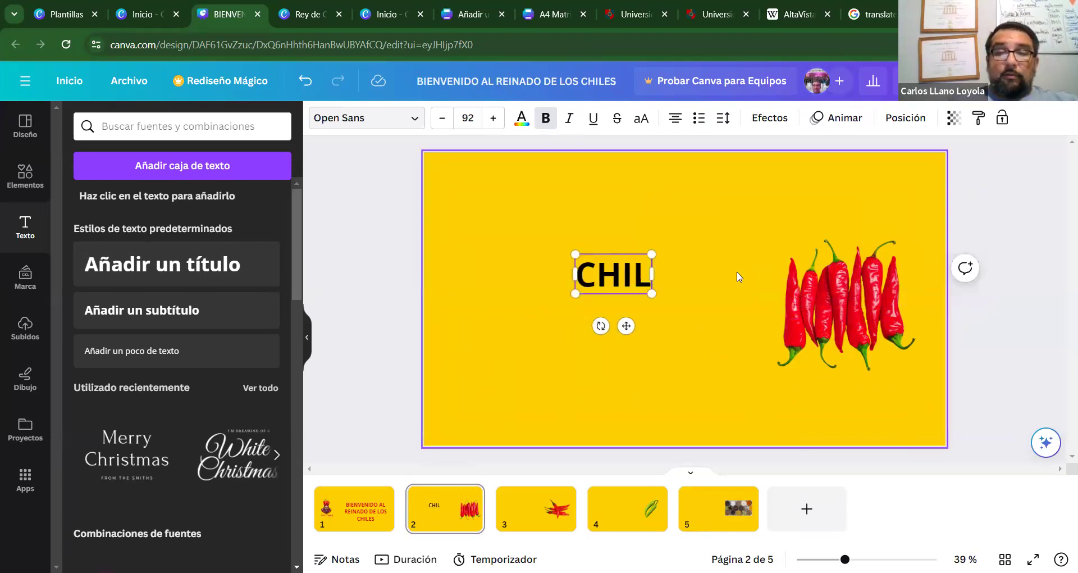
key(BackSpace)
key(BackSpace)
key(BackSpace)
key(BackSpace)
key(BackSpace)
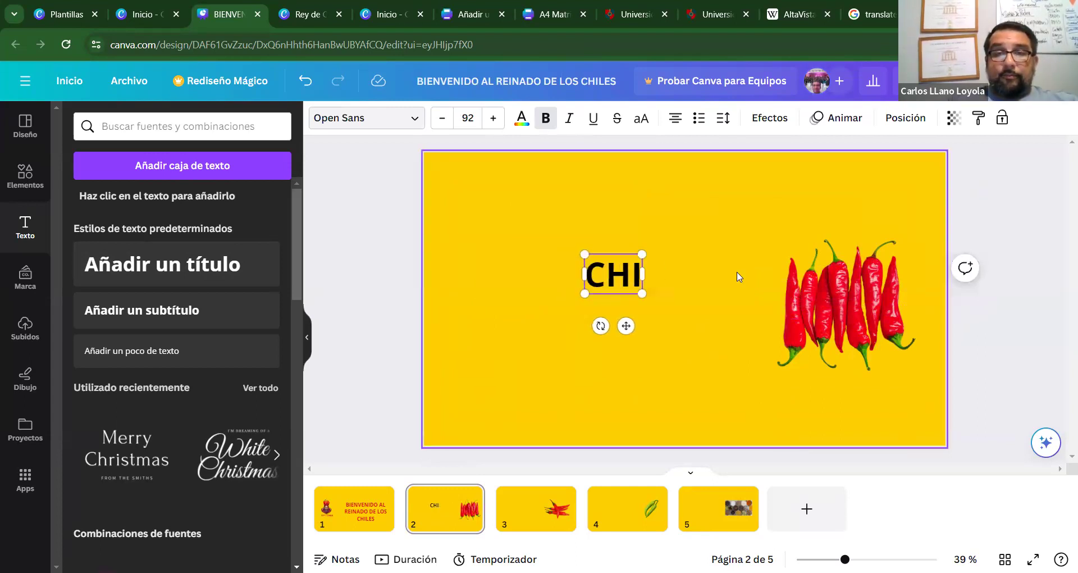
text(AJ)
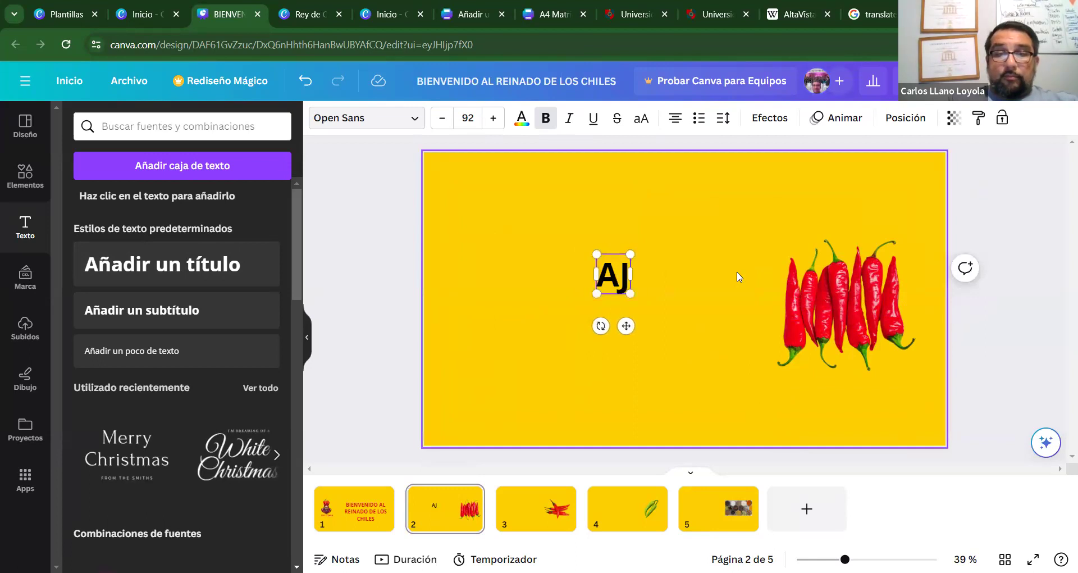
text(Í DE)
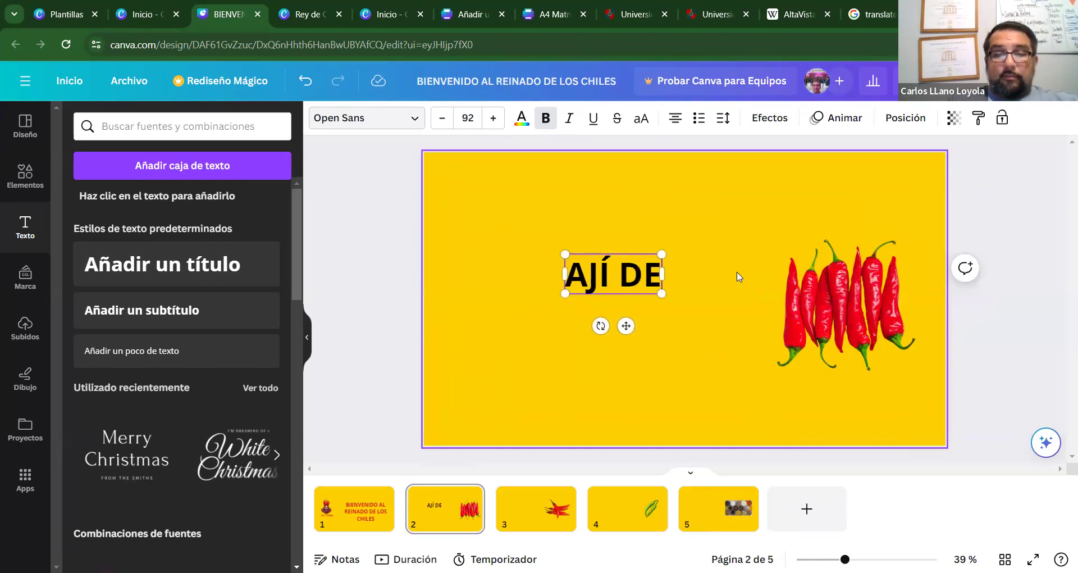
text( P)
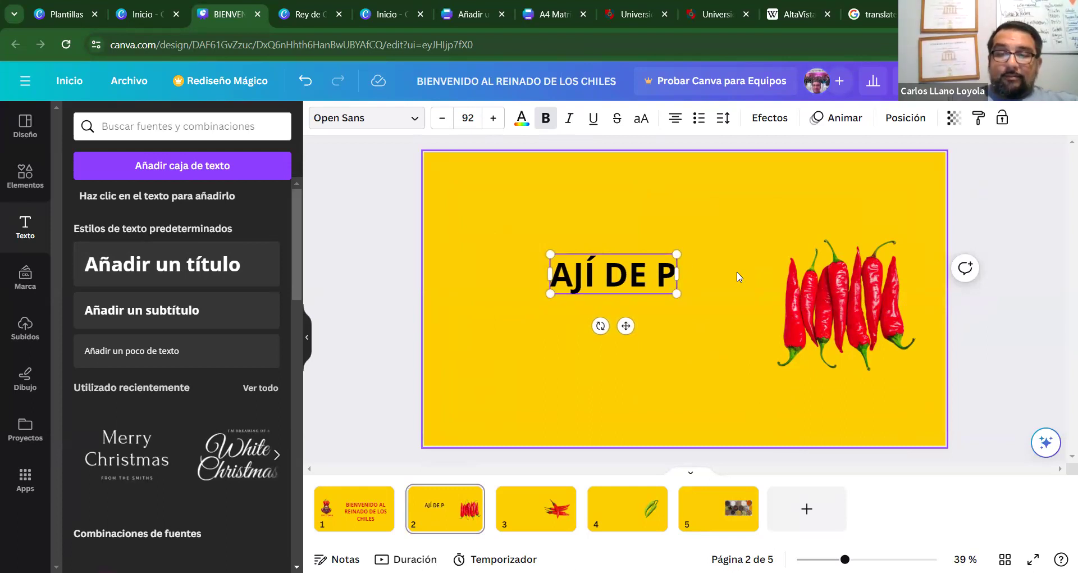
key(Return)
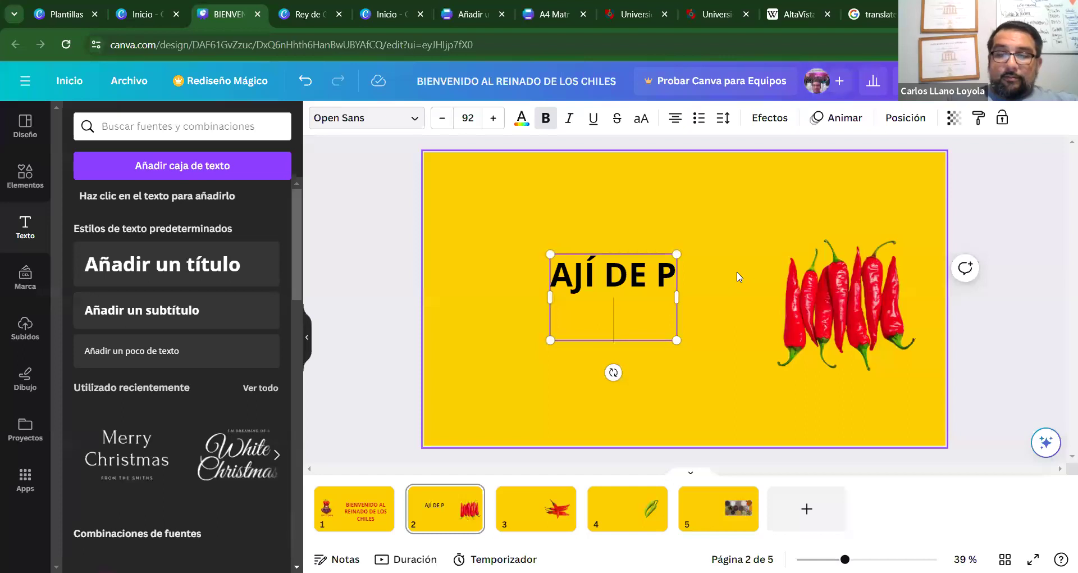
key(Return)
key(Return)
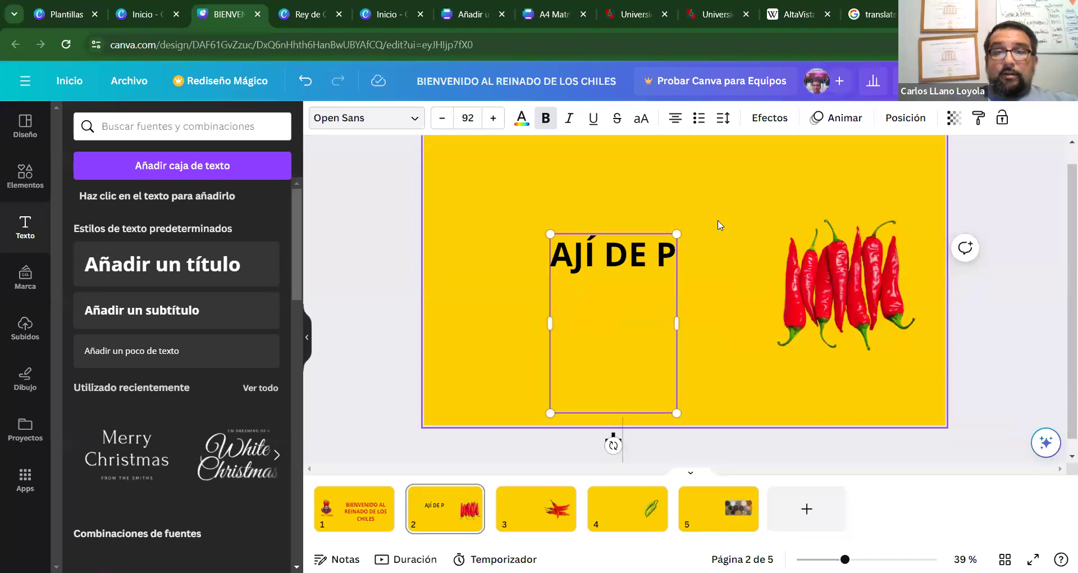
key(BackSpace)
key(BackSpace)
key(BackSpace)
key(BackSpace)
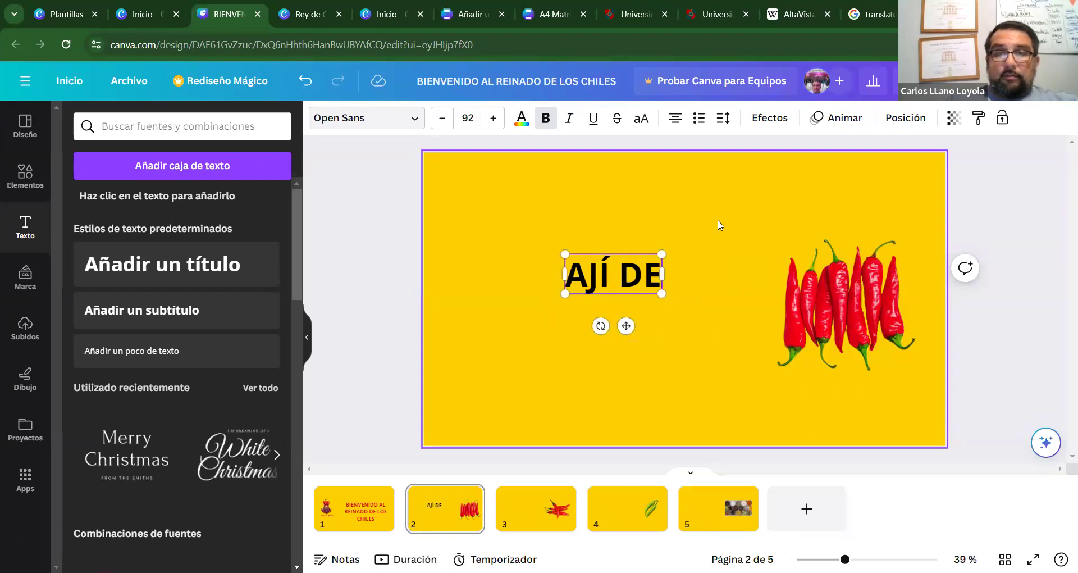
text(P)
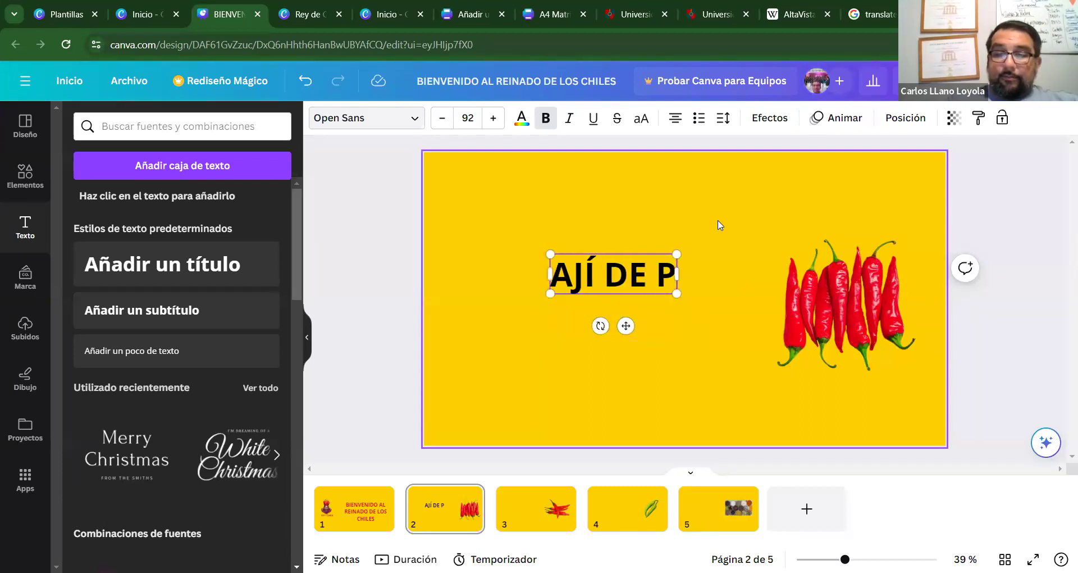
text(*)
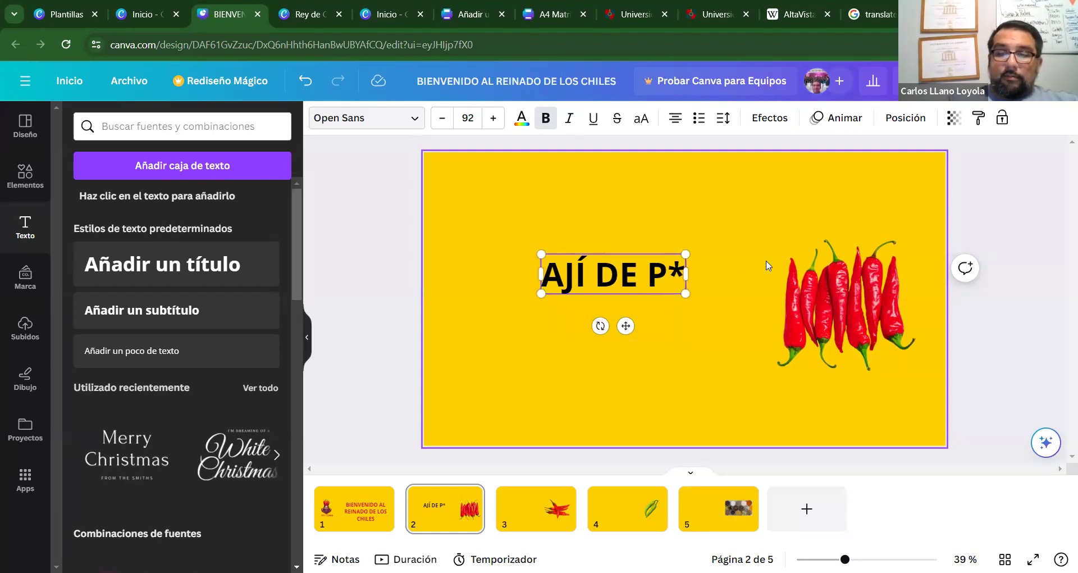
text(*A)
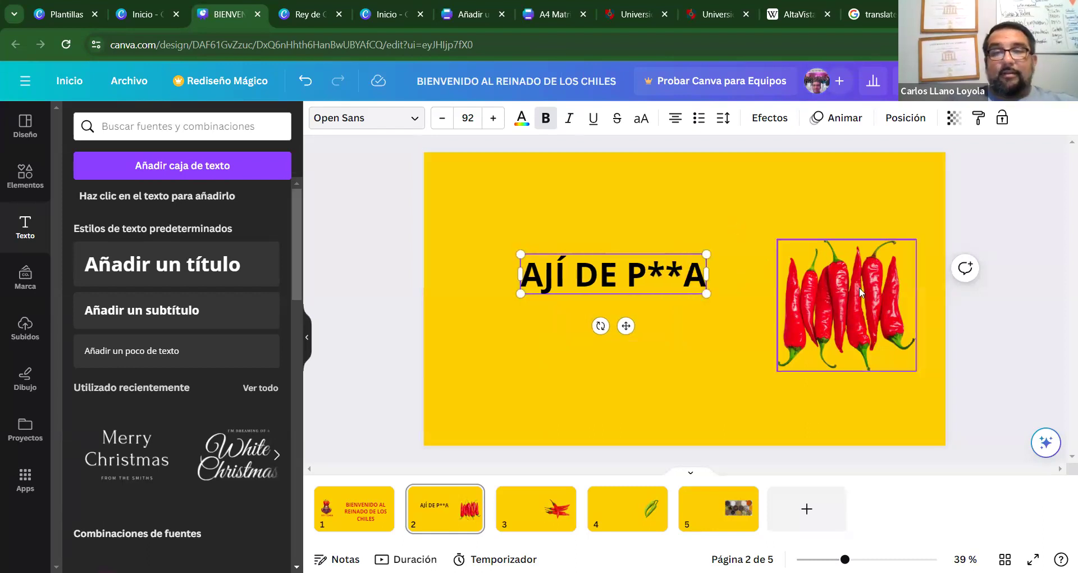
key(Return)
text(MADRE)
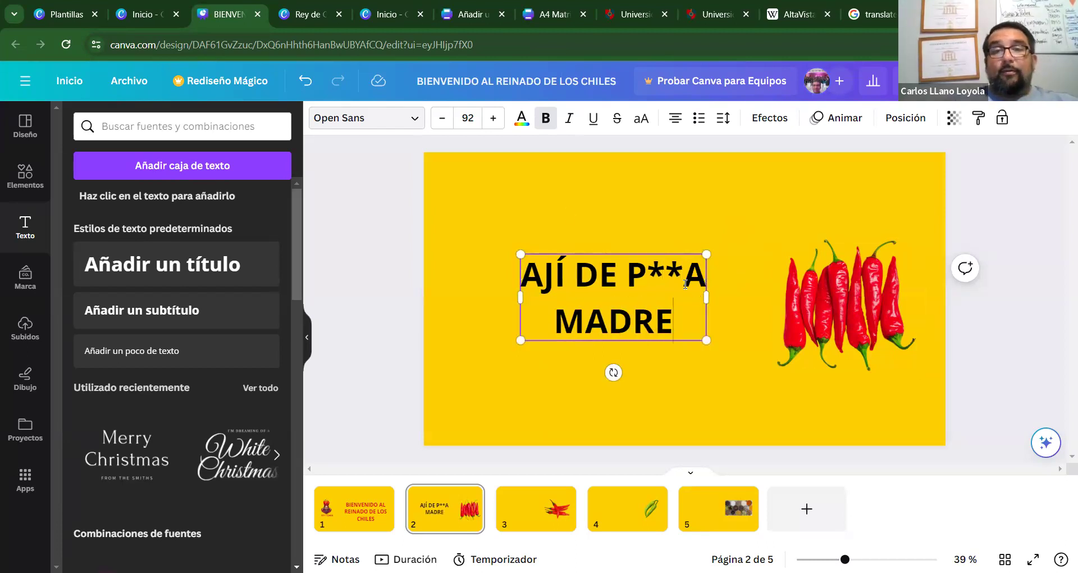
click(716, 315)
drag(644, 336, 635, 343)
Add body text 'CHILE DE ALTO NIVEL DE PICOR SOLO PARA ENSALADAS Y SOPAS', widened to two lines.
click(185, 360)
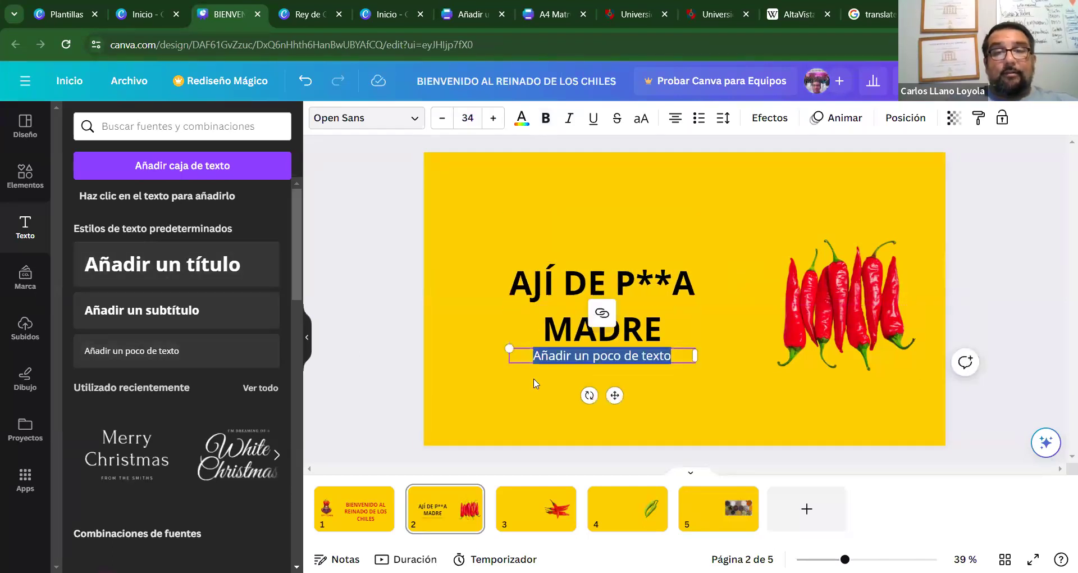
text(AJI)
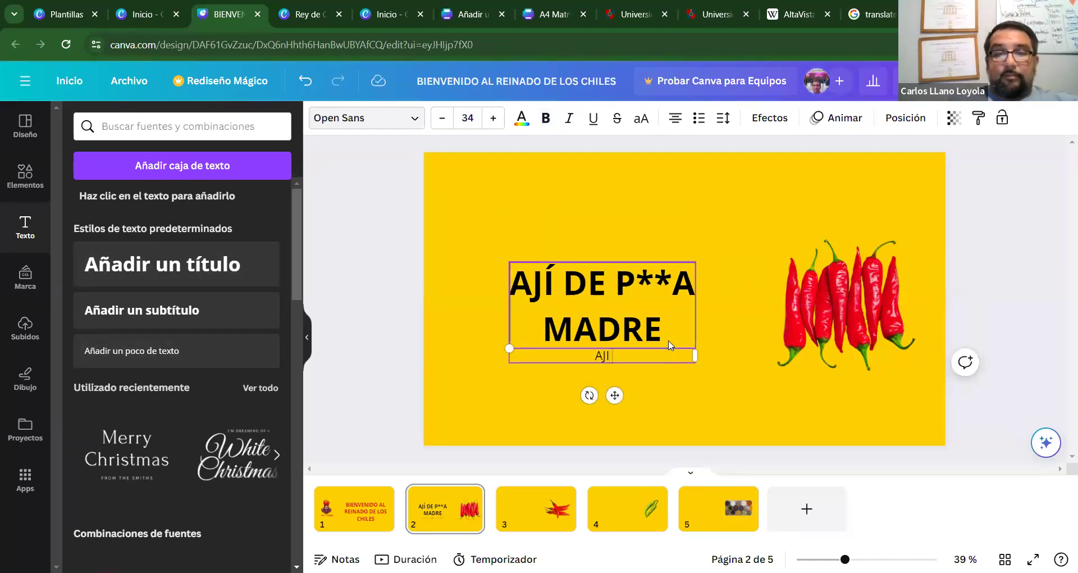
text(CHILE DE ALTO)
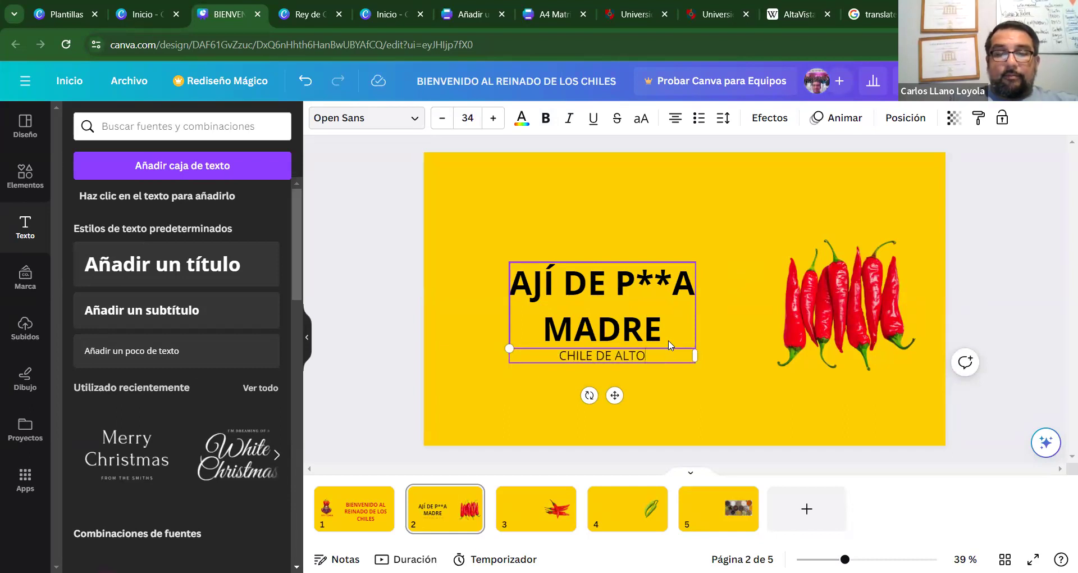
text( NIVEL DE PICOR)
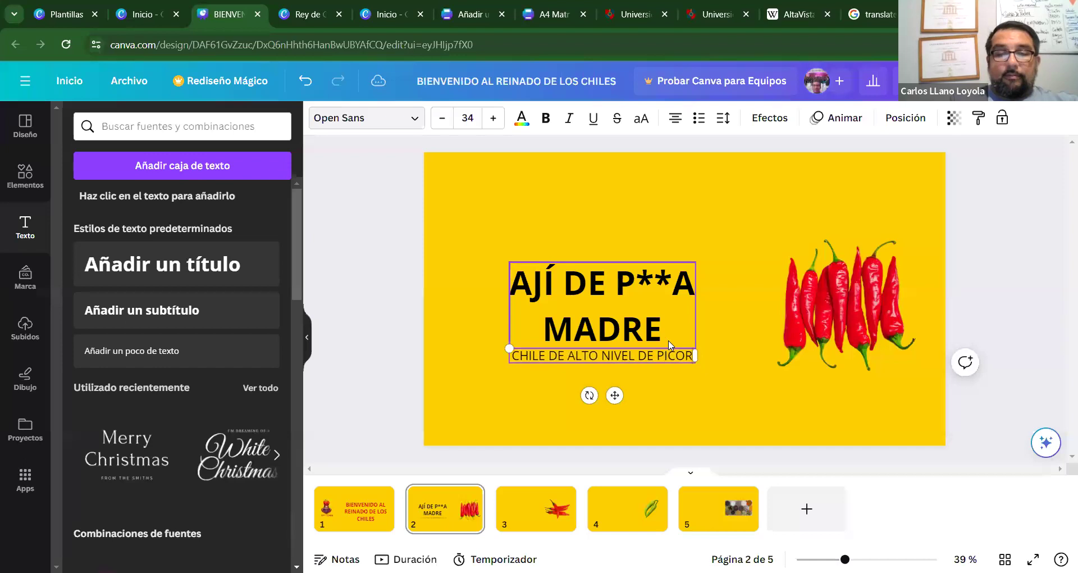
text( SOLO PARA)
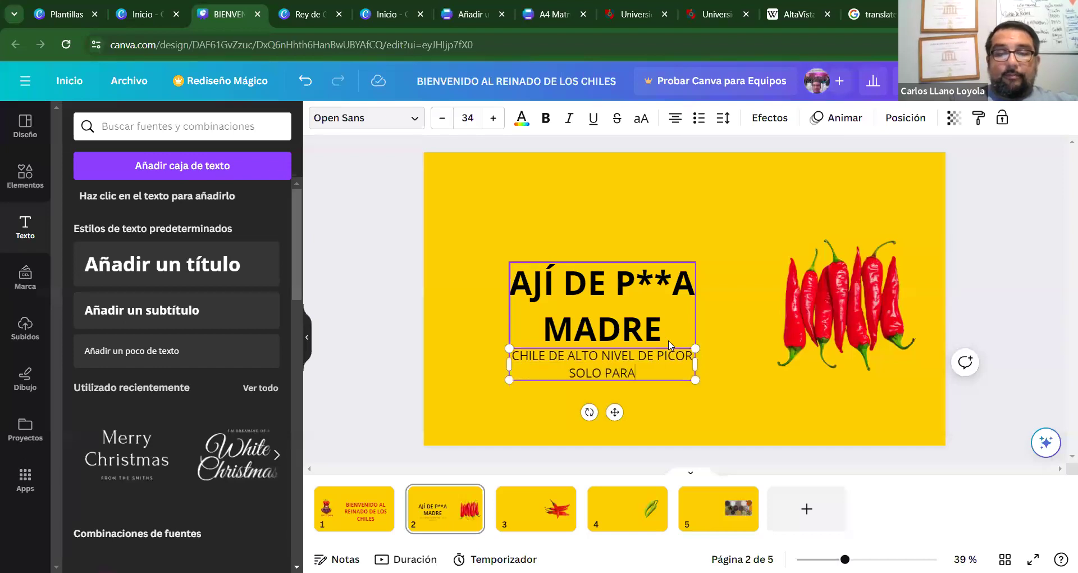
text( ENSALADAS Y SOPAS)
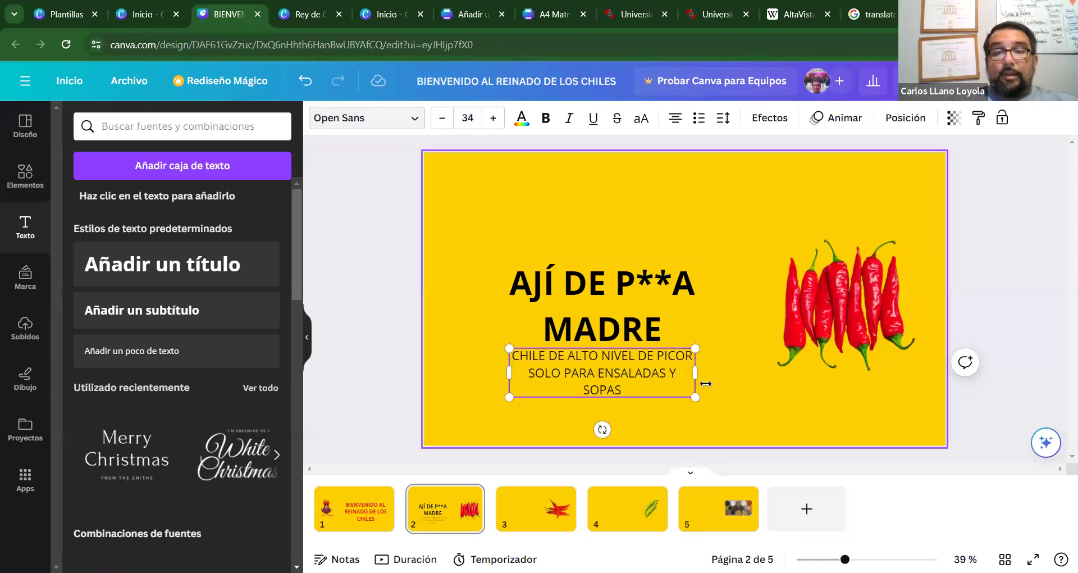
drag(717, 378, 719, 378)
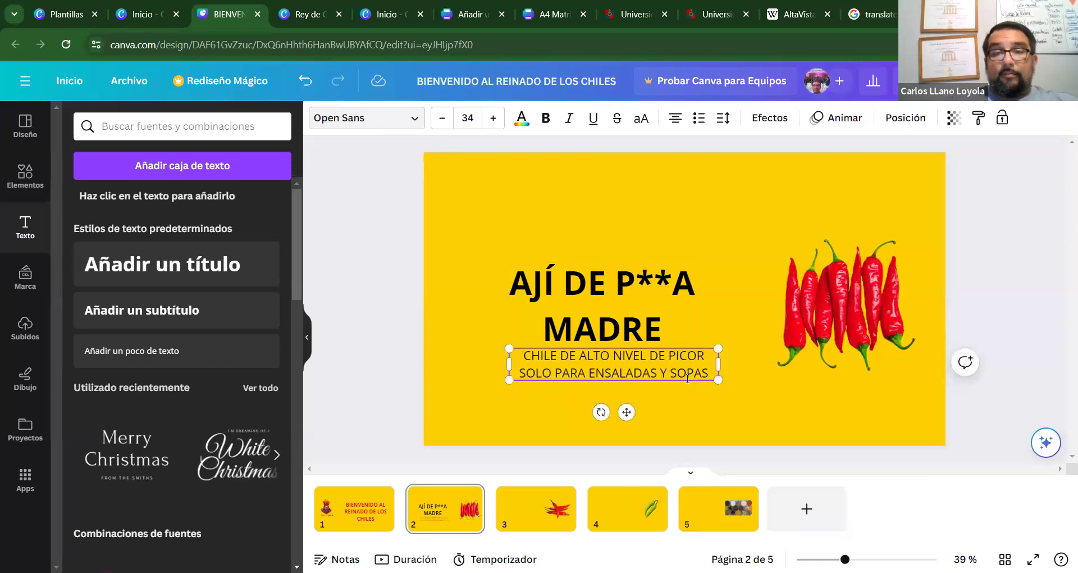
click(475, 362)
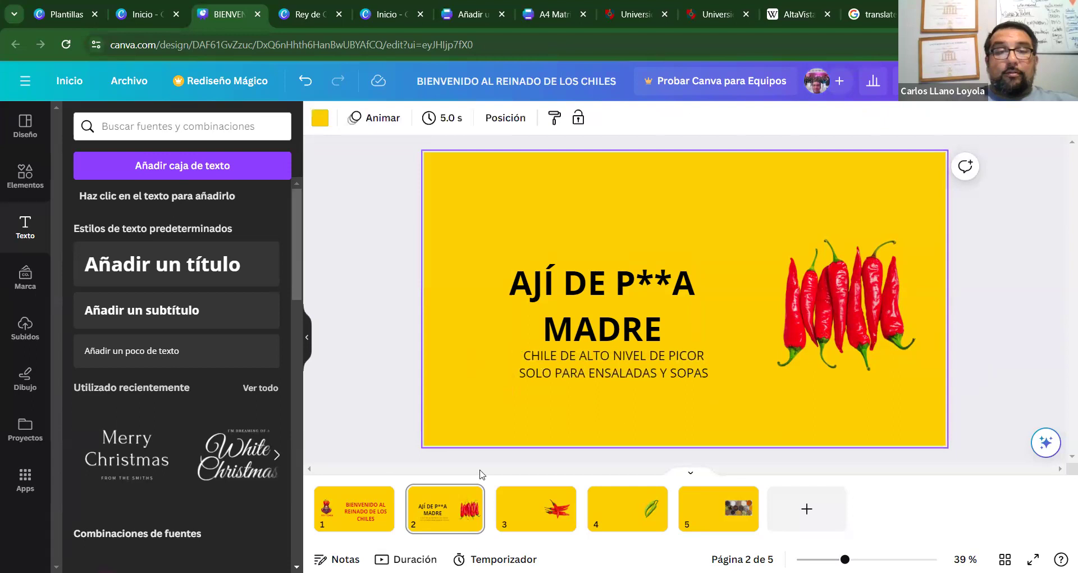
scroll(686, 354, down, 3)
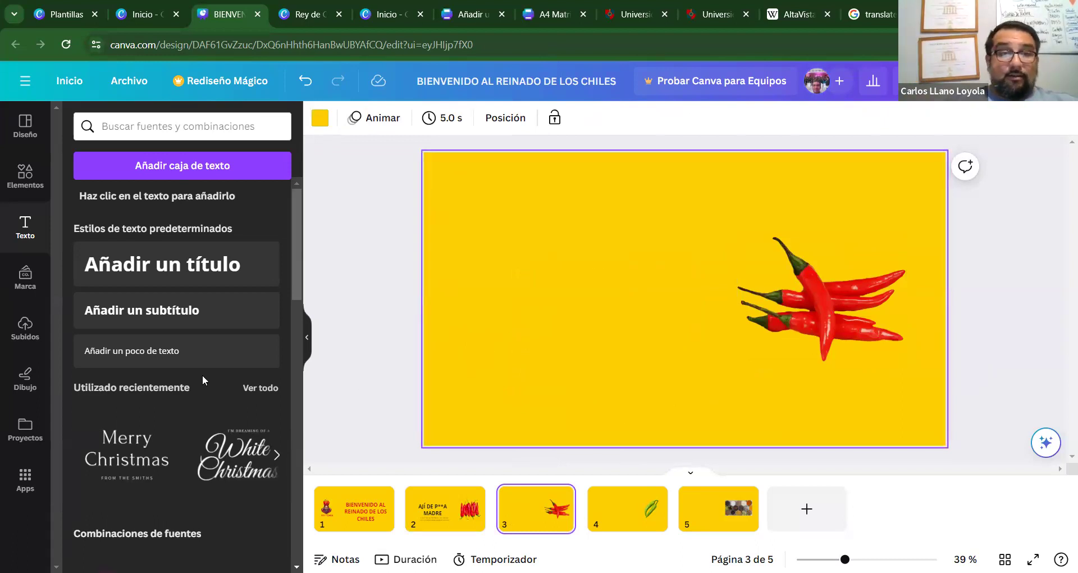
Add a title to slide 3 reading 'AJÍ CACHO ´E CABRA'.
click(188, 287)
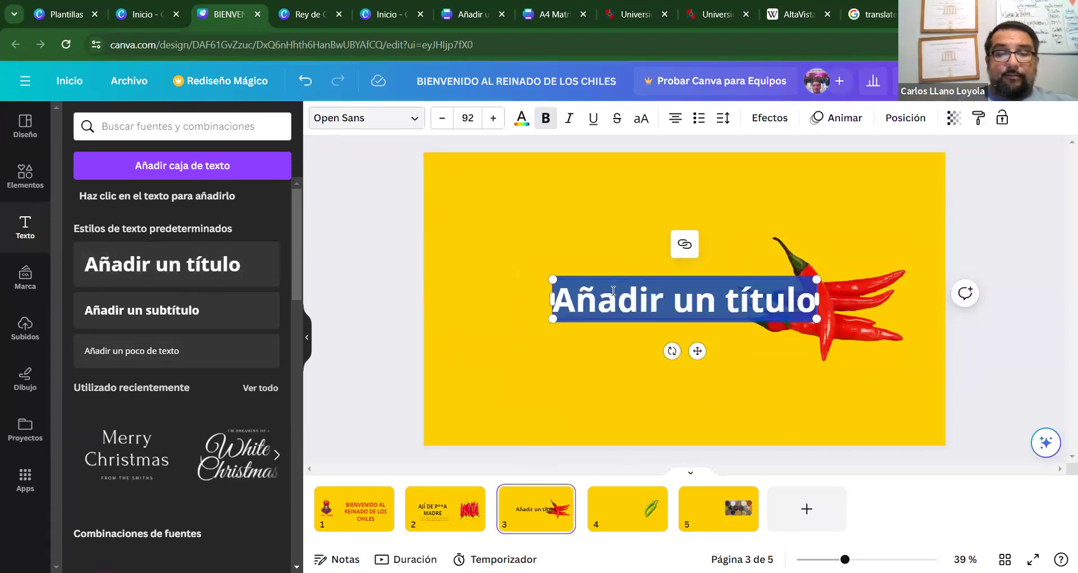
text(AJ)
key(BackSpace)
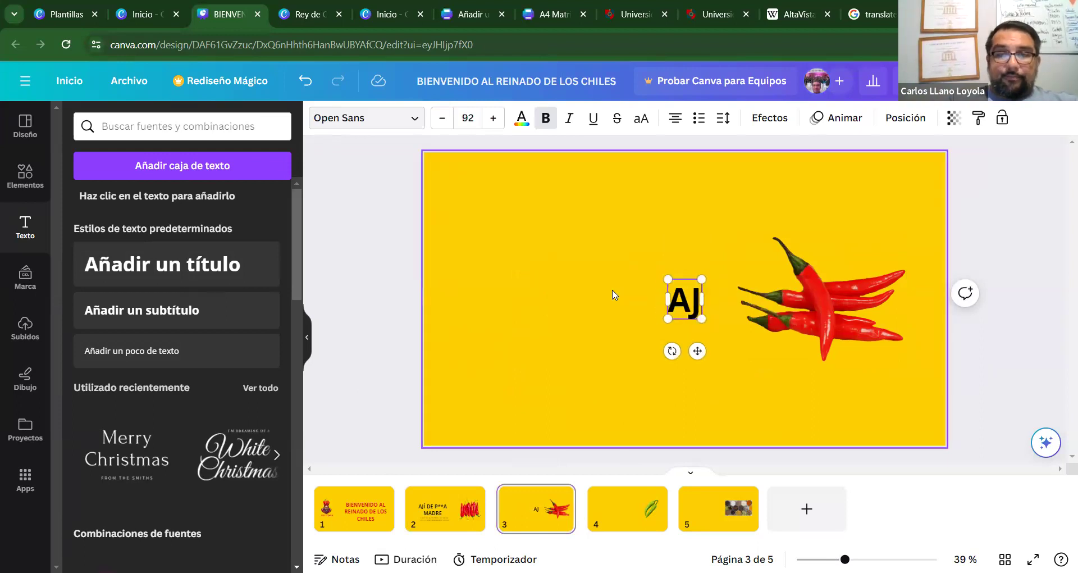
text(+I)
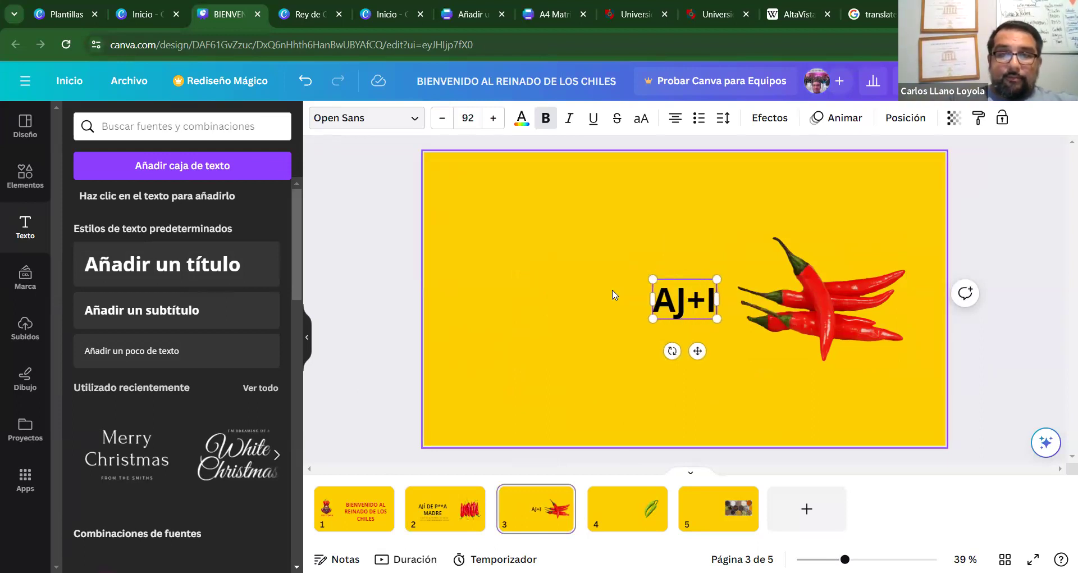
key(BackSpace)
key(BackSpace)
text(Í CACHO E)
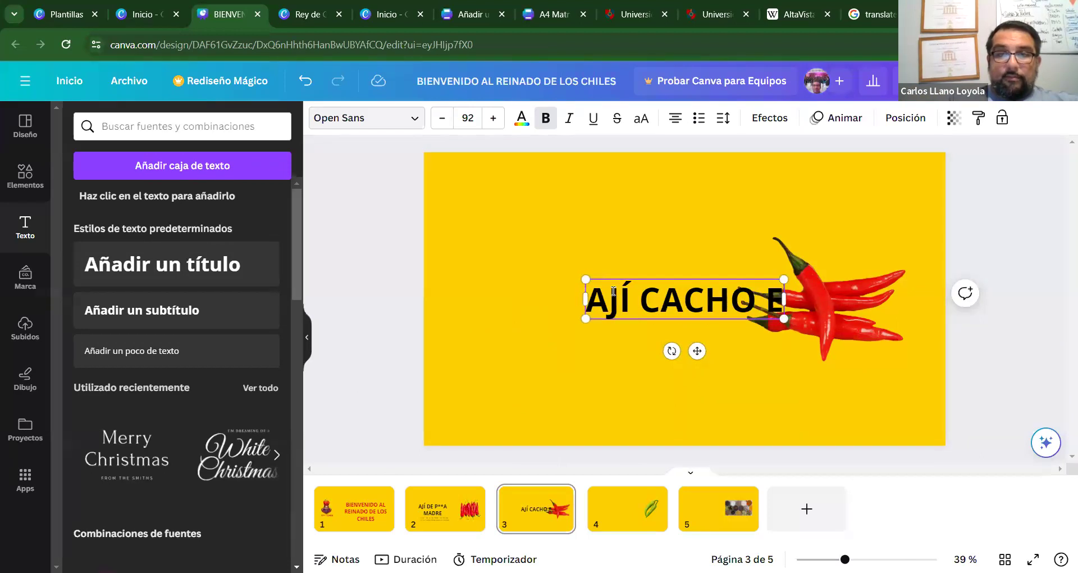
key(BackSpace)
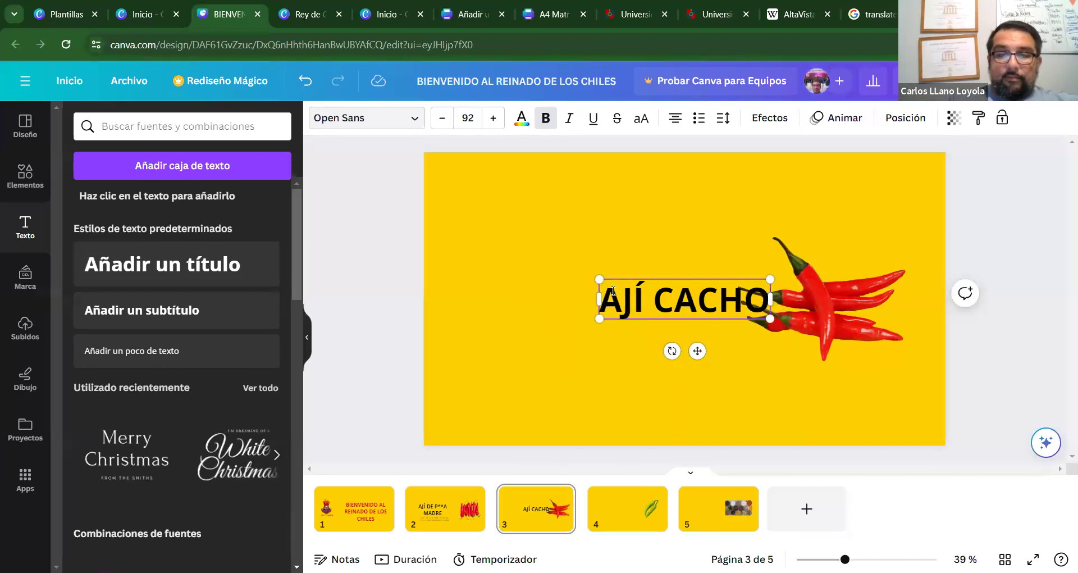
text(D)
key(BackSpace)
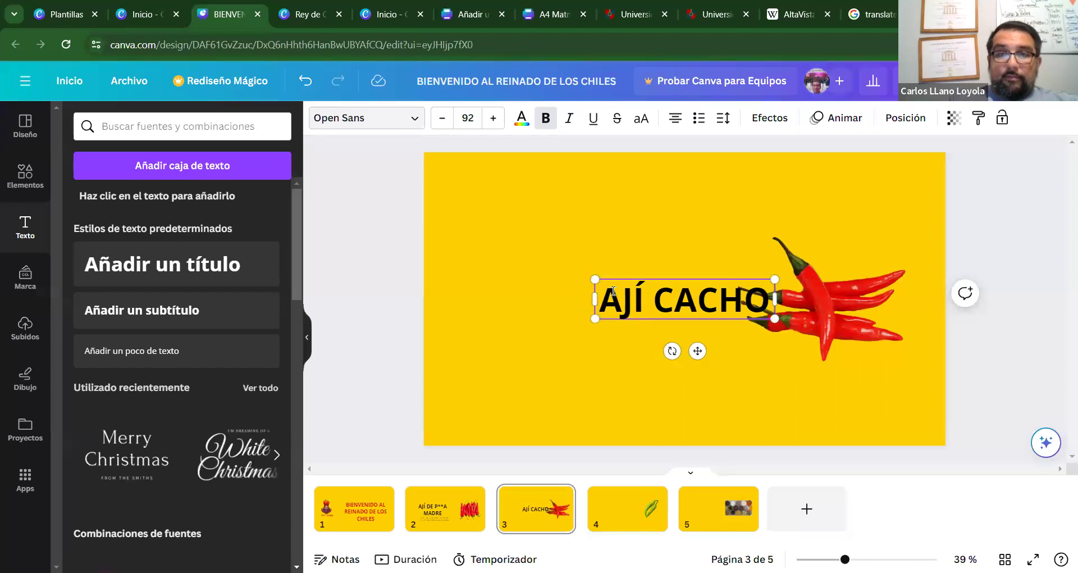
text(´´)
key(BackSpace)
key(BackSpace)
key(BackSpace)
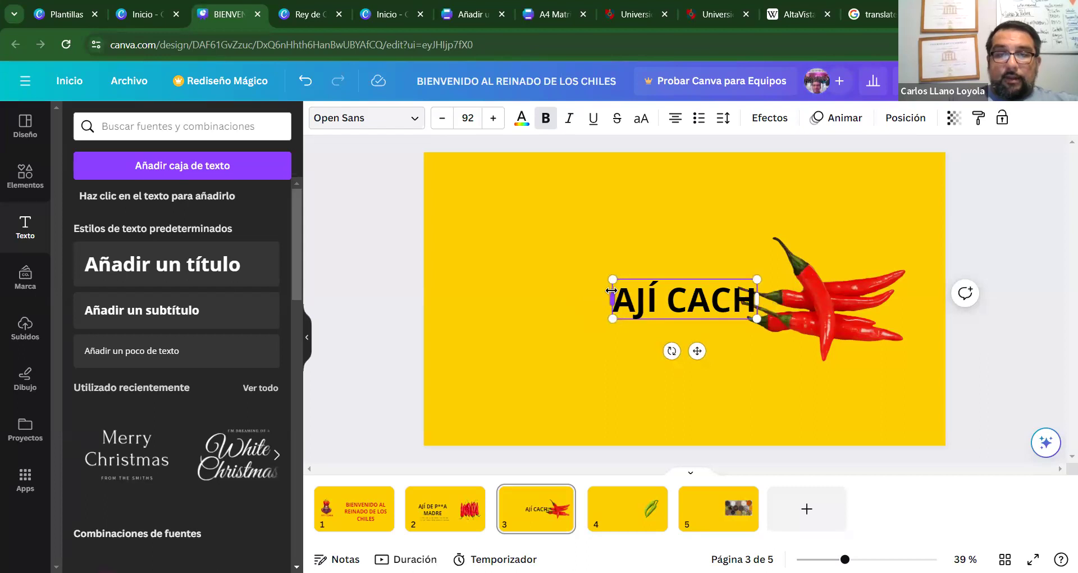
text(O E)
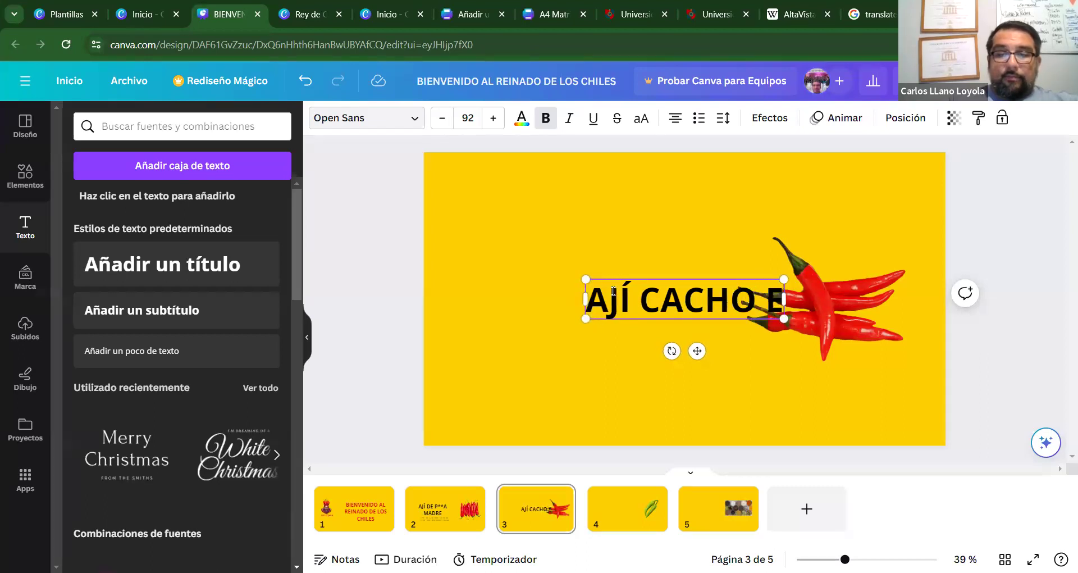
key(BackSpace)
key(BackSpace)
text(E)
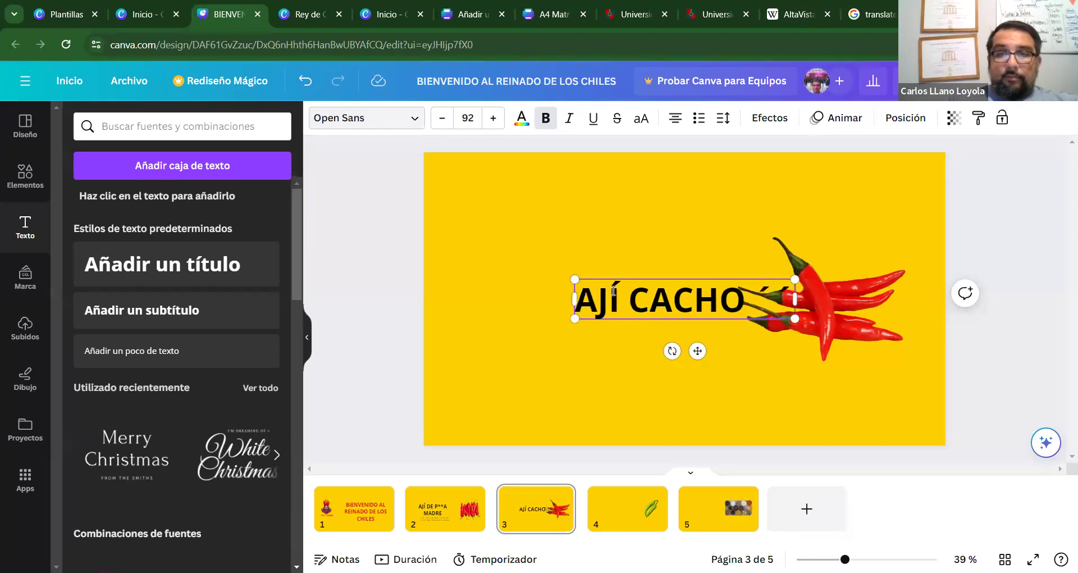
key(BackSpace)
key(BackSpace)
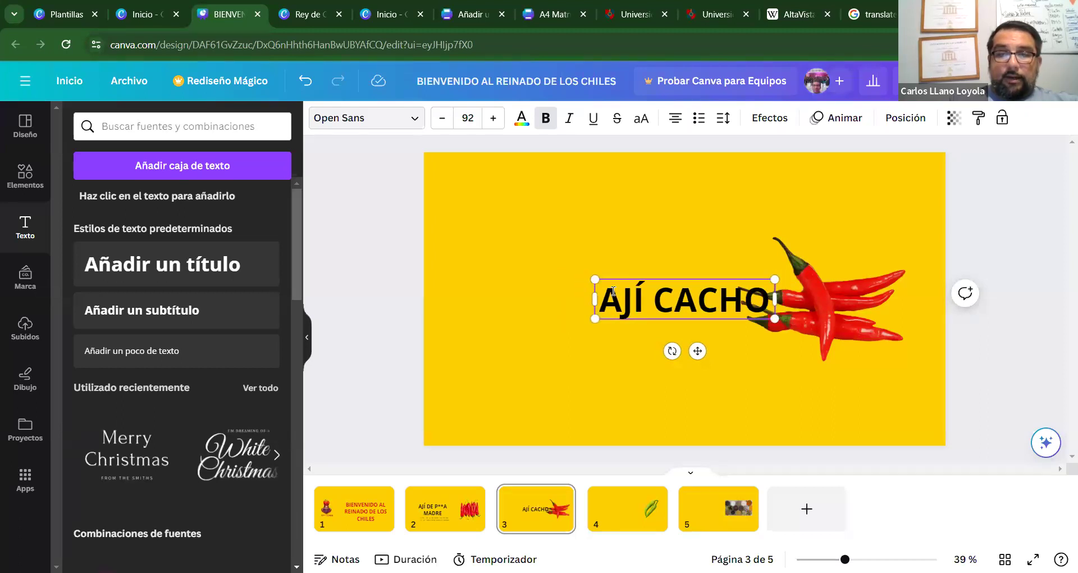
text(´E)
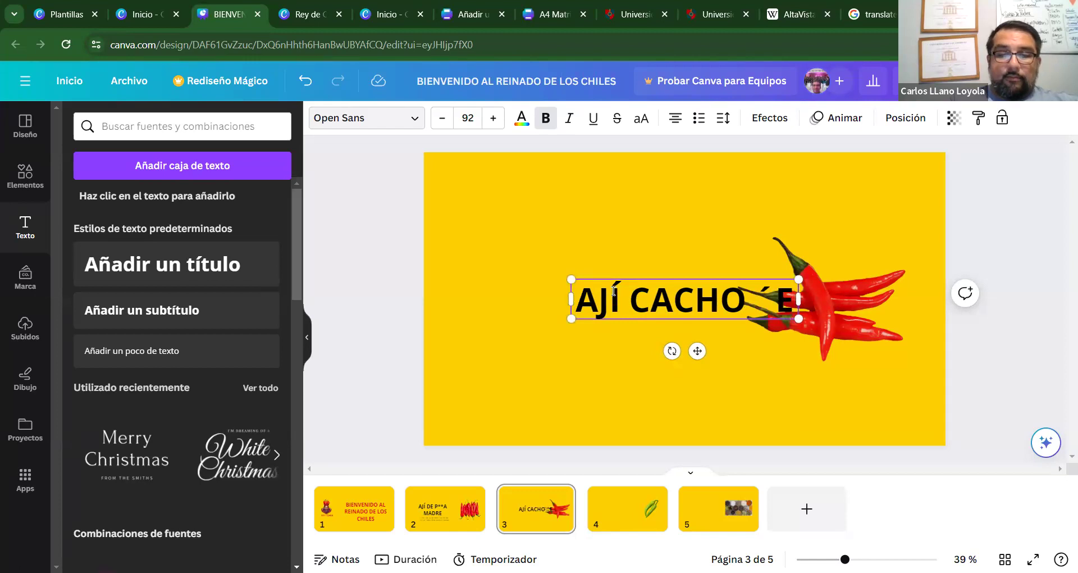
text( CABRA)
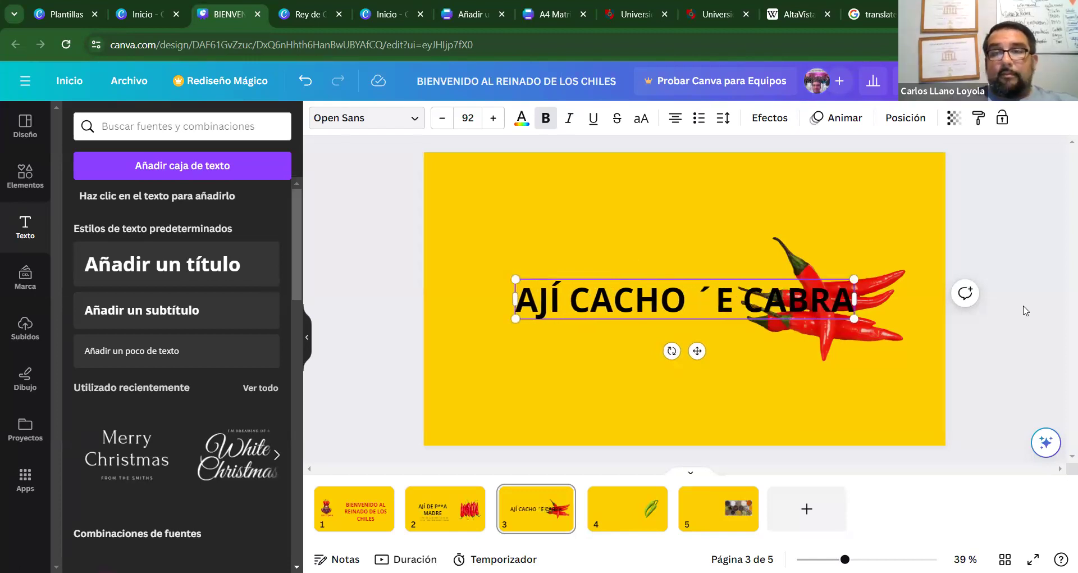
Move the title to the slide's upper left and shift the chili photo further right.
click(747, 337)
drag(654, 286, 584, 206)
drag(812, 286, 842, 287)
drag(715, 206, 711, 245)
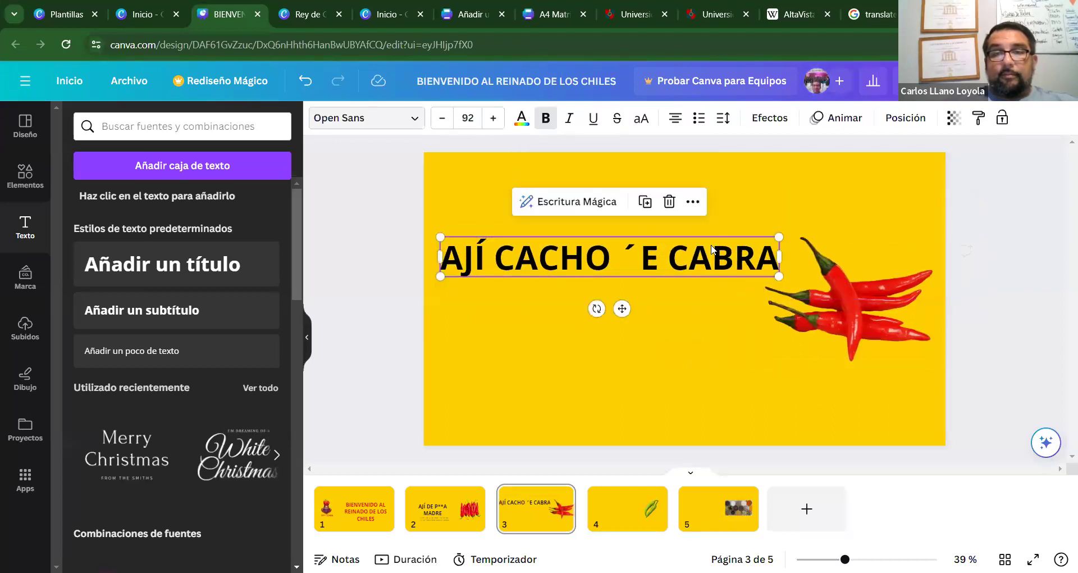
click(670, 386)
Go back to slide 2 and select its subtitle text for editing.
click(445, 505)
click(598, 371)
click(584, 371)
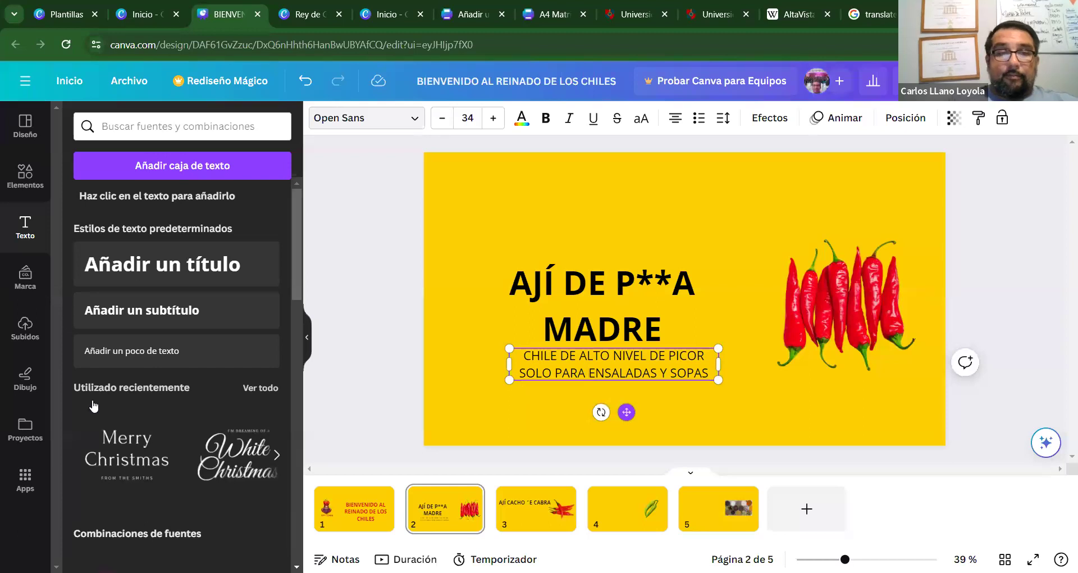
Copy slide 2's subtitle and paste it onto slide 3.
click(539, 505)
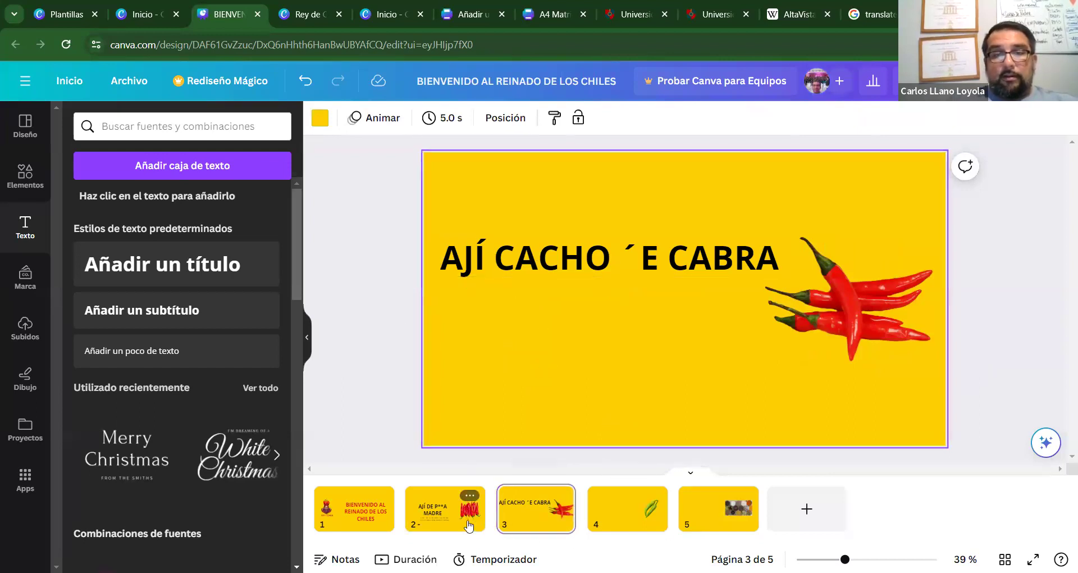
click(470, 497)
click(639, 374)
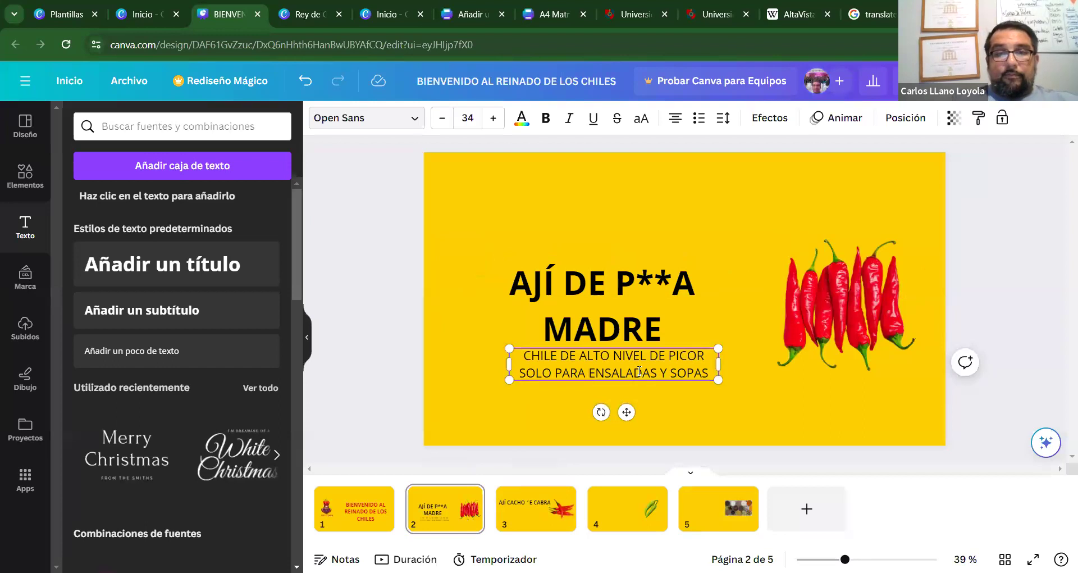
click(819, 415)
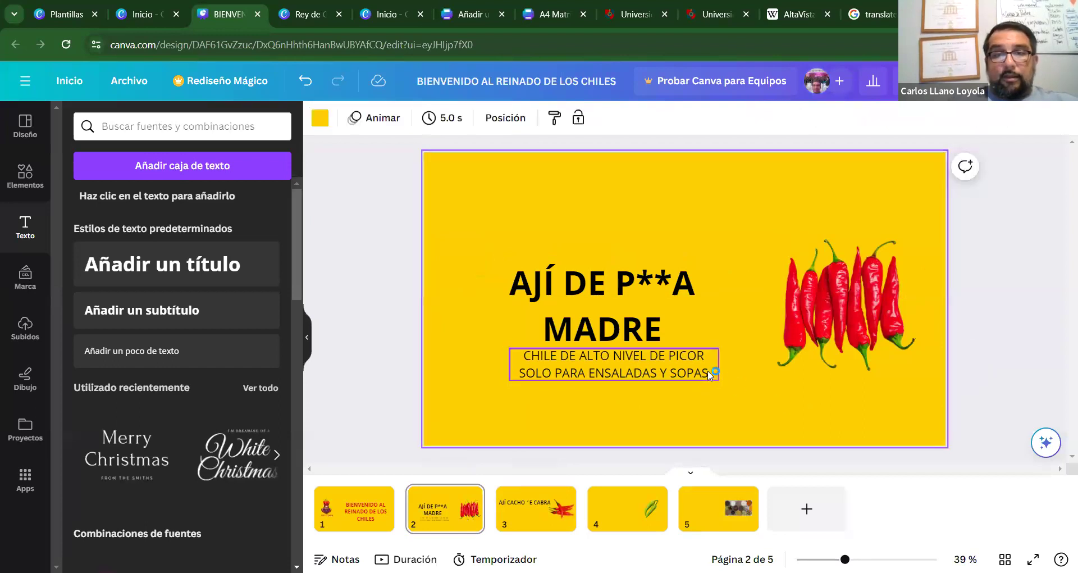
click(708, 372)
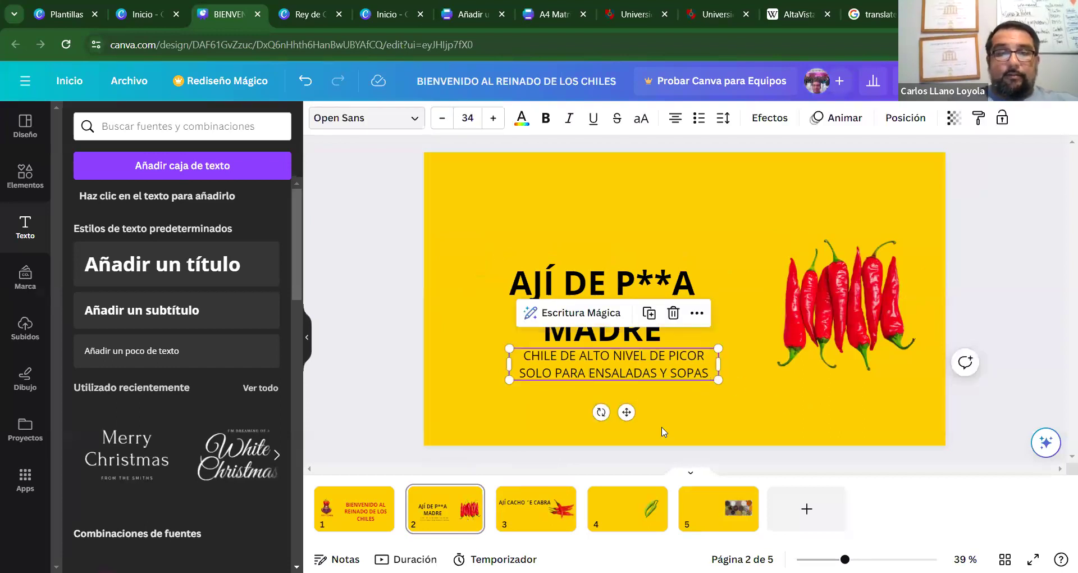
click(548, 513)
text(CHILE DE ALTO NIVEL DE PICOR SOLO PARA ENSALADAS Y SOPAS)
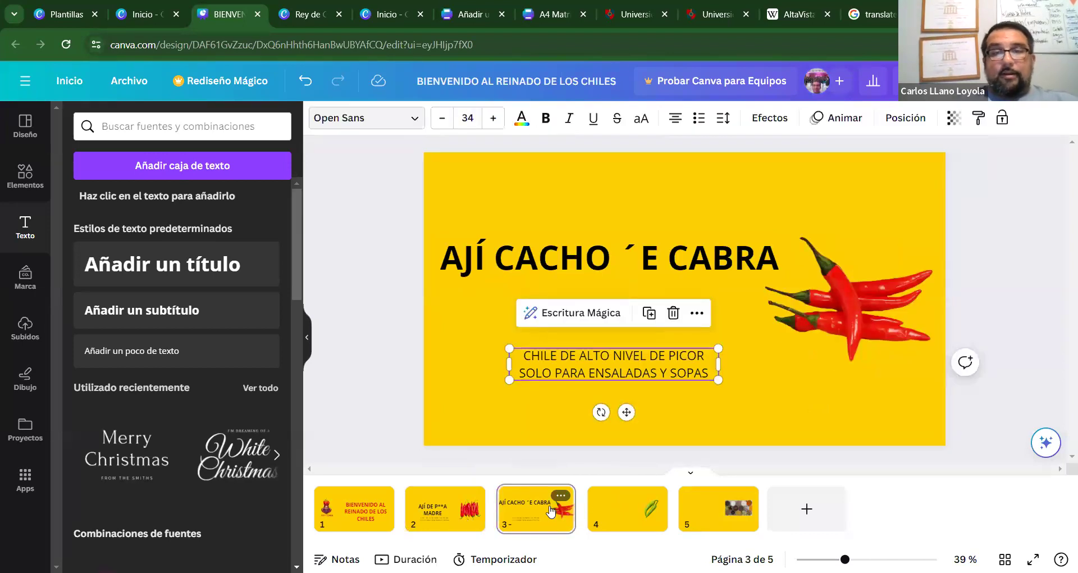
Change the pasted subtitle's second line to 'SOLO PARA ASADOS', then go to slide 4.
click(709, 373)
click(709, 371)
key(BackSpace)
key(BackSpace)
key(BackSpace)
key(BackSpace)
key(BackSpace)
key(BackSpace)
key(BackSpace)
key(BackSpace)
key(BackSpace)
key(BackSpace)
key(BackSpace)
key(BackSpace)
key(BackSpace)
key(BackSpace)
key(BackSpace)
key(BackSpace)
key(BackSpace)
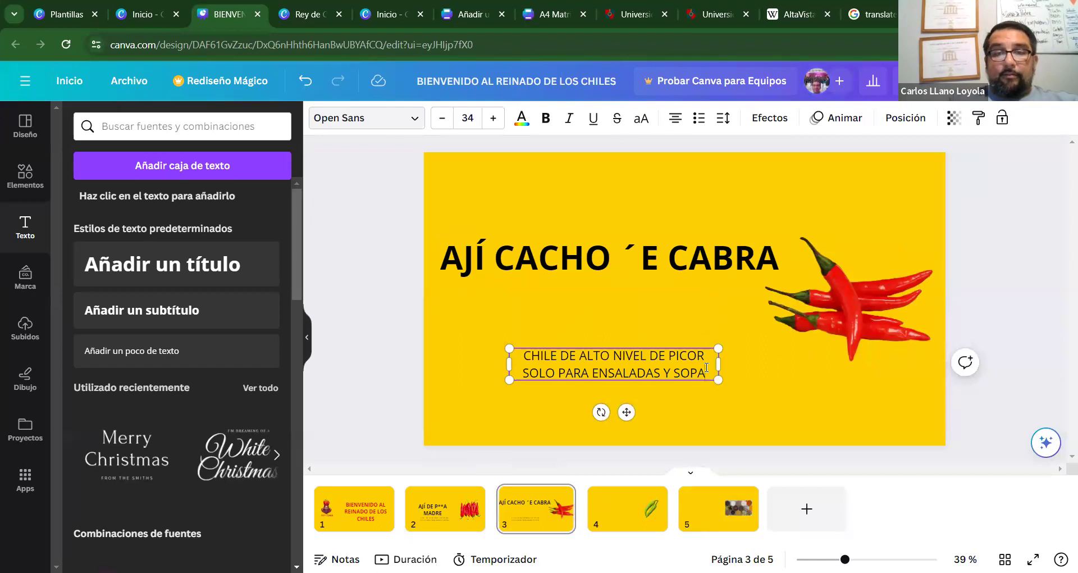
key(BackSpace)
key(BackSpace)
key(BackSpace)
key(BackSpace)
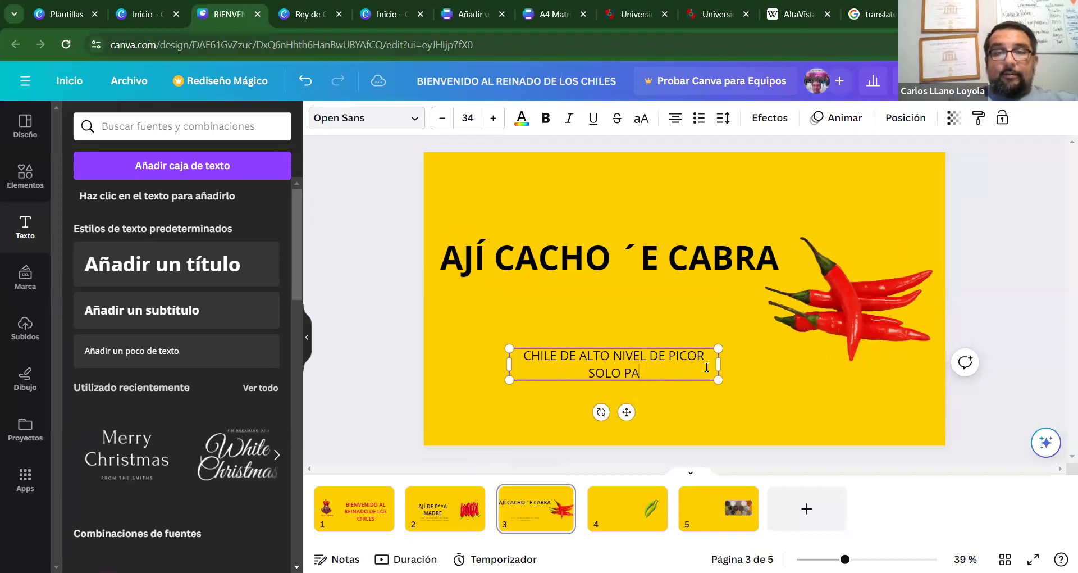
text(PARA)
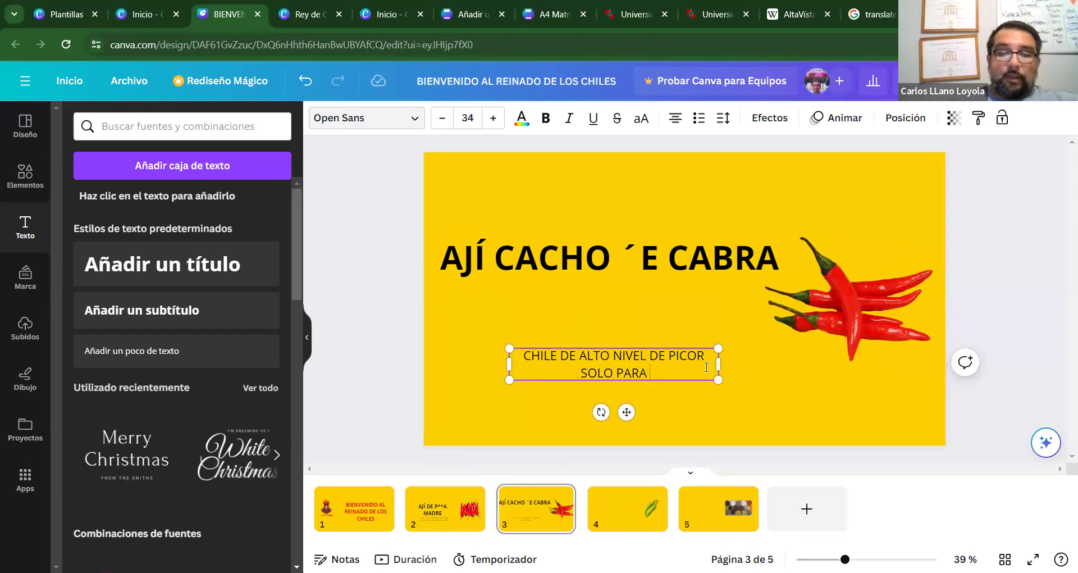
text( ASADOS)
click(856, 378)
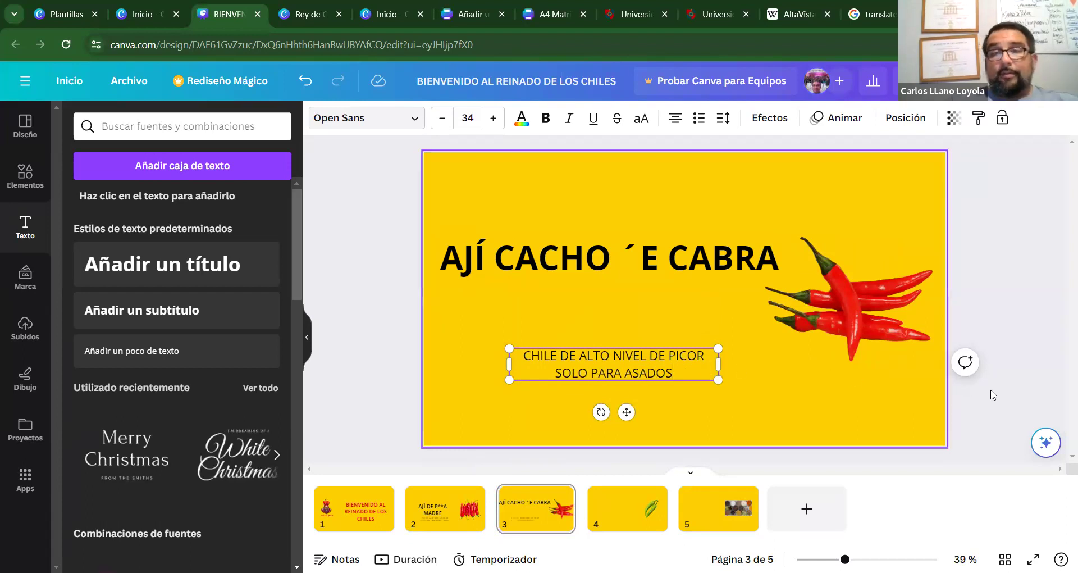
click(645, 380)
click(646, 494)
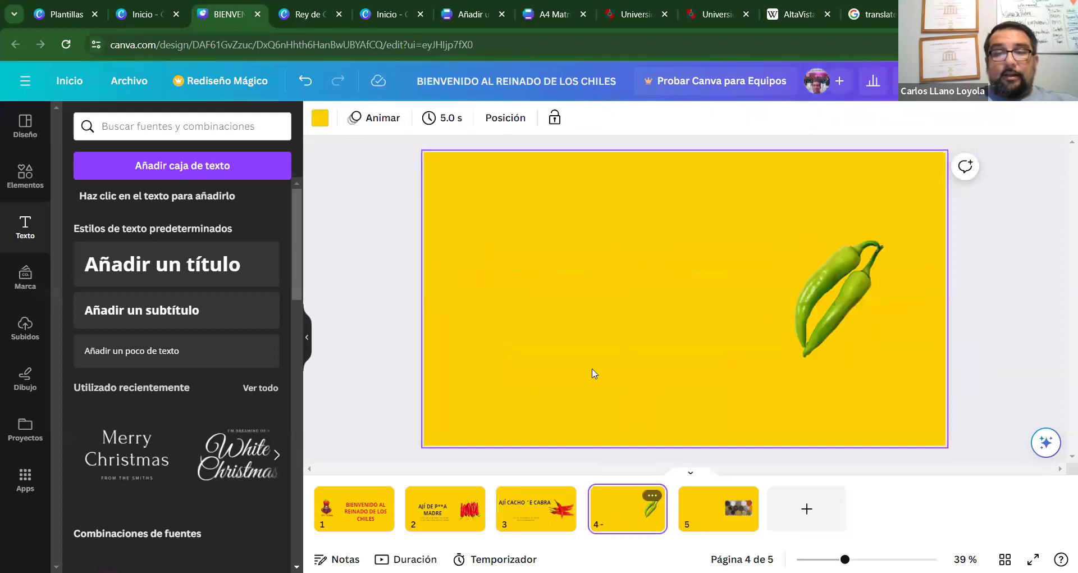
Add the title 'AJÍ VERDE' to slide 4 and move it up and left.
click(154, 259)
text(AJÍ VERDE)
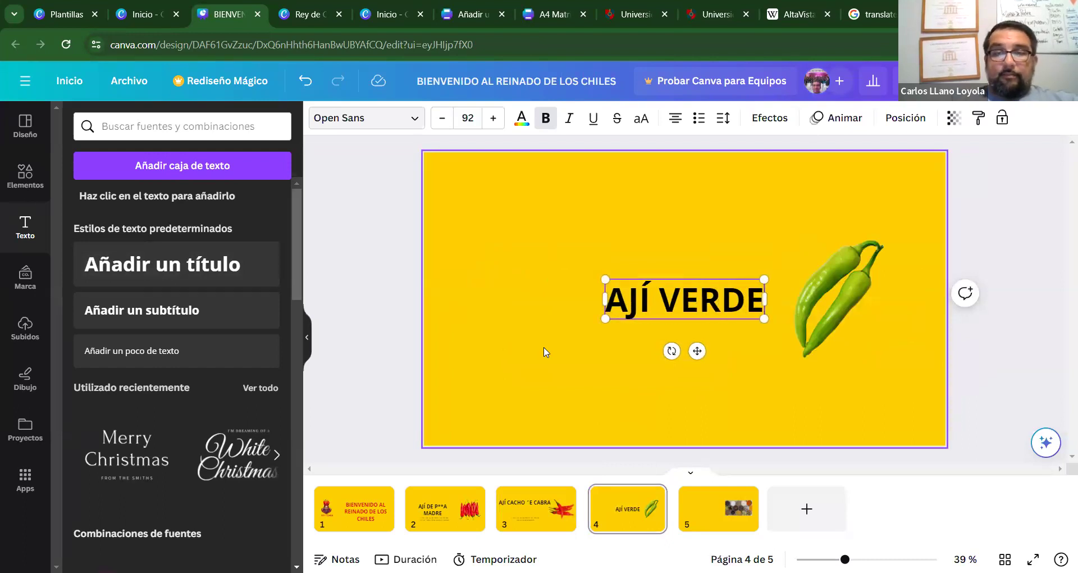
key(Return)
text(E)
key(BackSpace)
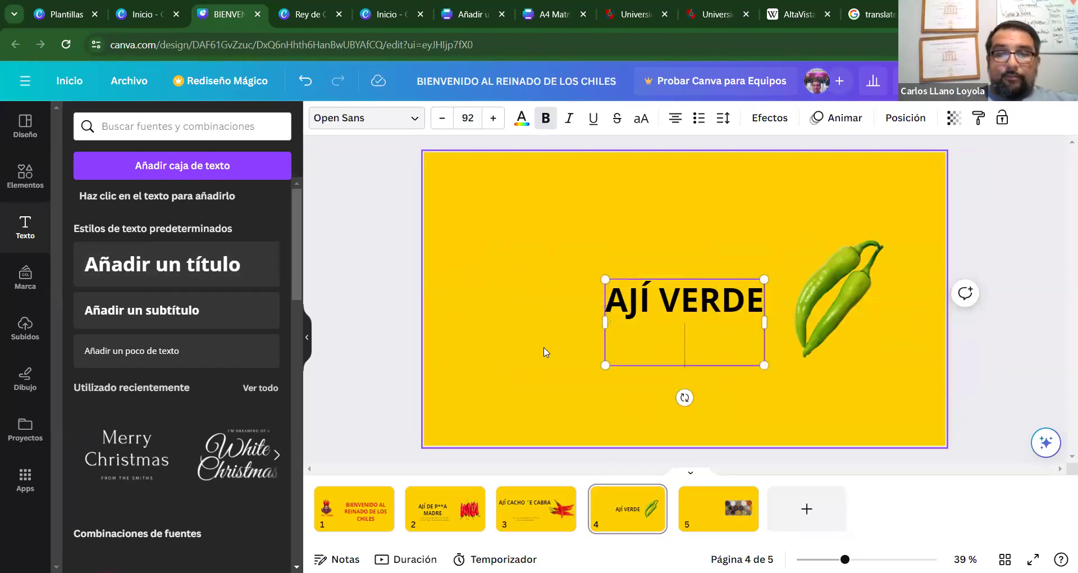
key(BackSpace)
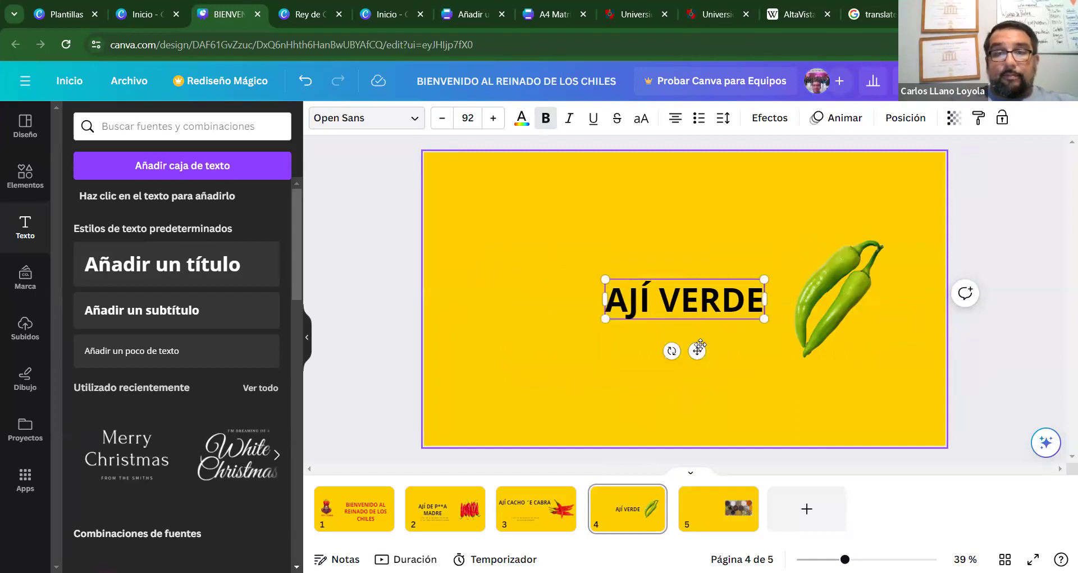
drag(699, 349, 609, 335)
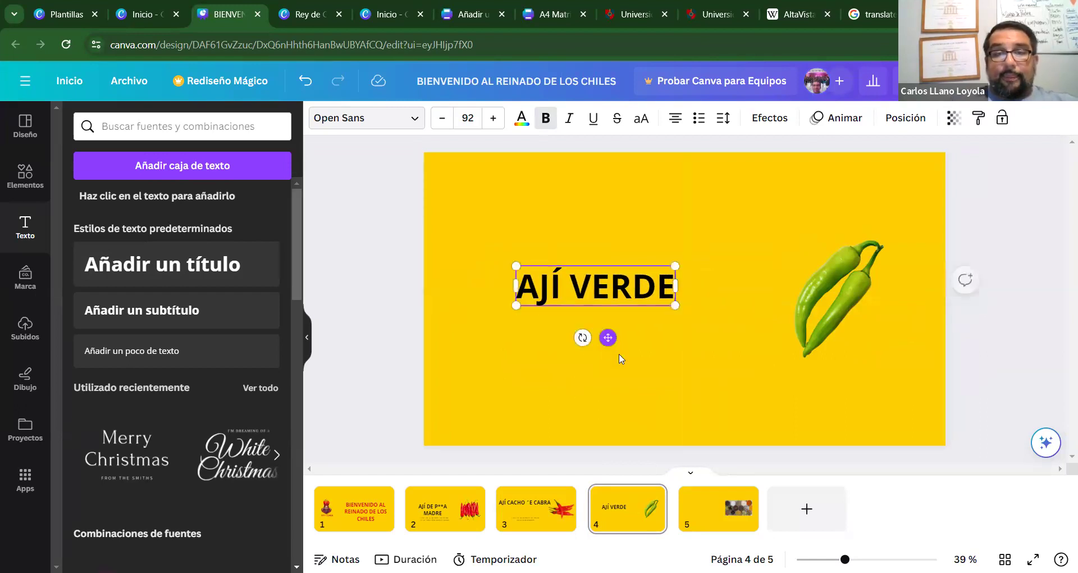
Copy slide 3's description box and paste it onto slide 4.
click(527, 510)
click(661, 375)
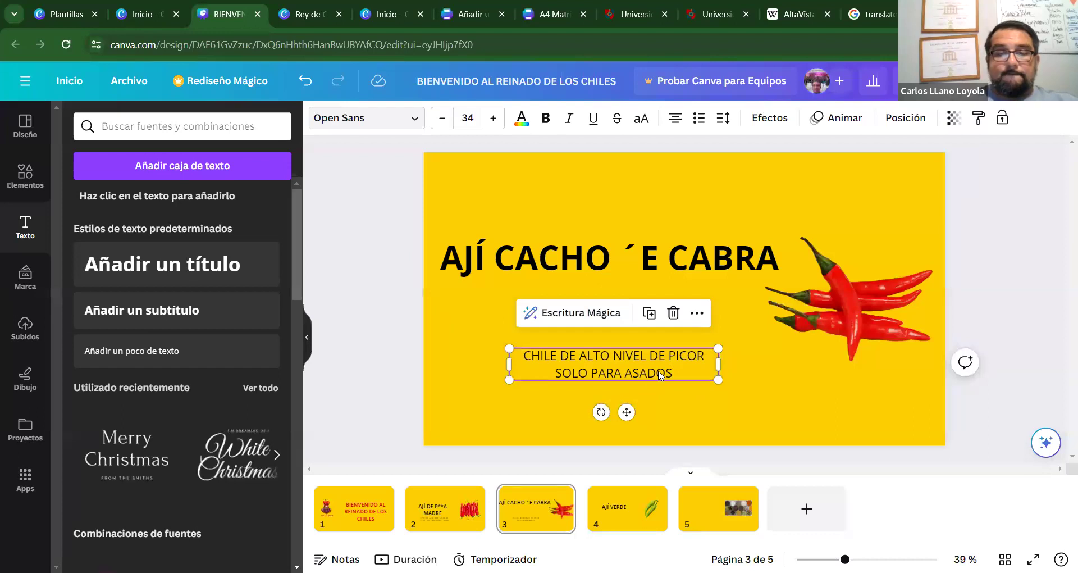
click(627, 508)
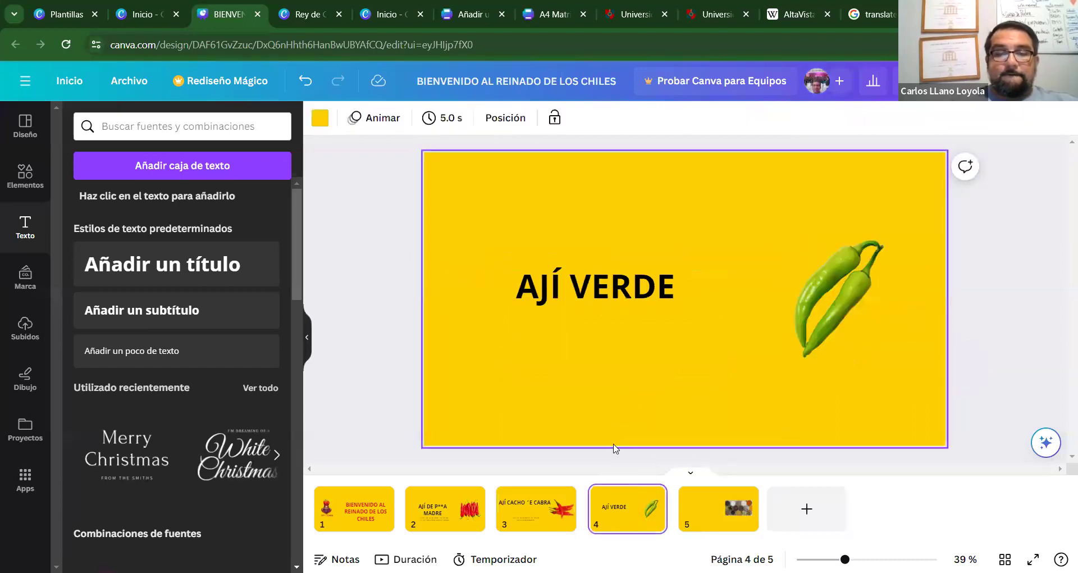
key(ctrl+v)
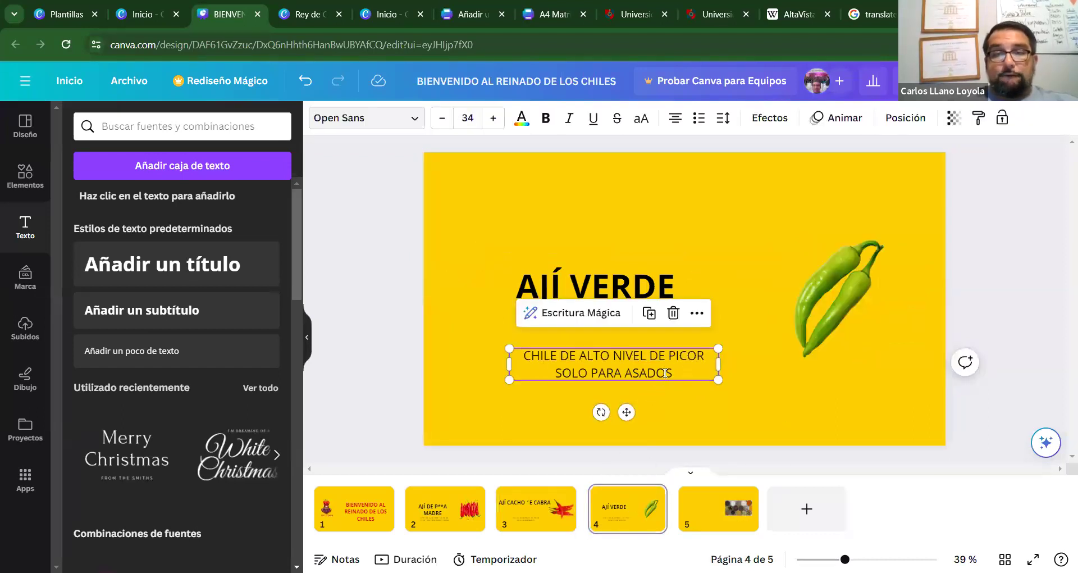
Edit the description to 'CHILE DE BAJO NIVEL DE PICOR SOLO VERDURAS Y CIERTAS COMIDAS'.
double_click(664, 373)
click(515, 362)
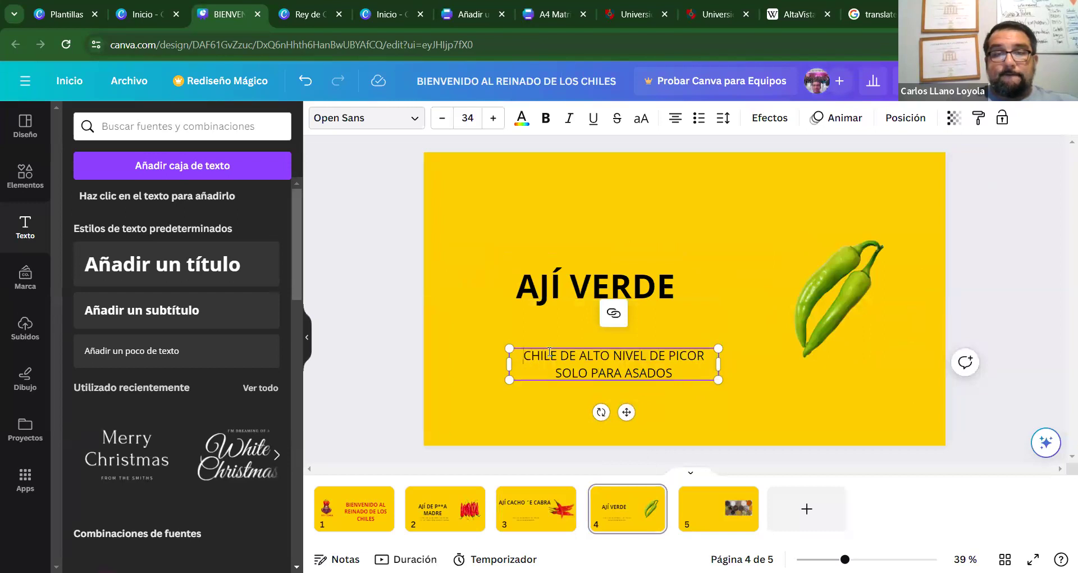
click(601, 356)
drag(675, 373, 589, 354)
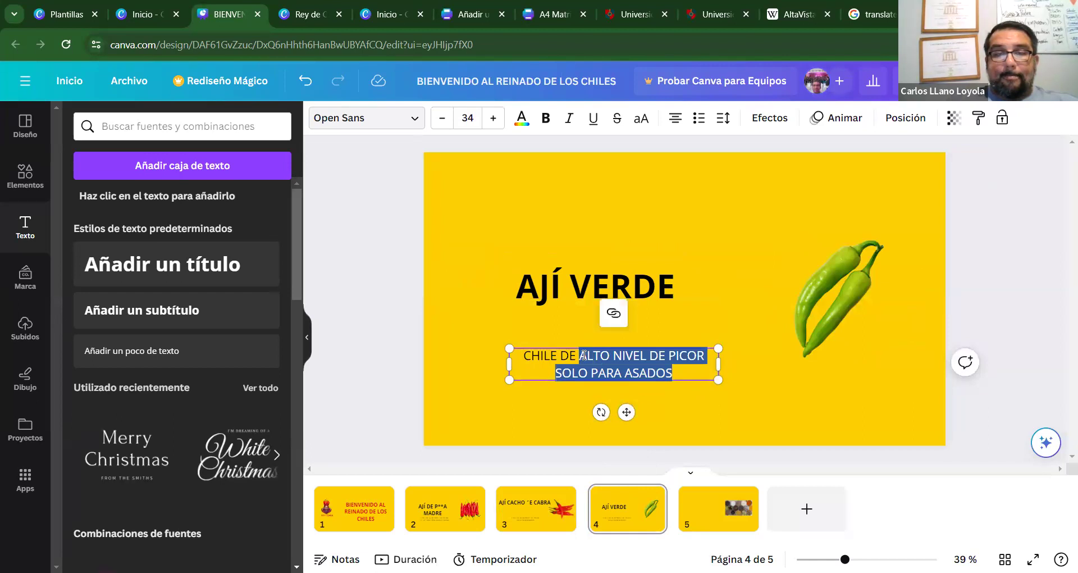
click(584, 355)
key(Delete)
key(Delete)
key(Delete)
key(Delete)
key(Delete)
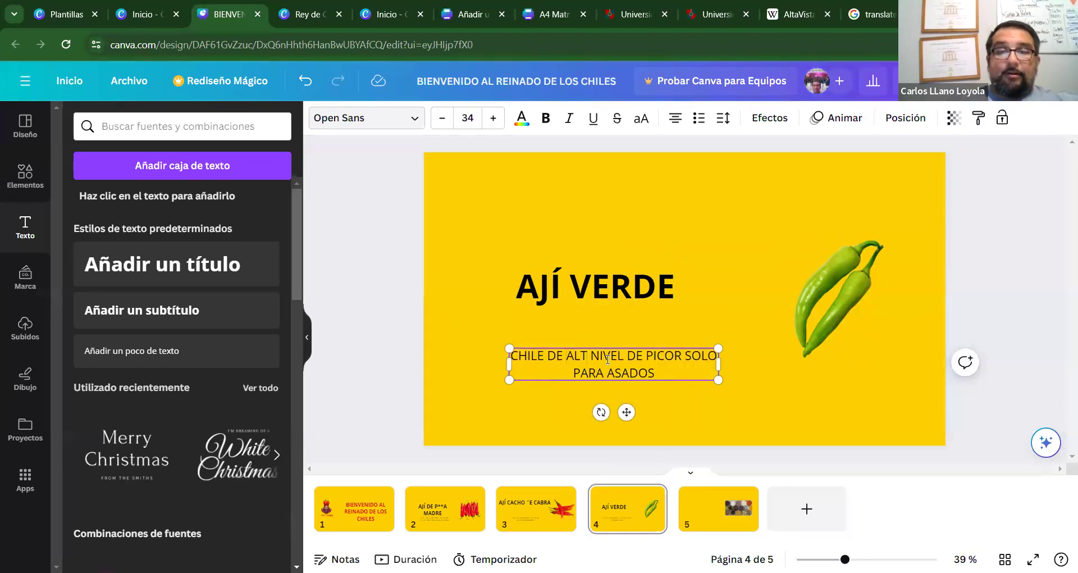
text(BAJO)
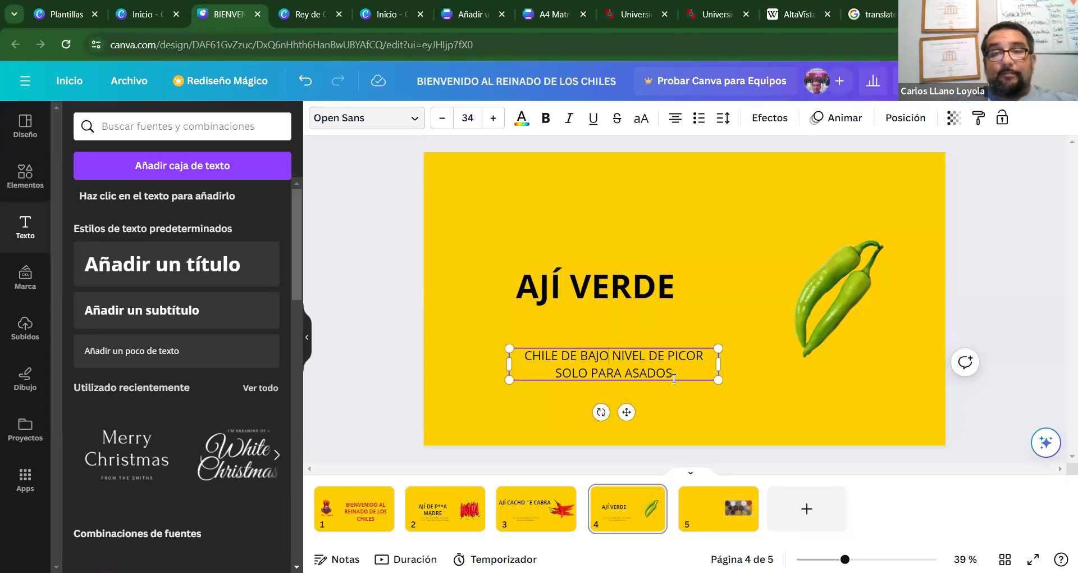
key(BackSpace)
key(BackSpace)
key(BackSpace)
key(BackSpace)
key(BackSpace)
key(BackSpace)
key(BackSpace)
key(BackSpace)
key(BackSpace)
key(BackSpace)
key(BackSpace)
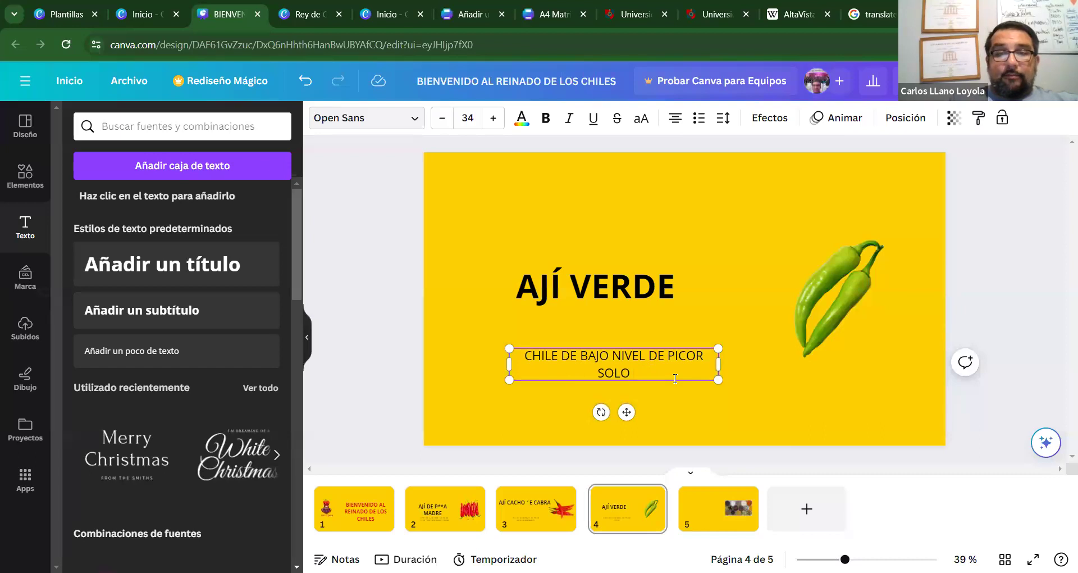
text(VERDURAS)
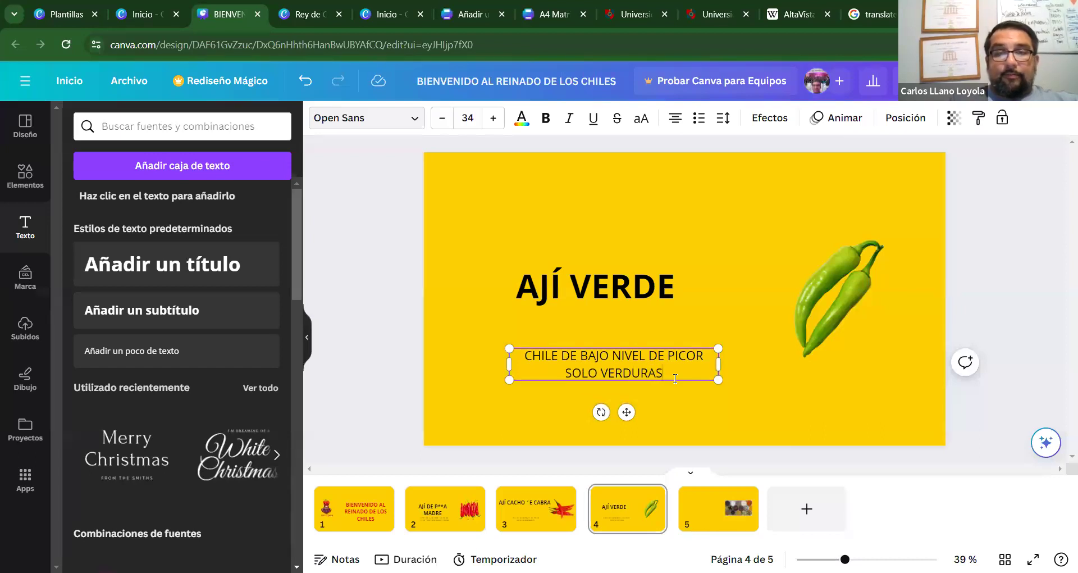
text( Y CIERT)
key(BackSpace)
text(TAS COMIDAS)
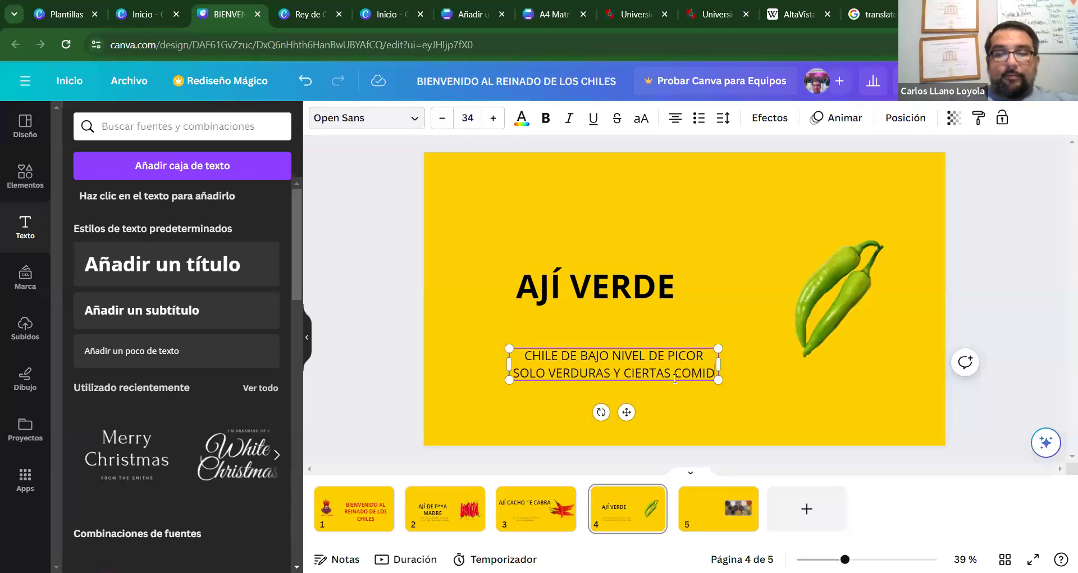
Widen the description to two lines and centre it under the title.
click(715, 372)
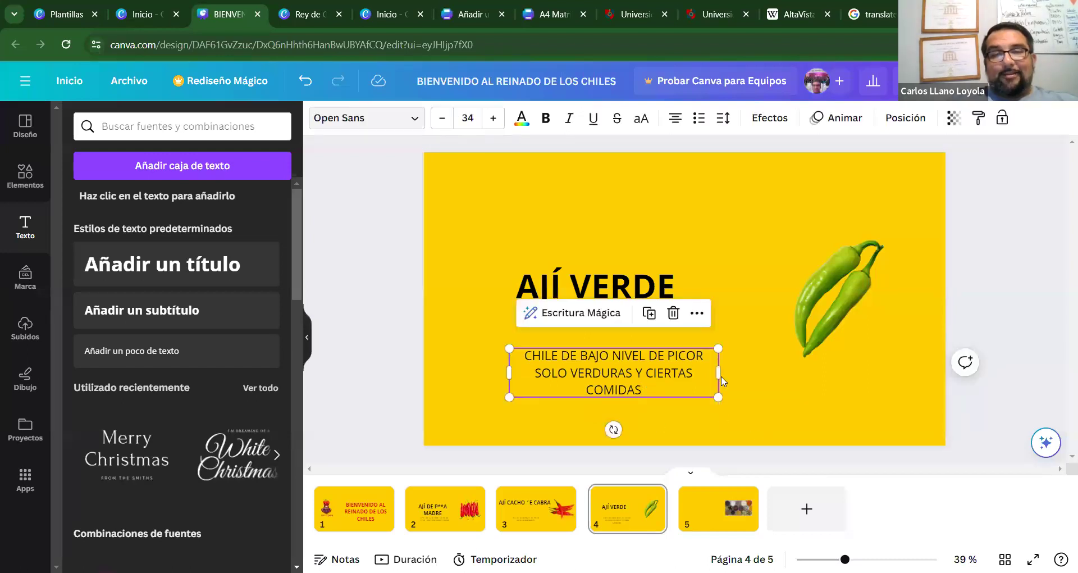
drag(738, 370, 657, 371)
click(990, 401)
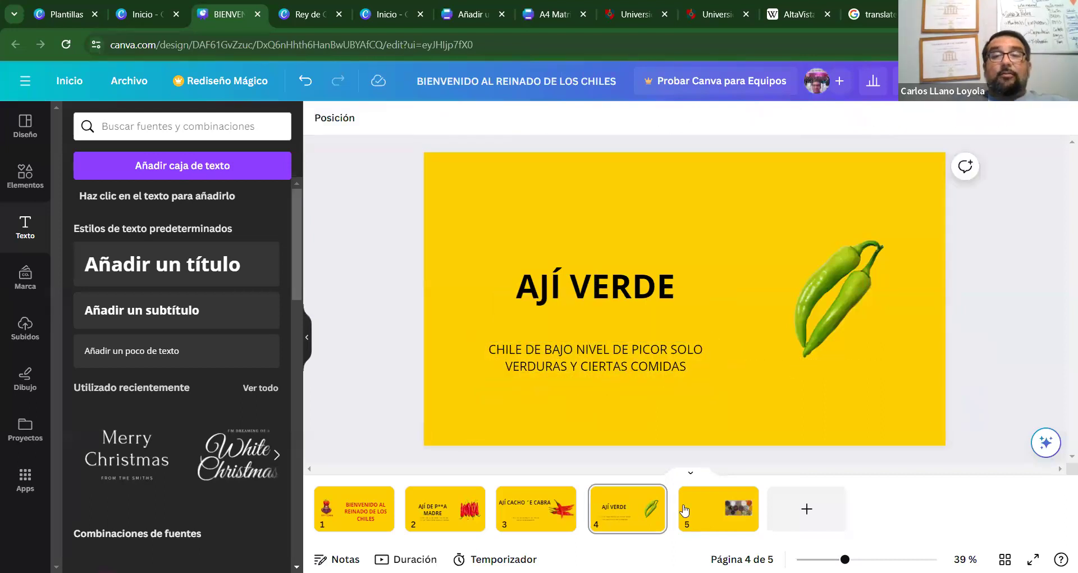
Delete the fifth slide with the spices image, then review slides 1 to 4.
click(718, 519)
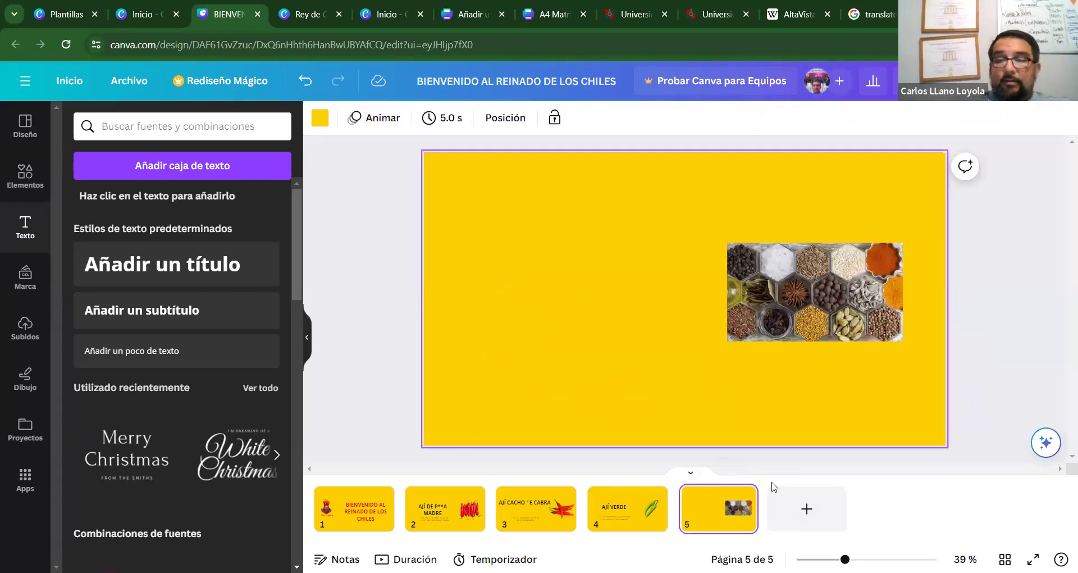
key(Delete)
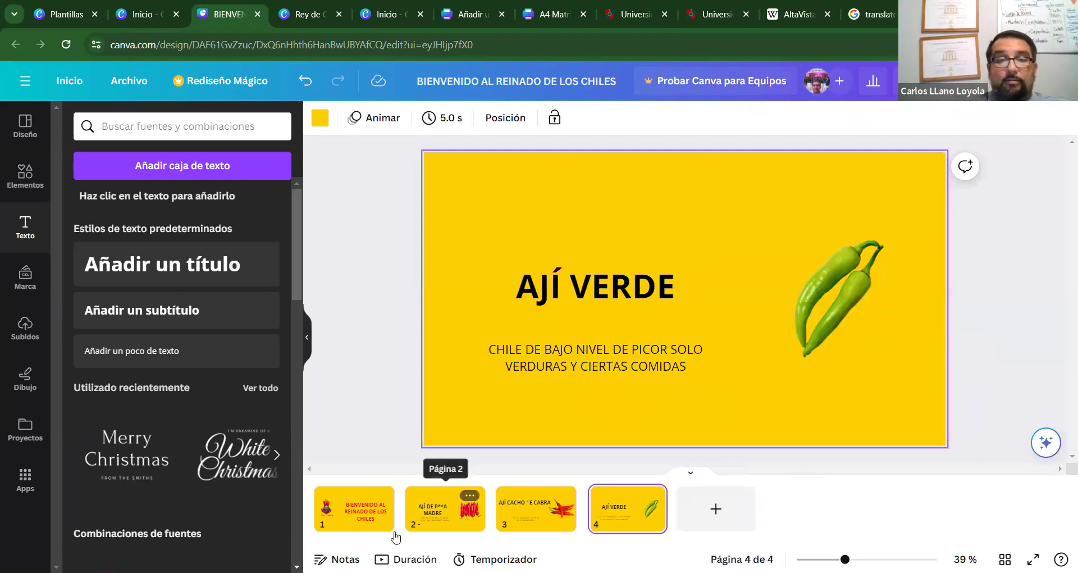
click(362, 519)
click(444, 519)
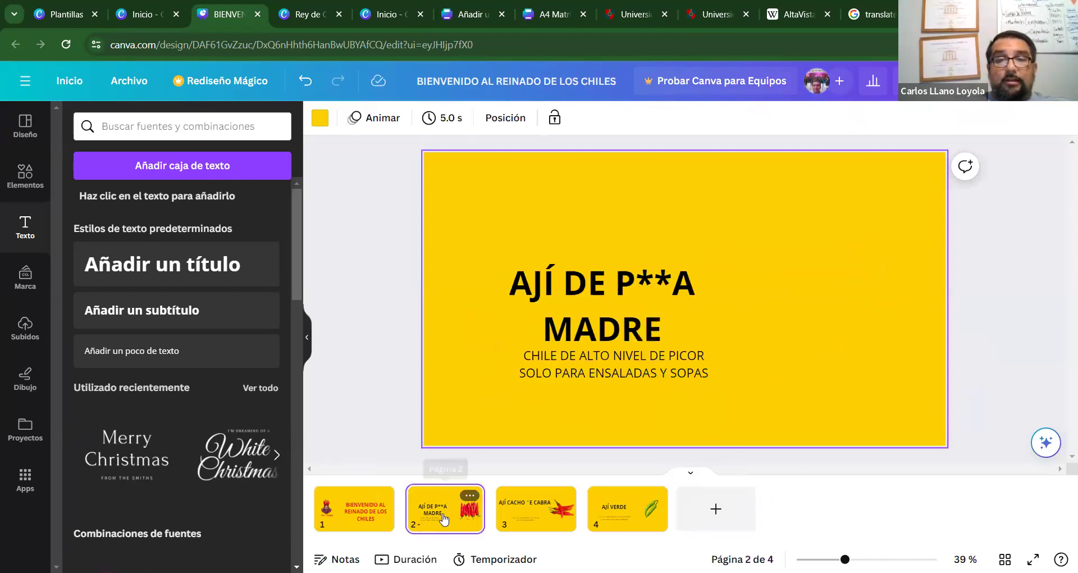
click(536, 515)
click(627, 516)
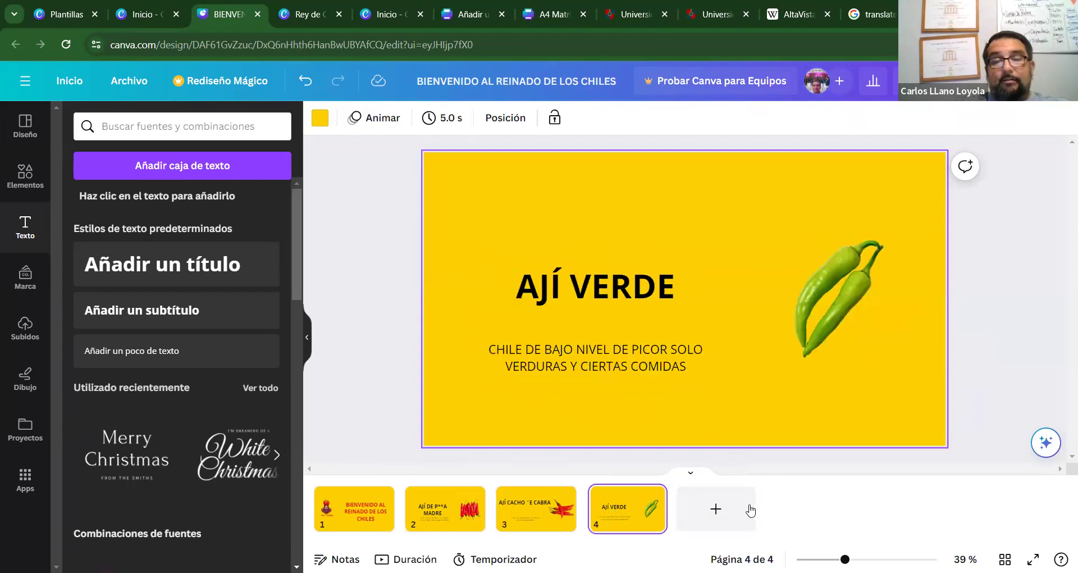
Add a blank fifth slide, then remove it with Eliminar página.
click(750, 510)
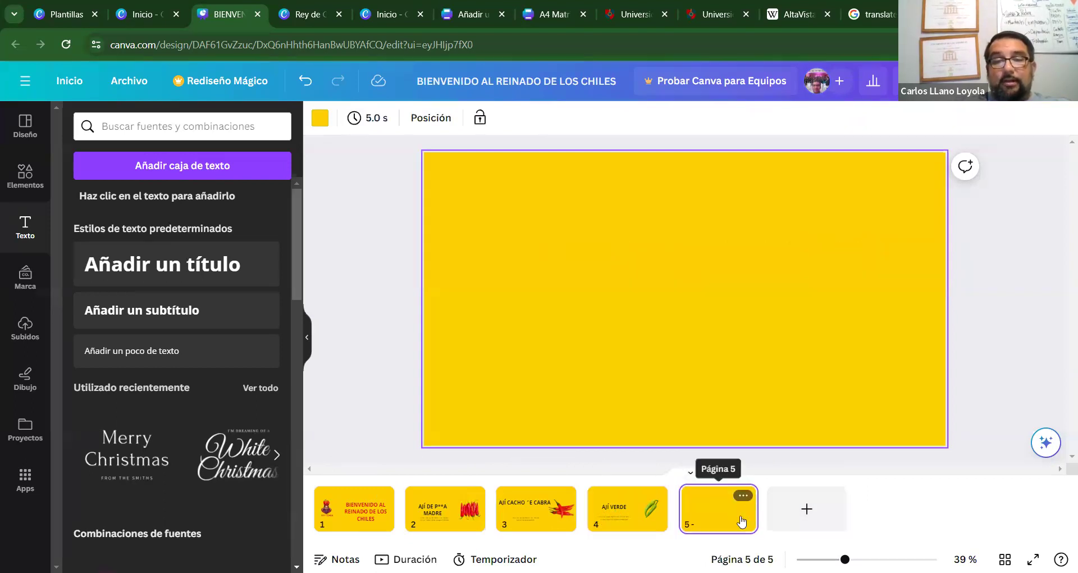
click(744, 496)
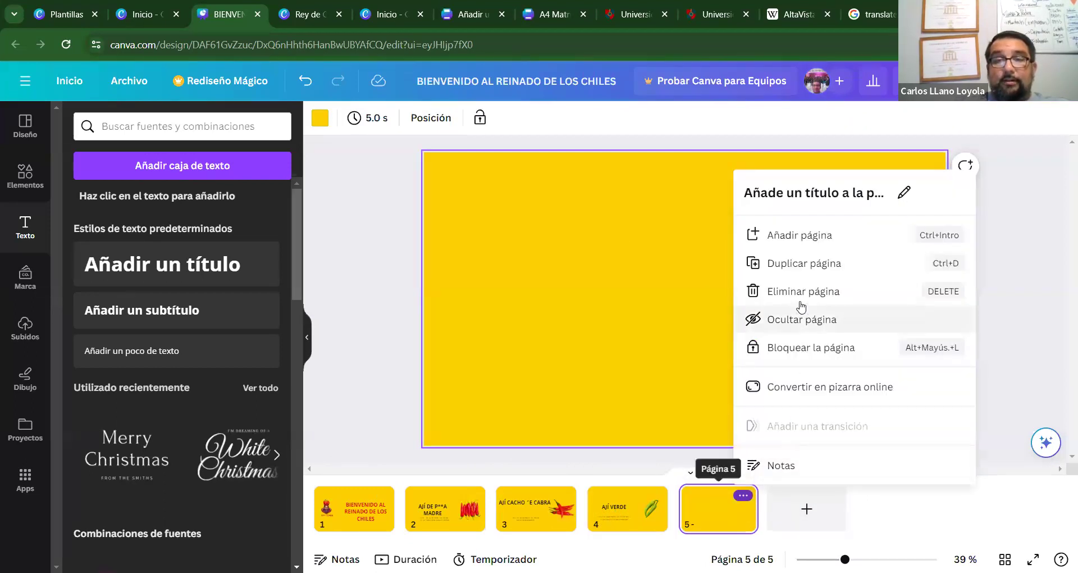
click(831, 294)
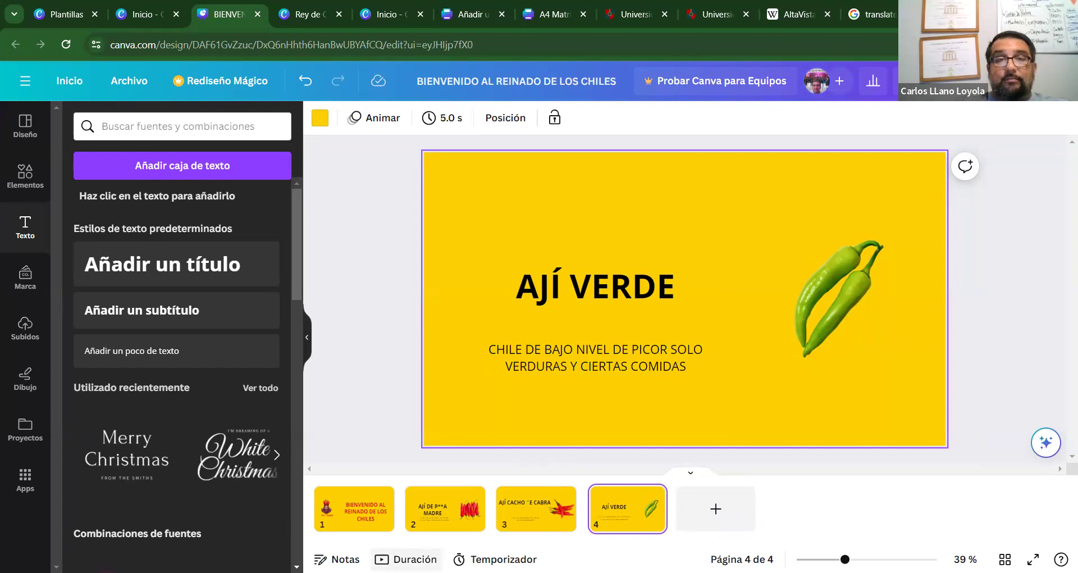
Give the AJÍ VERDE title the Fundir animation after trying Paneo and Subir.
click(571, 281)
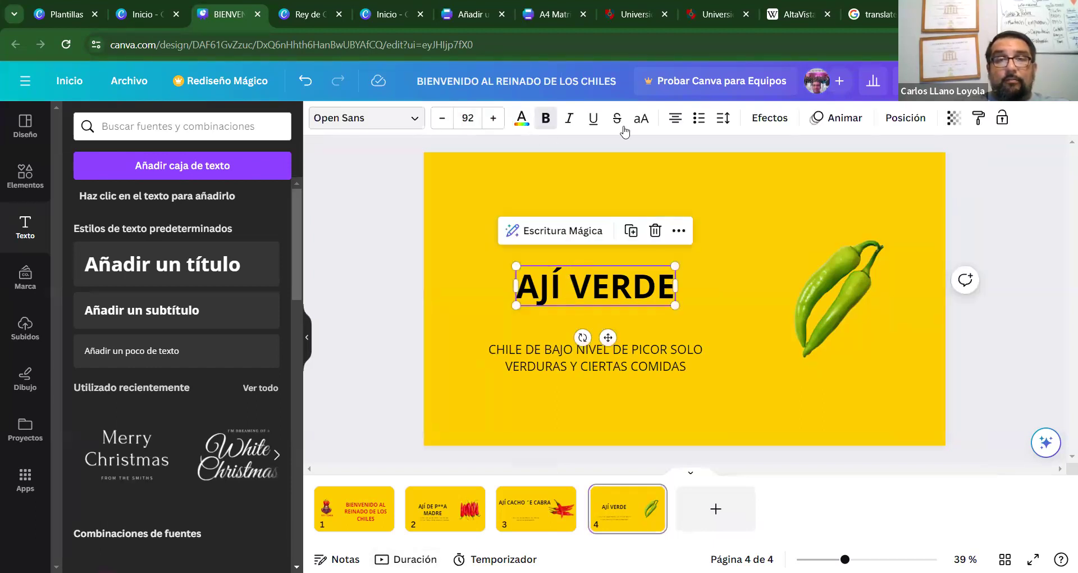
click(833, 118)
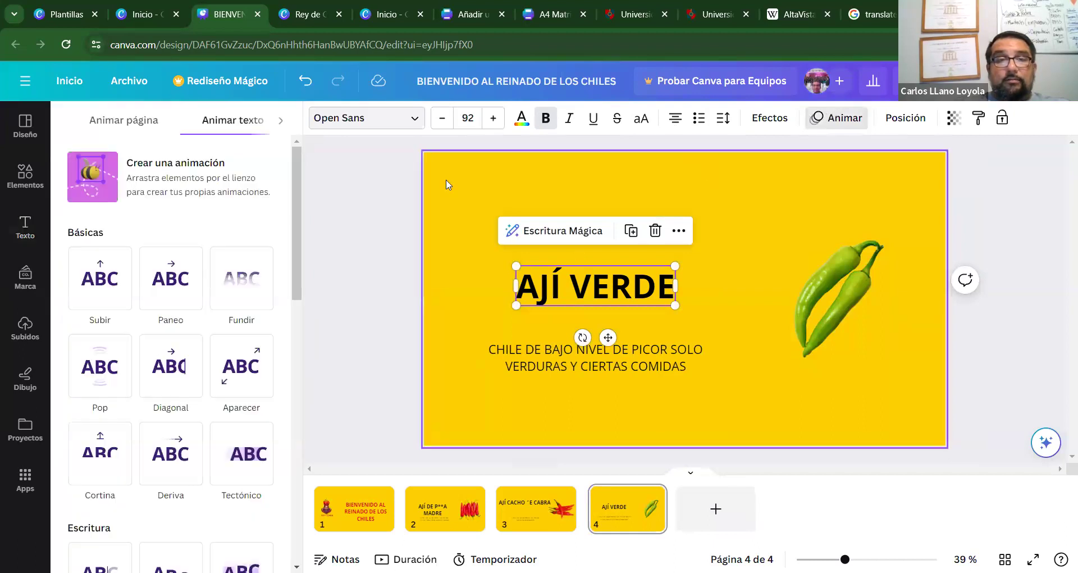
click(160, 242)
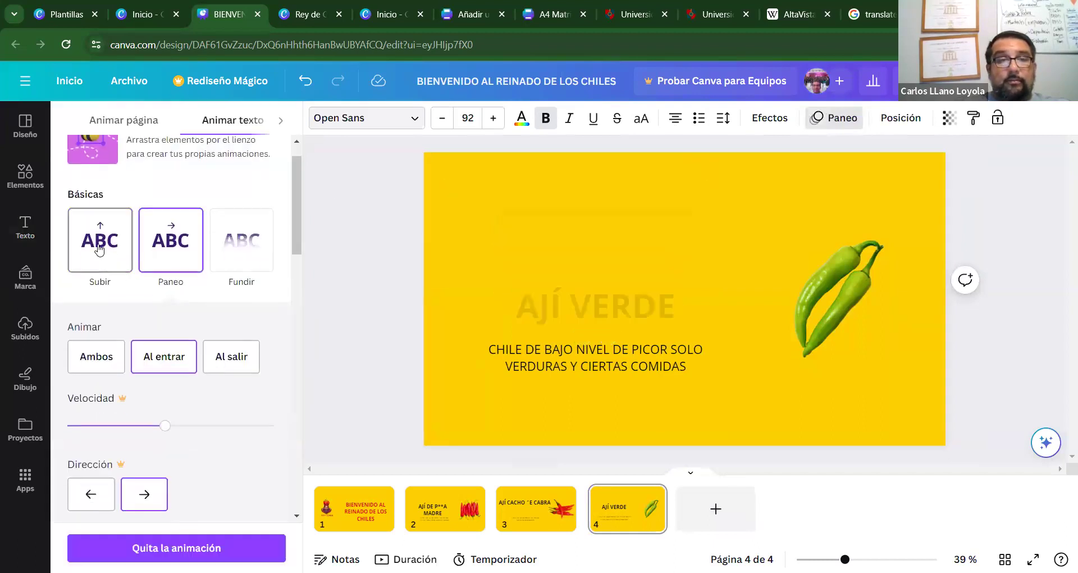
click(100, 242)
click(233, 250)
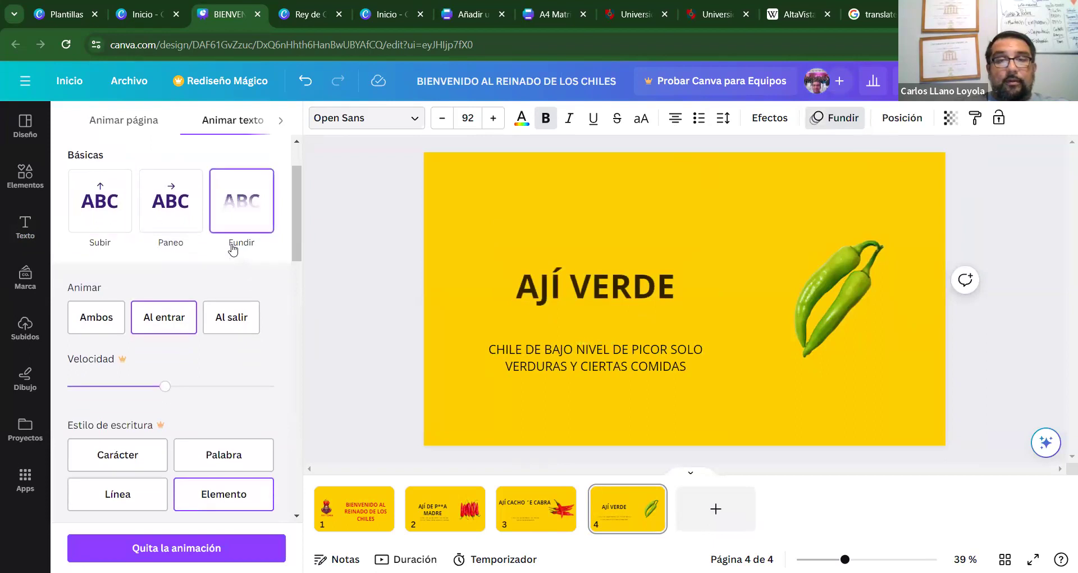
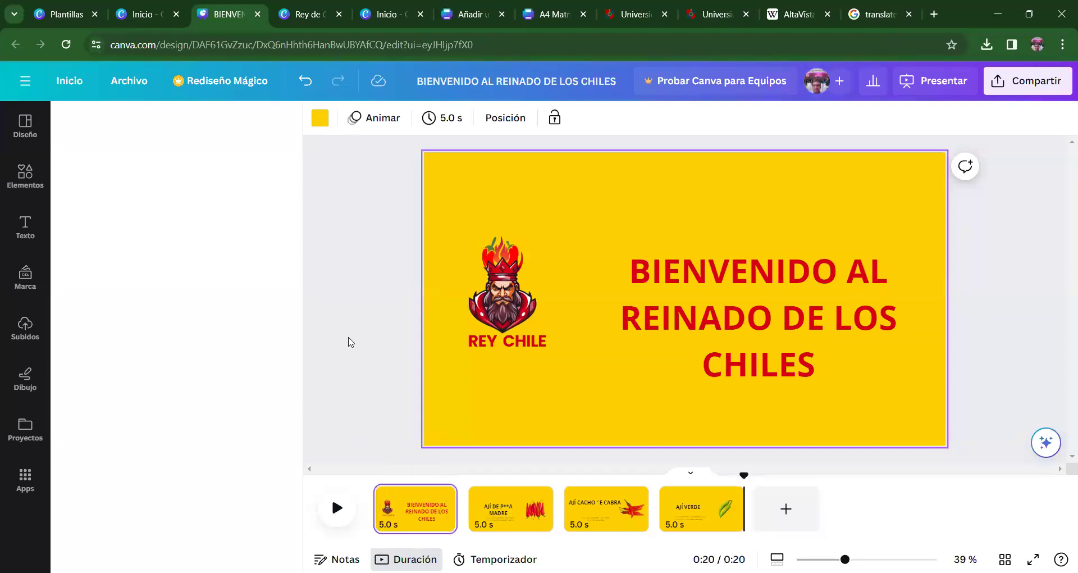
Replay the four-page, 0:20 chili presentation from 0:00 in the timeline.
mouse_move(378, 514)
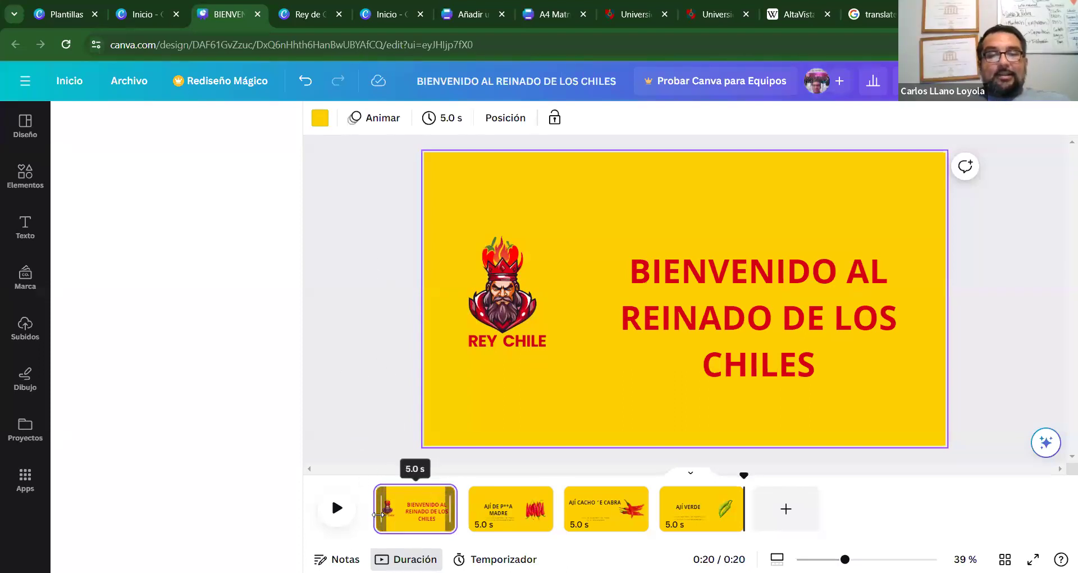
click(339, 516)
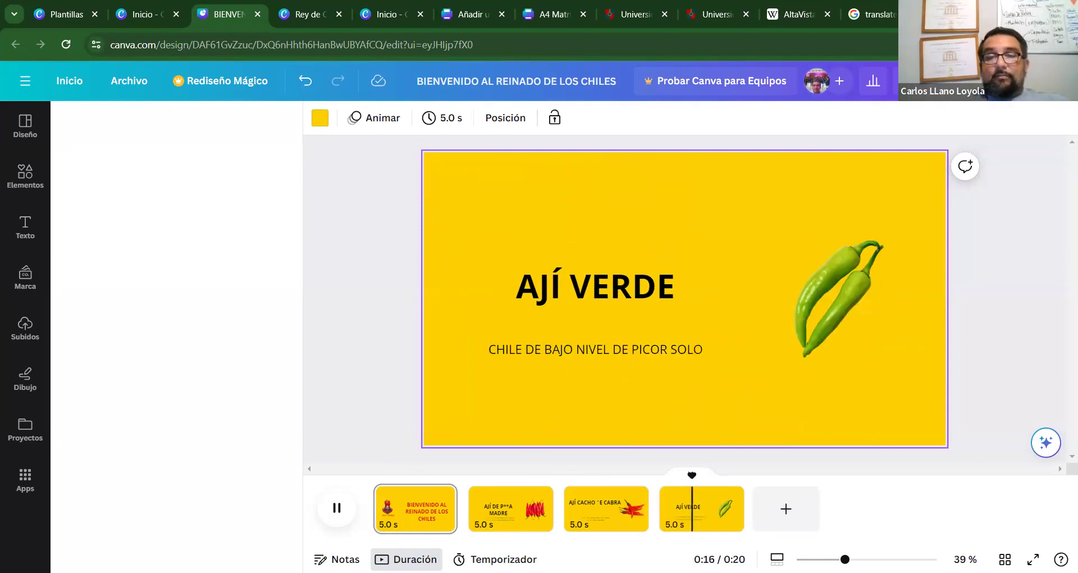
Under Compartir > Descargar, choose PPTX (after trying Vídeo MP4), tick Guarda la configuración, and download.
click(1043, 81)
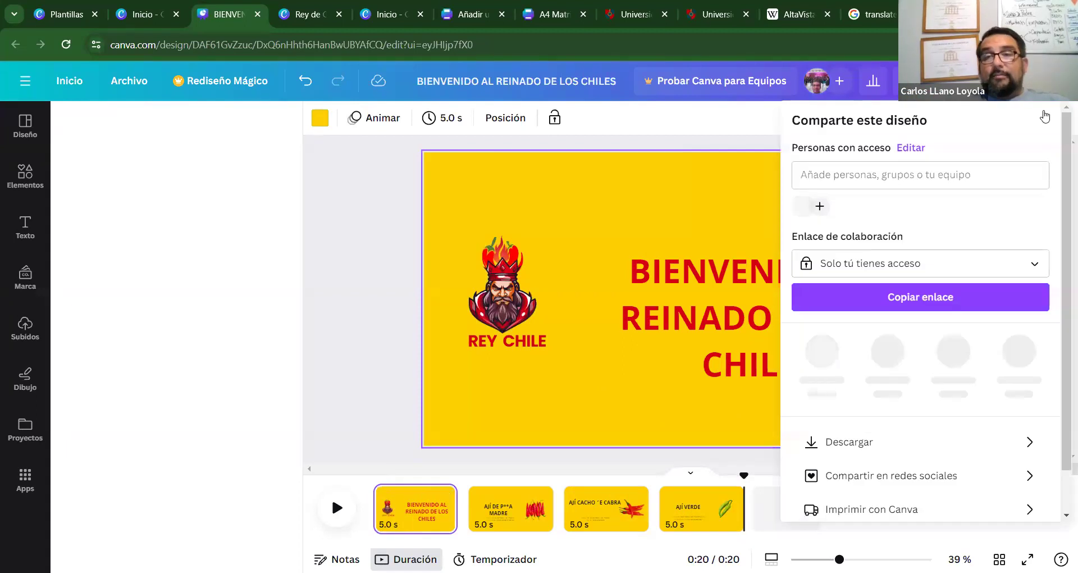
click(900, 441)
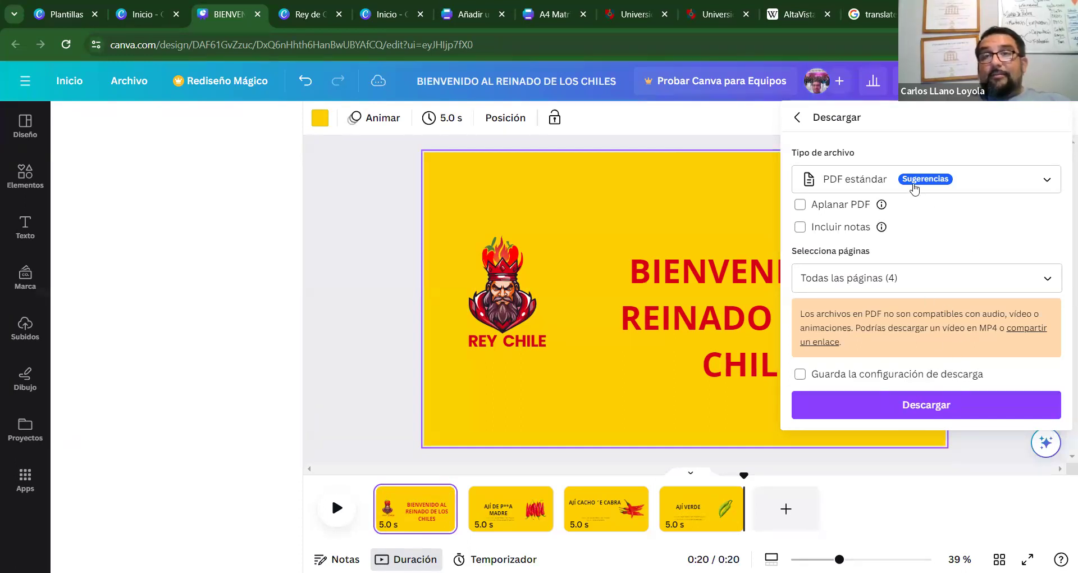
click(1027, 184)
click(954, 317)
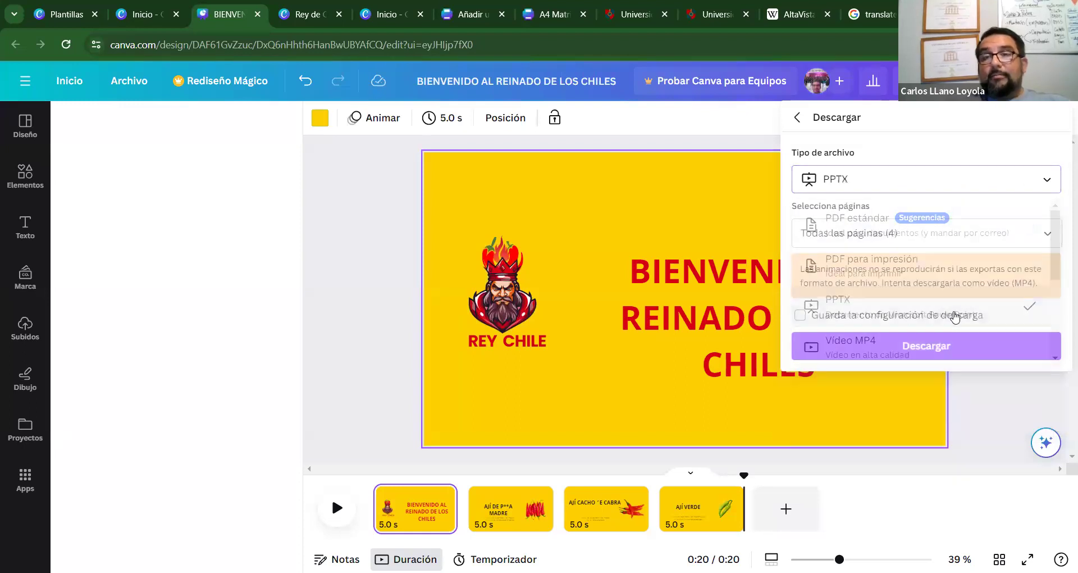
click(1048, 178)
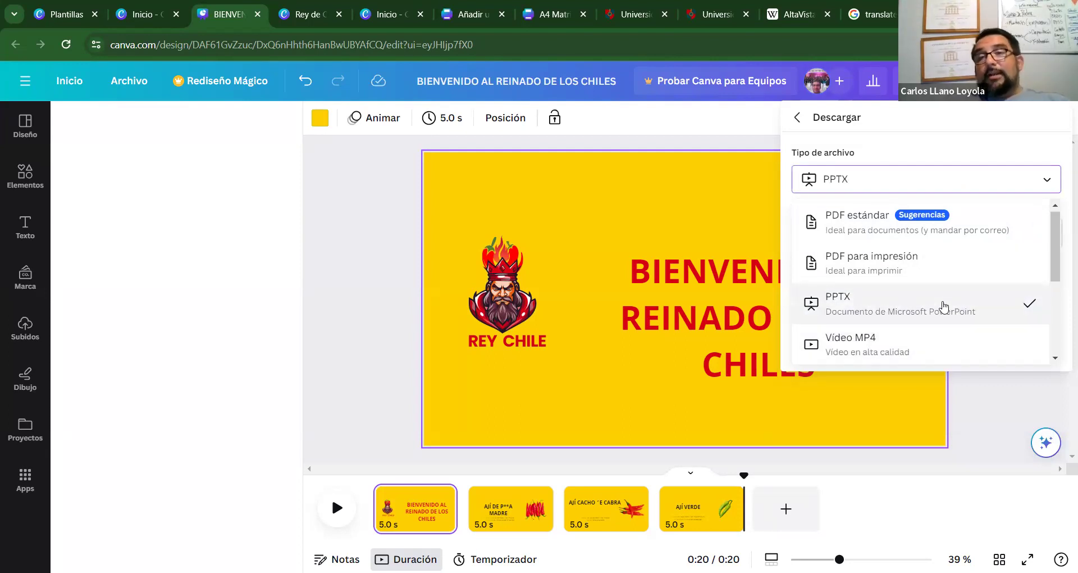
click(917, 346)
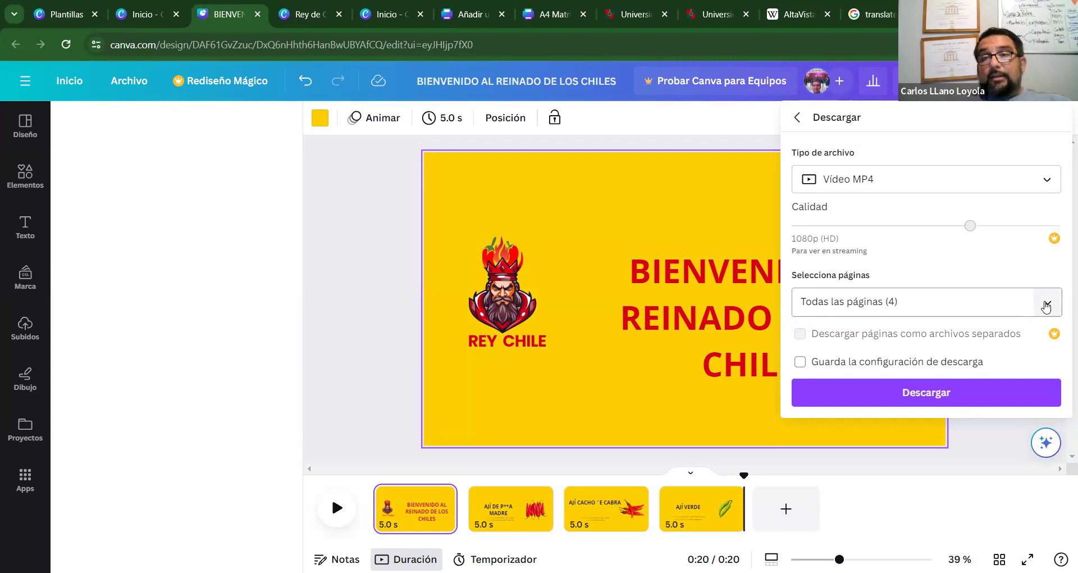
click(1041, 183)
click(974, 307)
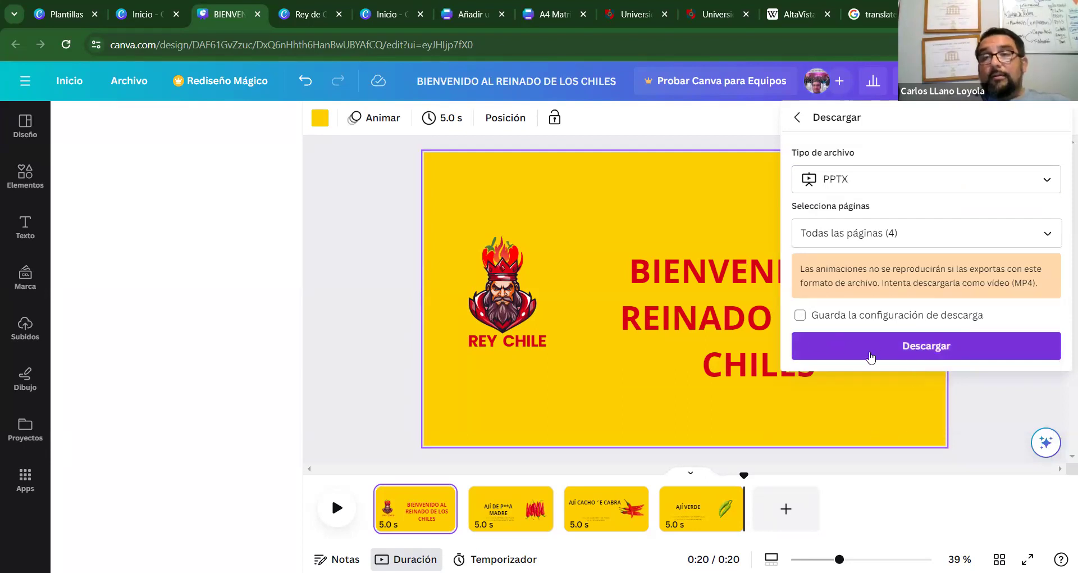
click(800, 316)
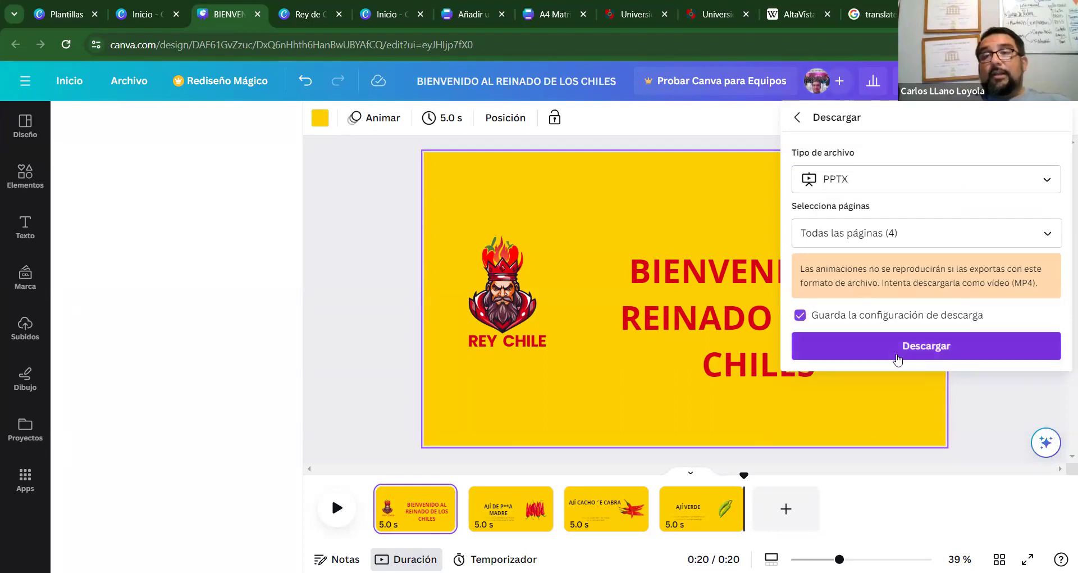
click(902, 357)
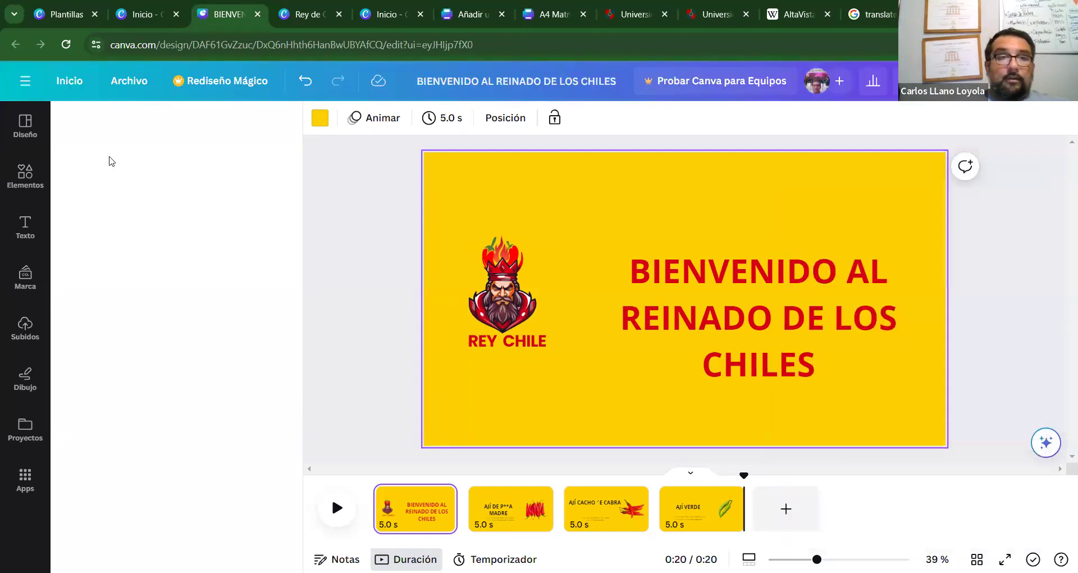
From Inicio, open Redes sociales and create a mobile video from the animated Instagram post card.
click(65, 81)
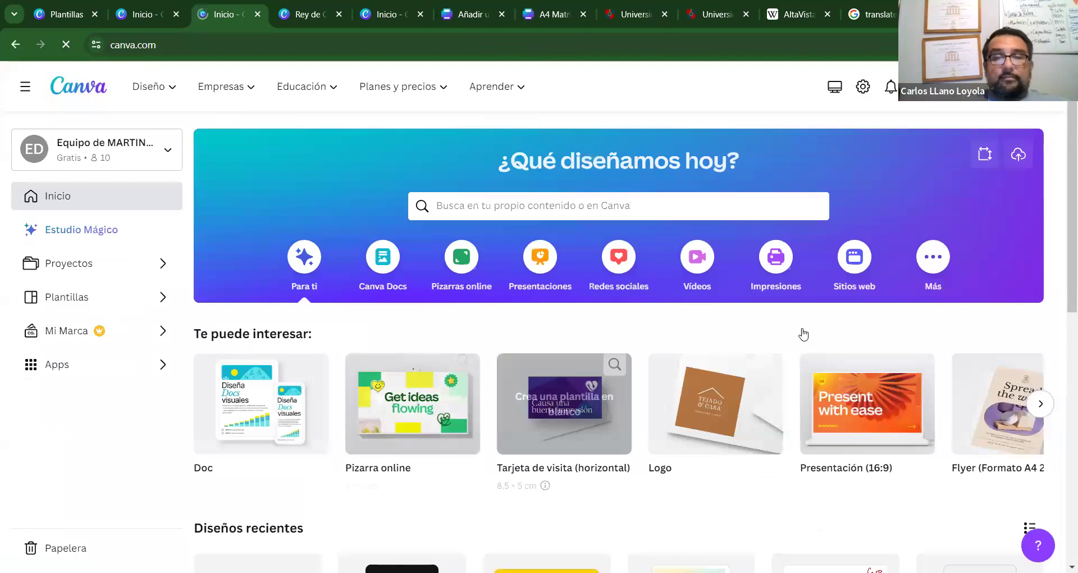
scroll(1062, 315, down, 2)
scroll(1062, 335, down, 2)
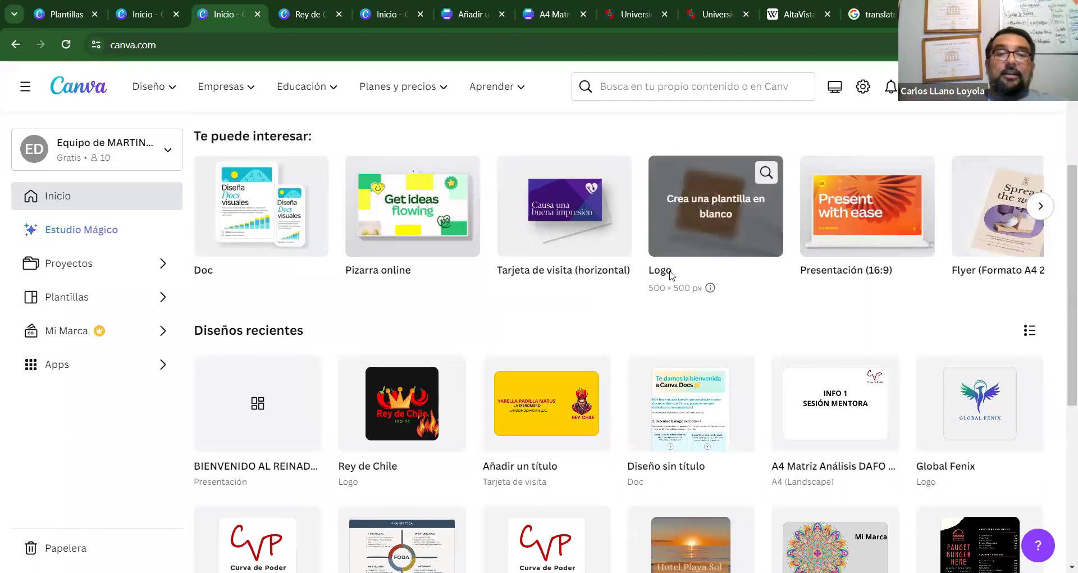
scroll(1062, 283, up, 3)
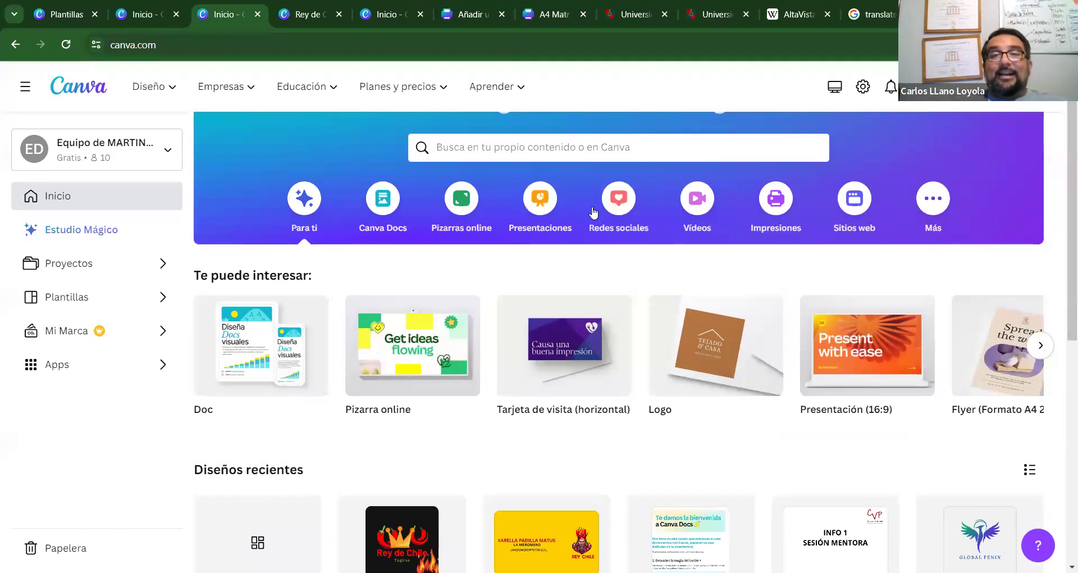
click(619, 199)
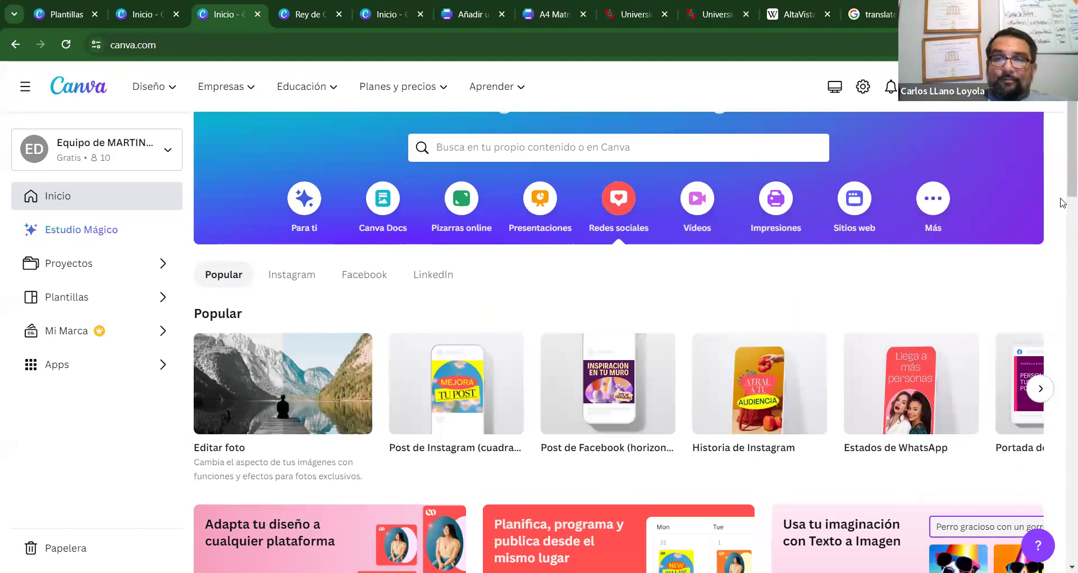
scroll(1062, 225, down, 4)
scroll(1061, 244, down, 2)
scroll(1062, 247, down, 1)
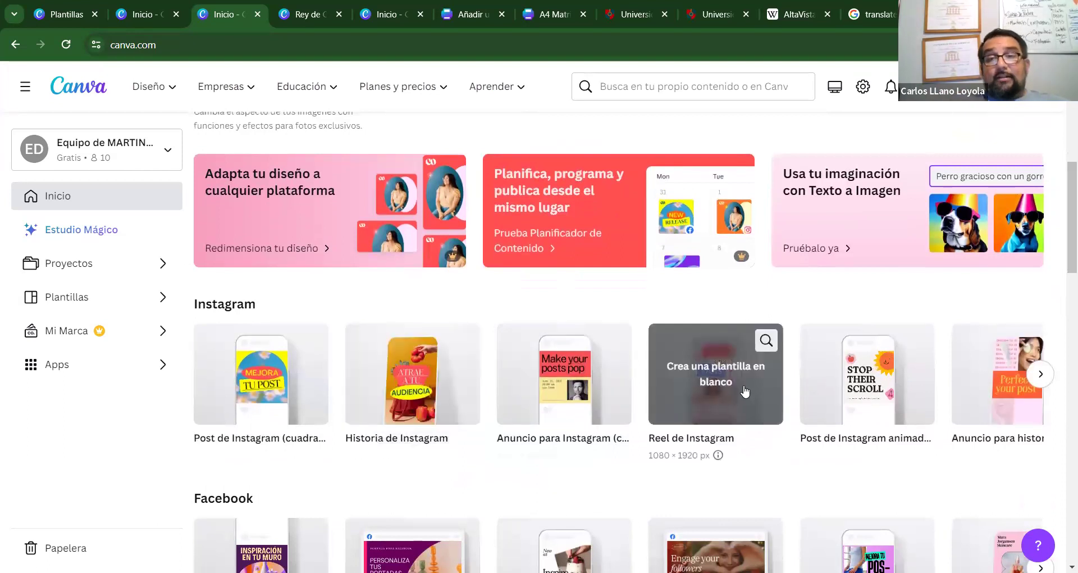
click(884, 441)
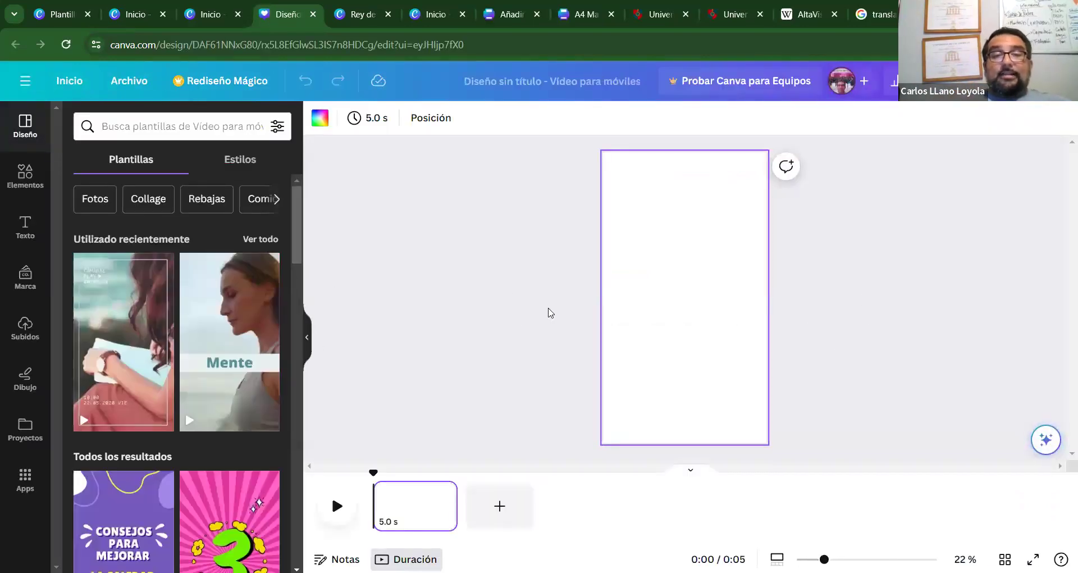
Search Diseño templates for HOT SAUCES, then for CHILI.
click(187, 128)
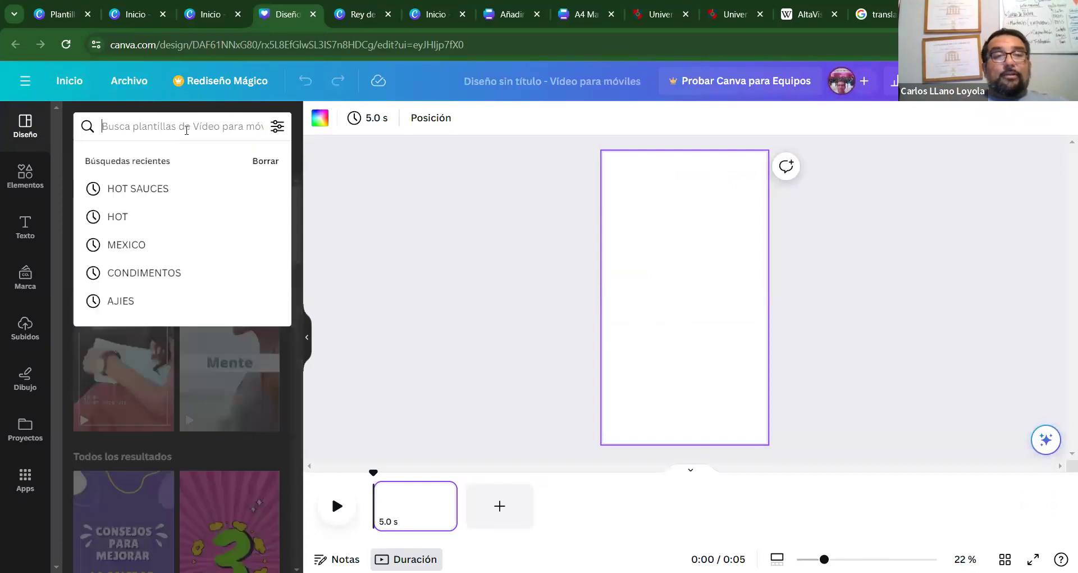
click(150, 188)
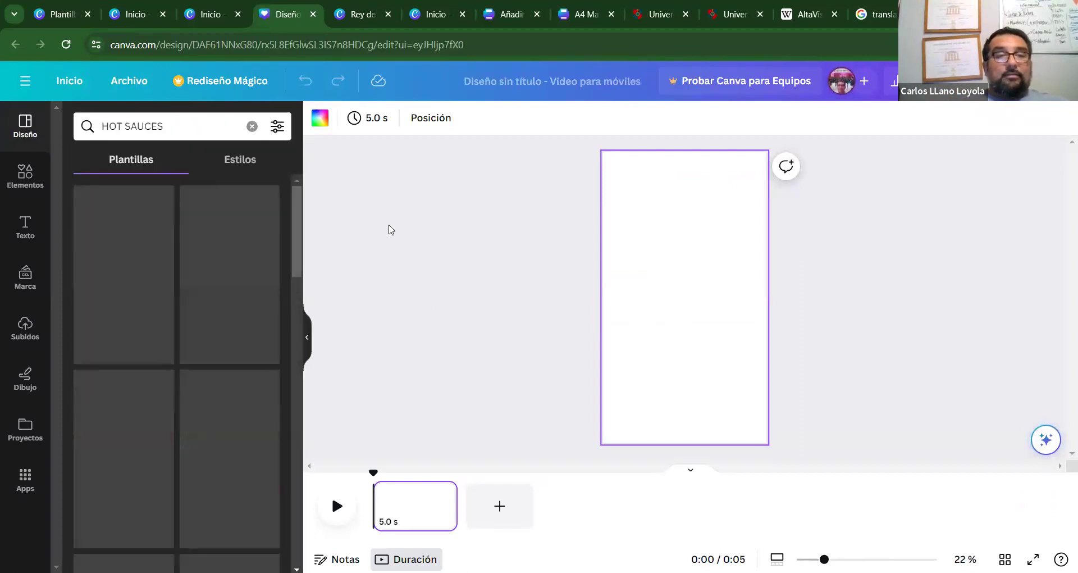
click(184, 128)
text(CH)
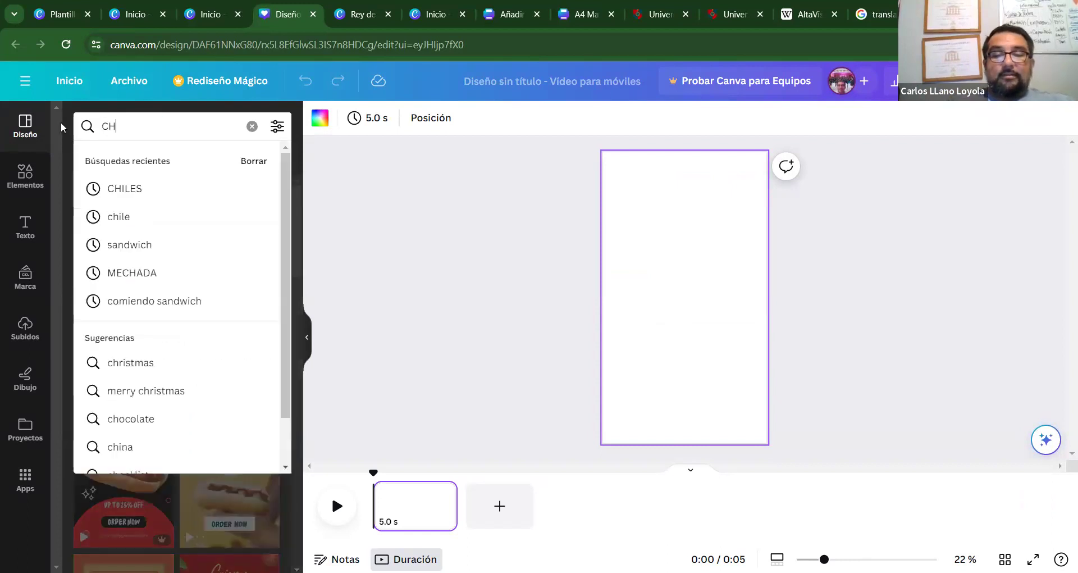
text(ILIS)
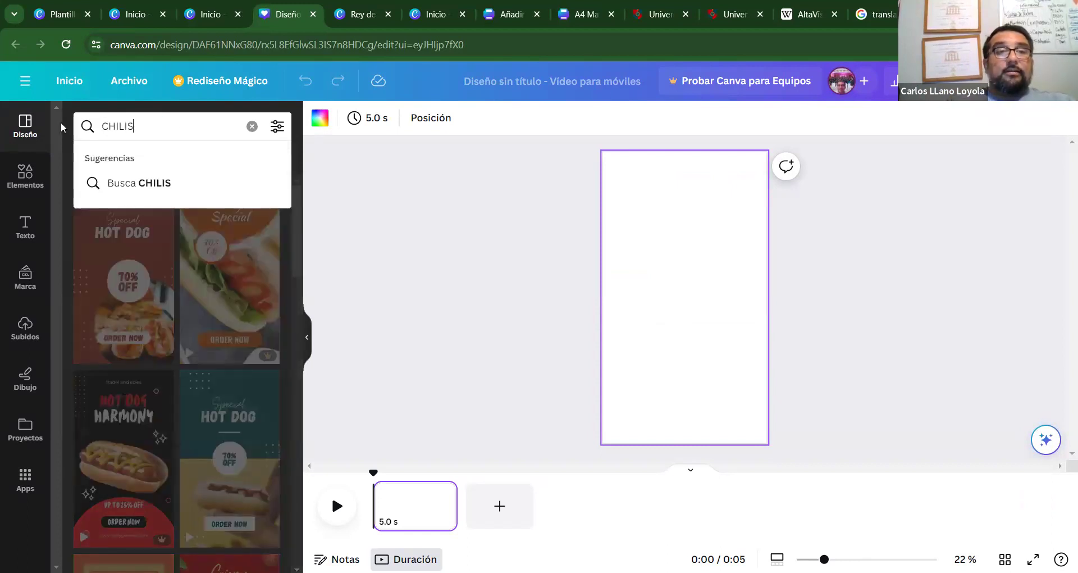
key(BackSpace)
key(Return)
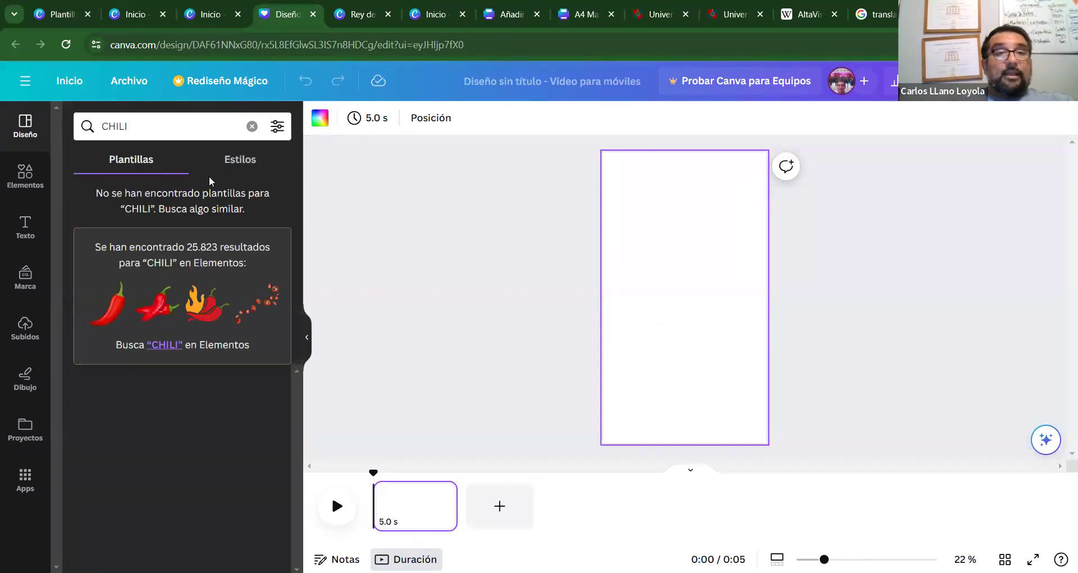
Check the Estilos and Plantillas results for CHILI, then open the Elementos library.
click(242, 161)
click(146, 162)
click(27, 174)
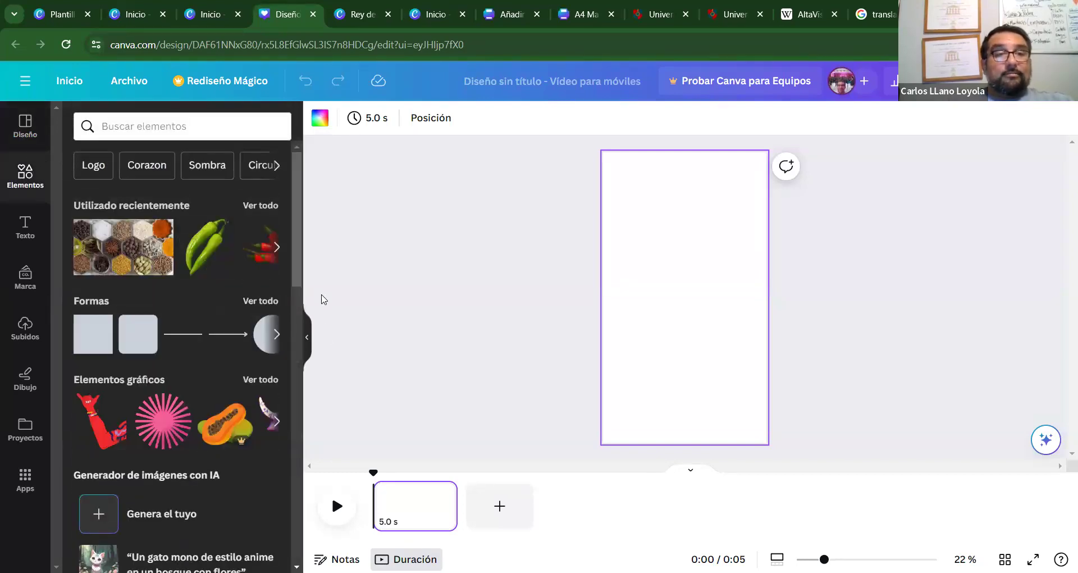
drag(294, 262, 277, 418)
scroll(276, 419, down, 1)
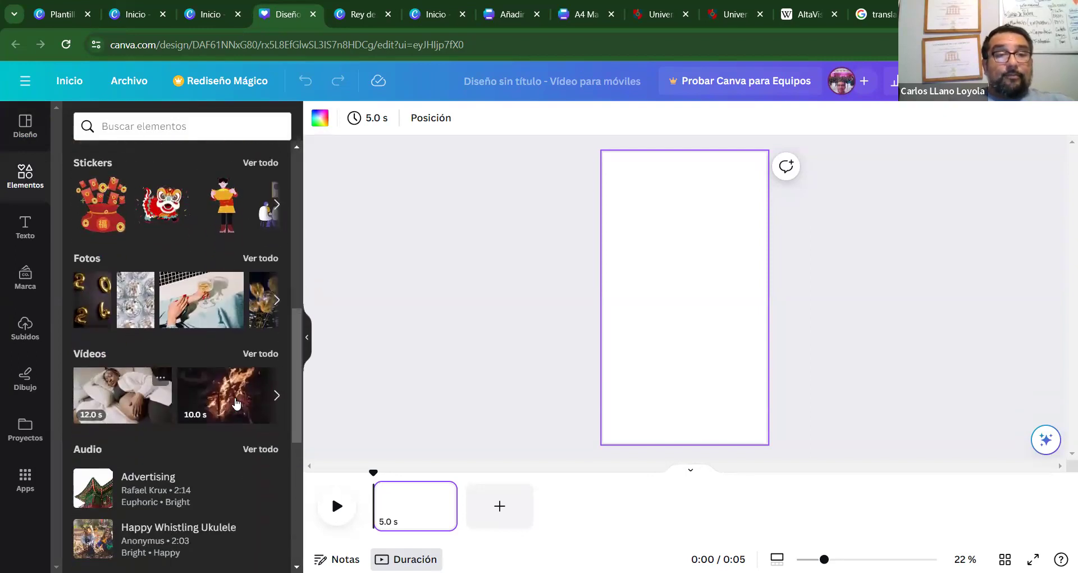
click(261, 354)
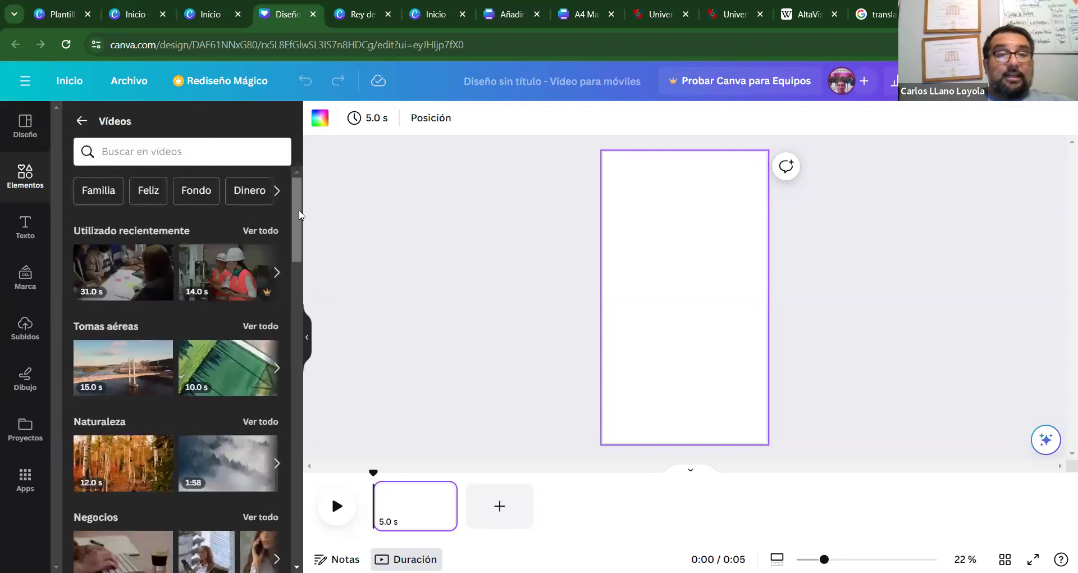
drag(295, 221, 281, 174)
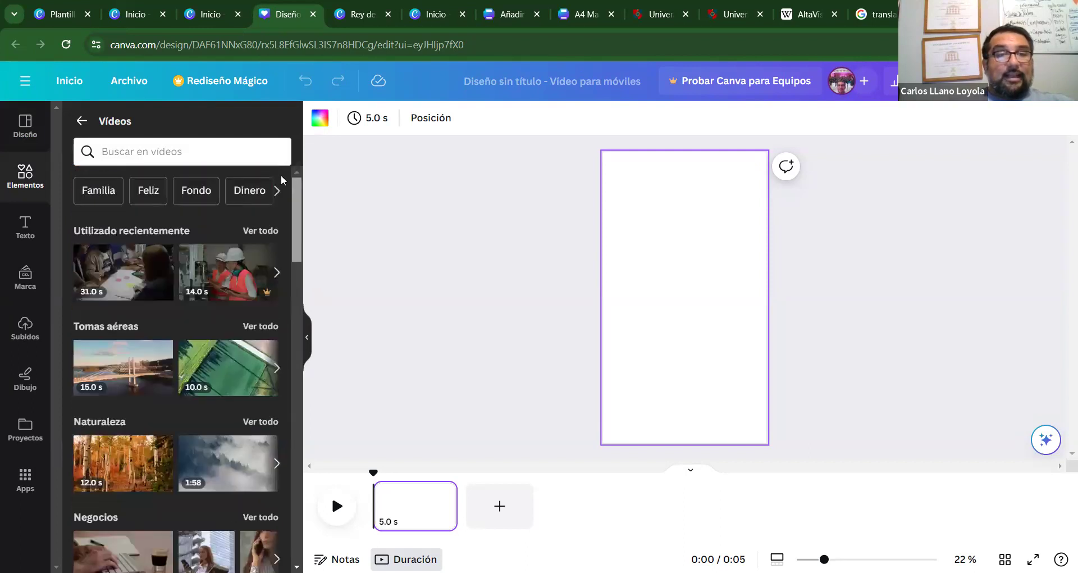
click(183, 152)
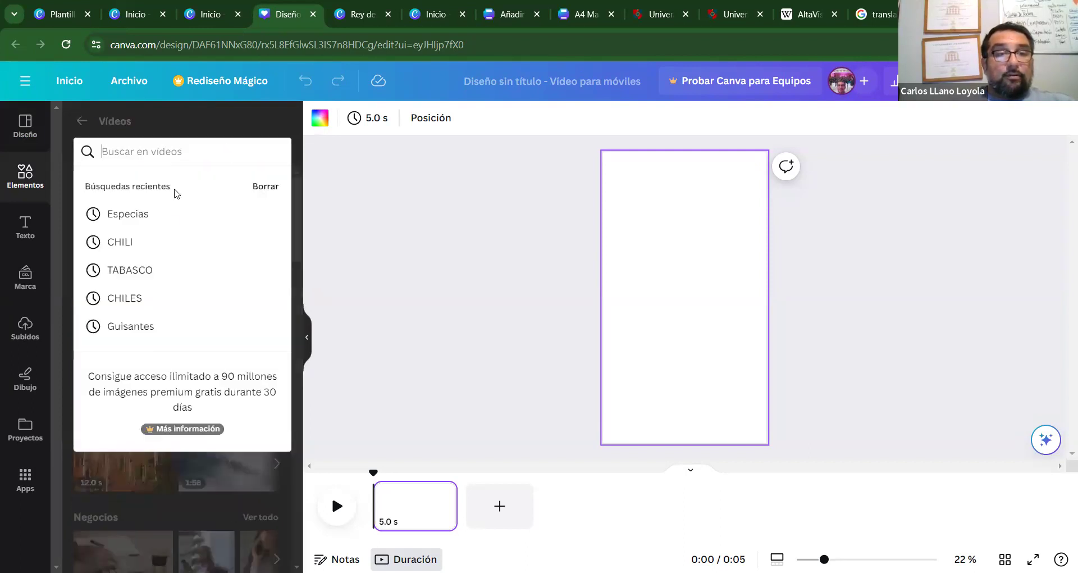
click(169, 241)
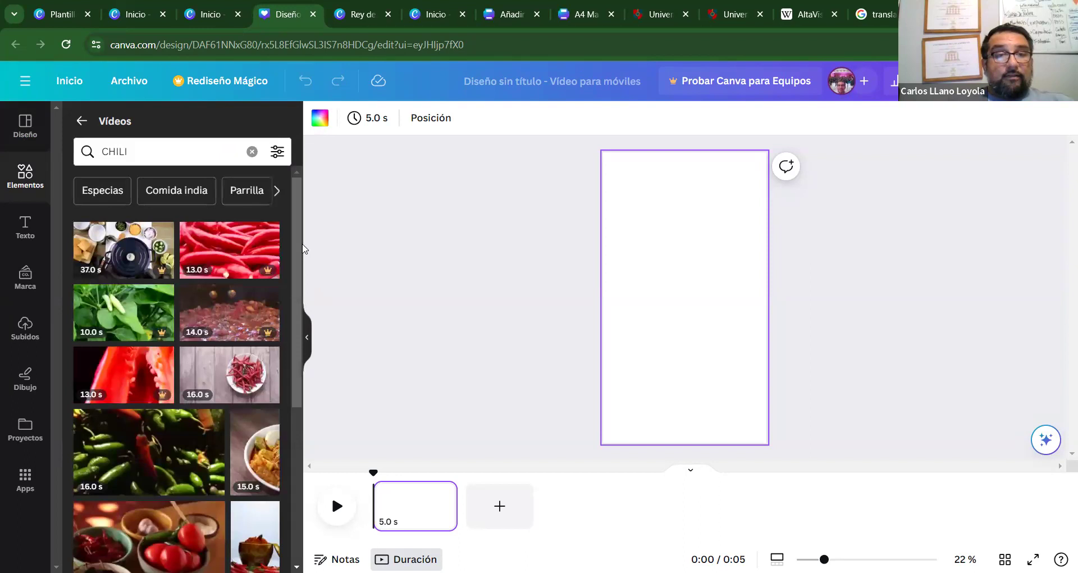
scroll(295, 264, down, 2)
drag(293, 285, 278, 415)
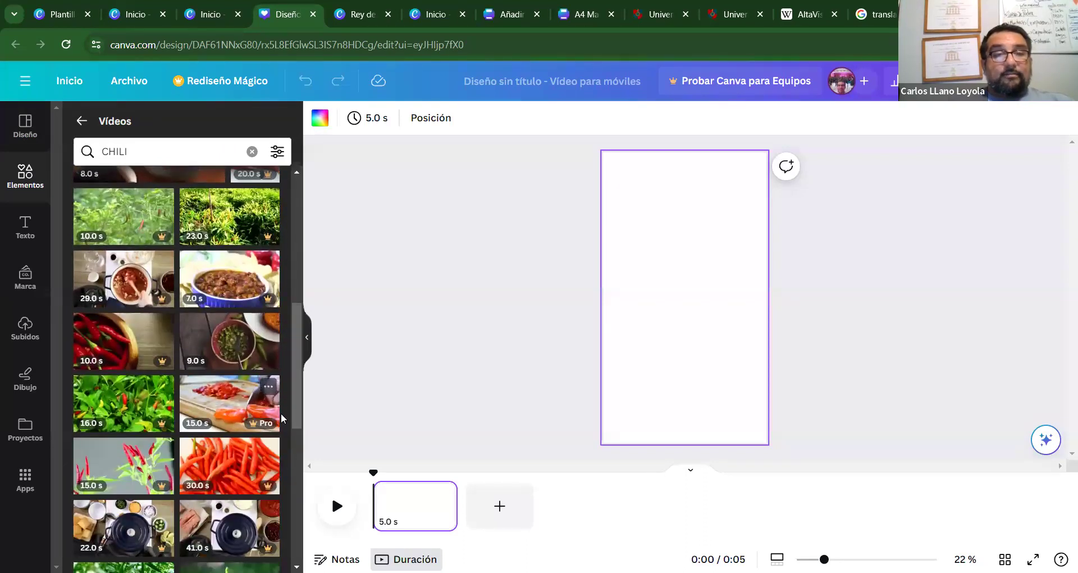
scroll(296, 422, down, 3)
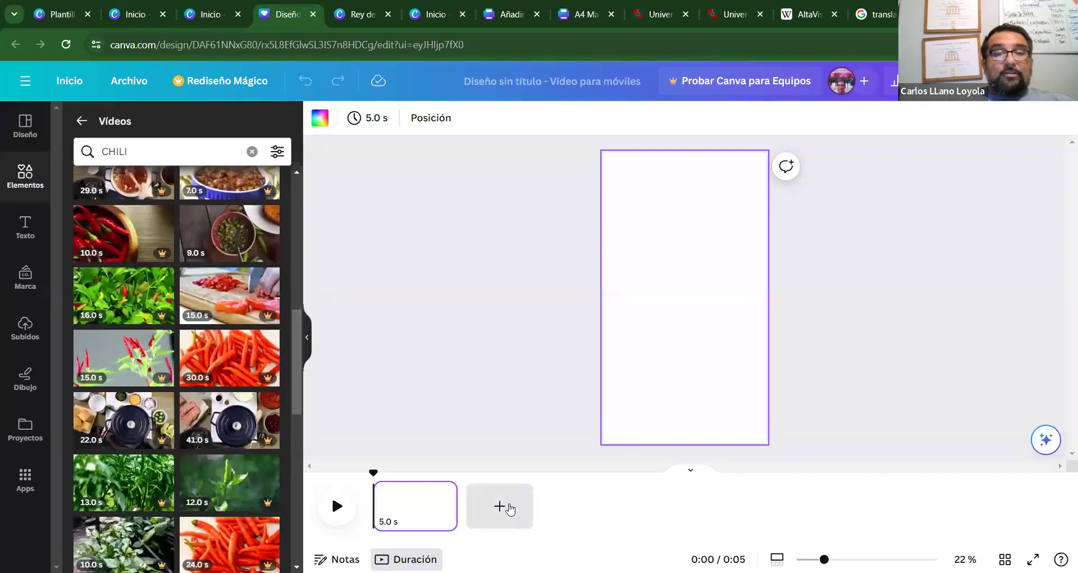
click(498, 507)
click(610, 511)
click(397, 493)
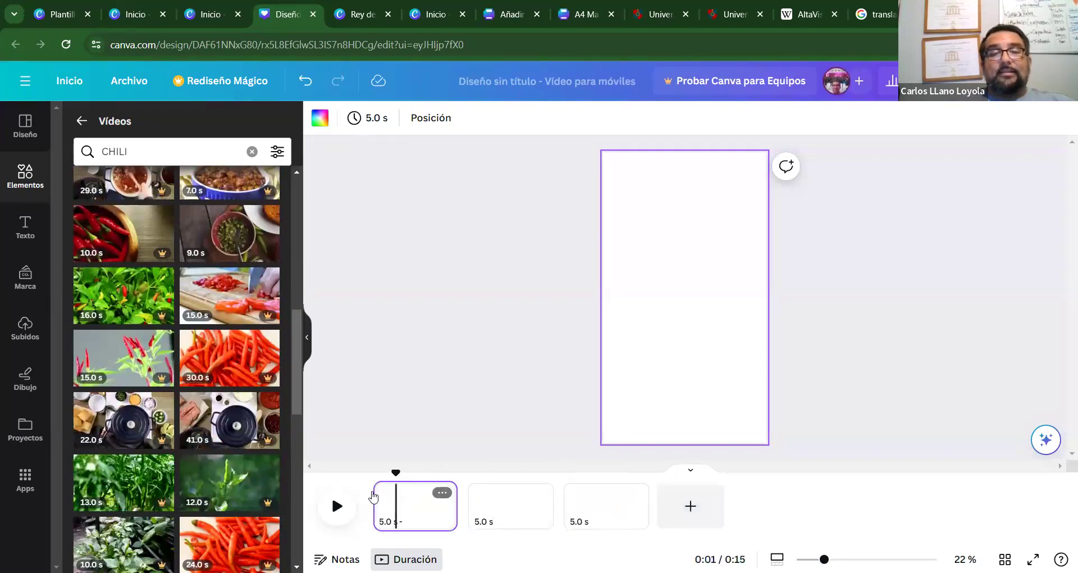
click(372, 496)
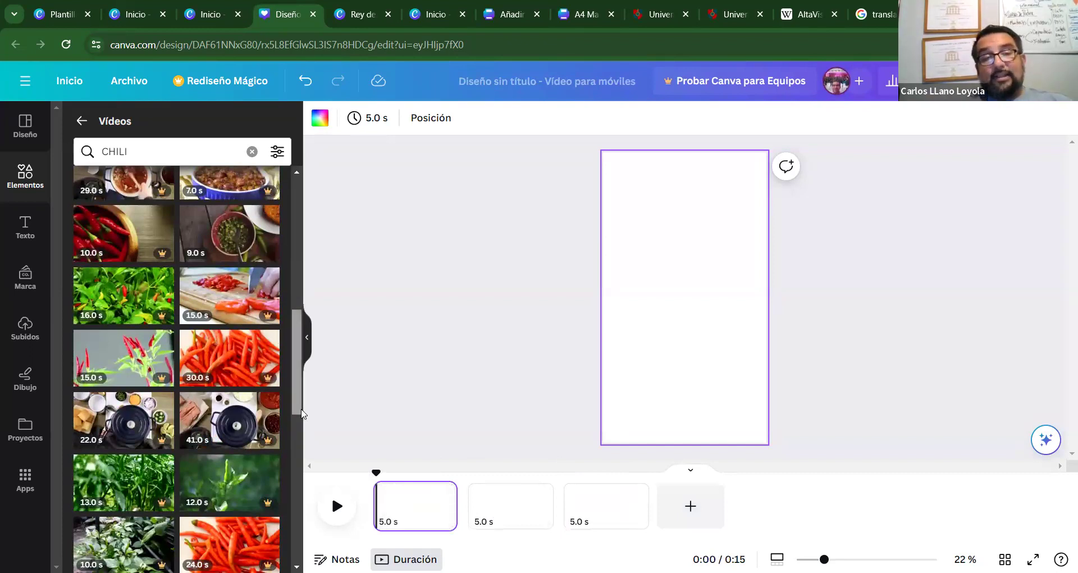
drag(302, 420, 283, 520)
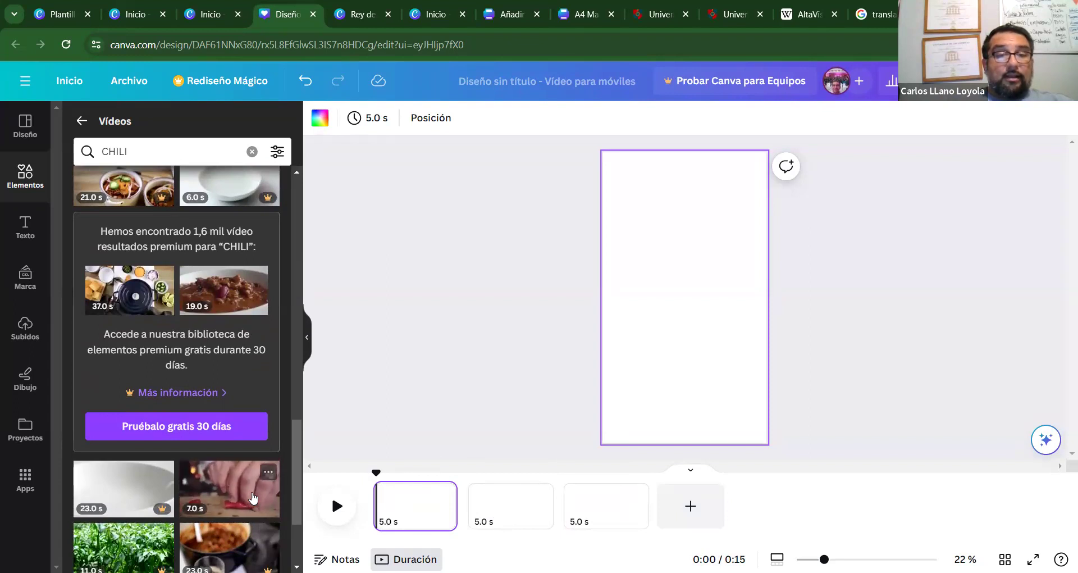
scroll(292, 440, down, 3)
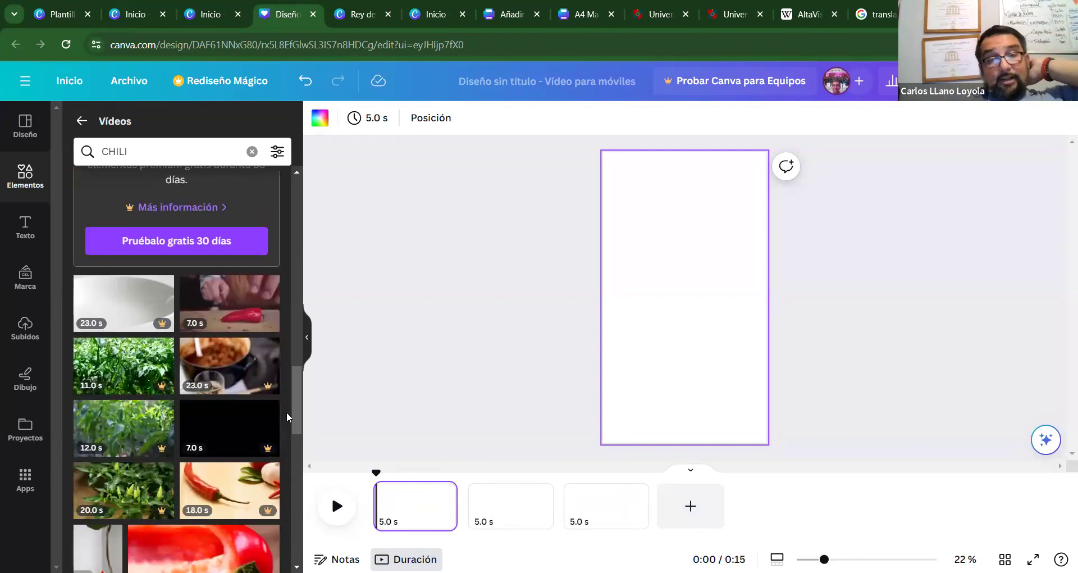
drag(296, 413, 295, 440)
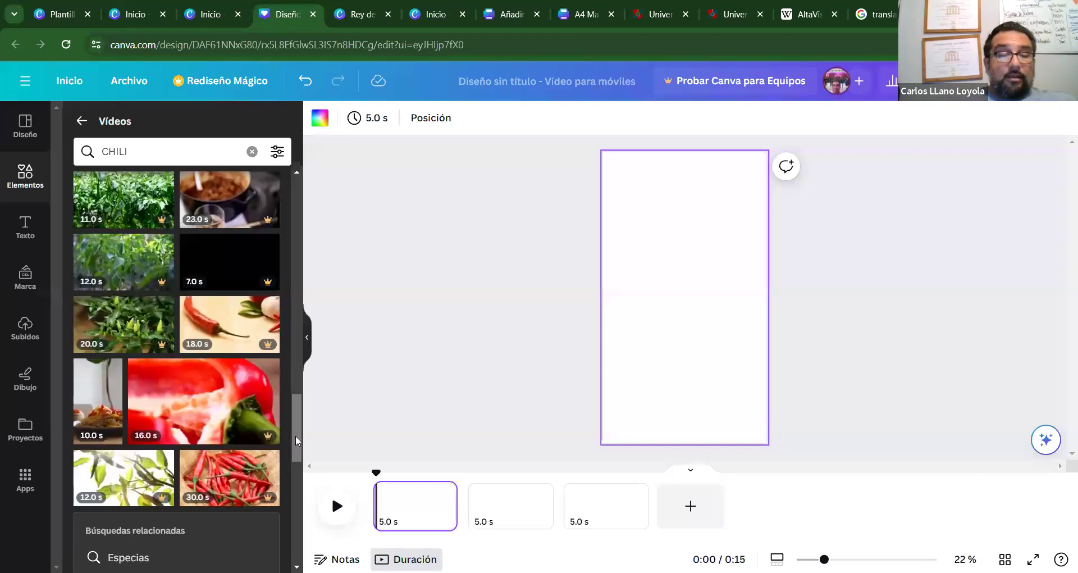
drag(296, 436, 291, 184)
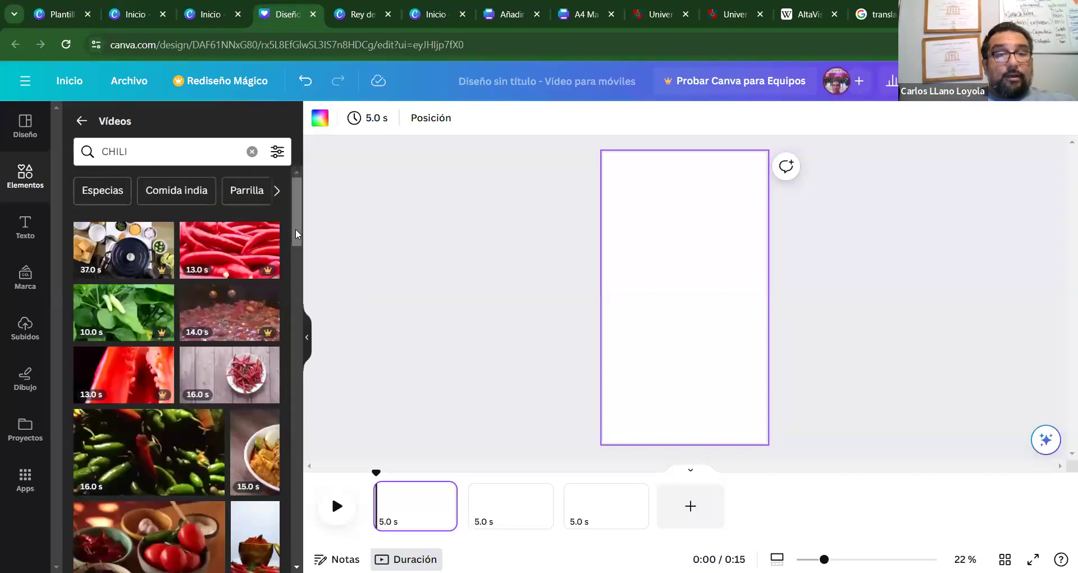
drag(295, 228, 294, 232)
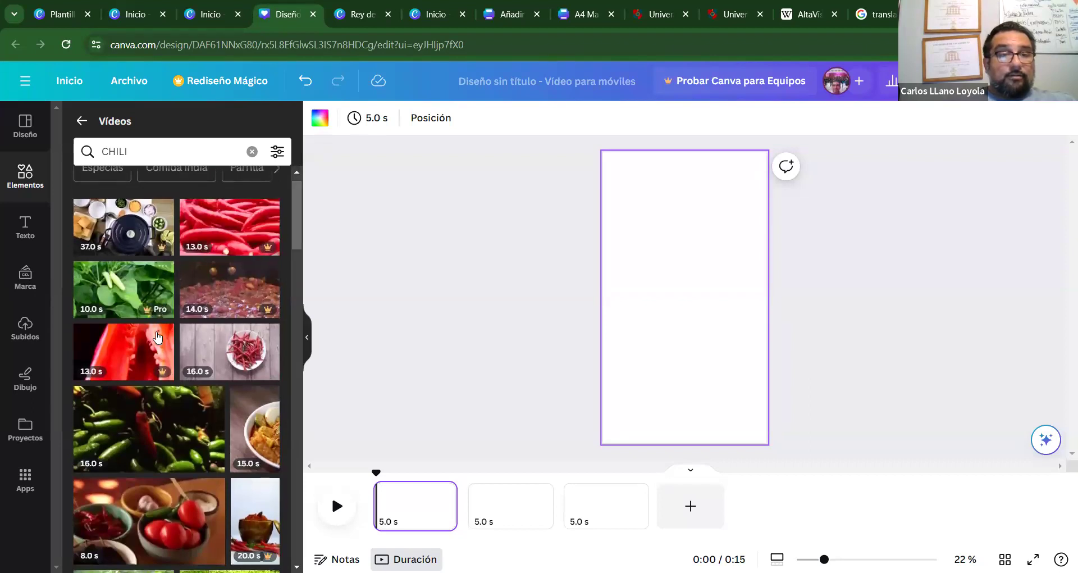
Add the 16.0 s dried chili clip to page 1 and stretch it to cover the page.
click(231, 350)
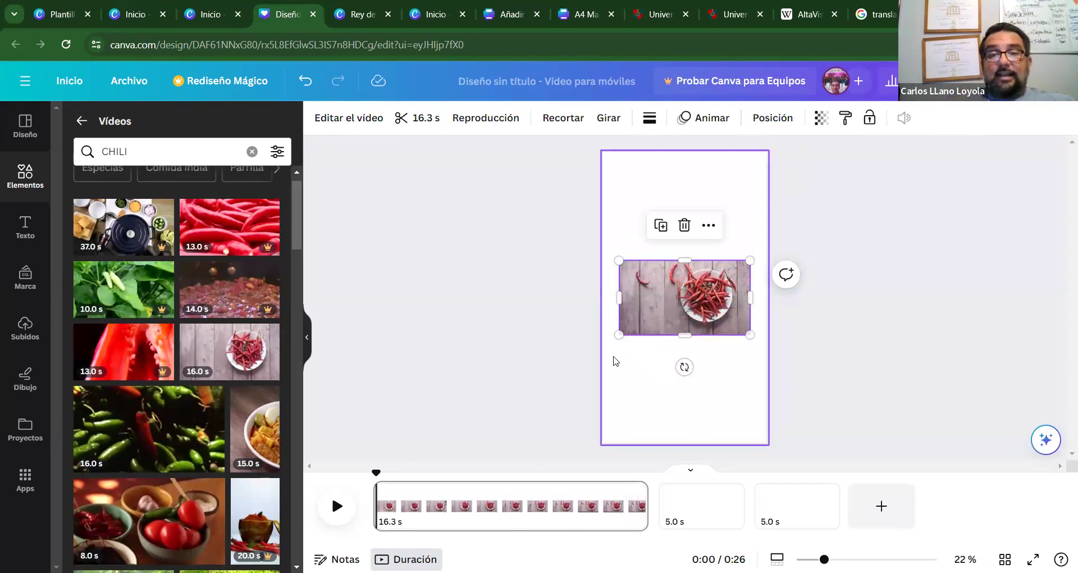
mouse_move(623, 337)
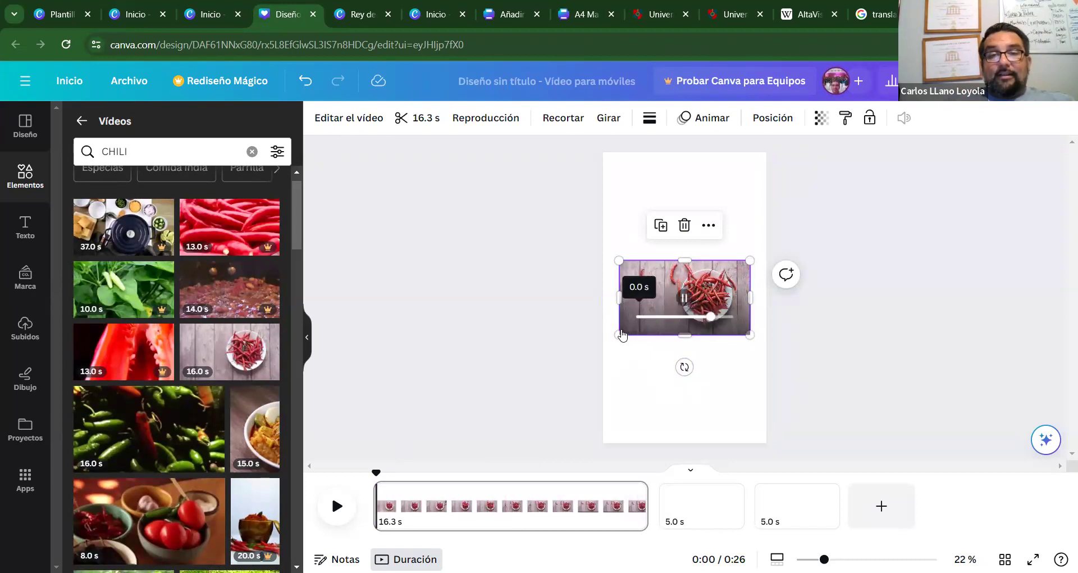
drag(571, 374, 470, 421)
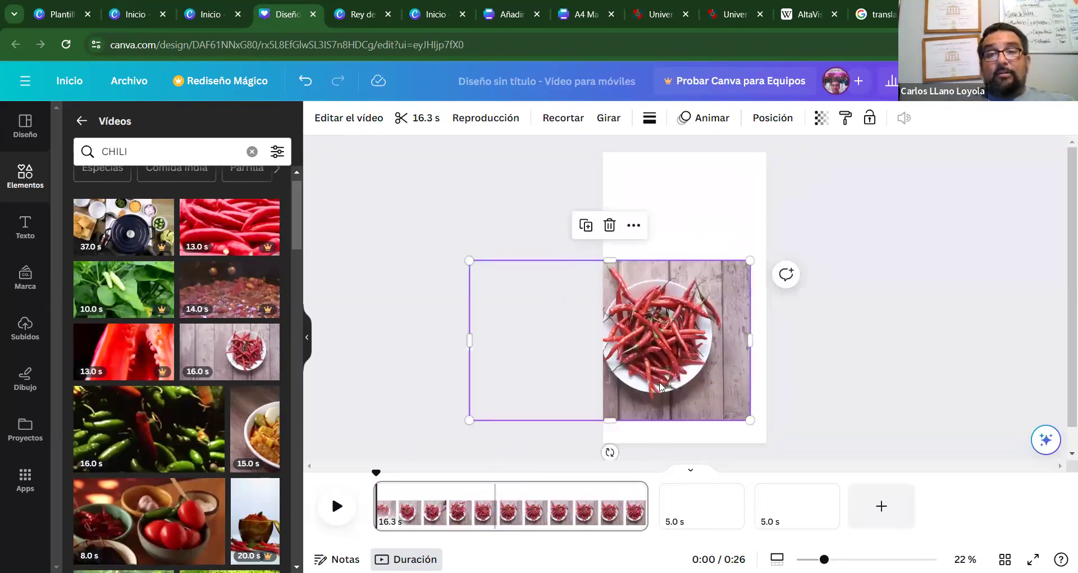
drag(663, 386, 724, 402)
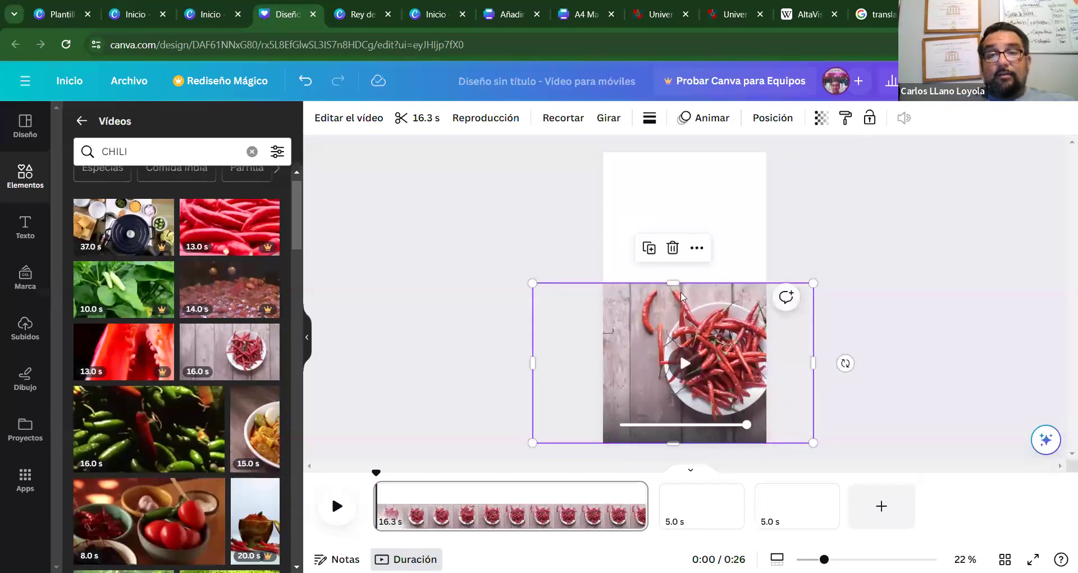
drag(676, 281, 672, 153)
click(911, 315)
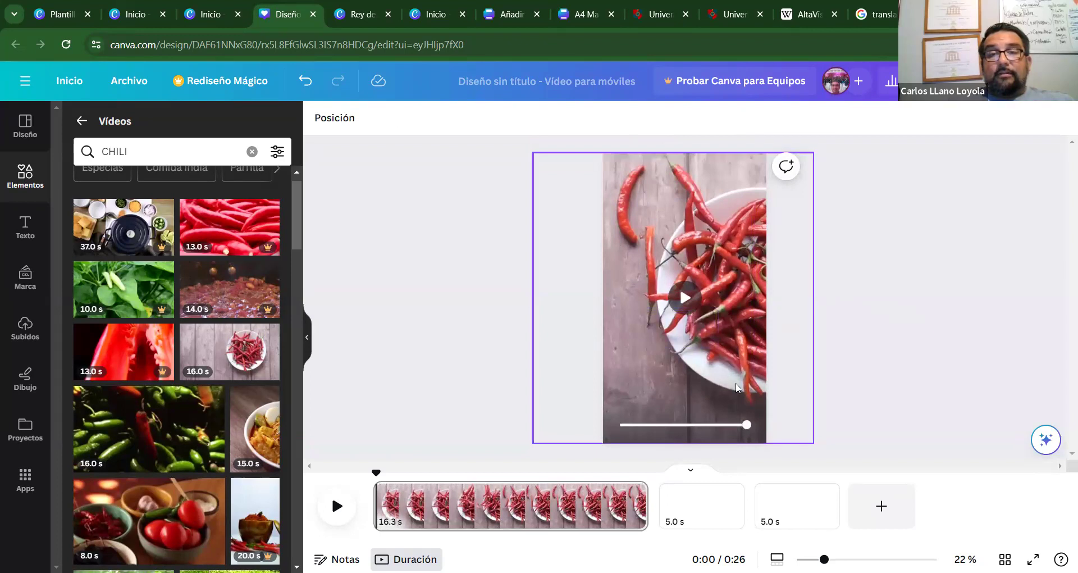
click(685, 296)
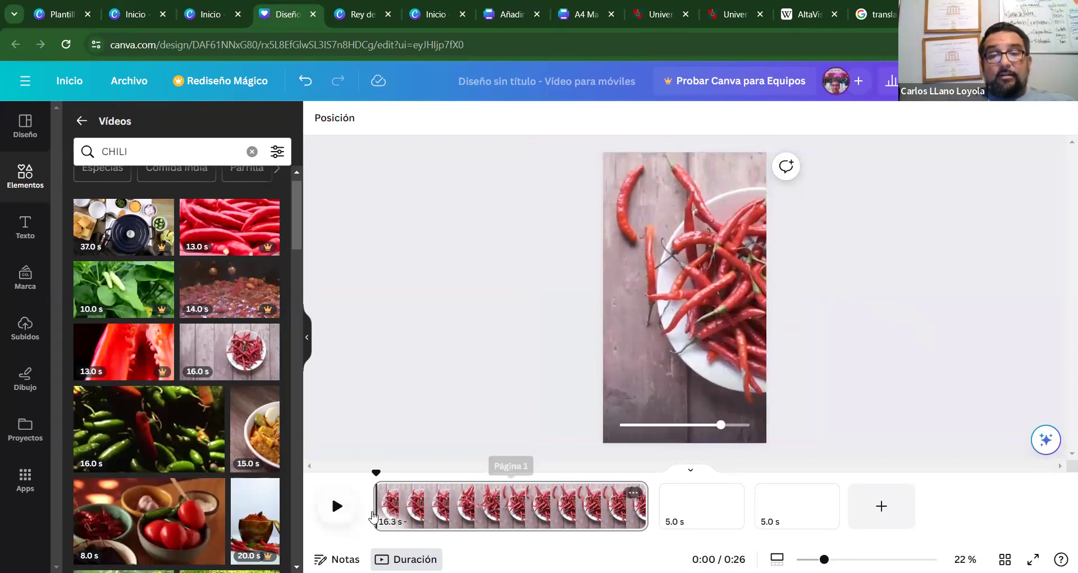
Trim page 1's clip in the timeline so it lasts 14.6 s, previewing playback.
drag(378, 508, 570, 510)
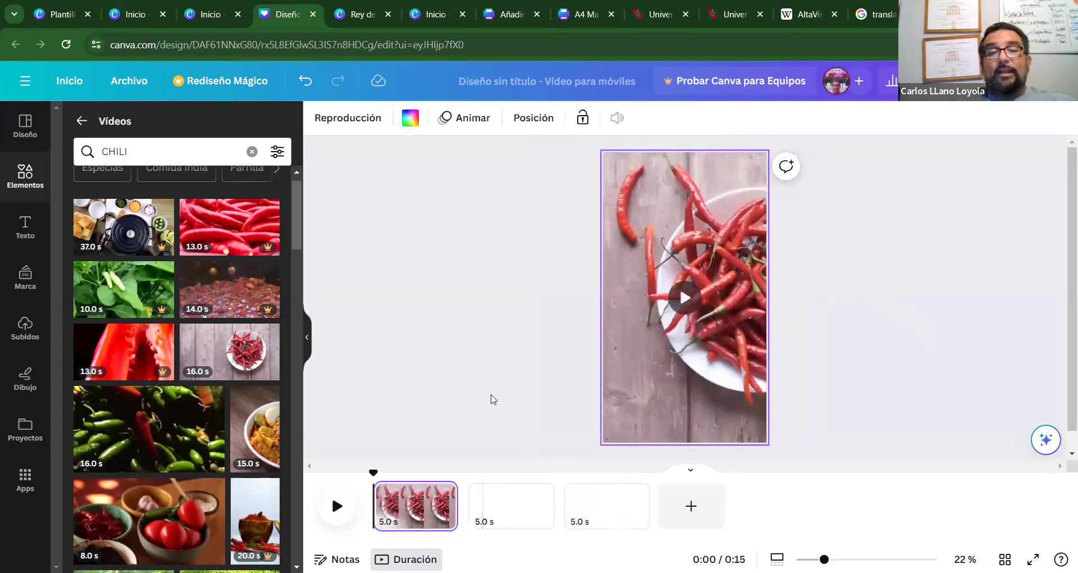
click(405, 444)
click(337, 514)
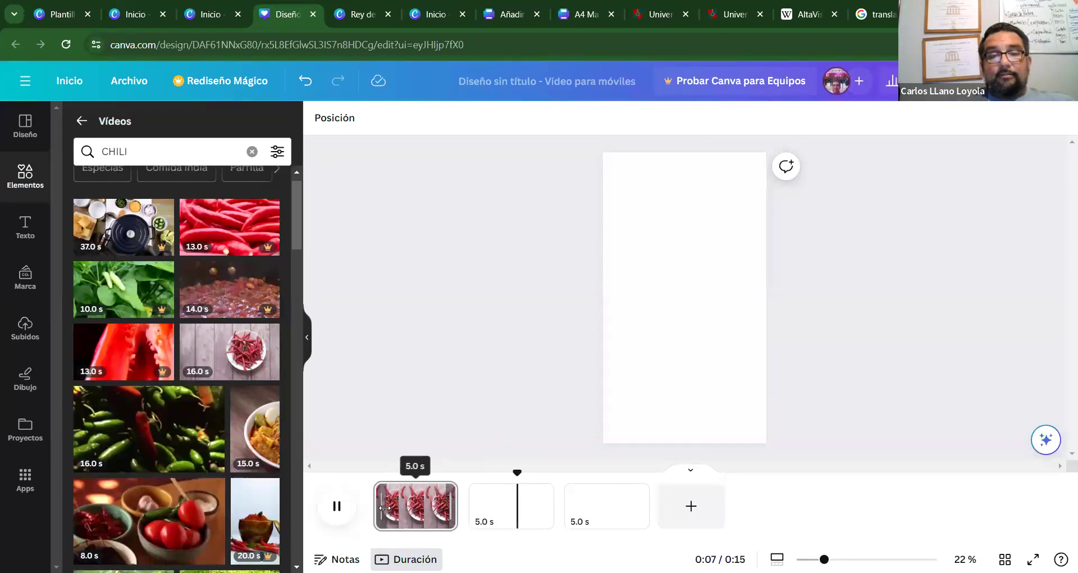
click(336, 505)
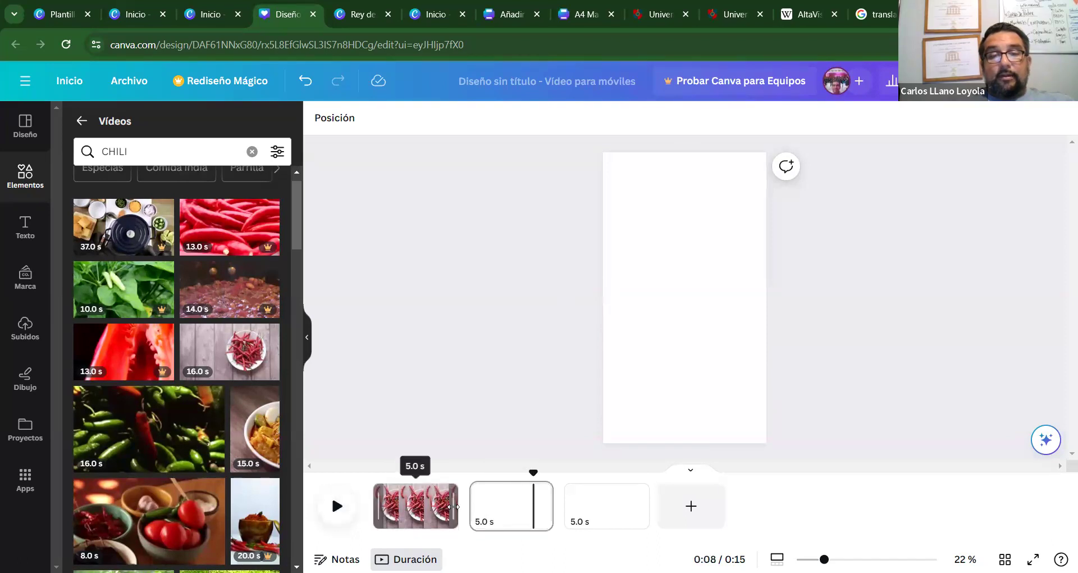
click(453, 506)
drag(374, 506, 325, 506)
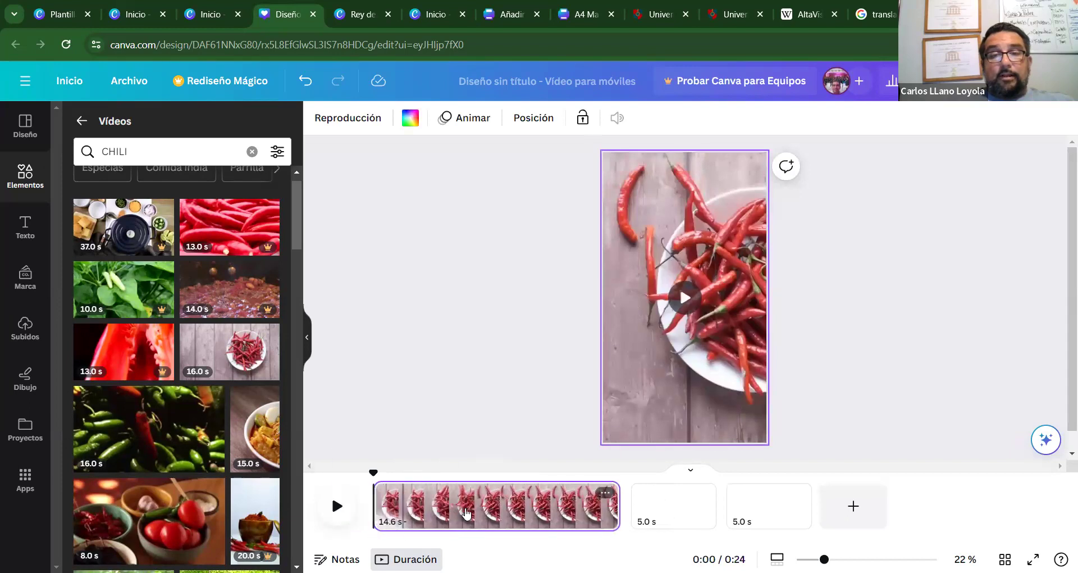
click(336, 507)
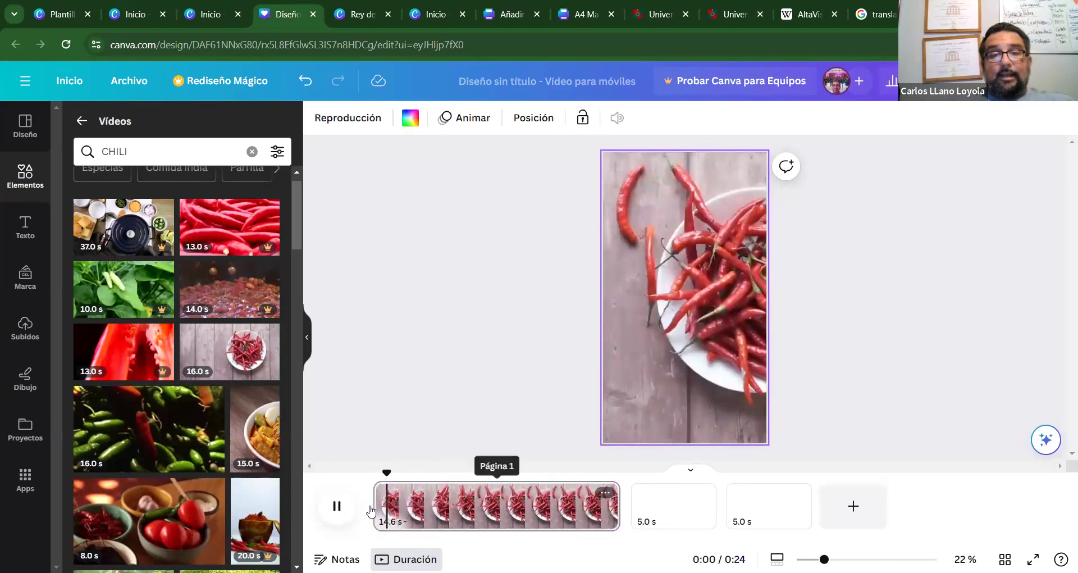
Drag page 1's clip edges to shorten it to 5.0 s and preview the result.
drag(371, 511, 344, 508)
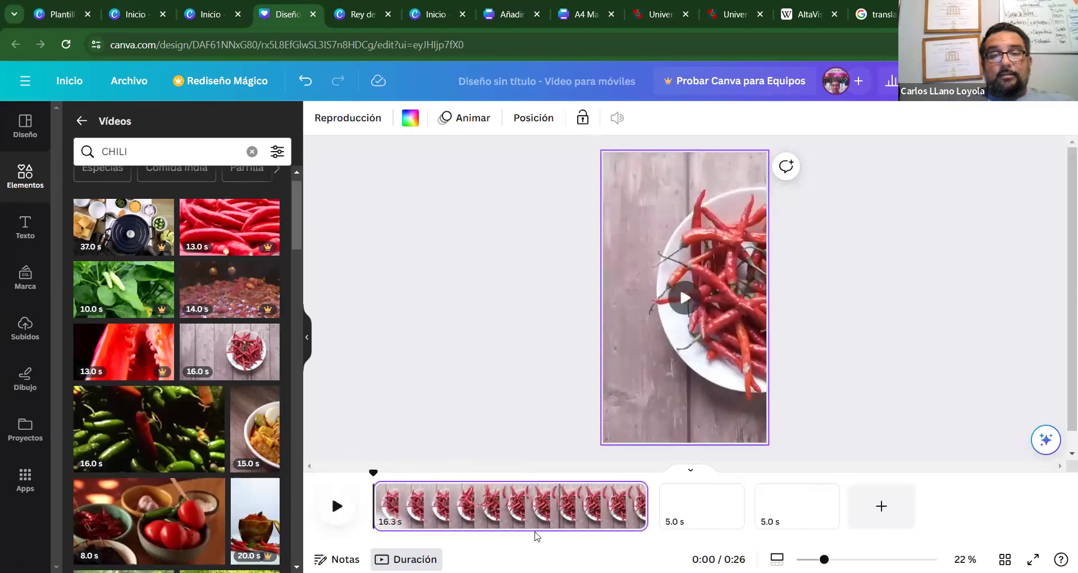
click(337, 507)
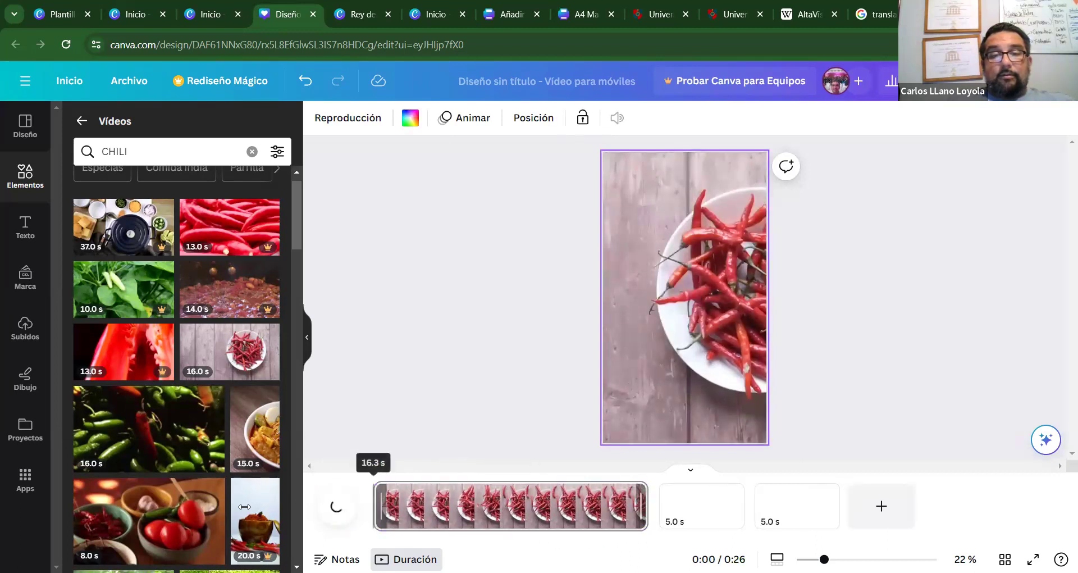
click(335, 507)
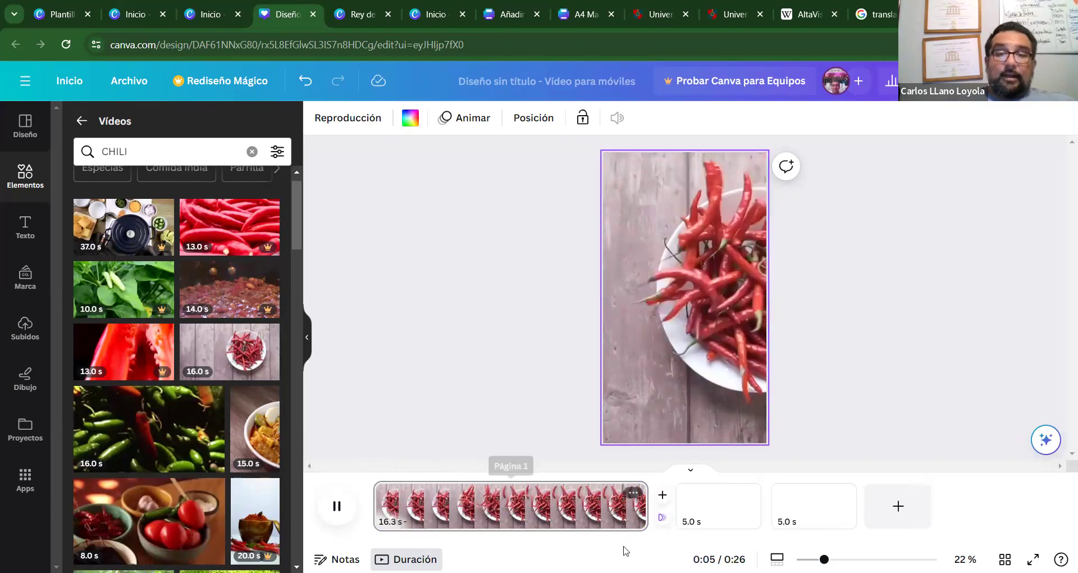
drag(579, 511, 517, 513)
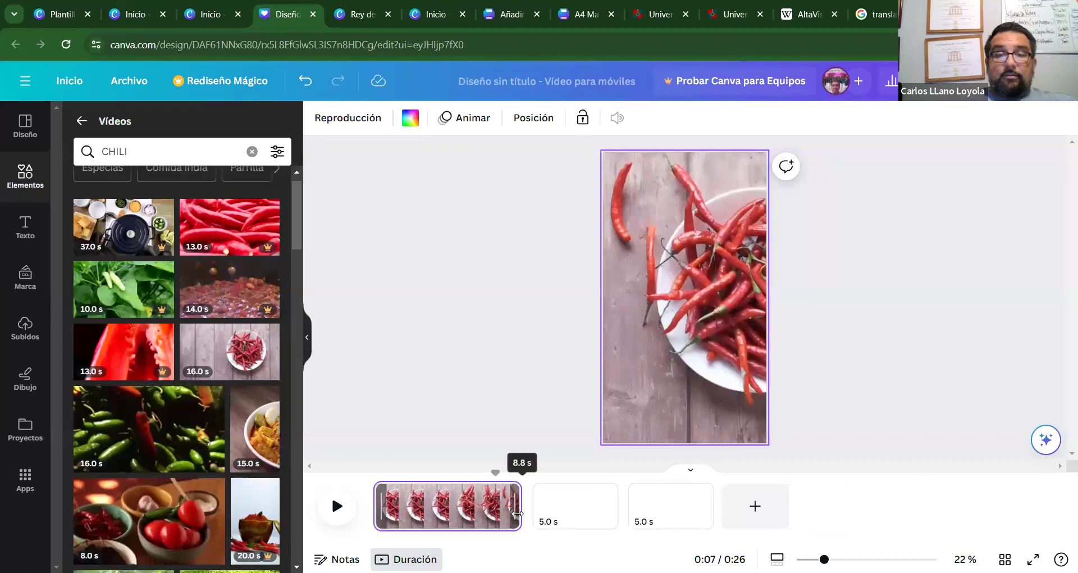
drag(380, 508, 437, 512)
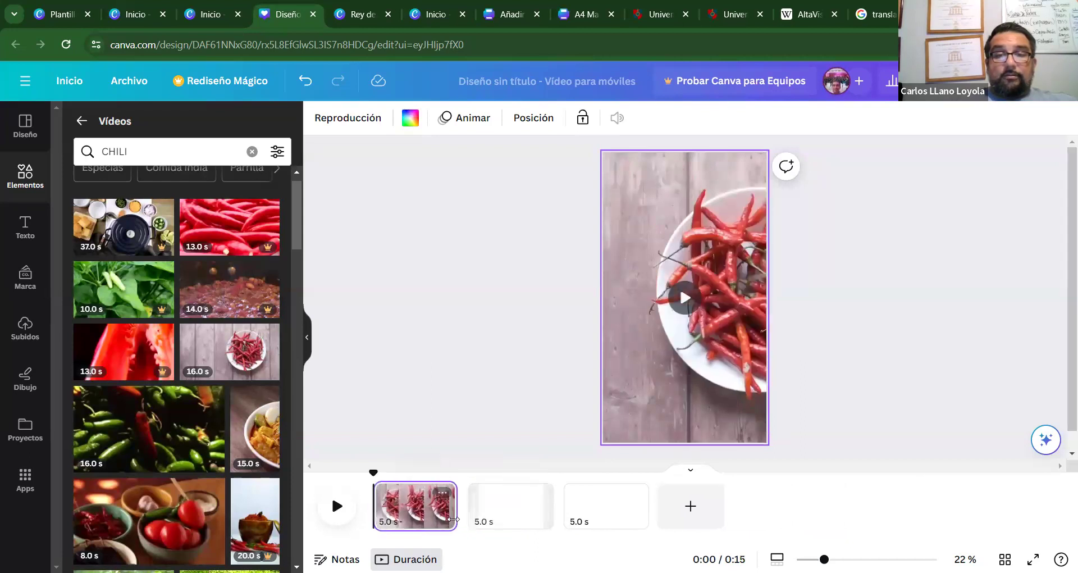
click(335, 506)
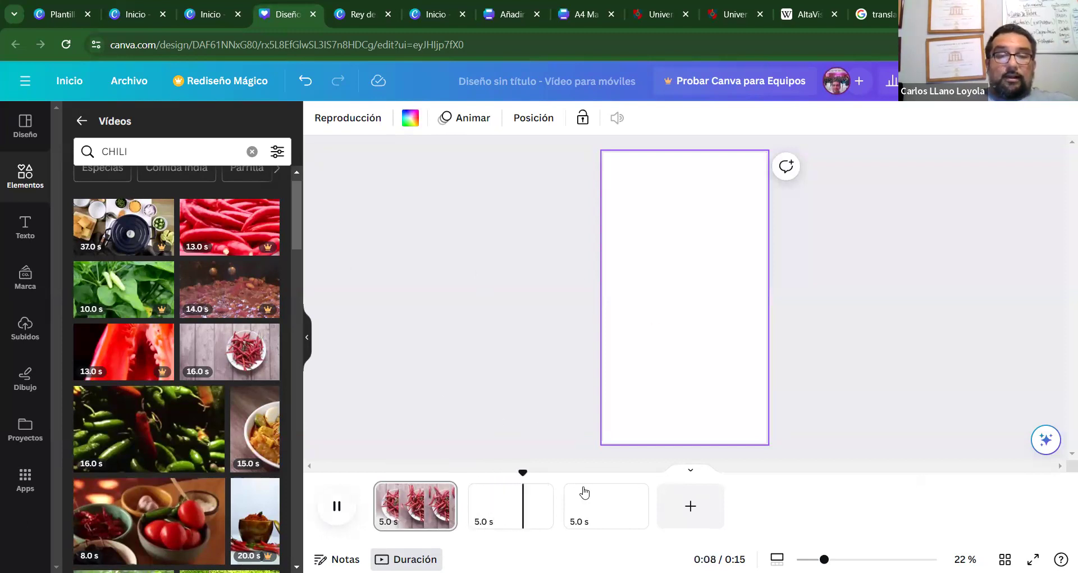
Check page 2's duration, reselect page 1's chili video, then switch to the Rey de Chile design.
click(484, 522)
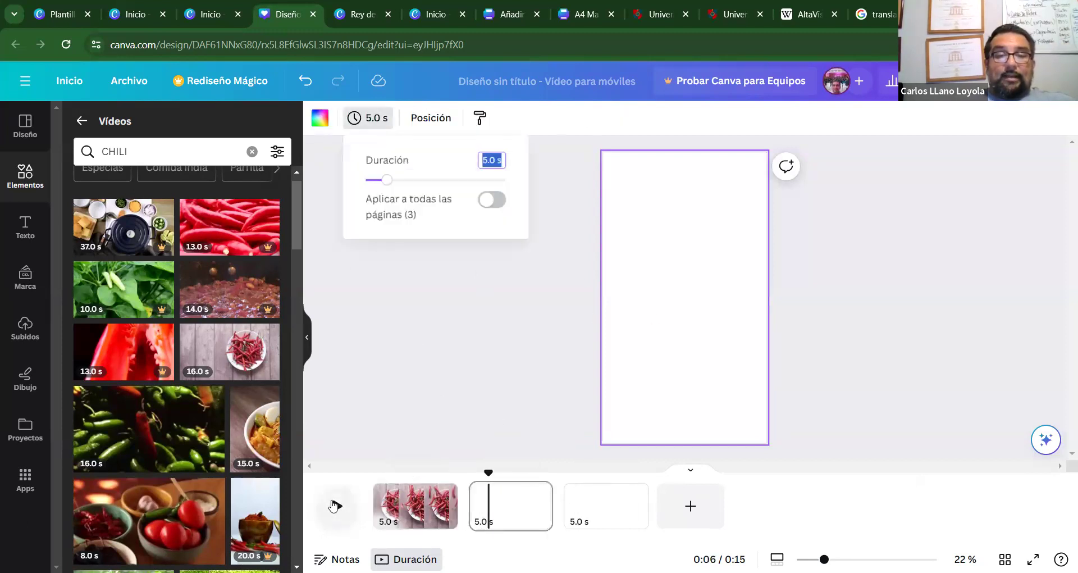
click(379, 501)
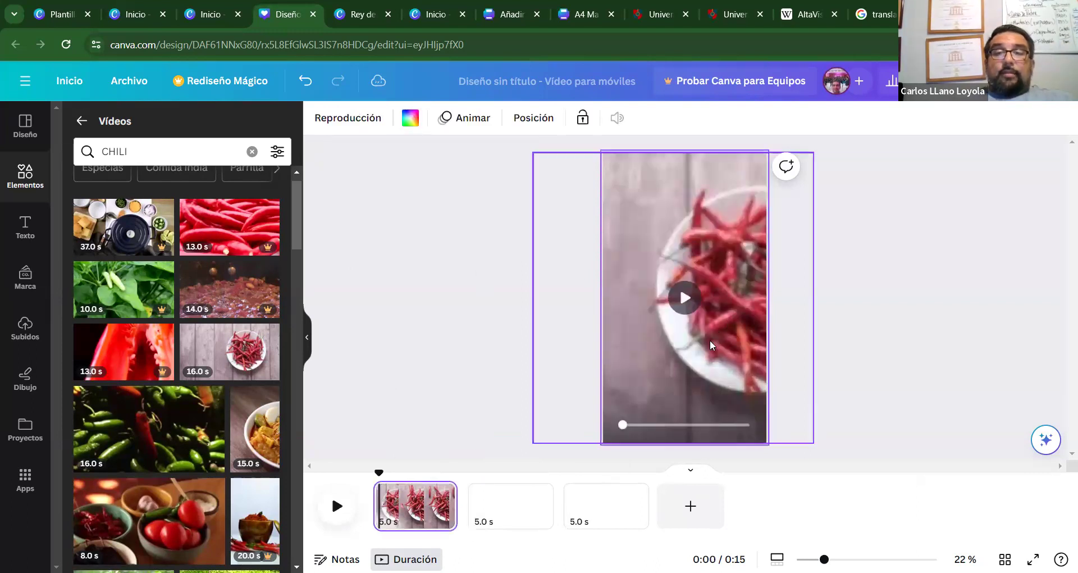
click(562, 214)
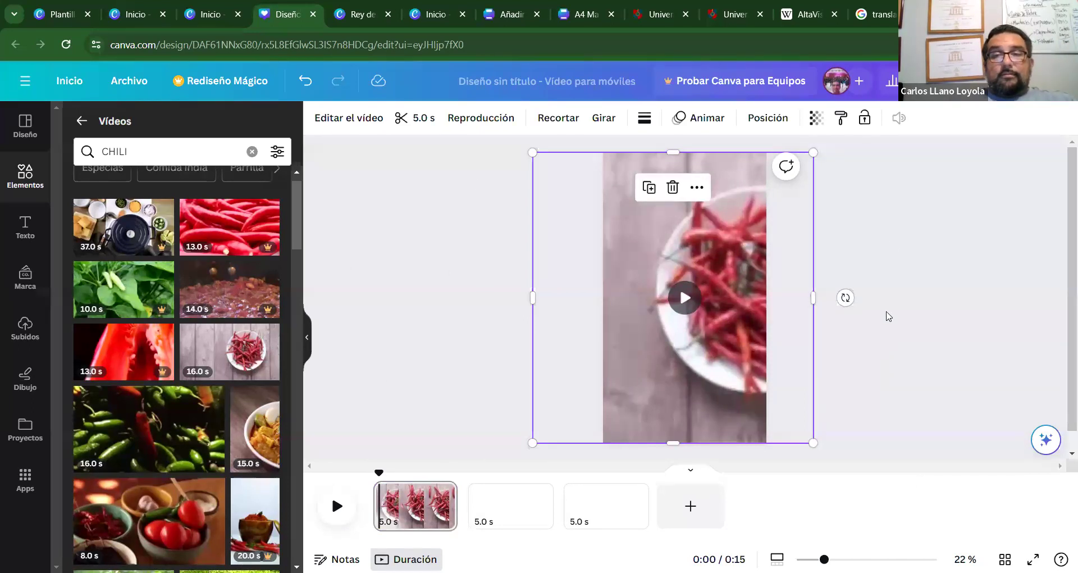
click(355, 17)
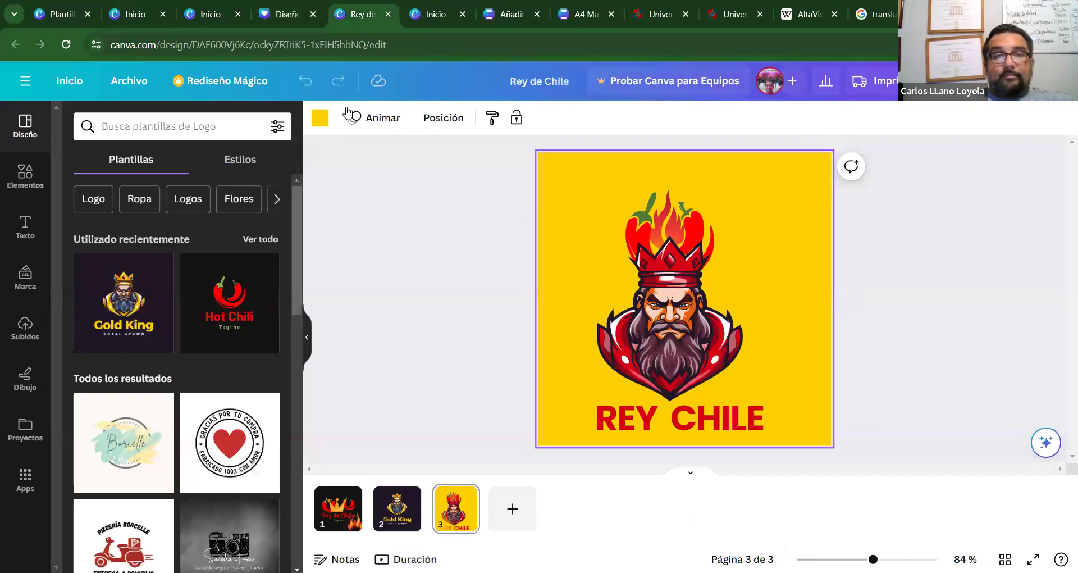
Open the BIENVENIDO AL REINADO DE LOS CHILES presentation from a Canva home tab.
click(286, 16)
click(208, 14)
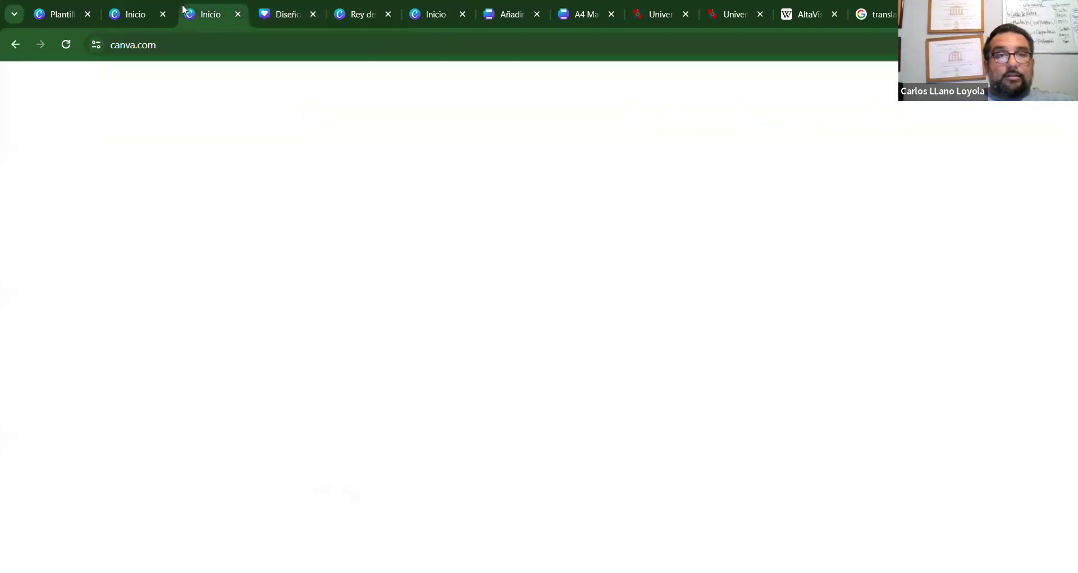
click(287, 13)
click(357, 14)
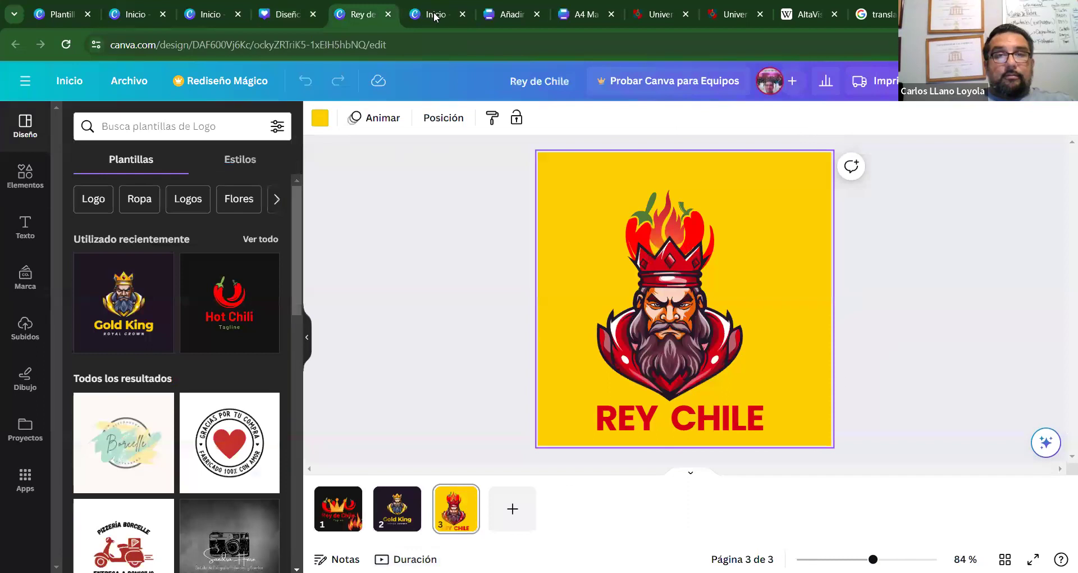
click(435, 15)
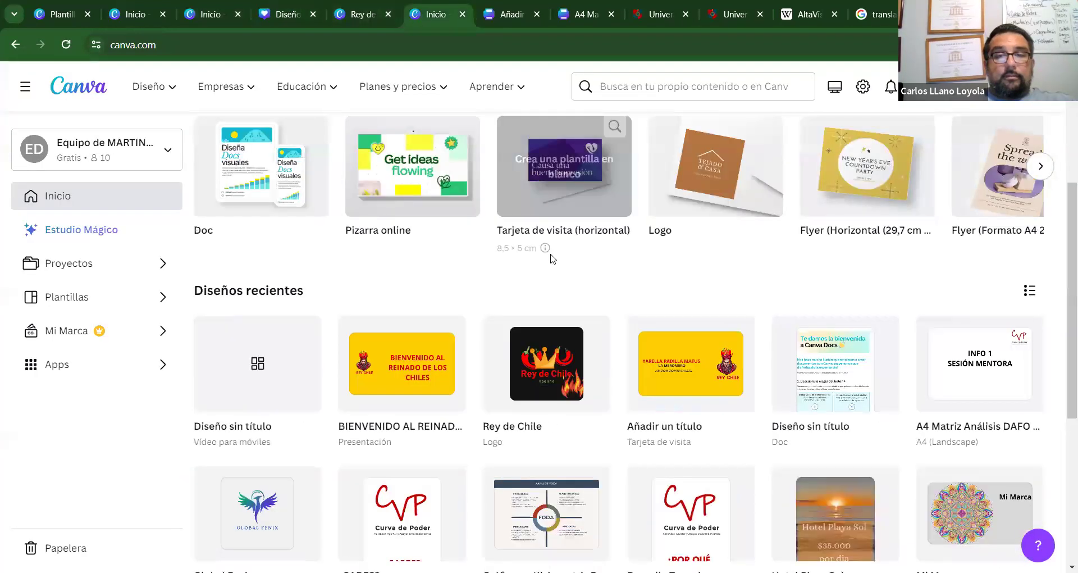
click(398, 380)
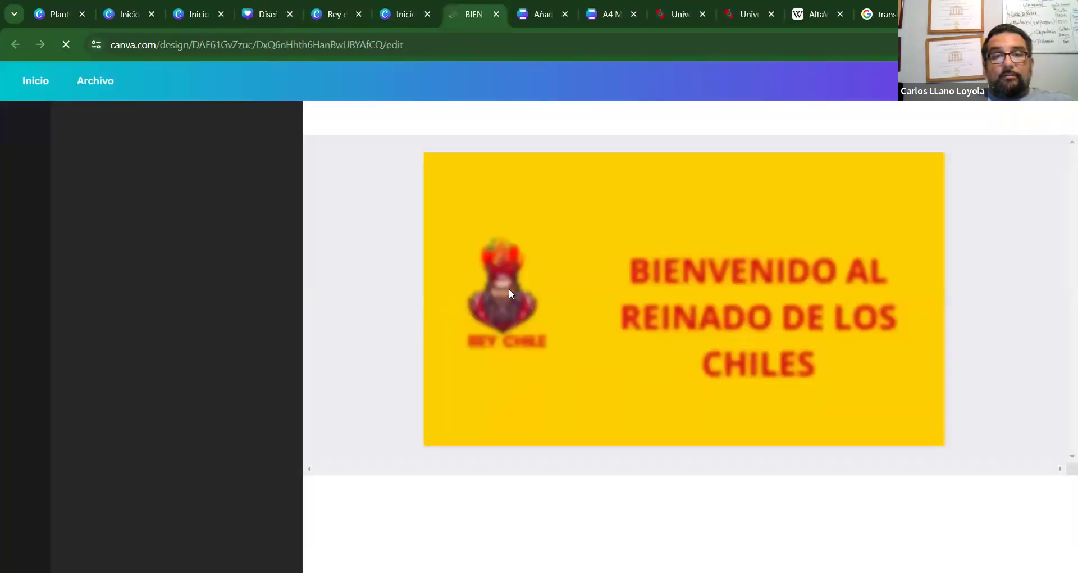
Select the REY CHILE logo group there, then return to the untitled mobile video design.
click(504, 276)
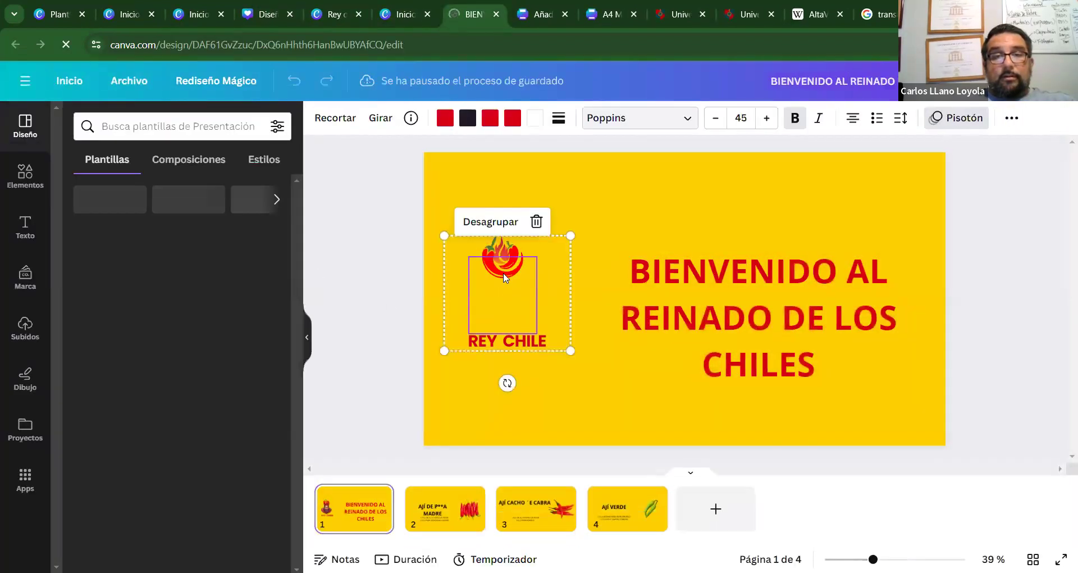
double_click(504, 276)
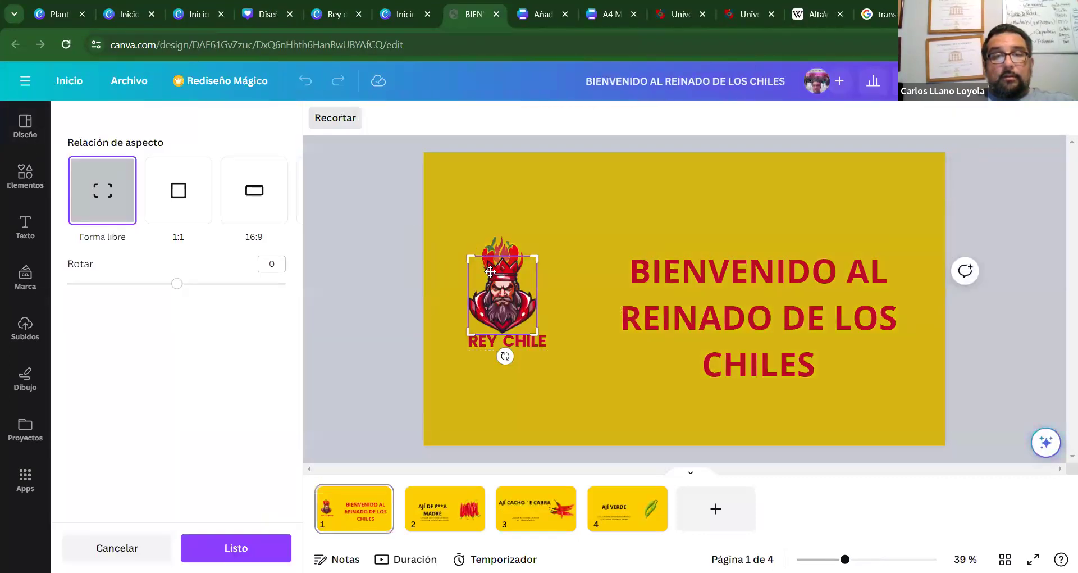
click(348, 465)
click(516, 290)
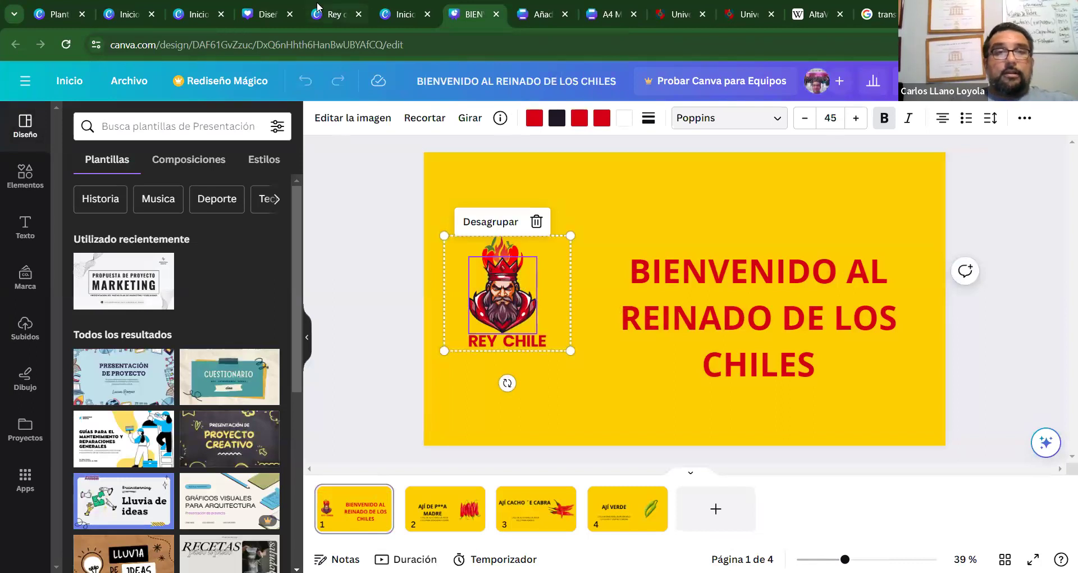
click(261, 12)
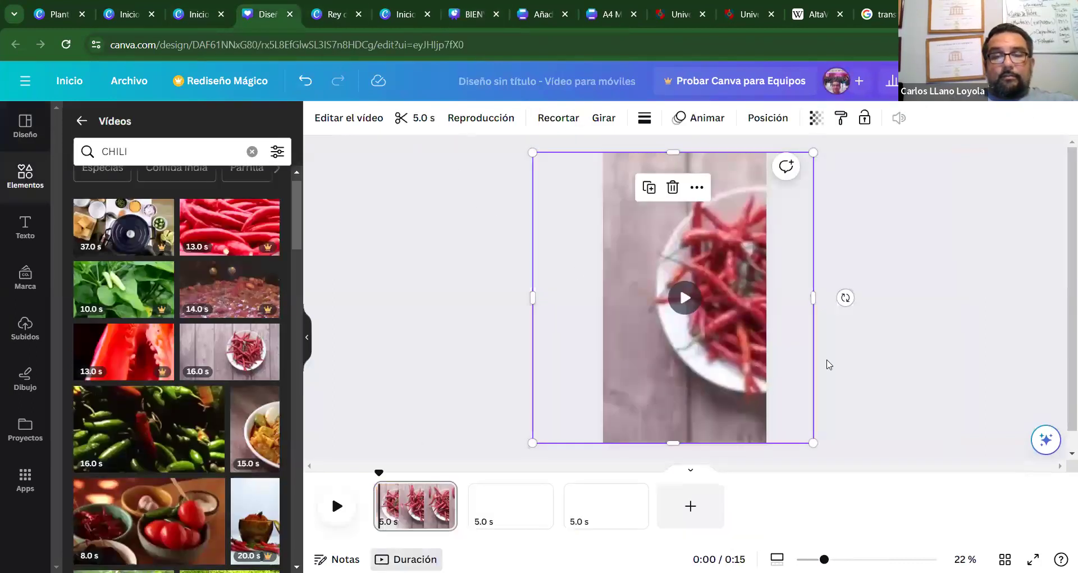
Paste the REY CHILE logo with Ctrl+V and drag it into page 1's top-left corner.
key(ctrl+v)
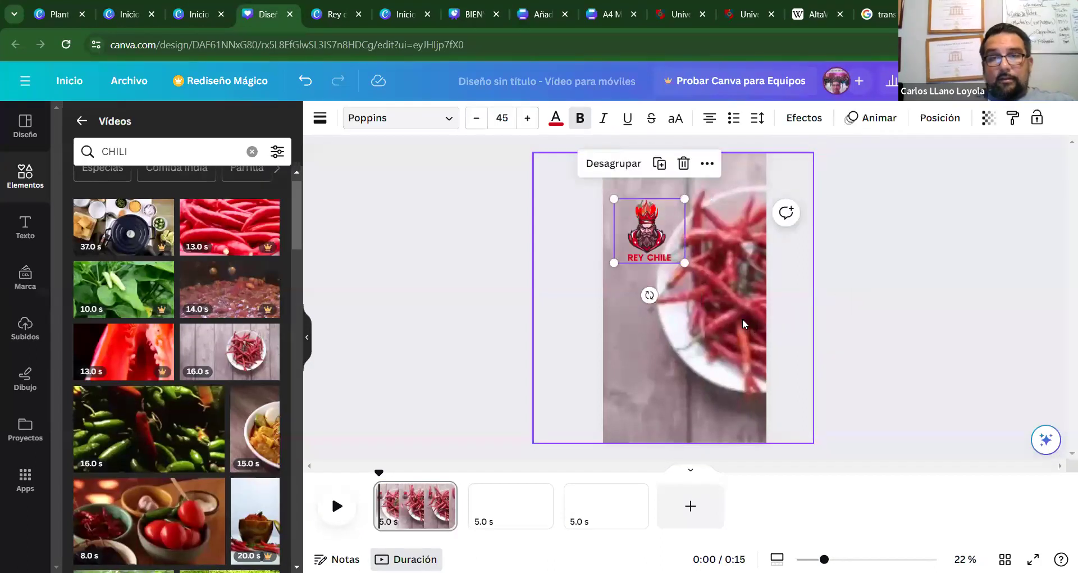
drag(643, 211, 642, 187)
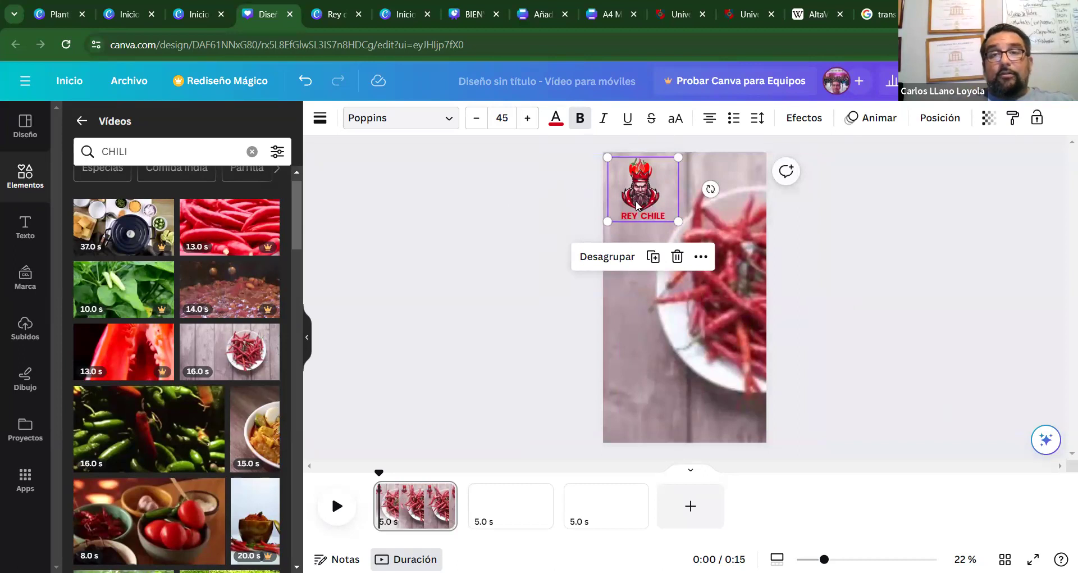
drag(637, 197, 639, 159)
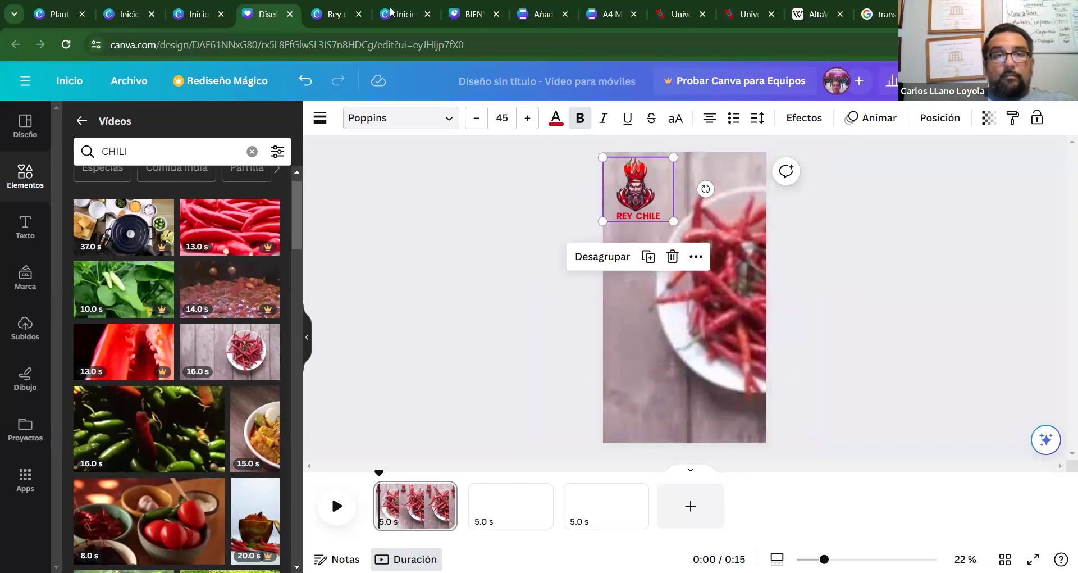
click(354, 7)
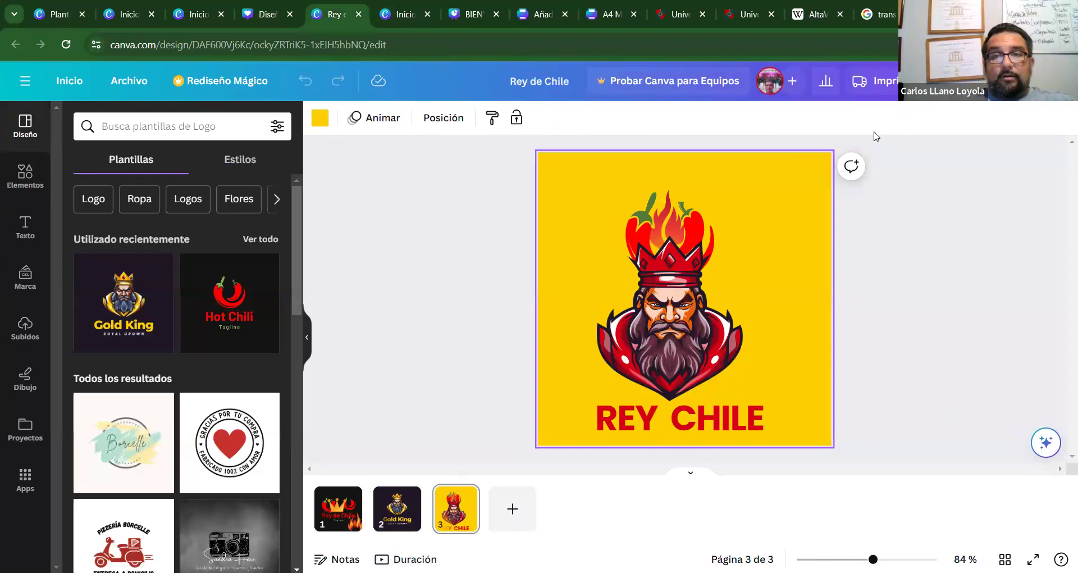
Select the logo group on yellow page 3, enlarge it from its corners and nudge it right.
click(658, 269)
drag(658, 269, 689, 267)
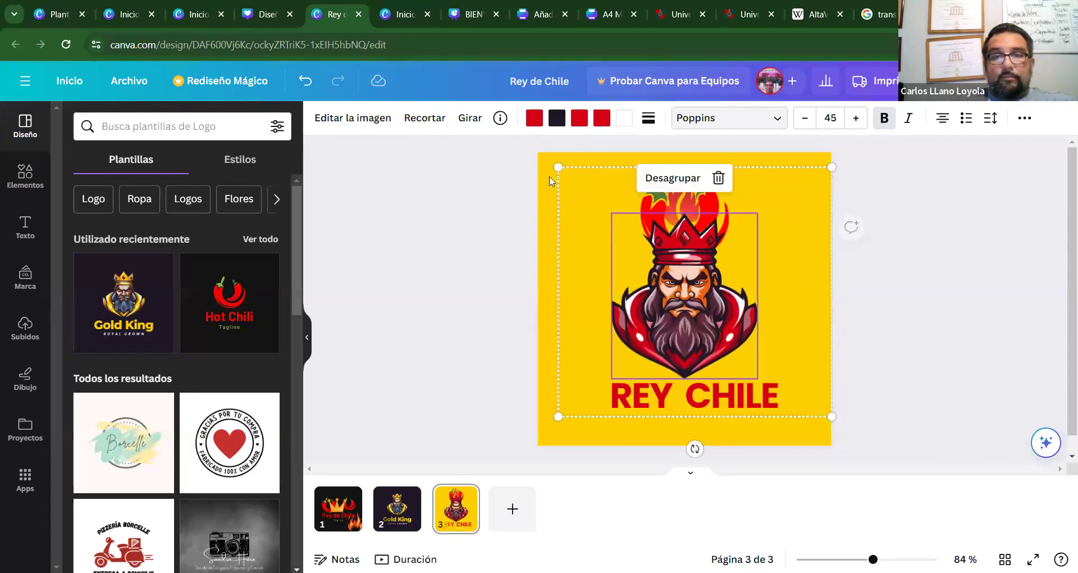
click(513, 155)
drag(513, 155, 922, 462)
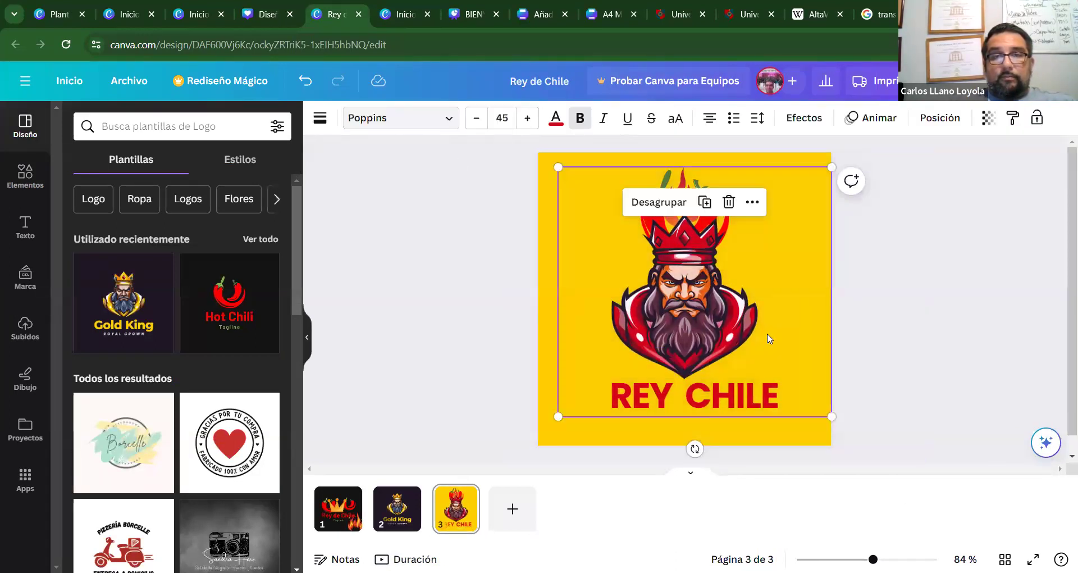
click(648, 163)
click(699, 230)
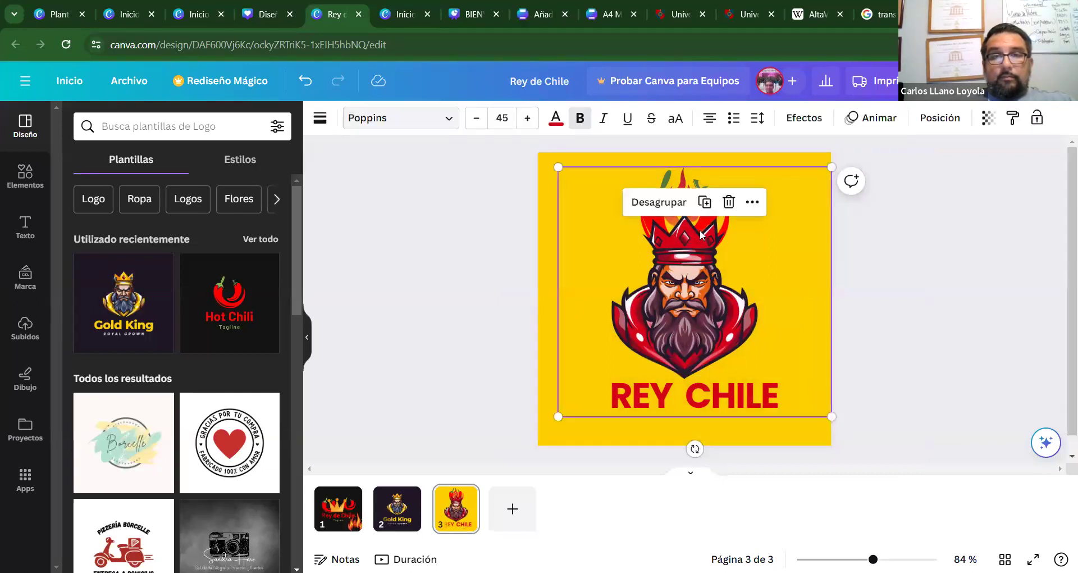
click(633, 160)
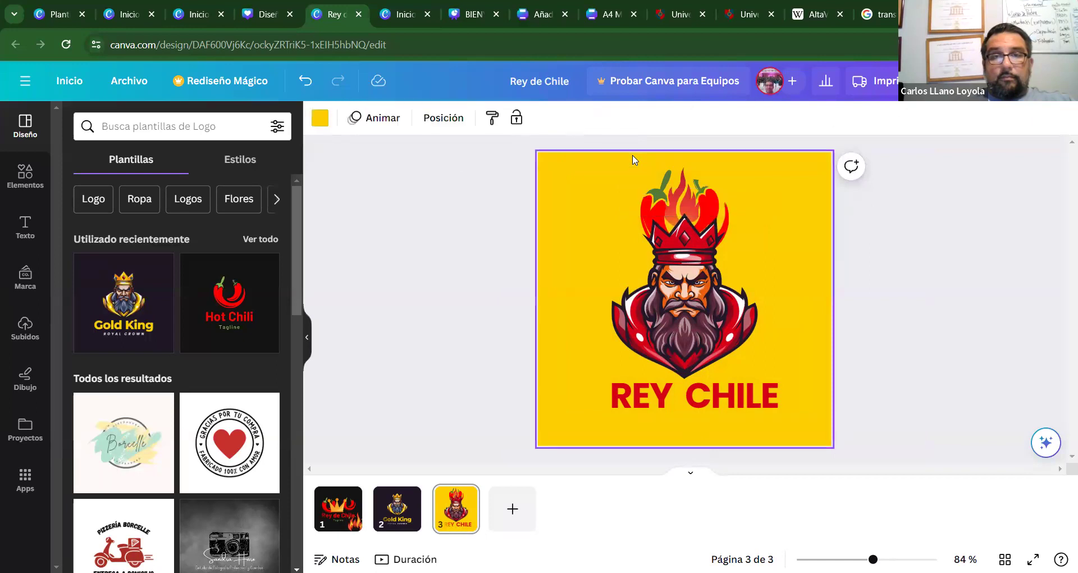
click(657, 229)
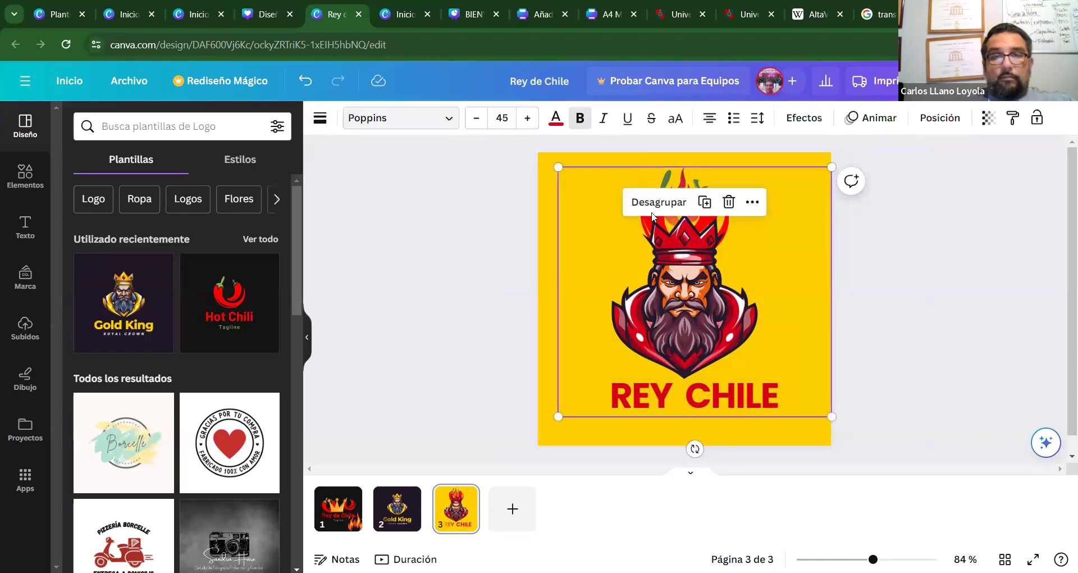
click(631, 160)
click(666, 230)
drag(548, 162, 542, 152)
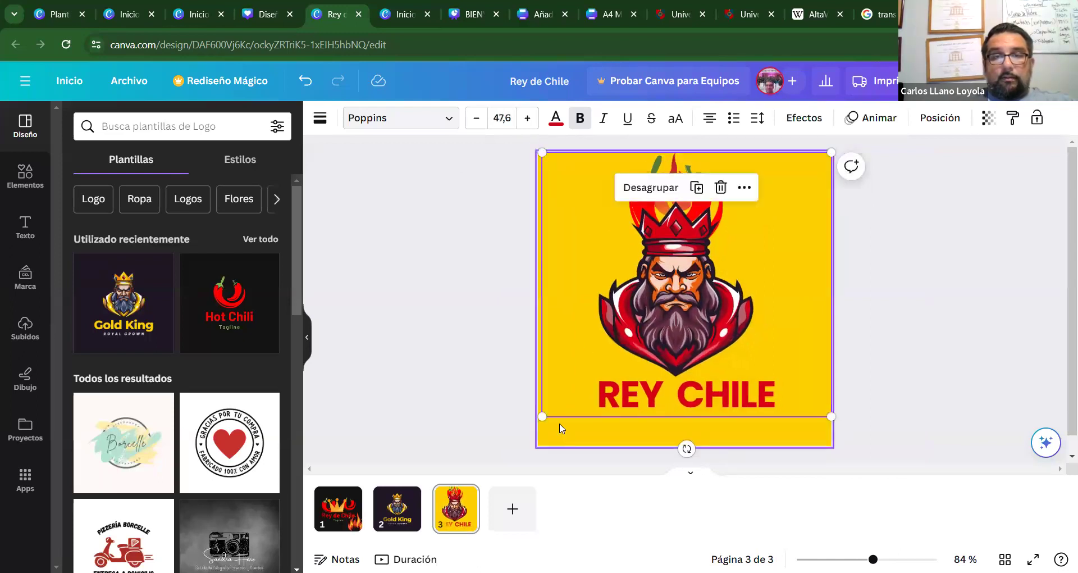
drag(542, 438, 538, 461)
drag(655, 339, 657, 341)
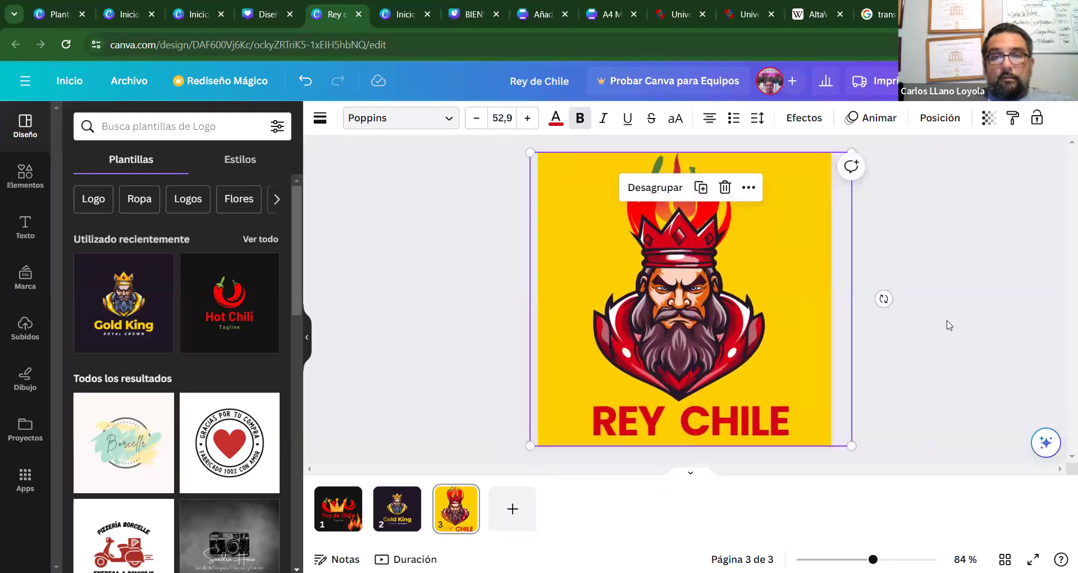
Reselect the whole enlarged logo with Ctrl+A, then go back to the chili video design.
click(932, 191)
drag(902, 148, 393, 482)
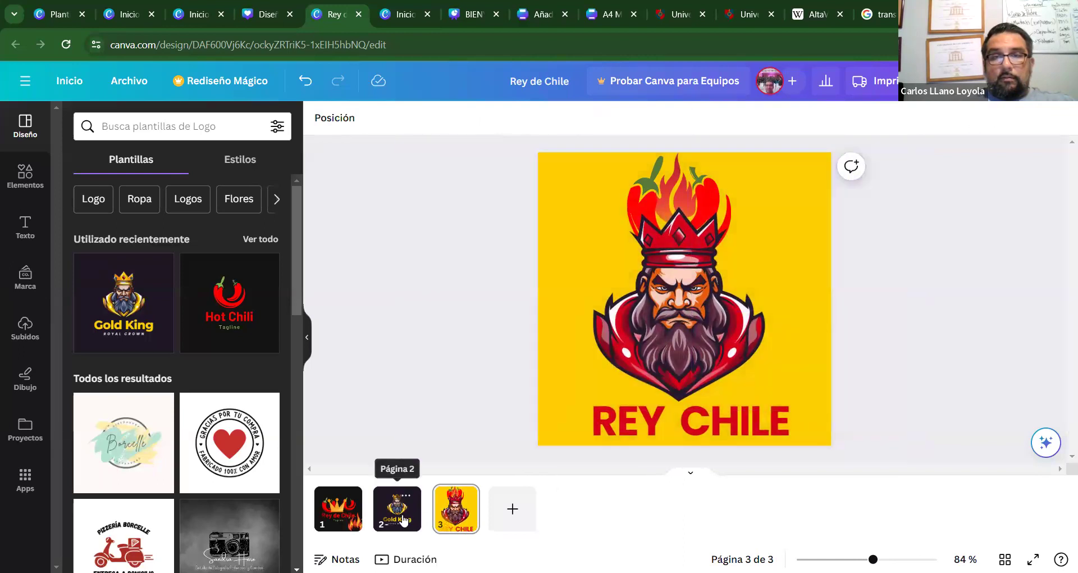
click(586, 215)
click(475, 180)
click(569, 199)
click(447, 180)
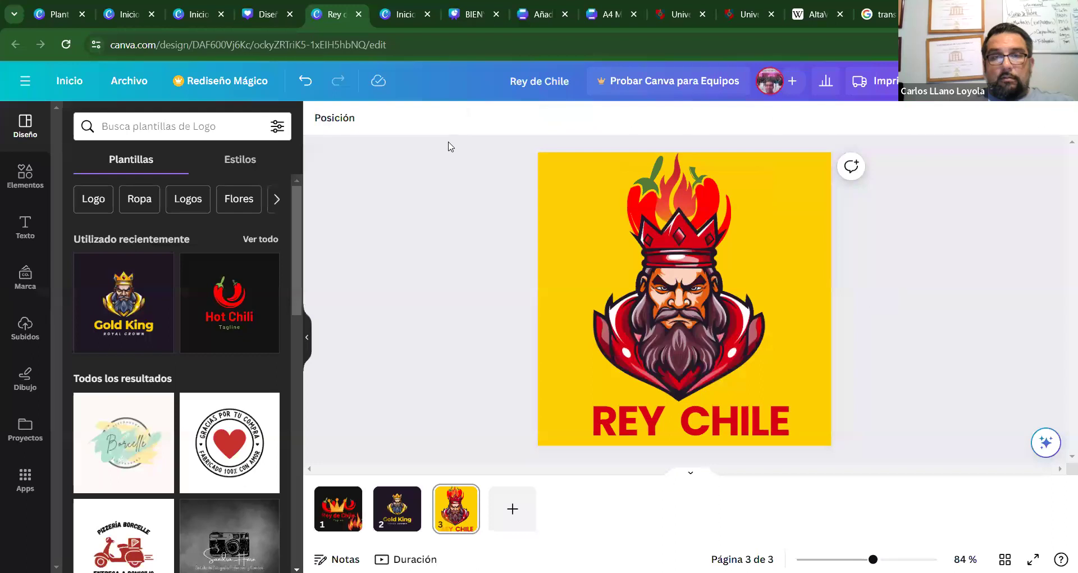
drag(448, 140, 955, 467)
click(771, 342)
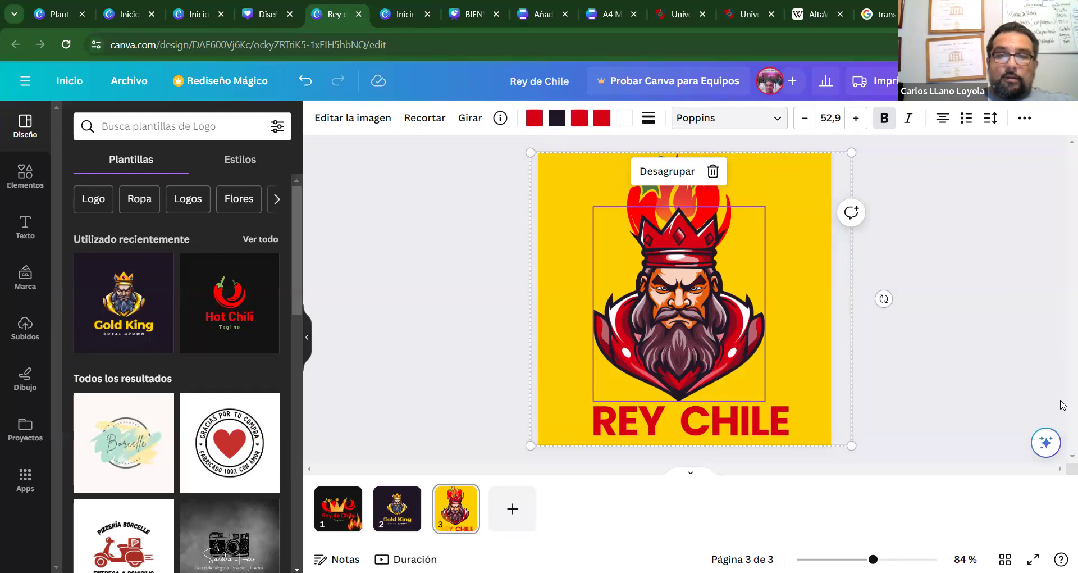
click(894, 350)
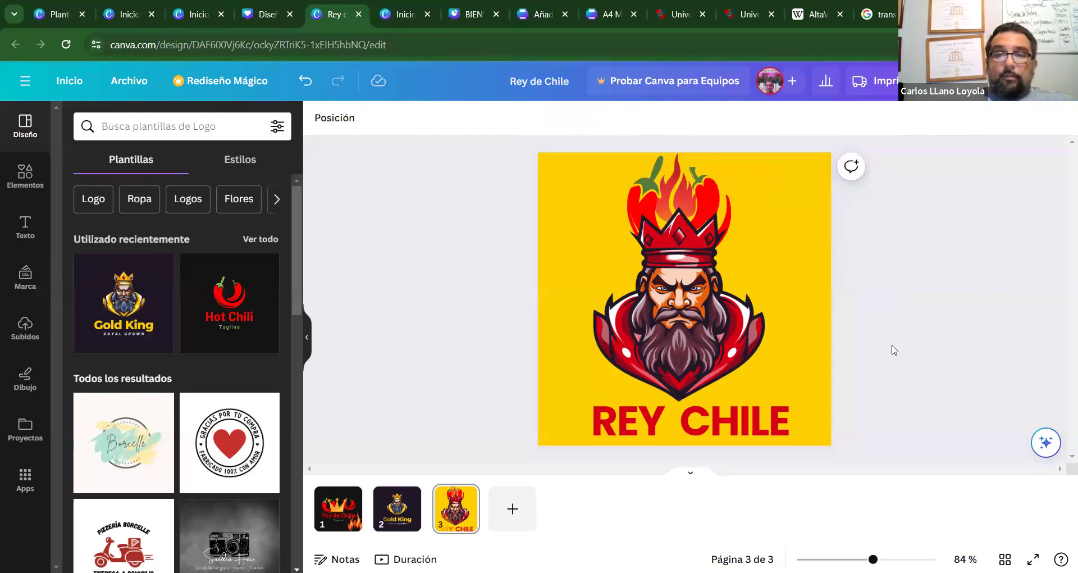
key(ctrl+a)
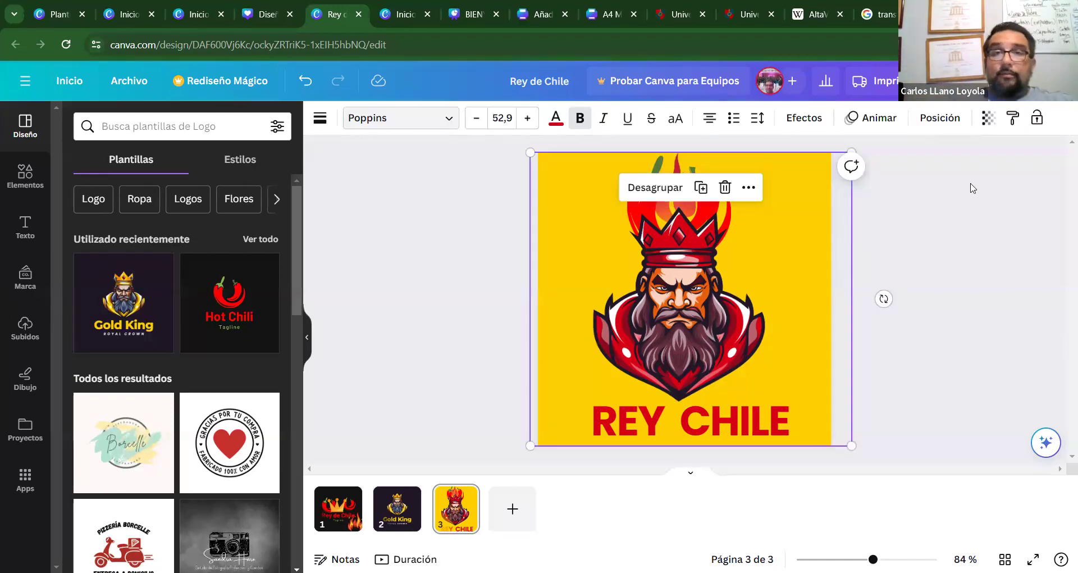
click(260, 5)
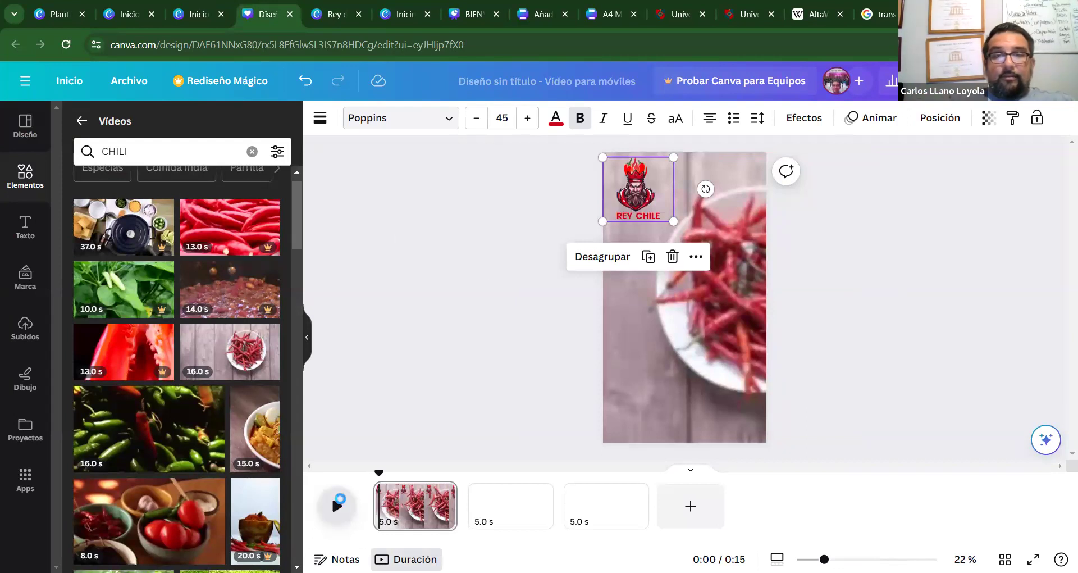
Preview the chili video with its logo, then select the REY CHILE logo on page 1.
click(337, 507)
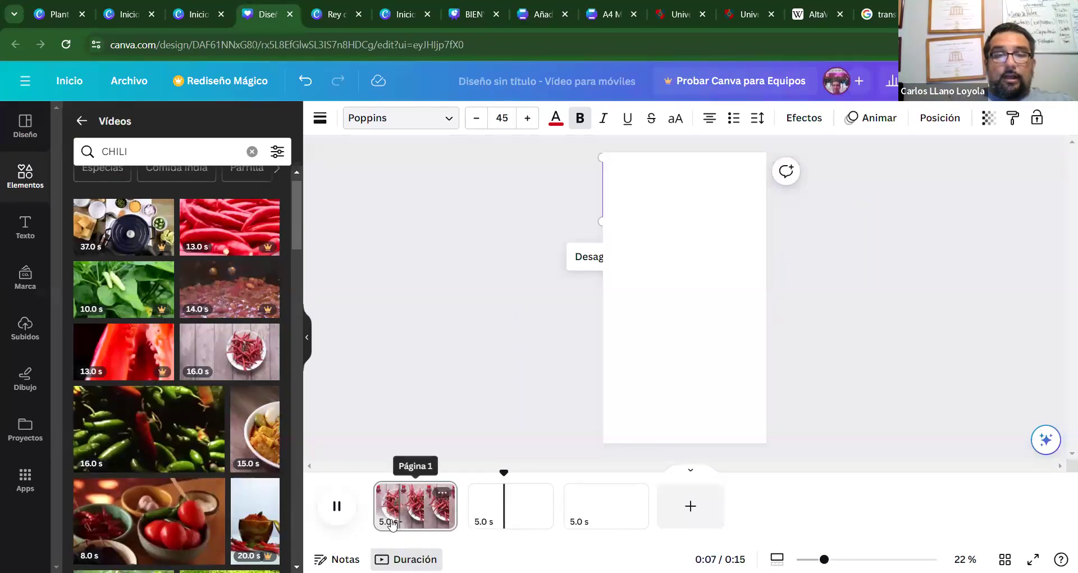
click(640, 191)
click(643, 188)
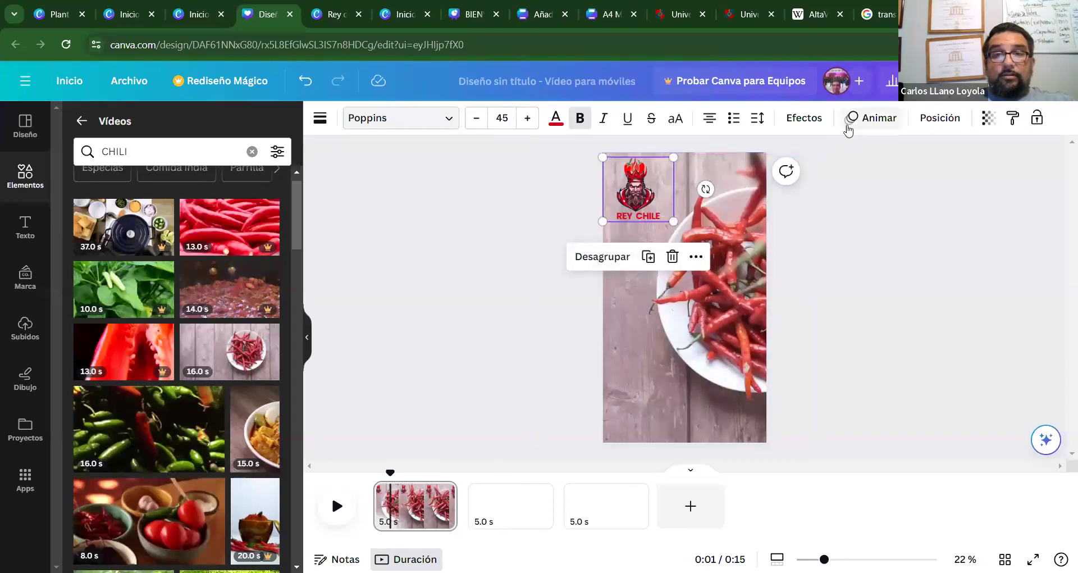
Browse the Animar and Efectos panel options for the logo.
click(879, 119)
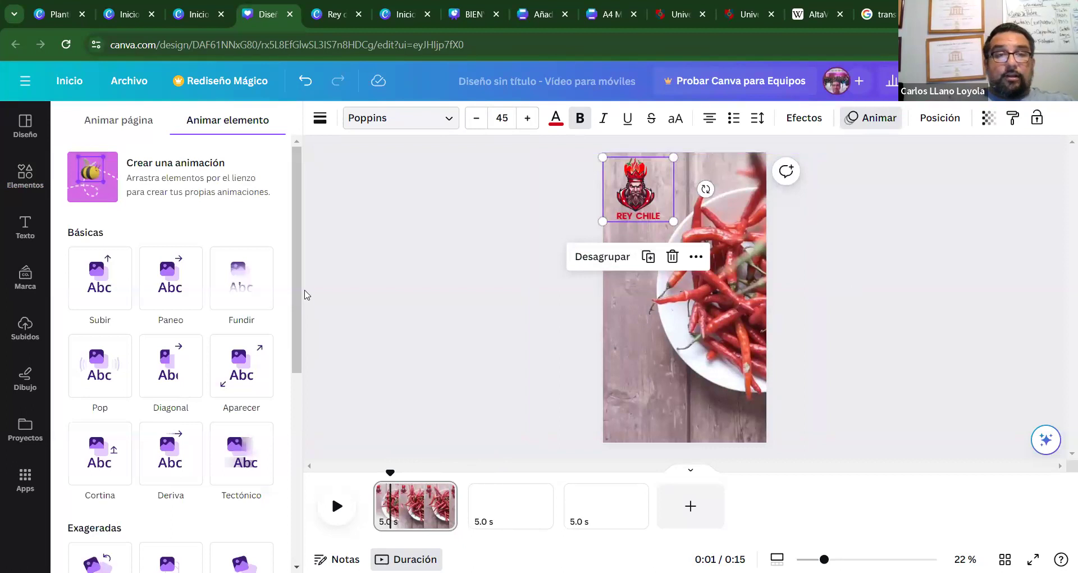
drag(299, 291, 282, 515)
scroll(279, 508, up, 7)
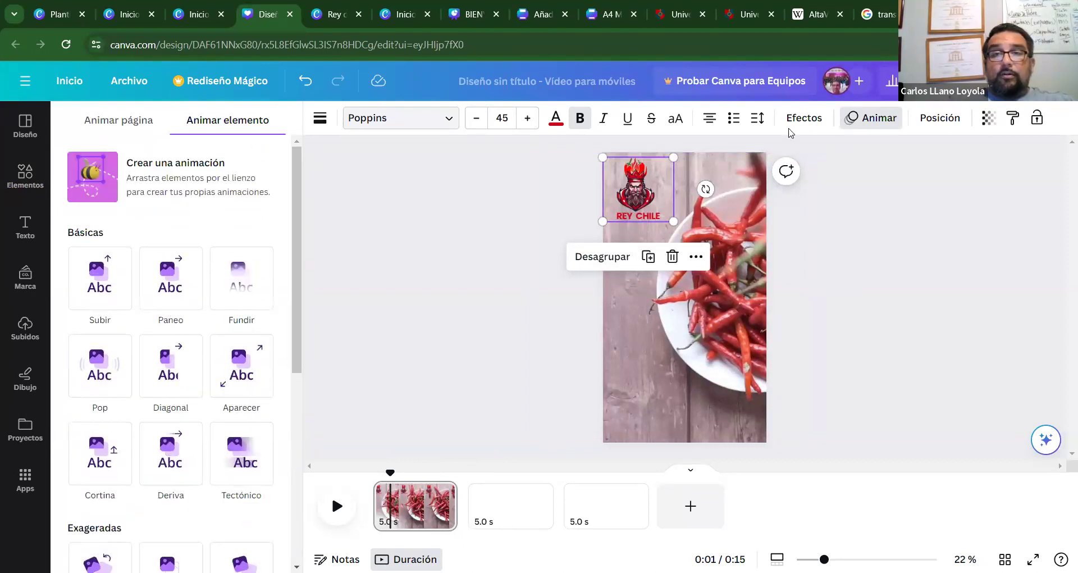
click(804, 118)
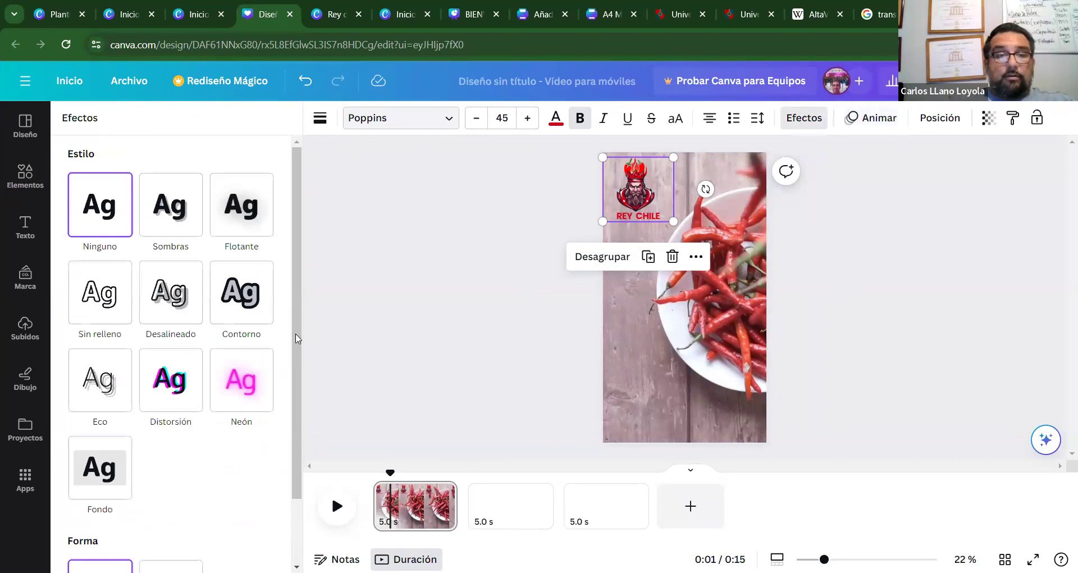
scroll(279, 436, down, 2)
scroll(279, 433, up, 2)
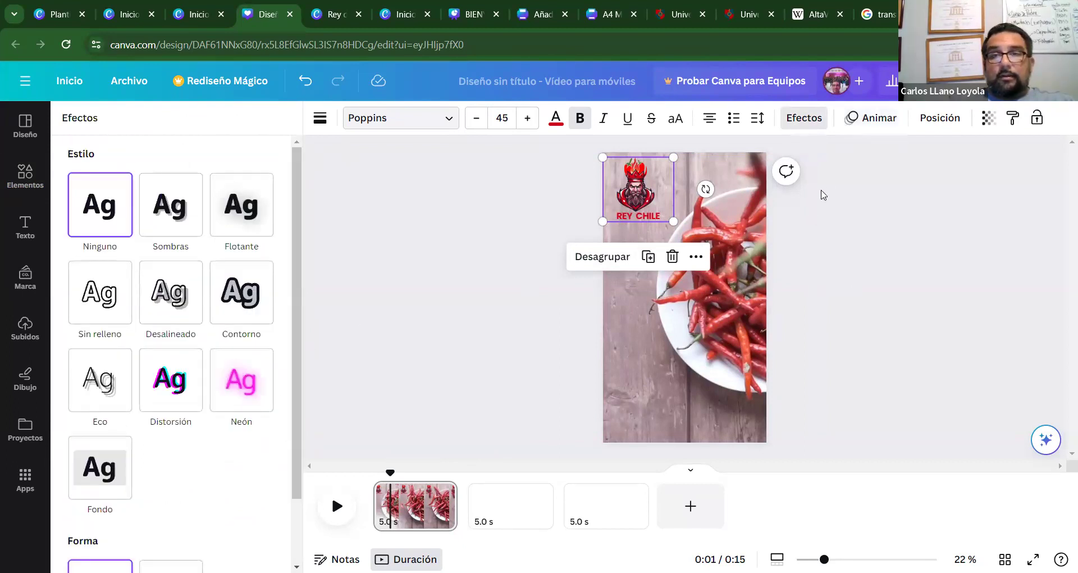
click(879, 120)
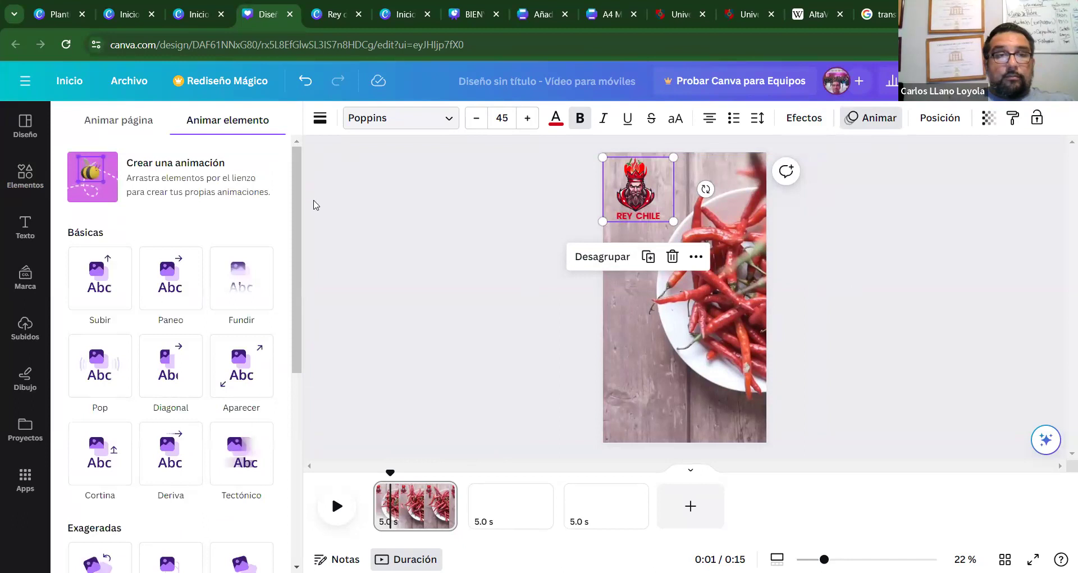
scroll(281, 416, down, 5)
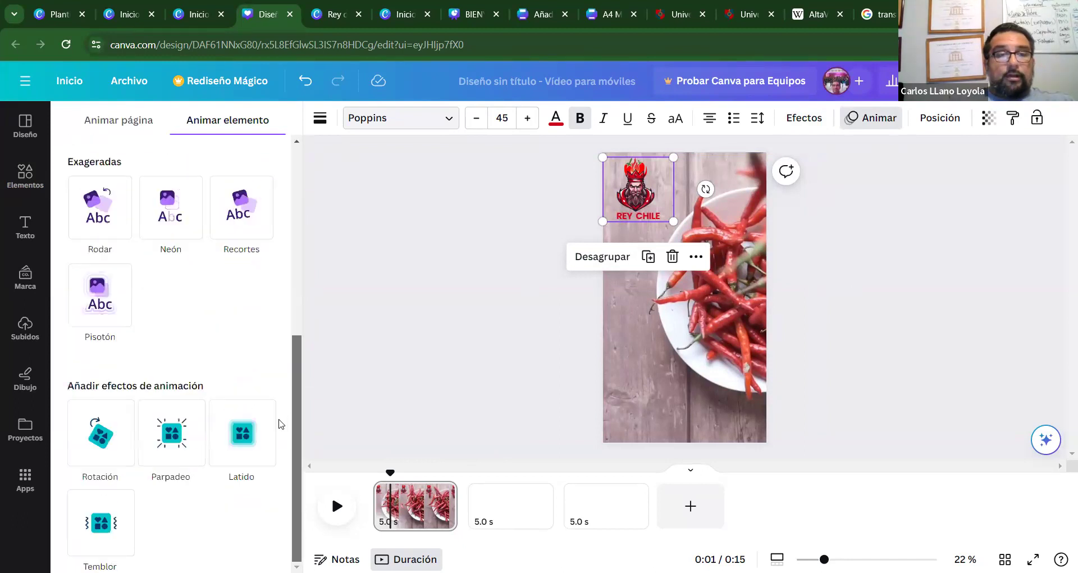
scroll(283, 449, up, 5)
Return to the CHILI video results and move the playhead to the blank page 2.
click(476, 253)
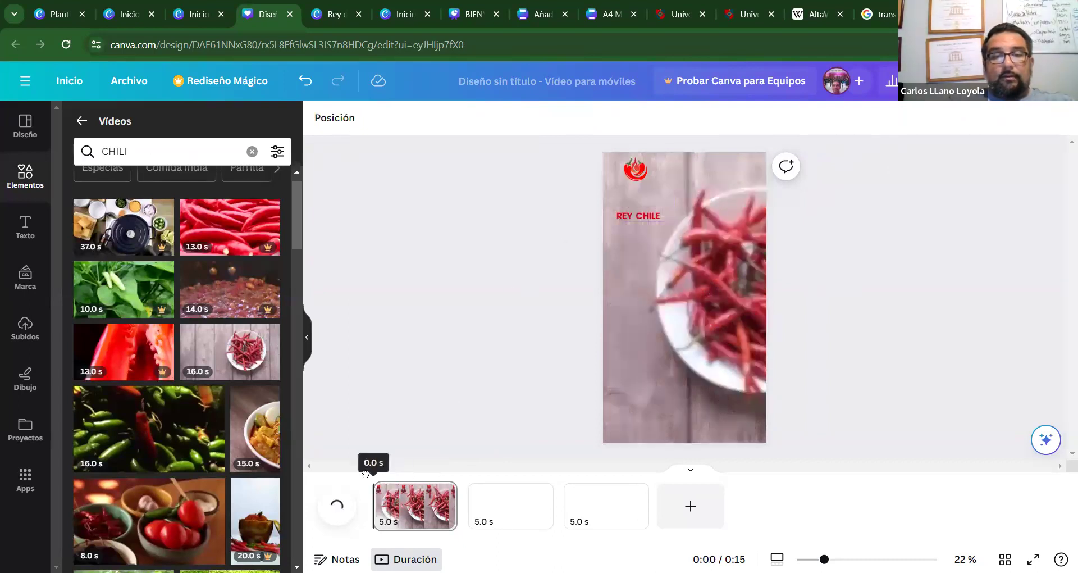
click(508, 508)
mouse_move(470, 512)
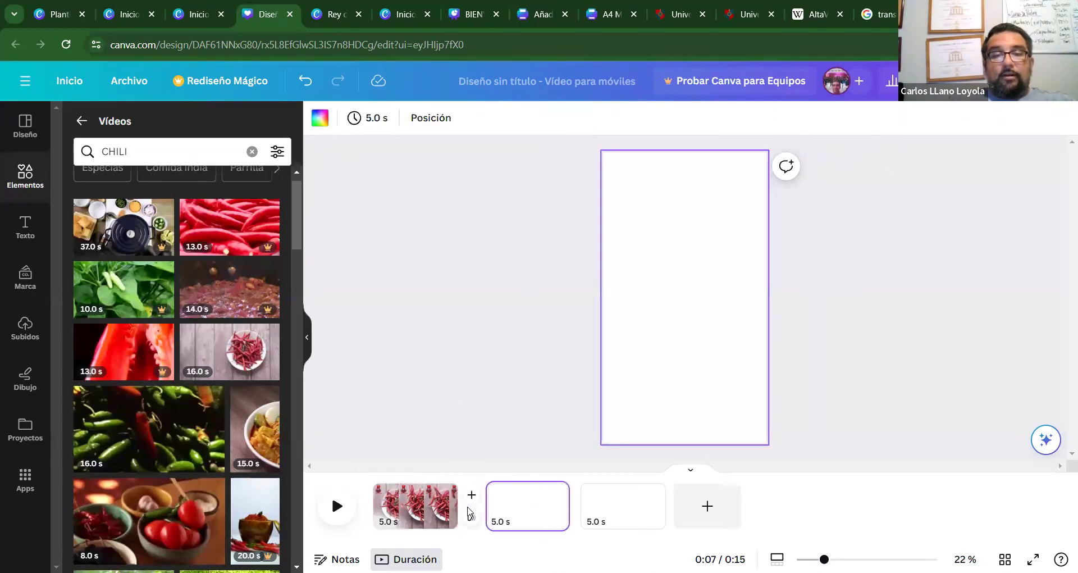
click(505, 495)
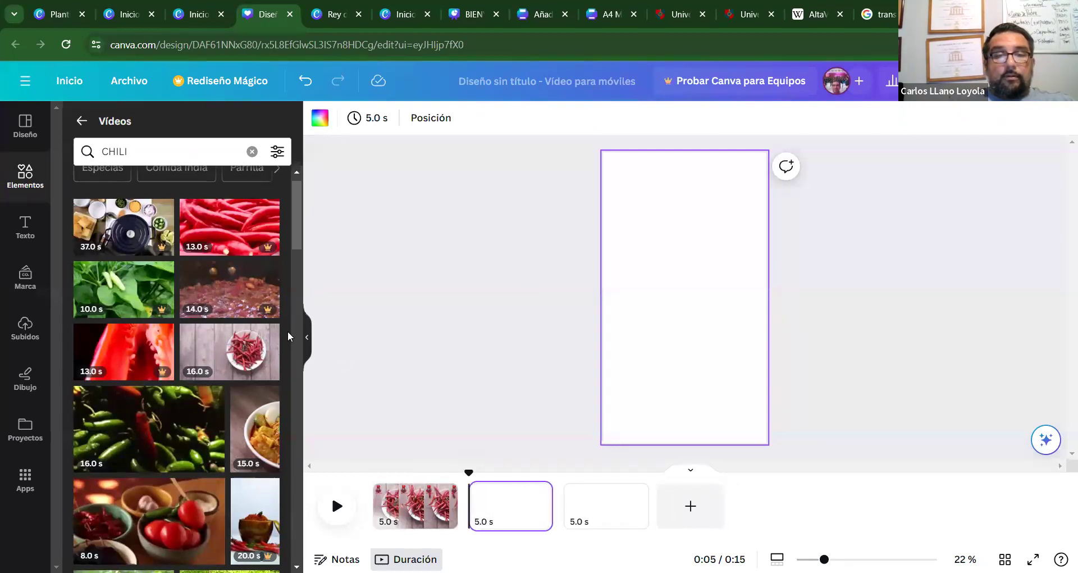
drag(293, 227, 298, 270)
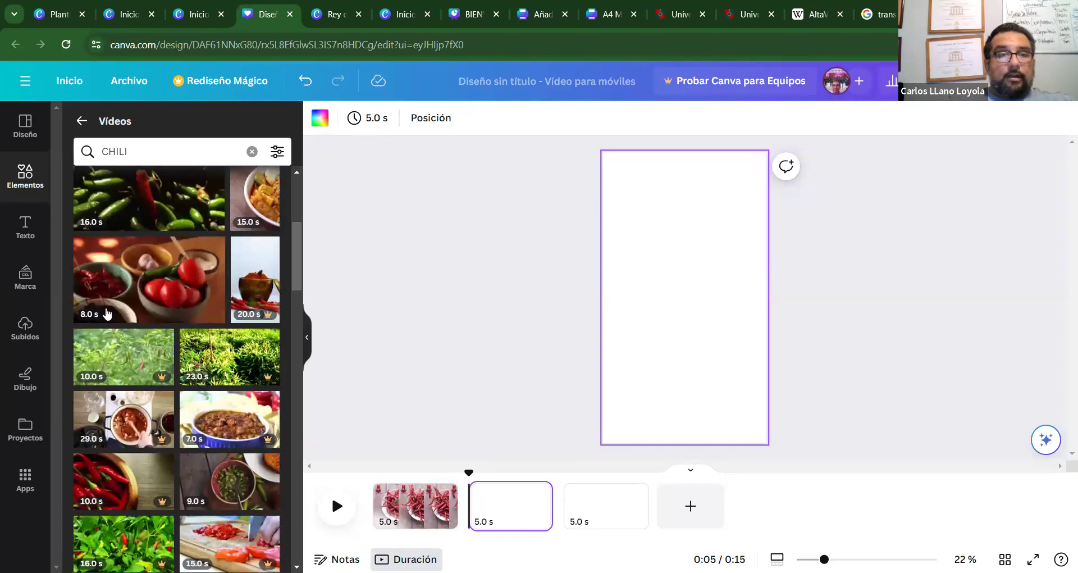
Add the 8.0 s dried-chili bowl clip to page 2 and enlarge it.
mouse_move(110, 305)
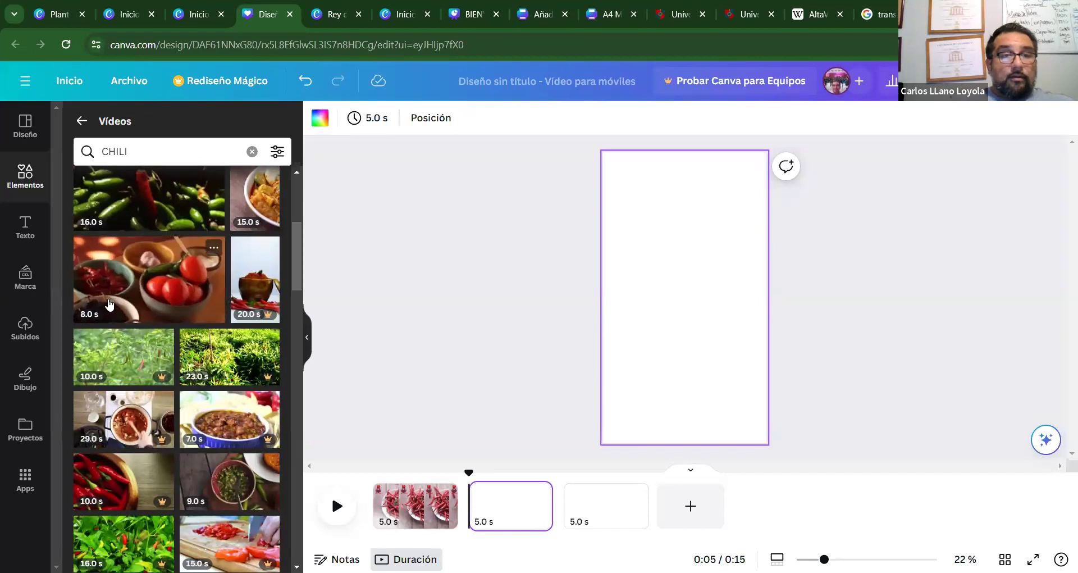
click(117, 299)
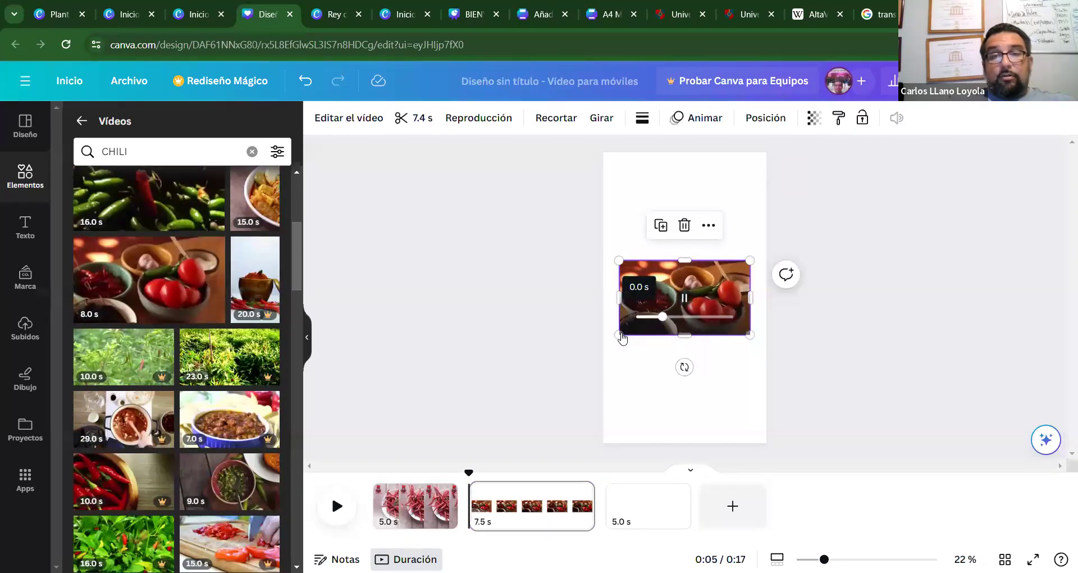
drag(613, 333, 435, 439)
drag(750, 260, 919, 128)
Crop, resize and align the bowl clip so it covers page 2 edge to edge.
drag(872, 201, 847, 196)
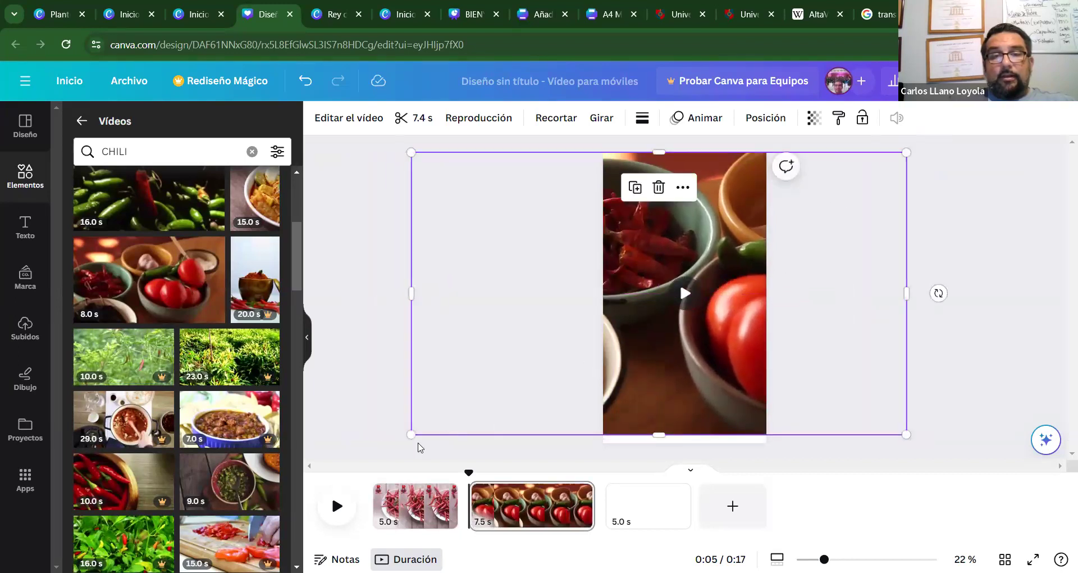
drag(412, 436, 603, 326)
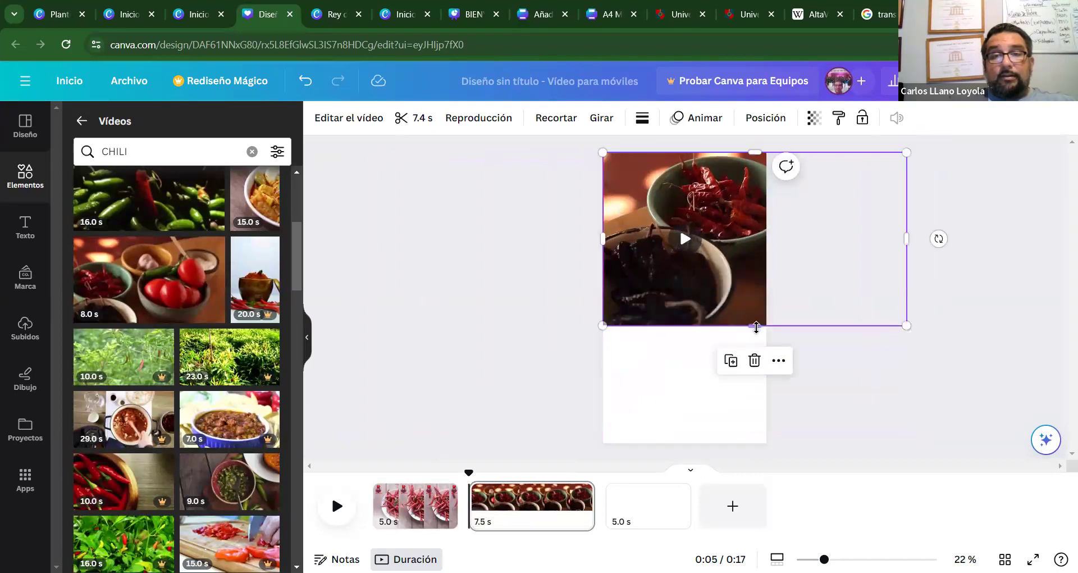
drag(755, 328, 748, 453)
drag(715, 340, 718, 340)
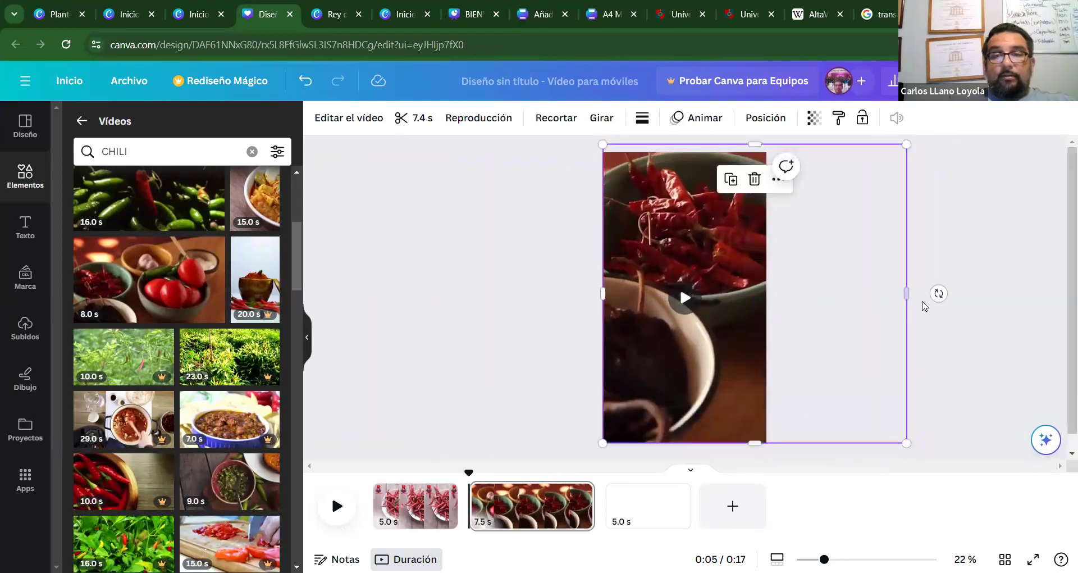
drag(905, 295, 789, 319)
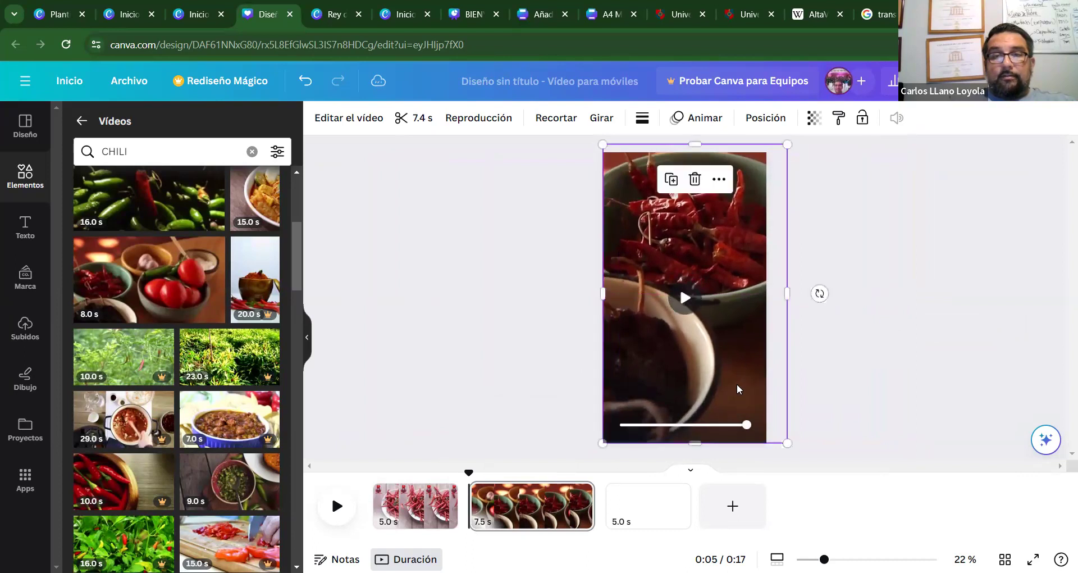
drag(702, 140, 701, 152)
drag(788, 440, 787, 443)
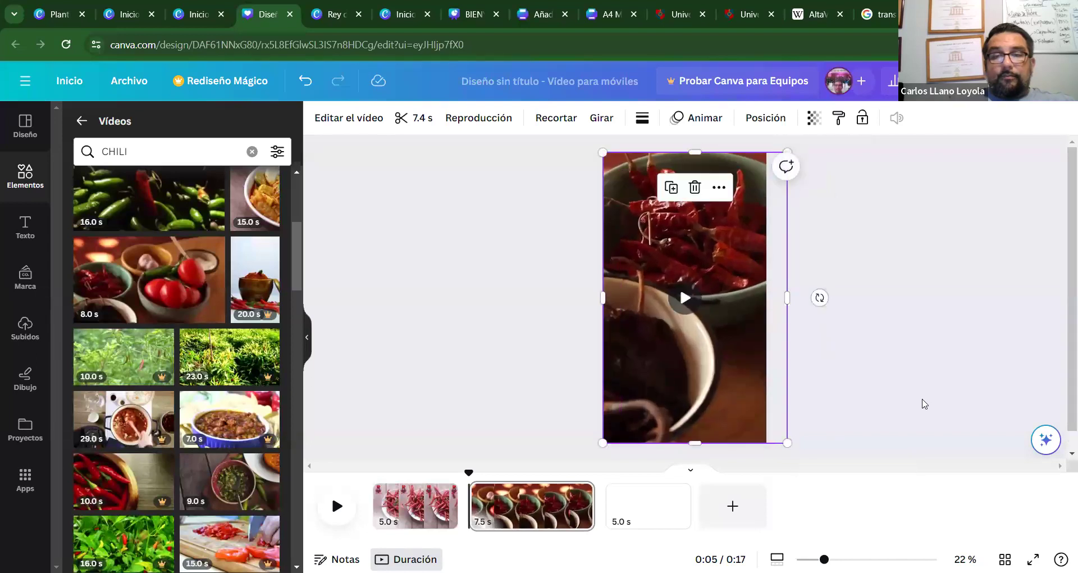
Preview the video from page 1.
click(924, 403)
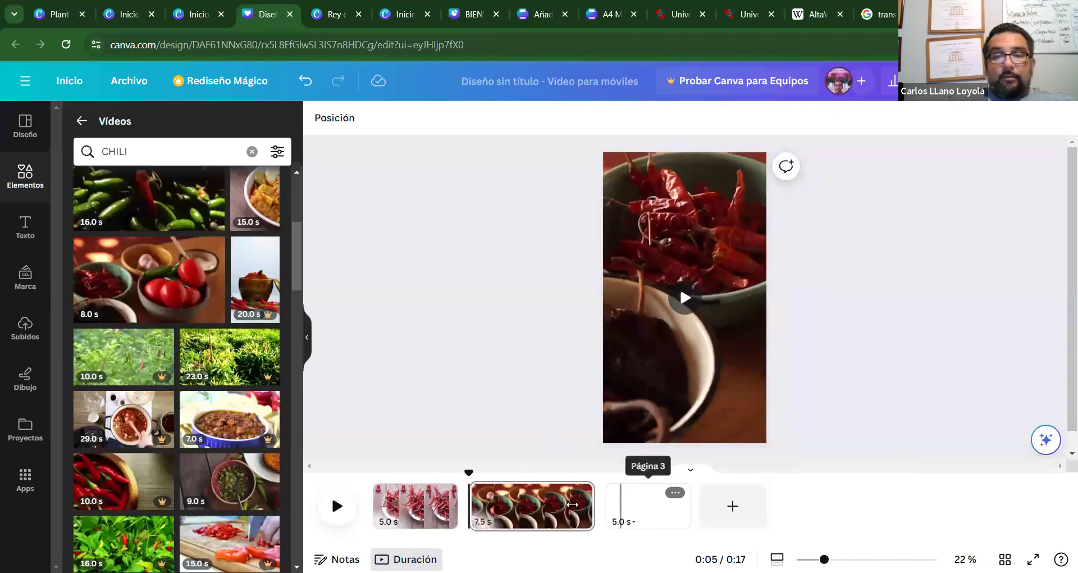
click(387, 502)
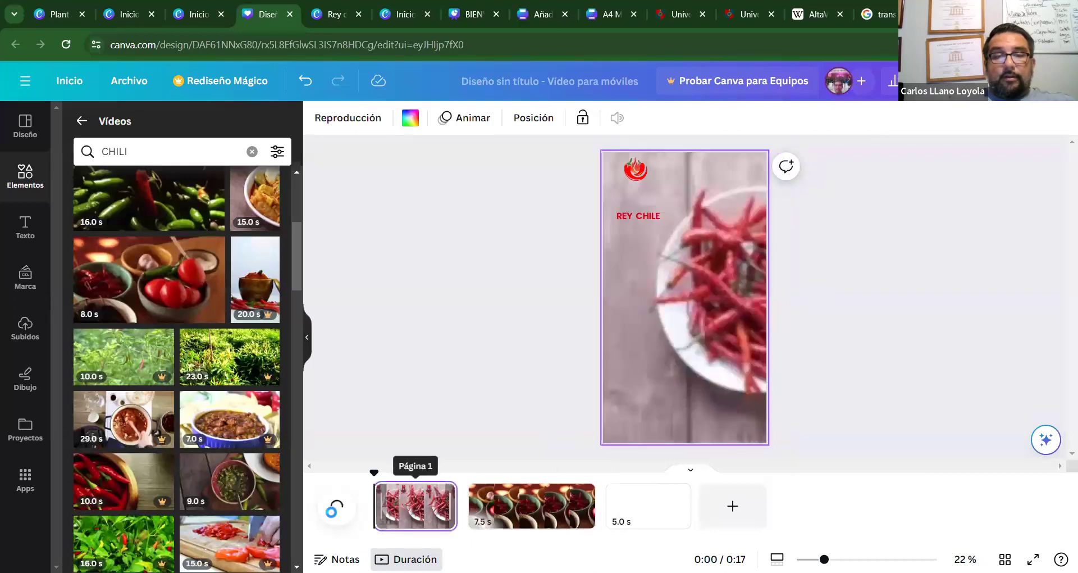
click(336, 507)
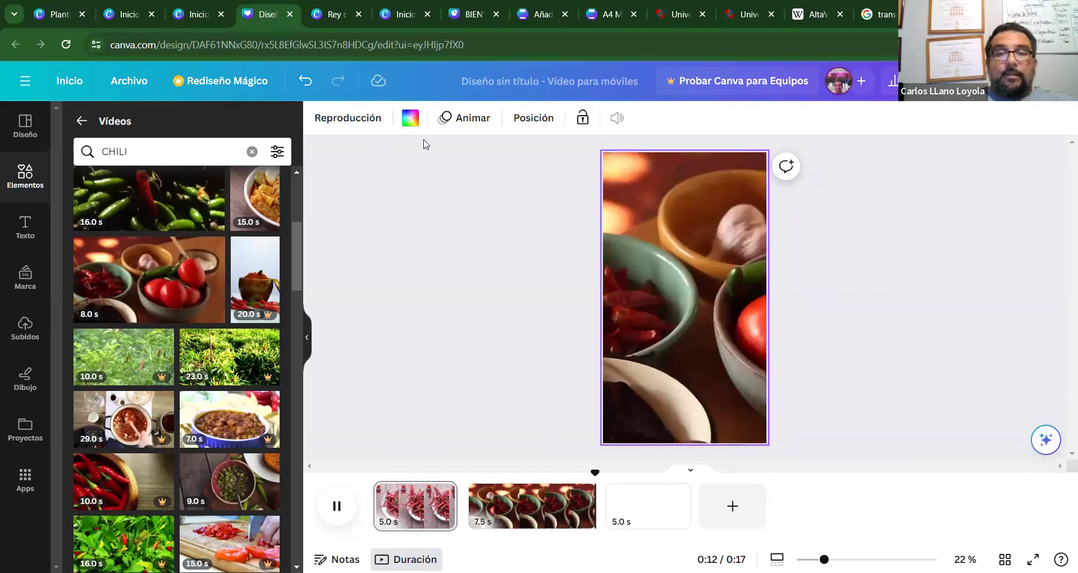
Delete the chili-bowl clip from page 2.
click(509, 513)
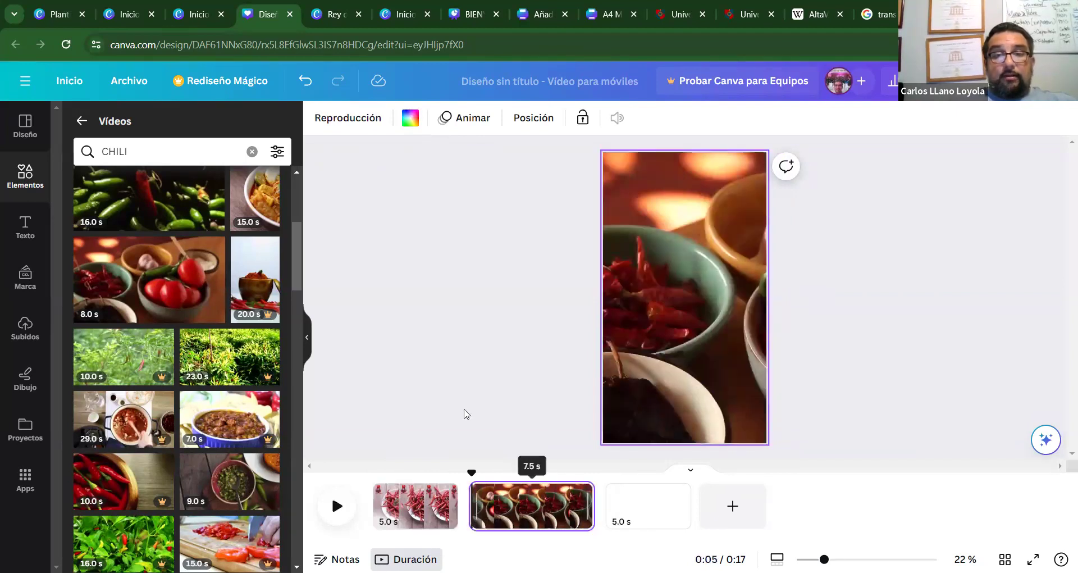
drag(296, 272, 293, 375)
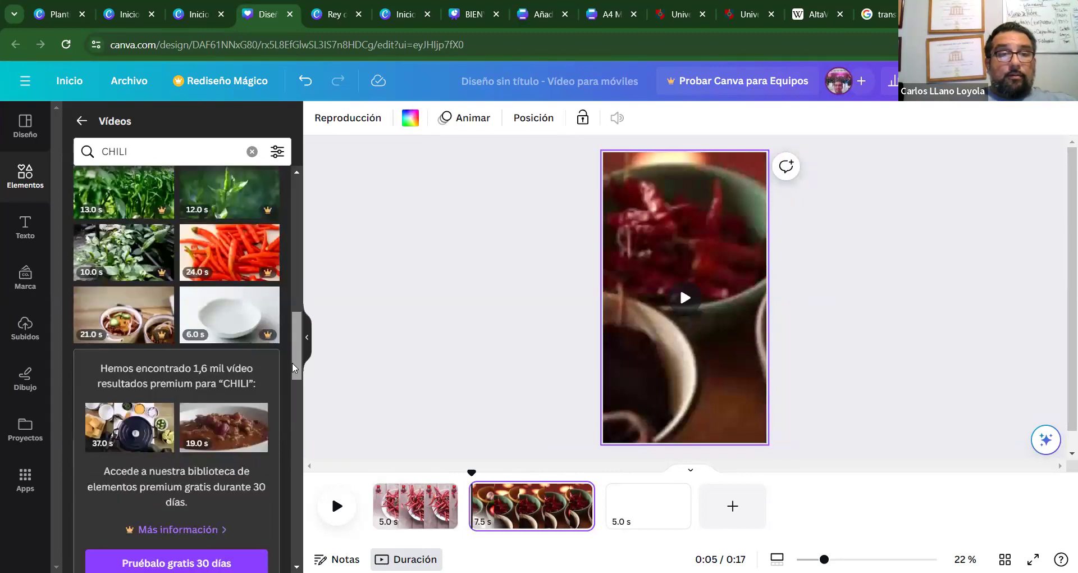
click(671, 339)
key(Delete)
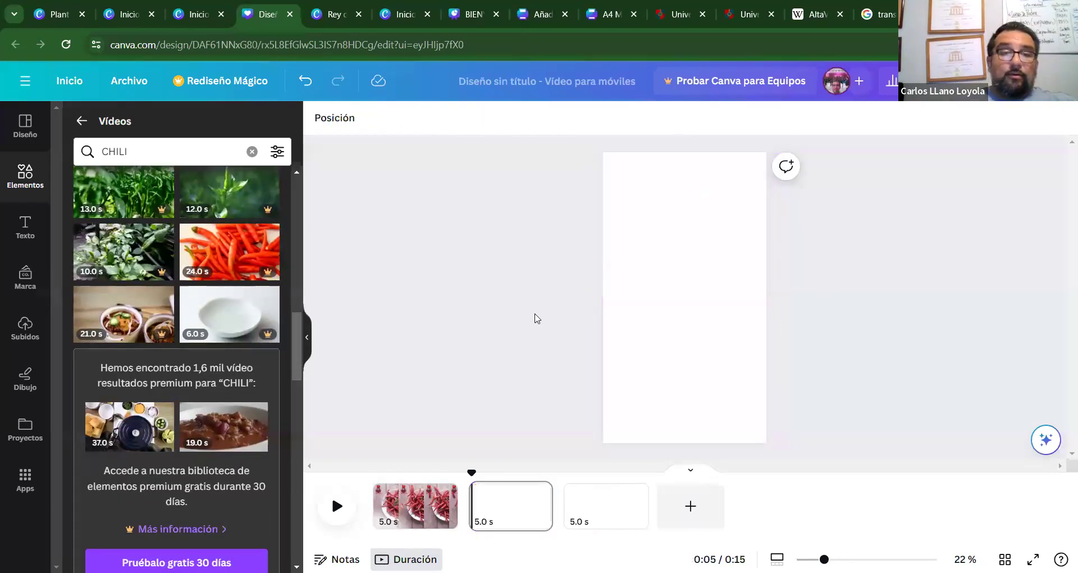
Add the 7.0 s chili-cutting video to page 2 and resize it to fill the page.
drag(297, 332, 293, 390)
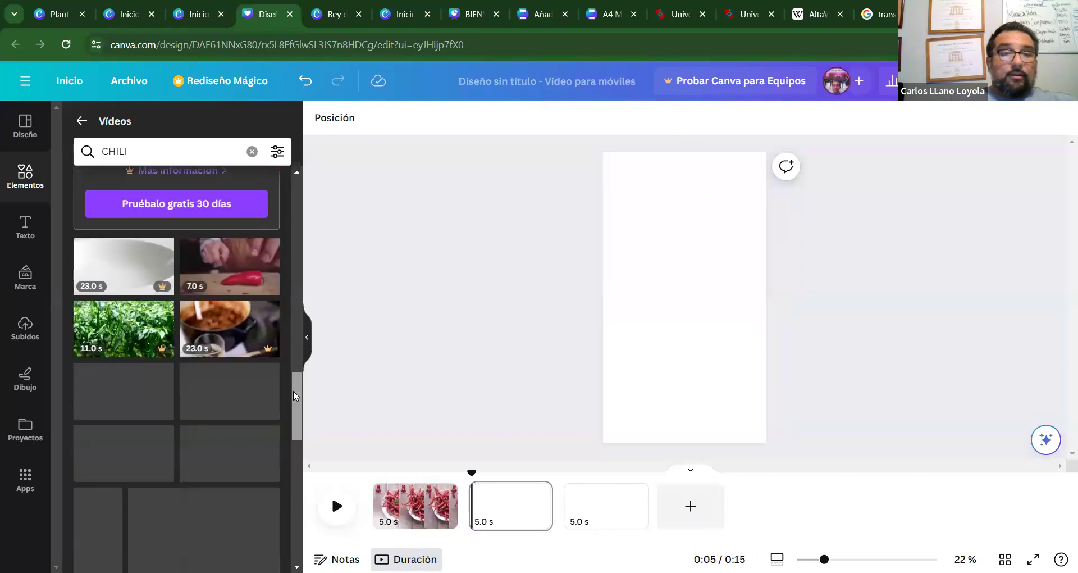
click(233, 269)
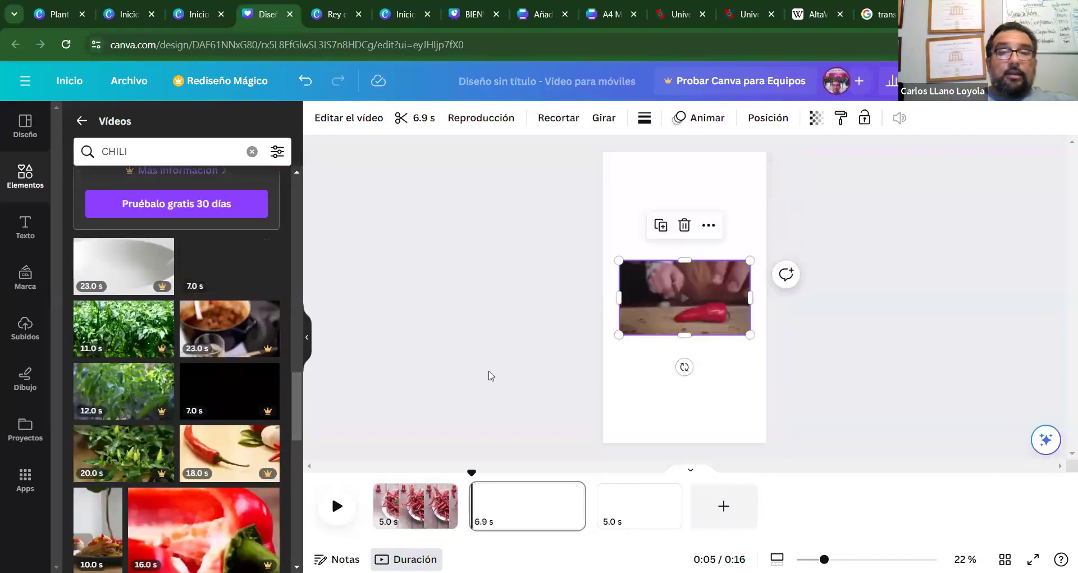
drag(619, 334, 488, 452)
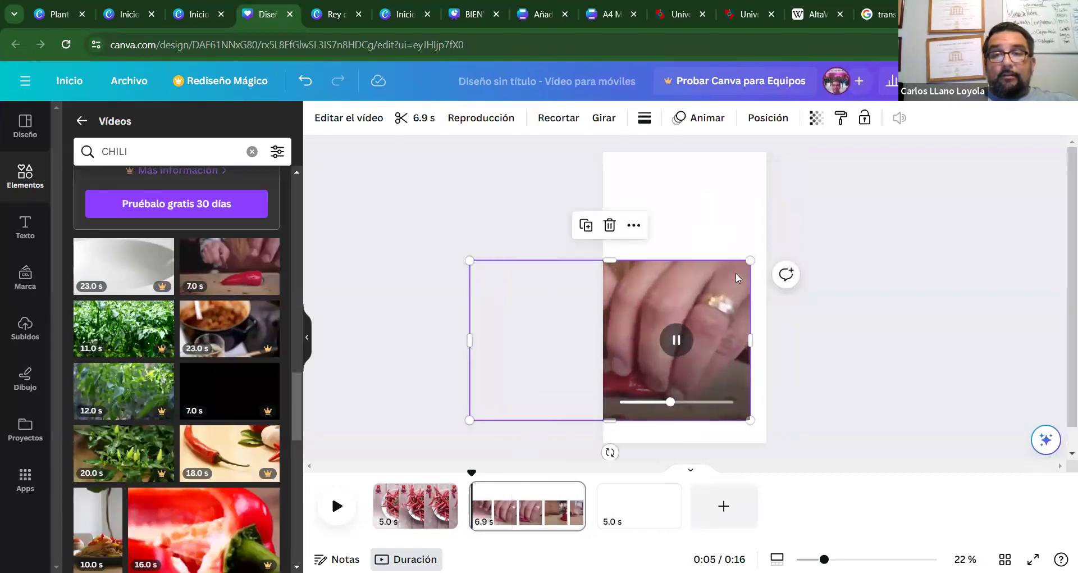
drag(750, 260, 715, 257)
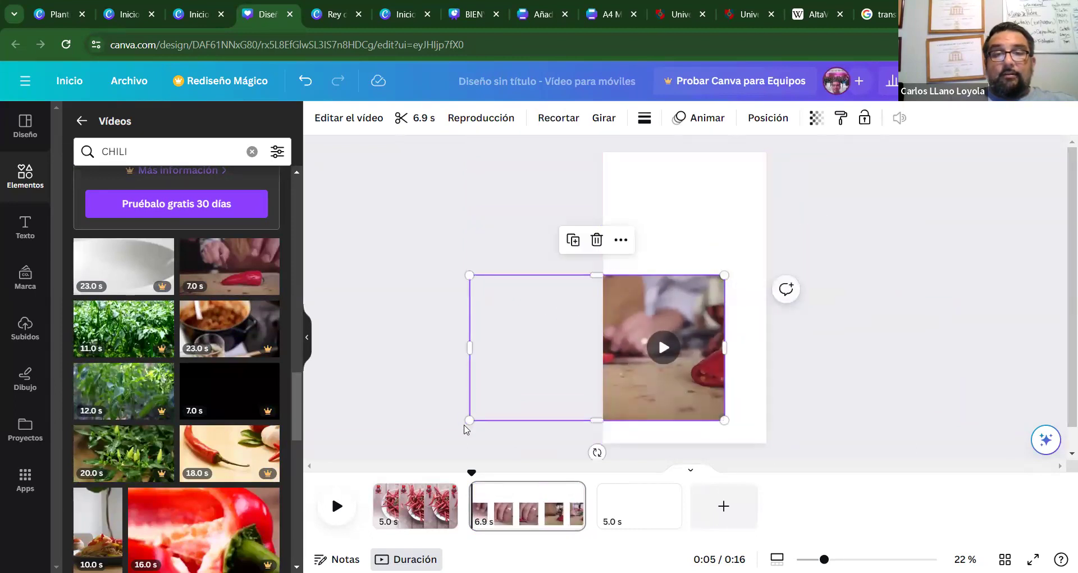
drag(471, 418, 569, 365)
drag(634, 295, 690, 152)
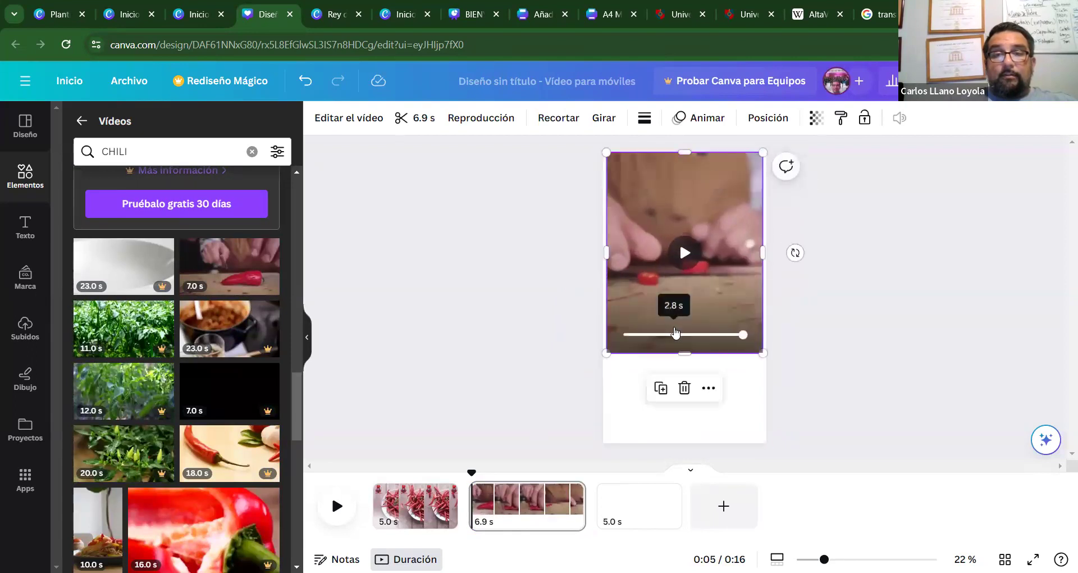
drag(685, 353, 688, 444)
drag(688, 386, 688, 390)
Preview playback, then widen the chili-cutting clip to the full page width.
click(341, 513)
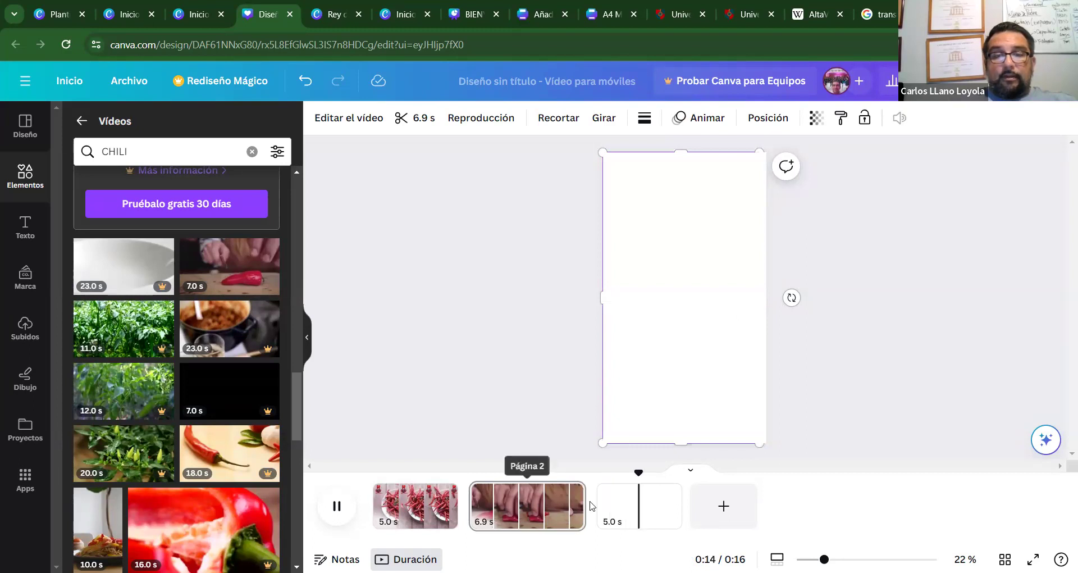
click(658, 384)
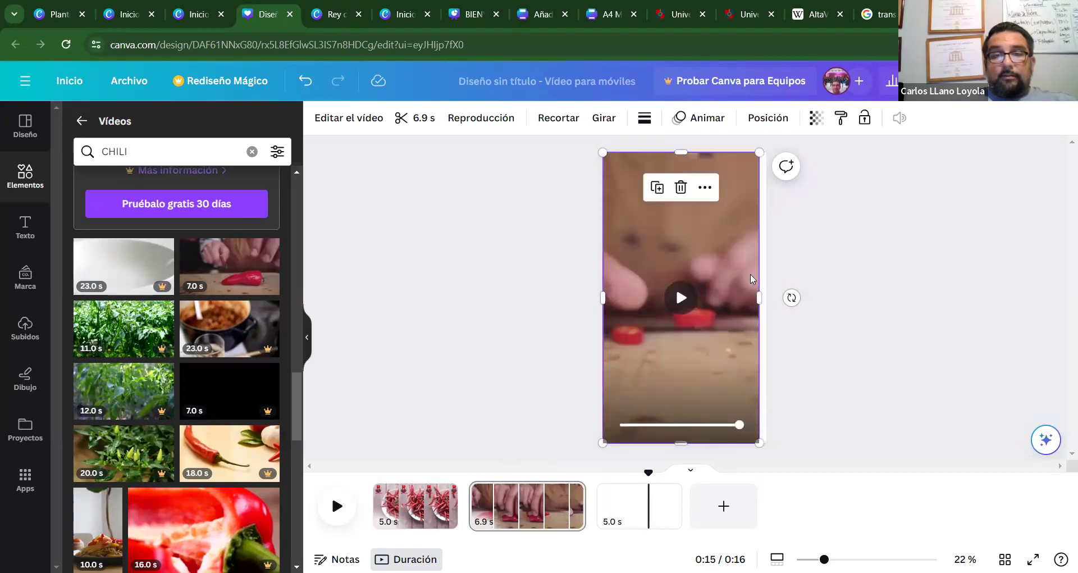
drag(758, 273, 750, 279)
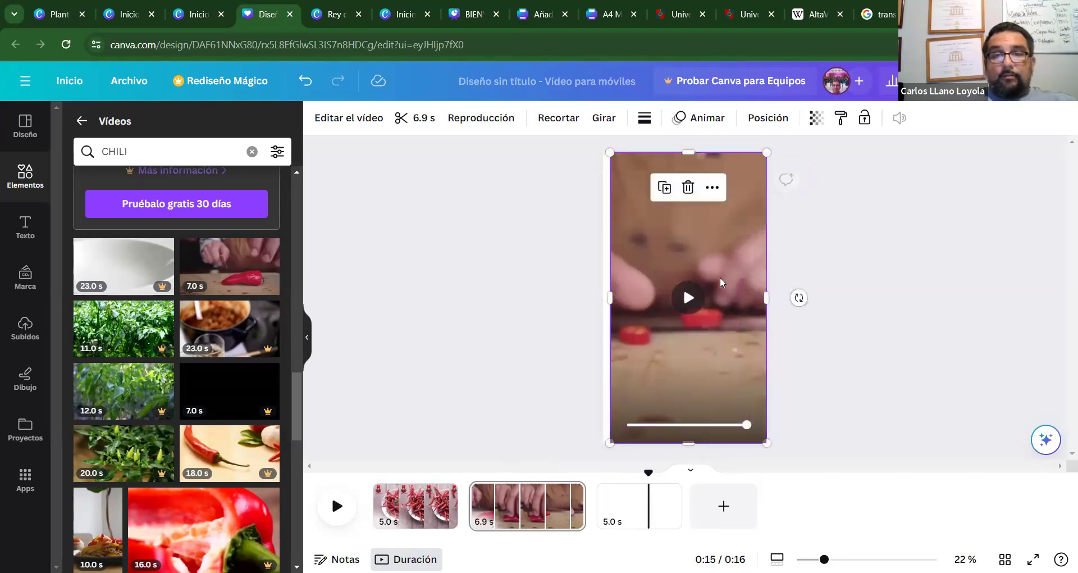
drag(605, 298, 597, 299)
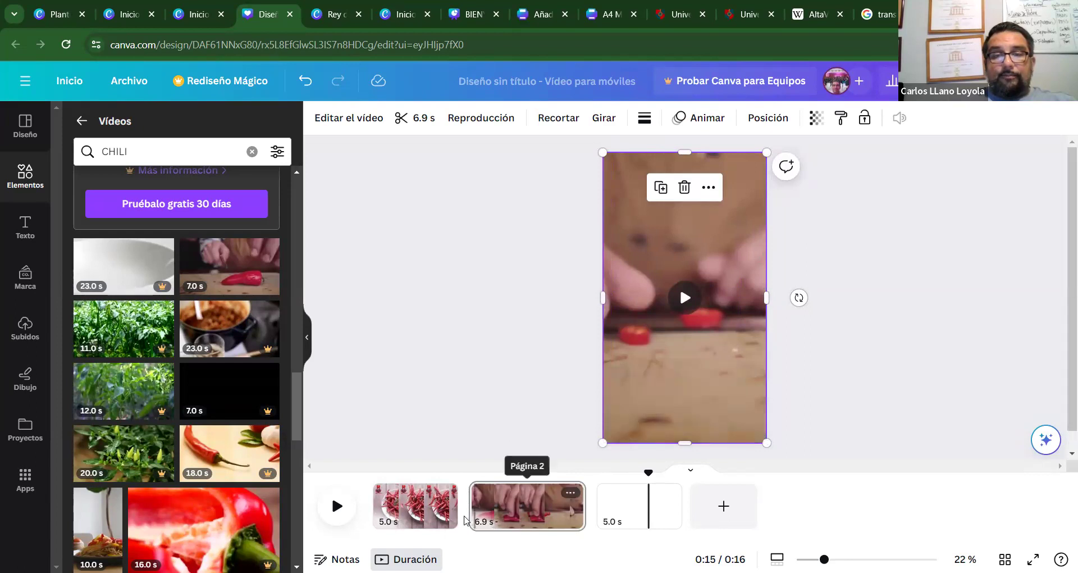
drag(472, 508, 475, 509)
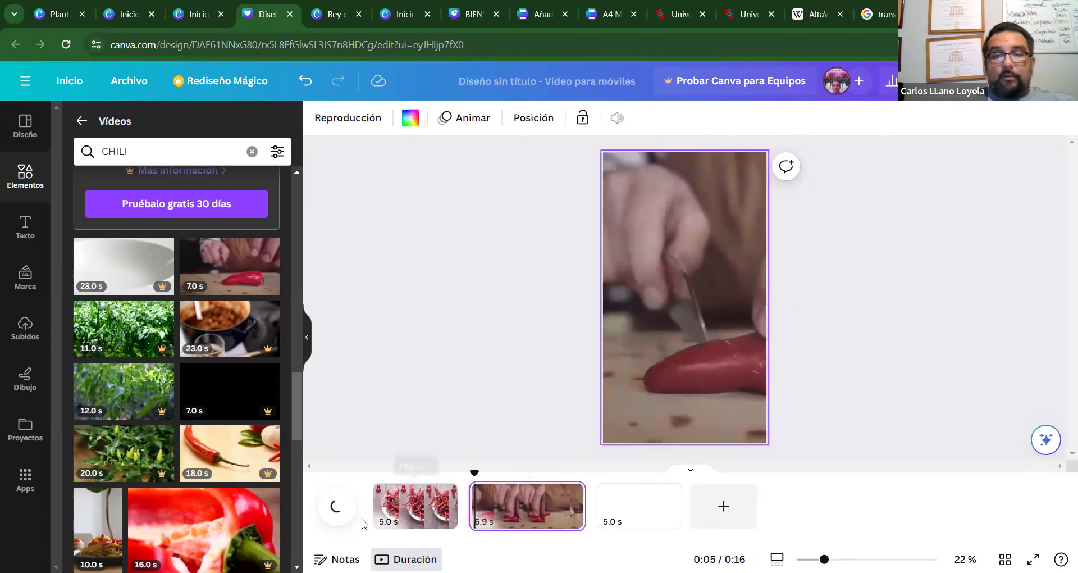
Paste page 1's Rey Chile logo onto page 2's chili-cutting clip and preview from the start.
click(337, 505)
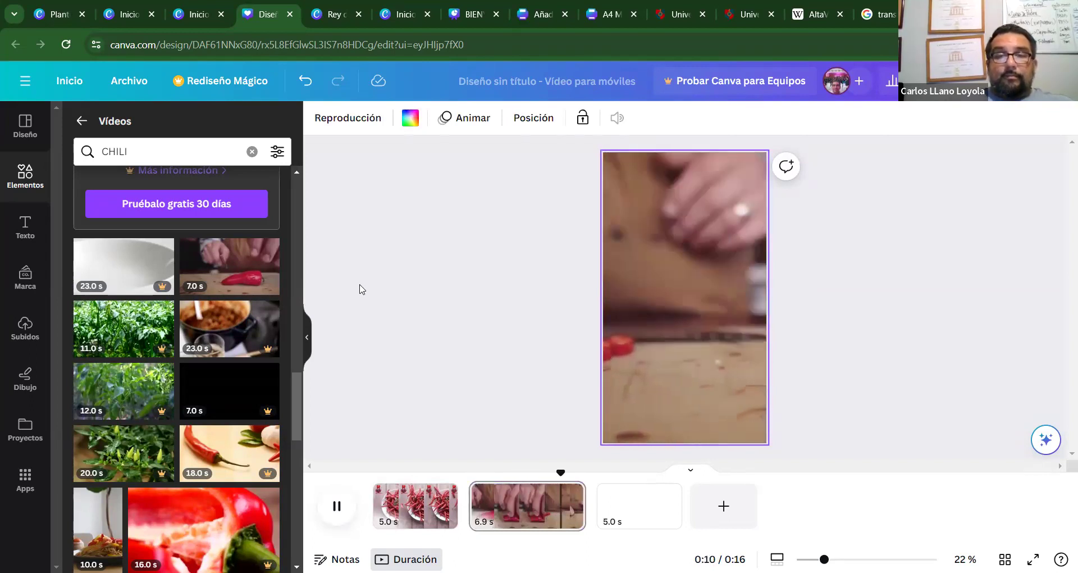
click(414, 505)
click(650, 198)
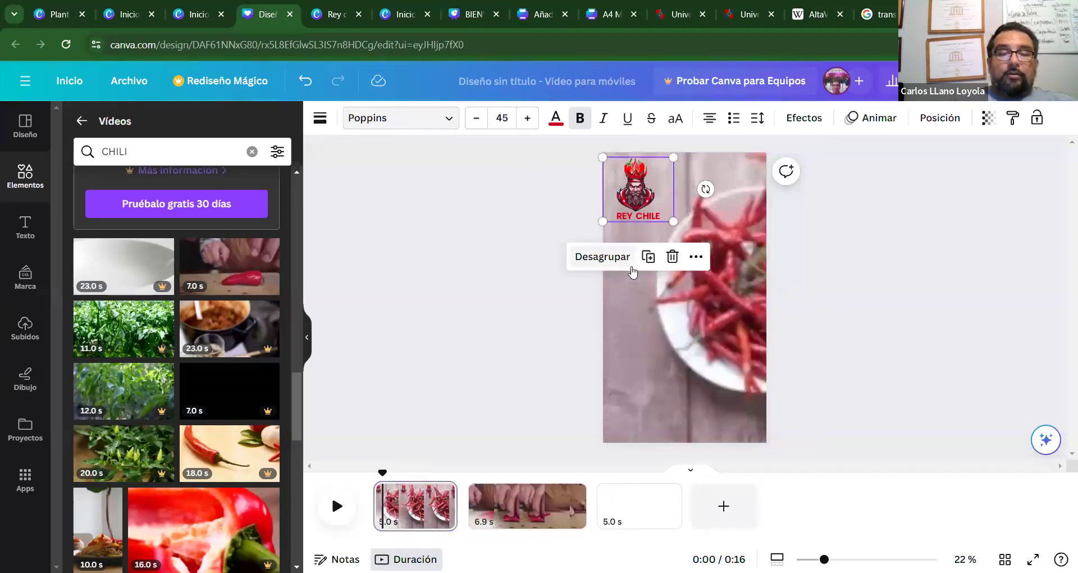
click(474, 506)
click(640, 299)
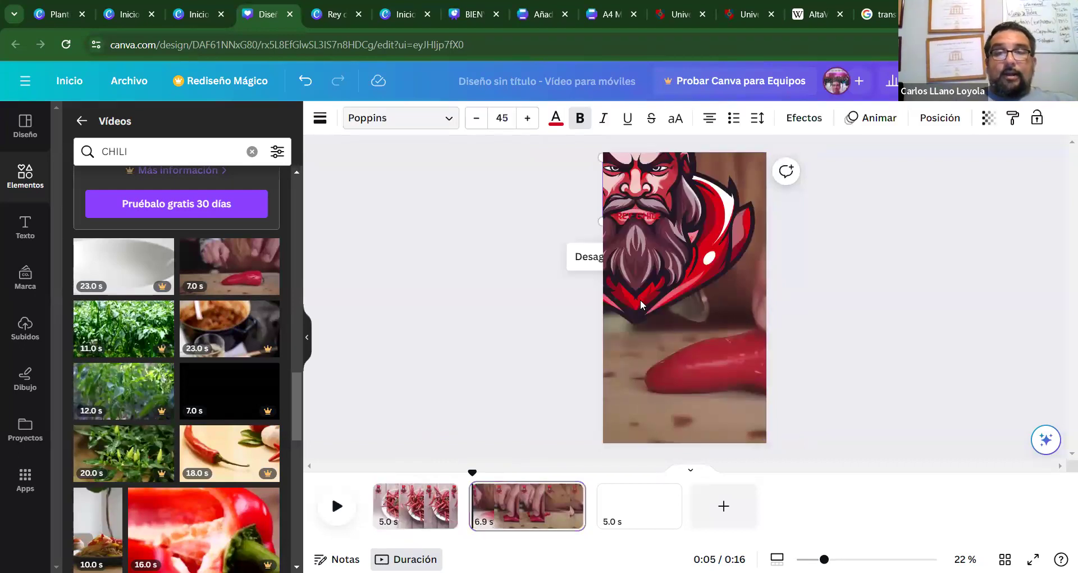
click(538, 195)
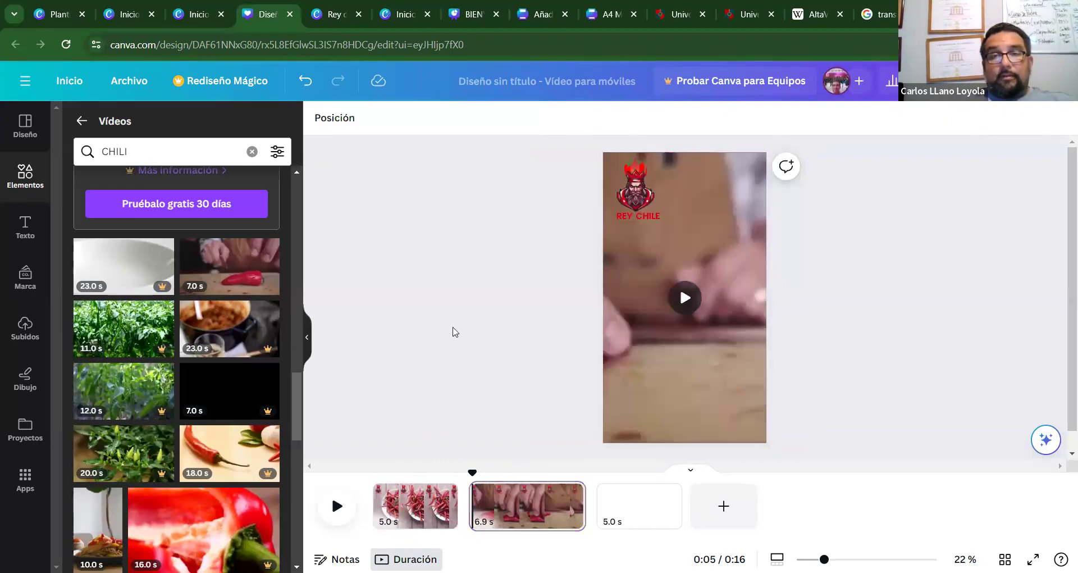
click(413, 505)
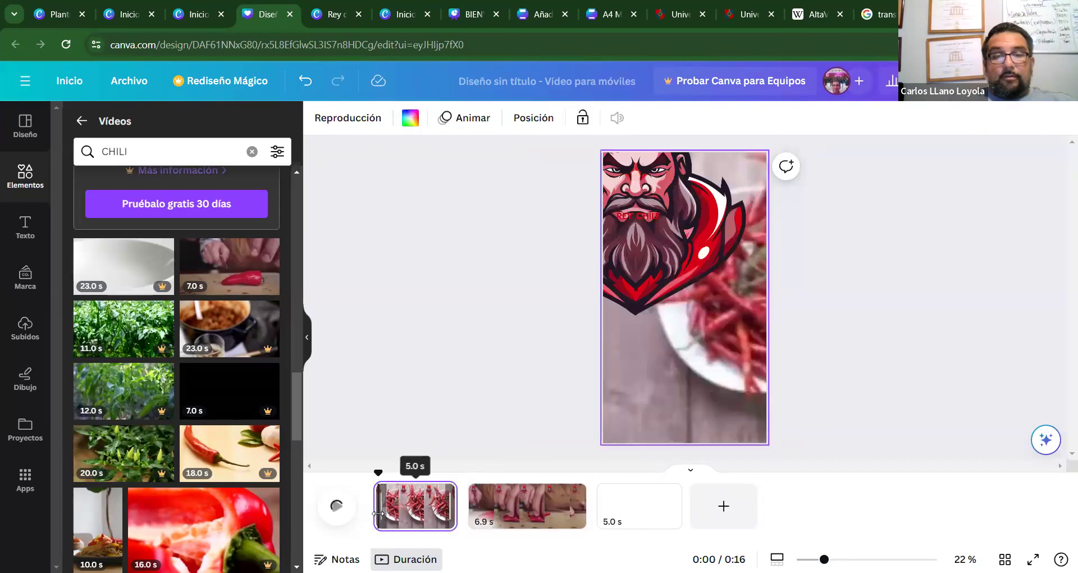
click(335, 507)
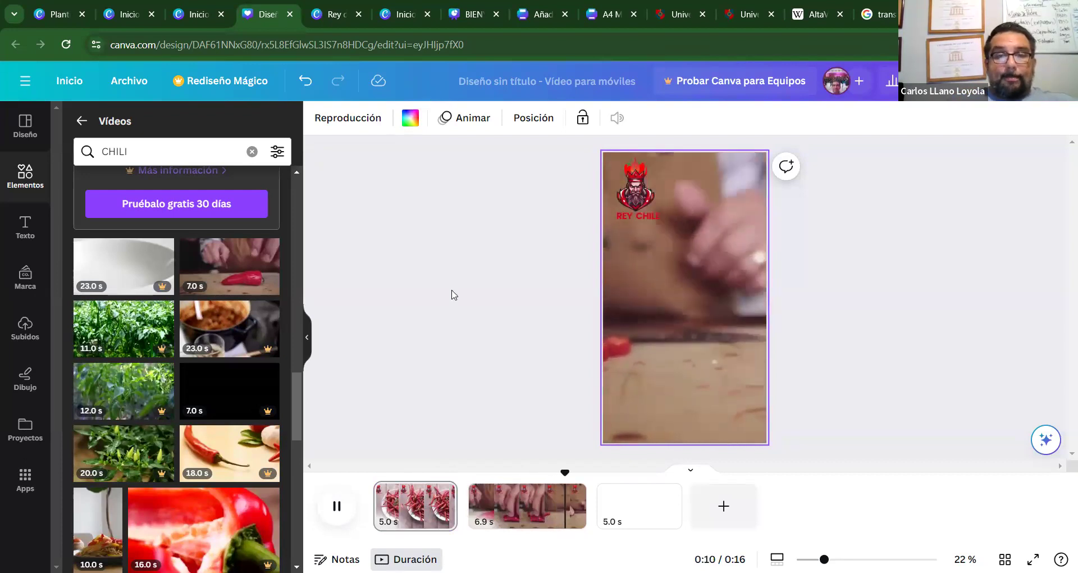
Trim the page 2 chili-cutting clip to 5.0 s, for a 0:15 total.
click(617, 505)
drag(584, 507, 554, 509)
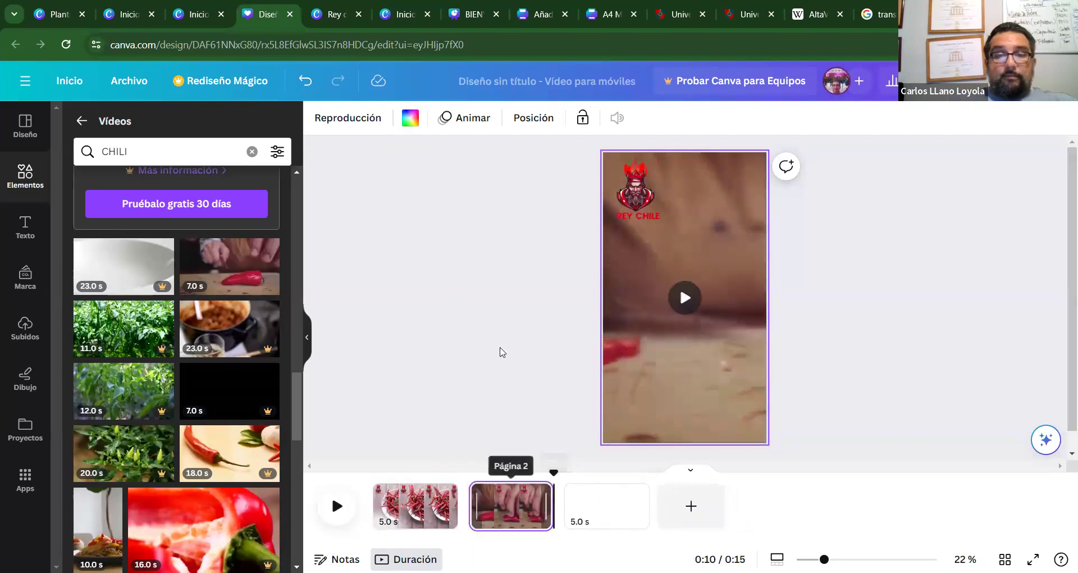
click(503, 366)
drag(295, 410, 271, 503)
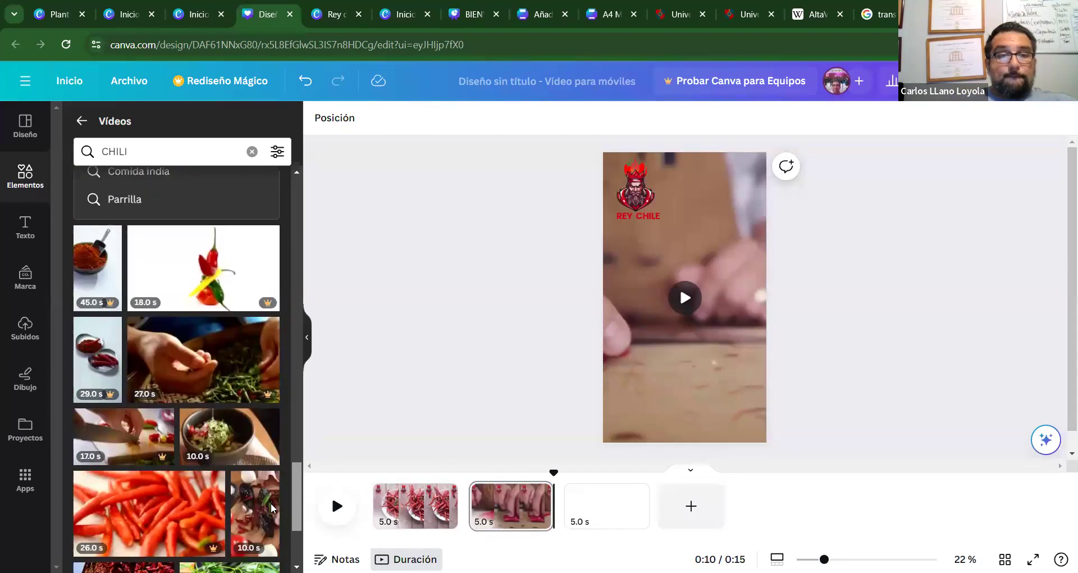
Scroll through the CHILI video results to reach the 10.0 s yellow chili on black clip.
mouse_move(207, 356)
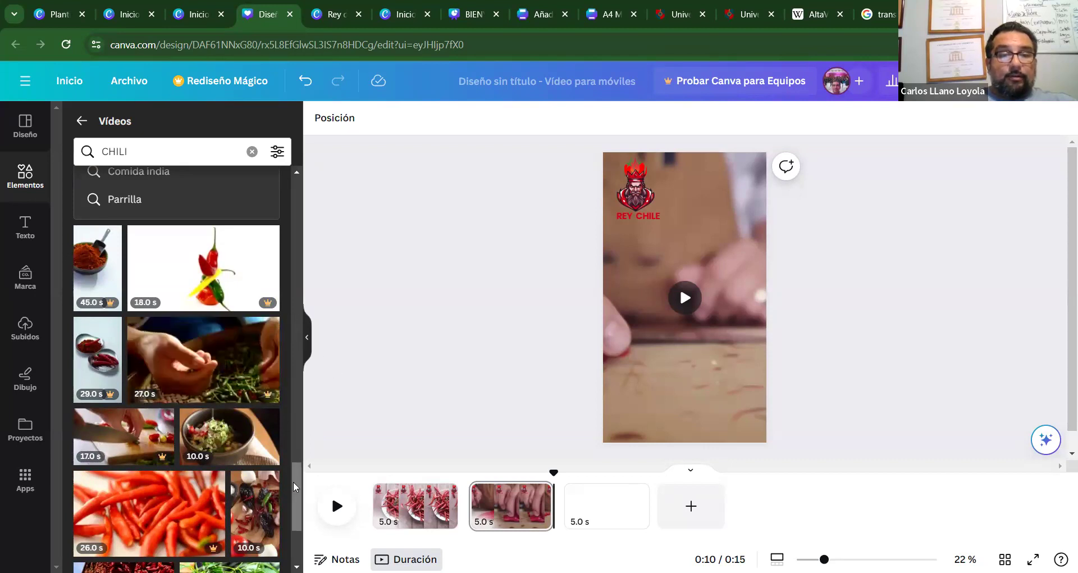
scroll(292, 494, down, 8)
scroll(286, 543, down, 1)
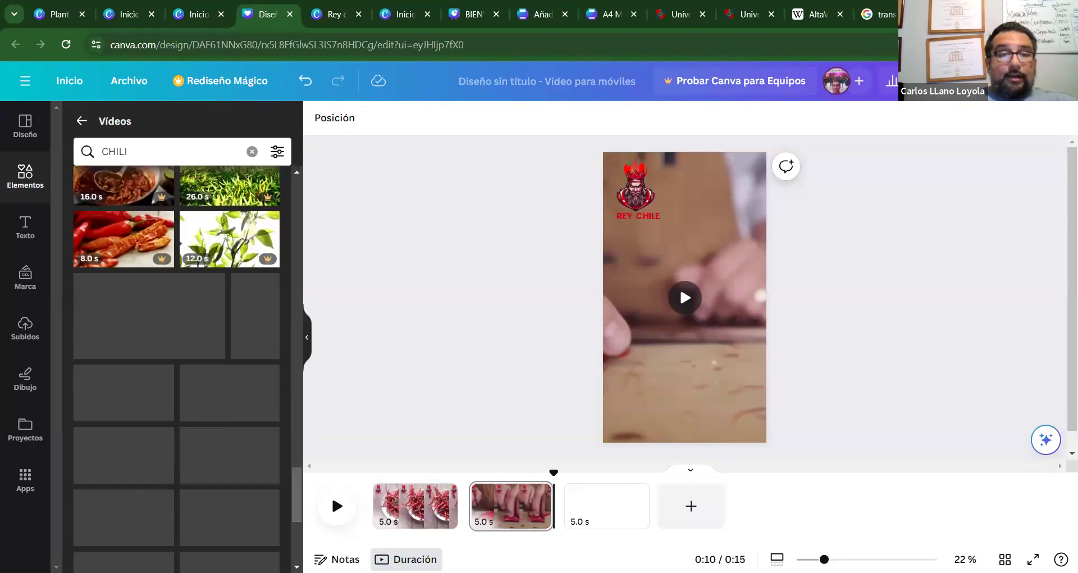
drag(294, 500, 290, 521)
scroll(291, 524, down, 4)
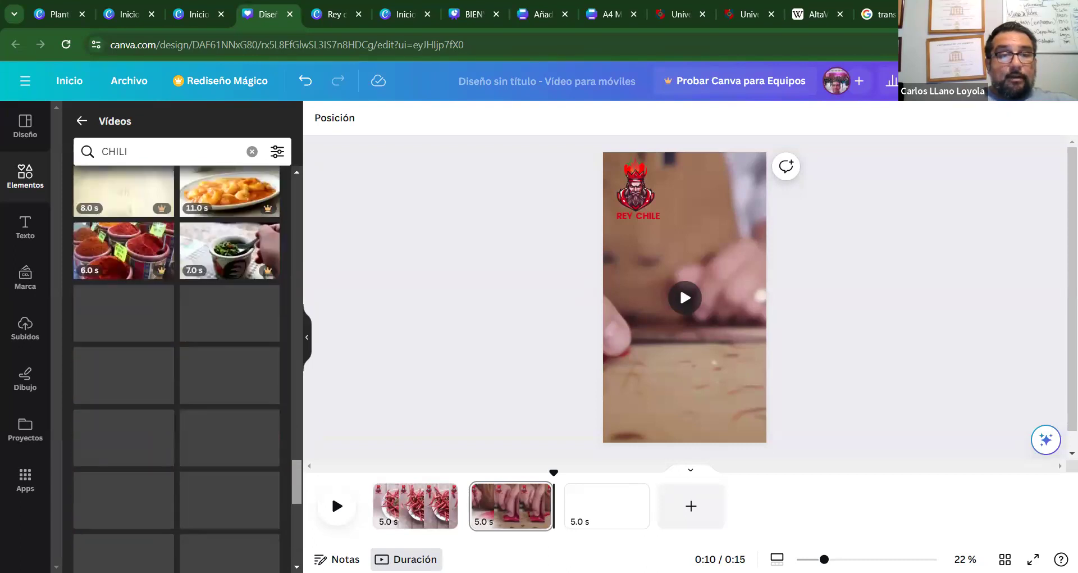
scroll(176, 365, down, 2)
scroll(177, 365, down, 5)
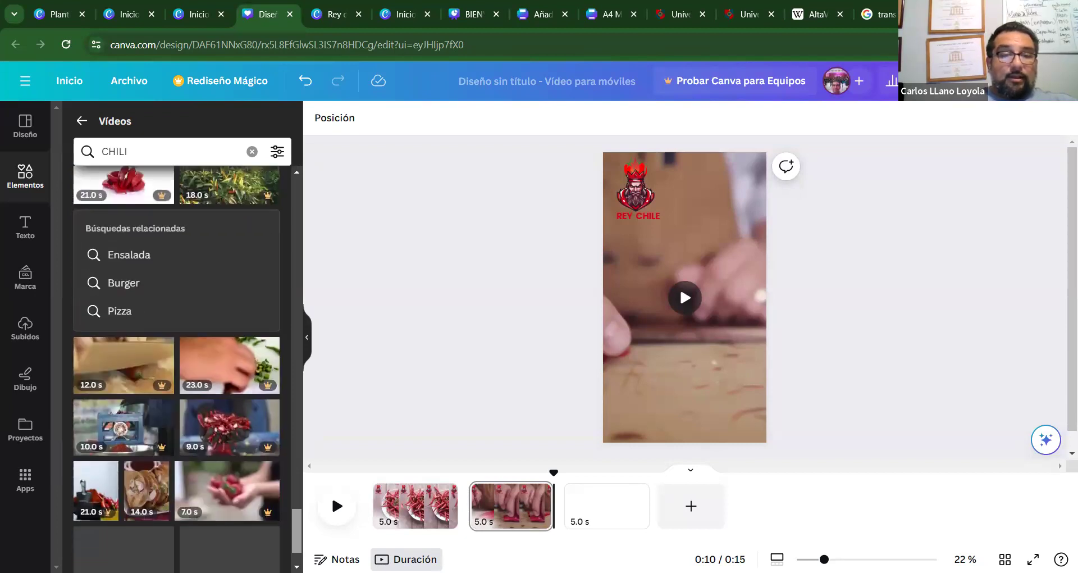
scroll(294, 526, down, 3)
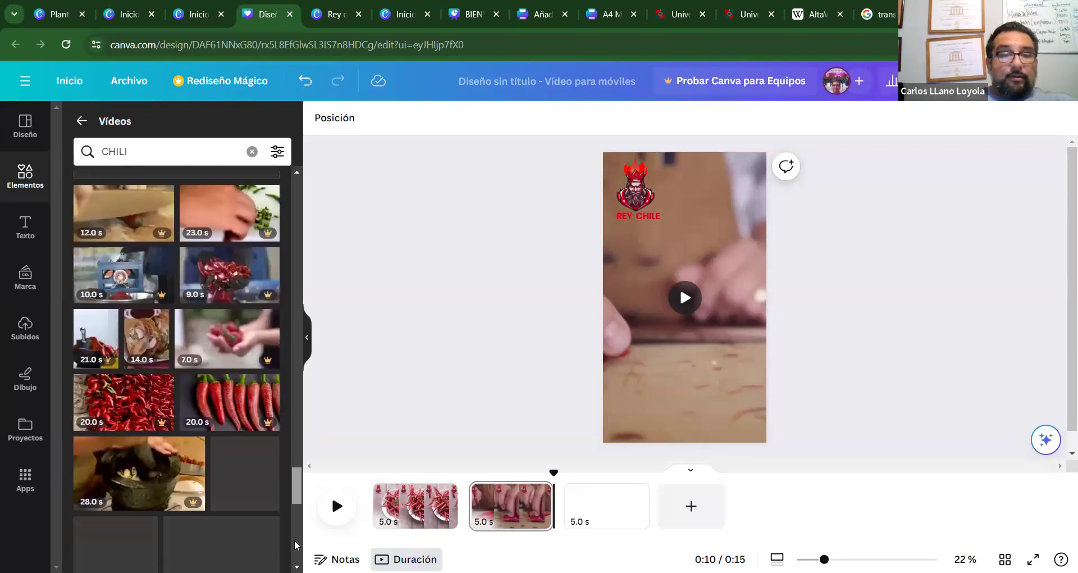
scroll(296, 552, down, 5)
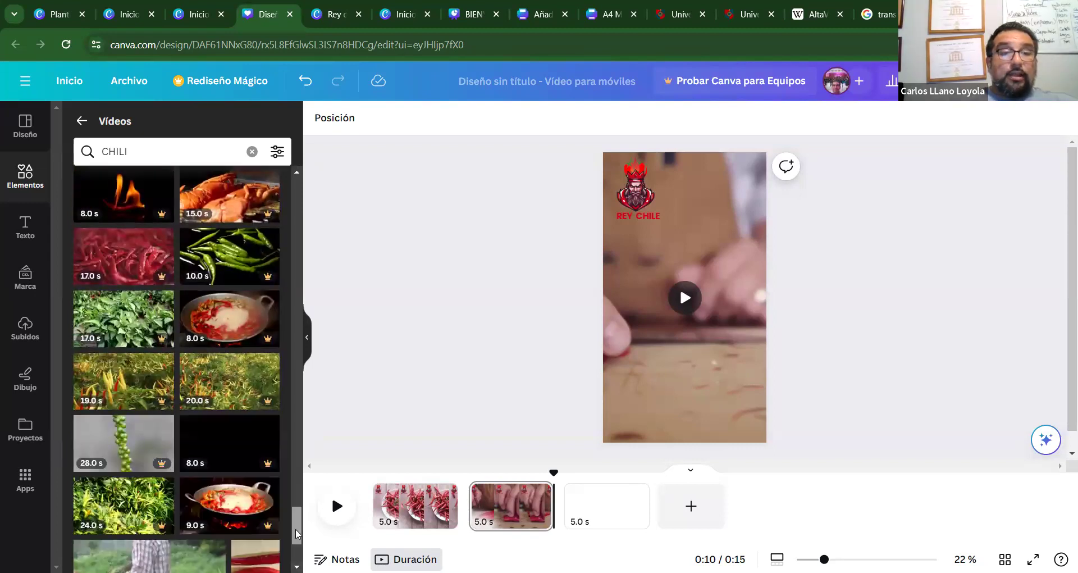
scroll(295, 528, down, 3)
scroll(297, 549, down, 3)
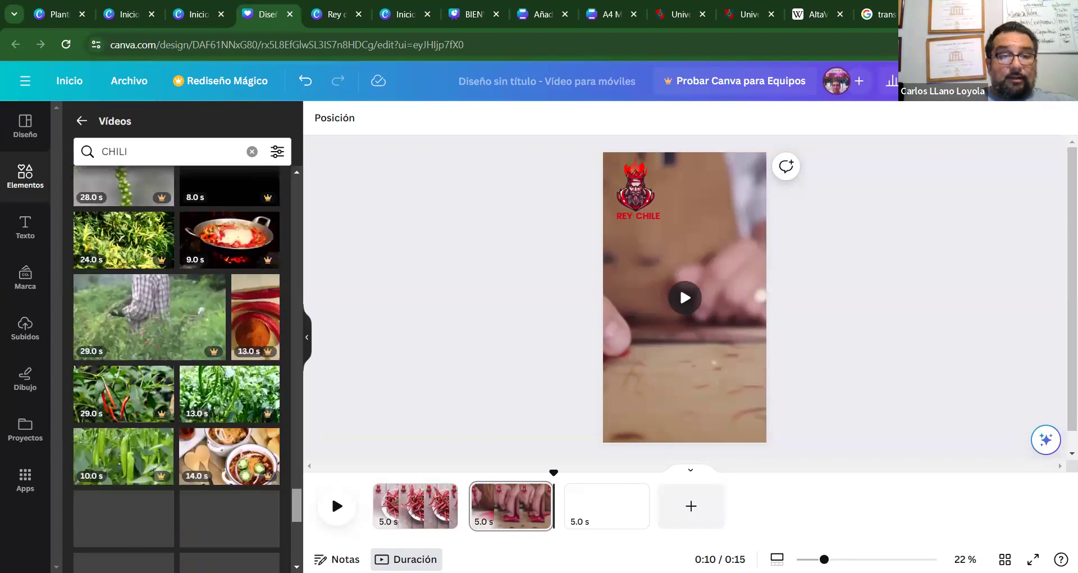
scroll(296, 528, down, 1)
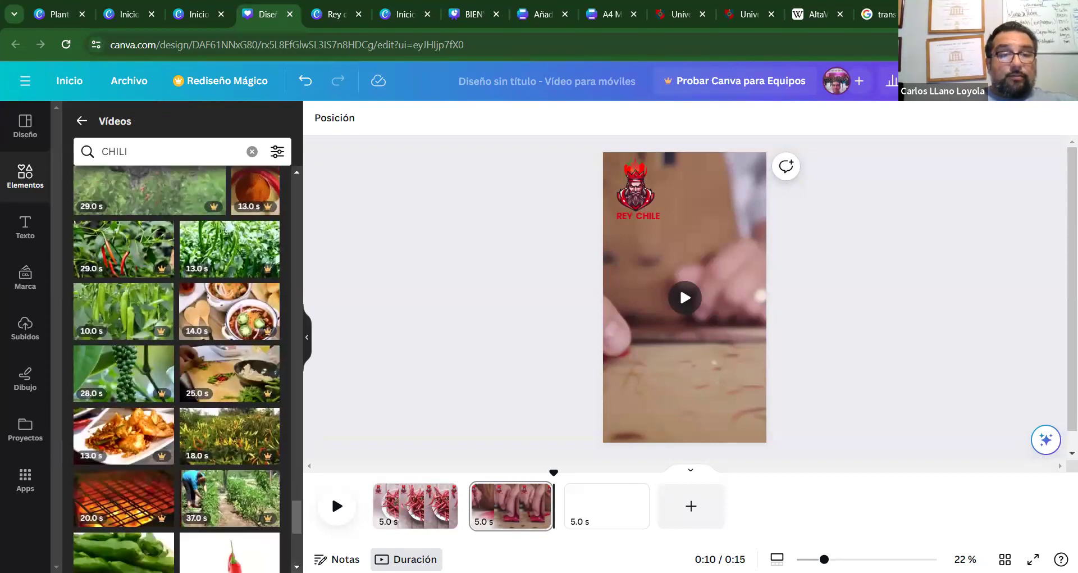
scroll(293, 514, down, 5)
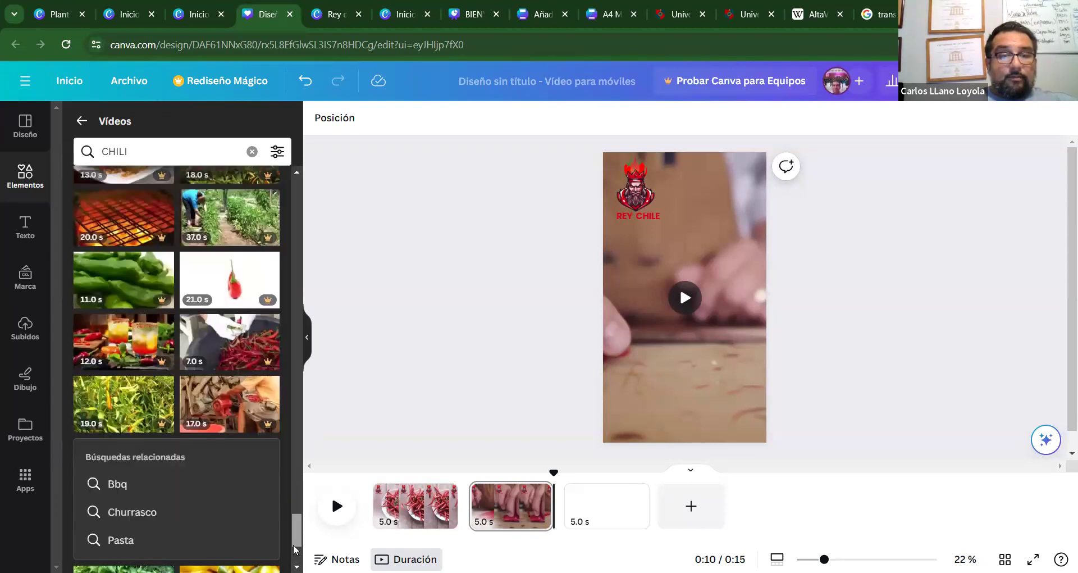
scroll(296, 549, down, 3)
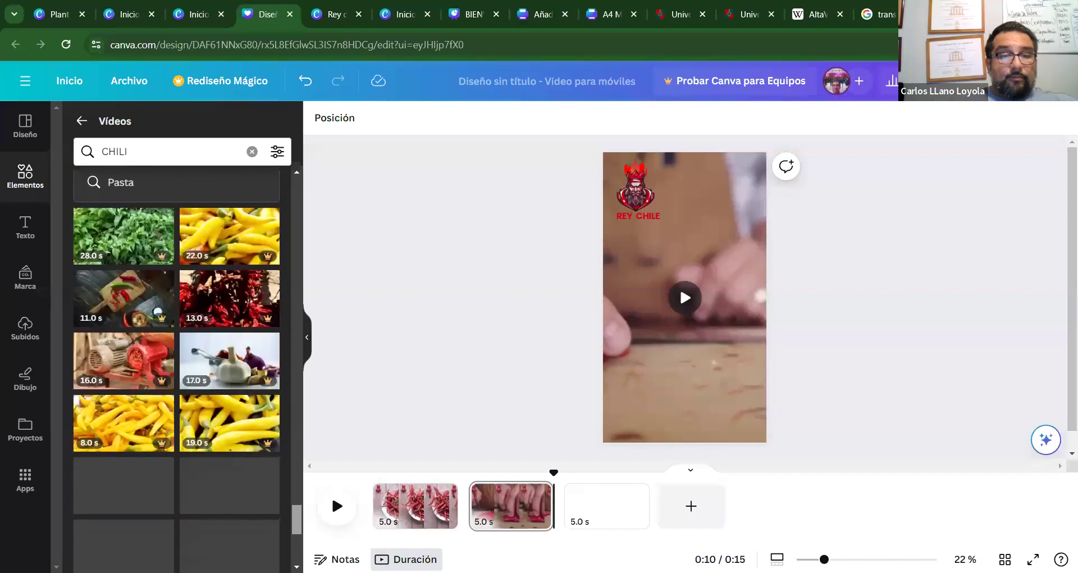
scroll(176, 365, down, 2)
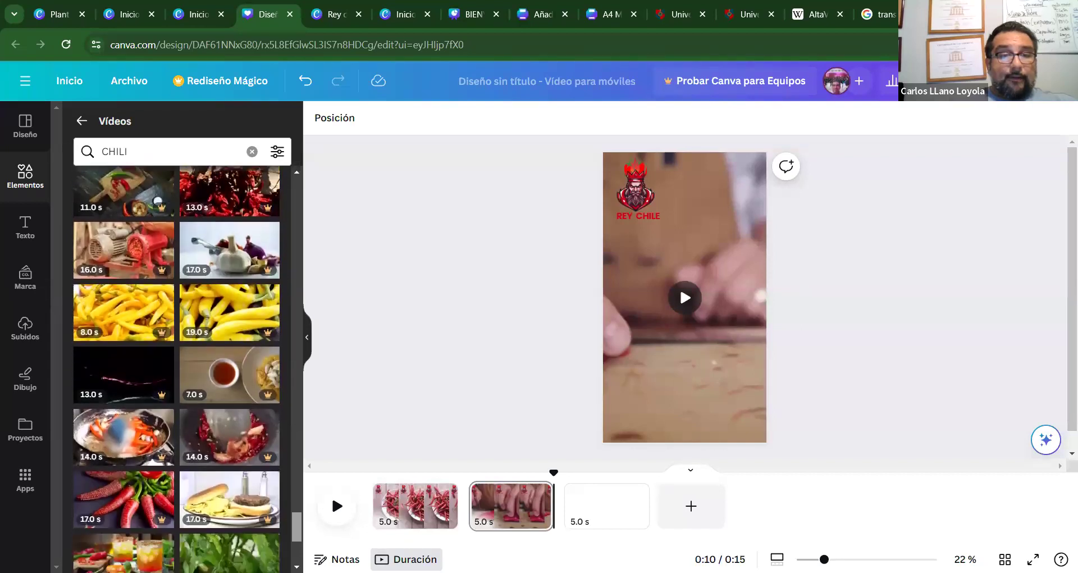
scroll(176, 365, down, 6)
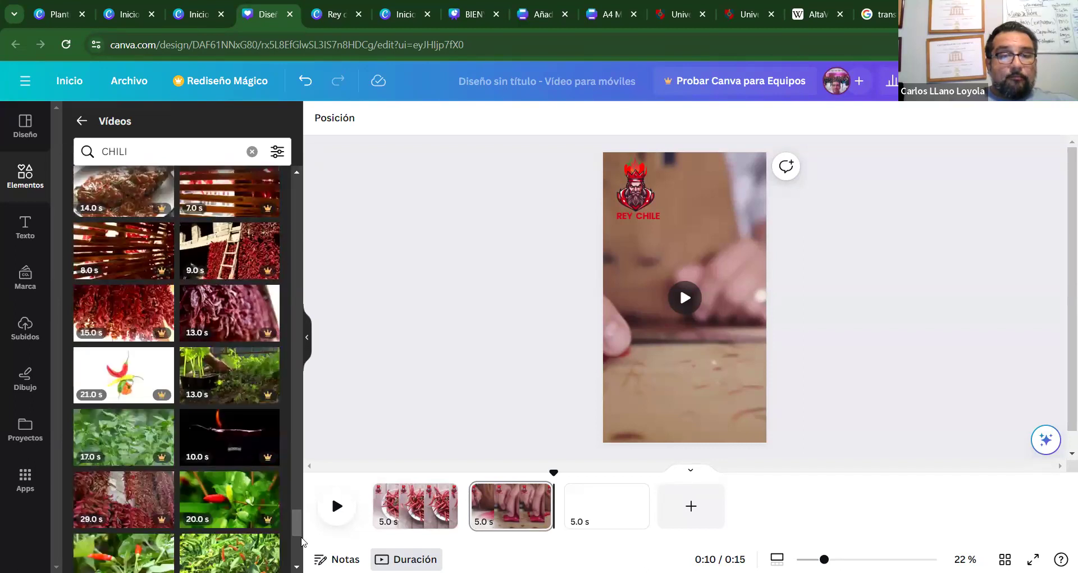
scroll(301, 529, down, 1)
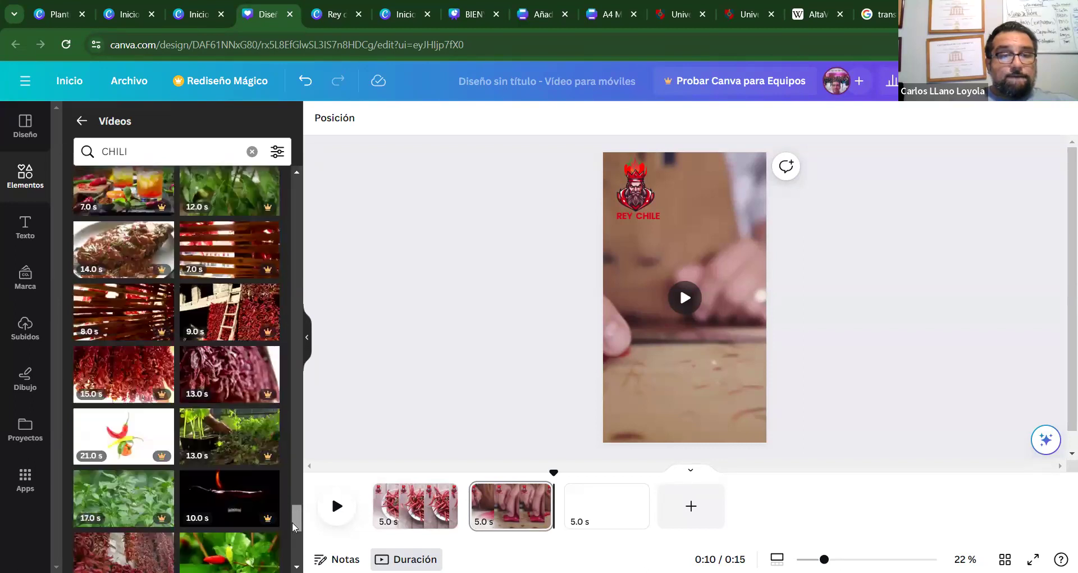
scroll(294, 546, down, 8)
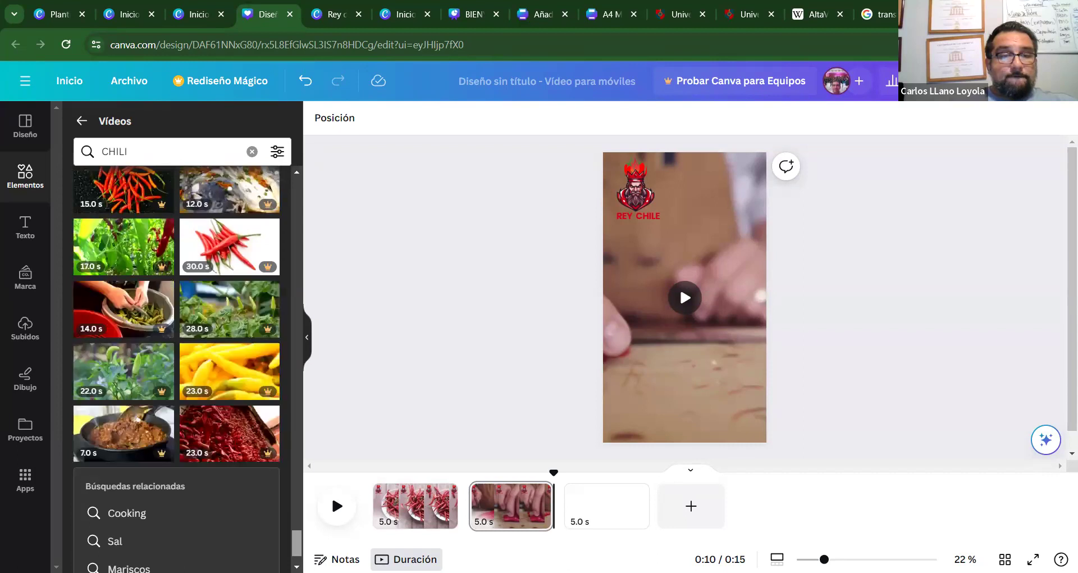
scroll(177, 369, down, 5)
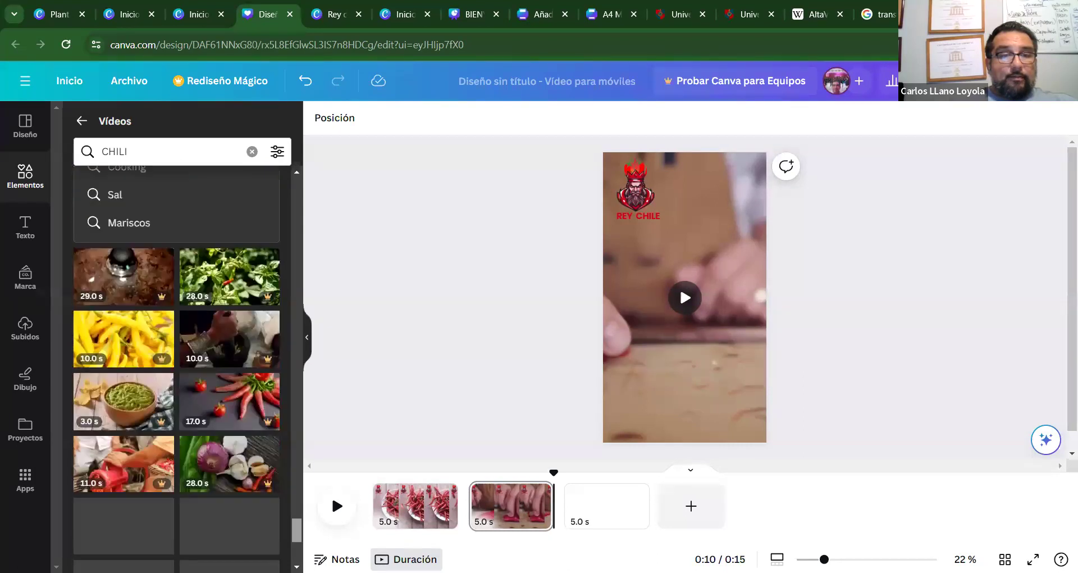
scroll(177, 369, down, 5)
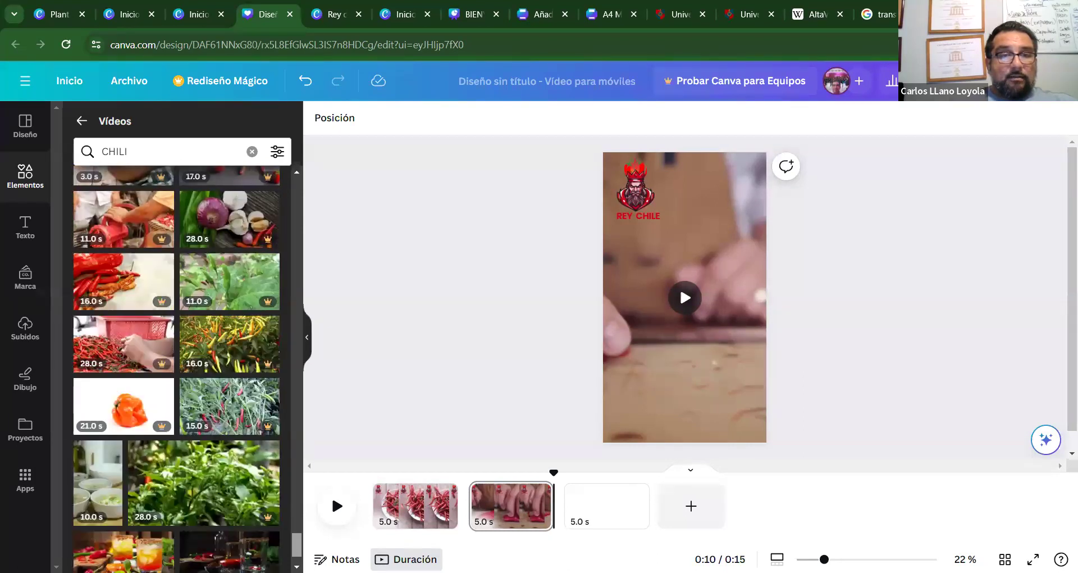
scroll(177, 369, down, 1)
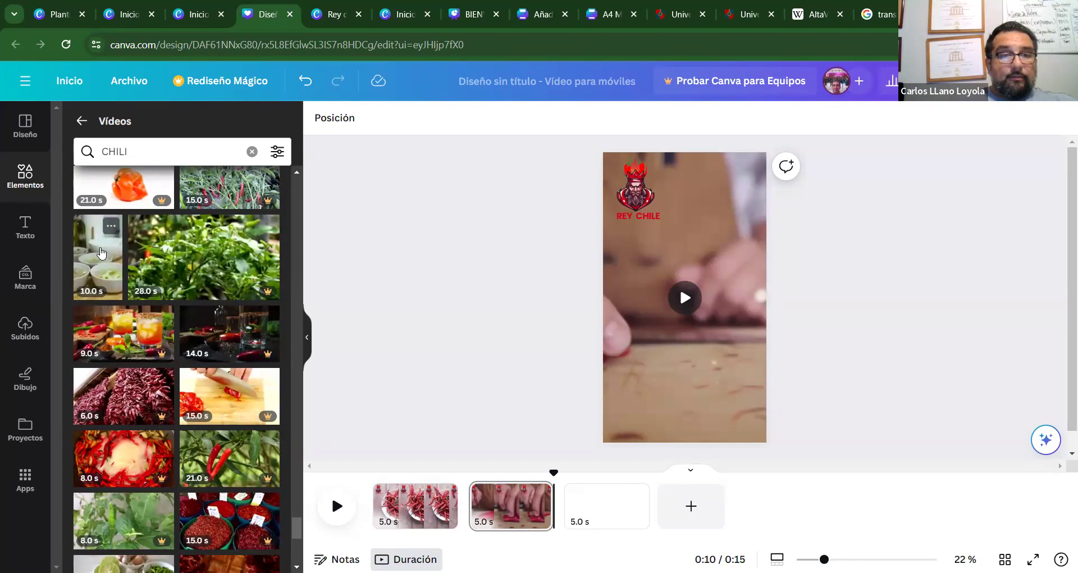
drag(293, 523, 294, 537)
scroll(294, 537, down, 5)
scroll(294, 537, down, 5)
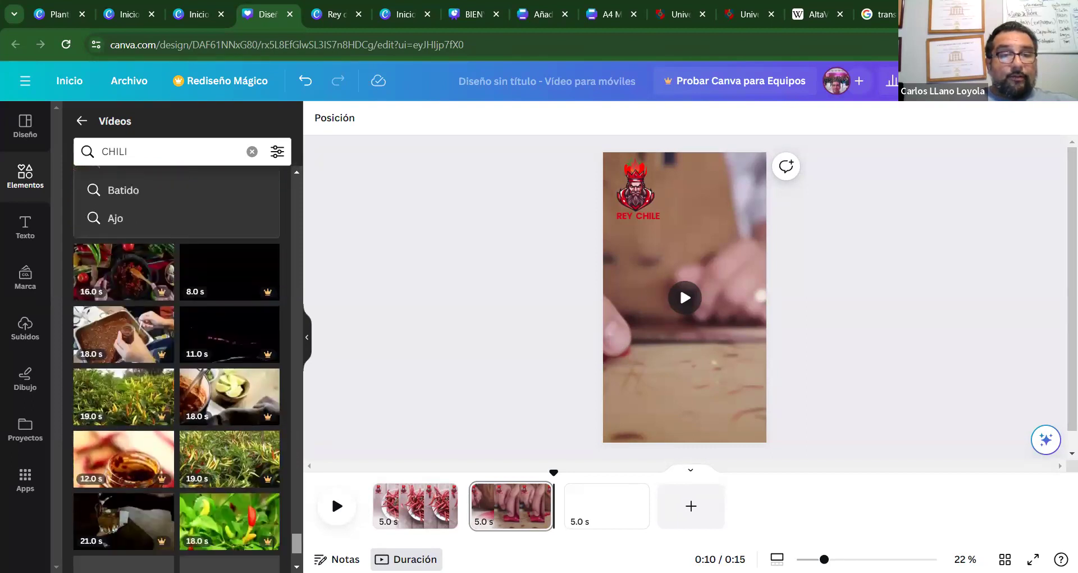
scroll(176, 359, down, 5)
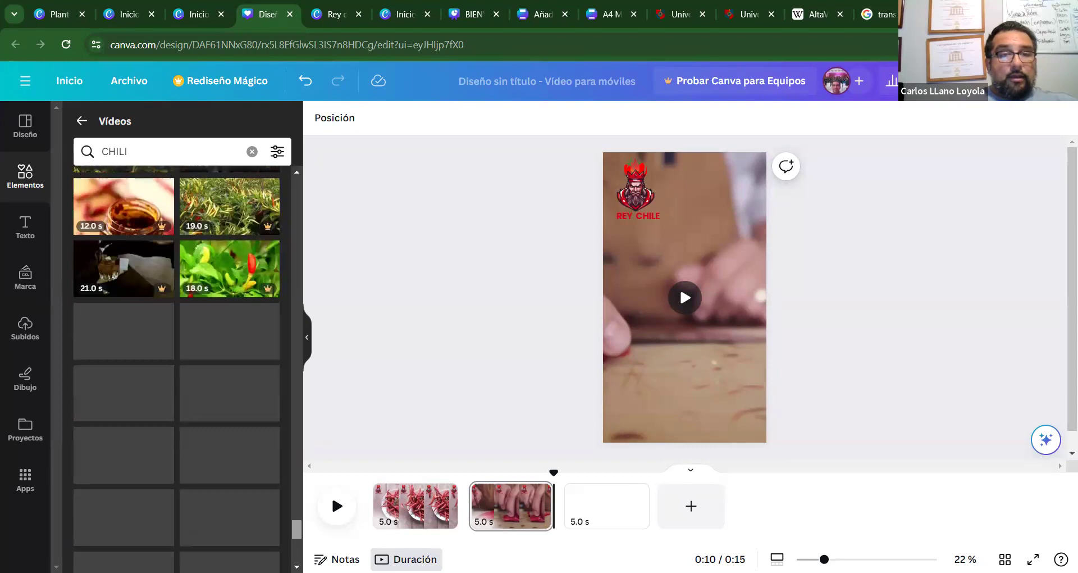
scroll(176, 360, down, 3)
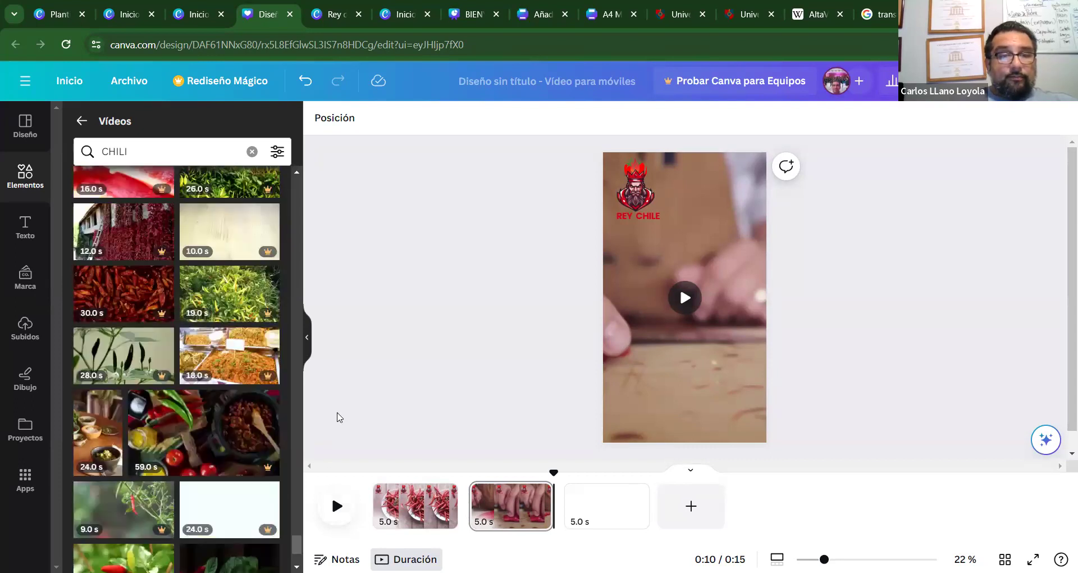
scroll(293, 540, down, 5)
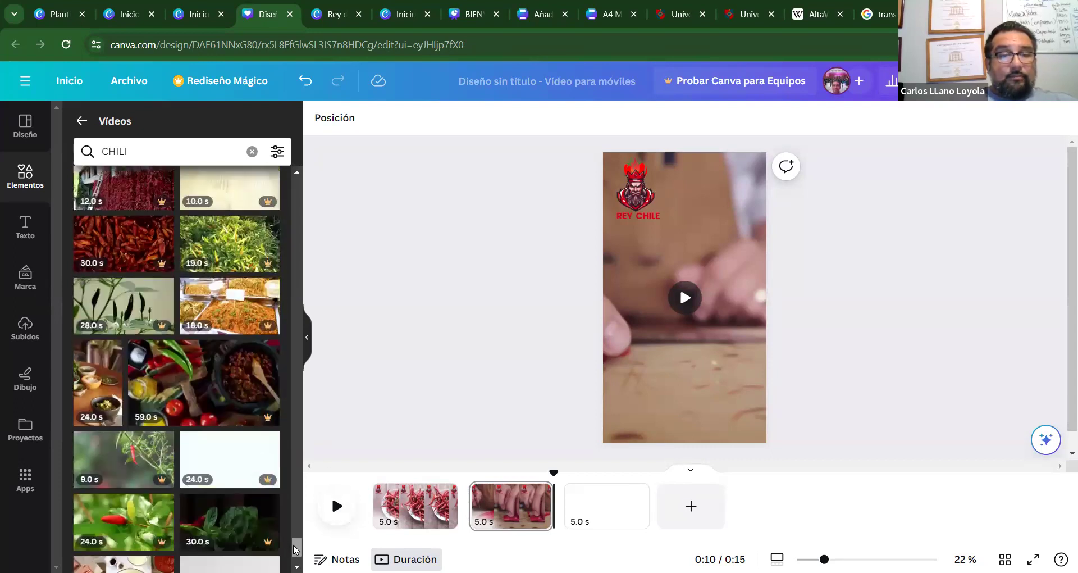
scroll(177, 365, down, 4)
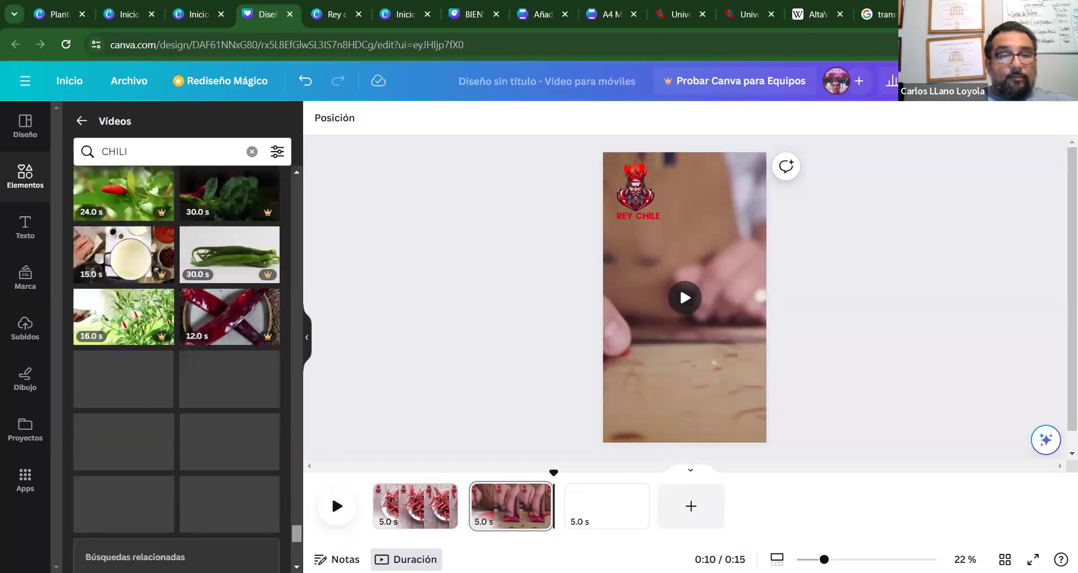
scroll(176, 365, down, 5)
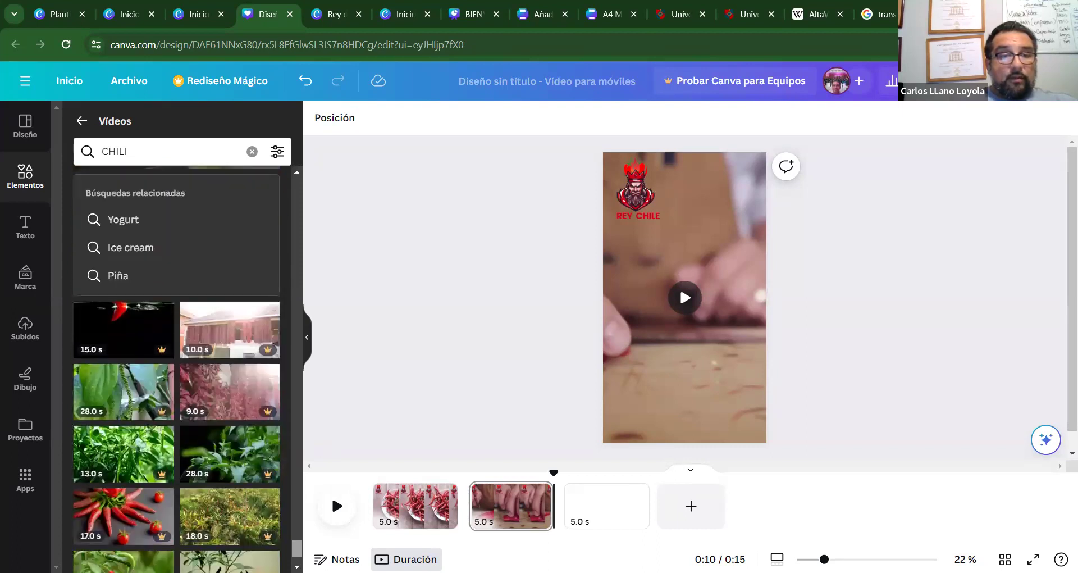
scroll(177, 365, down, 5)
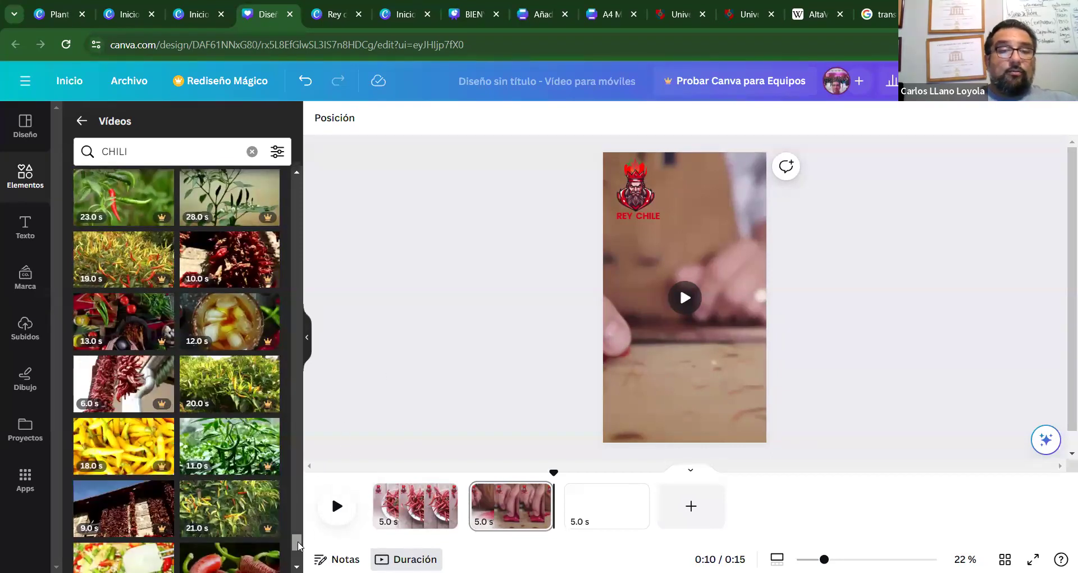
scroll(299, 545, down, 4)
scroll(187, 369, down, 2)
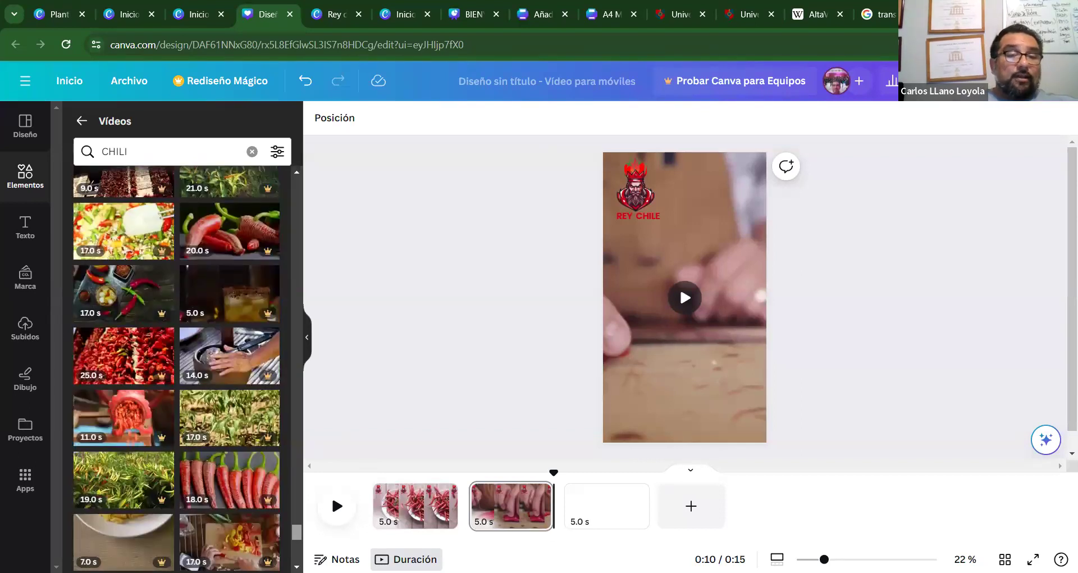
scroll(176, 369, down, 1)
scroll(177, 369, down, 4)
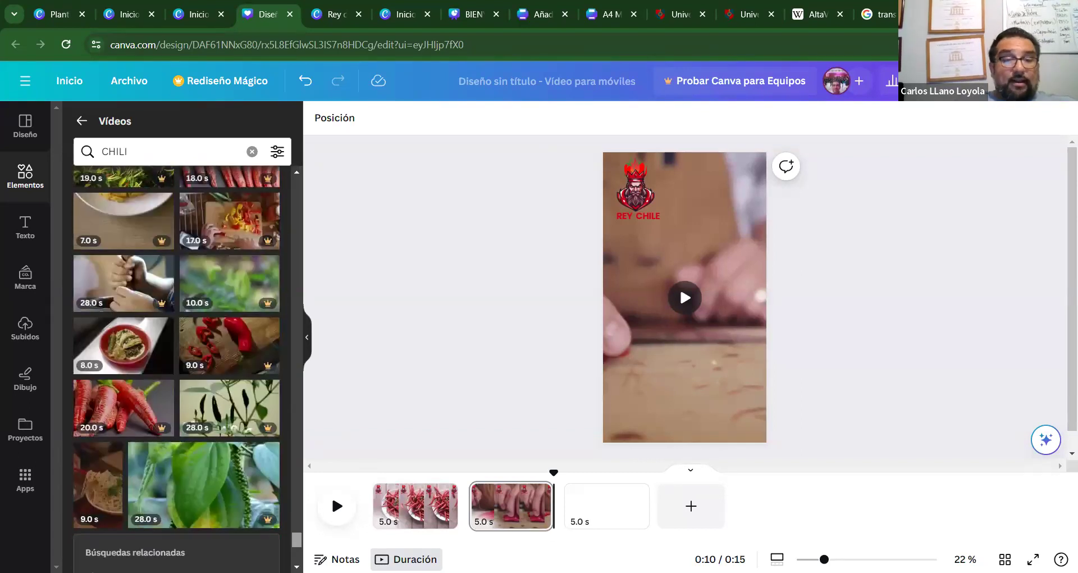
scroll(177, 369, down, 4)
scroll(177, 369, down, 5)
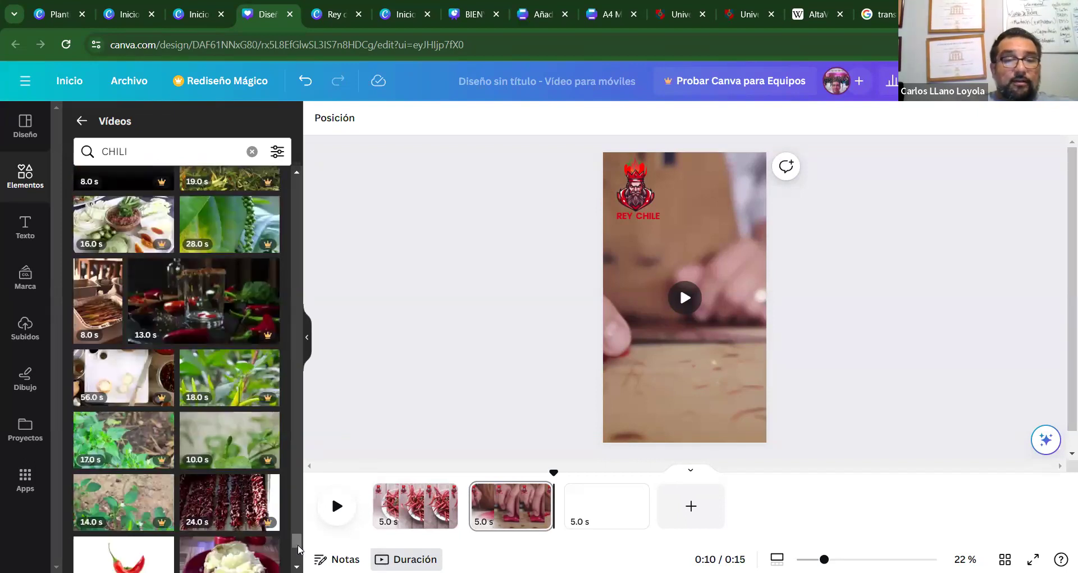
scroll(300, 551, down, 5)
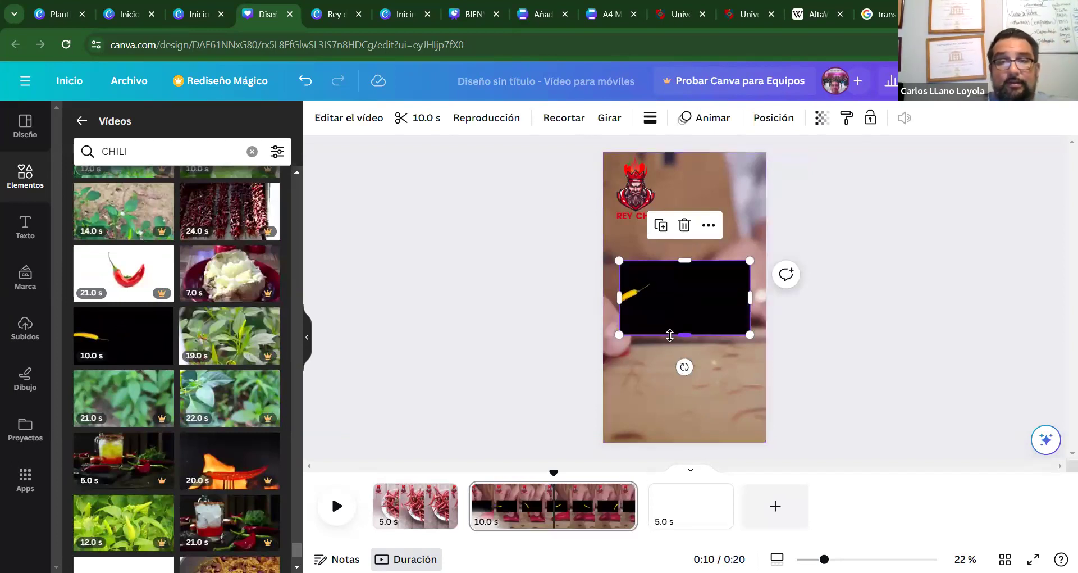
Move the yellow-chili-on-black video from page 2 onto blank page 3.
key(Delete)
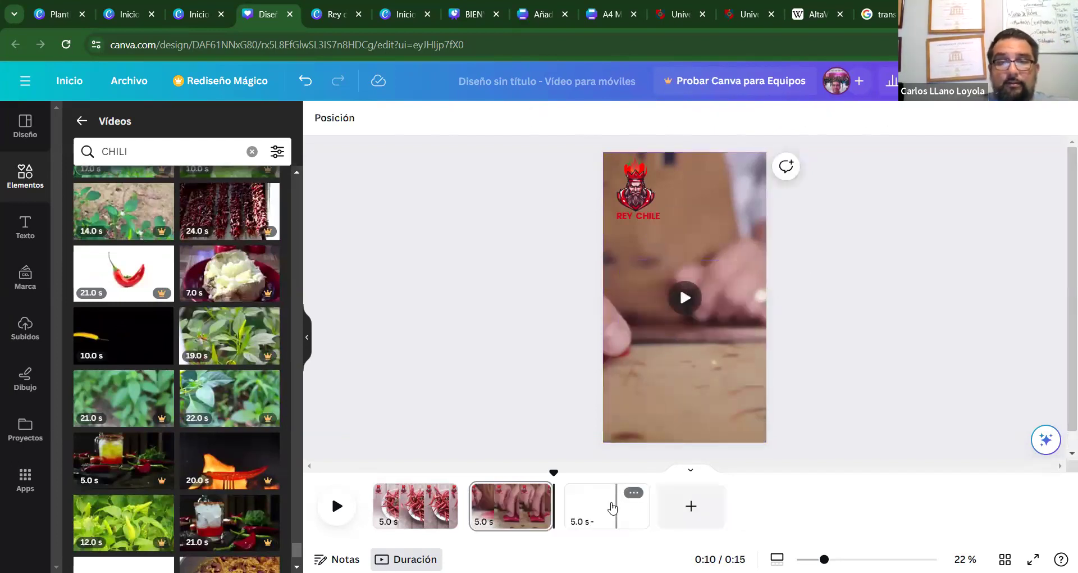
click(612, 503)
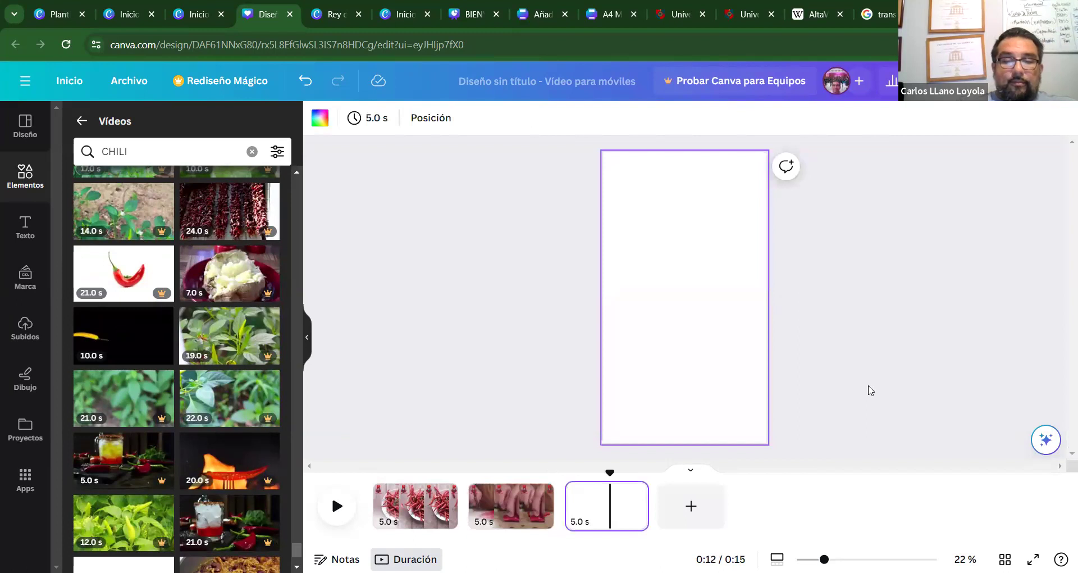
key(ctrl+v)
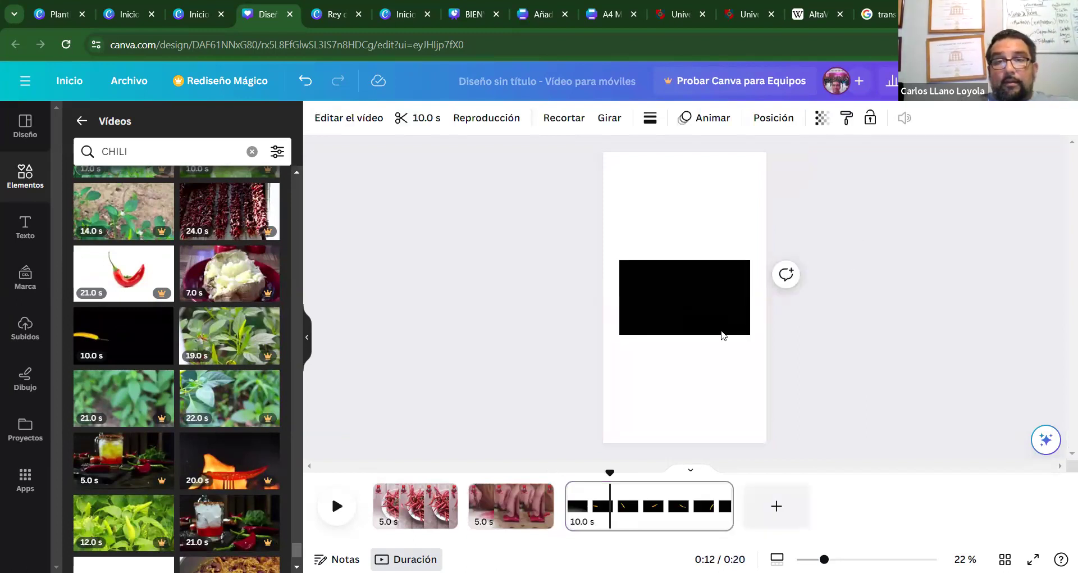
click(692, 321)
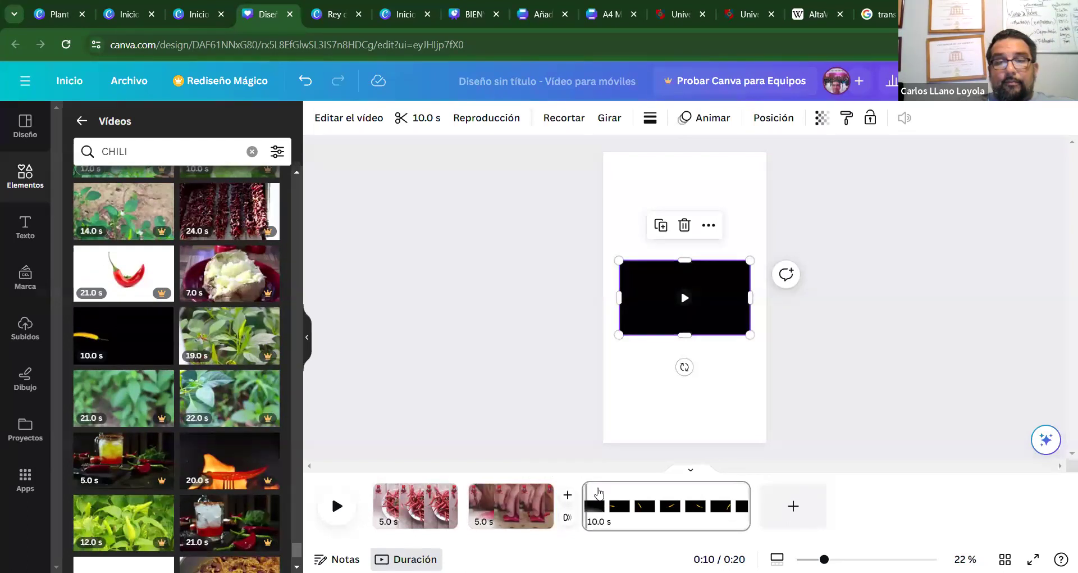
Check page 3's 10.0 s clip length and preview playback from page 3.
click(594, 497)
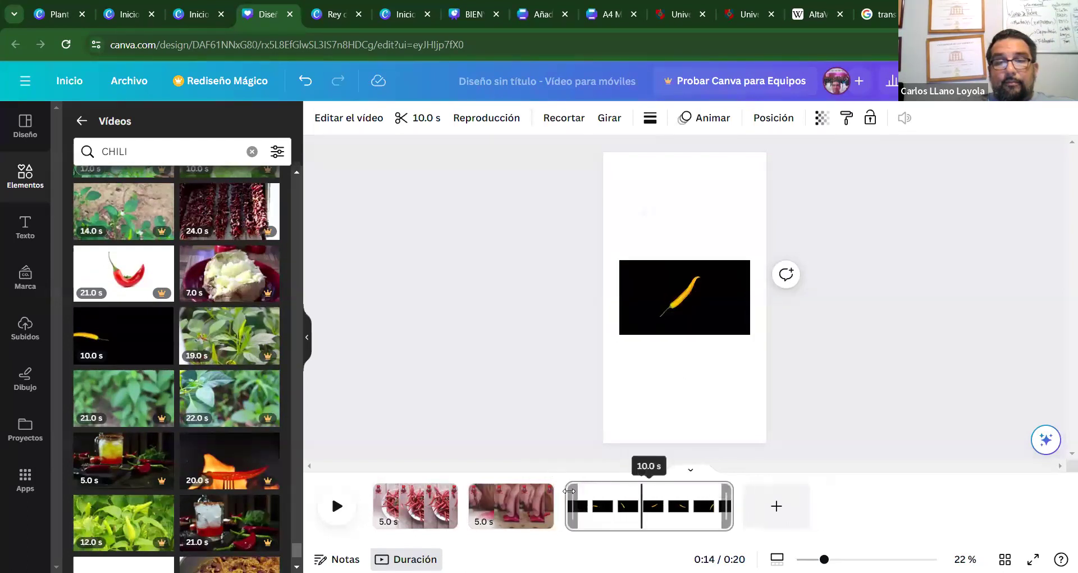
click(569, 490)
click(336, 506)
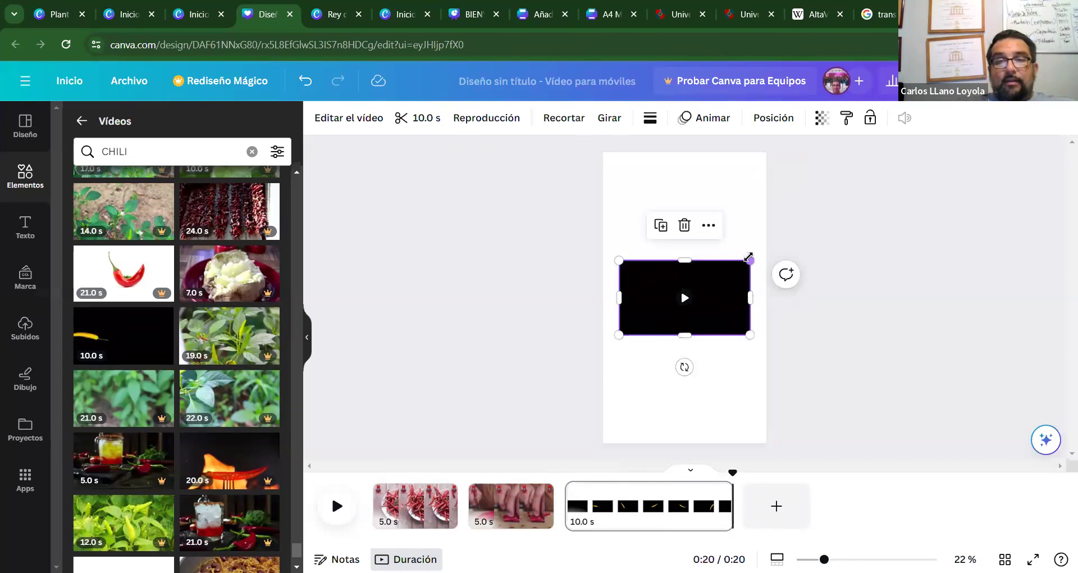
Stretch the yellow-chili video out to page 3's top, bottom, left and right edges.
drag(676, 230, 685, 152)
drag(685, 335, 689, 444)
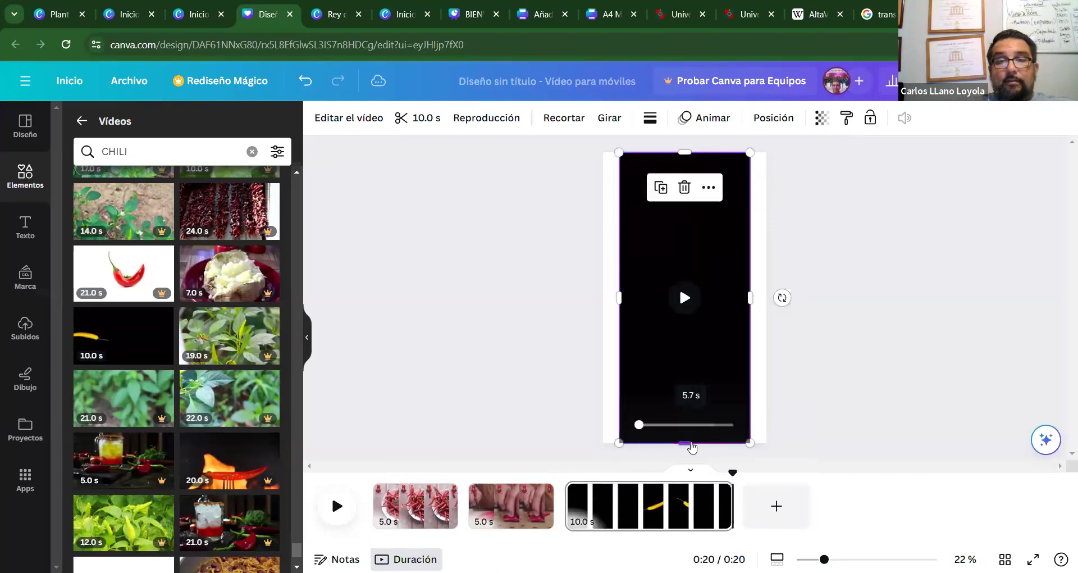
drag(749, 292, 766, 293)
drag(622, 293, 604, 295)
Trim page 3's chili clip to 5.0 s, for a 0:15 total.
click(484, 329)
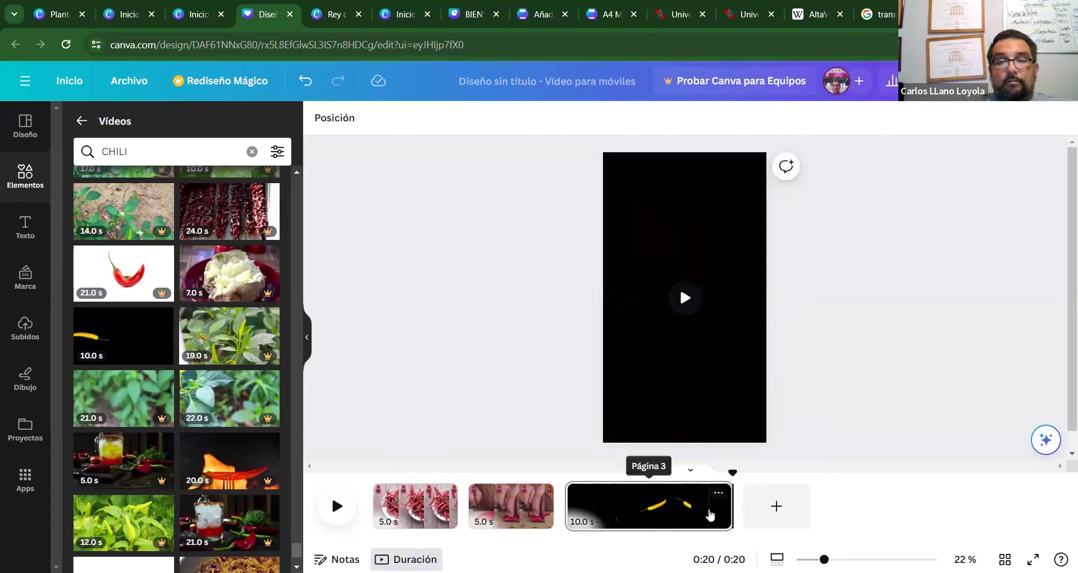
drag(731, 508, 702, 507)
drag(596, 502, 648, 504)
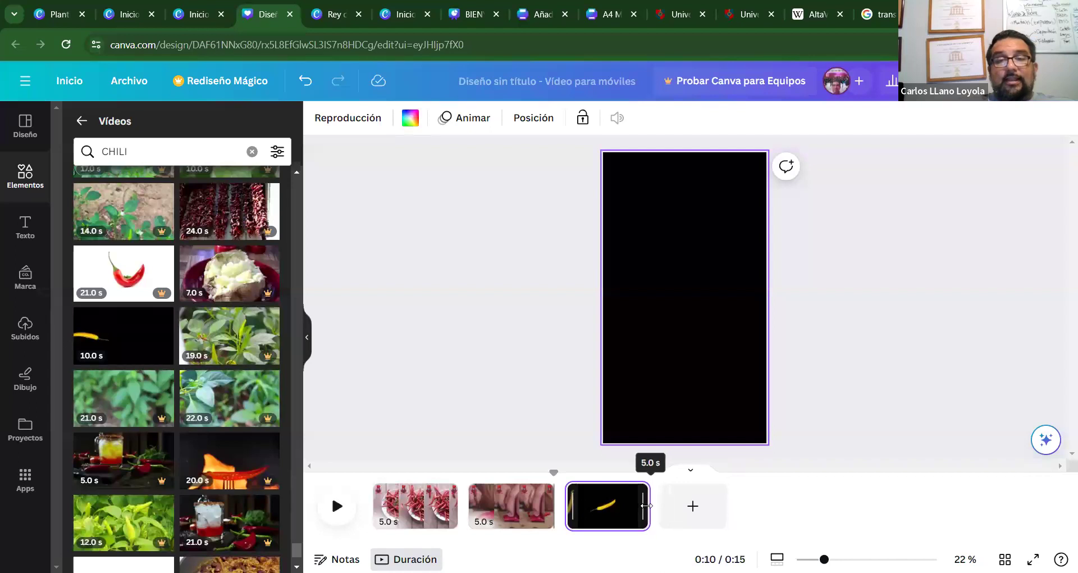
Preview page 3, then carry page 1's Rey Chile logo over to page 3's clip.
click(857, 384)
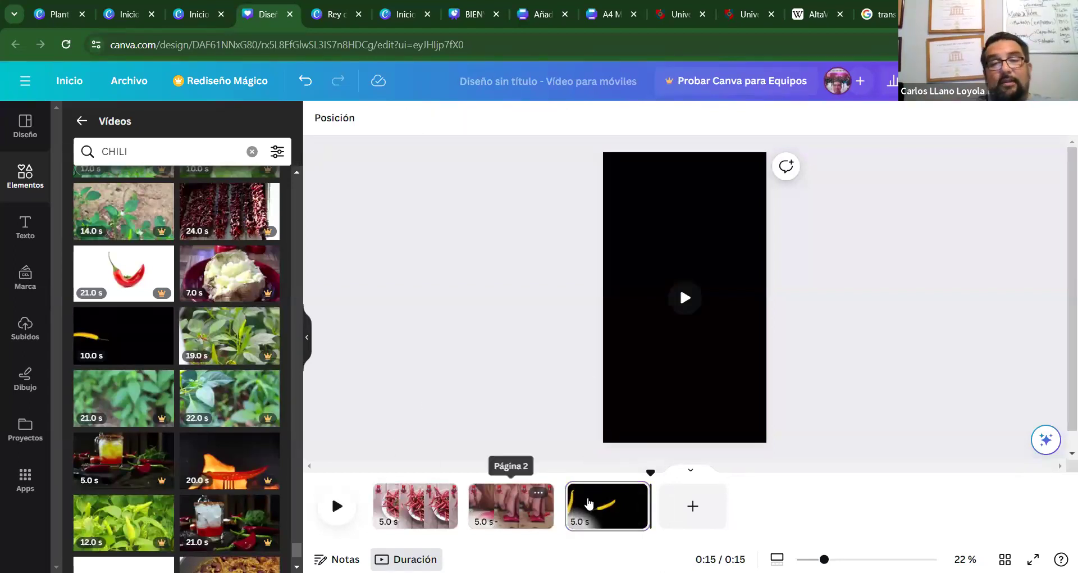
click(569, 505)
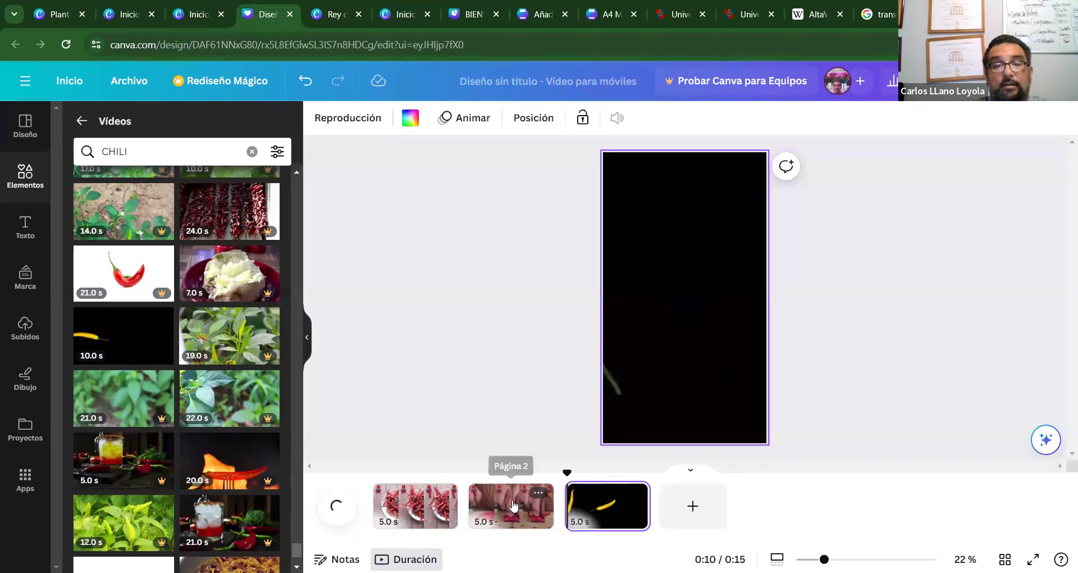
click(334, 506)
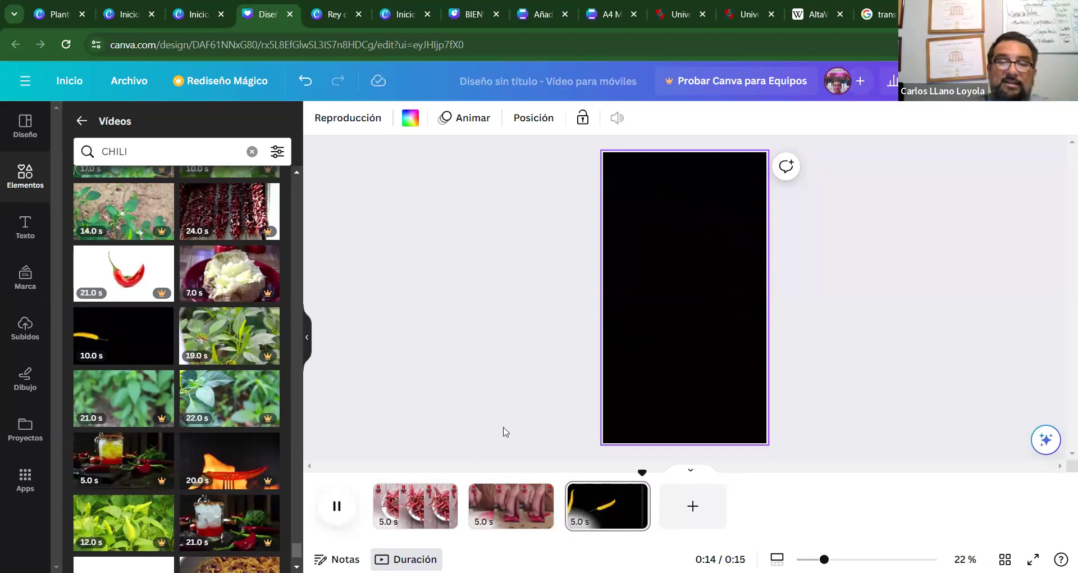
click(412, 509)
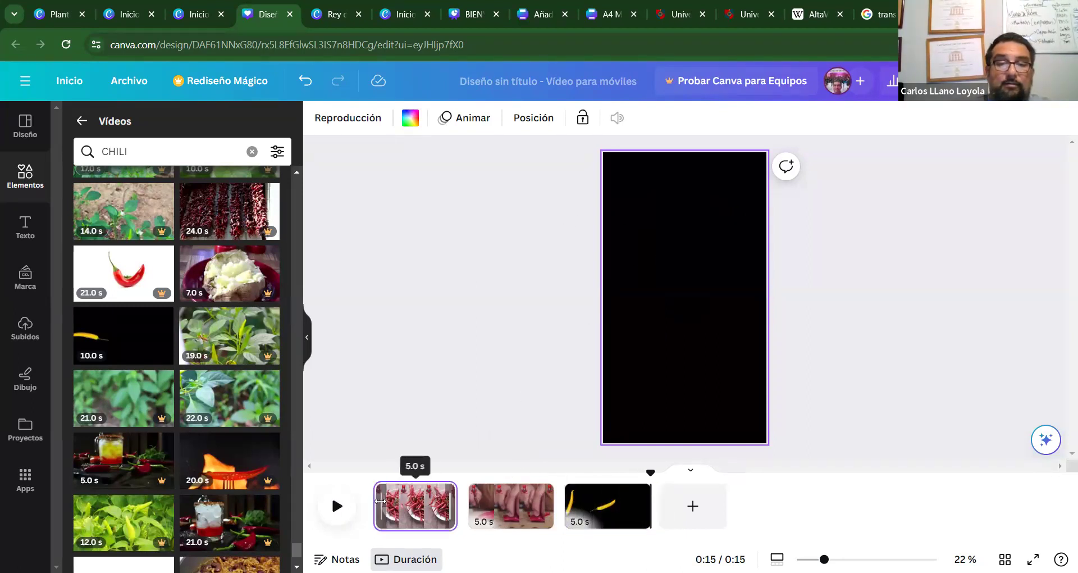
click(642, 217)
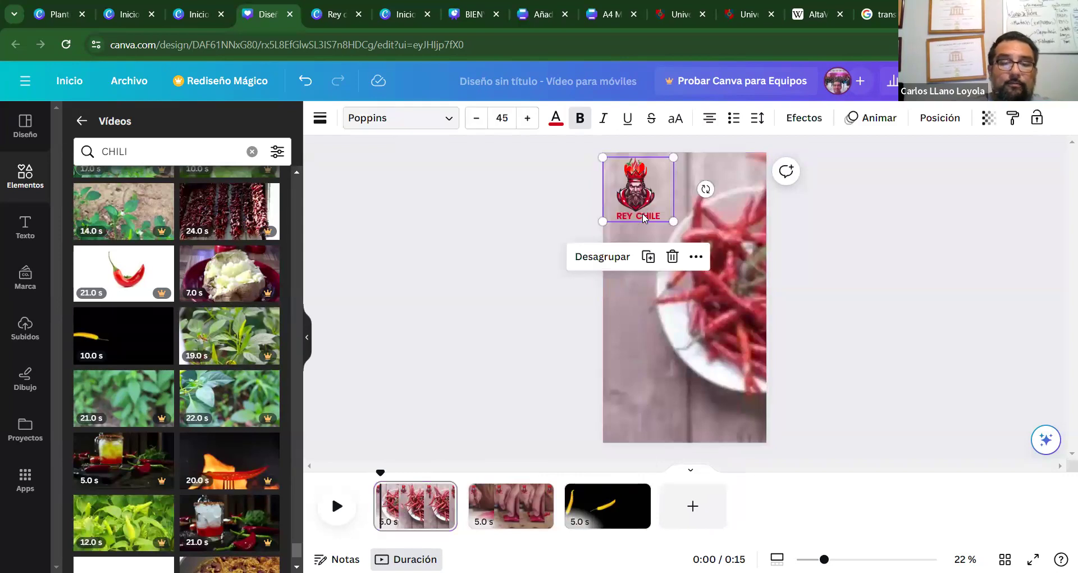
click(570, 503)
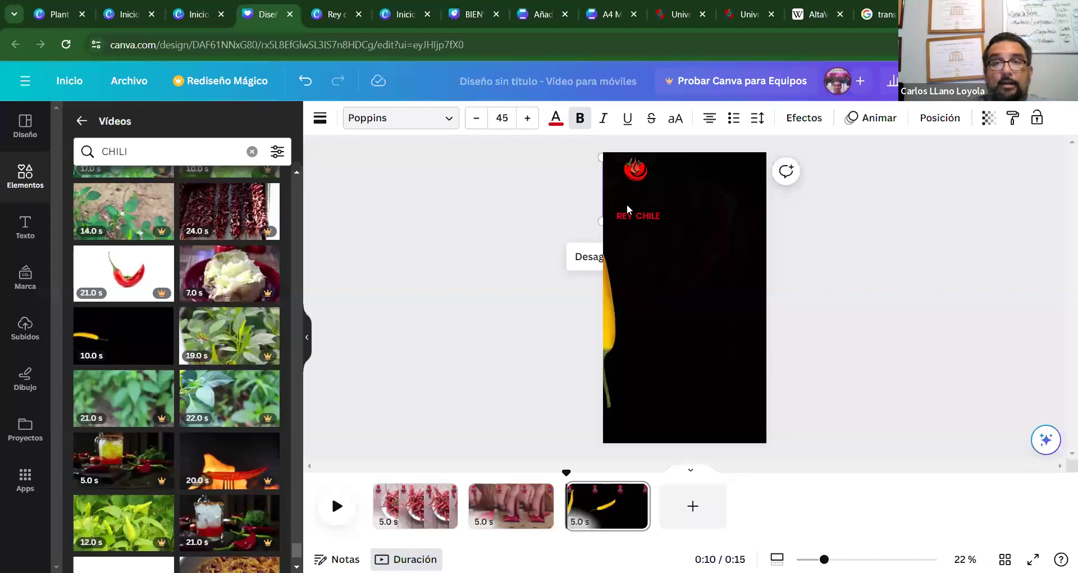
click(927, 290)
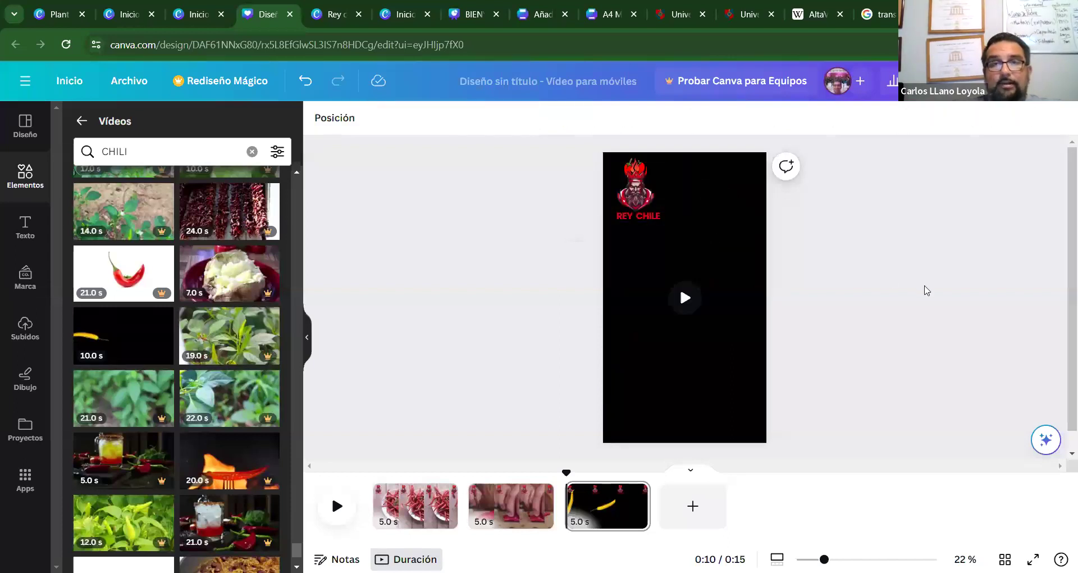
Add a blank page, then delete it with Eliminar página.
click(566, 506)
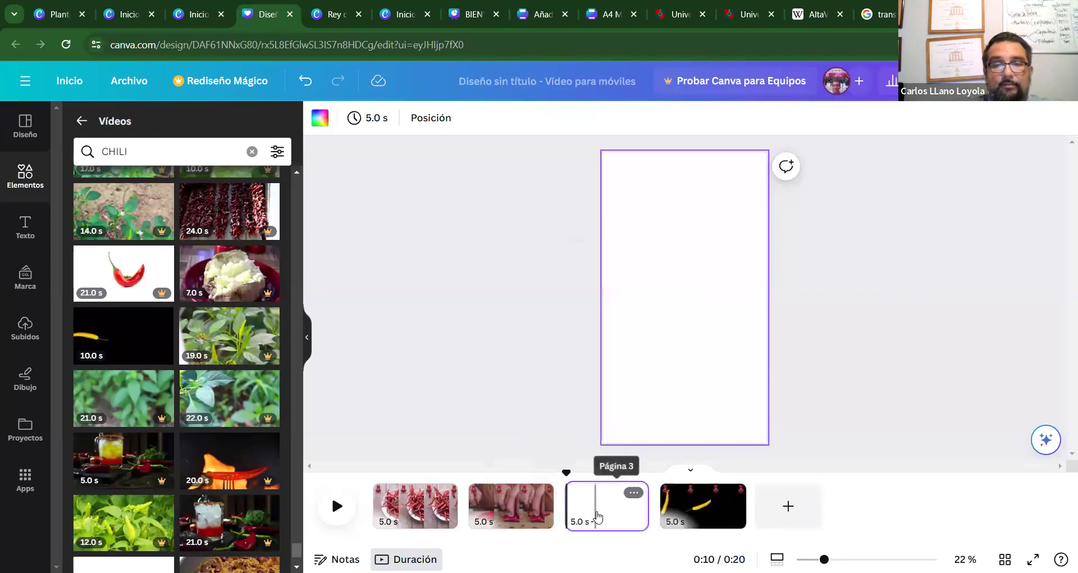
click(633, 493)
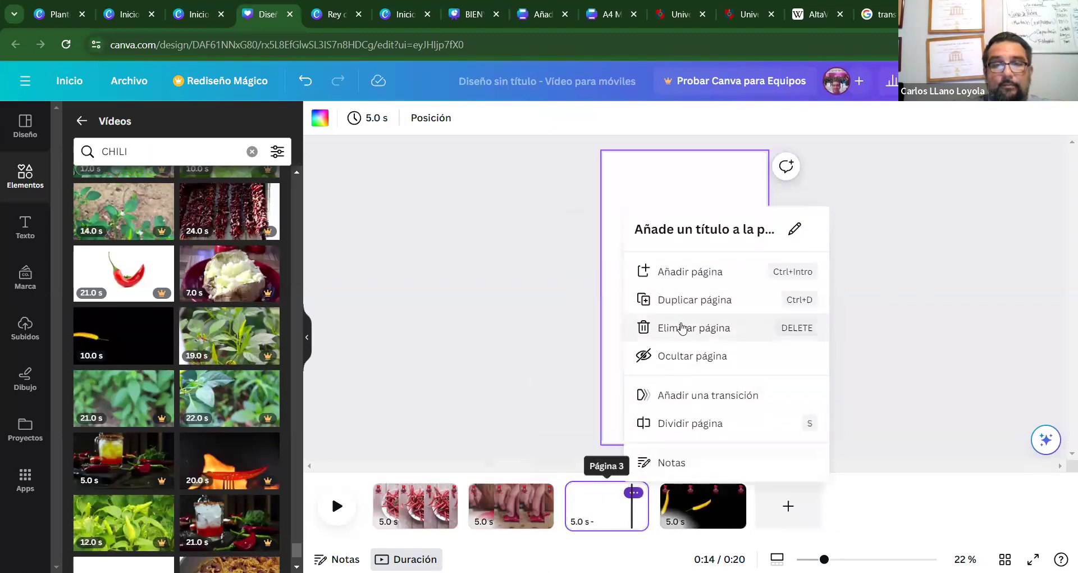
click(681, 328)
click(416, 506)
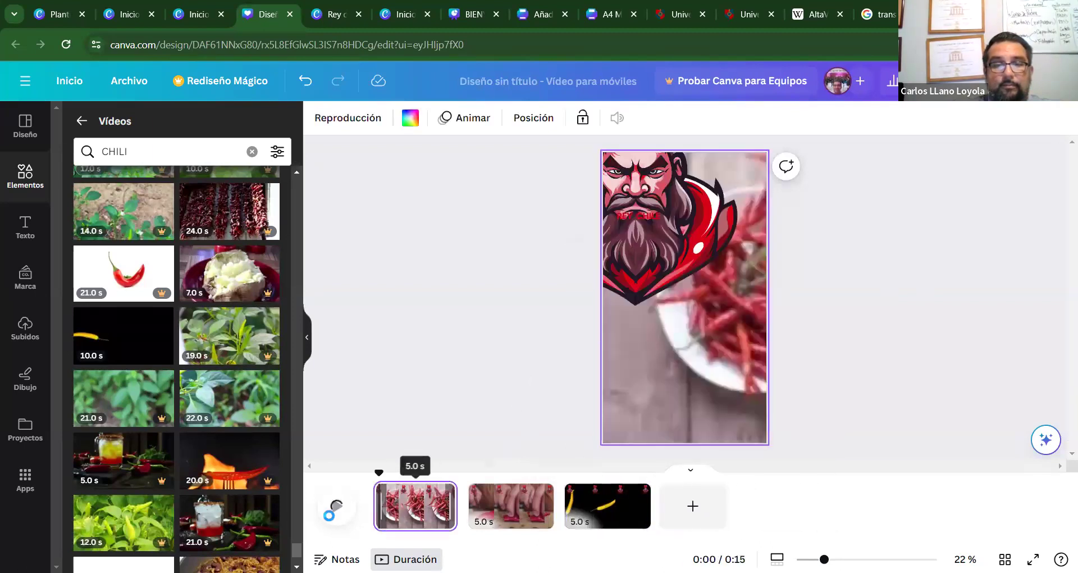
click(336, 505)
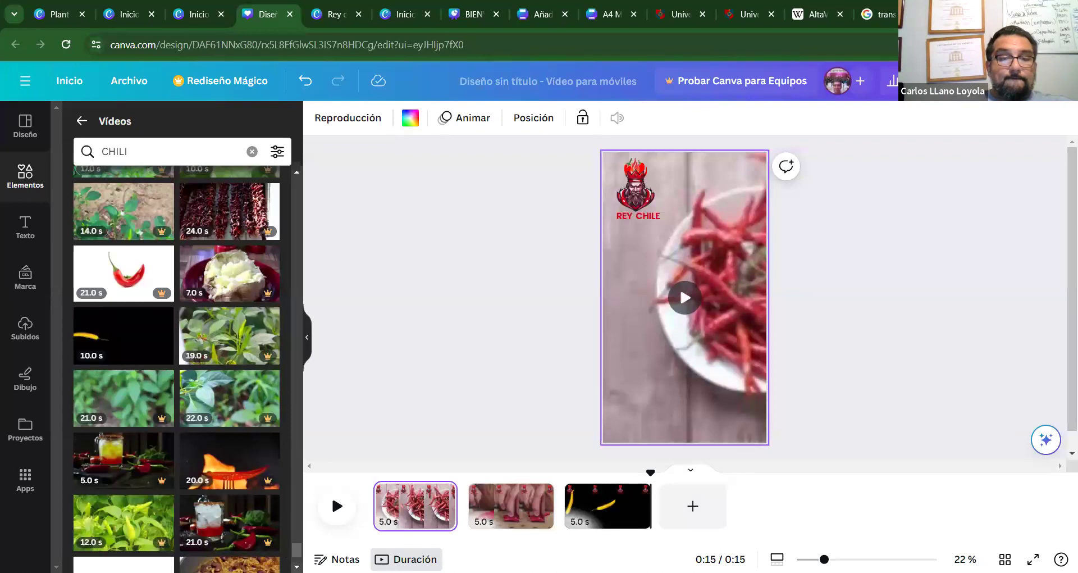
scroll(296, 547, down, 5)
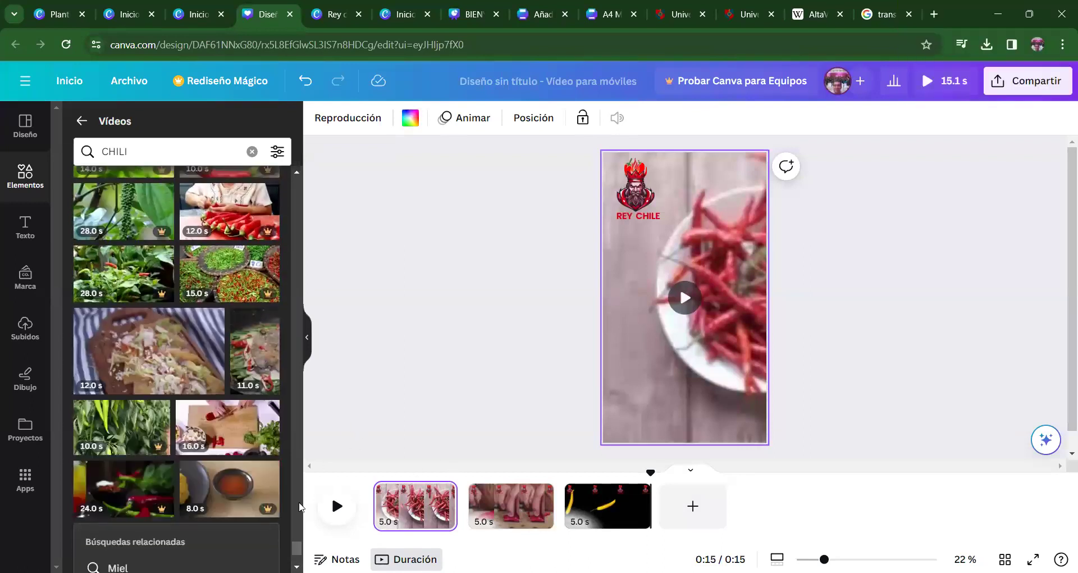
scroll(177, 369, down, 5)
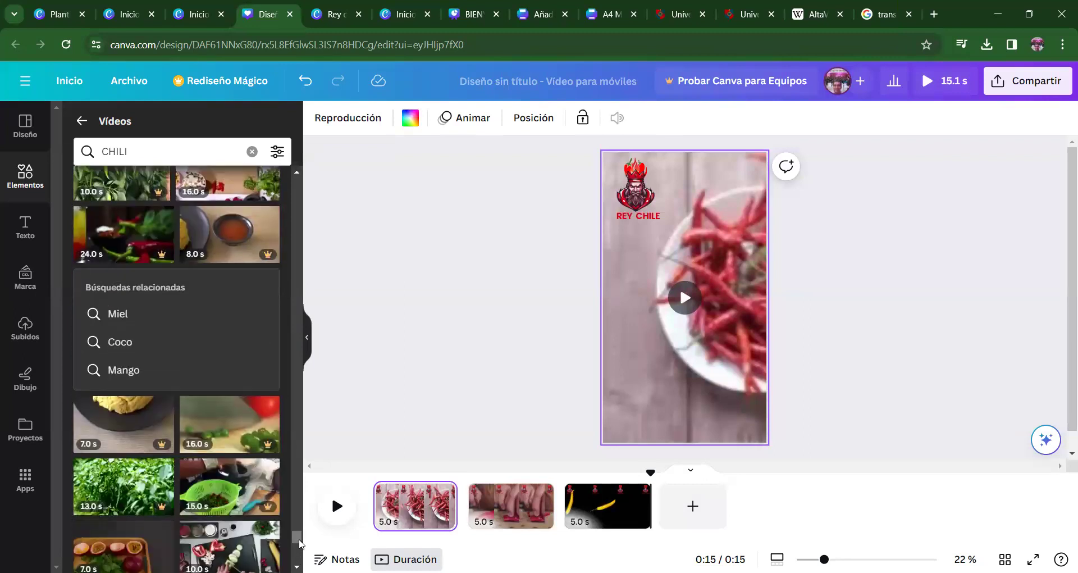
scroll(300, 543, down, 4)
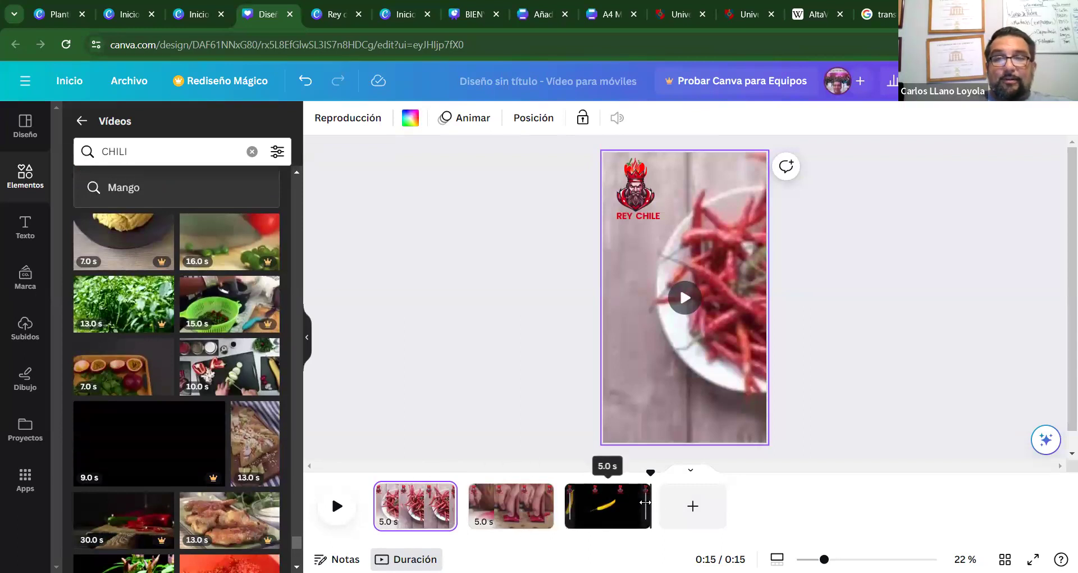
Trim page 3 to 3.5 s for a 0:13 total and play from page 1.
drag(638, 504, 628, 503)
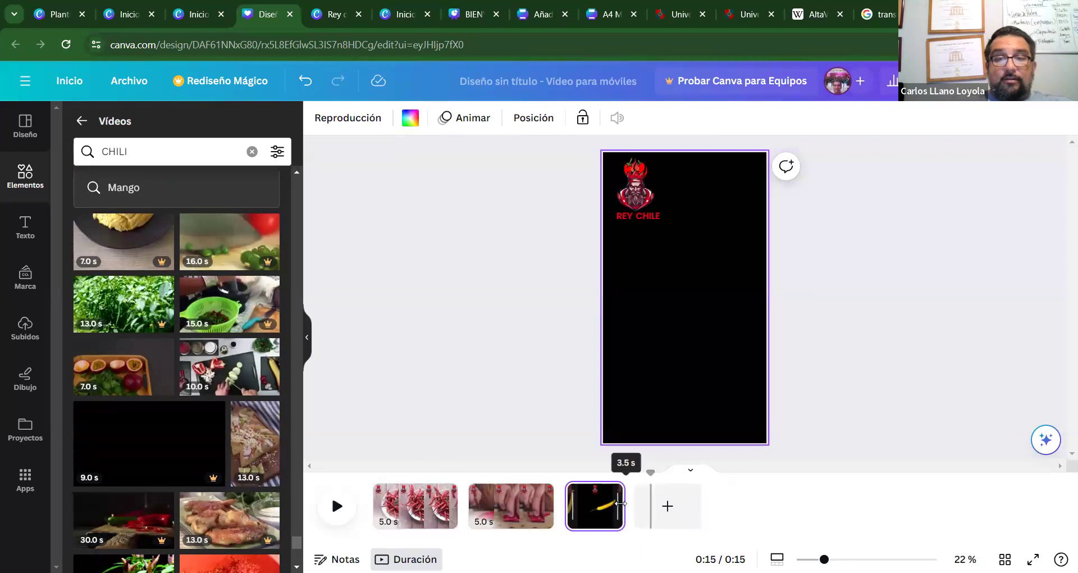
drag(620, 504, 621, 504)
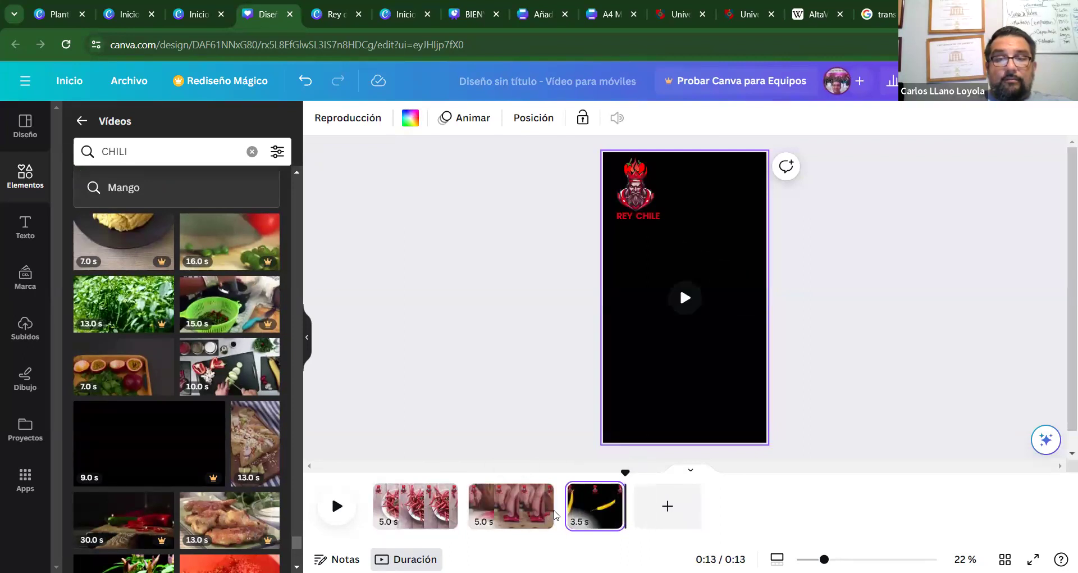
click(373, 508)
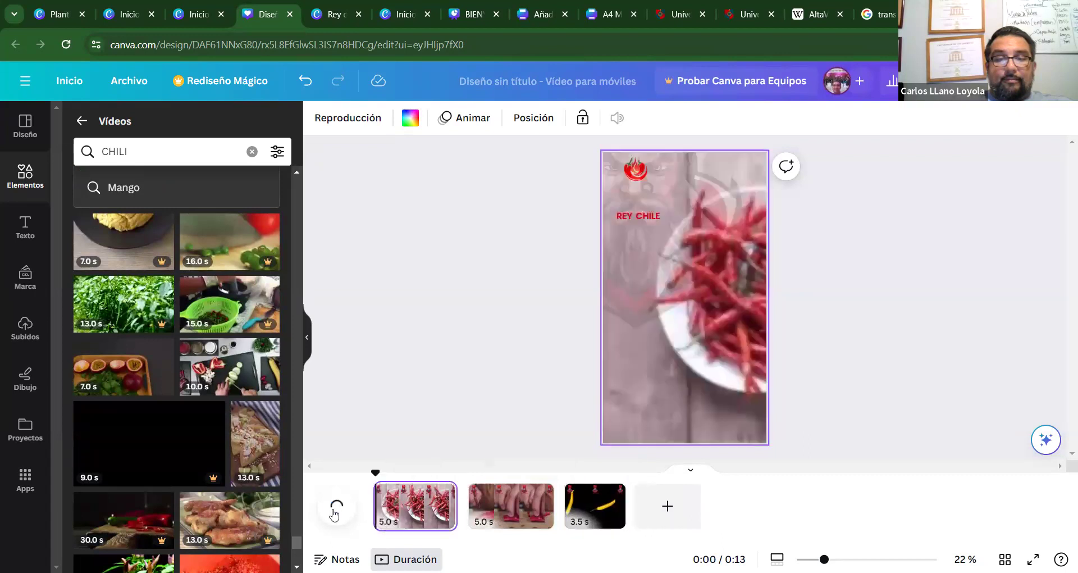
click(337, 508)
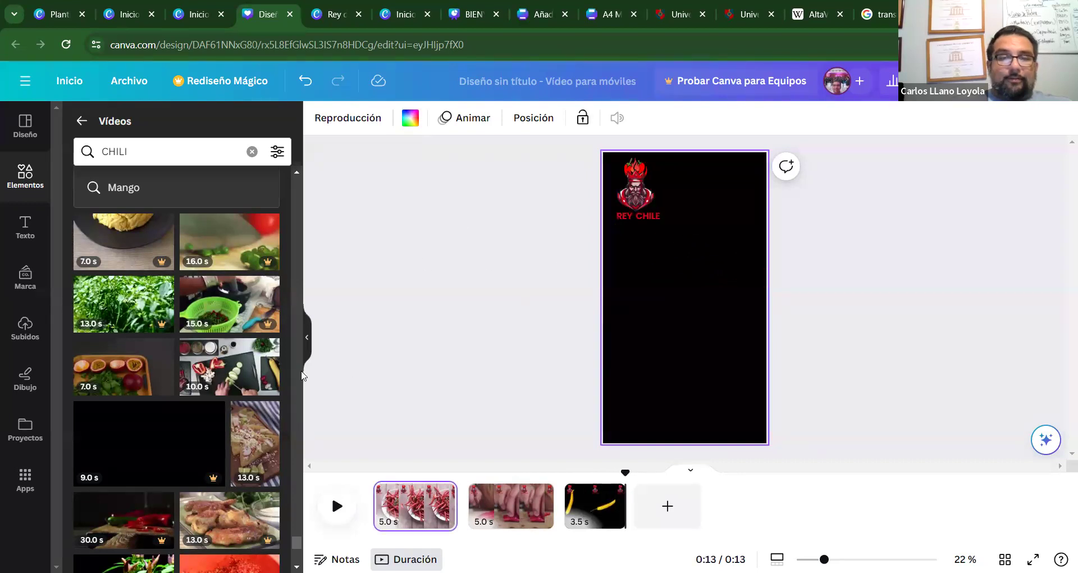
Scroll further through the chili stock video results.
scroll(298, 549, down, 5)
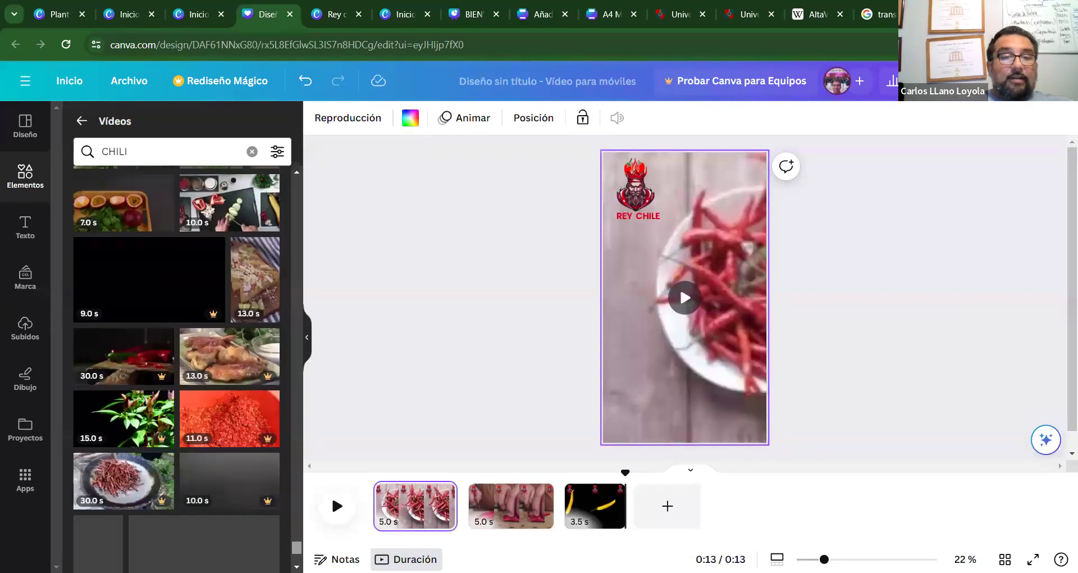
scroll(176, 370, down, 5)
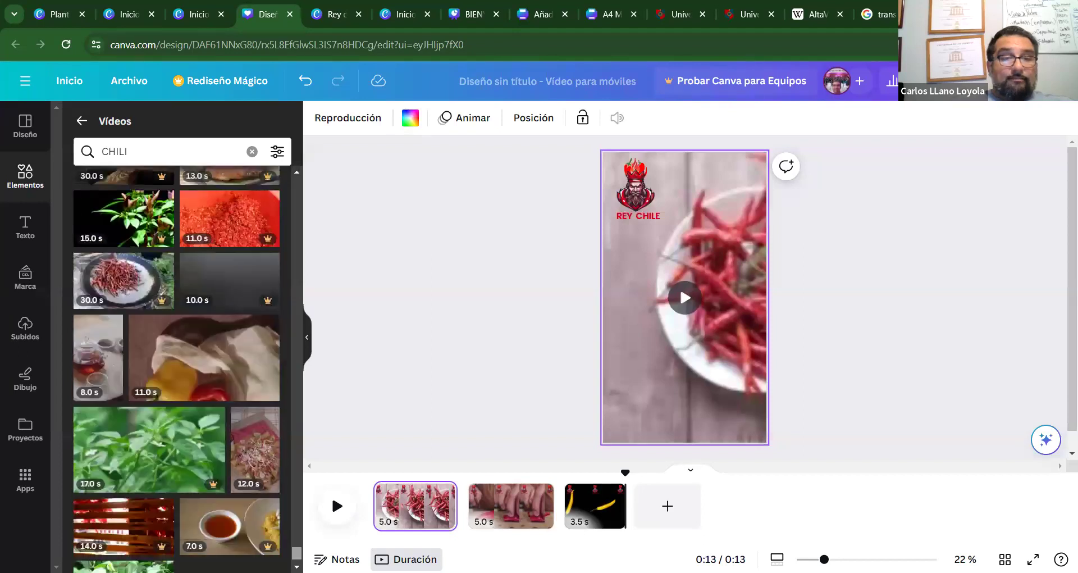
scroll(176, 370, down, 4)
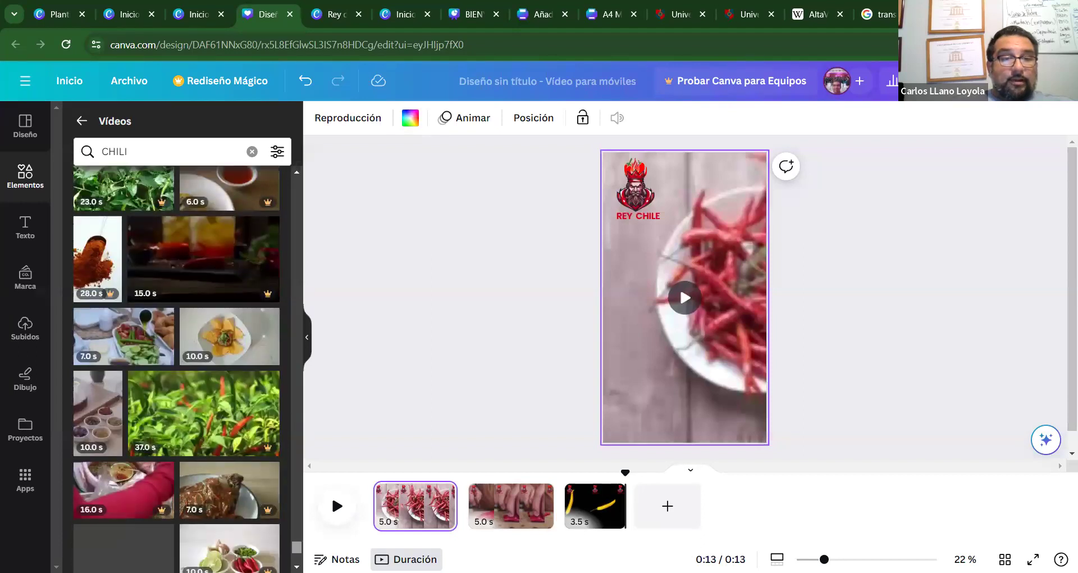
scroll(176, 371, down, 4)
scroll(176, 371, down, 5)
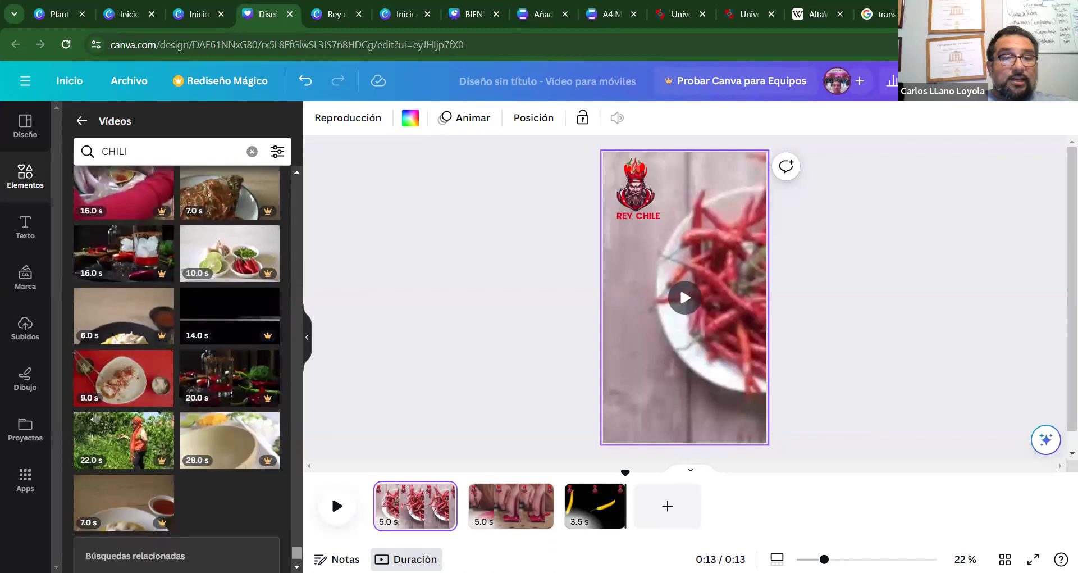
drag(297, 544, 281, 208)
Change the video search to 'CHILI EATING' and run it.
click(184, 142)
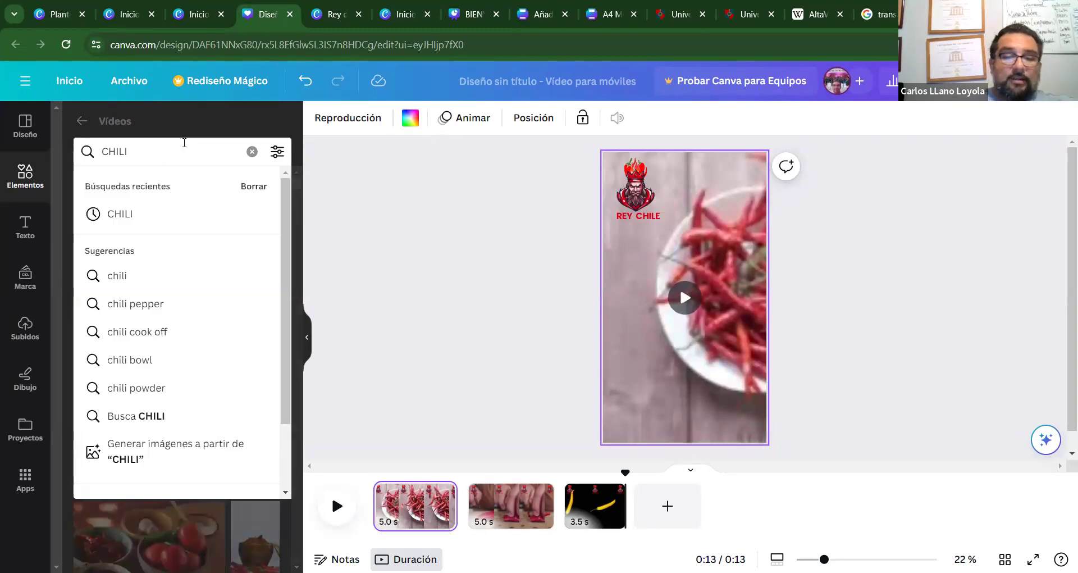
text(et¿)
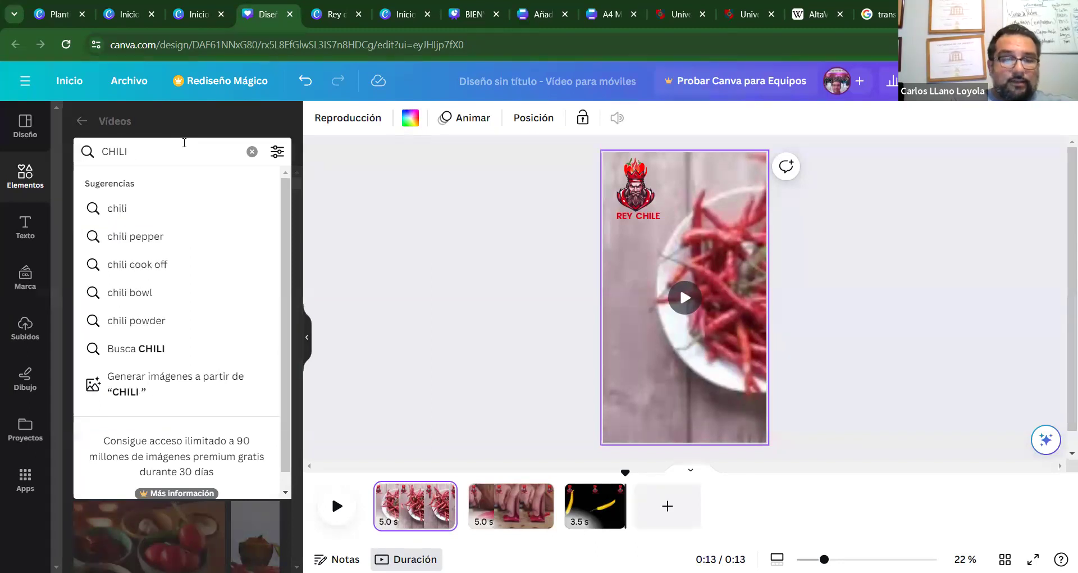
text( EATING)
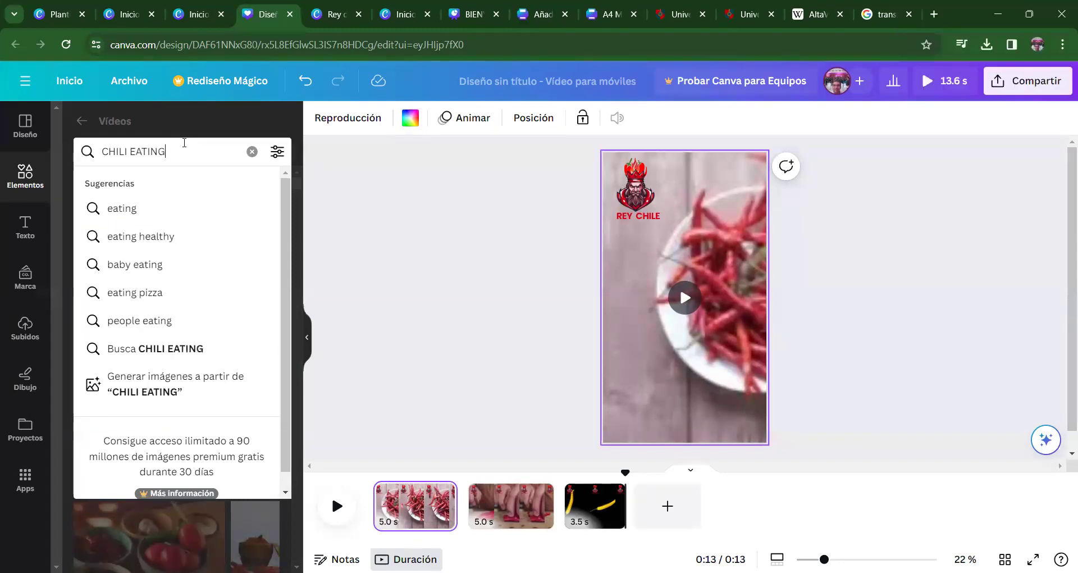
key(Return)
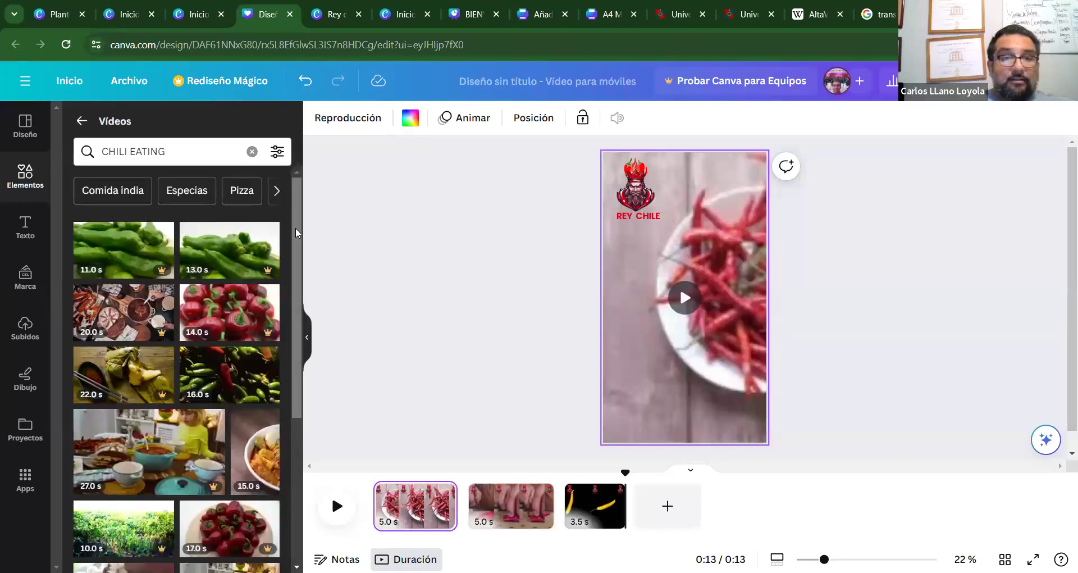
drag(295, 228, 289, 537)
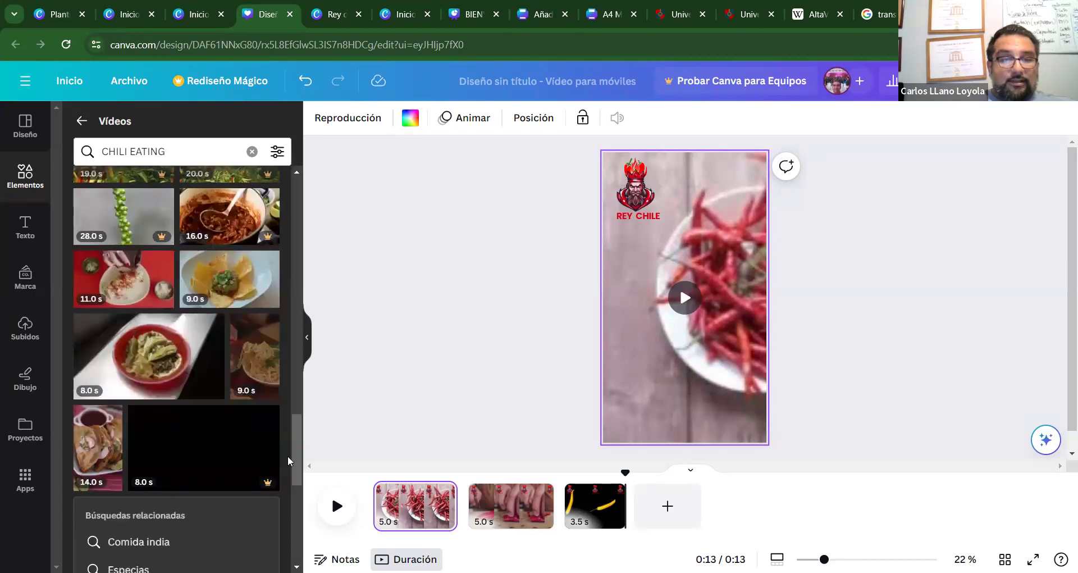
drag(294, 464, 296, 506)
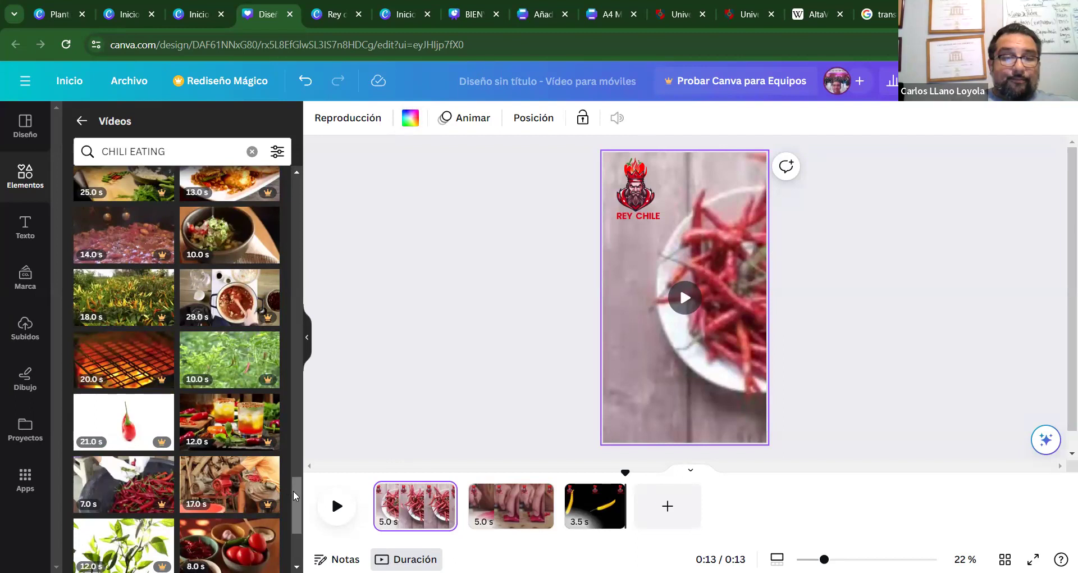
Browse the CHILI EATING clips, then delete CHILI so the query reads EATING.
scroll(293, 490, down, 5)
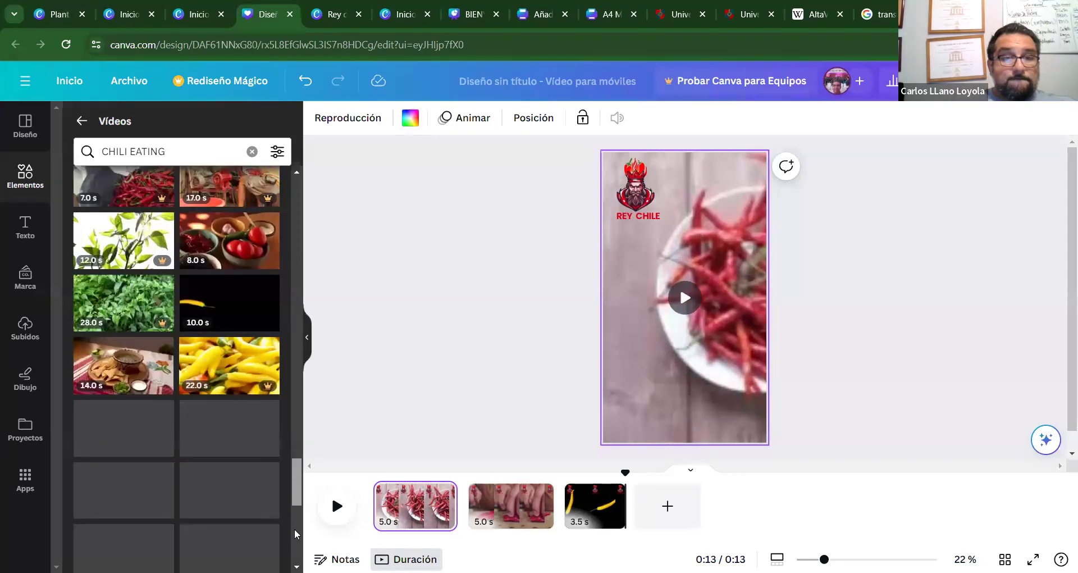
scroll(294, 528, down, 3)
scroll(294, 541, down, 5)
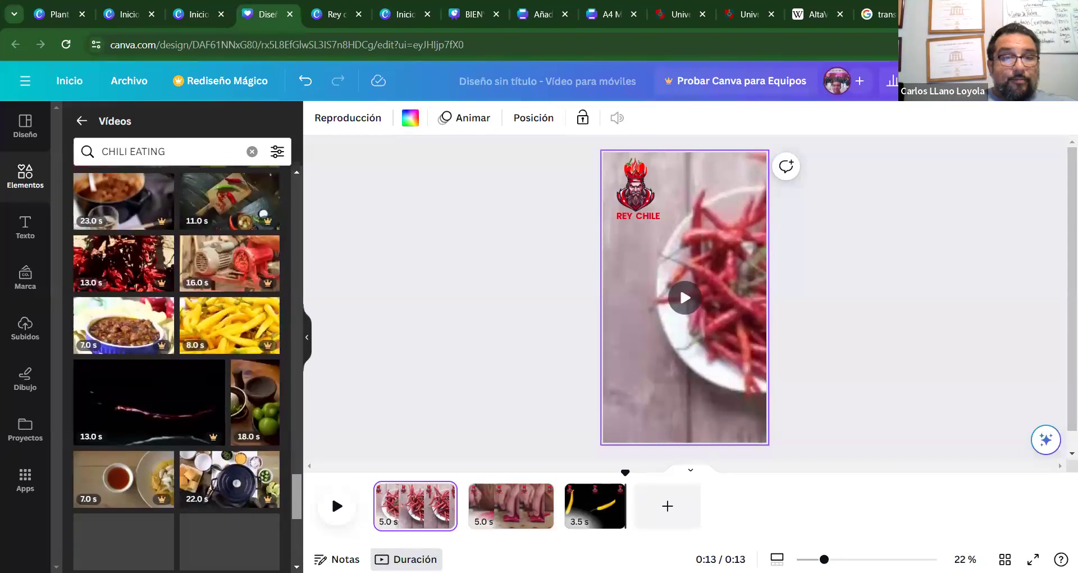
scroll(294, 542, down, 6)
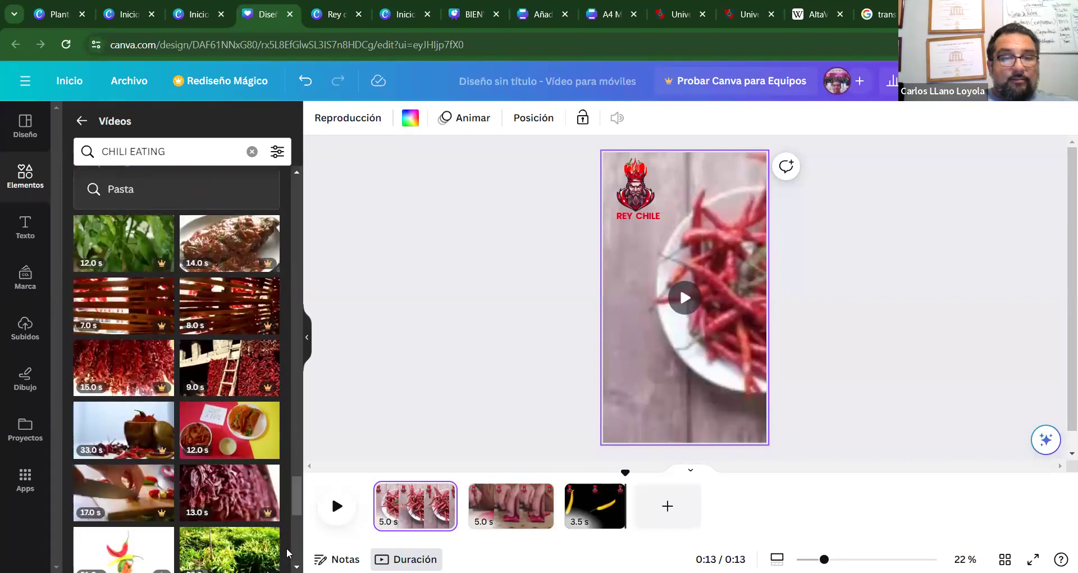
scroll(294, 514, down, 8)
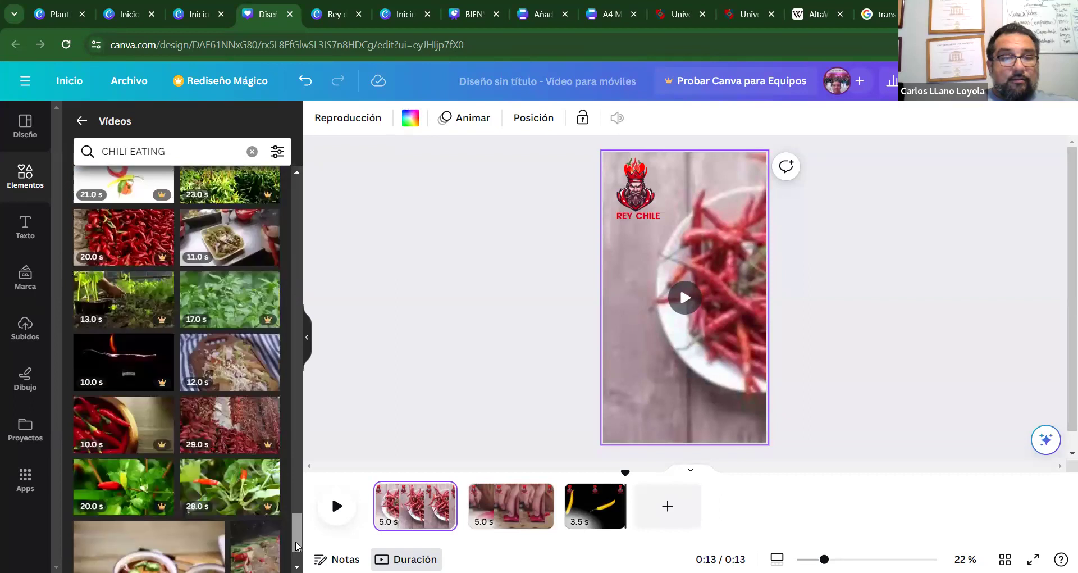
scroll(295, 540, down, 4)
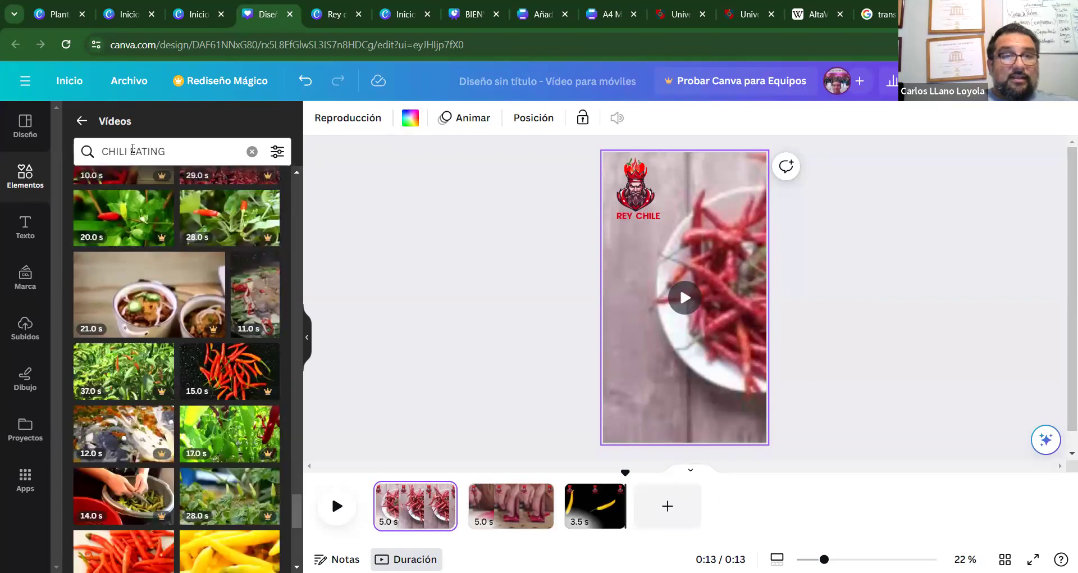
drag(129, 151, 56, 150)
key(BackSpace)
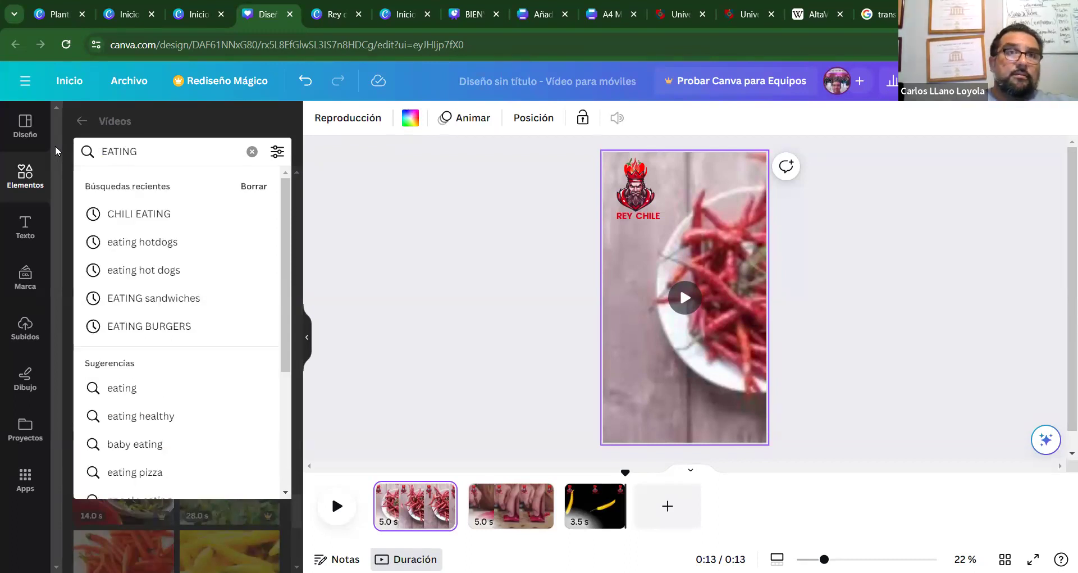
Search the stock videos for 'EATING CHILI', correcting the CHILE typo.
text(CHILE)
key(BackSpace)
text(I)
key(Return)
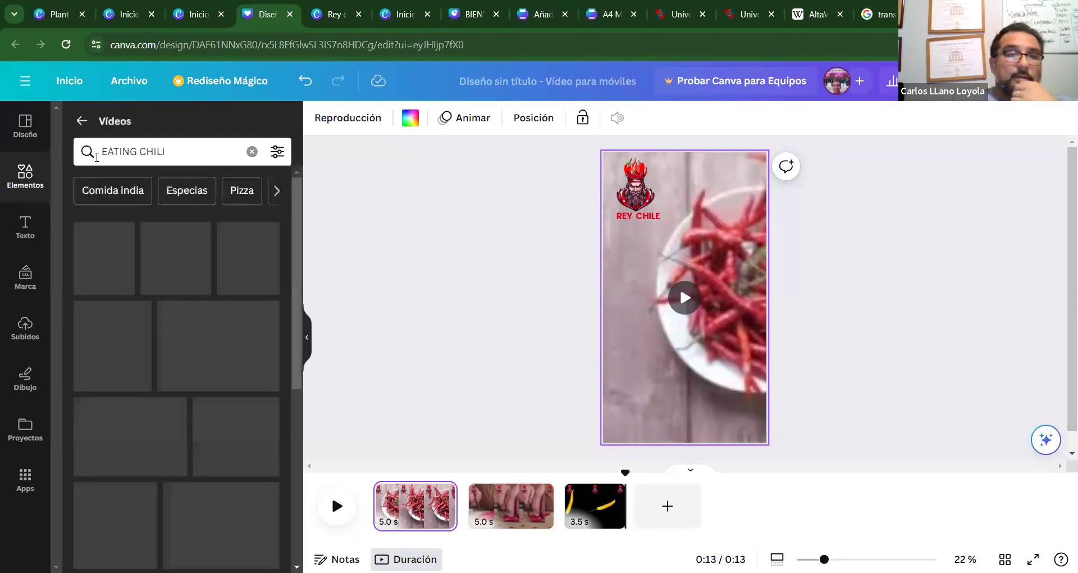
drag(294, 213, 285, 386)
Scroll through the EATING CHILI video results.
scroll(285, 385, down, 4)
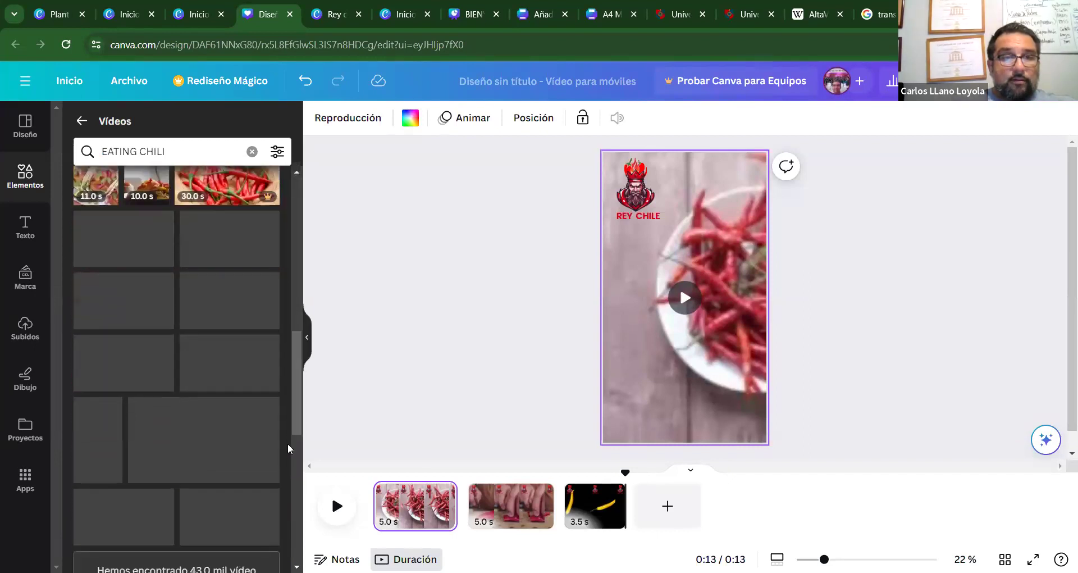
scroll(294, 372, down, 8)
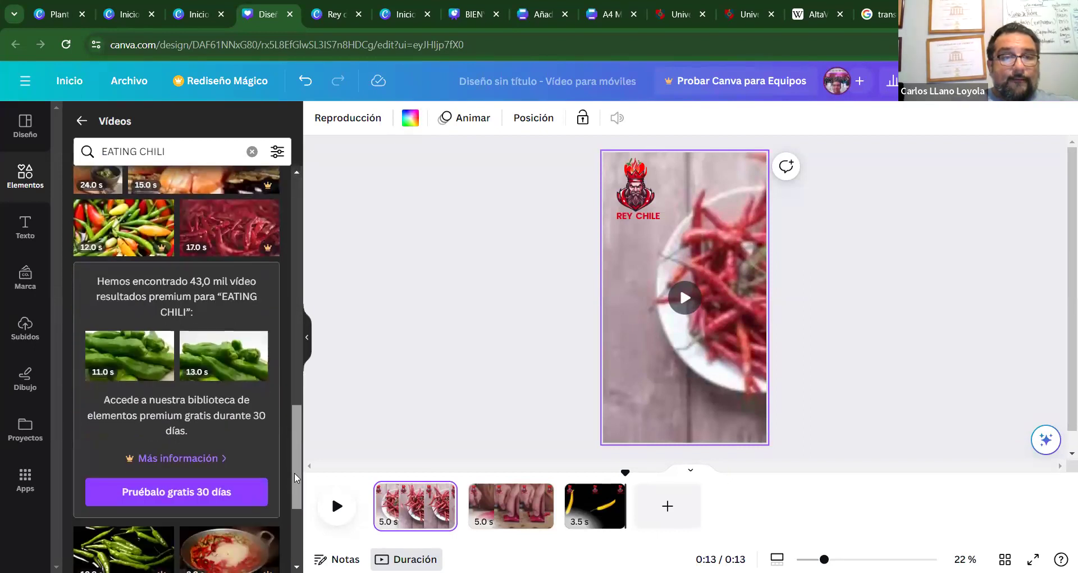
scroll(296, 477, down, 6)
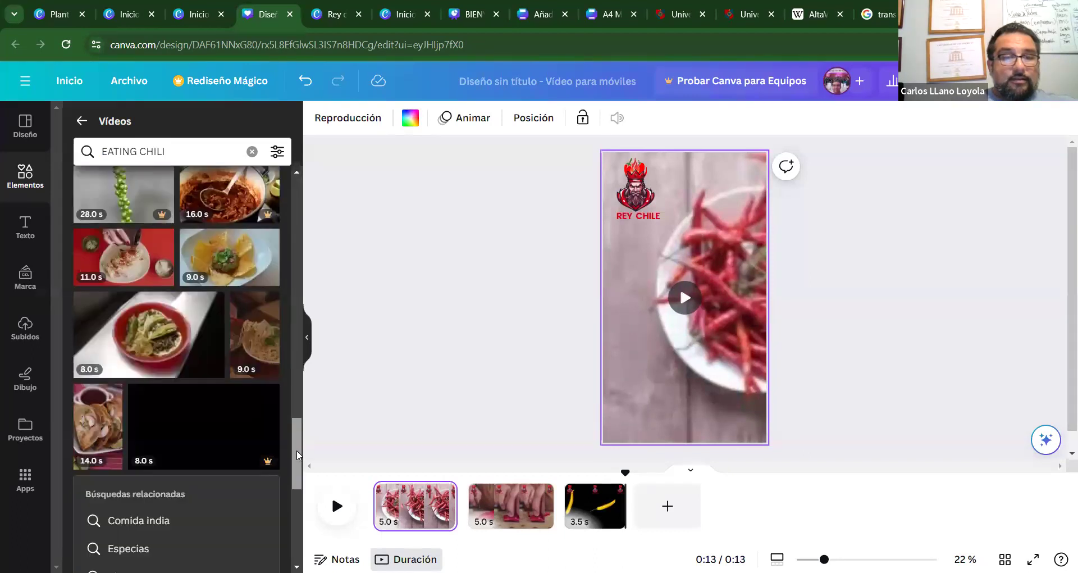
scroll(296, 494, down, 6)
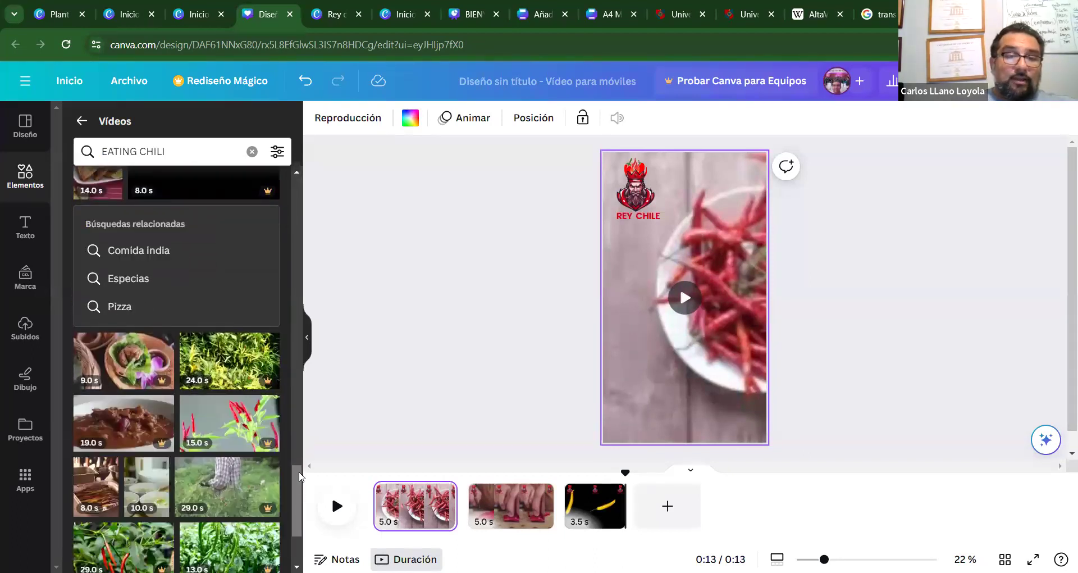
scroll(297, 505, down, 6)
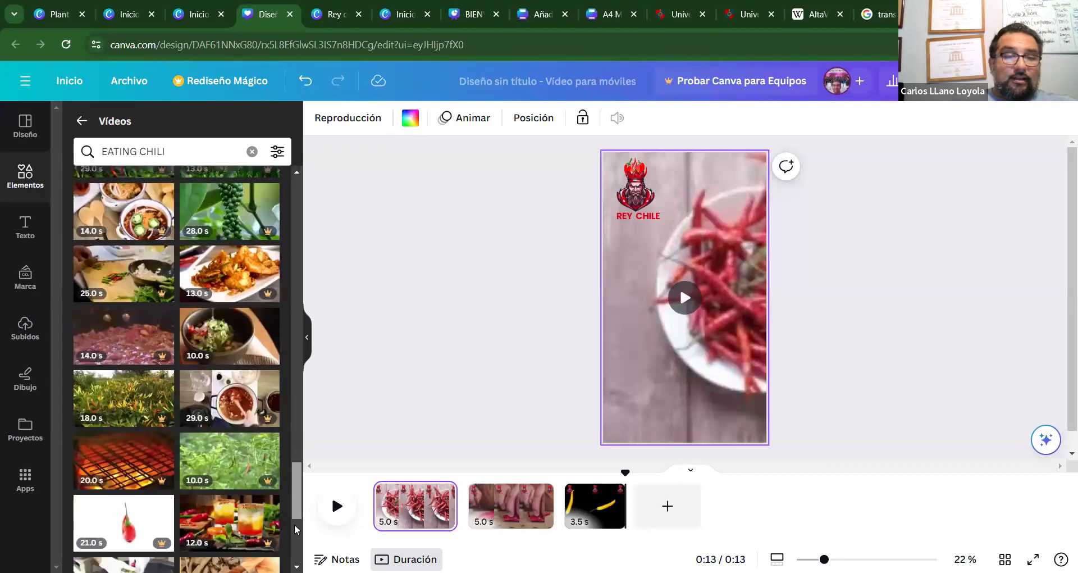
scroll(297, 490, down, 5)
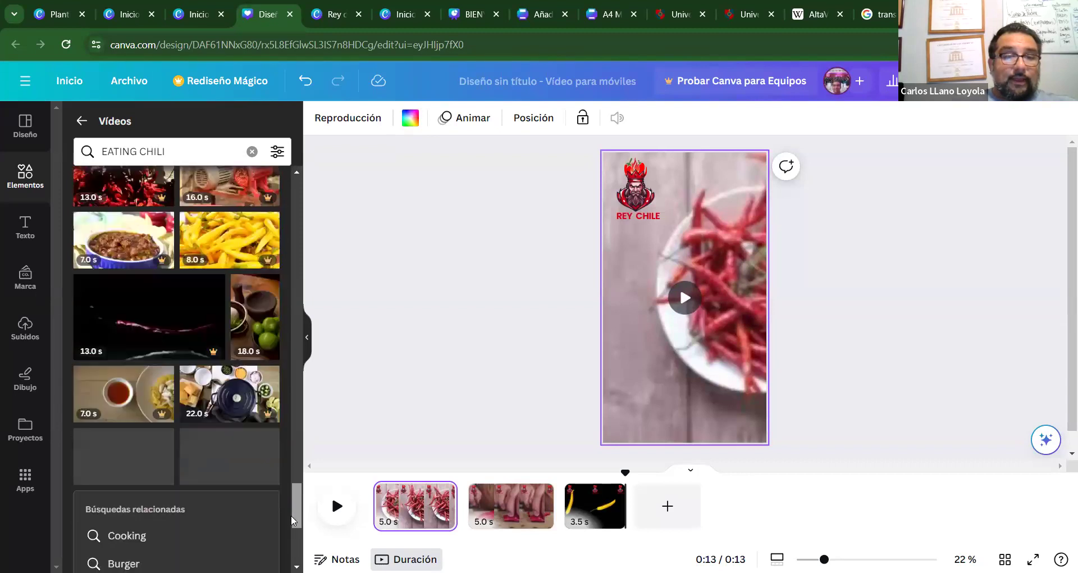
scroll(292, 510, down, 3)
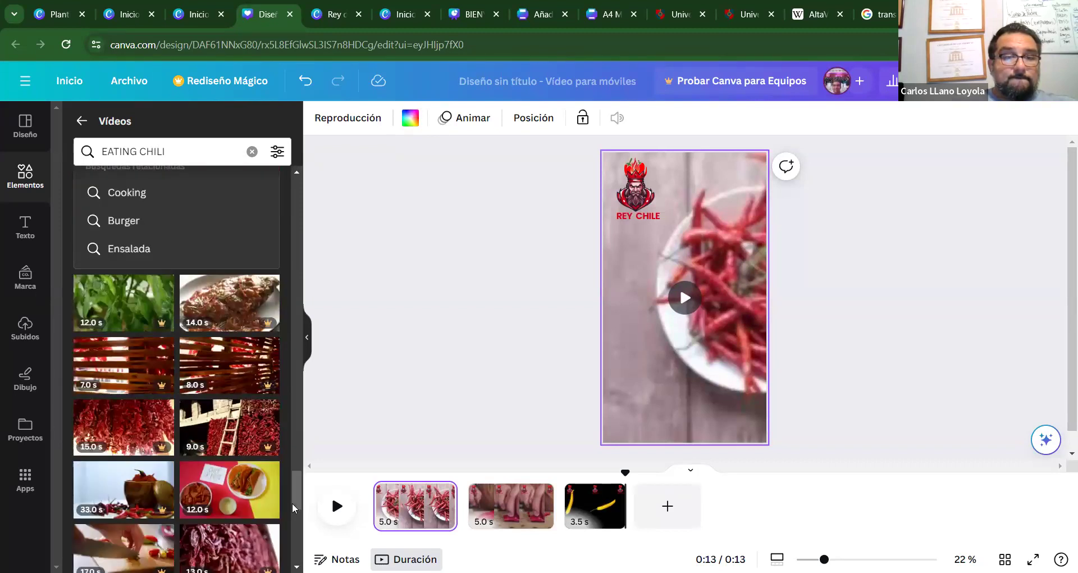
scroll(295, 495, down, 3)
scroll(290, 529, down, 1)
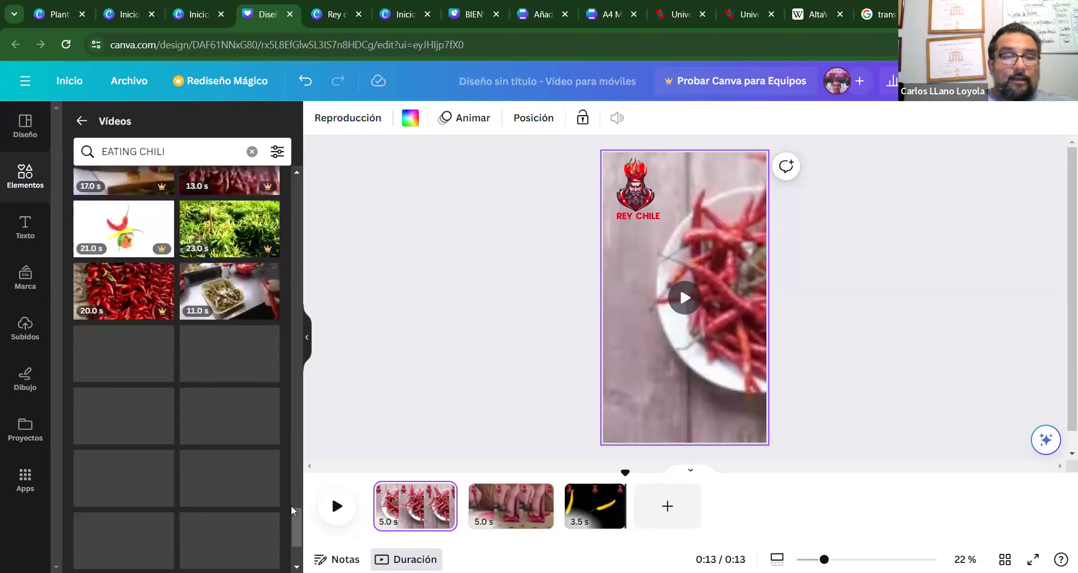
scroll(295, 528, down, 1)
scroll(300, 549, down, 5)
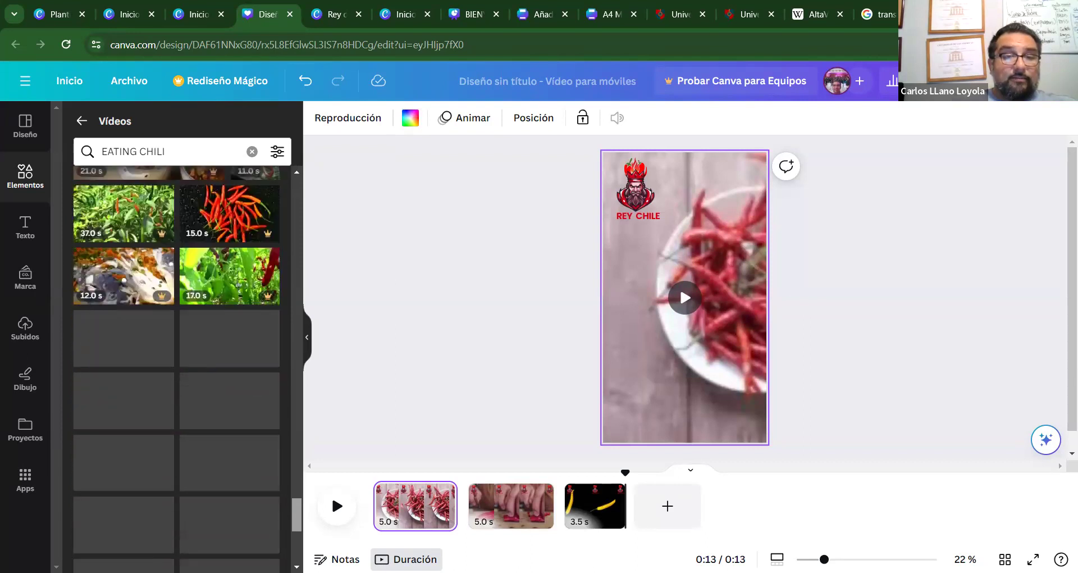
scroll(295, 528, down, 8)
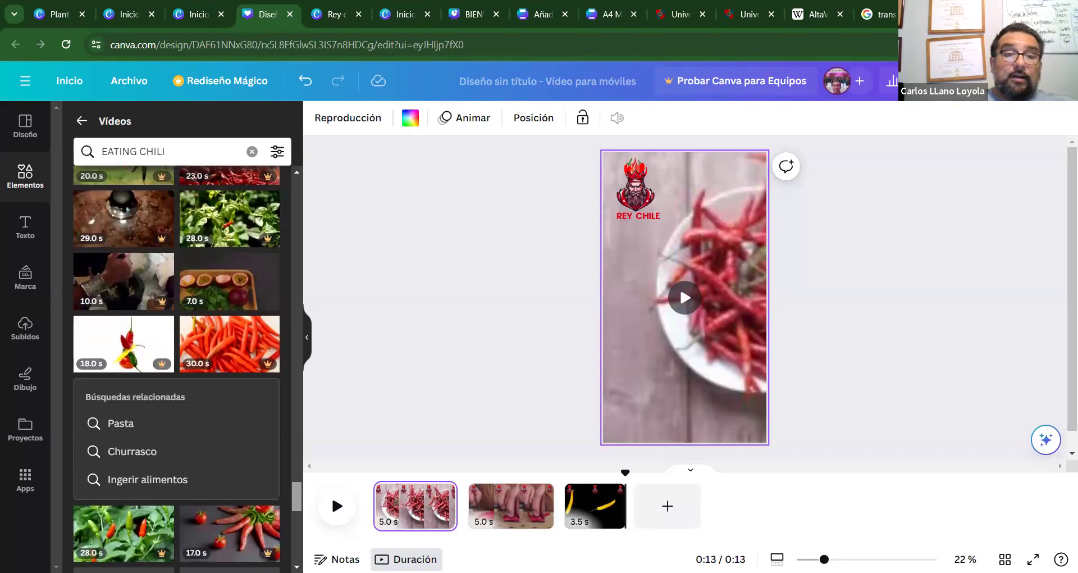
scroll(298, 531, down, 6)
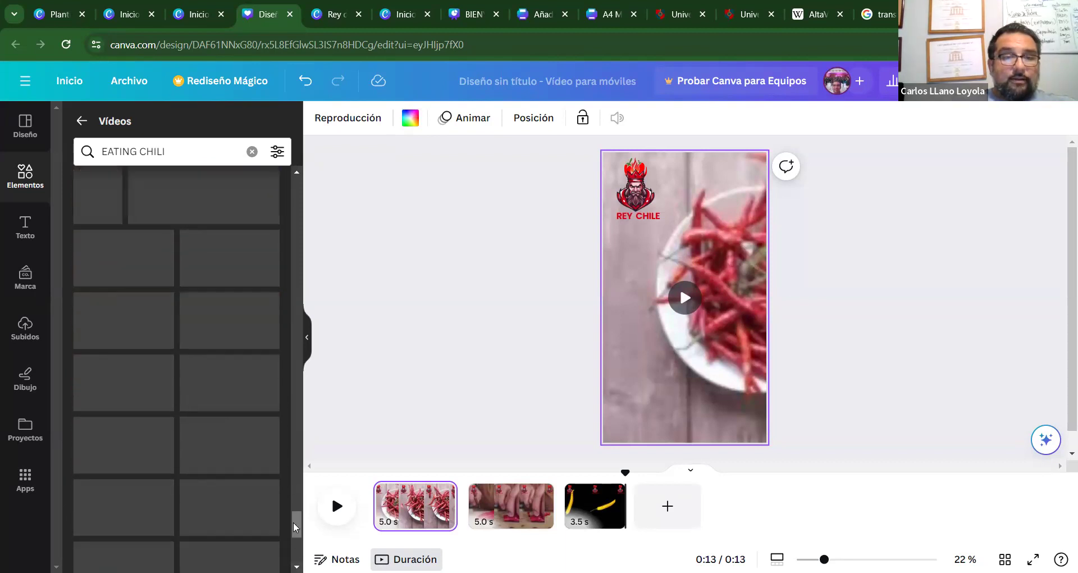
scroll(293, 527, down, 6)
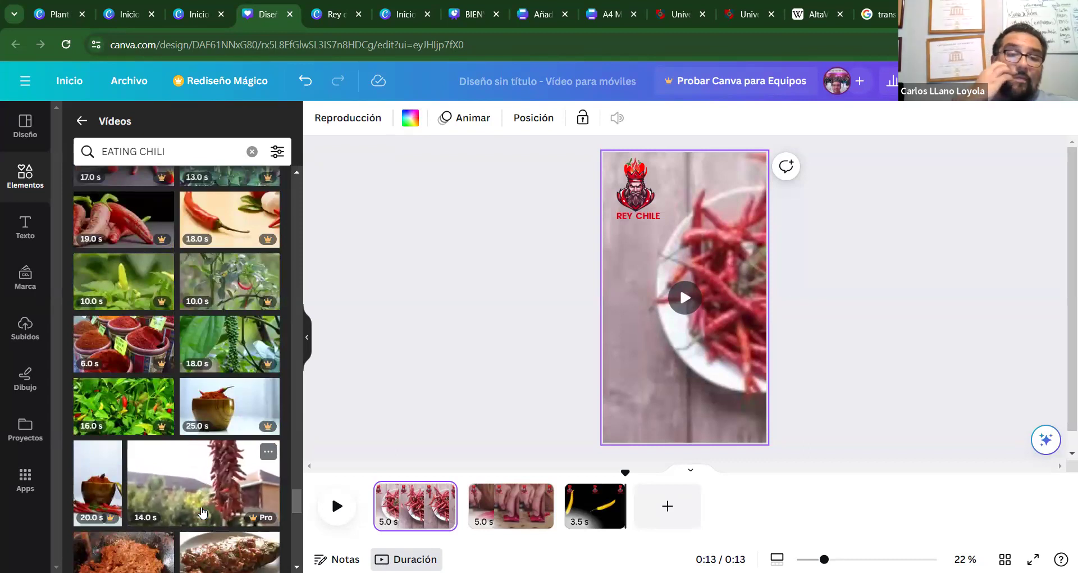
drag(293, 507, 287, 544)
scroll(288, 543, down, 6)
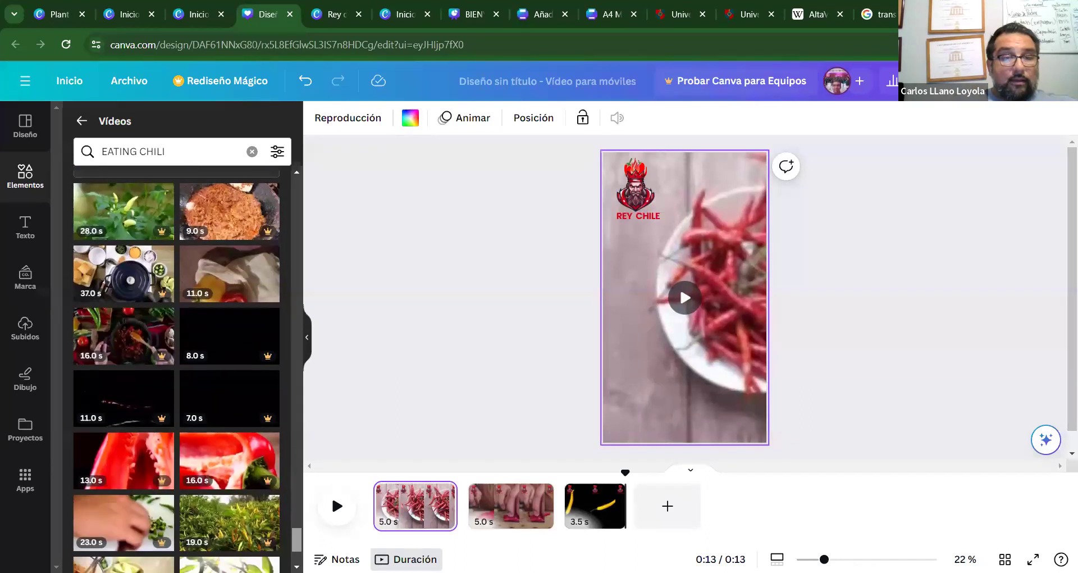
scroll(219, 324, down, 4)
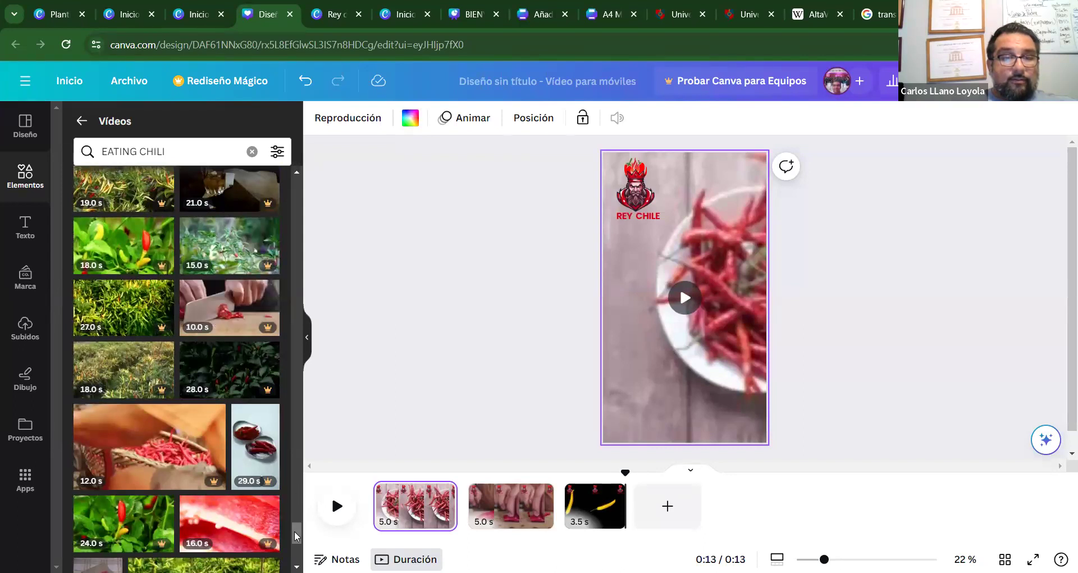
scroll(294, 531, down, 10)
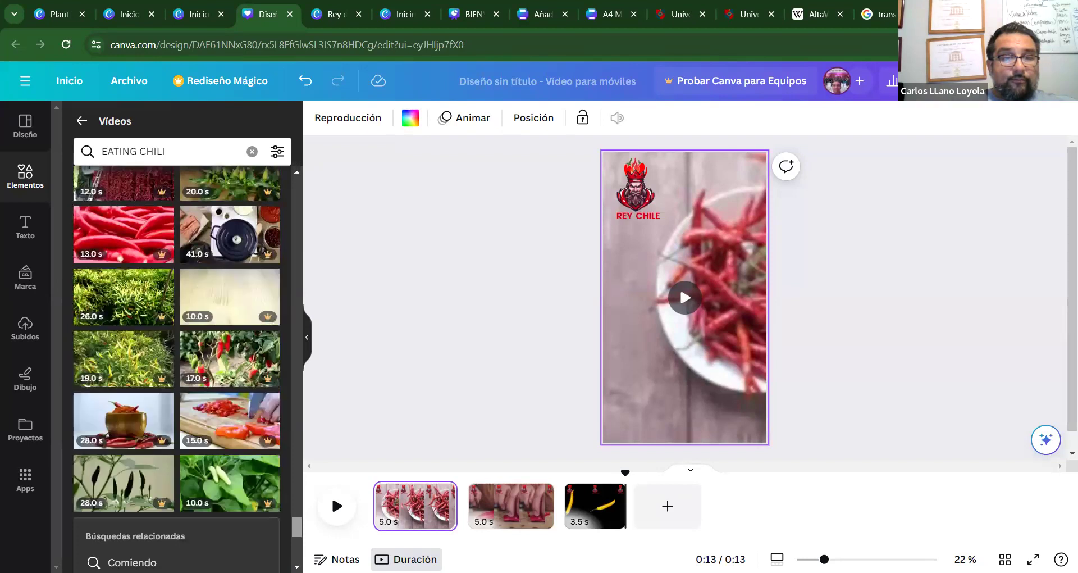
scroll(176, 365, down, 3)
scroll(177, 365, down, 10)
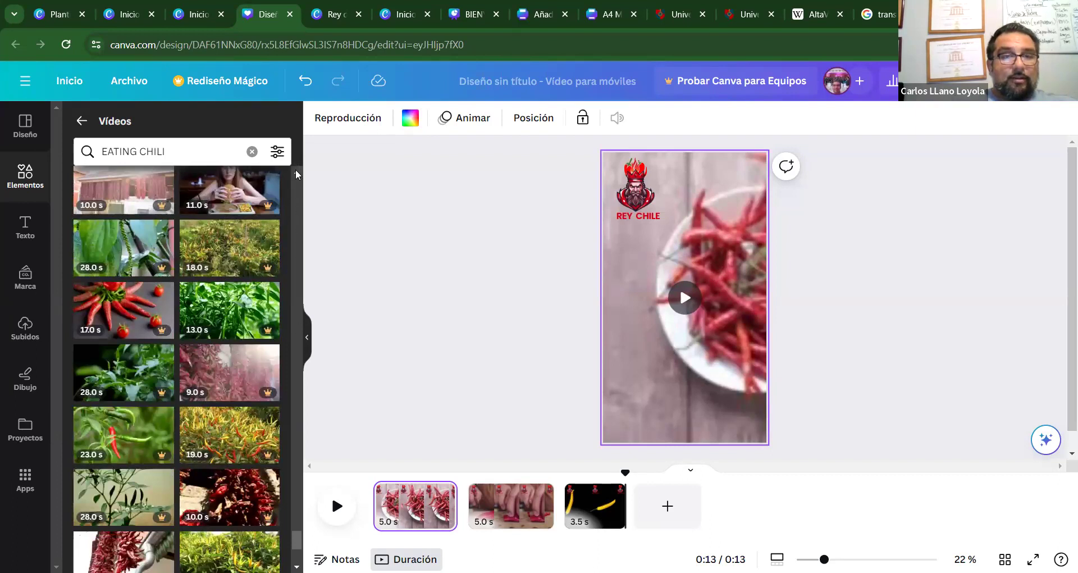
scroll(296, 174, up, 1)
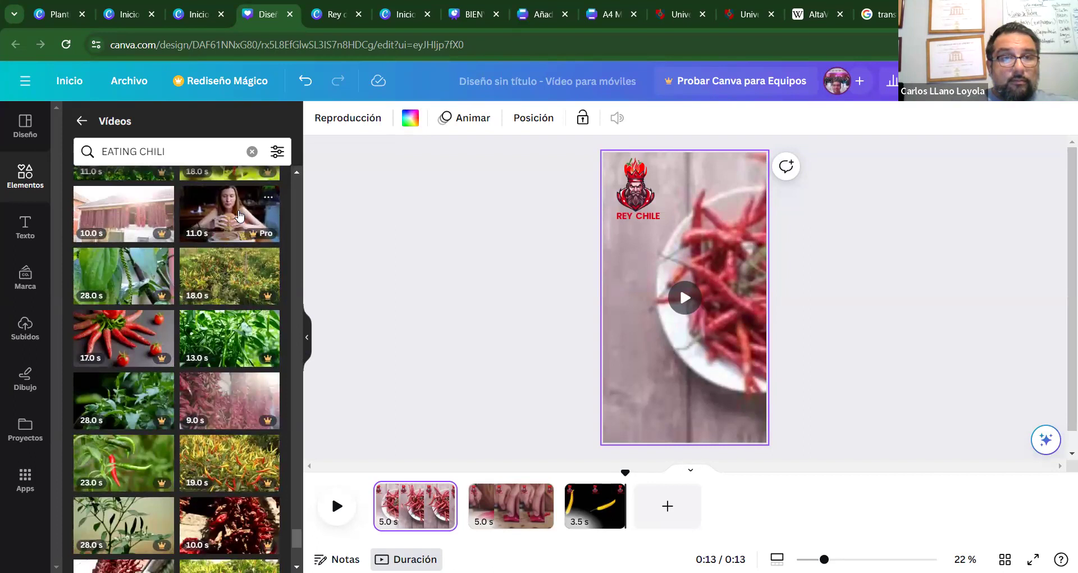
scroll(297, 545, down, 5)
scroll(180, 369, down, 10)
scroll(177, 369, down, 4)
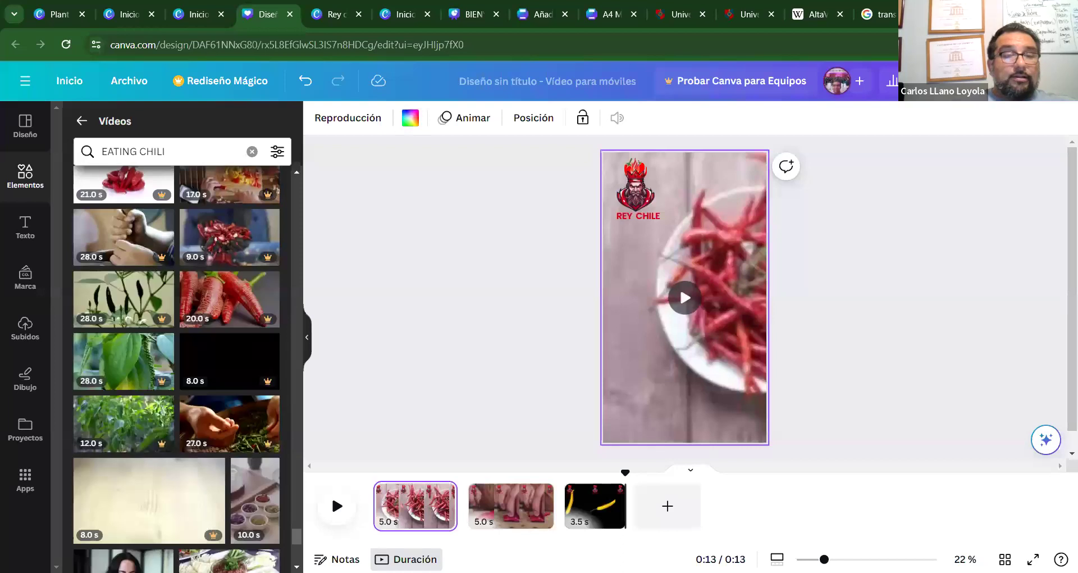
scroll(292, 538, down, 5)
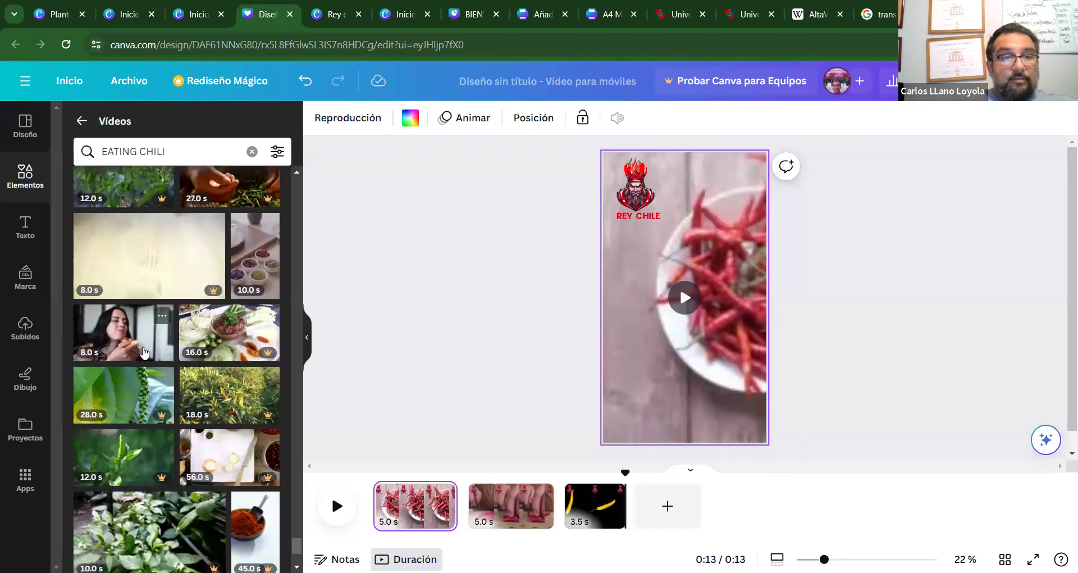
scroll(297, 542, down, 5)
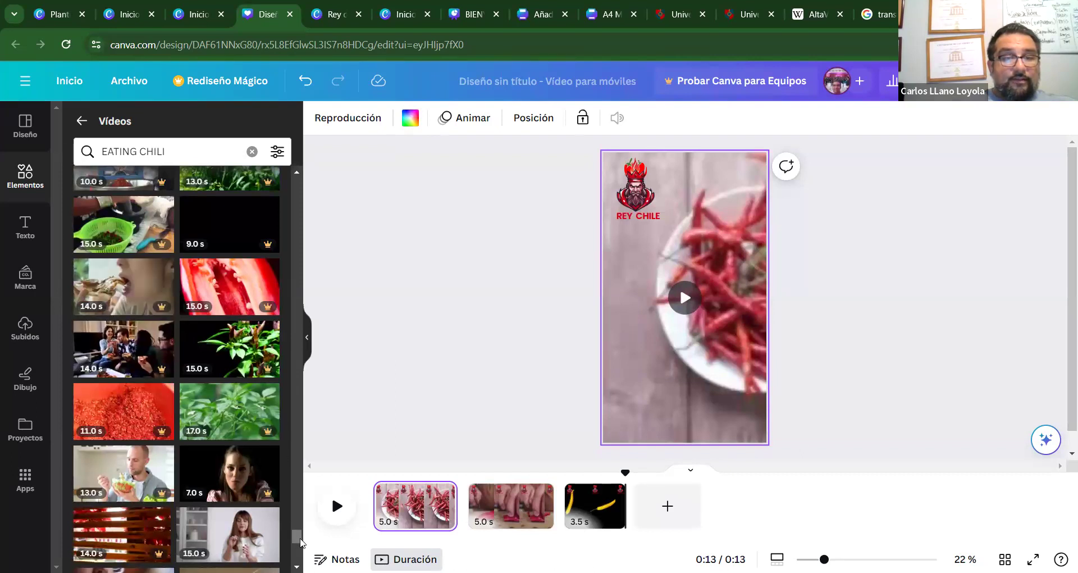
drag(301, 540, 304, 529)
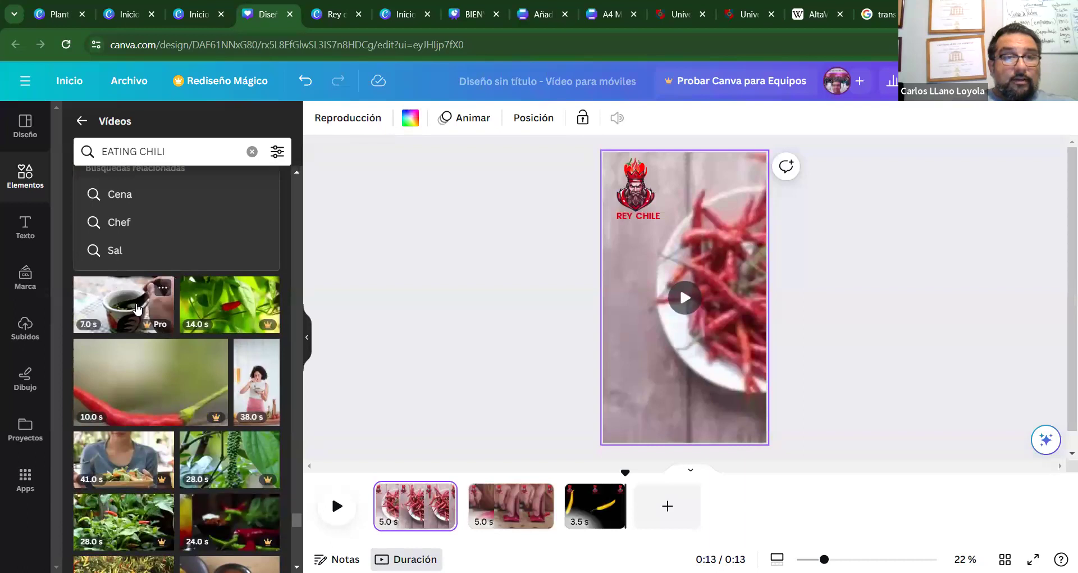
Add a blank fourth page at the end and drop the 7.0 s chili clip onto it.
click(134, 319)
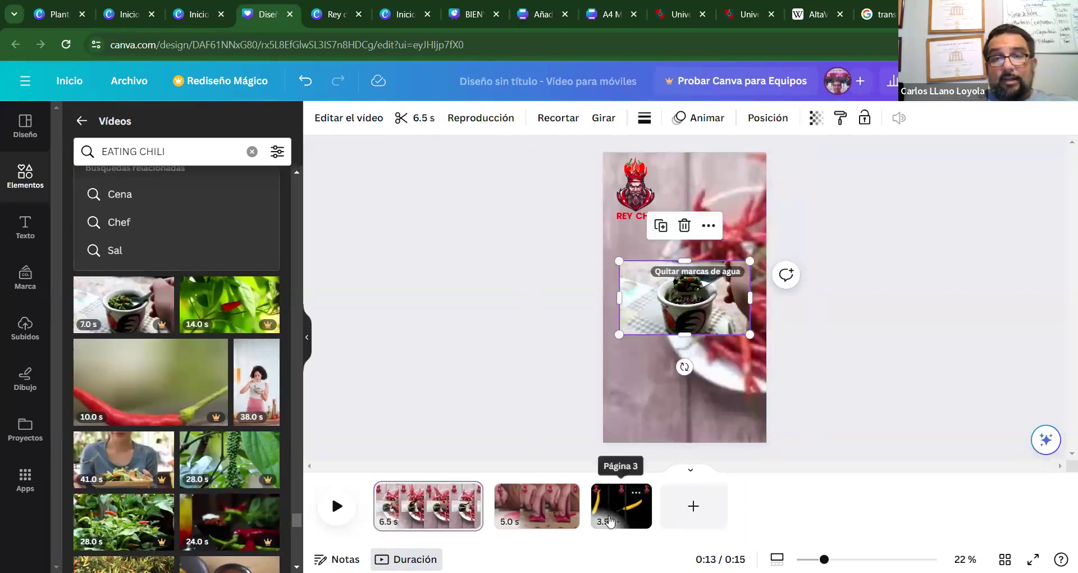
click(693, 506)
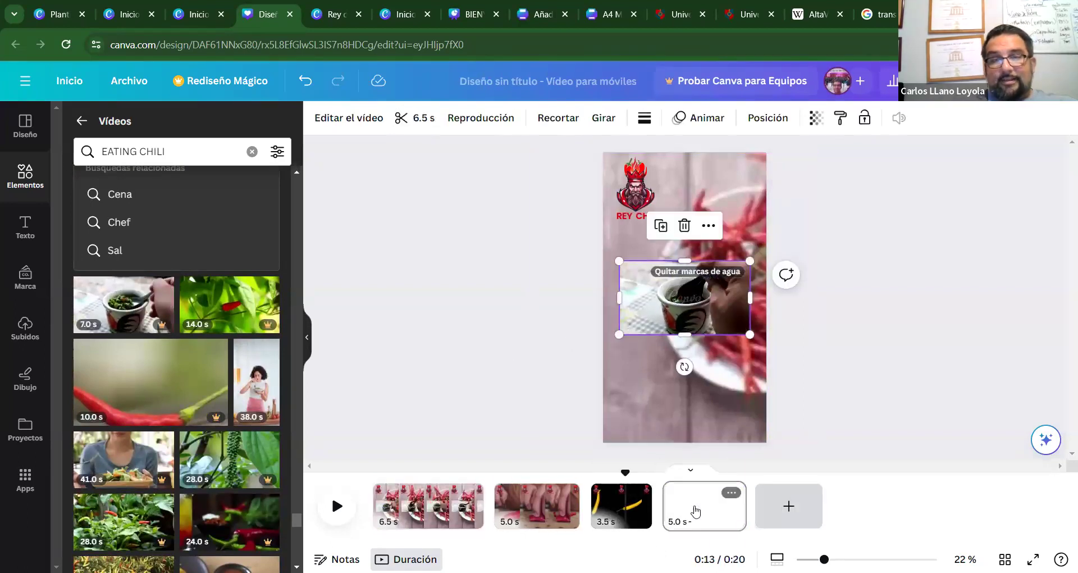
click(623, 503)
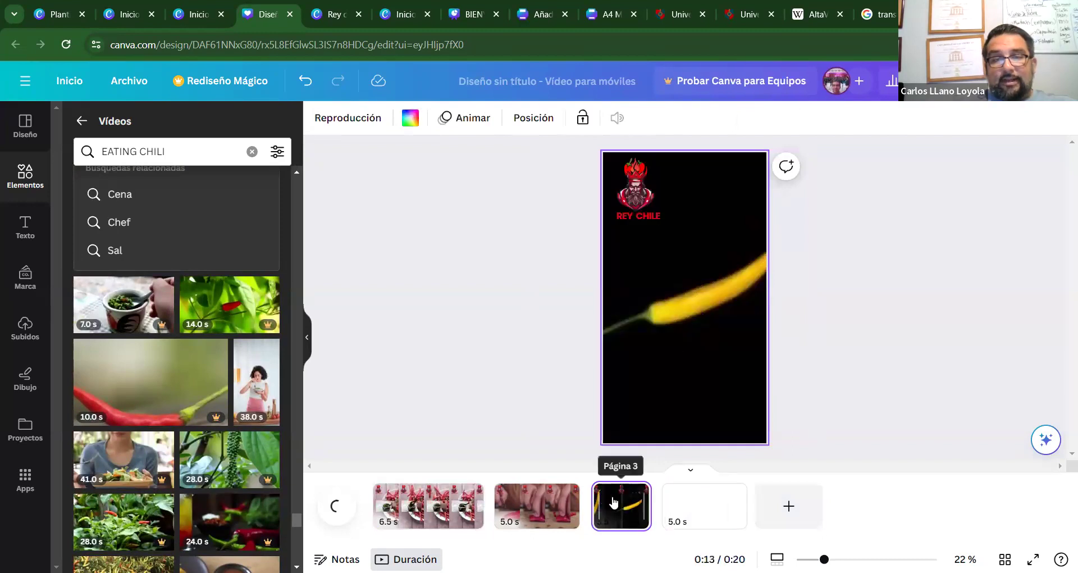
click(636, 492)
click(513, 390)
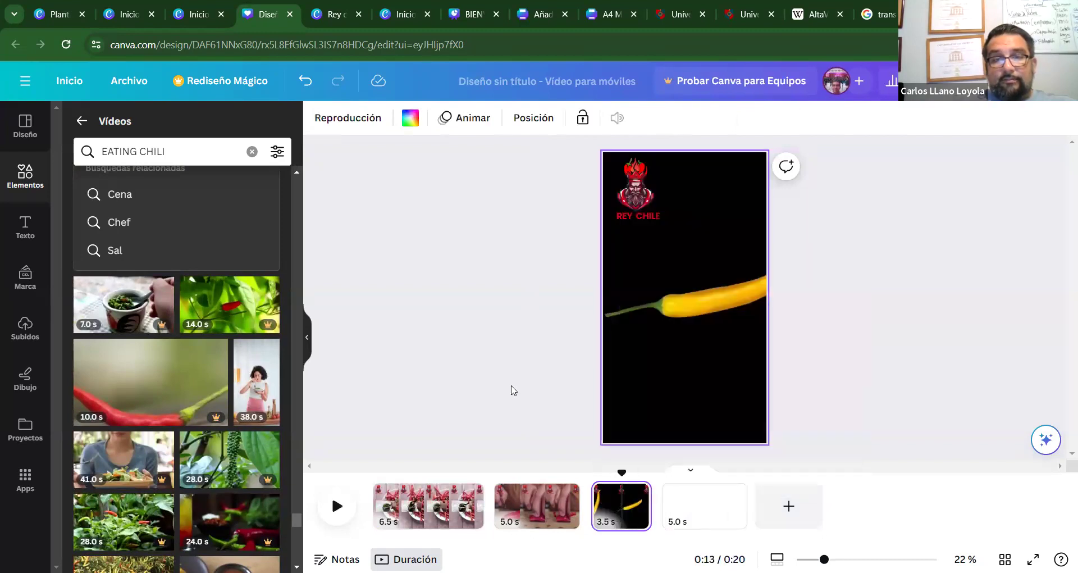
click(635, 504)
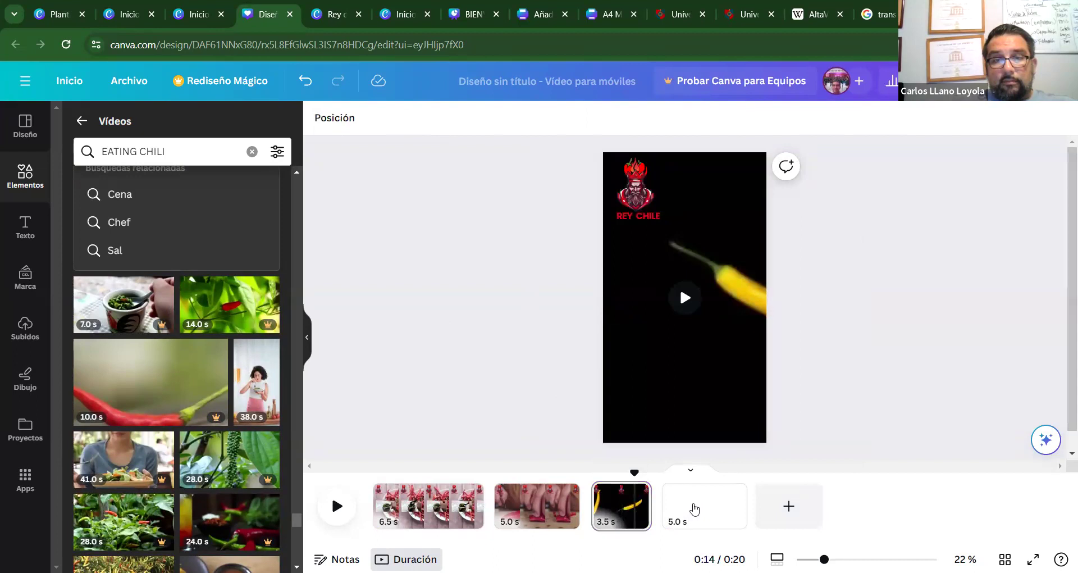
click(692, 508)
click(124, 305)
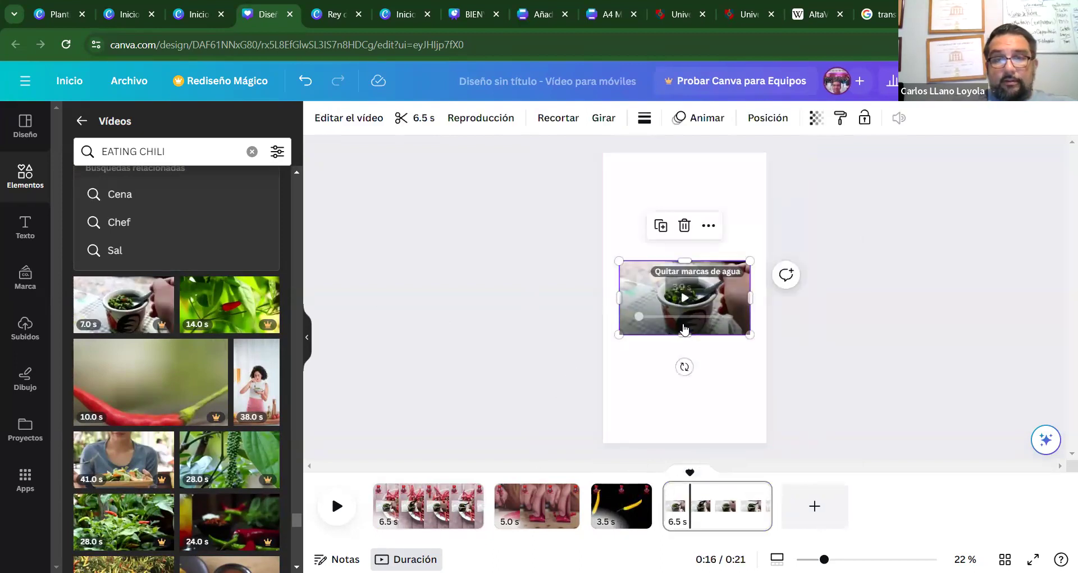
Stretch the bowl video's top, bottom and sides until it covers the whole page.
drag(685, 339, 689, 445)
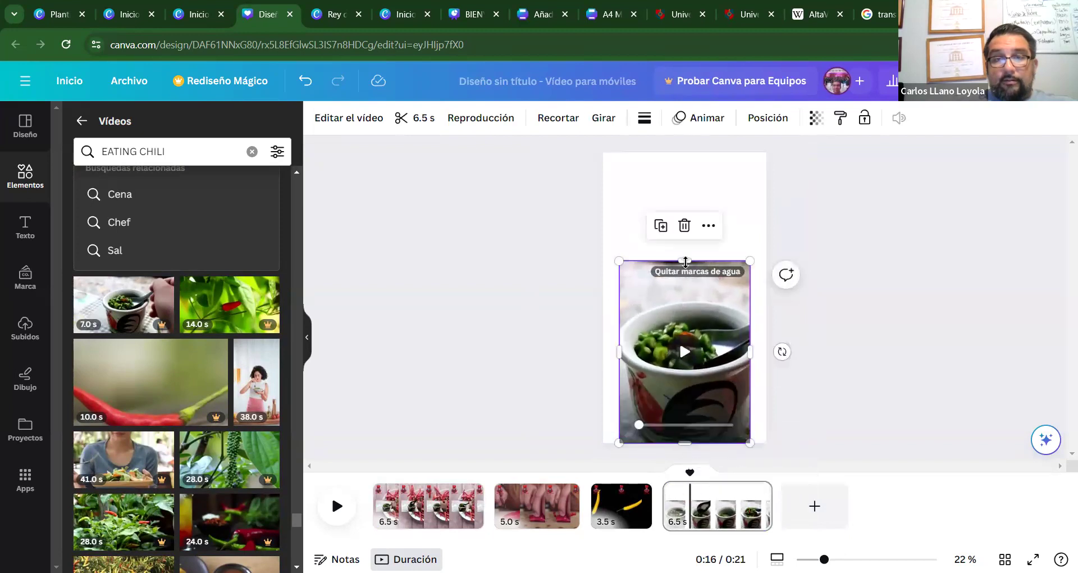
drag(685, 260, 683, 151)
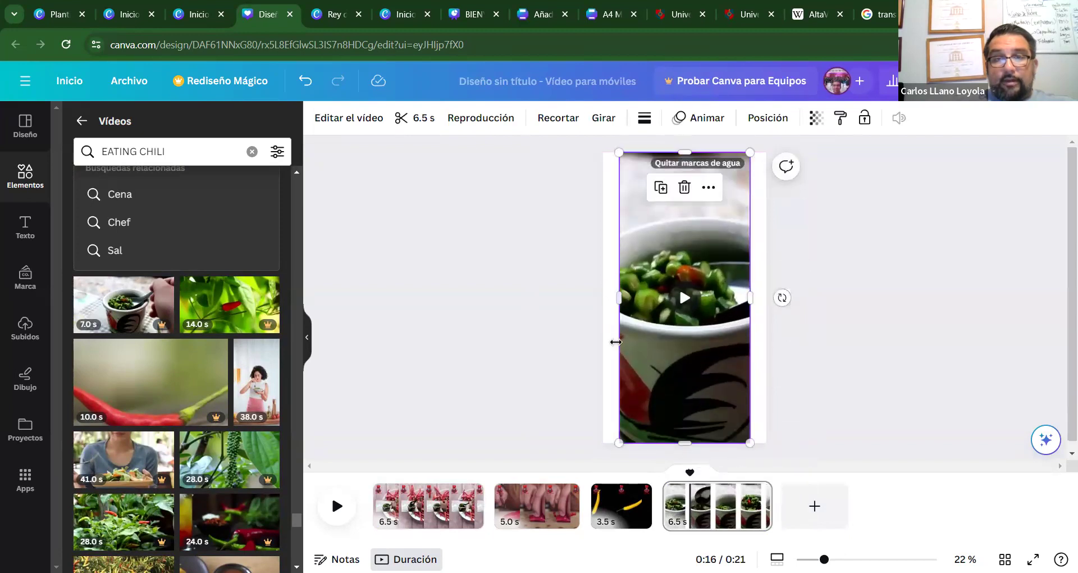
drag(618, 297, 609, 297)
drag(751, 297, 766, 297)
drag(609, 297, 603, 297)
click(481, 268)
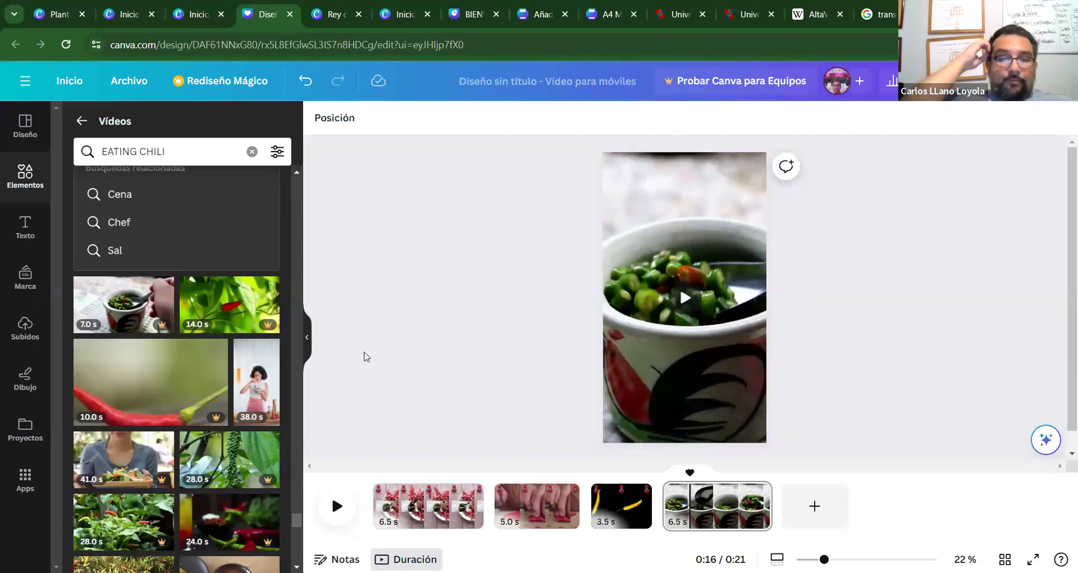
Delete the small bowl video overlay from page 1.
click(375, 505)
click(494, 366)
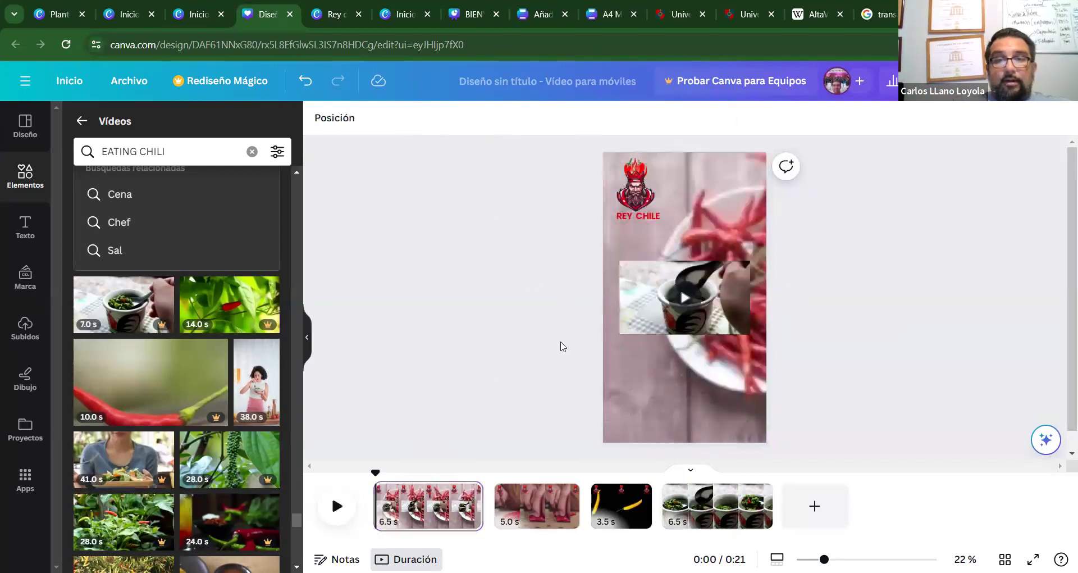
drag(665, 318, 639, 320)
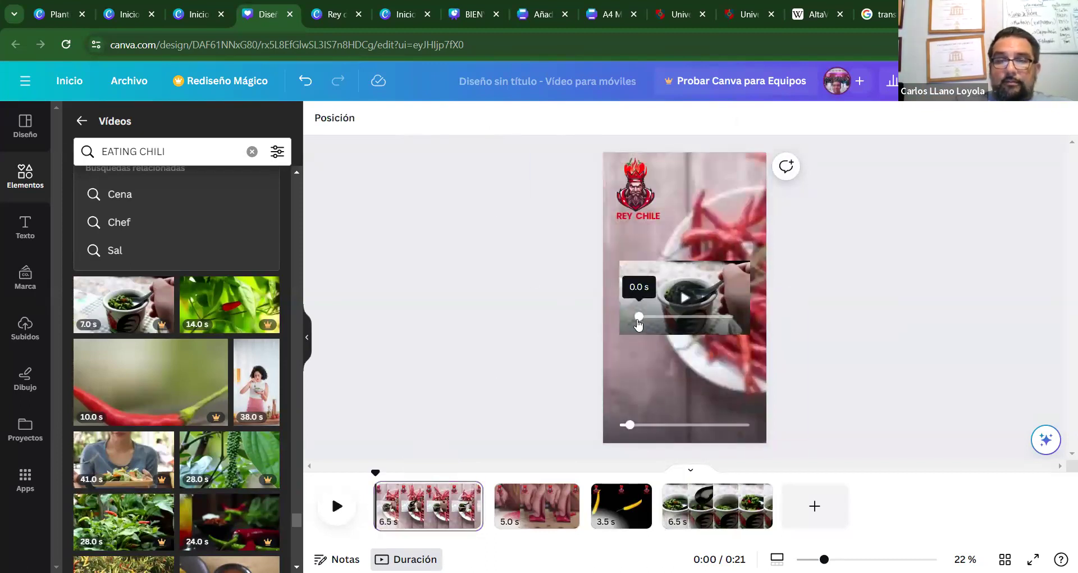
click(629, 293)
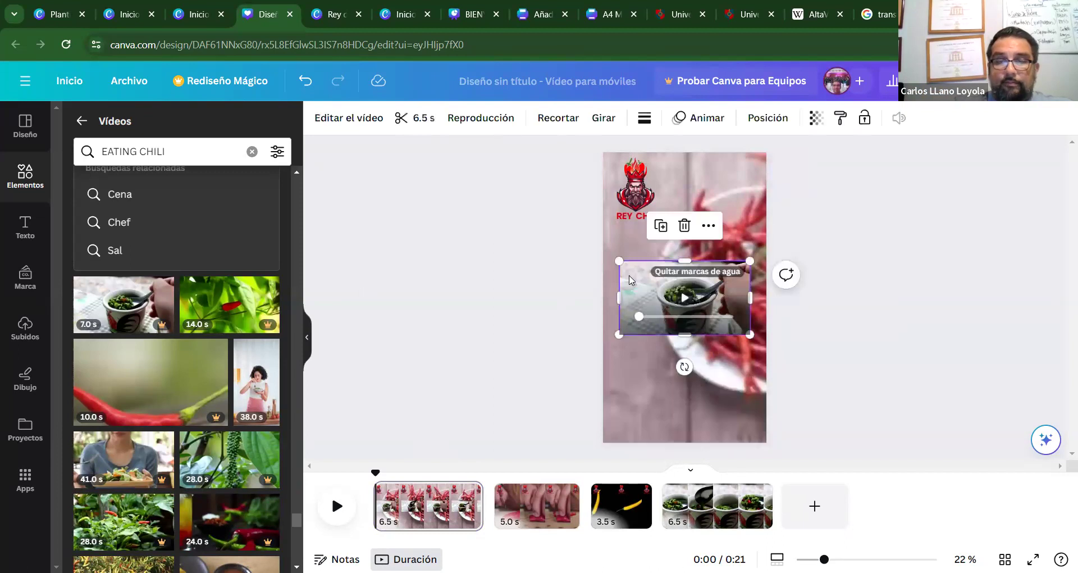
key(Delete)
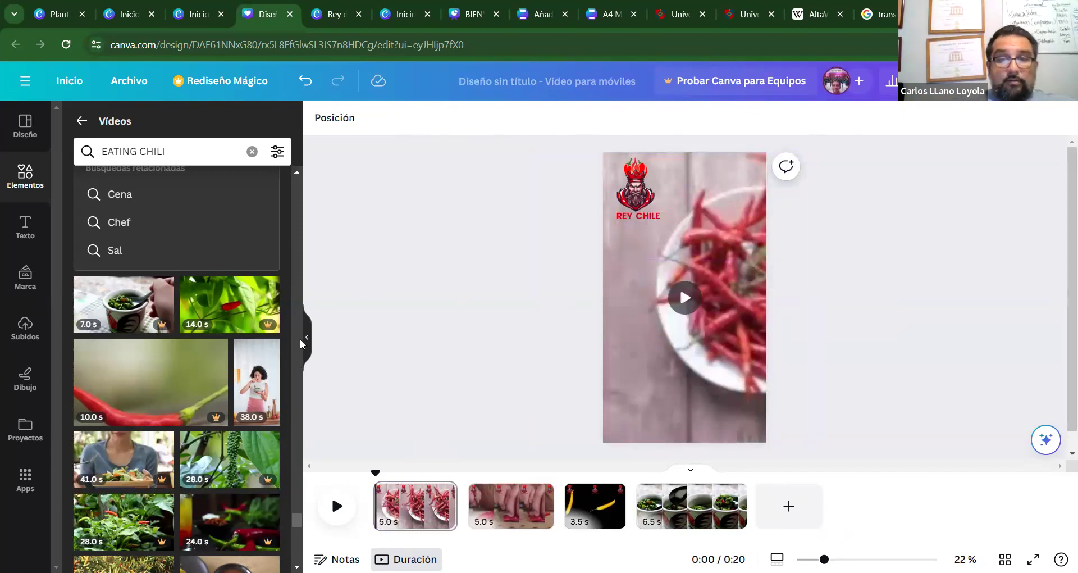
Trim page 4's clip to 5.0 s in the timeline.
mouse_move(747, 515)
drag(746, 514, 722, 512)
click(856, 392)
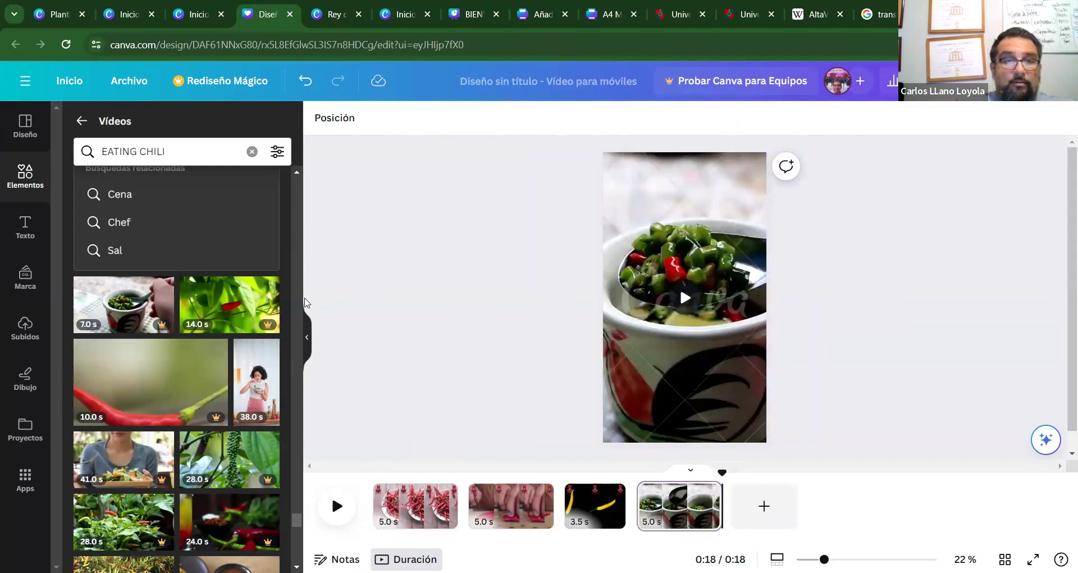
Add a blank fifth page at the end of the video.
scroll(301, 446, down, 2)
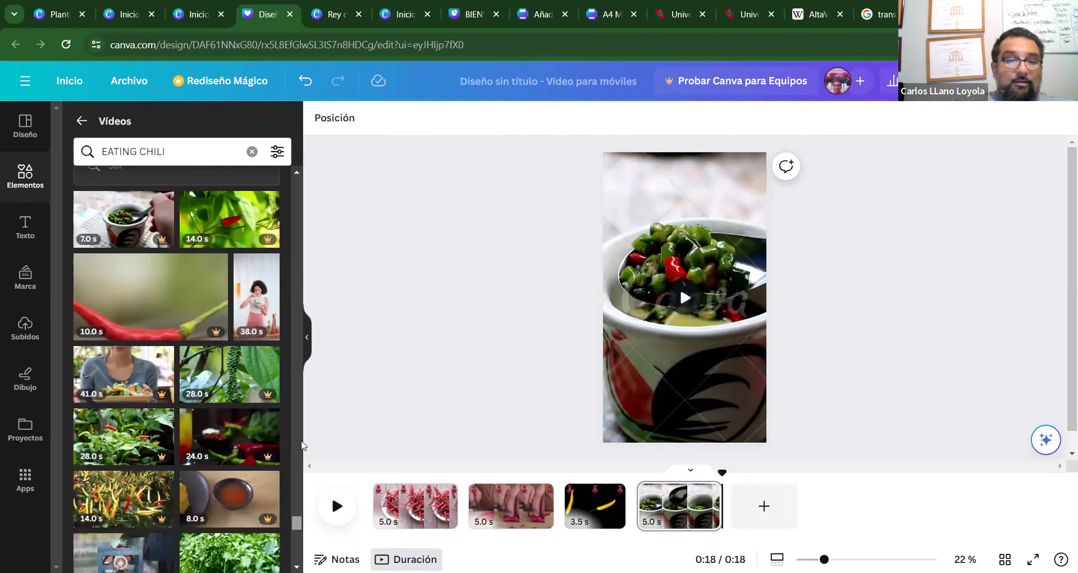
scroll(301, 445, down, 1)
scroll(302, 446, down, 5)
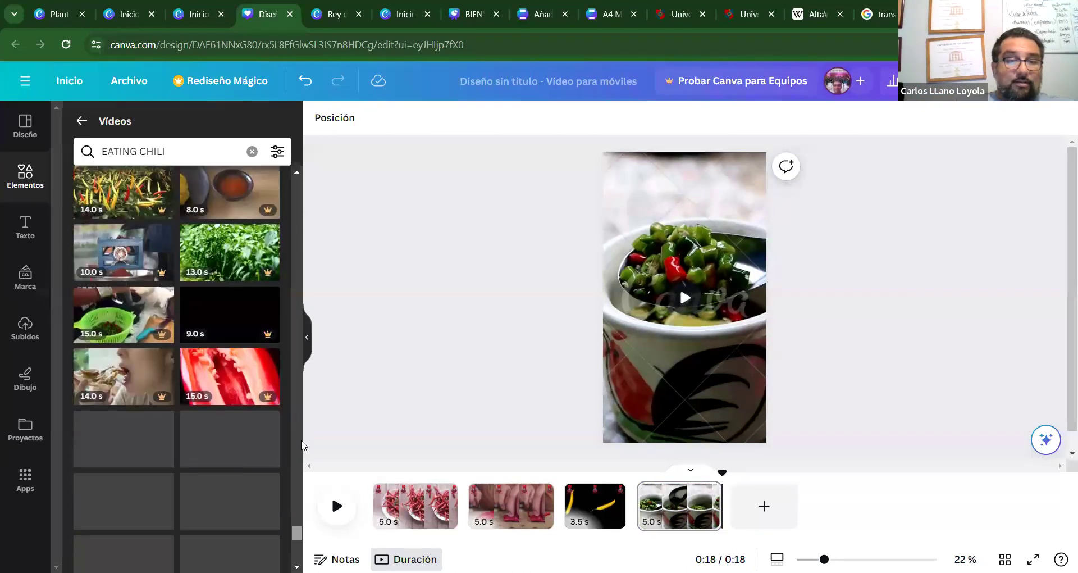
scroll(301, 446, down, 3)
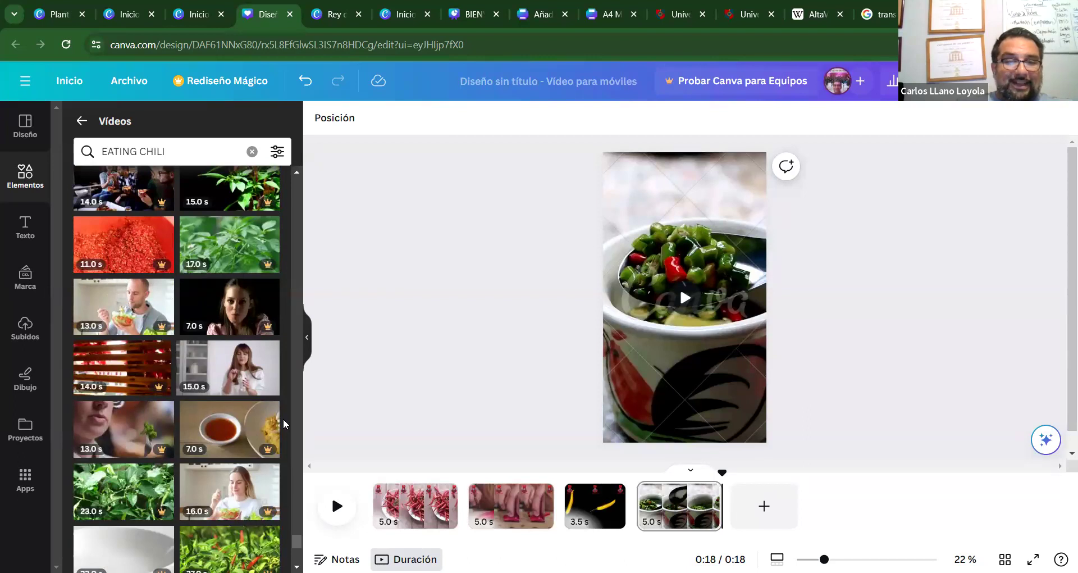
scroll(283, 418, down, 3)
scroll(283, 419, down, 5)
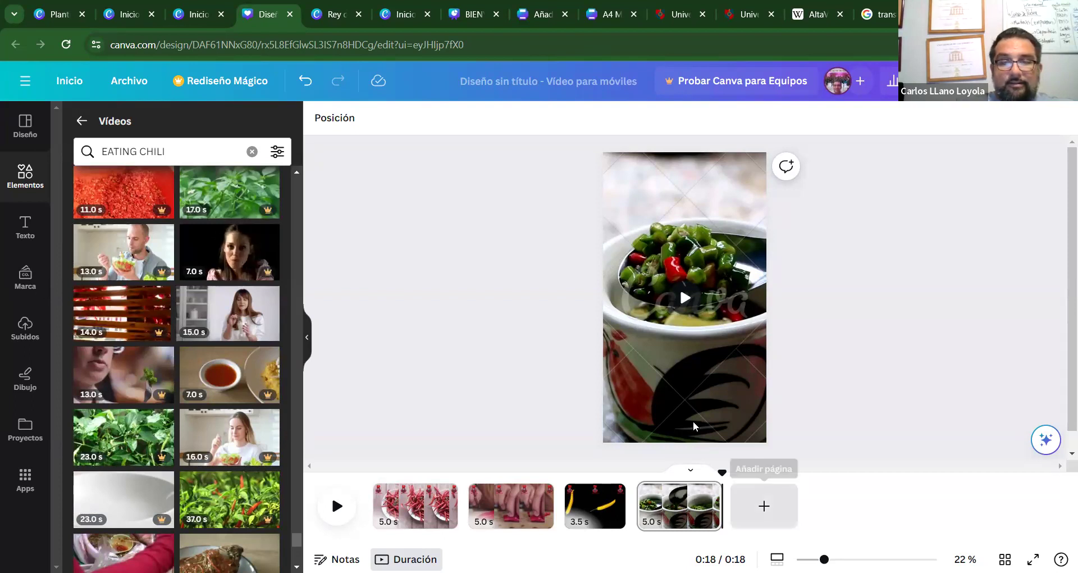
click(764, 506)
Browse the side panel results and deselect the new fifth page.
scroll(292, 443, down, 5)
scroll(292, 442, down, 4)
scroll(292, 442, down, 1)
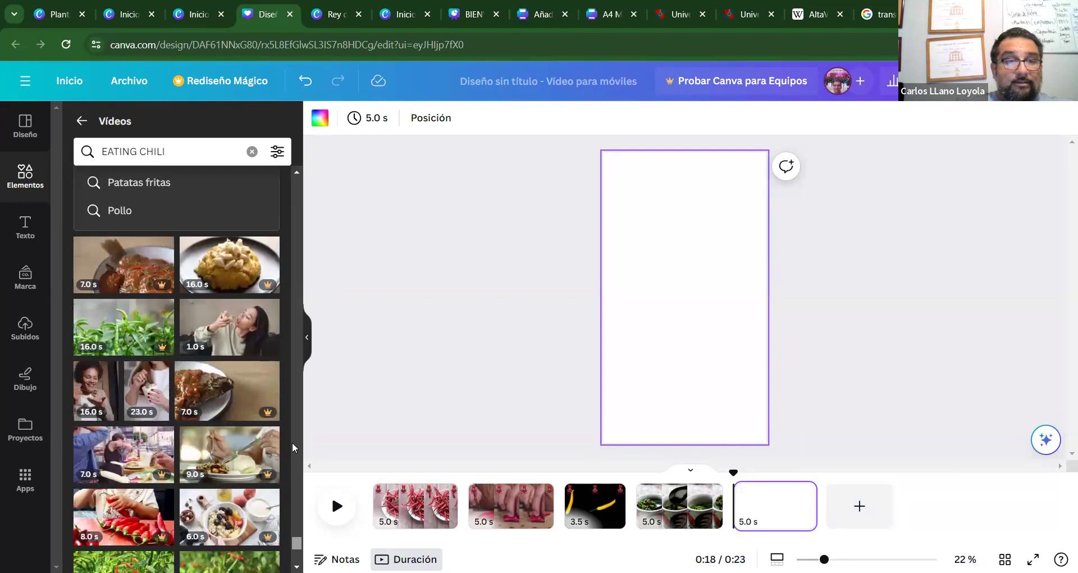
scroll(292, 443, down, 5)
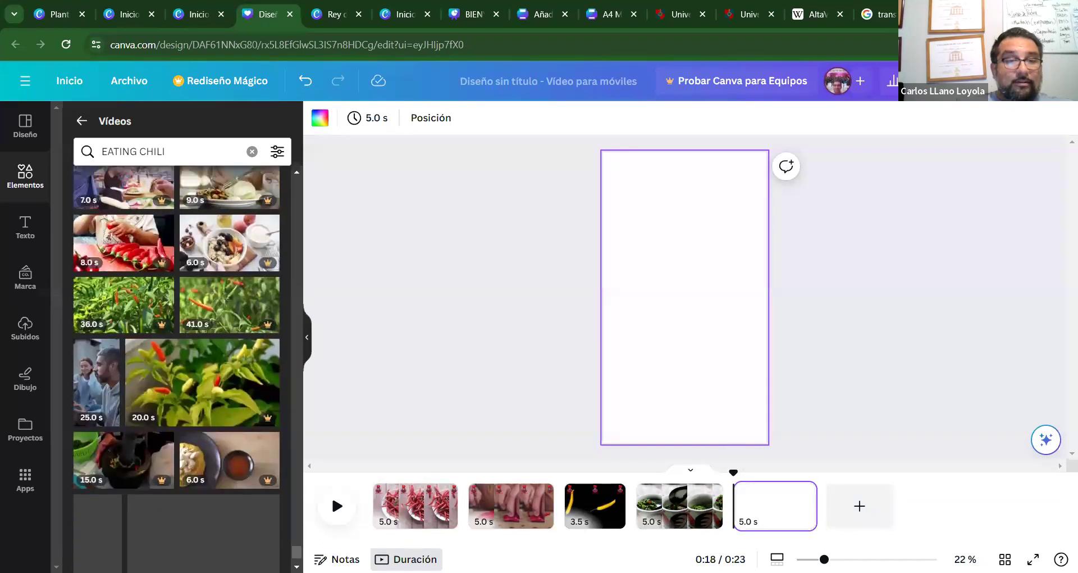
mouse_move(109, 392)
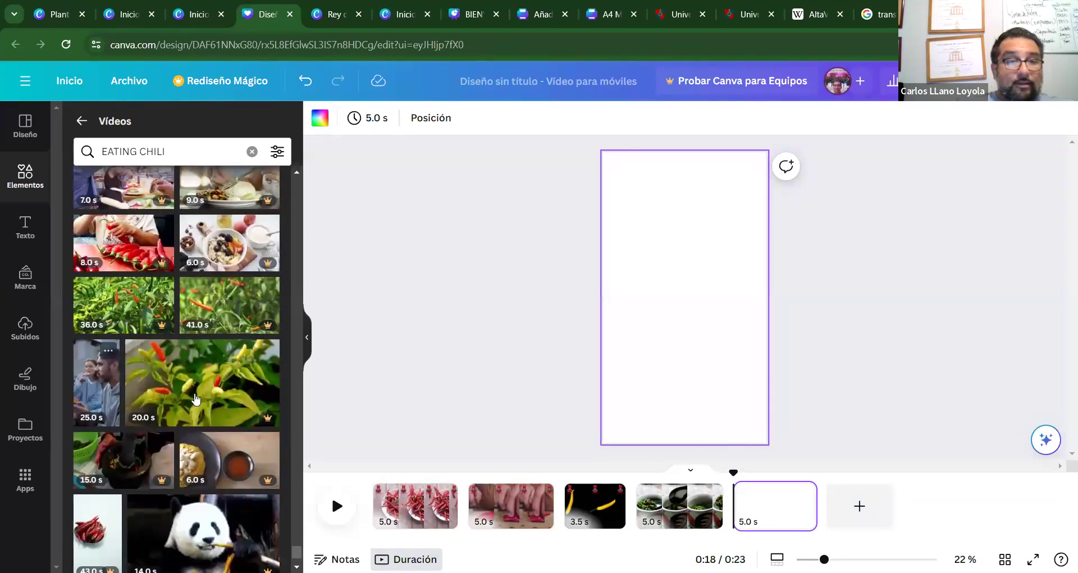
scroll(291, 450, down, 5)
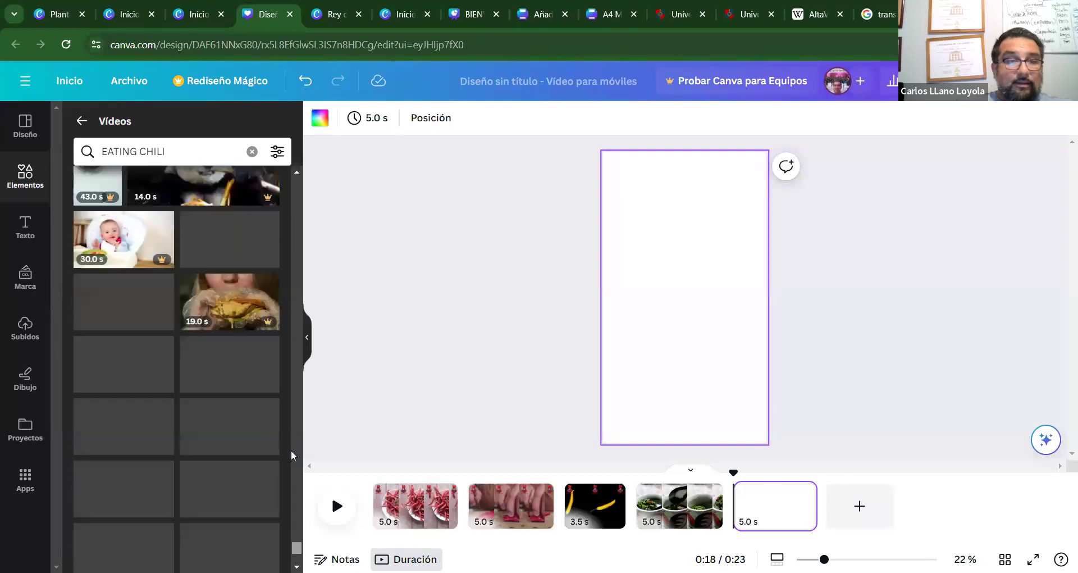
mouse_move(244, 312)
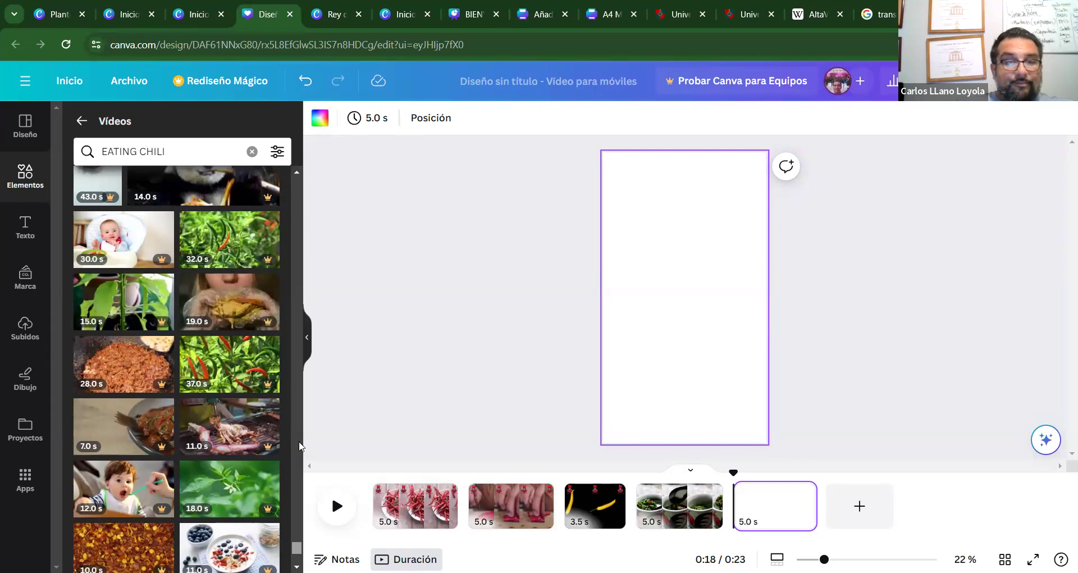
scroll(300, 446, down, 7)
scroll(299, 446, down, 5)
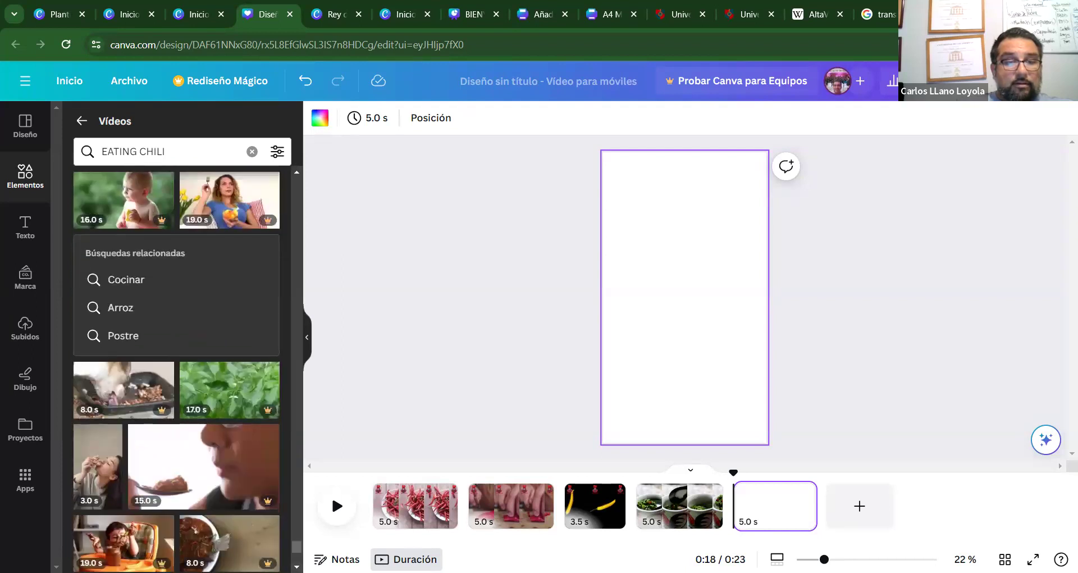
scroll(177, 369, down, 5)
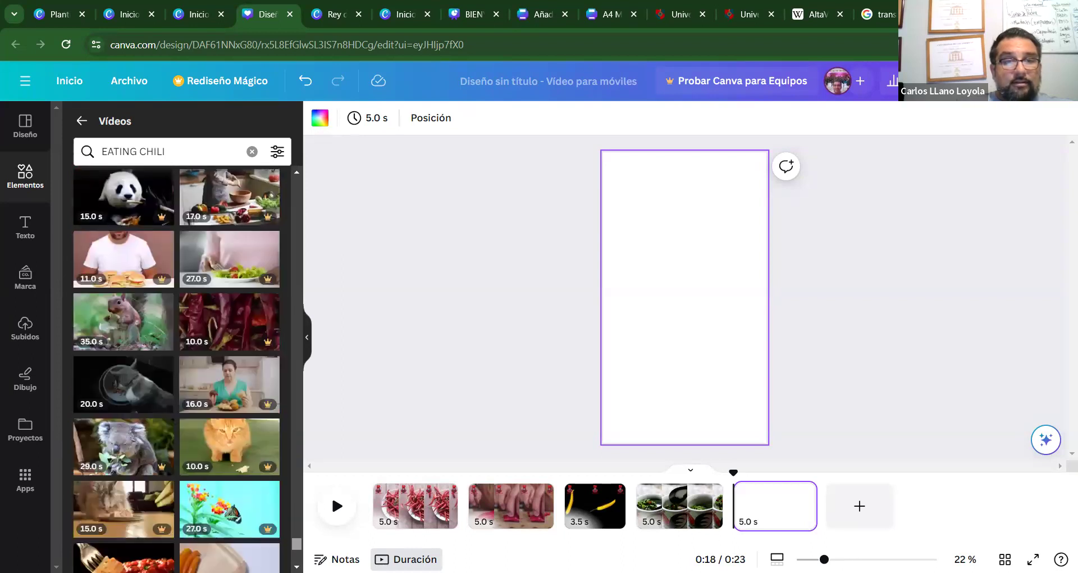
scroll(176, 369, down, 3)
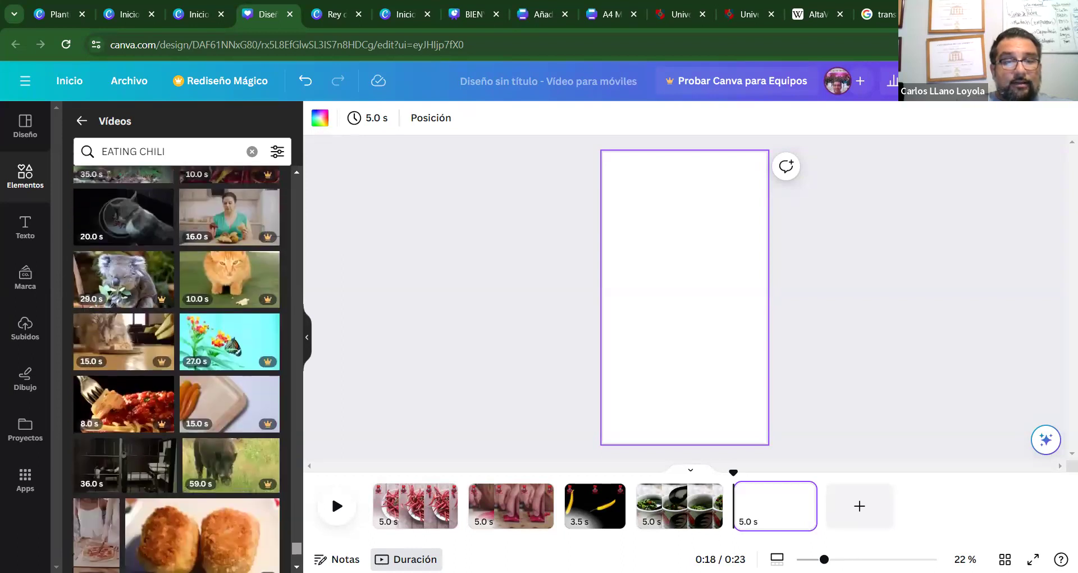
click(551, 396)
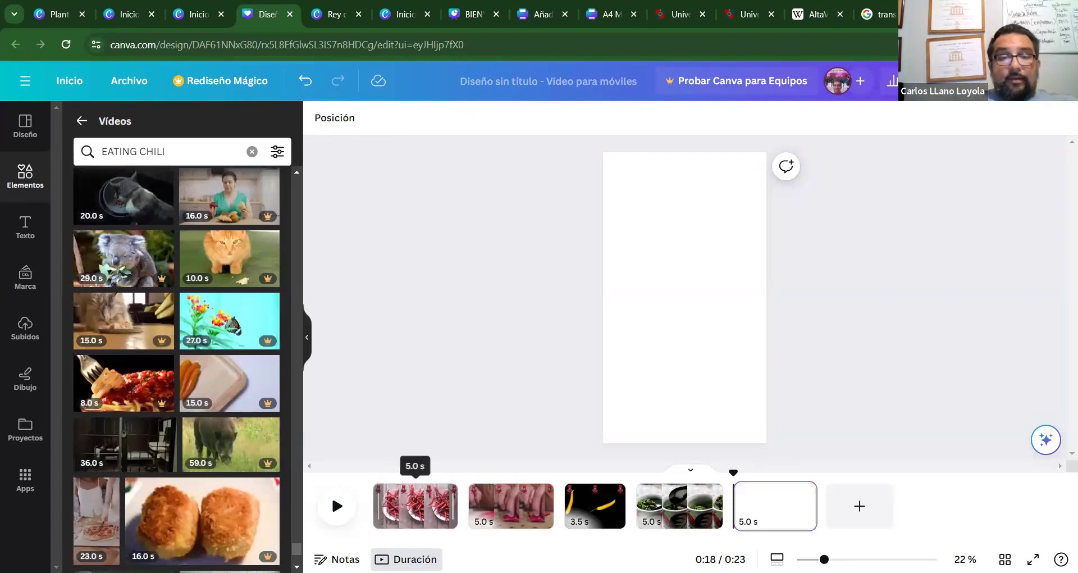
Copy the REY CHILE logo group from page 1 and paste it onto page 4's cup video.
click(416, 505)
click(628, 212)
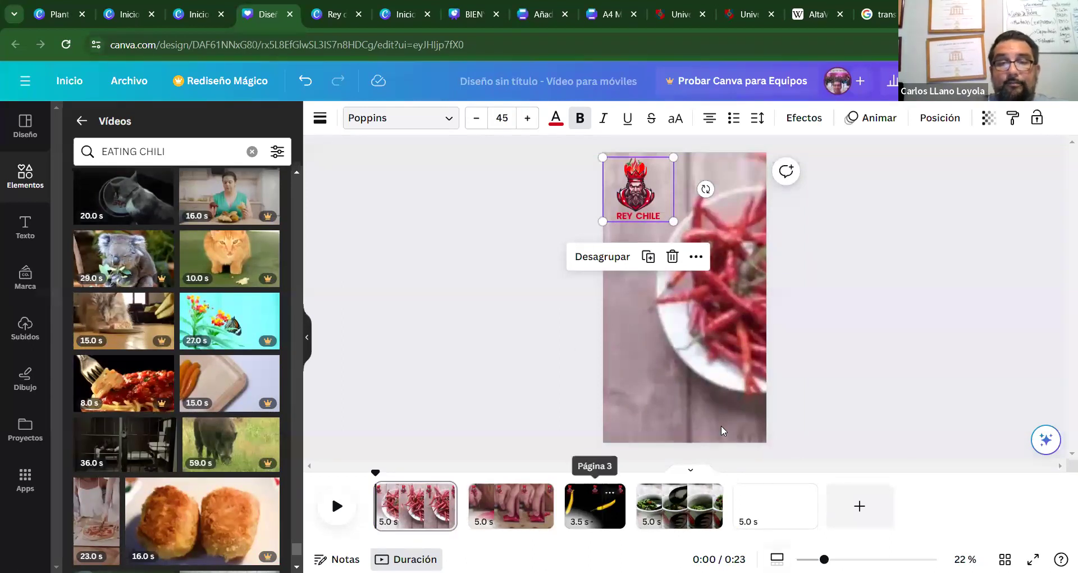
click(696, 505)
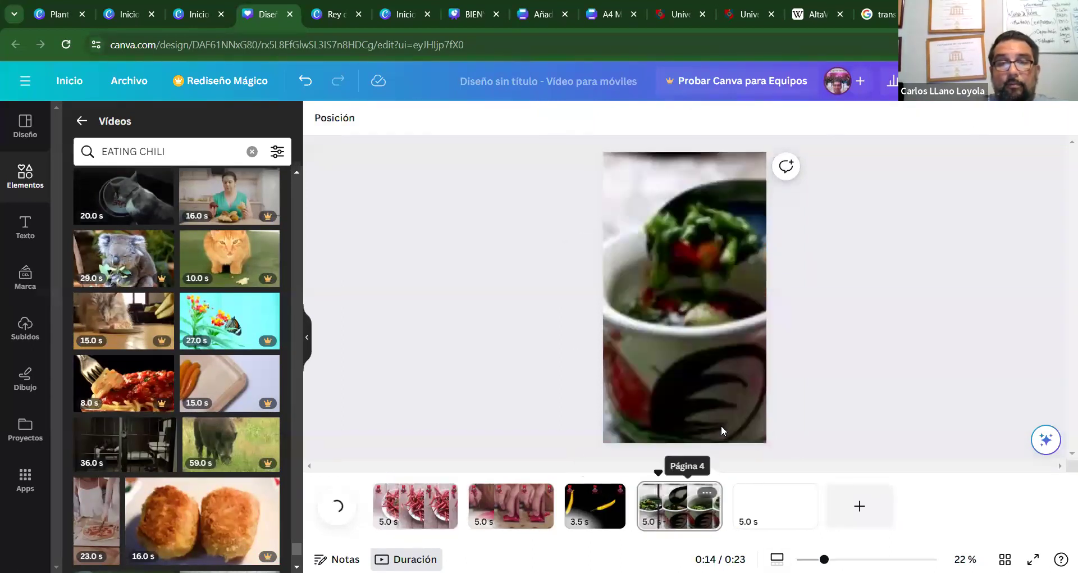
key(ctrl+v)
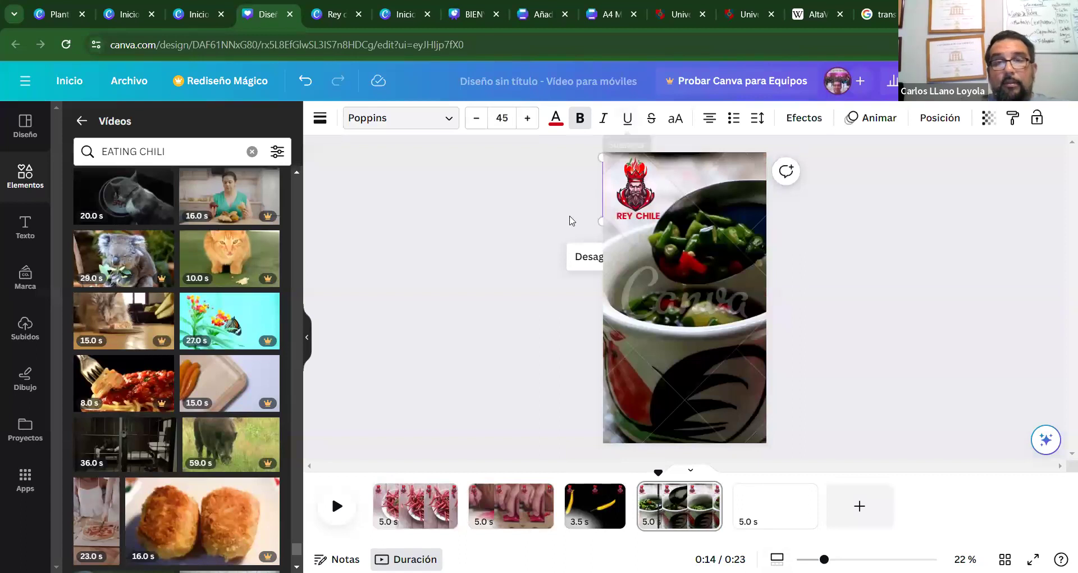
click(535, 231)
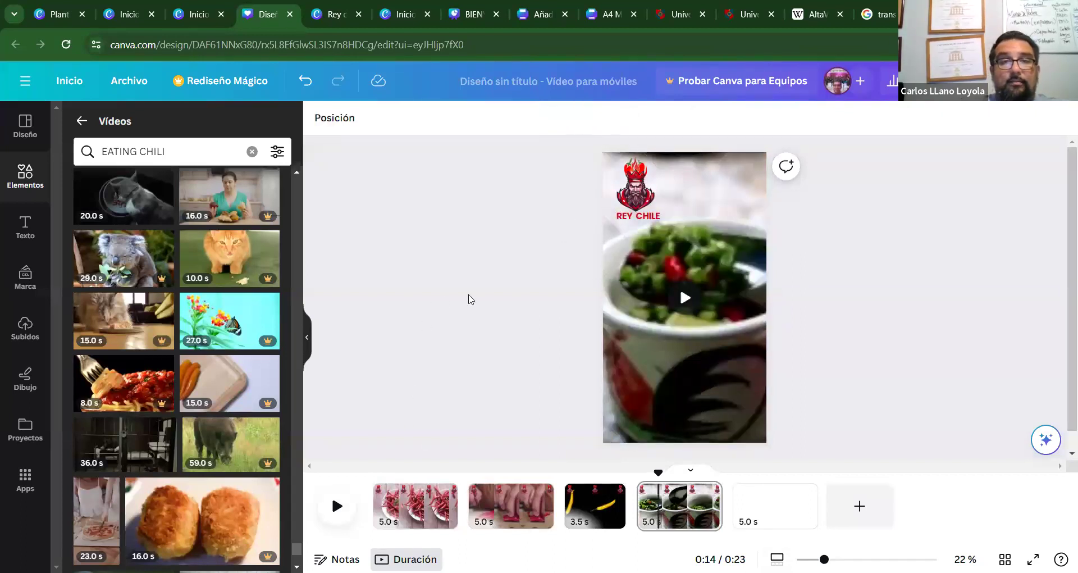
key(Home)
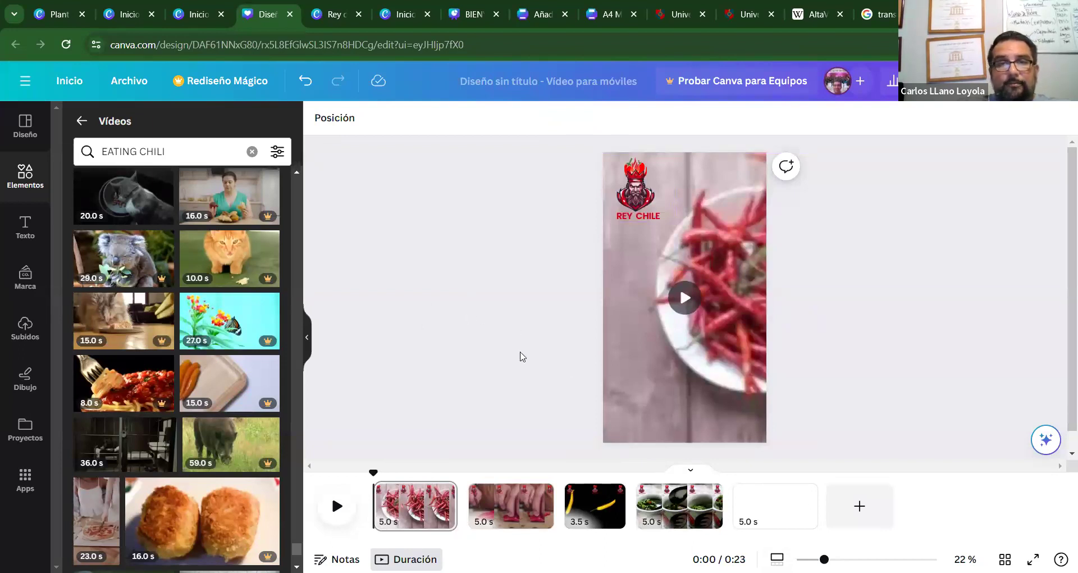
click(636, 178)
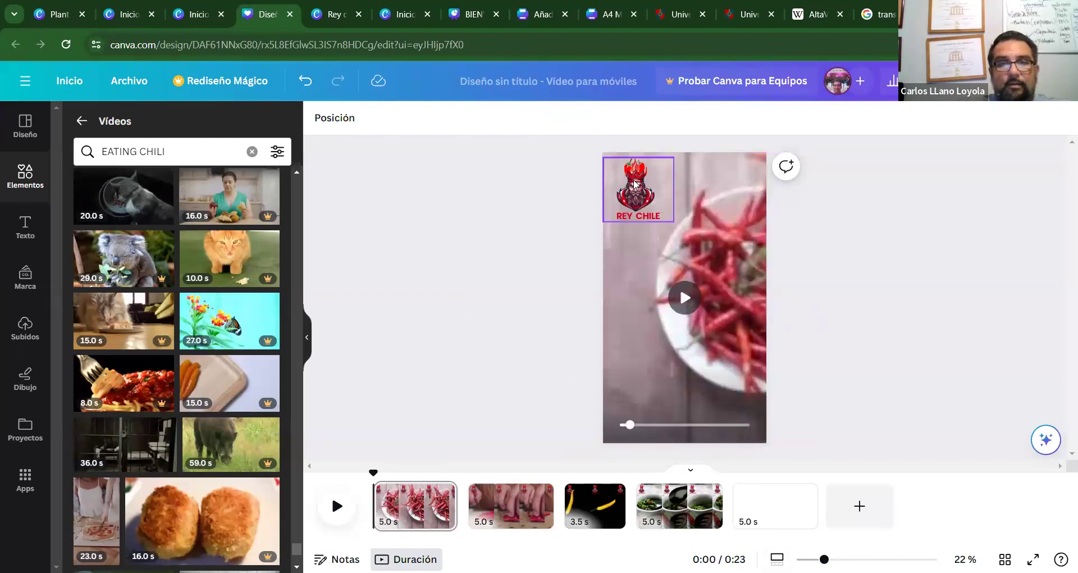
click(474, 215)
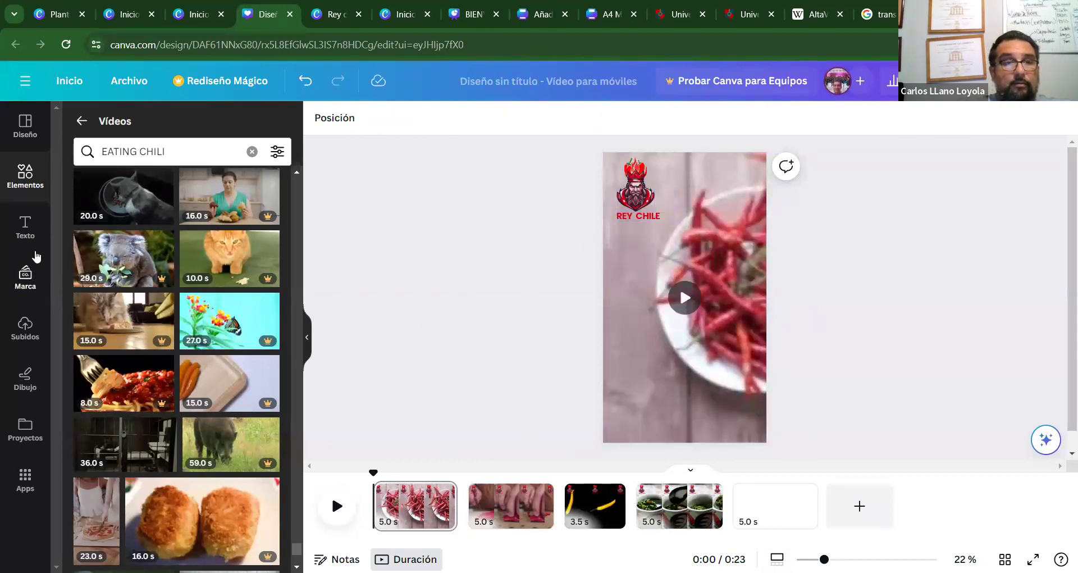
Try adding a red circle to page 1, preview the video, then undo it.
click(32, 175)
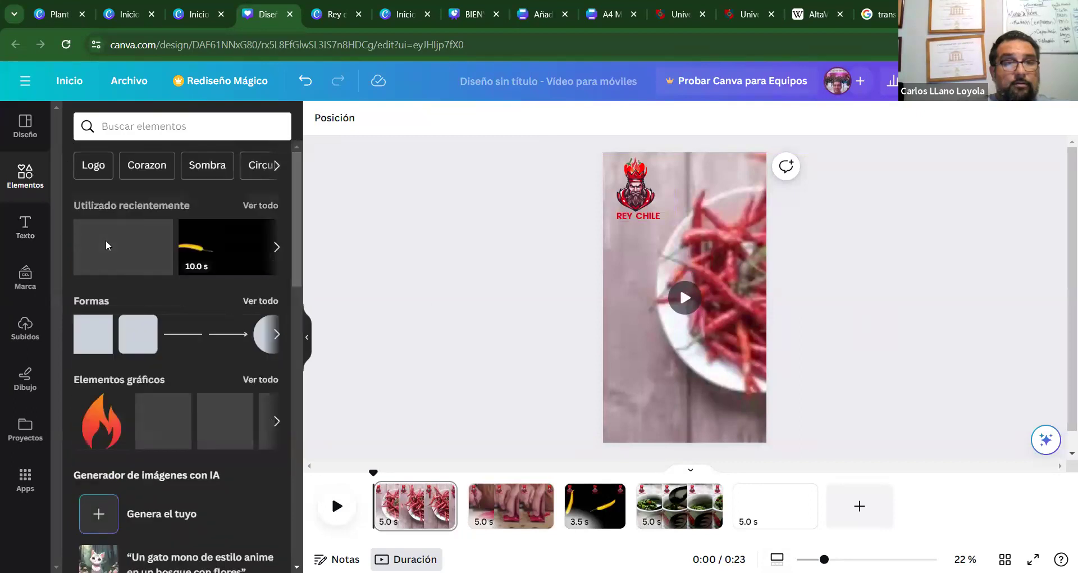
click(260, 339)
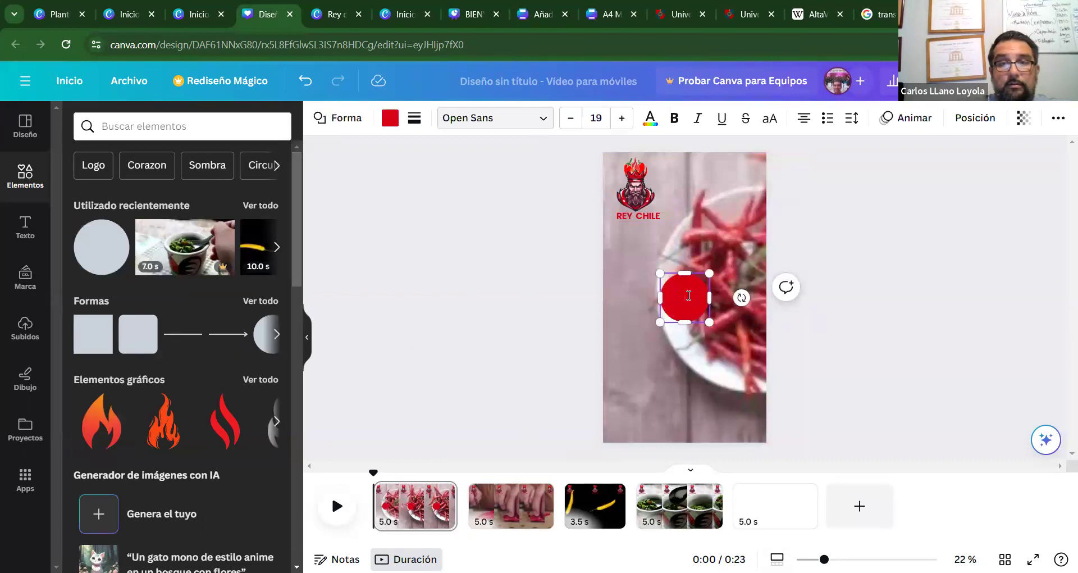
click(734, 328)
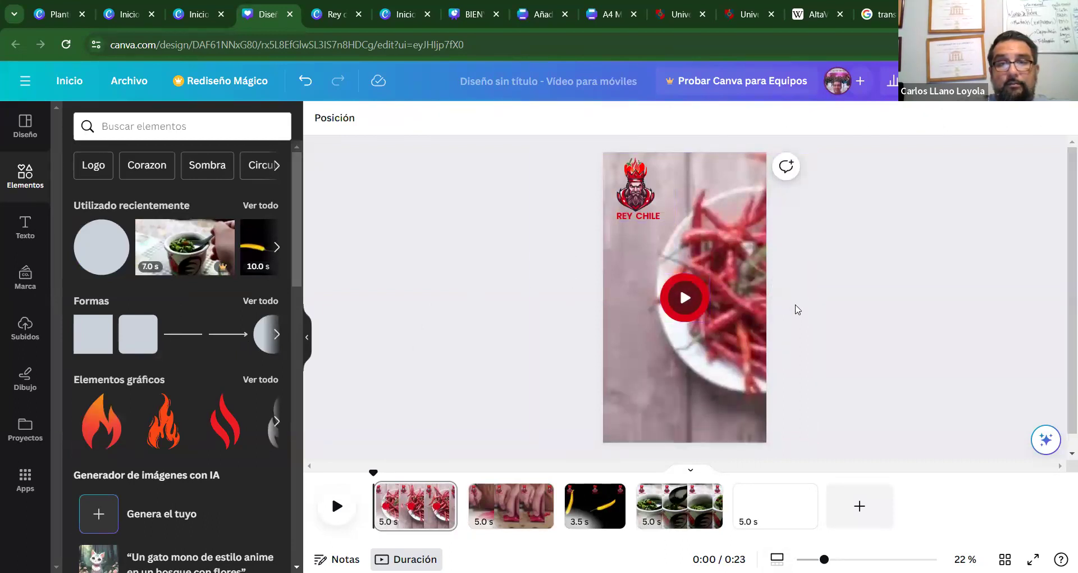
click(683, 298)
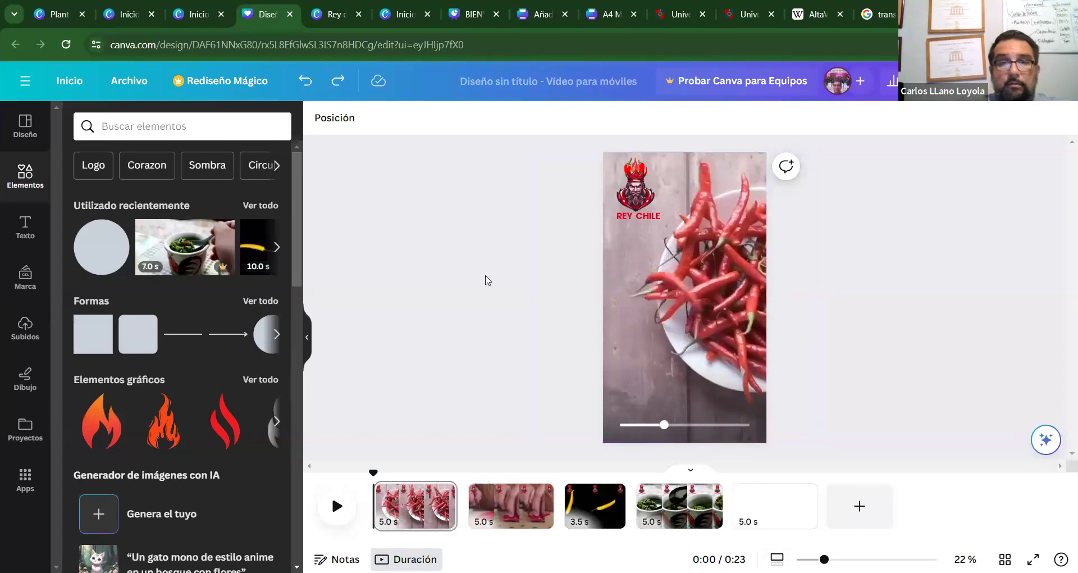
key(ctrl+z)
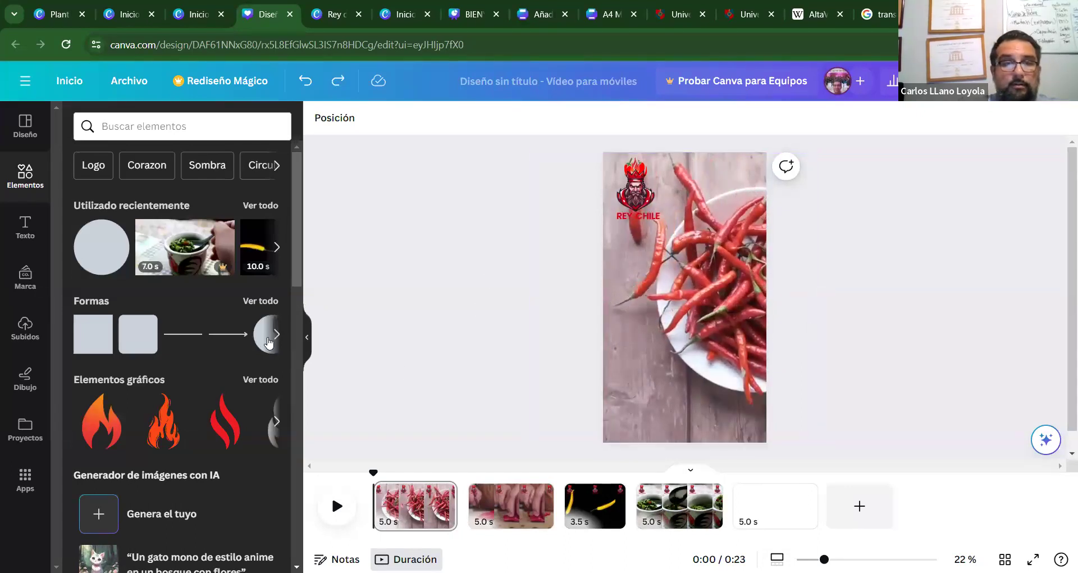
Add a circle shape and drag it over the logo in the top-left corner.
click(277, 339)
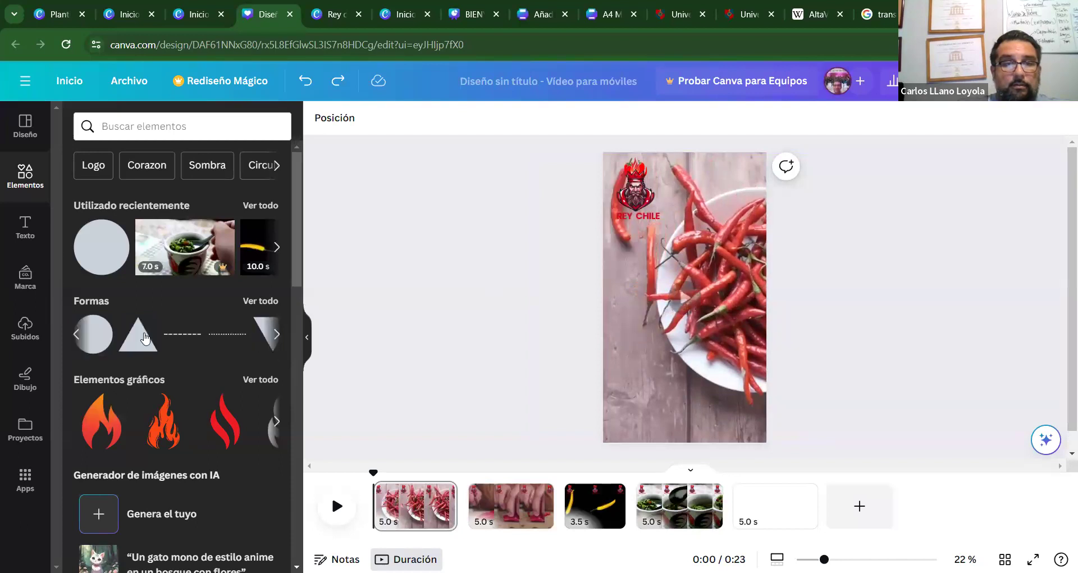
click(101, 326)
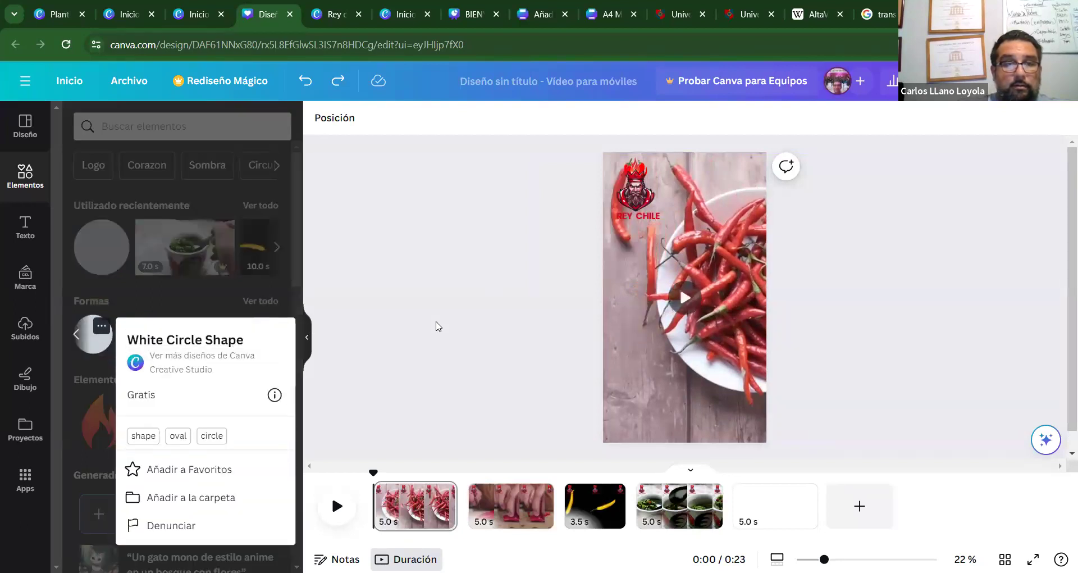
click(388, 339)
click(101, 326)
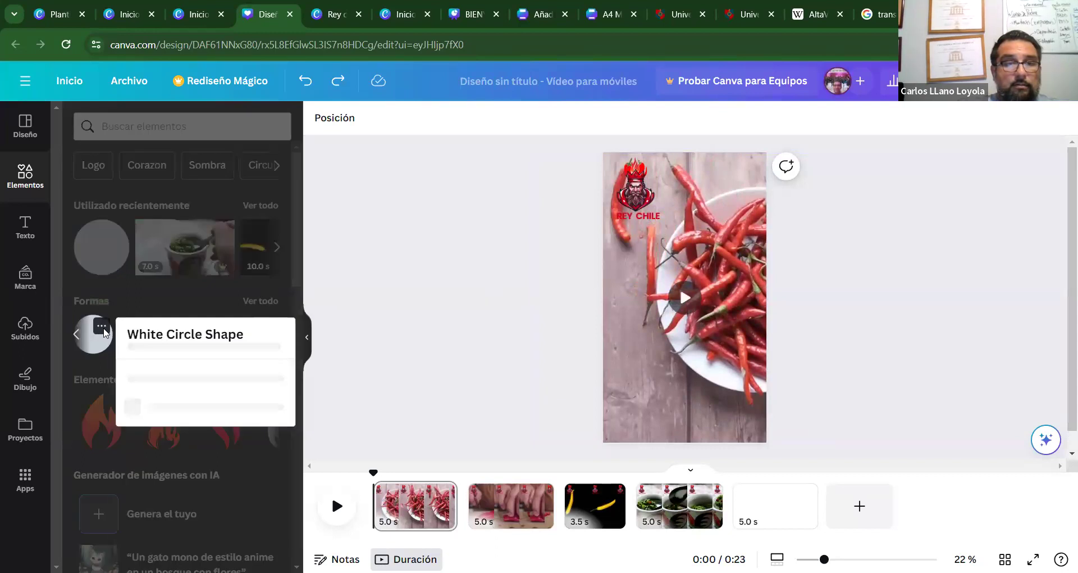
click(110, 257)
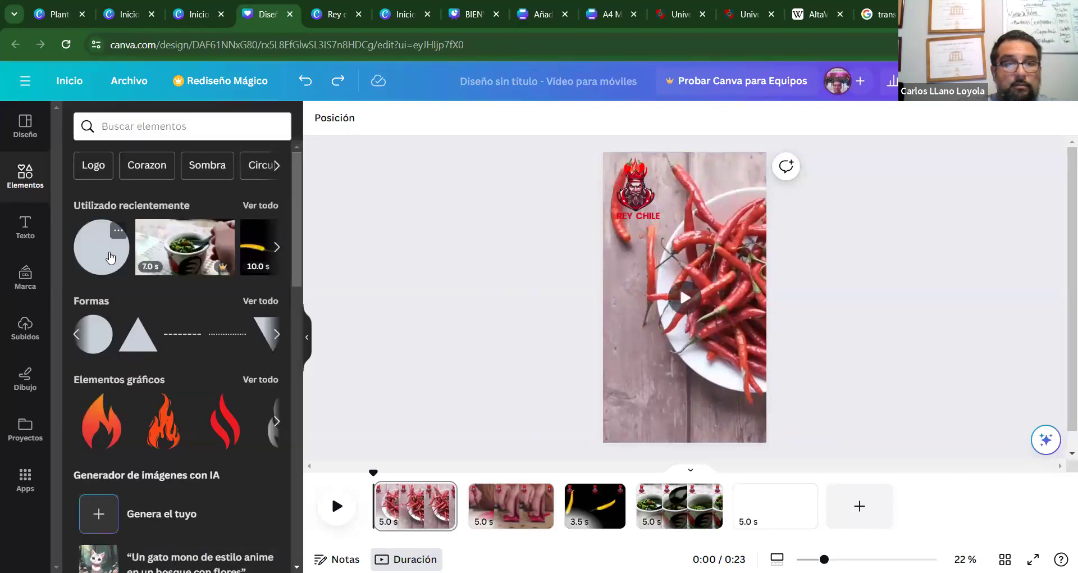
click(110, 257)
drag(701, 289, 676, 229)
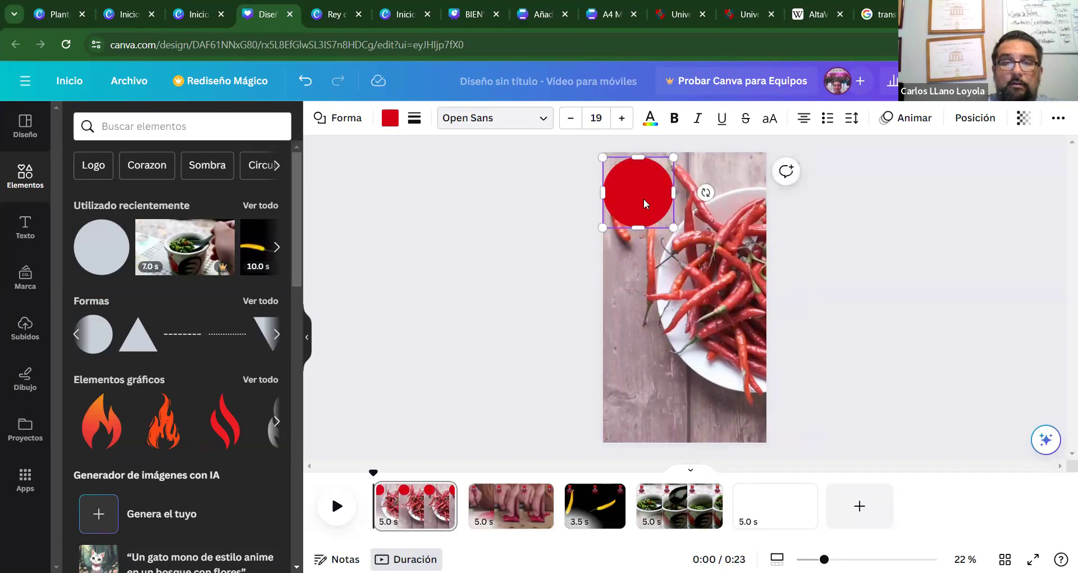
Move the circle's layer below the REY CHILE logo using Capa > Mostrar capas.
click(661, 206)
click(663, 263)
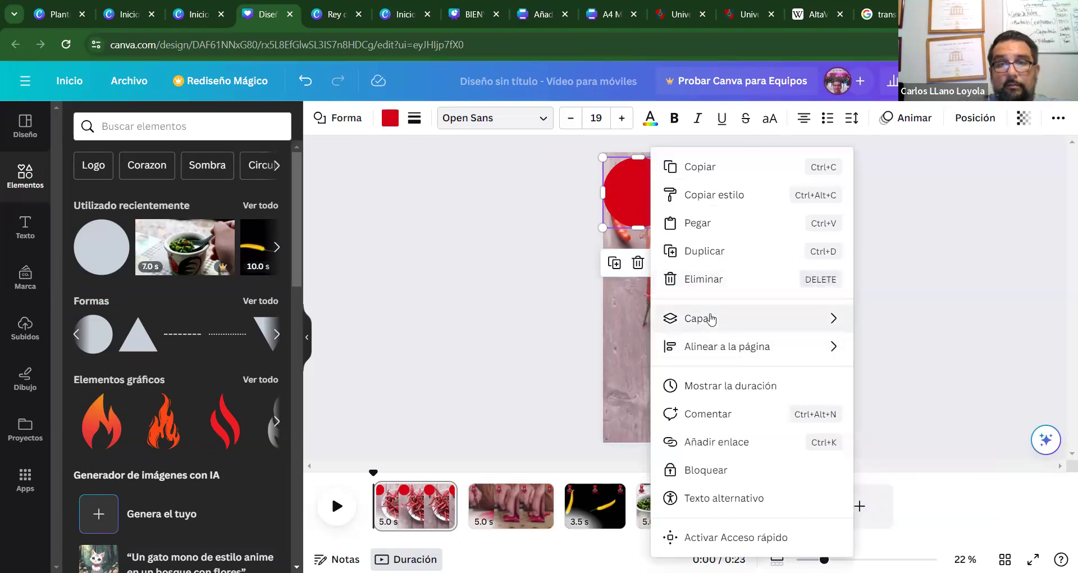
mouse_move(728, 324)
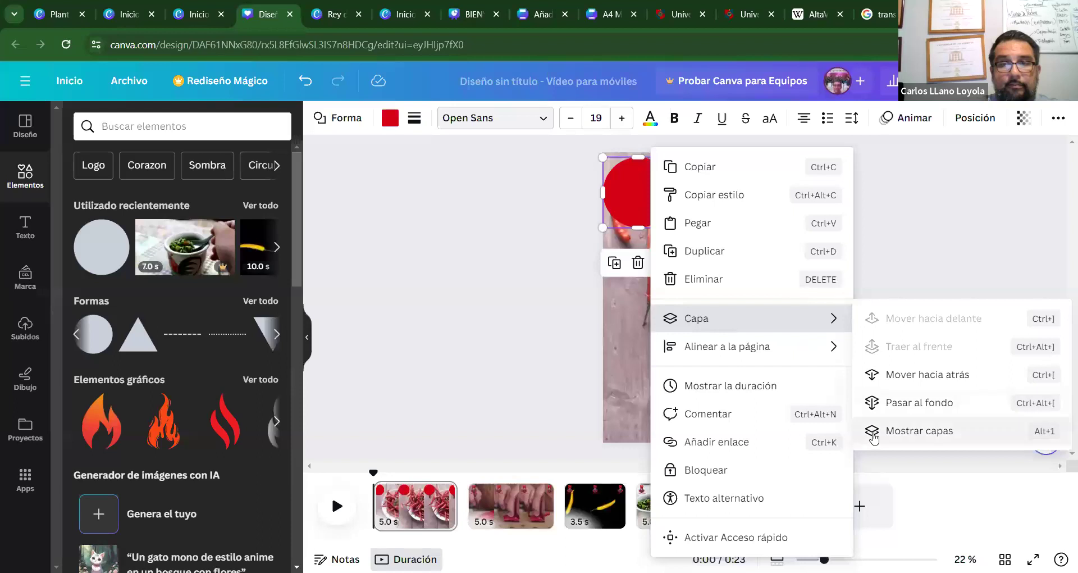
click(874, 433)
drag(195, 212, 202, 279)
Change the circle's colour from red to yellow.
click(392, 118)
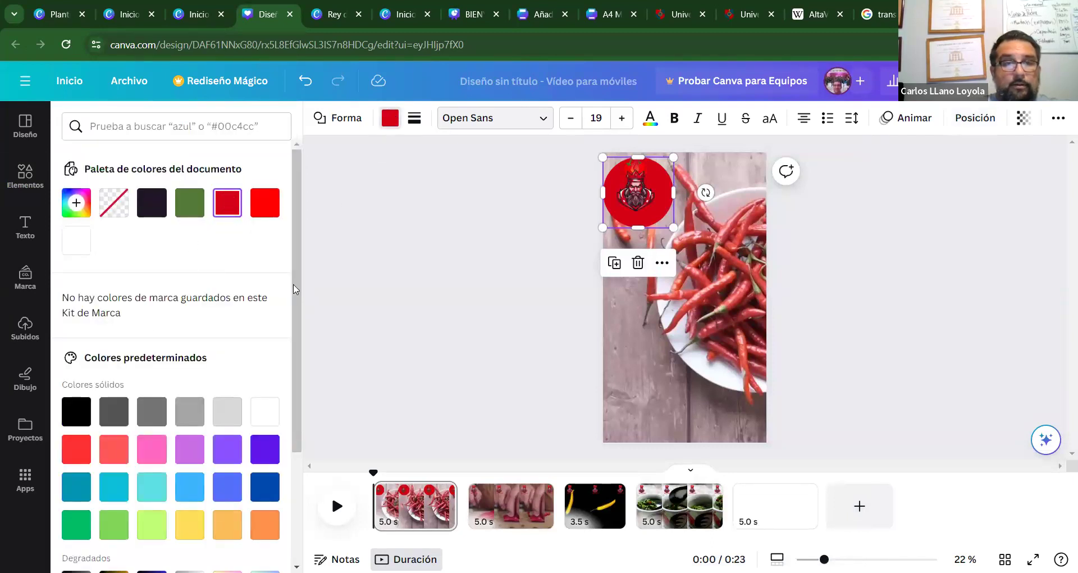
scroll(291, 313, down, 3)
scroll(287, 388, up, 1)
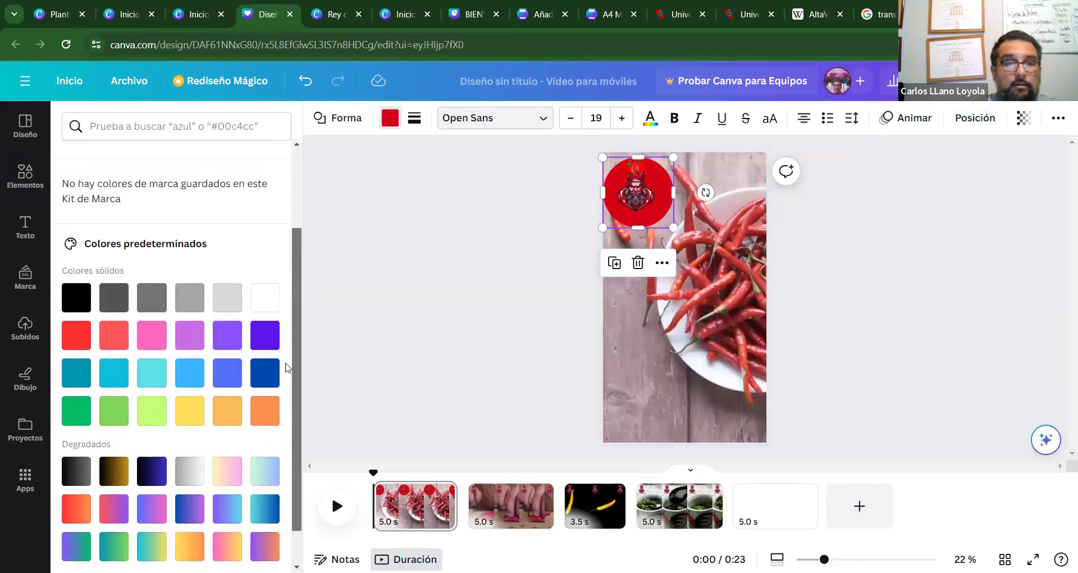
scroll(284, 326, up, 2)
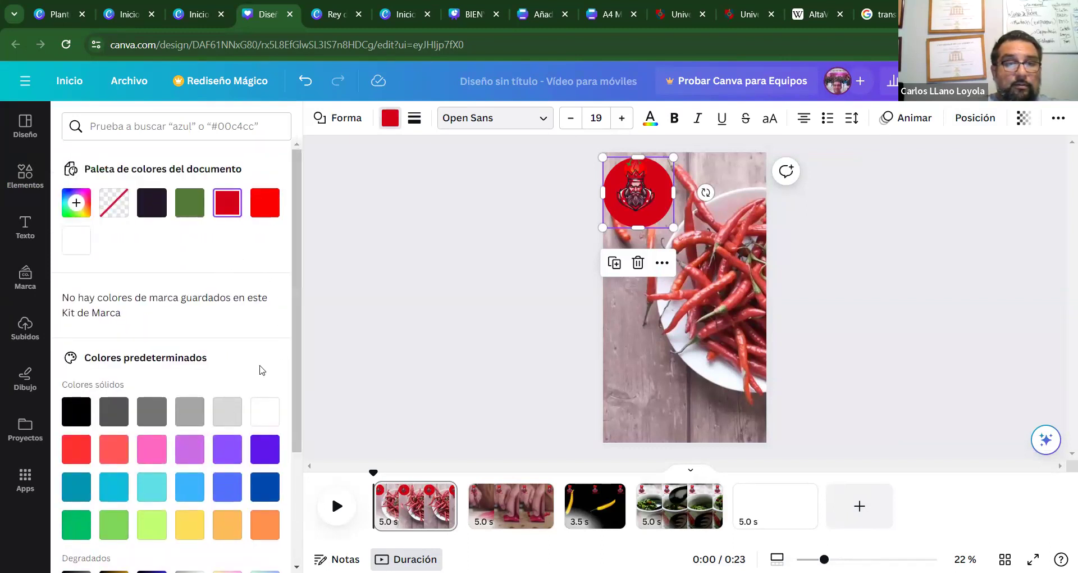
scroll(298, 362, down, 2)
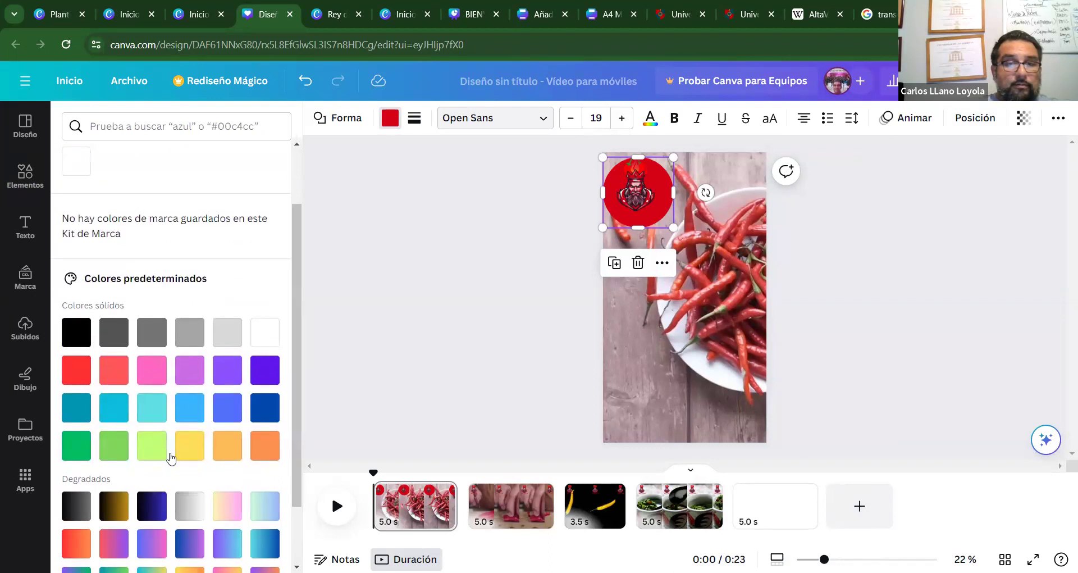
click(190, 446)
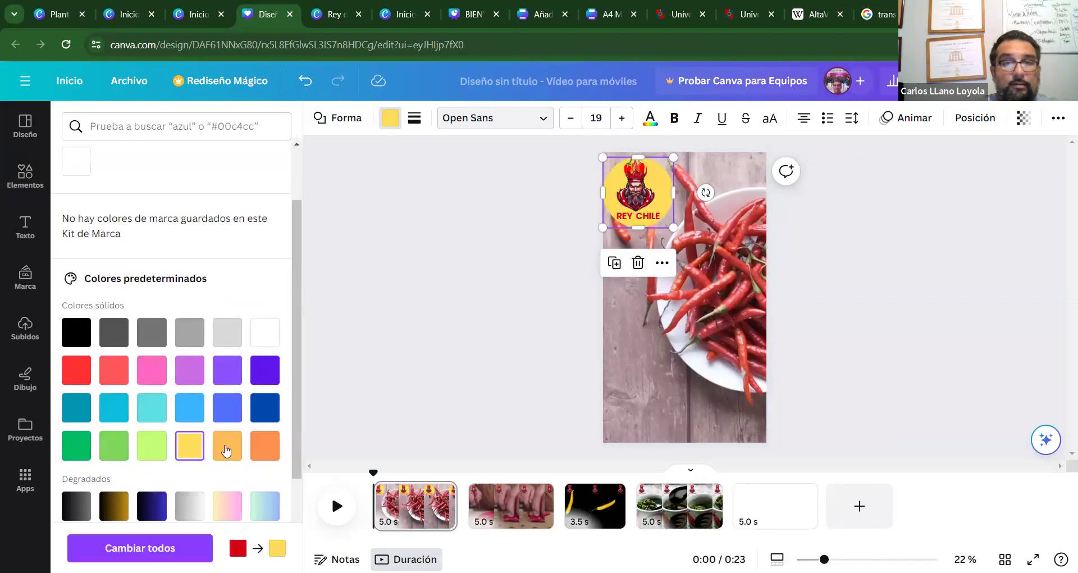
click(393, 119)
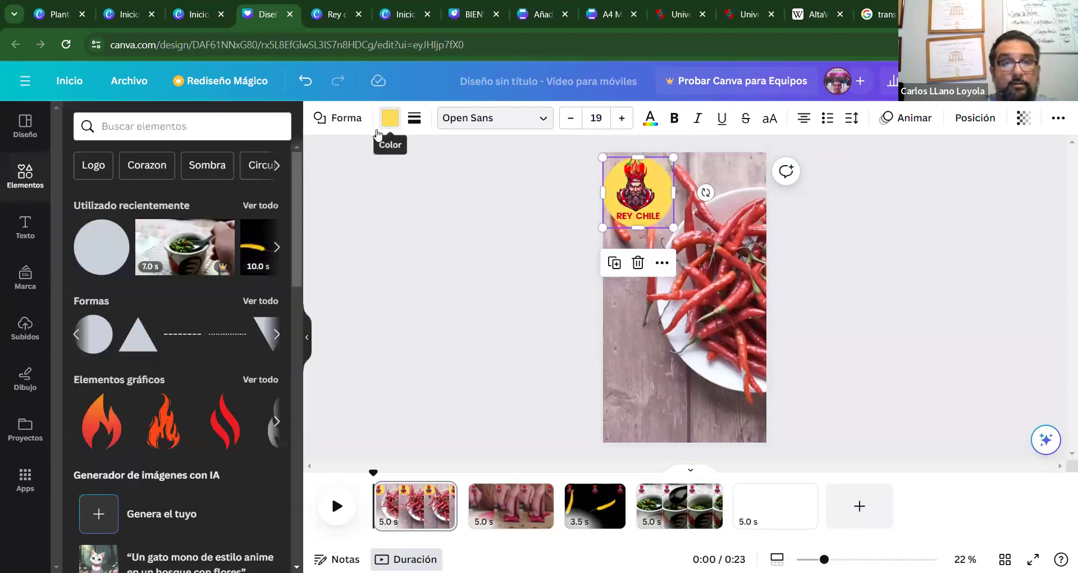
Select the logo and yellow circle together and group them into one badge.
click(410, 236)
drag(657, 201, 657, 203)
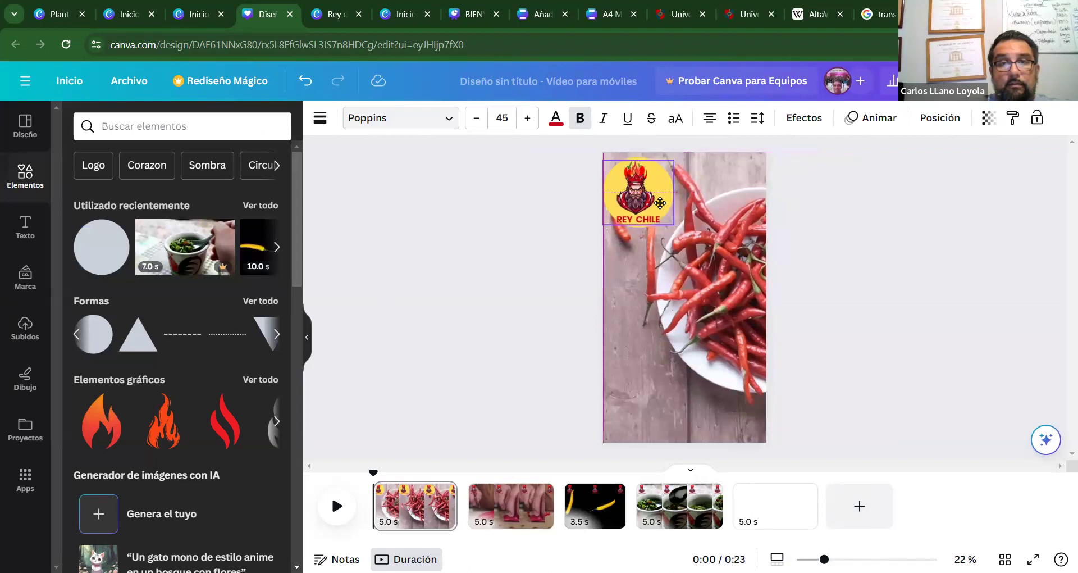
click(409, 198)
click(664, 199)
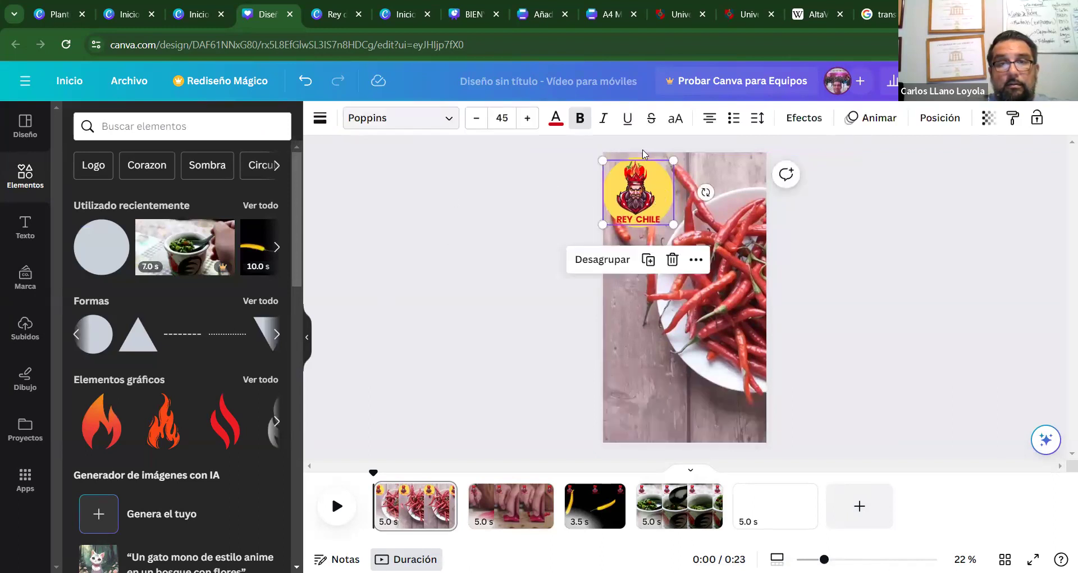
click(640, 155)
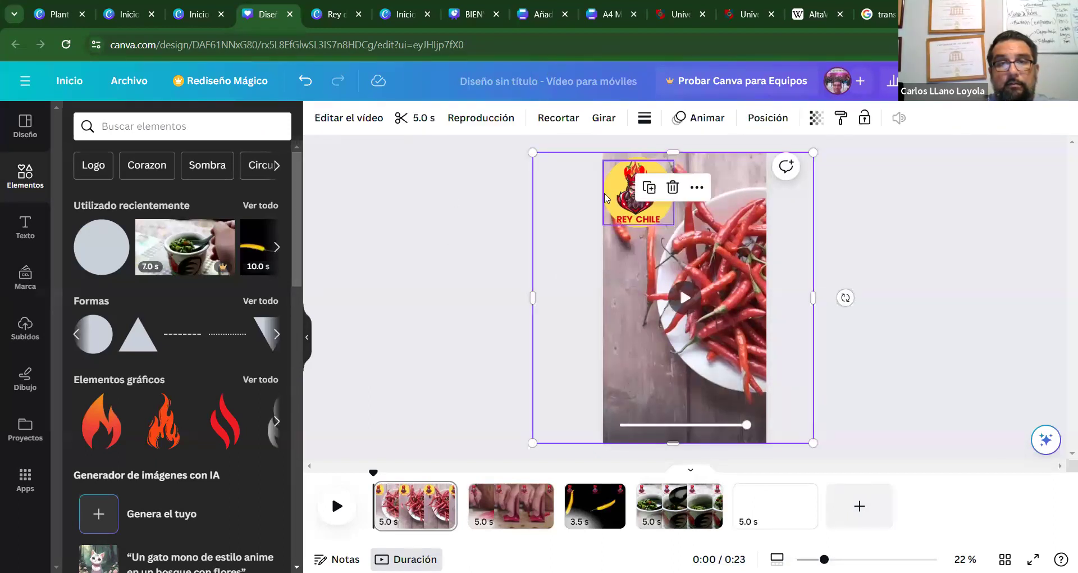
click(570, 172)
drag(567, 158, 722, 251)
click(601, 264)
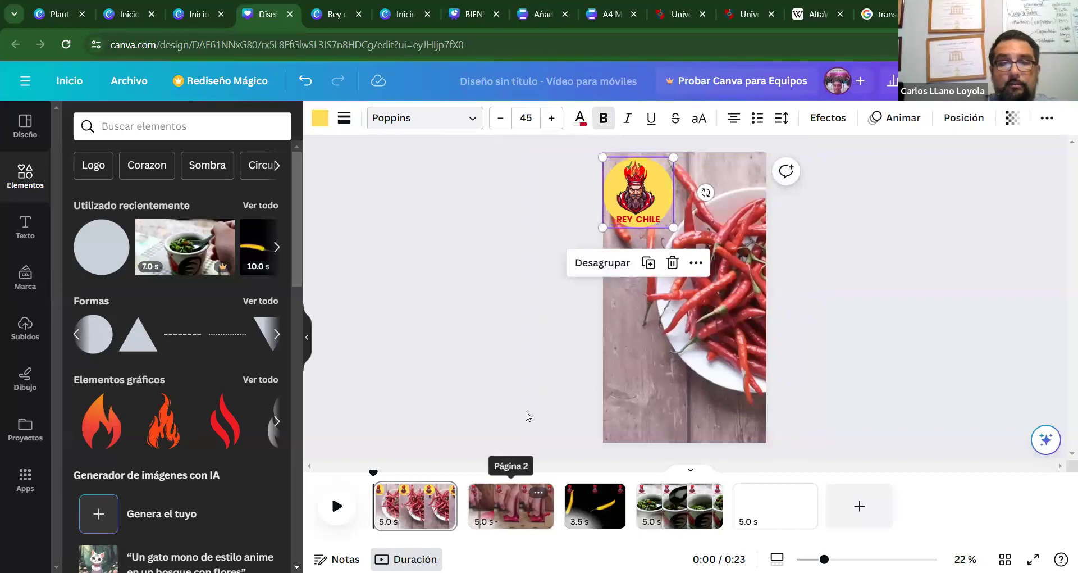
Replace the old logos on pages 2–4 with the yellow badge, then play from page 1.
click(511, 502)
click(633, 201)
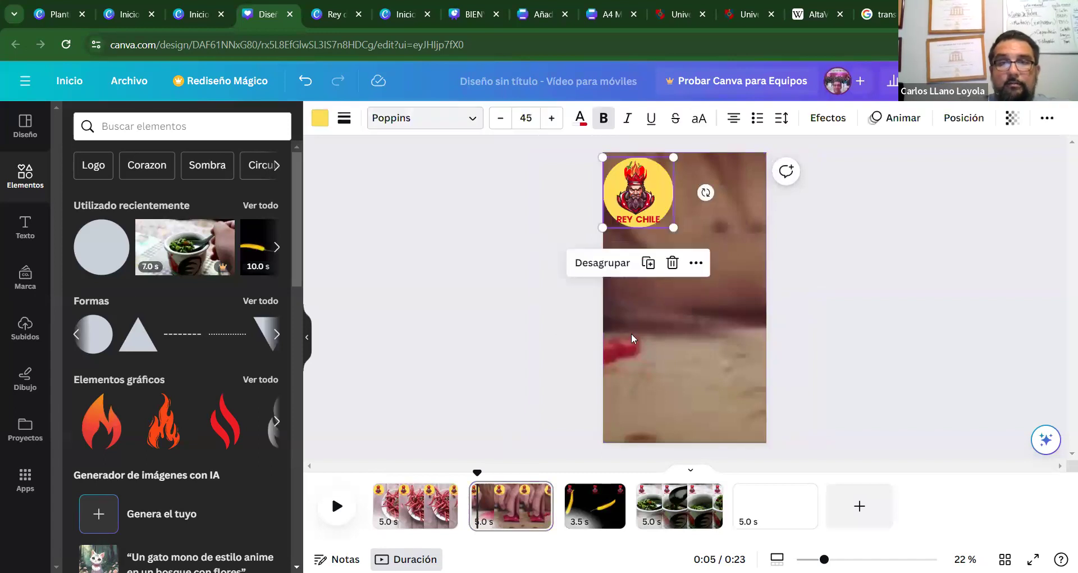
click(579, 514)
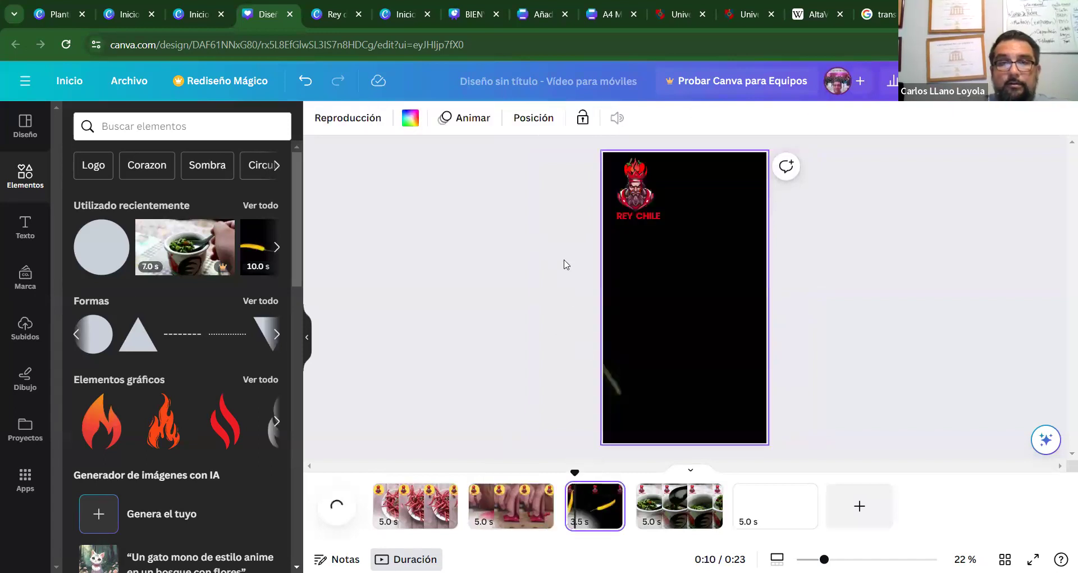
click(623, 218)
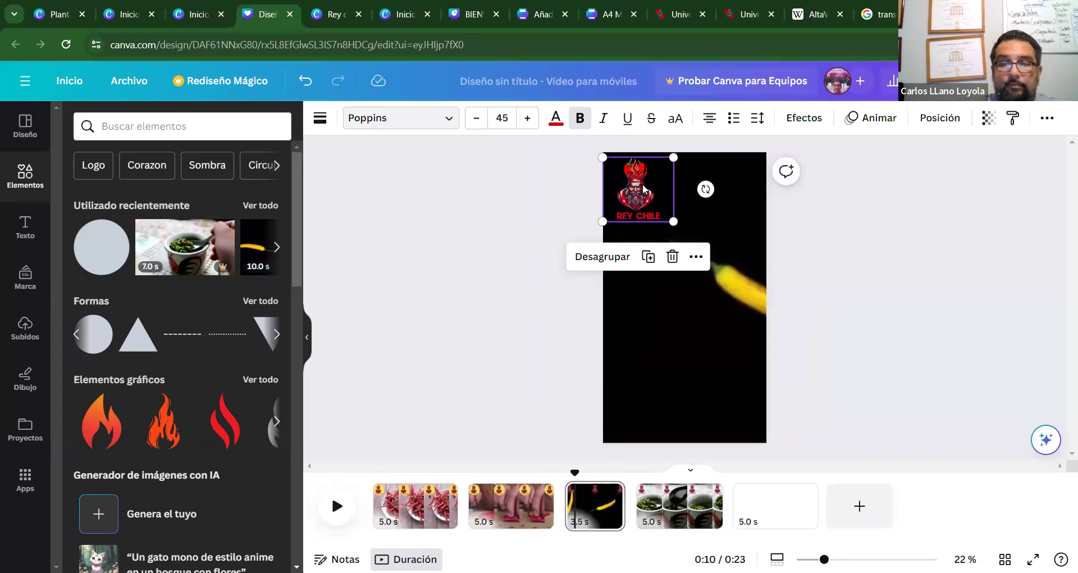
key(ctrl+z)
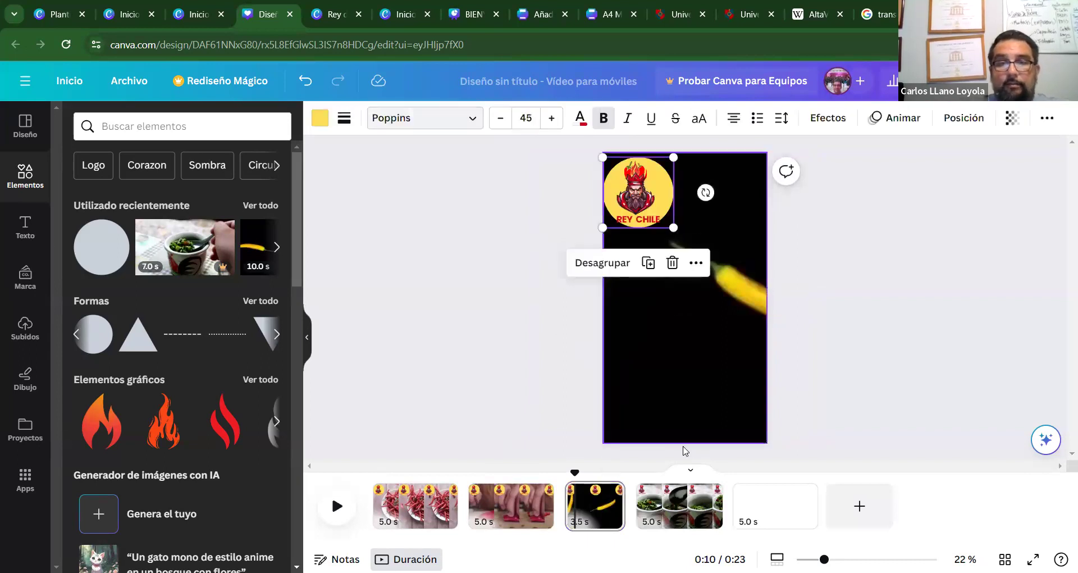
click(680, 503)
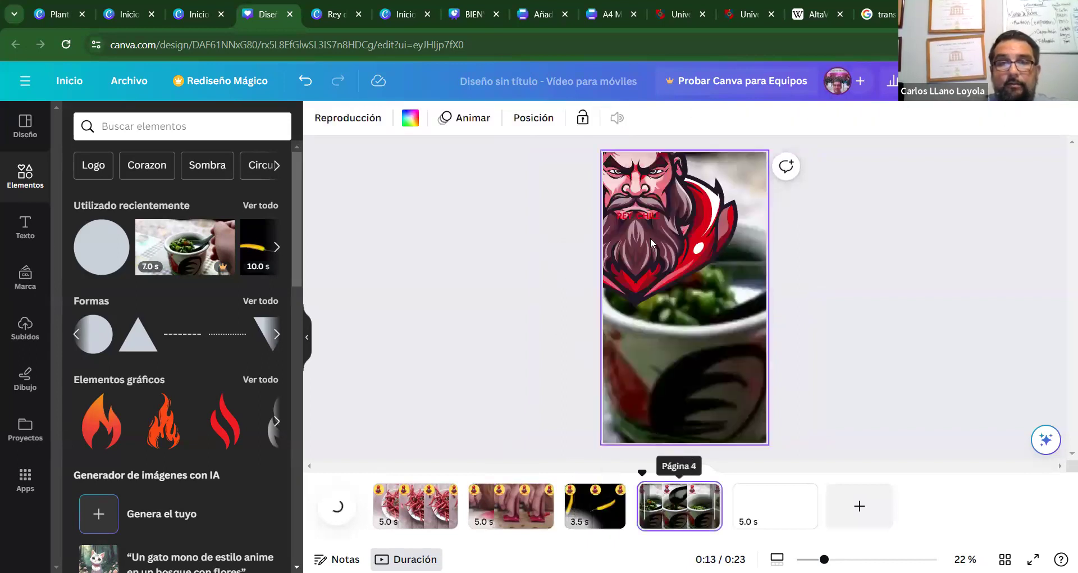
click(649, 201)
key(Delete)
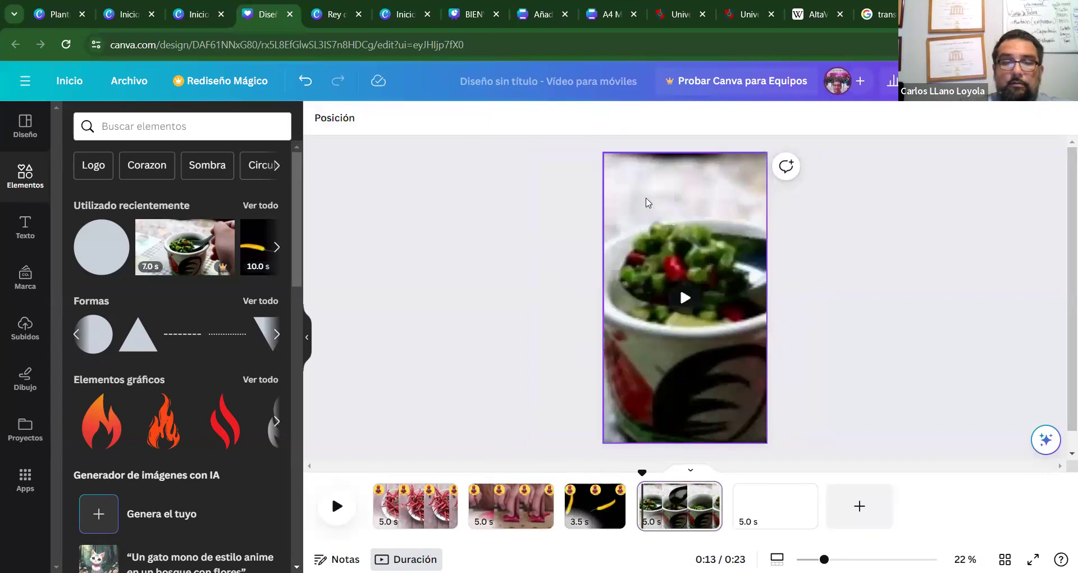
key(ctrl+z)
click(526, 224)
key(space)
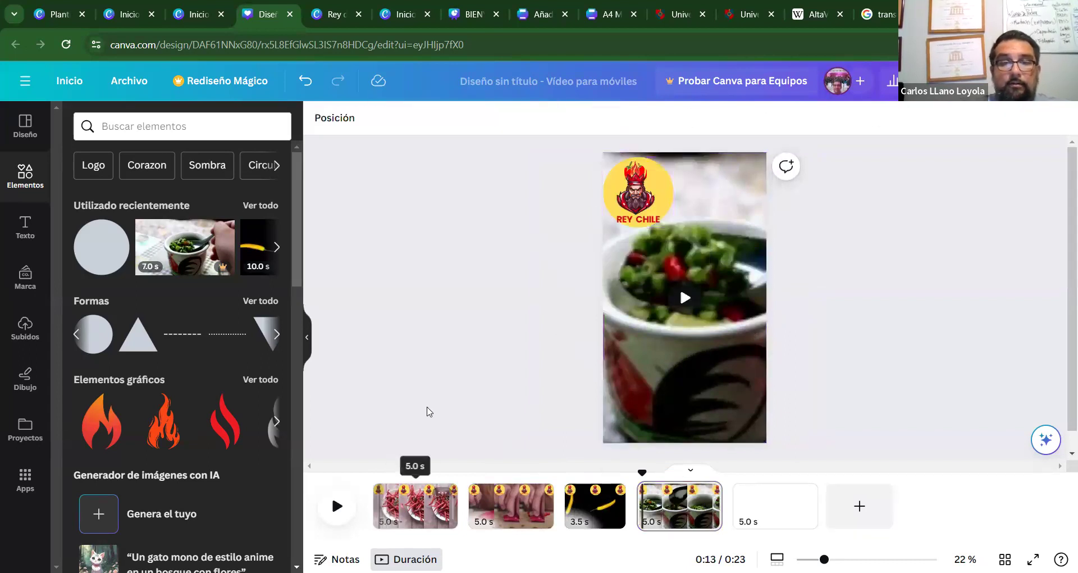
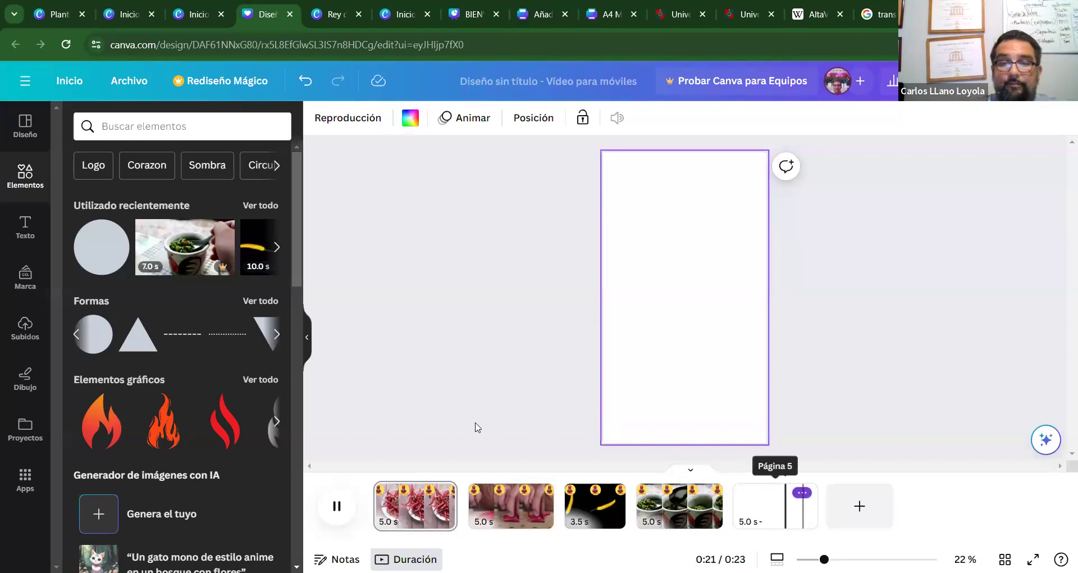
Delete the empty fifth page from the video timeline.
click(802, 492)
click(852, 327)
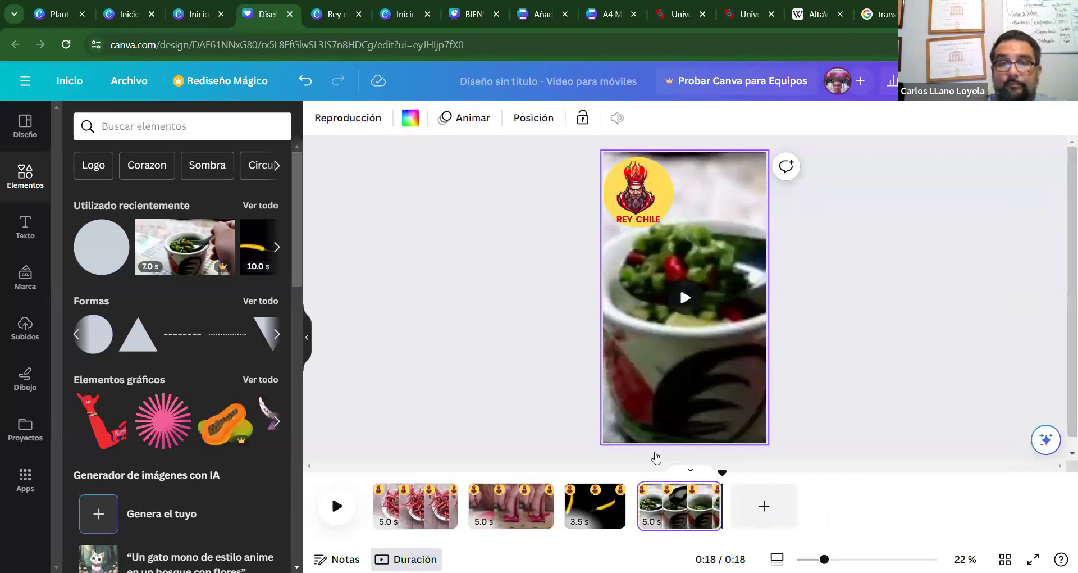
click(399, 291)
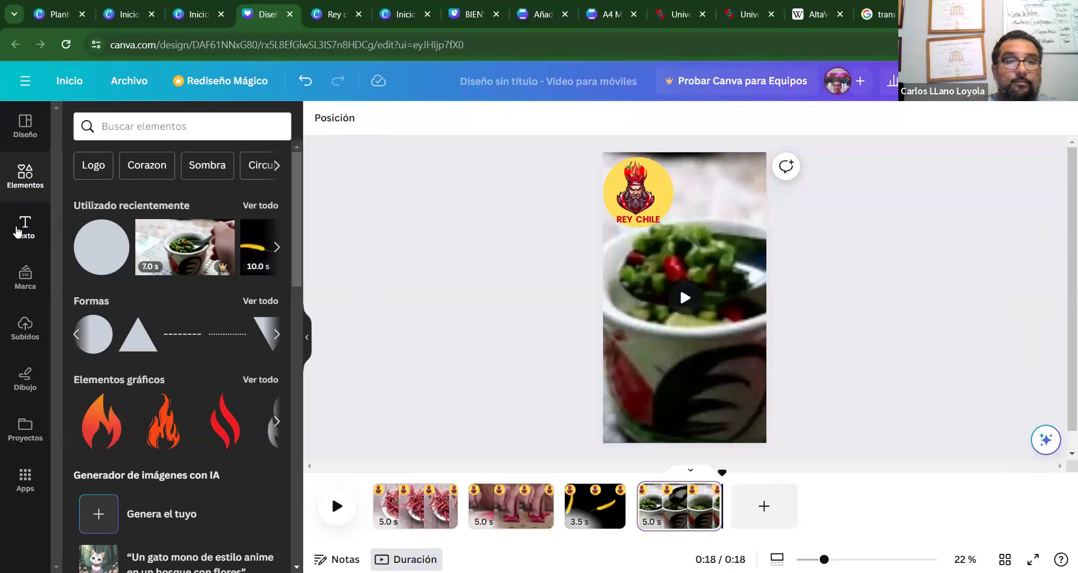
Add a 'DISFRUTA TU PICANTE' title caption to page 4 and drag it lower.
click(24, 228)
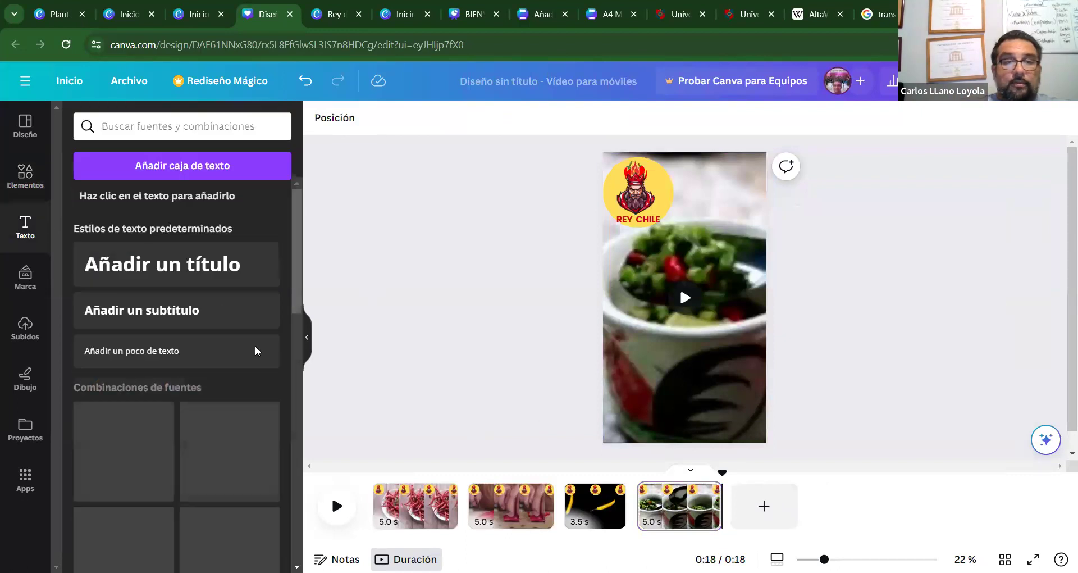
click(191, 265)
text(DISFRUTA)
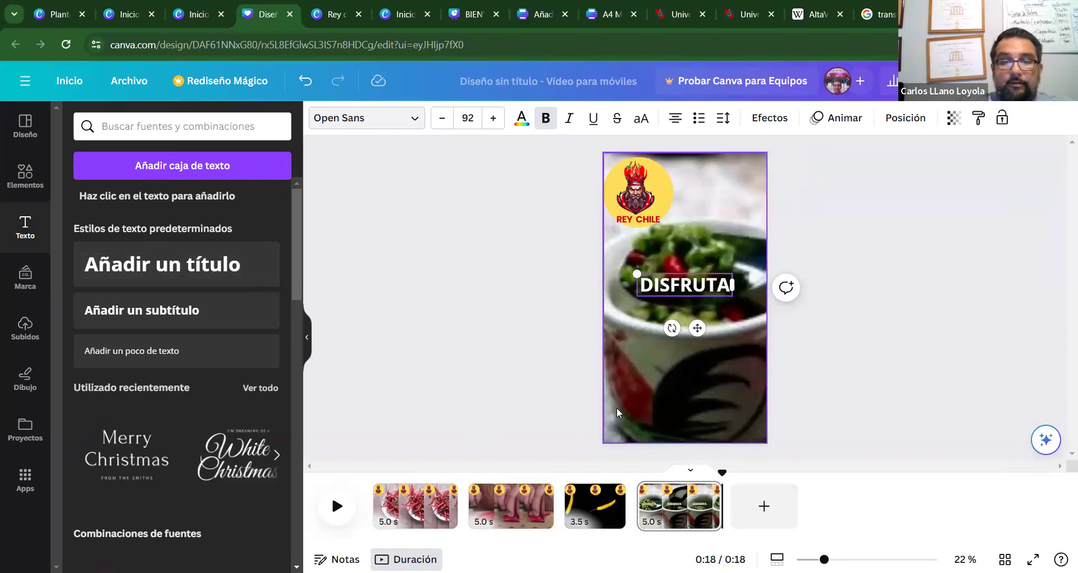
text( TU)
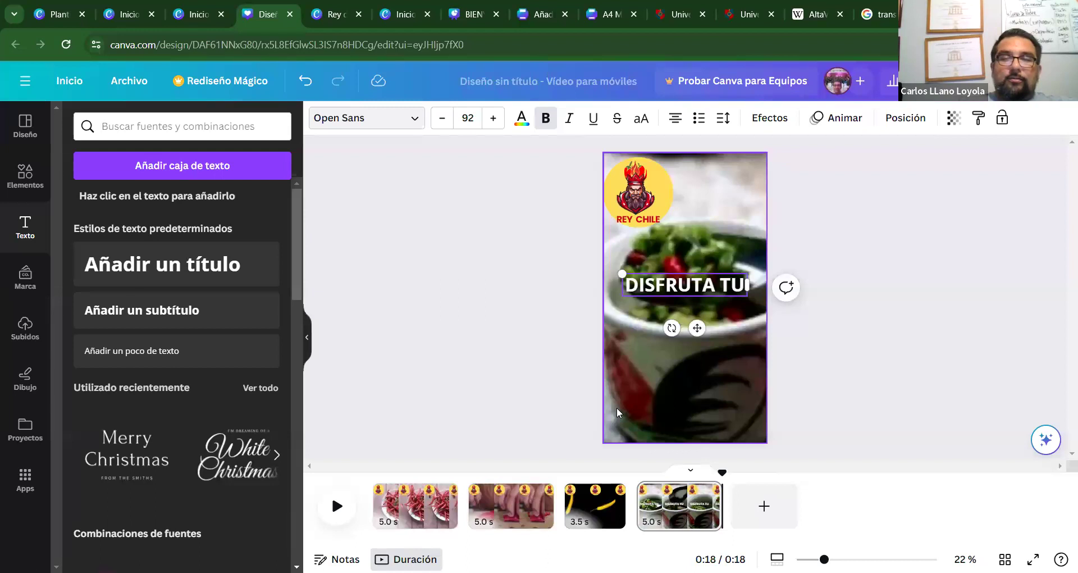
text( DOLOR)
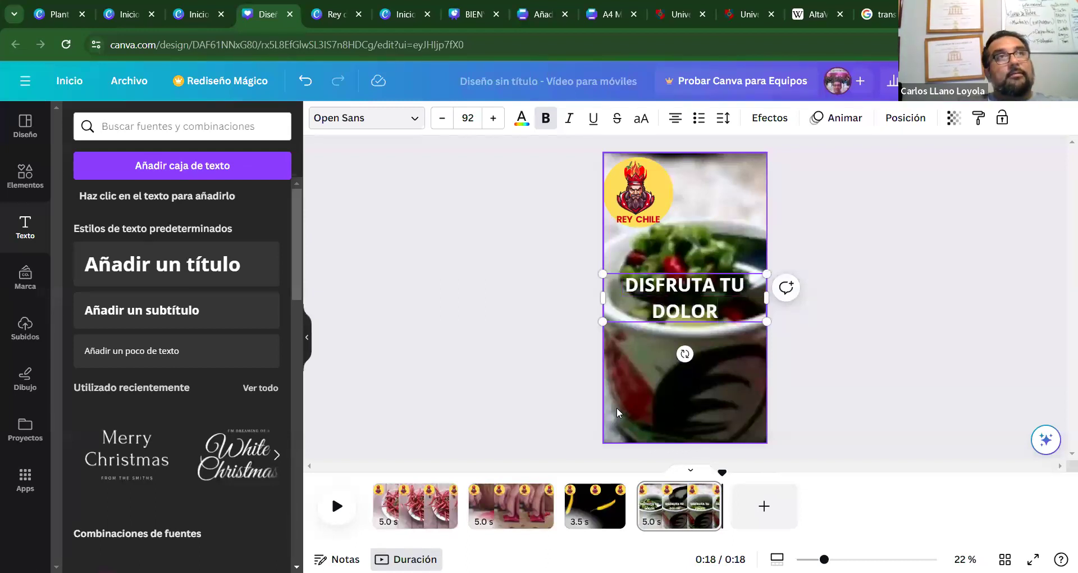
key(BackSpace)
key(BackSpace)
key(BackSpace)
key(BackSpace)
key(BackSpace)
key(BackSpace)
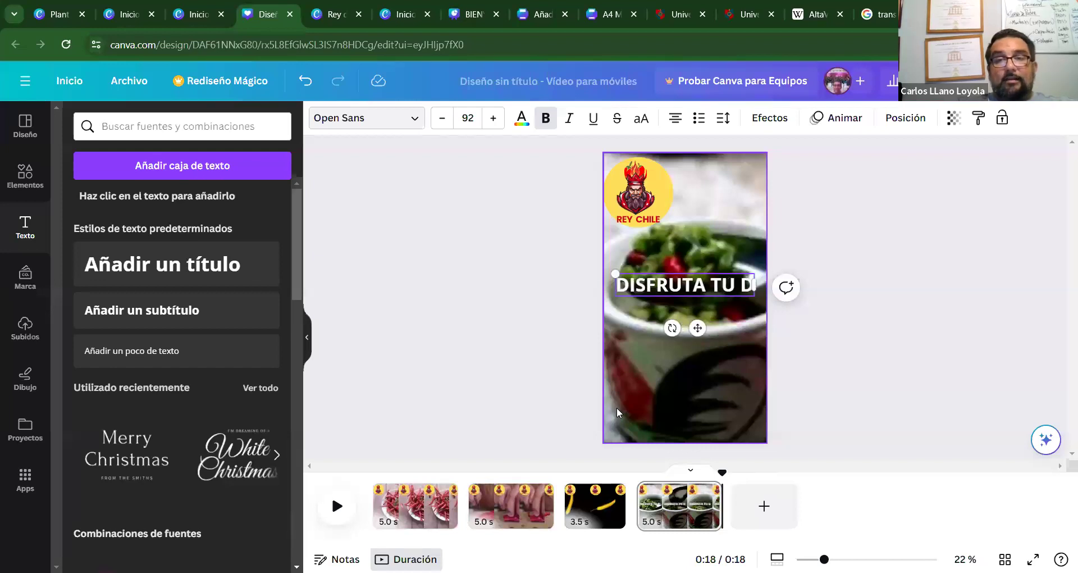
text(PICANTE)
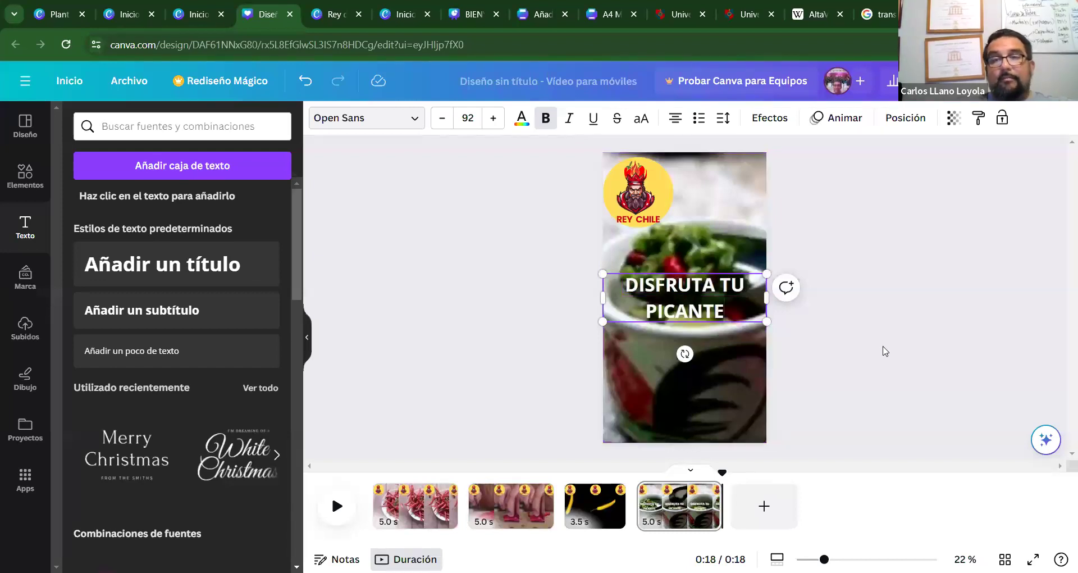
click(814, 286)
drag(722, 310, 724, 383)
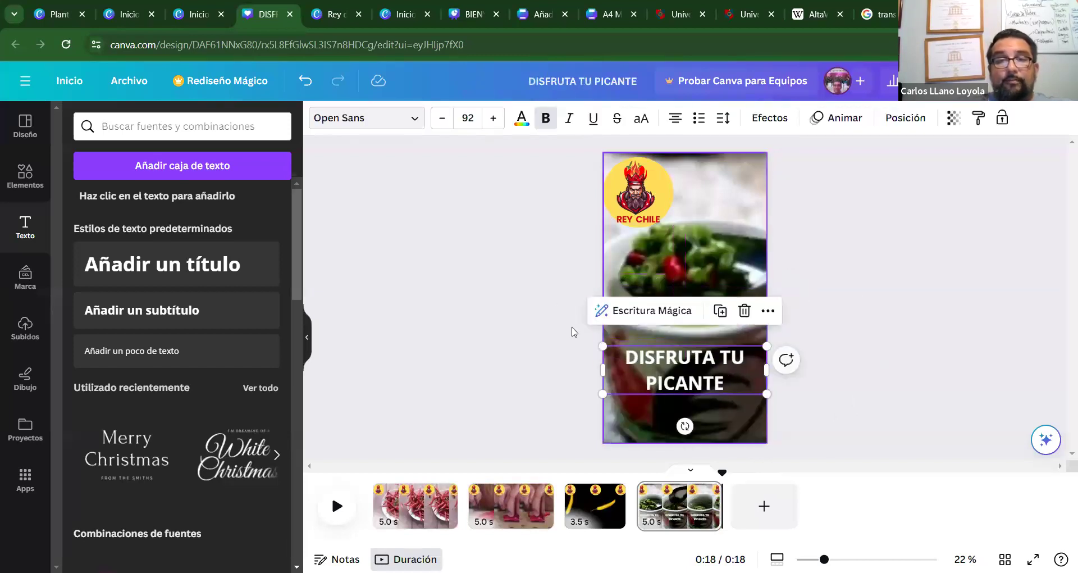
Colour the caption text yellow after trying dark and bright red.
click(521, 119)
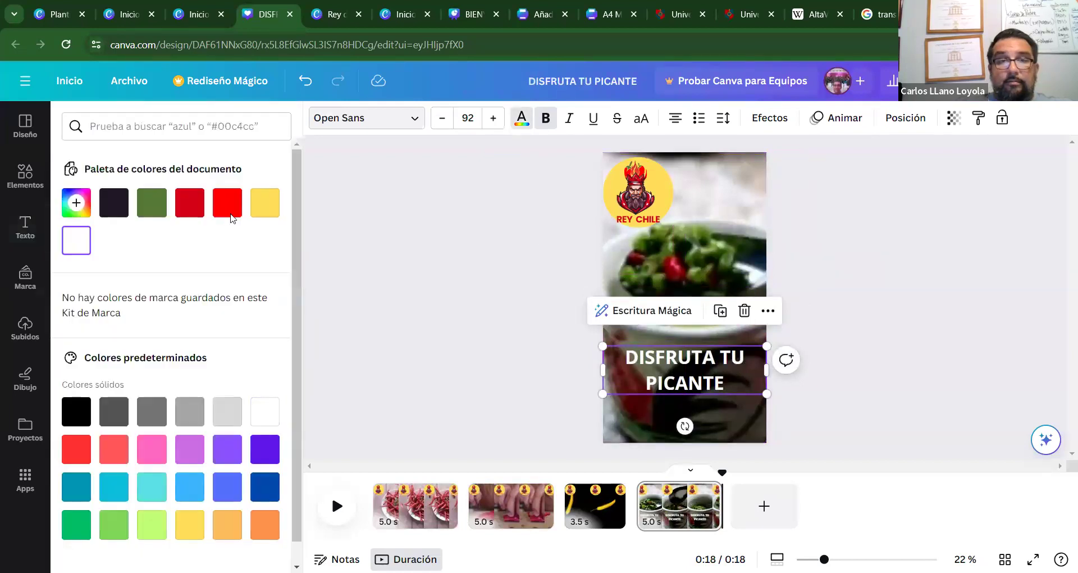
click(201, 204)
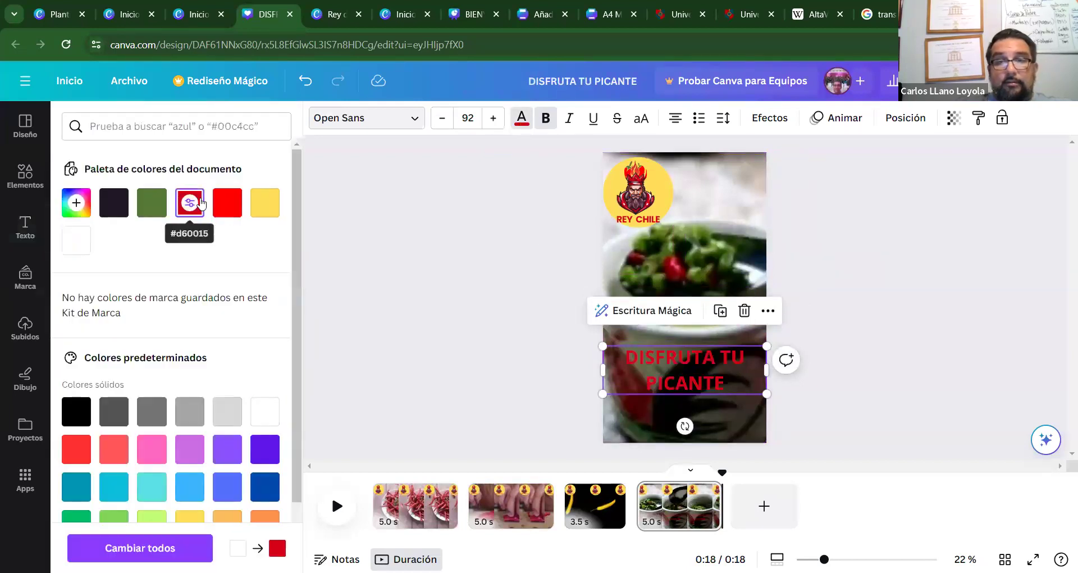
click(231, 205)
click(265, 202)
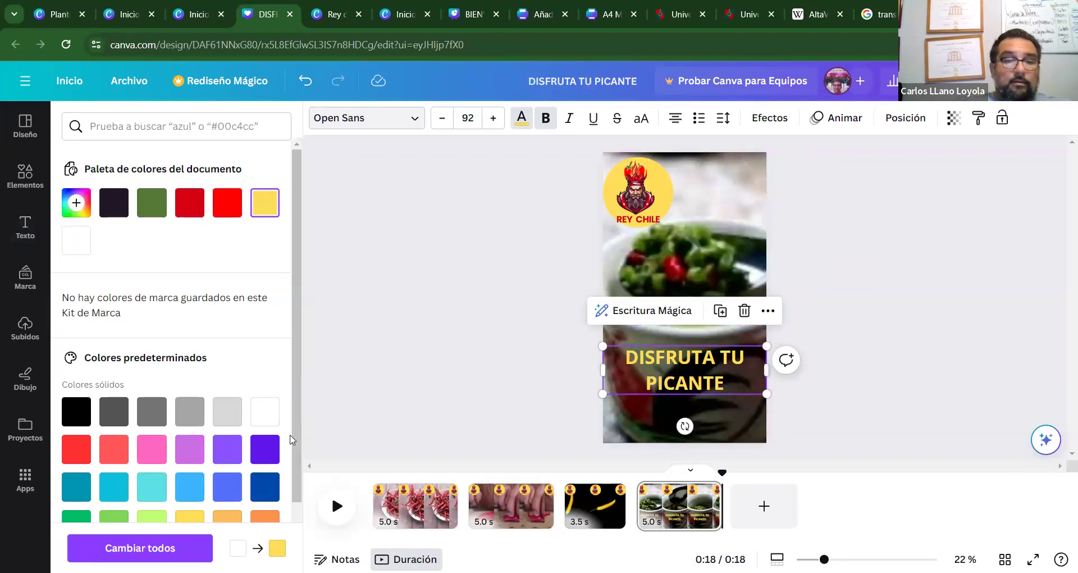
key(Escape)
click(558, 296)
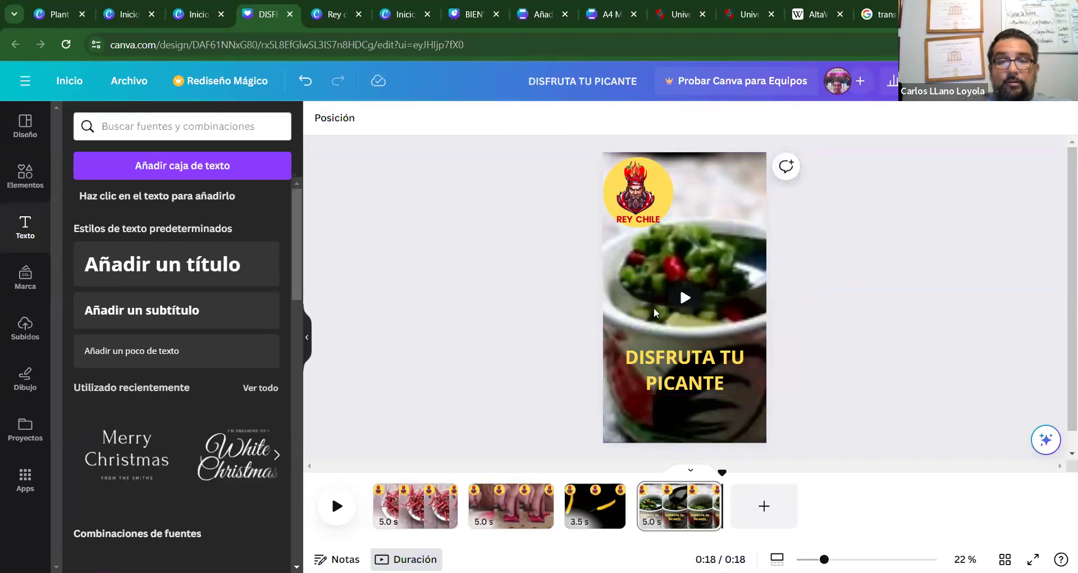
Nudge the caption slightly lower, then inspect page 1's Chile background video.
drag(711, 375, 710, 389)
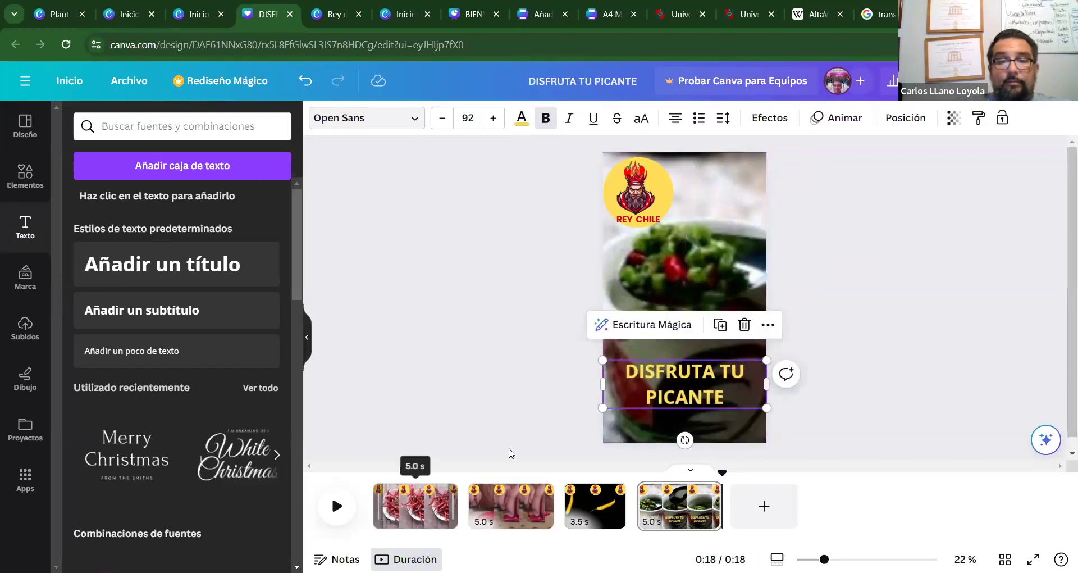
click(683, 383)
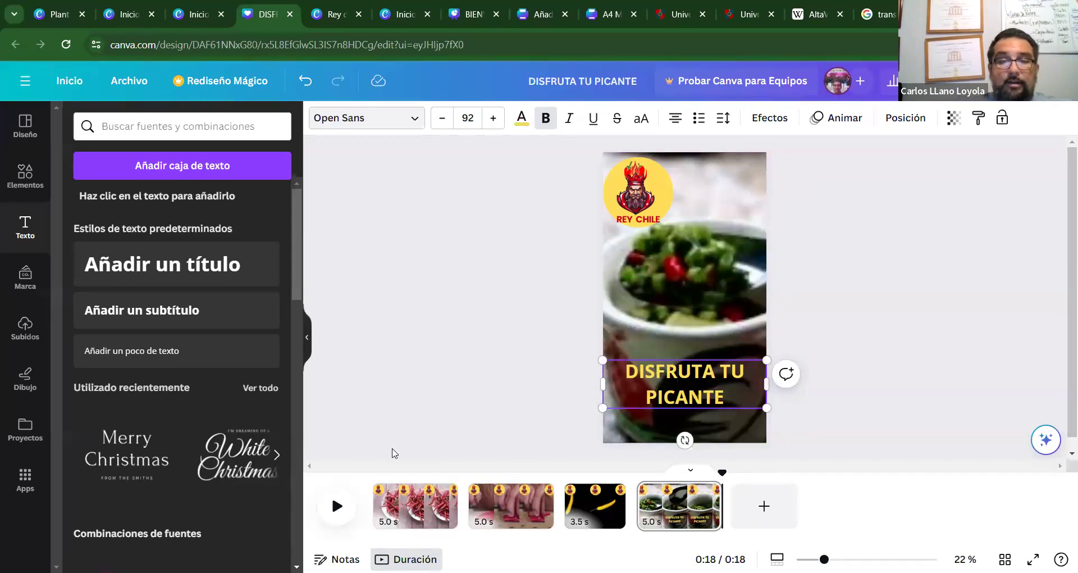
click(416, 506)
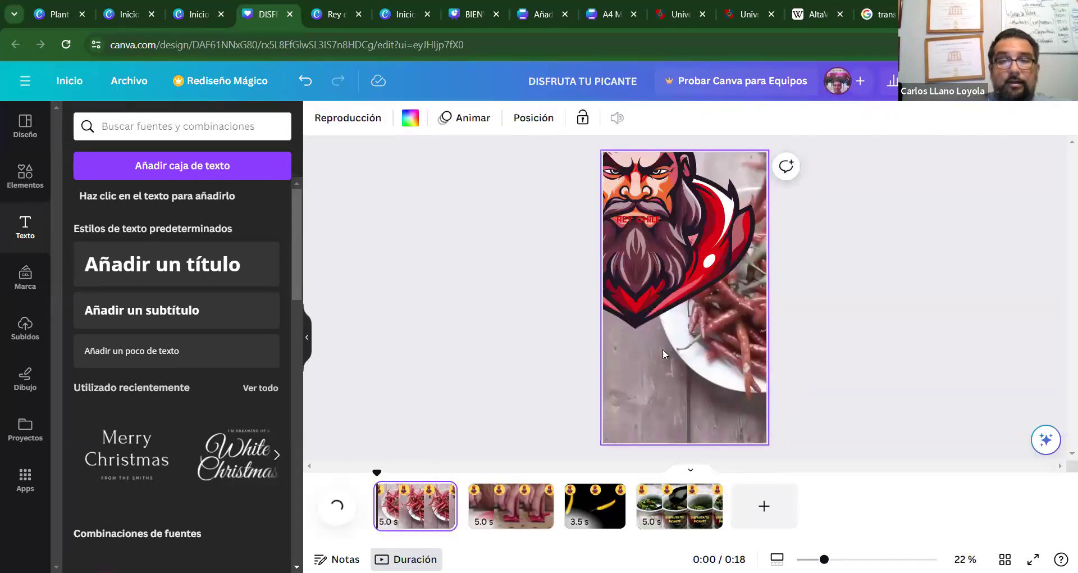
click(424, 315)
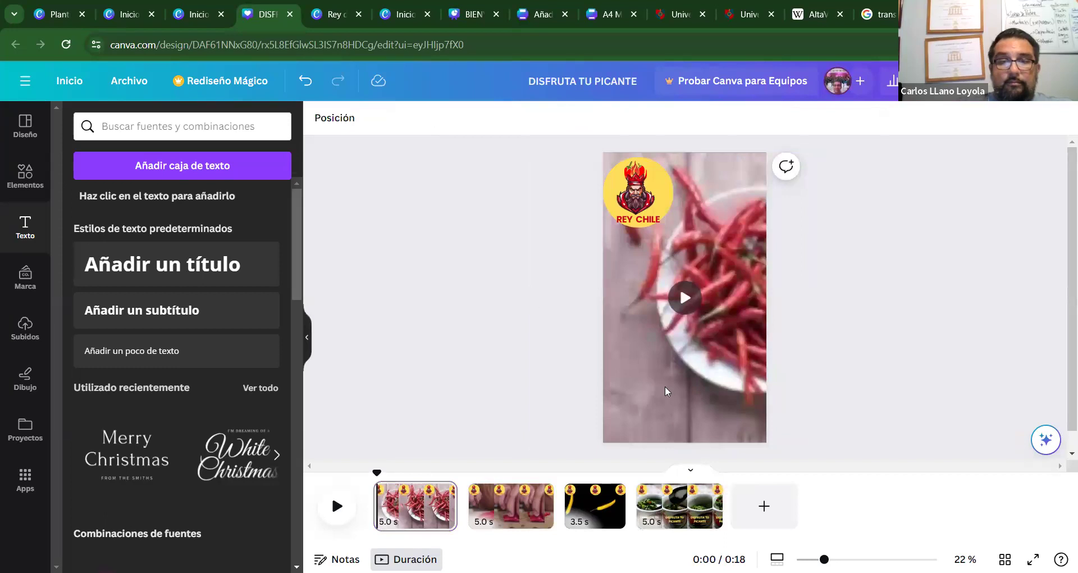
click(664, 377)
click(430, 290)
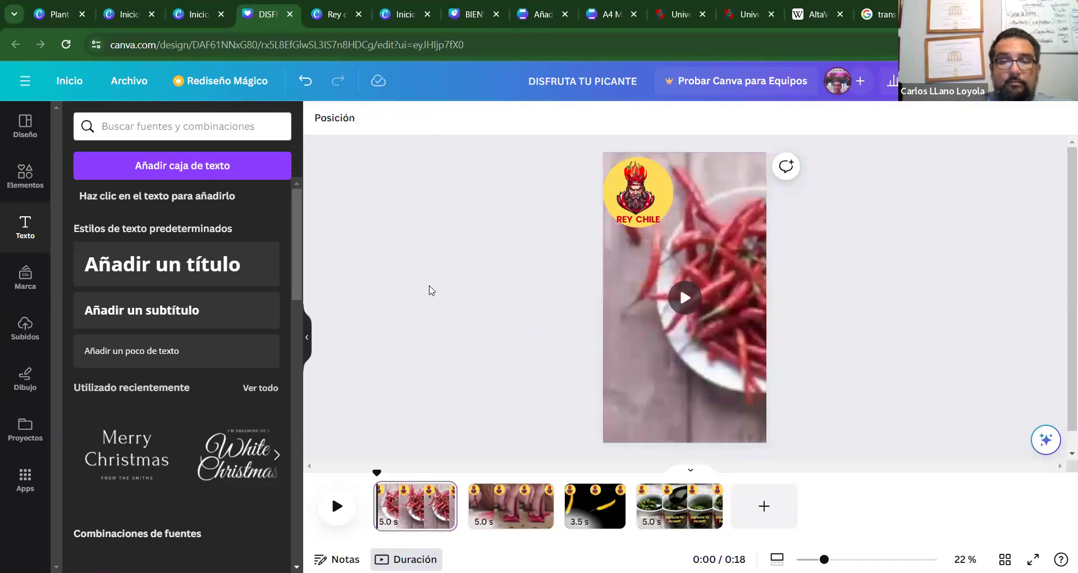
click(612, 356)
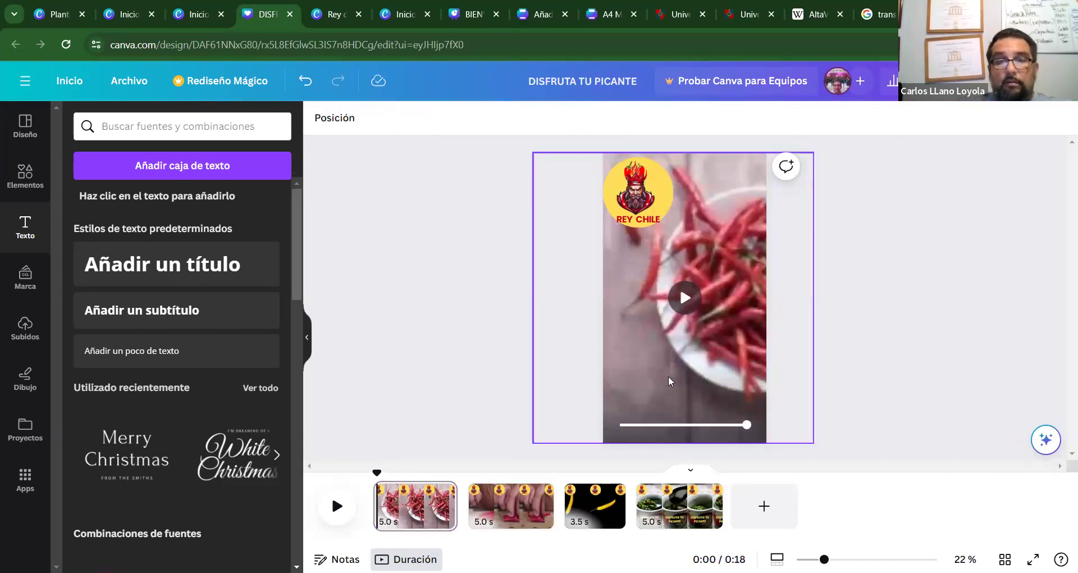
click(479, 368)
click(604, 375)
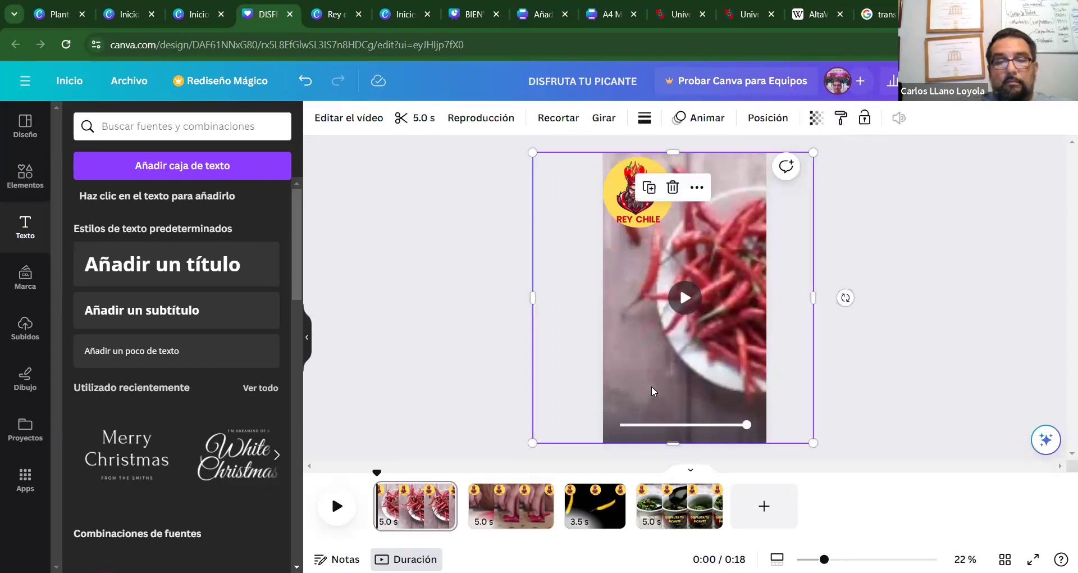
click(427, 374)
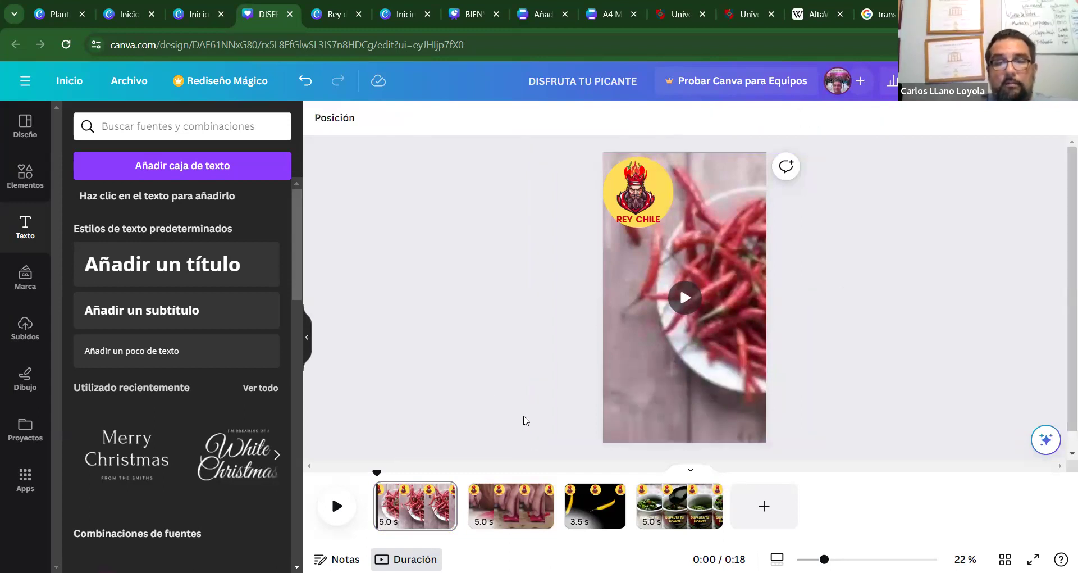
Recheck the 'DISFRUTA TU PICANTE' caption on page 4, then return to page 1.
click(679, 506)
click(670, 399)
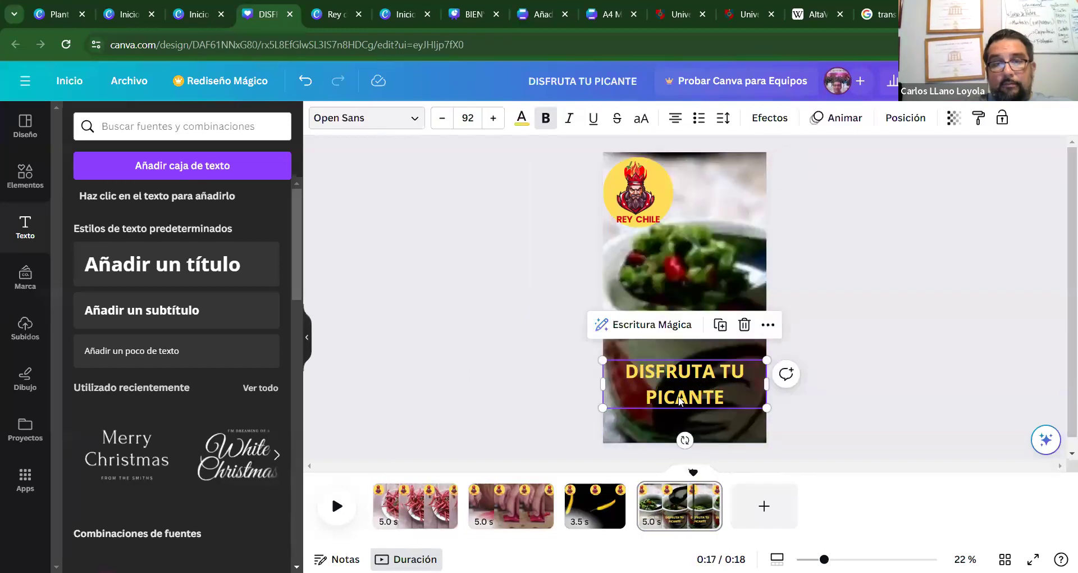
click(668, 405)
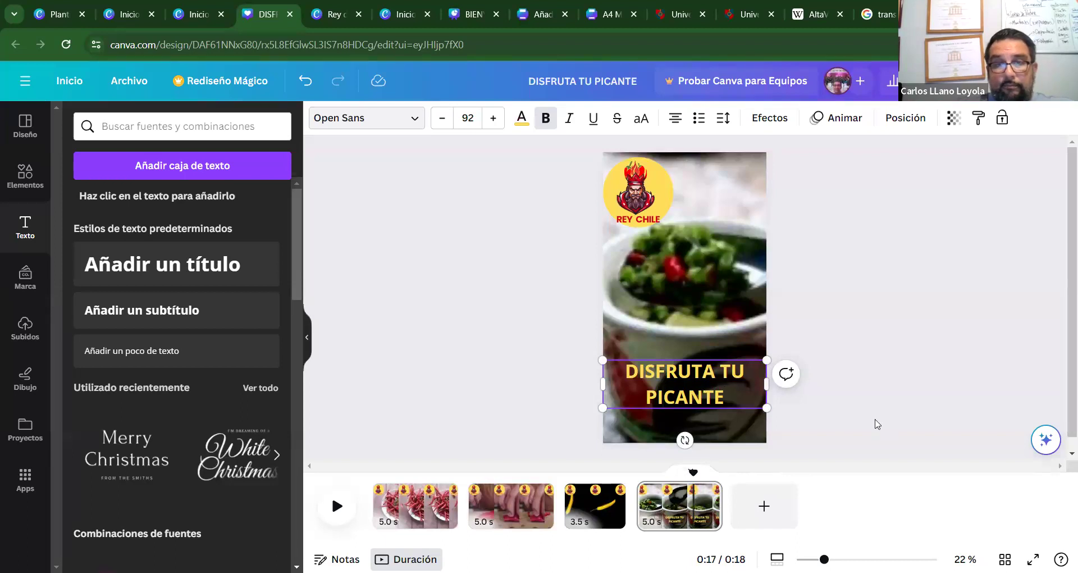
click(842, 438)
click(732, 399)
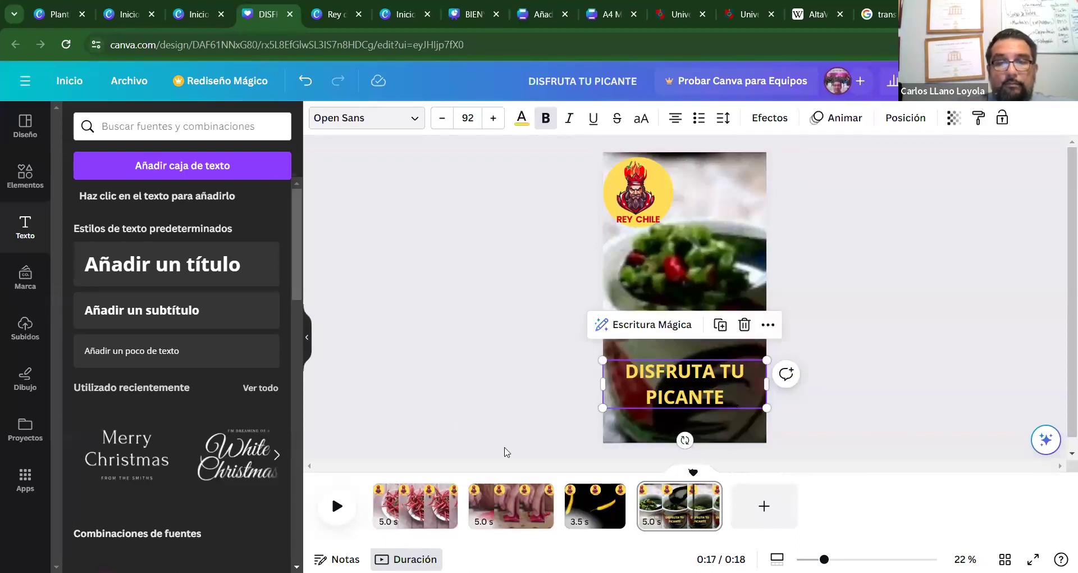
click(415, 502)
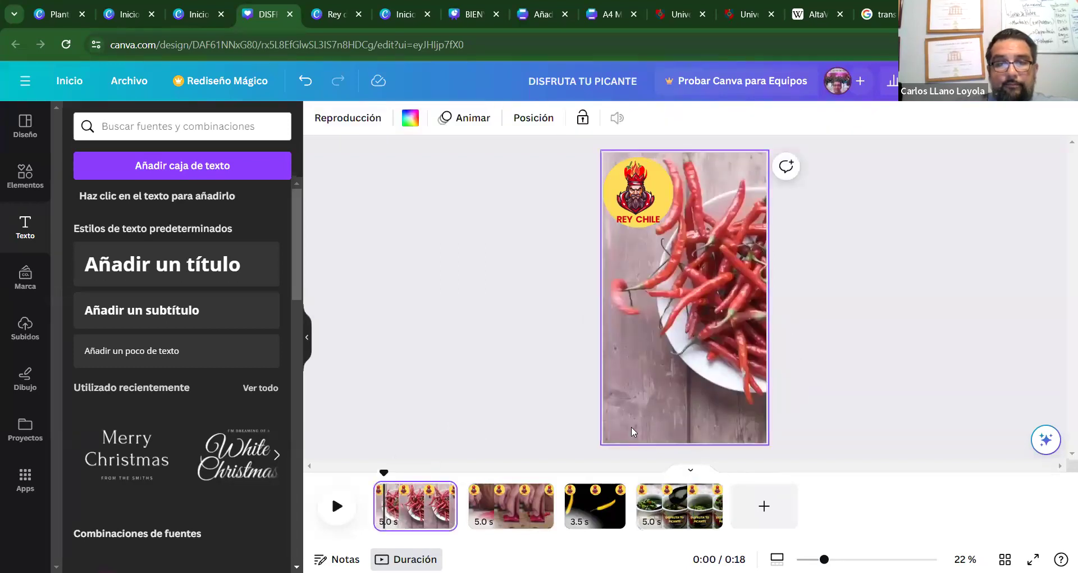
Paste the yellow caption onto page 1 and retype it as 'VEN A NUESTRO / ESPACIO' on two lines.
key(ctrl+v)
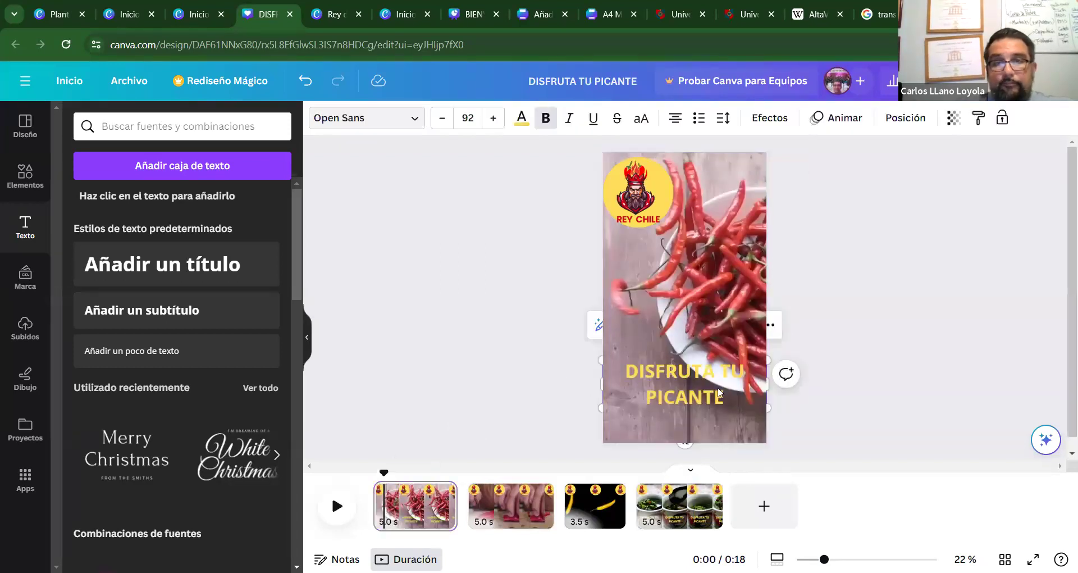
double_click(719, 398)
key(ctrl+c)
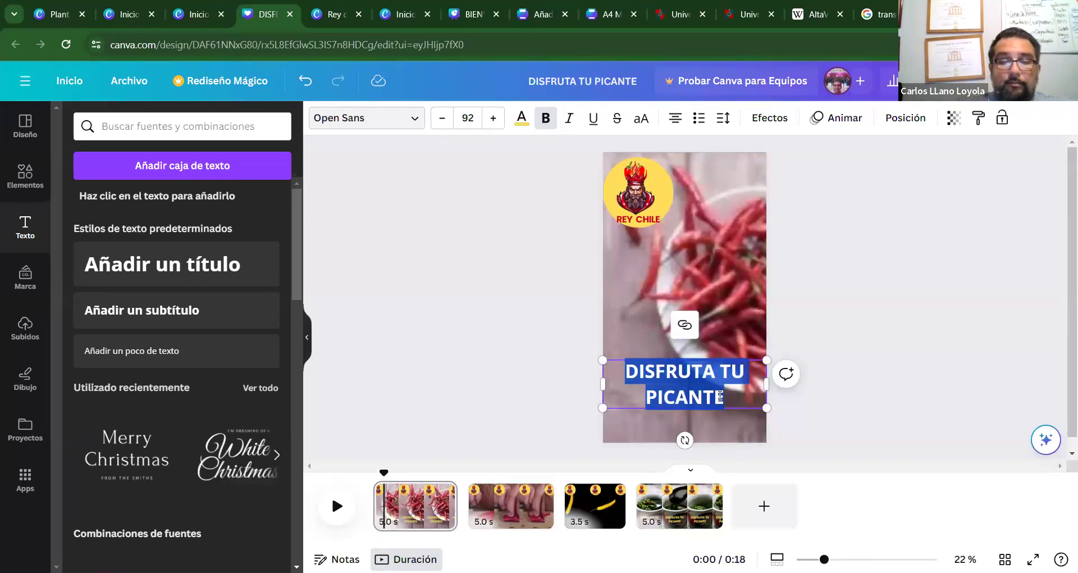
text(VEN A NUESTRI)
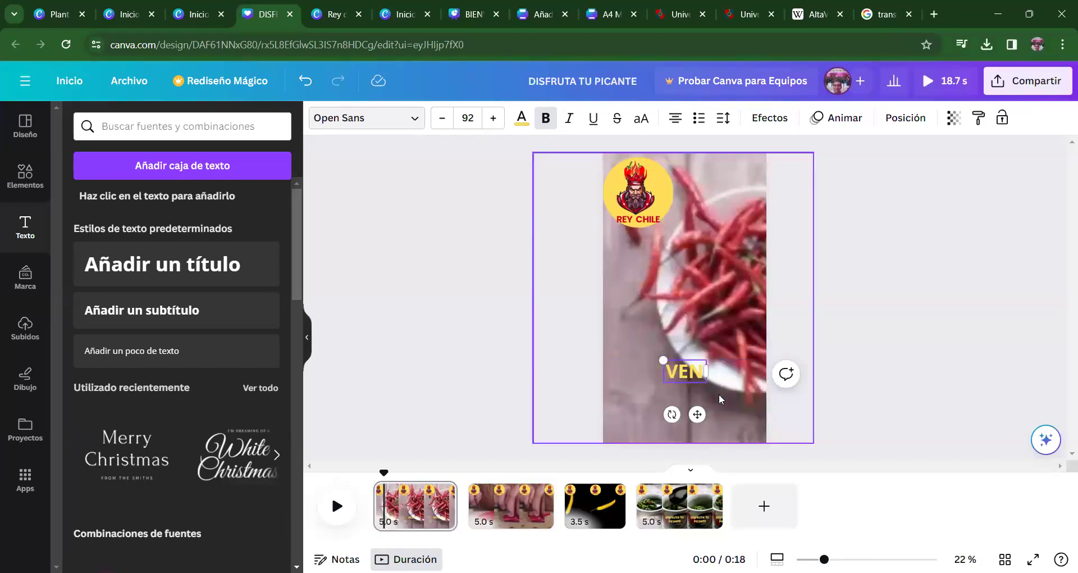
key(BackSpace)
text(O)
key(Return)
text(ESPACIO)
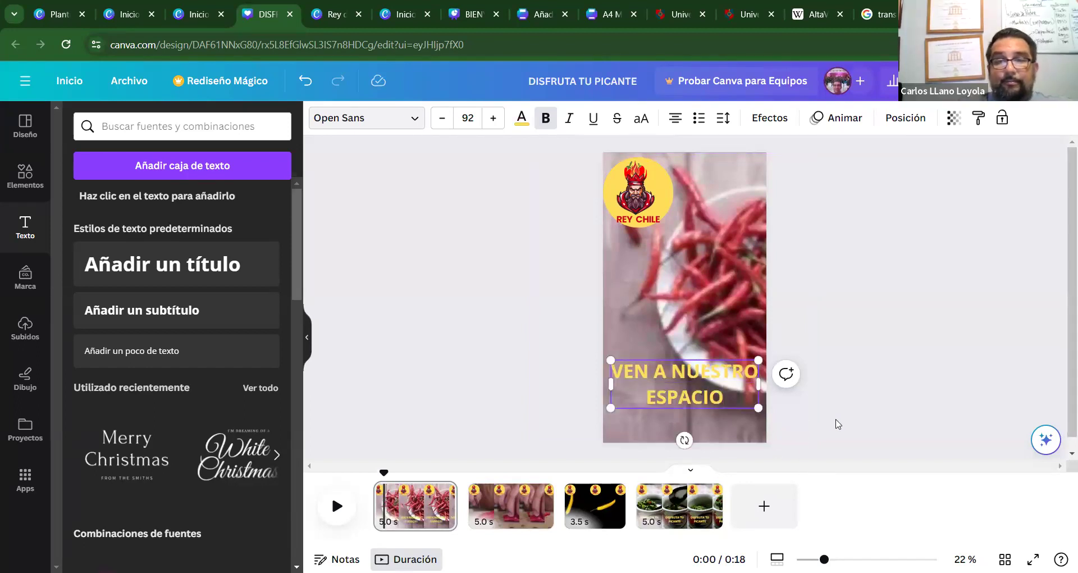
click(836, 424)
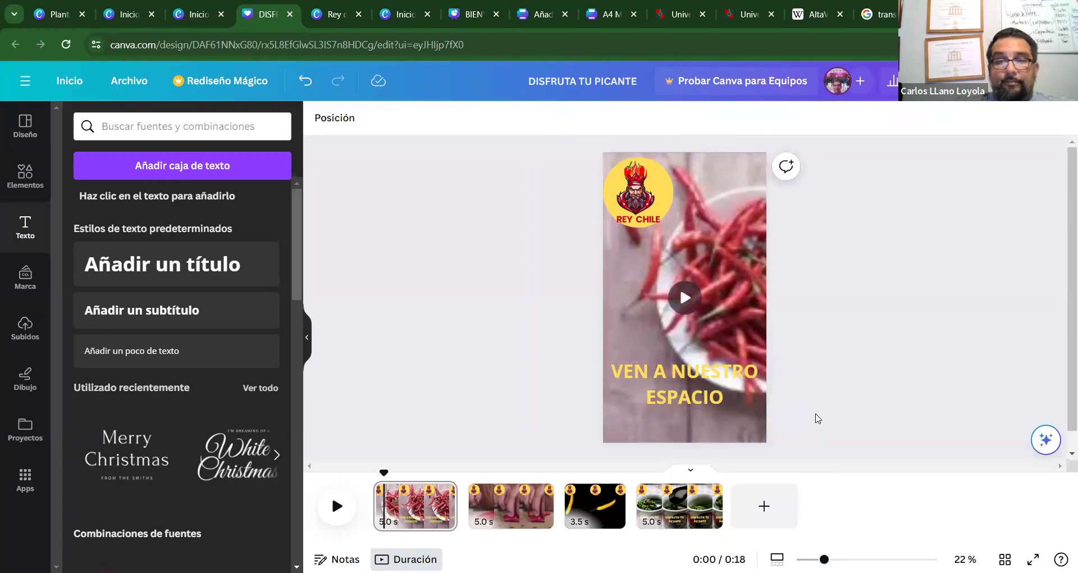
click(497, 491)
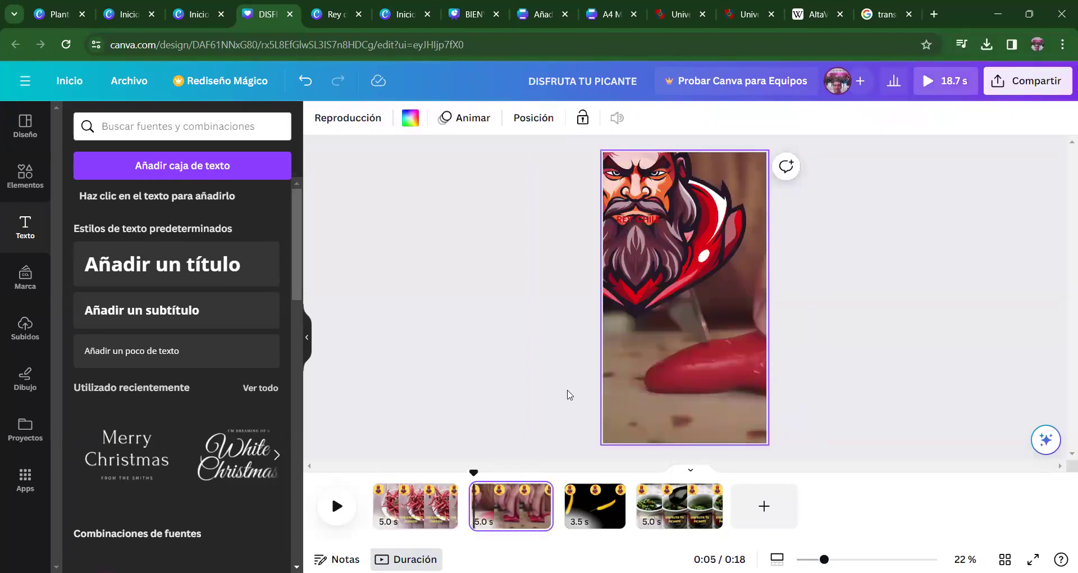
Paste the yellow caption onto page 2 and type 'ENCONTRATAS LO QUE BUSCAS'.
key(ctrl+v)
double_click(714, 398)
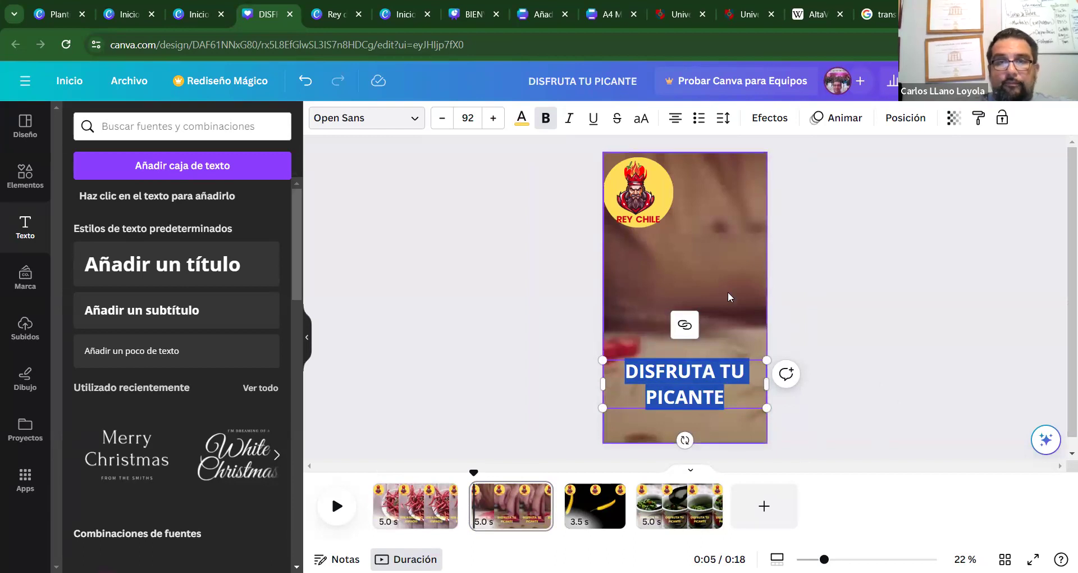
text(ENCONTRATAS)
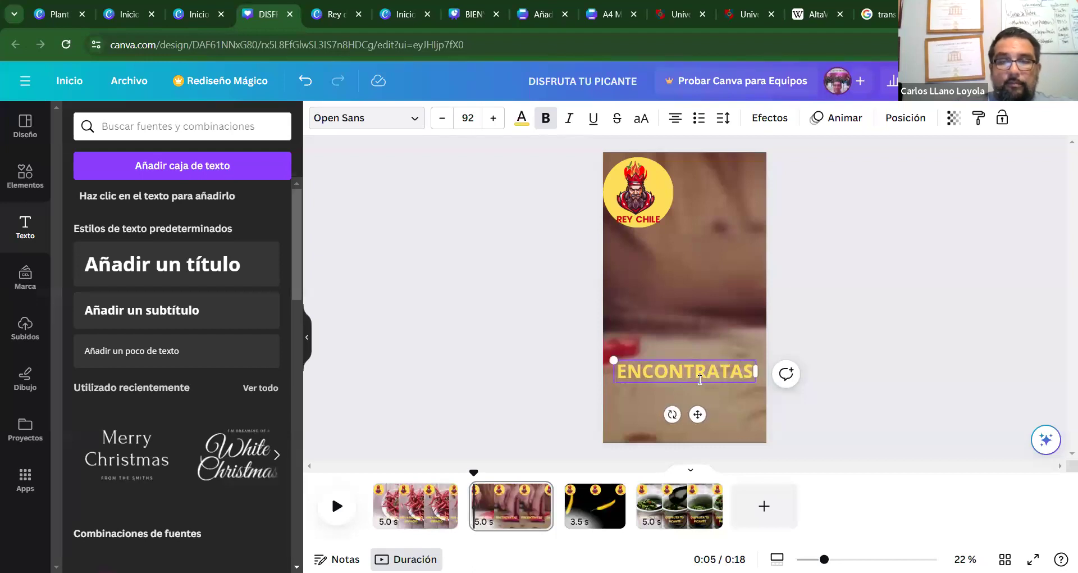
text( LO QUE BUSCAS)
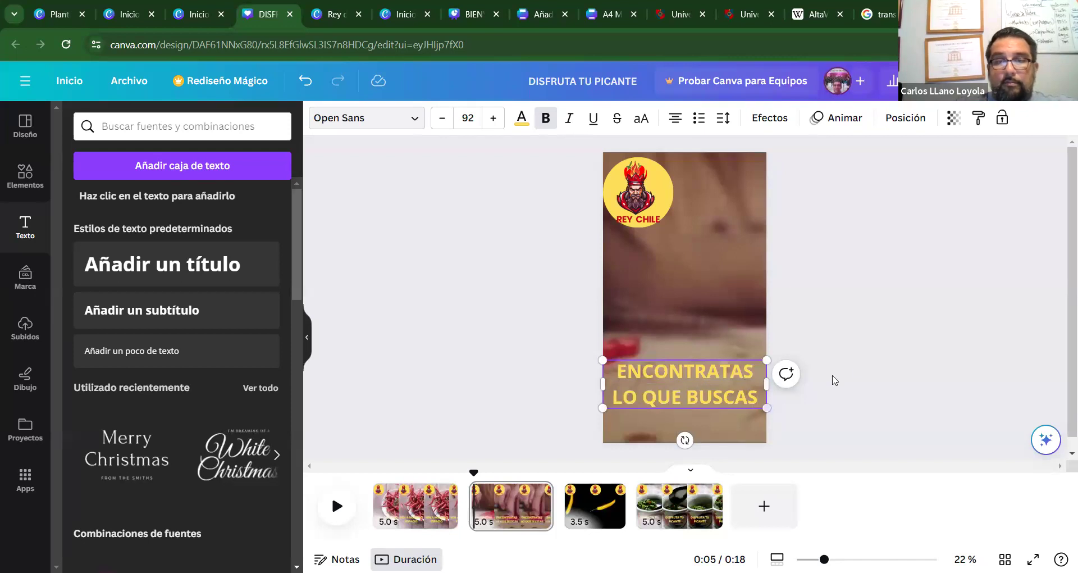
Change the yellow chili page's caption to 'LA MAYOR VARIEDAD', fixing typos along the way.
click(861, 423)
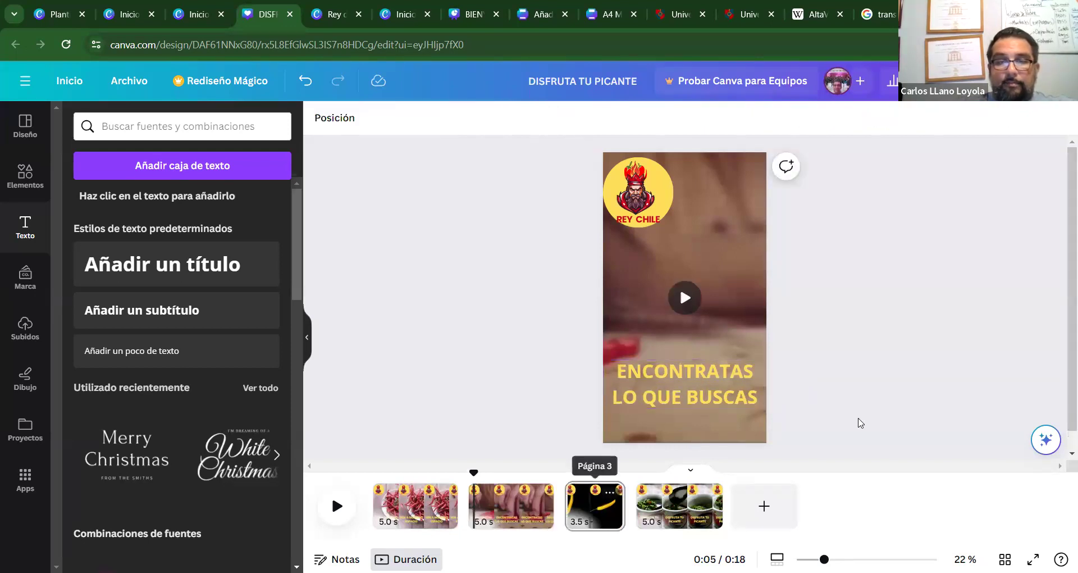
click(594, 506)
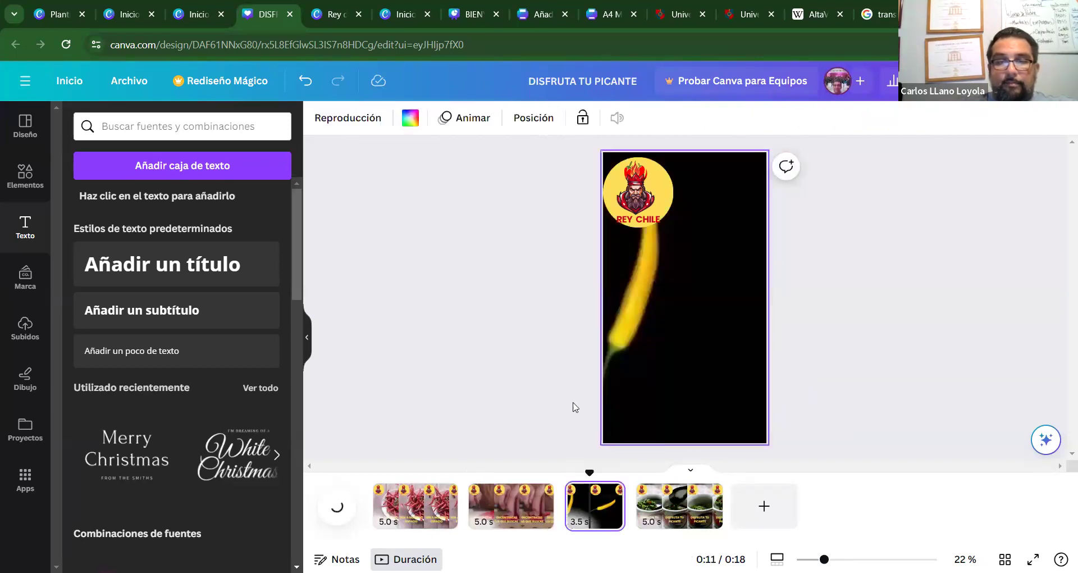
click(622, 407)
double_click(706, 399)
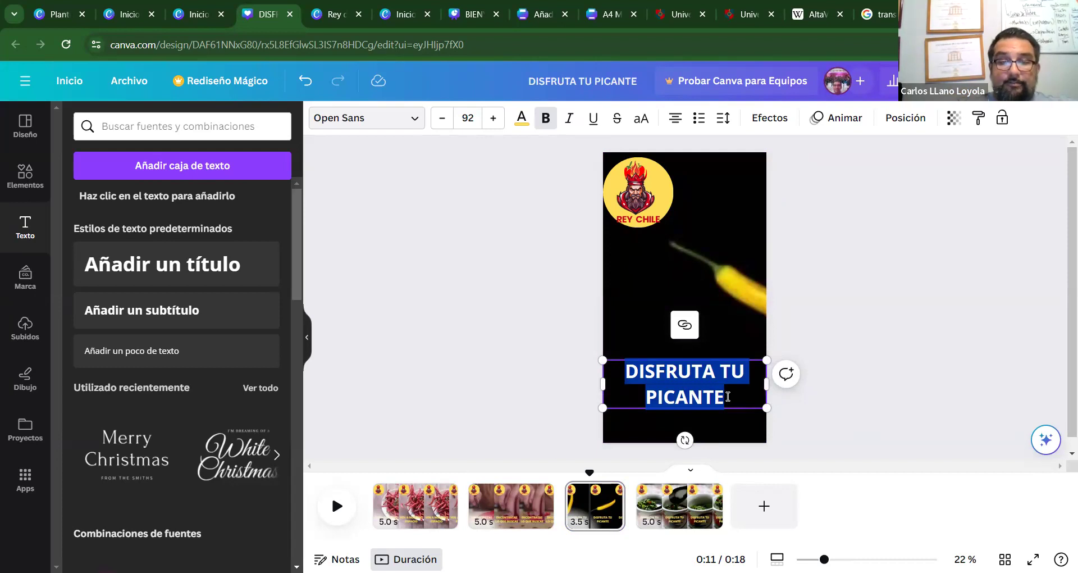
text(DIS)
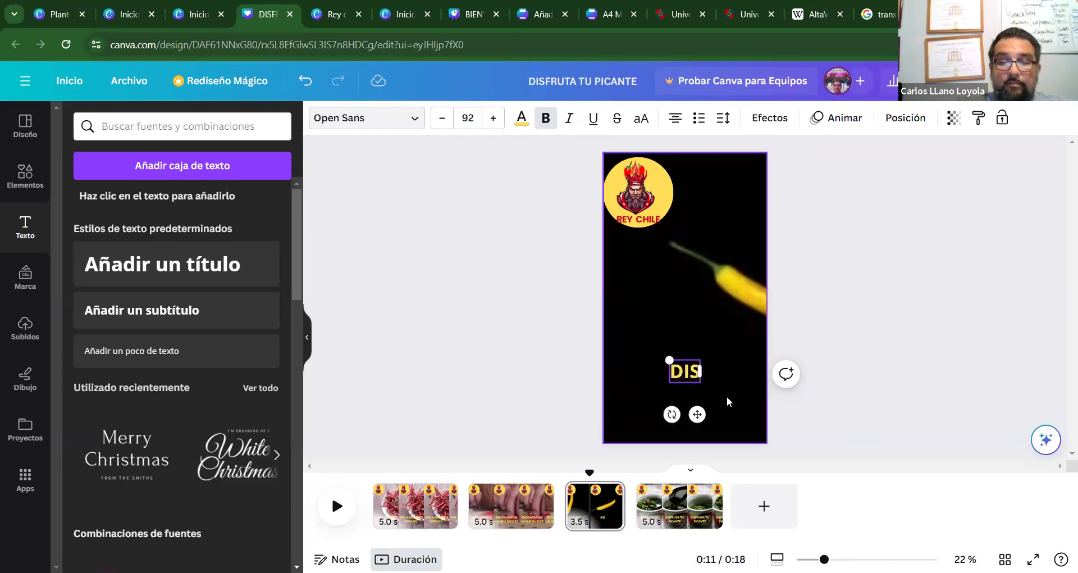
key(BackSpace)
key(BackSpace)
key(BackSpace)
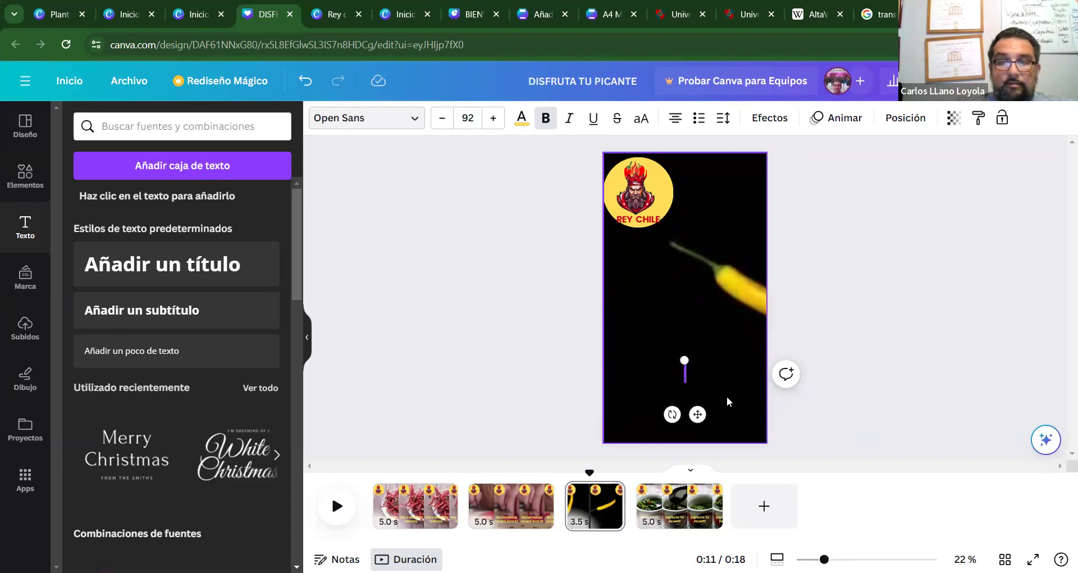
text(LA M)
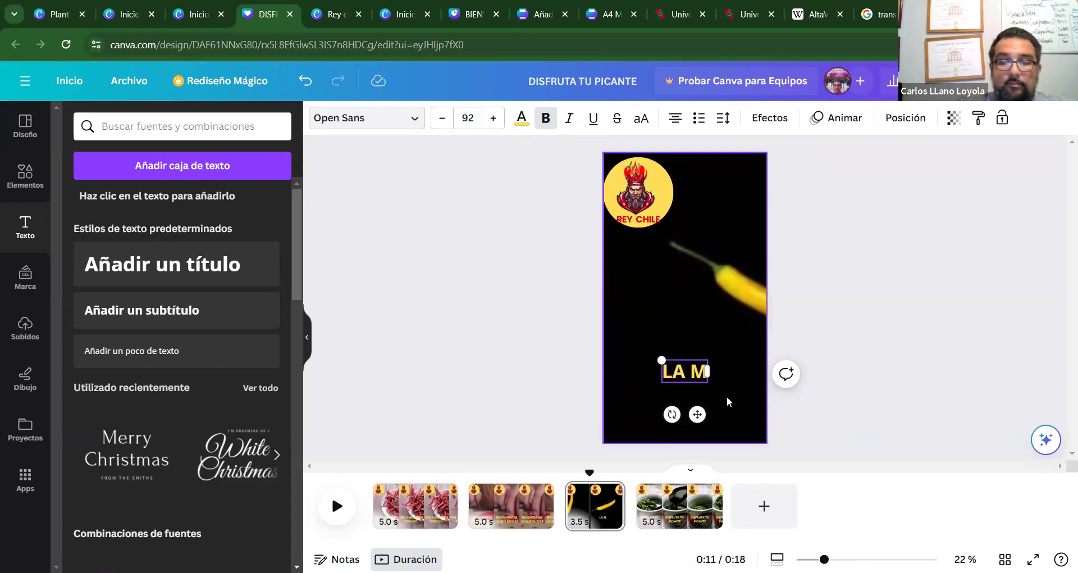
text(AYIR VARIEDAD)
key(BackSpace)
key(BackSpace)
key(BackSpace)
key(BackSpace)
key(BackSpace)
key(BackSpace)
key(BackSpace)
key(BackSpace)
key(BackSpace)
key(BackSpace)
key(BackSpace)
text(OR VARIEDAD)
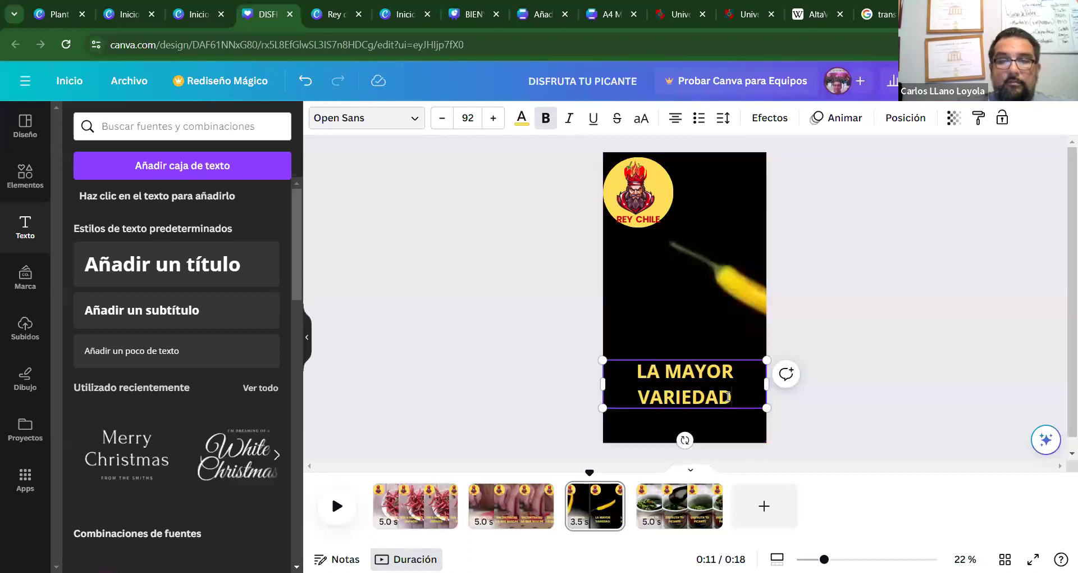
click(850, 434)
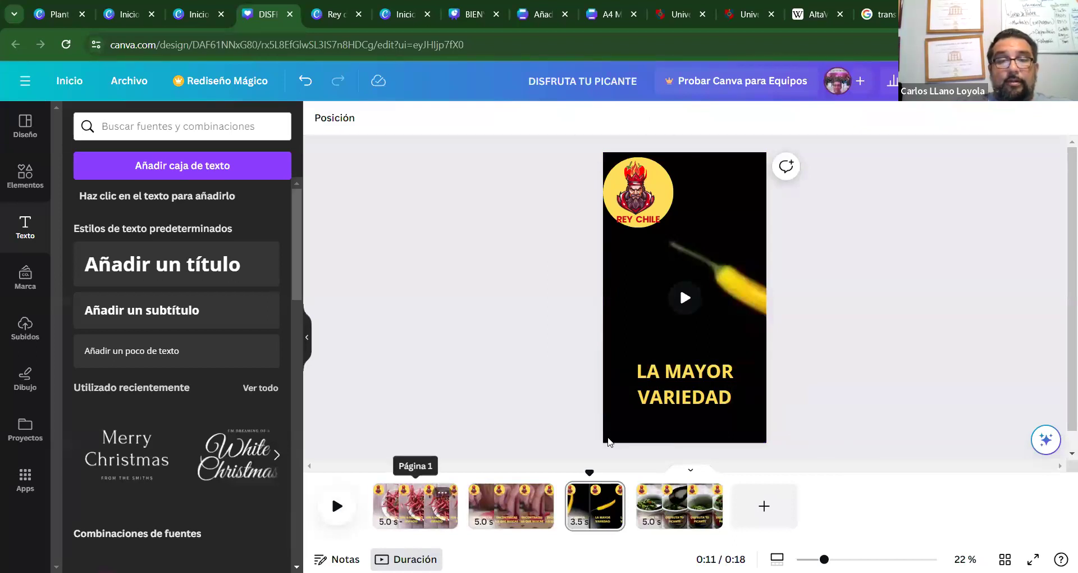
Preview the video, then correct page 2's caption to 'ENCONTRARÁS LO QUE BUSCAS'.
click(416, 505)
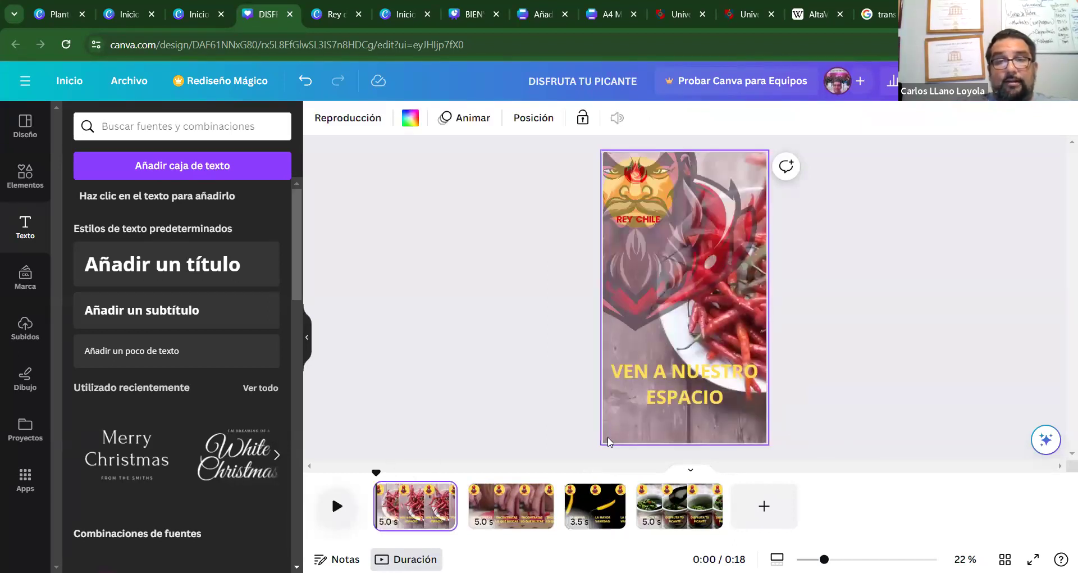
key(space)
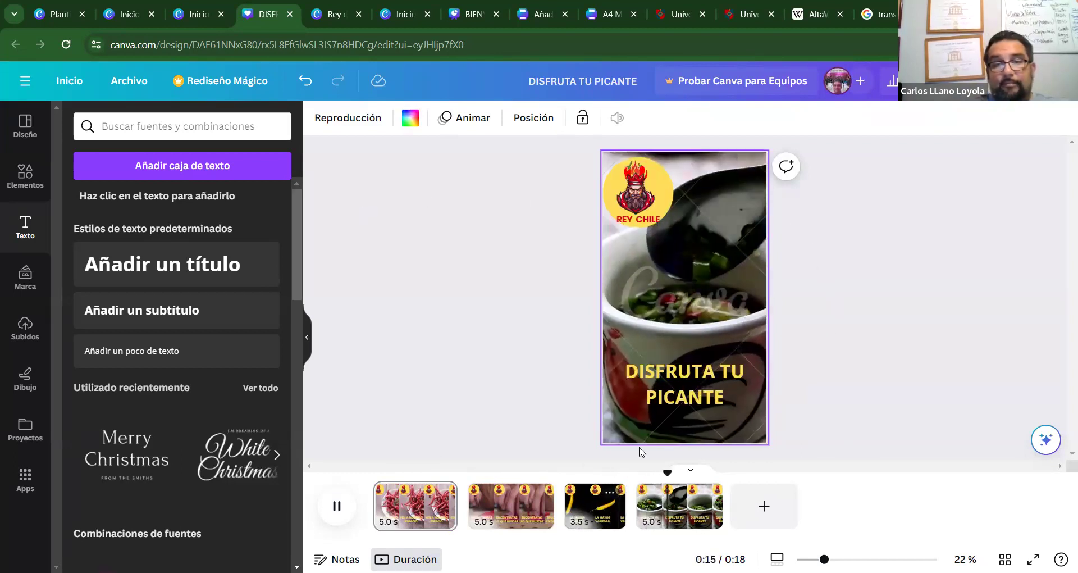
click(525, 472)
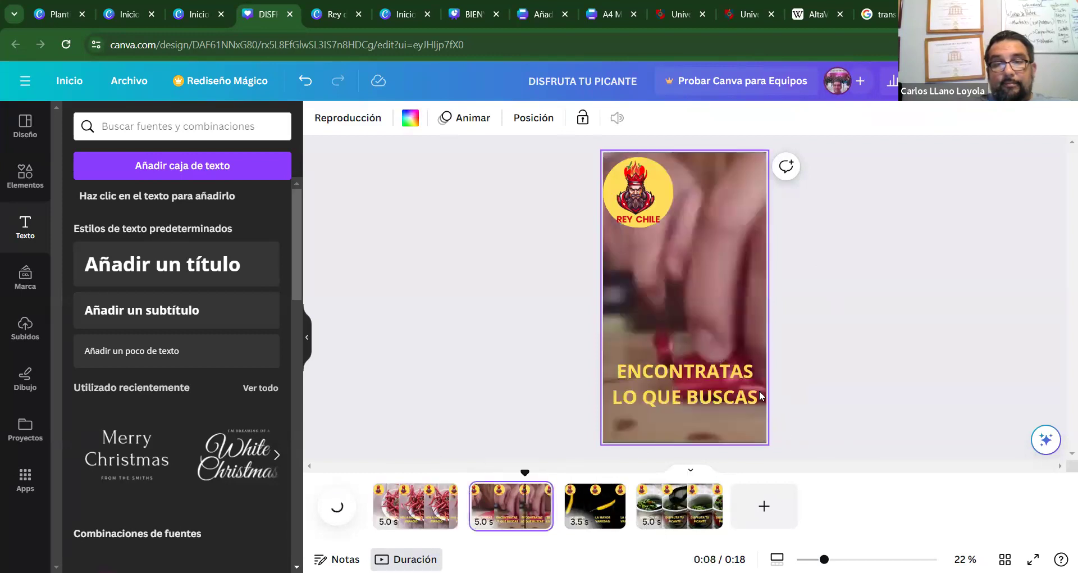
click(736, 375)
click(733, 370)
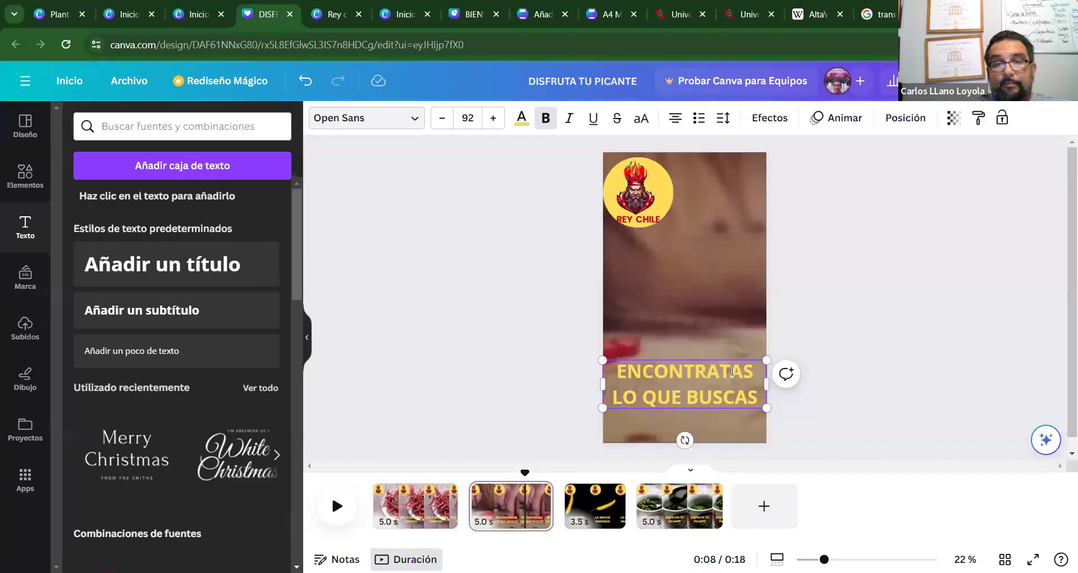
key(BackSpace)
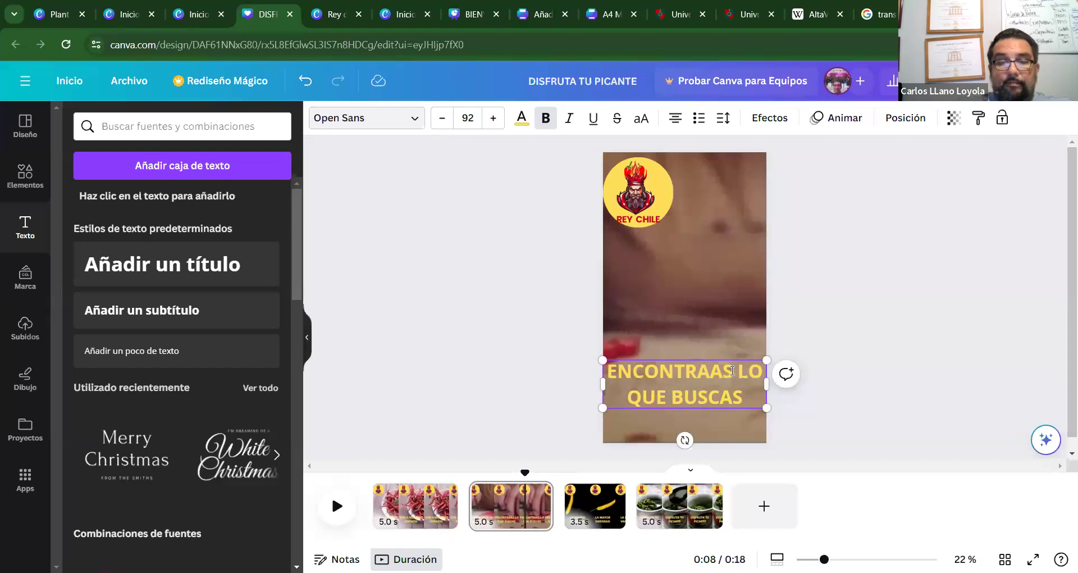
text(R)
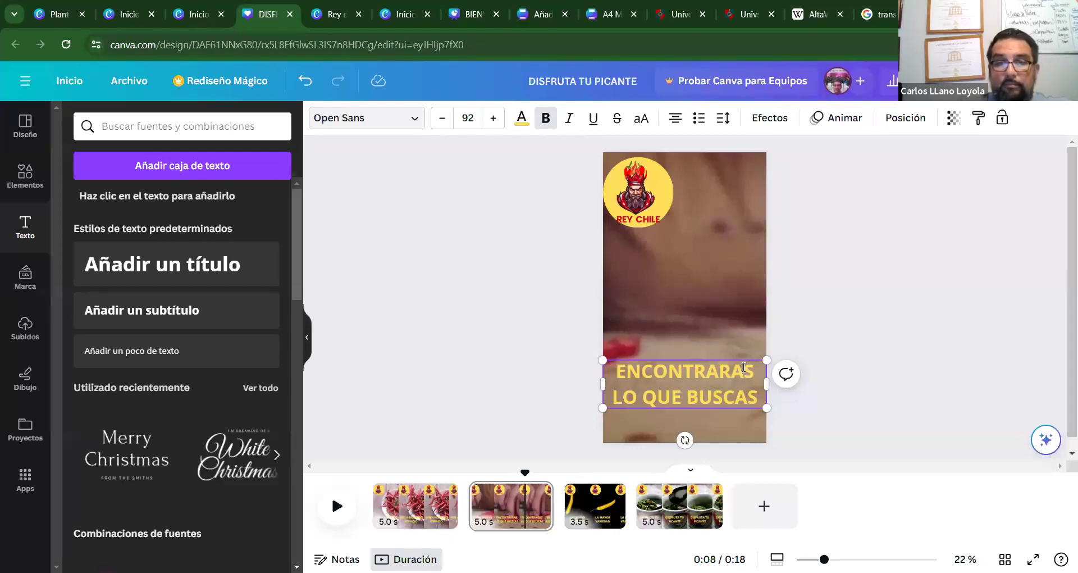
key(Delete)
text(Á)
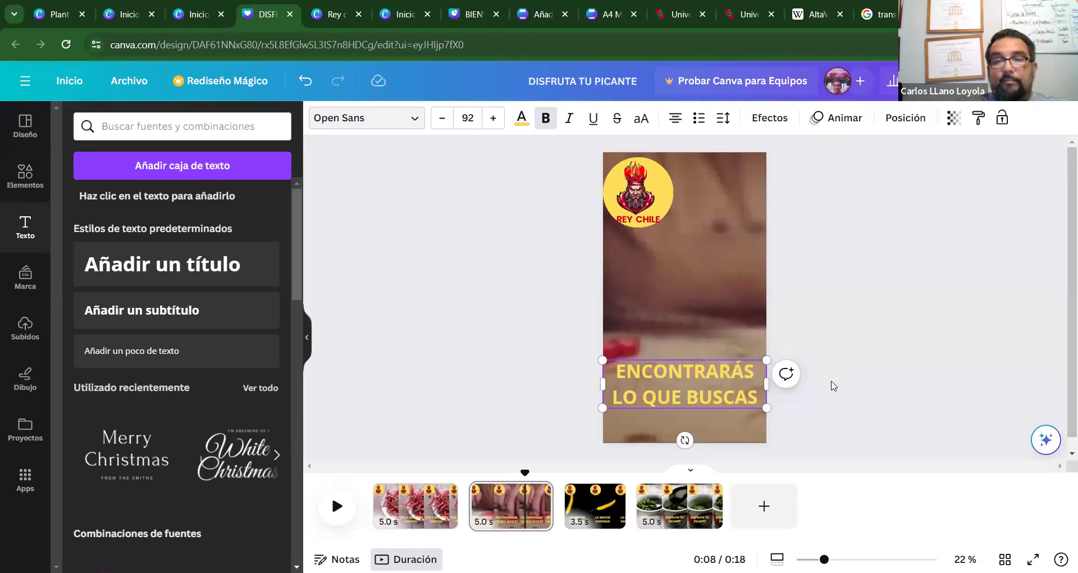
click(807, 321)
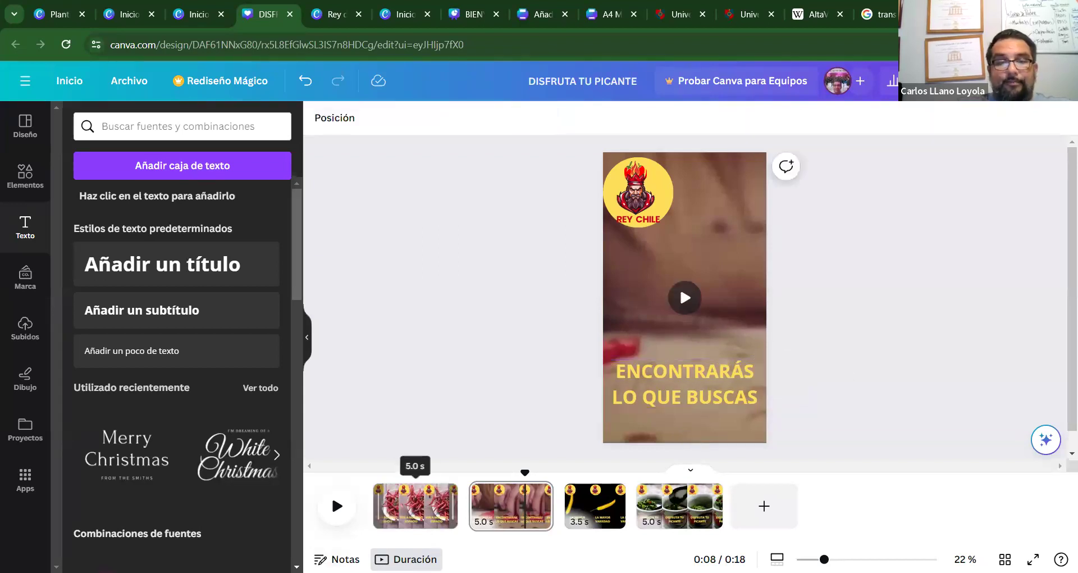
click(680, 286)
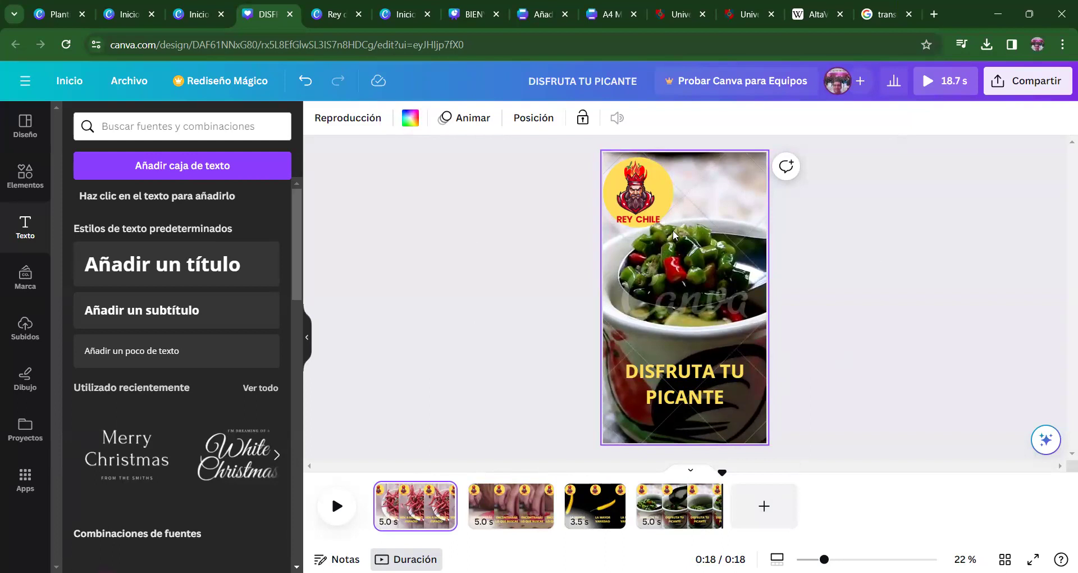
Append a blank 5-second page after the fourth clip, making the video 0:23.
click(475, 245)
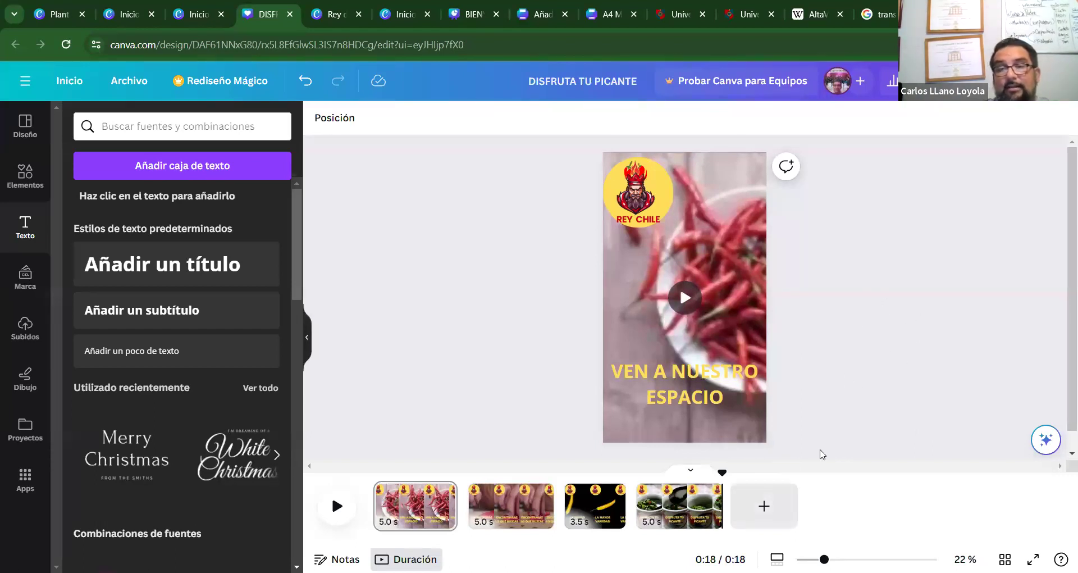
click(763, 506)
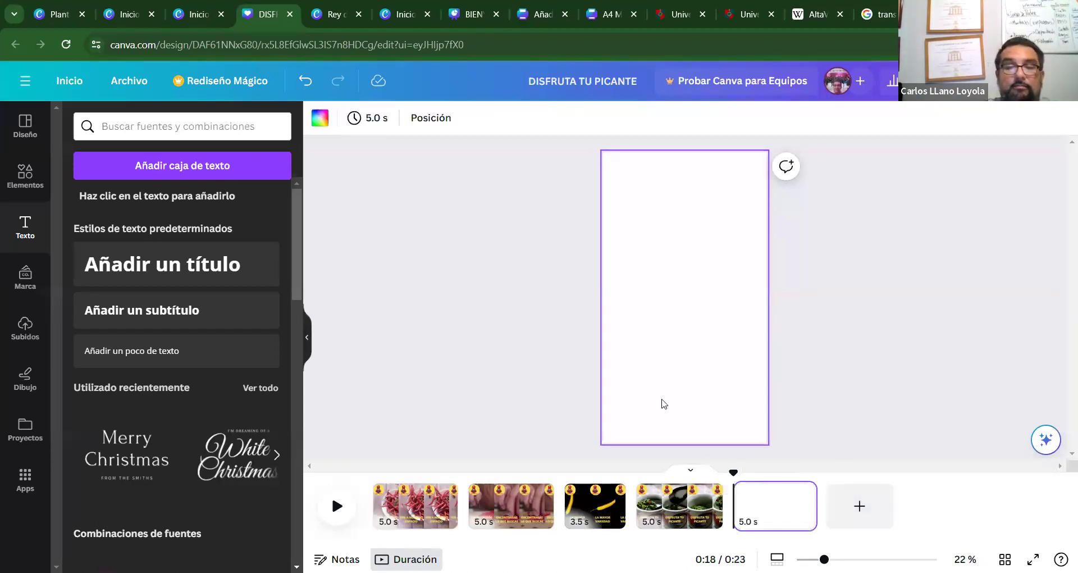
Copy the REY CHILE logo from page 4 onto page 5, centred near the top.
click(679, 502)
click(630, 189)
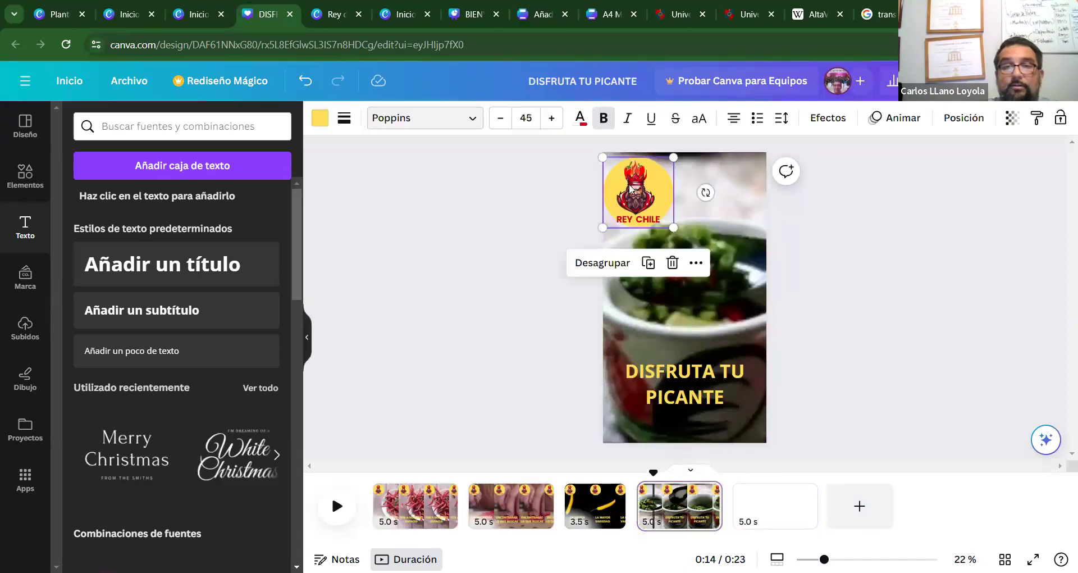
click(630, 188)
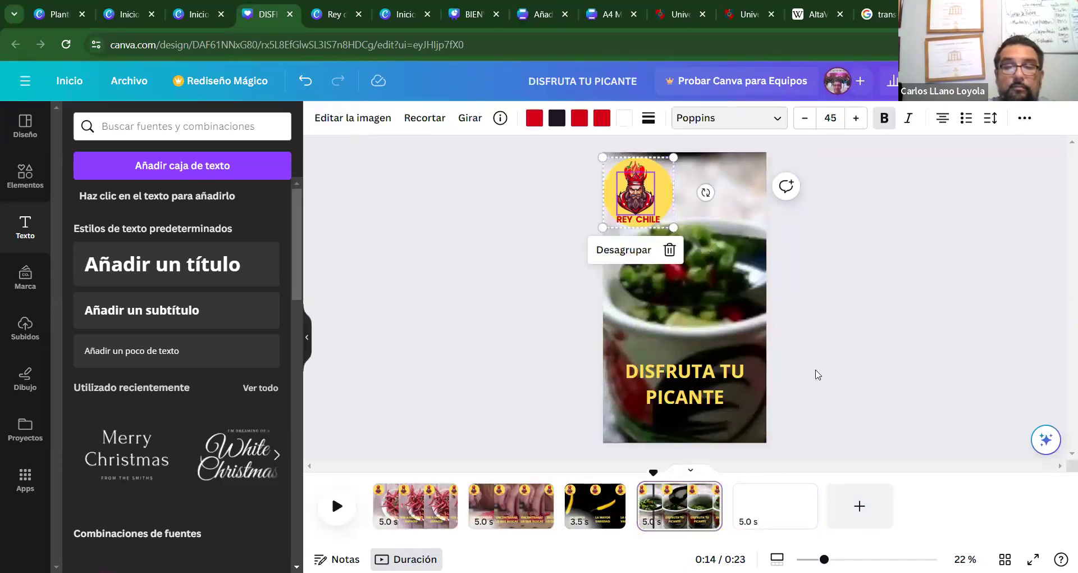
click(763, 506)
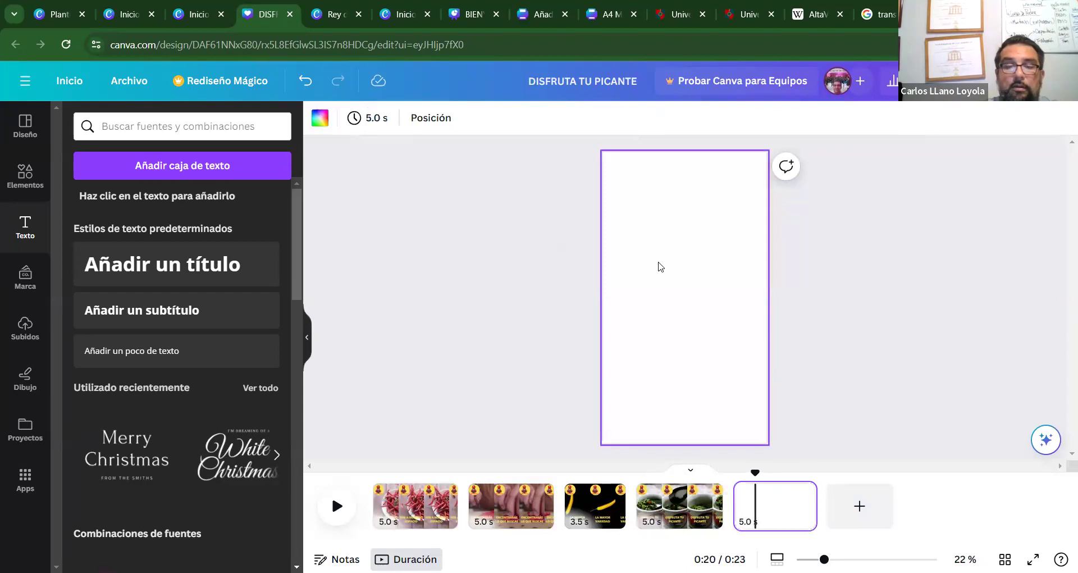
key(ctrl+v)
drag(660, 192, 707, 236)
click(679, 315)
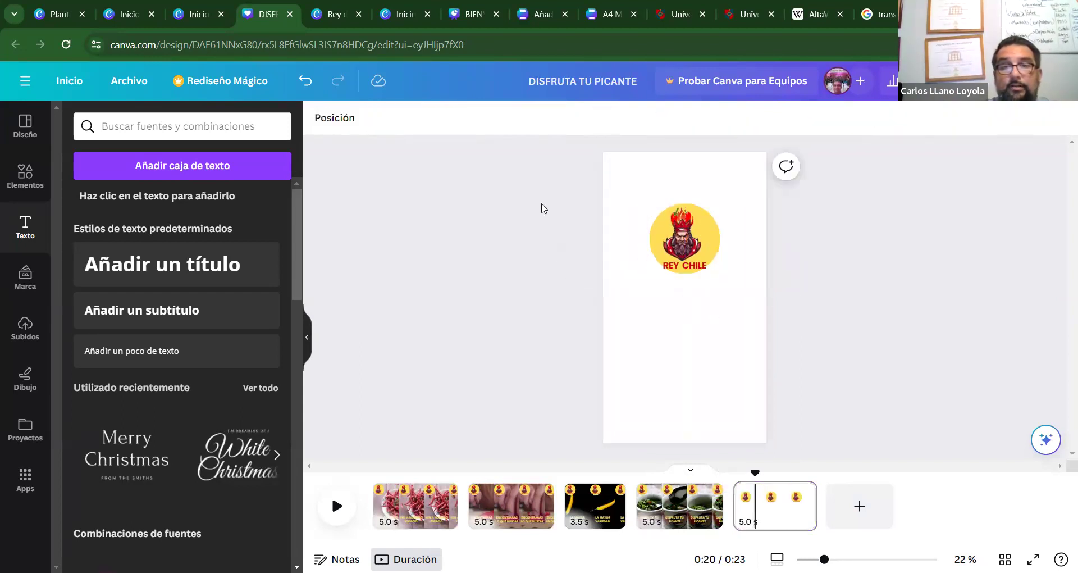
scroll(296, 330, down, 5)
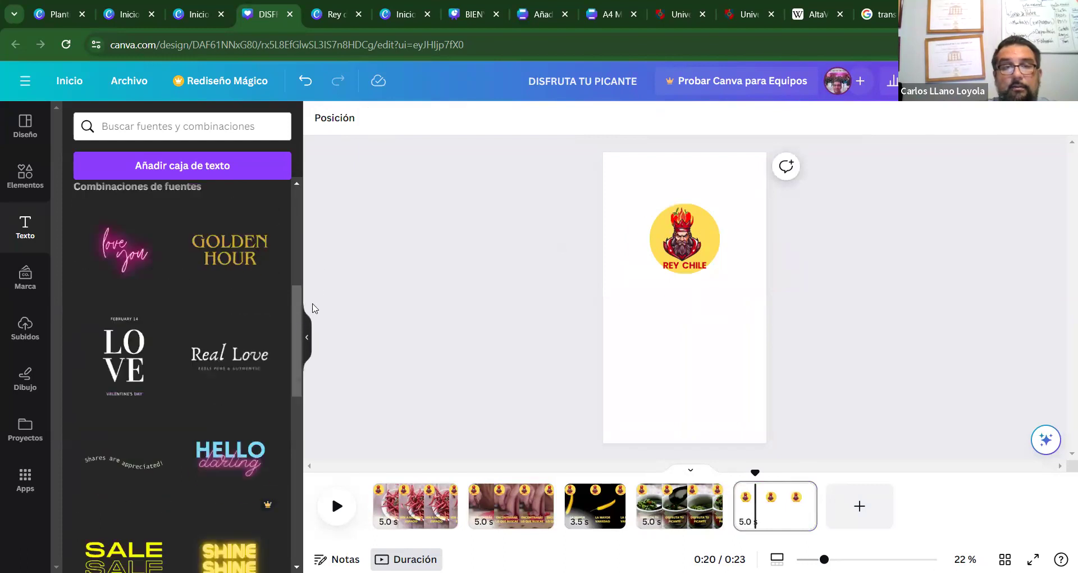
scroll(297, 326, up, 5)
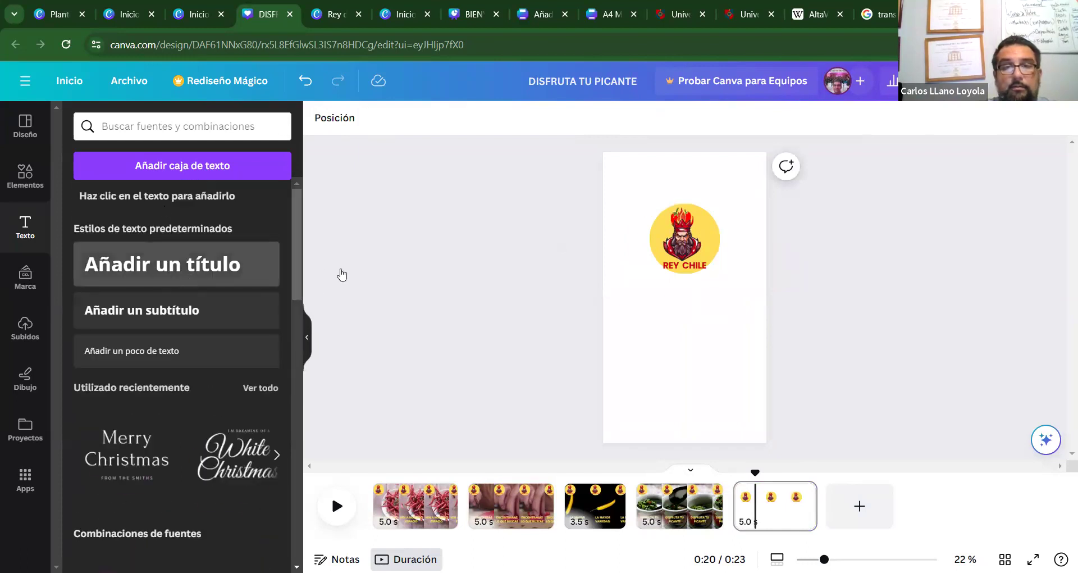
click(201, 265)
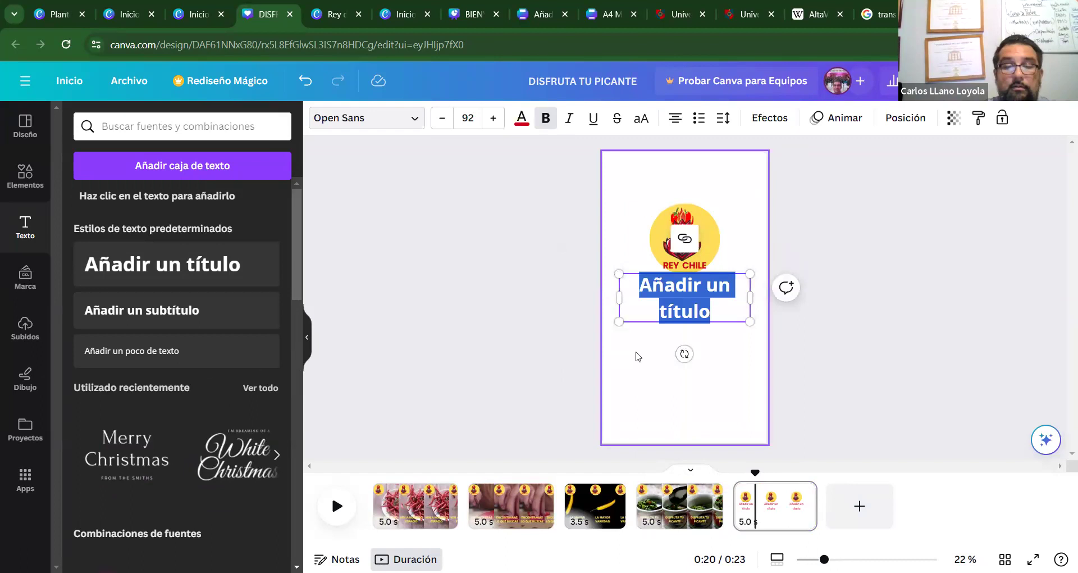
text(WWW.REYCHILE.CL)
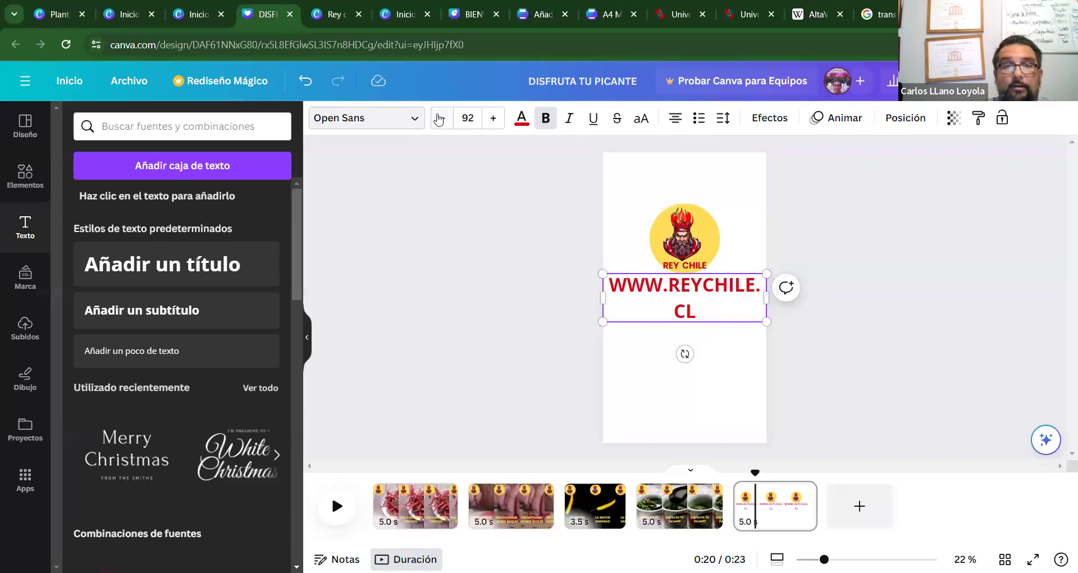
click(440, 118)
click(441, 120)
click(442, 122)
click(442, 120)
click(442, 120)
click(441, 121)
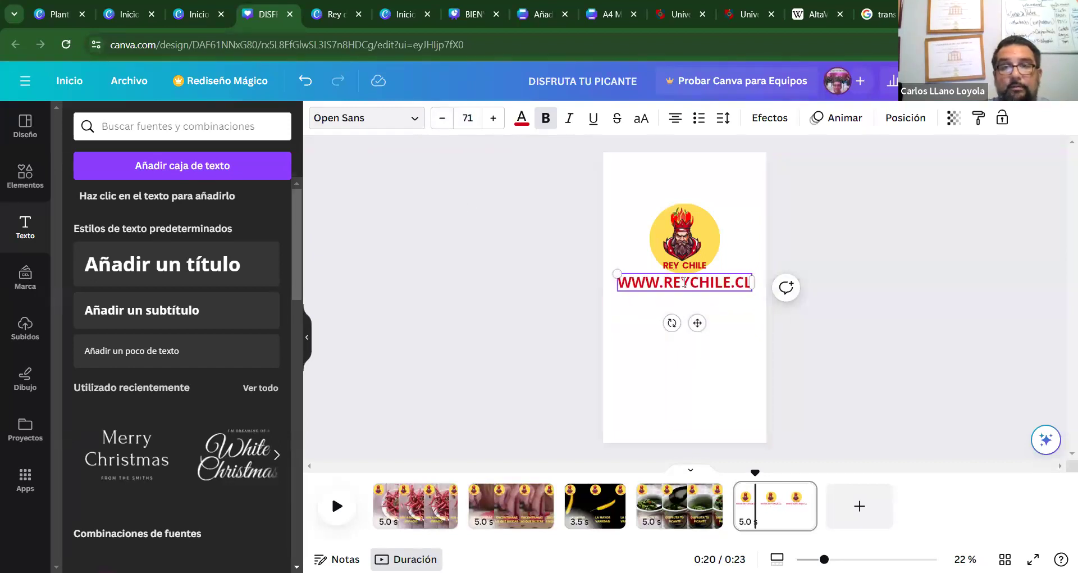
click(908, 365)
drag(720, 284, 719, 292)
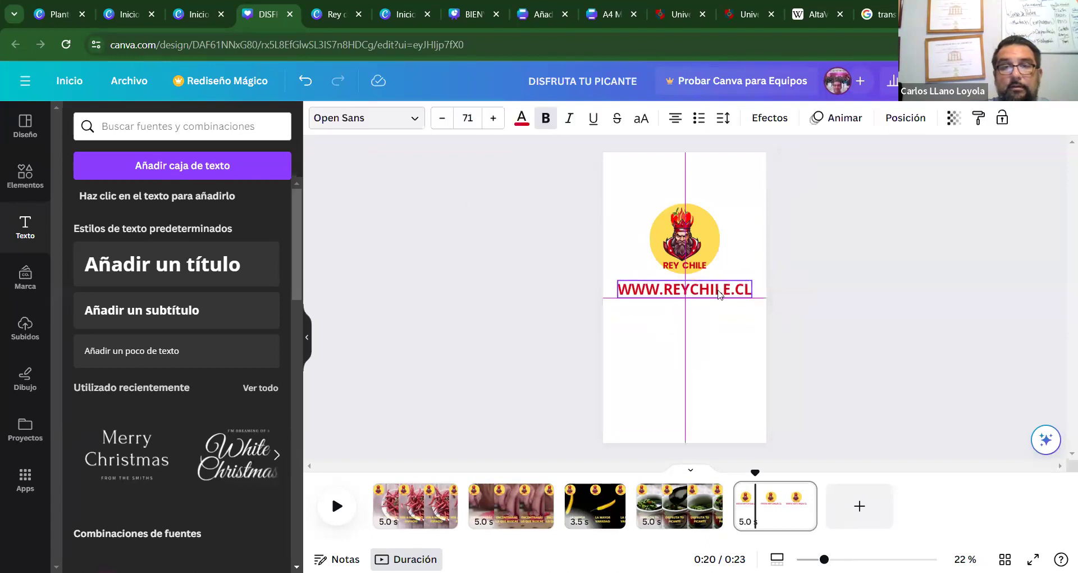
key(Escape)
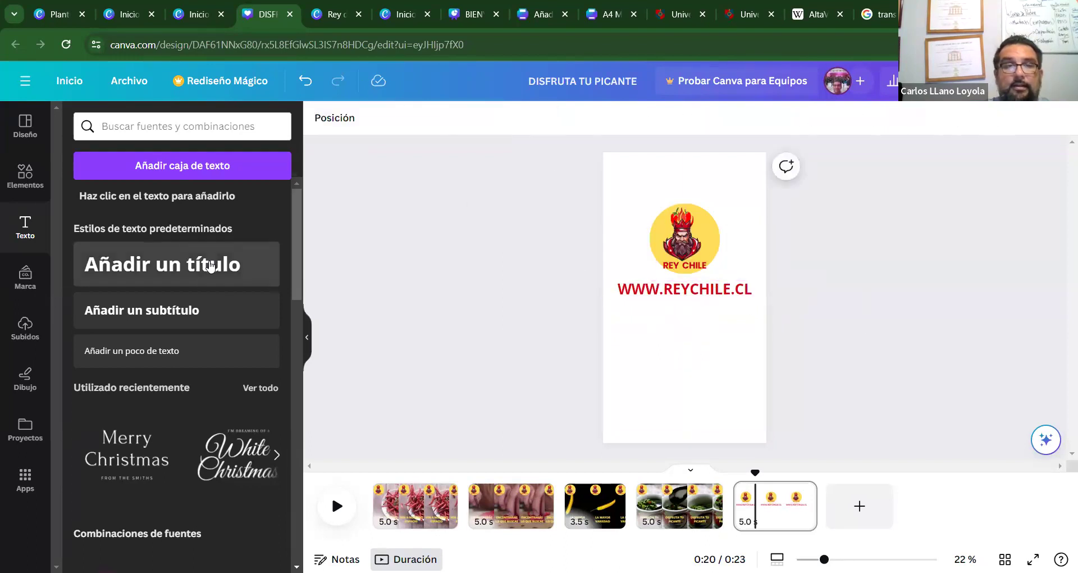
Add a subtitle with the shop's street address and city on two lines, placed under the URL.
click(208, 308)
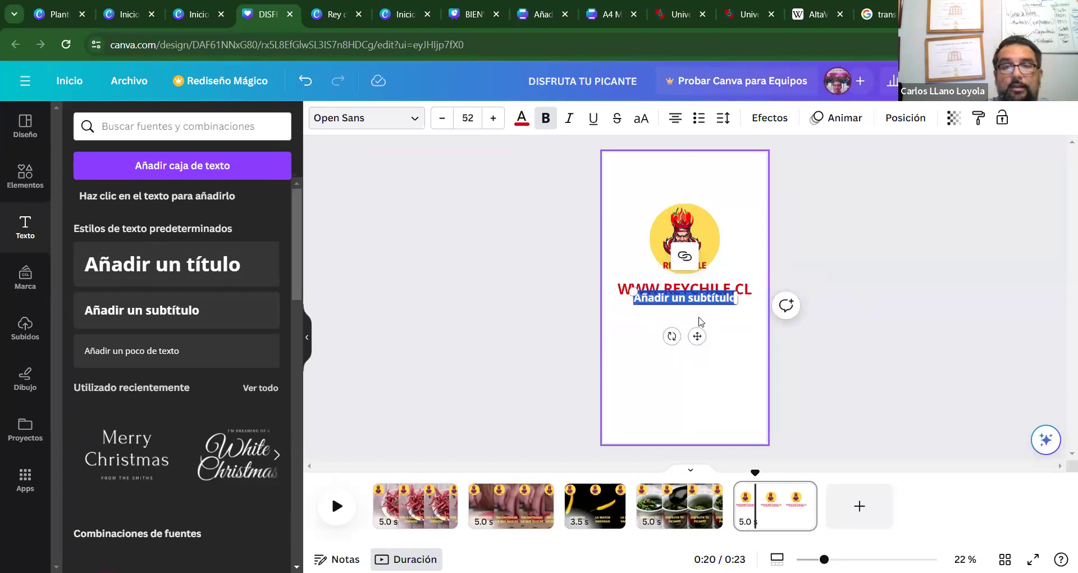
key(BackSpace)
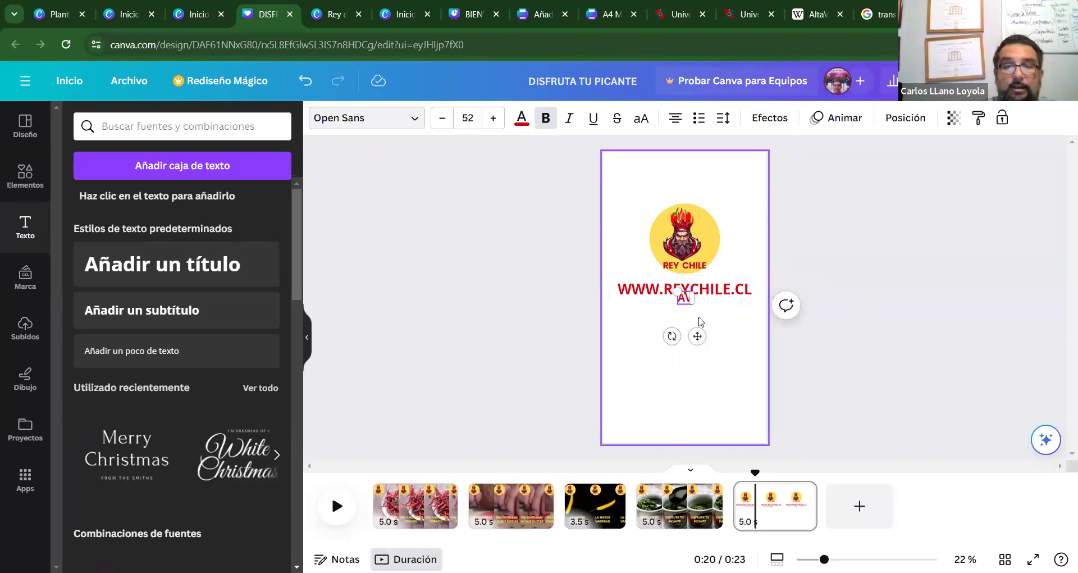
text(AV.L)
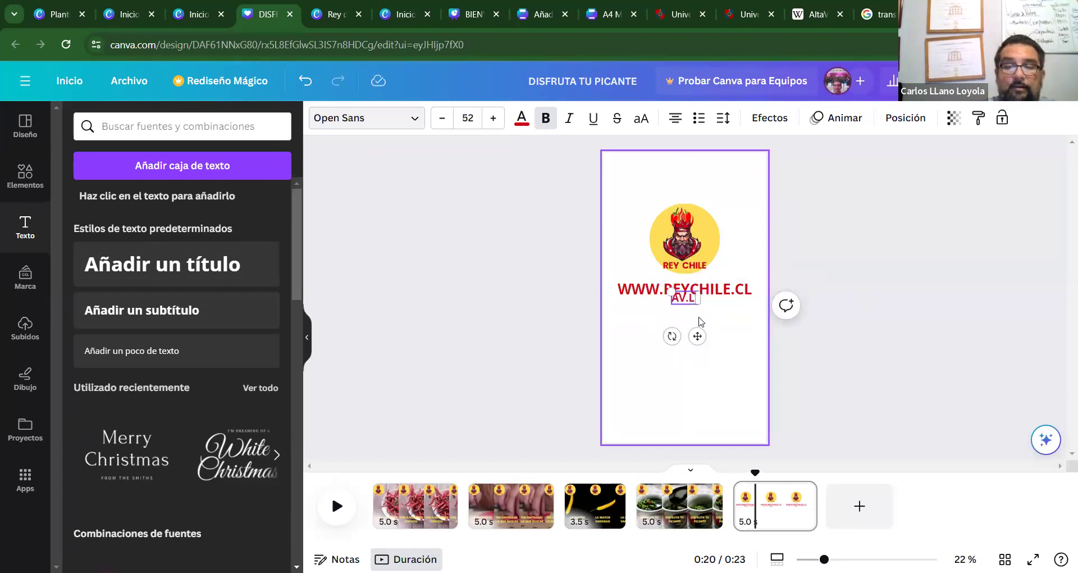
text(IBERTADO)
key(BackSpace)
key(BackSpace)
key(BackSpace)
key(BackSpace)
key(BackSpace)
key(BackSpace)
key(BackSpace)
key(BackSpace)
key(BackSpace)
key(BackSpace)
key(BackSpace)
key(BackSpace)
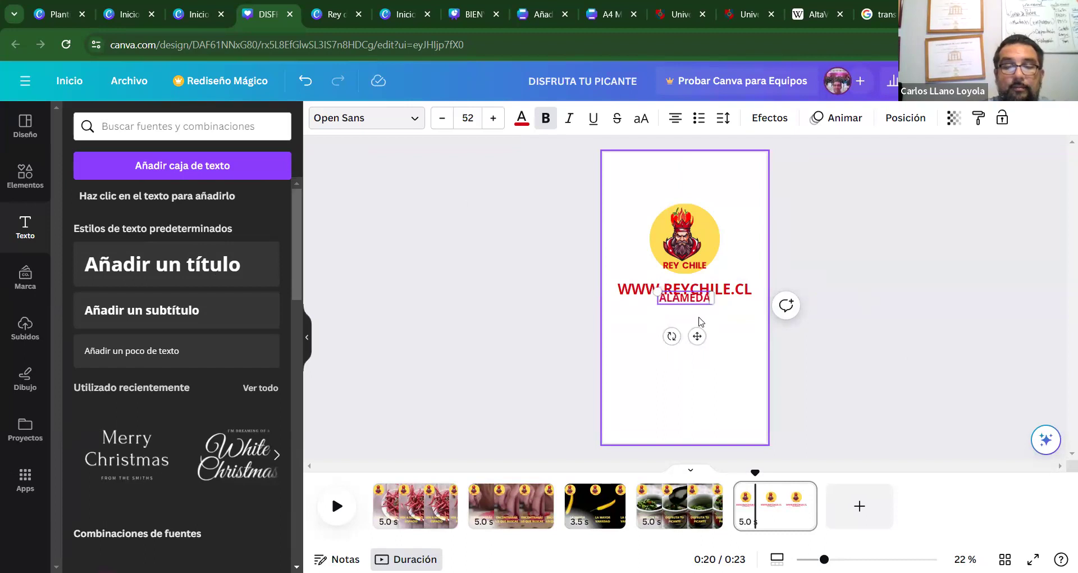
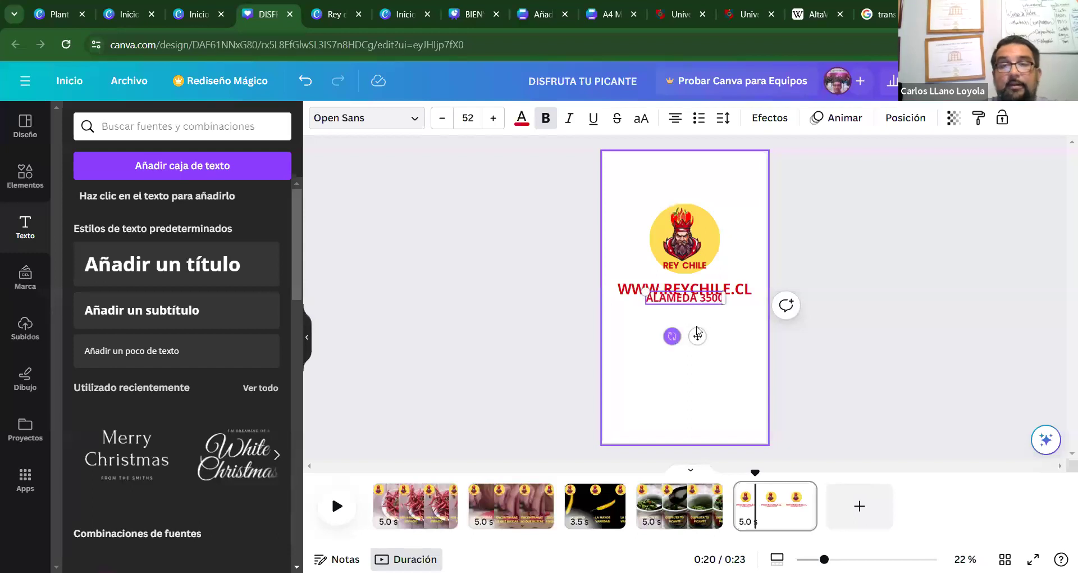
key(Return)
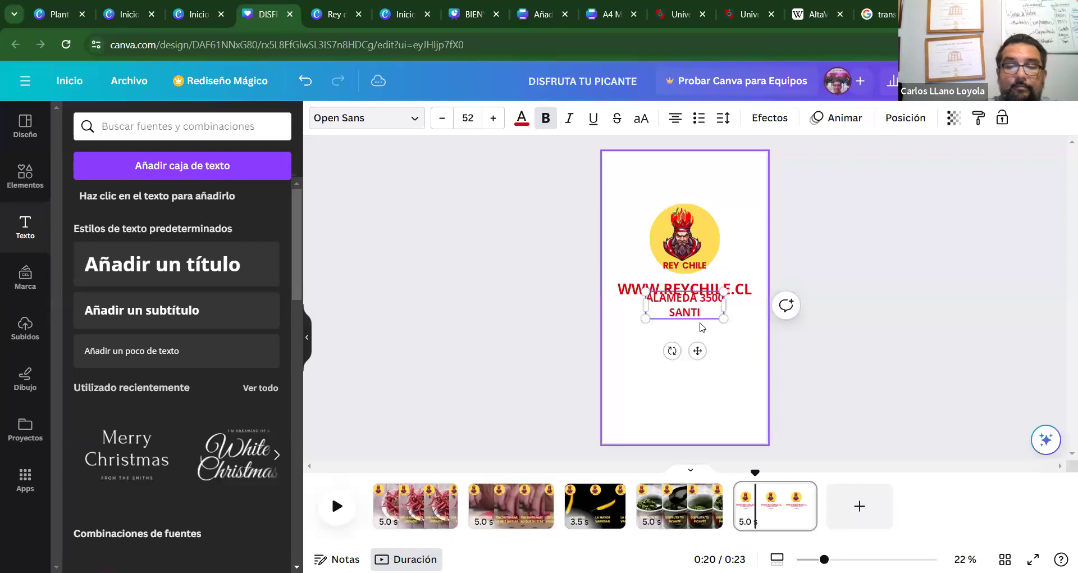
click(918, 384)
drag(708, 315, 704, 329)
click(928, 363)
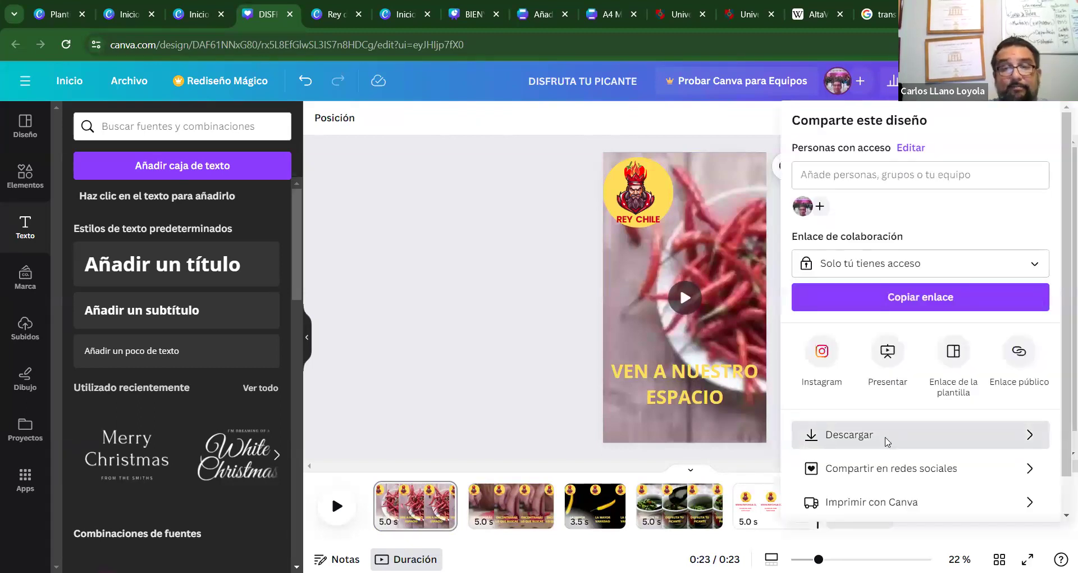
click(887, 439)
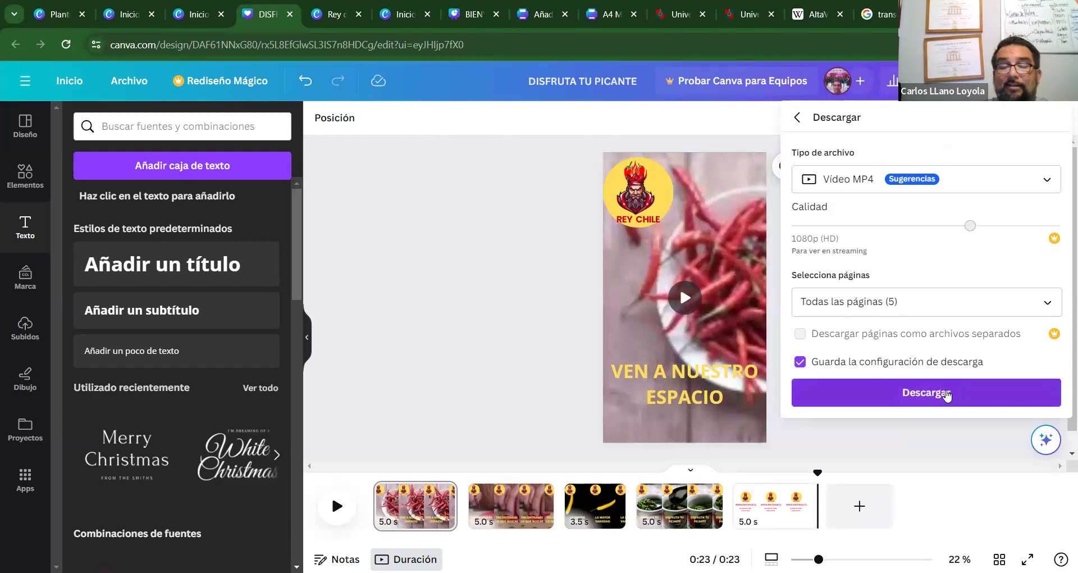
click(948, 395)
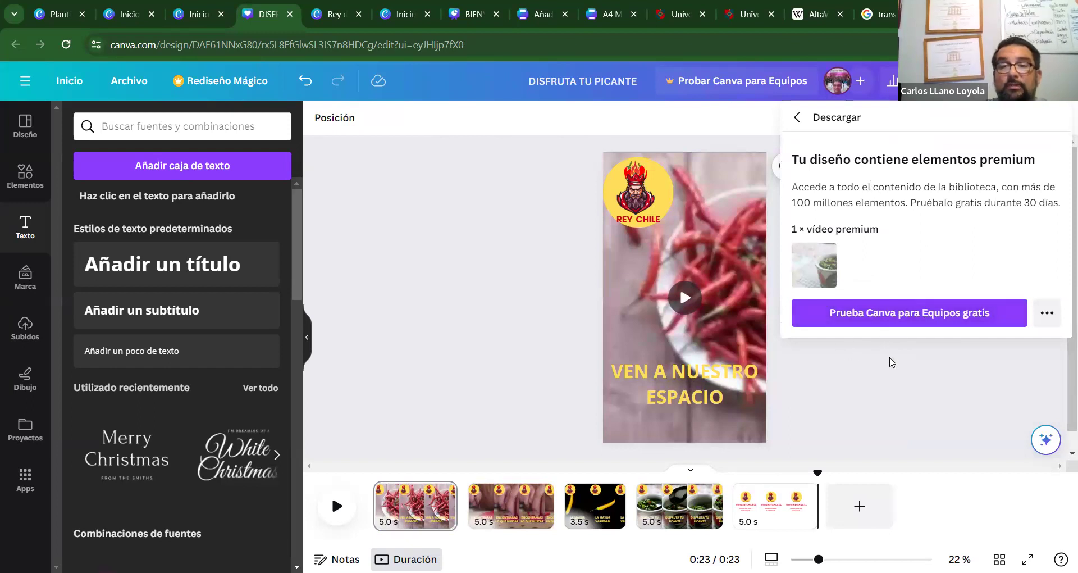
click(884, 435)
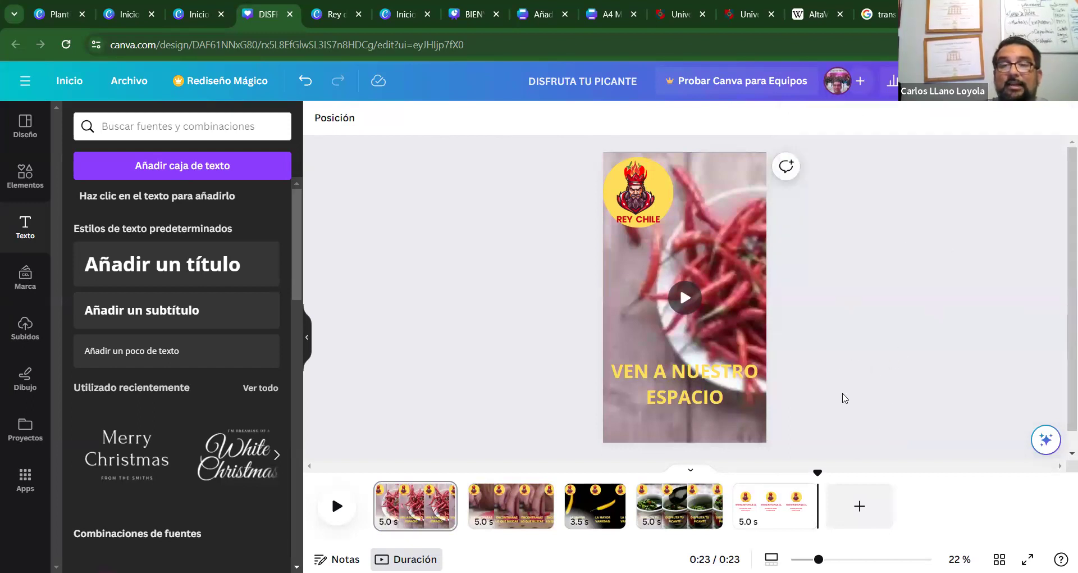
click(679, 505)
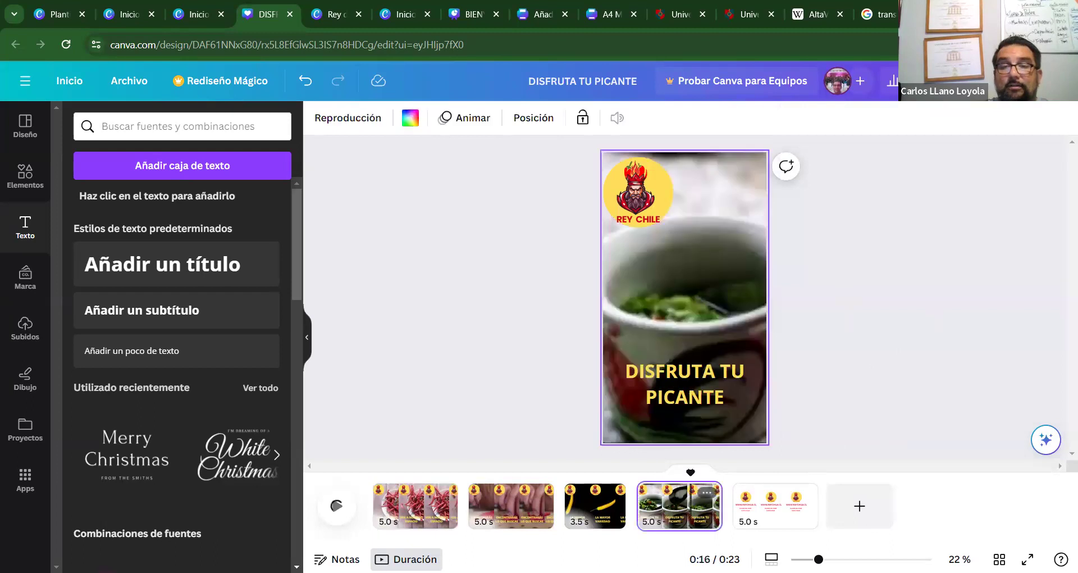
click(686, 319)
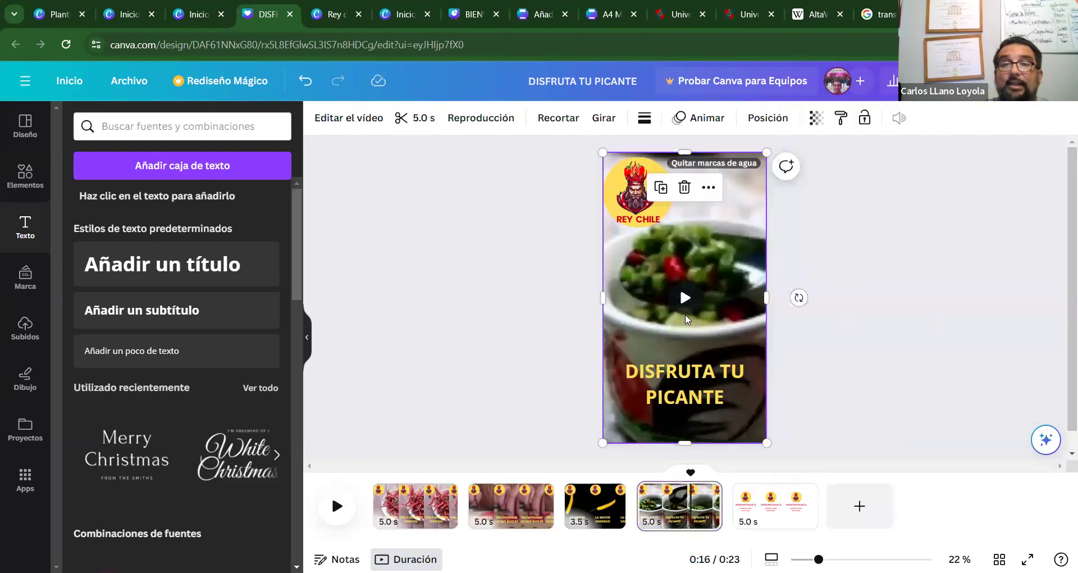
click(744, 164)
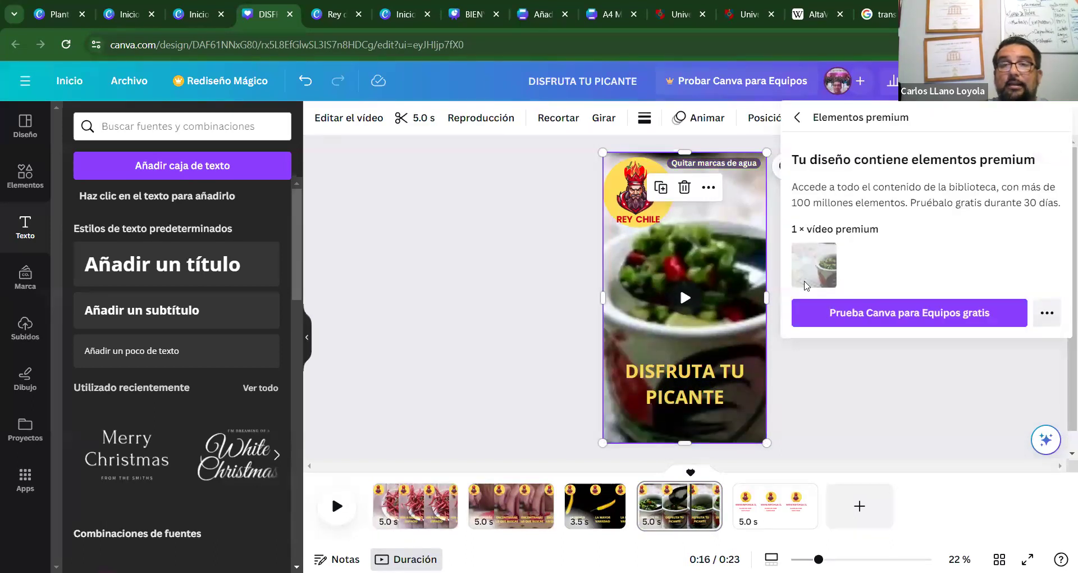
click(945, 395)
click(706, 337)
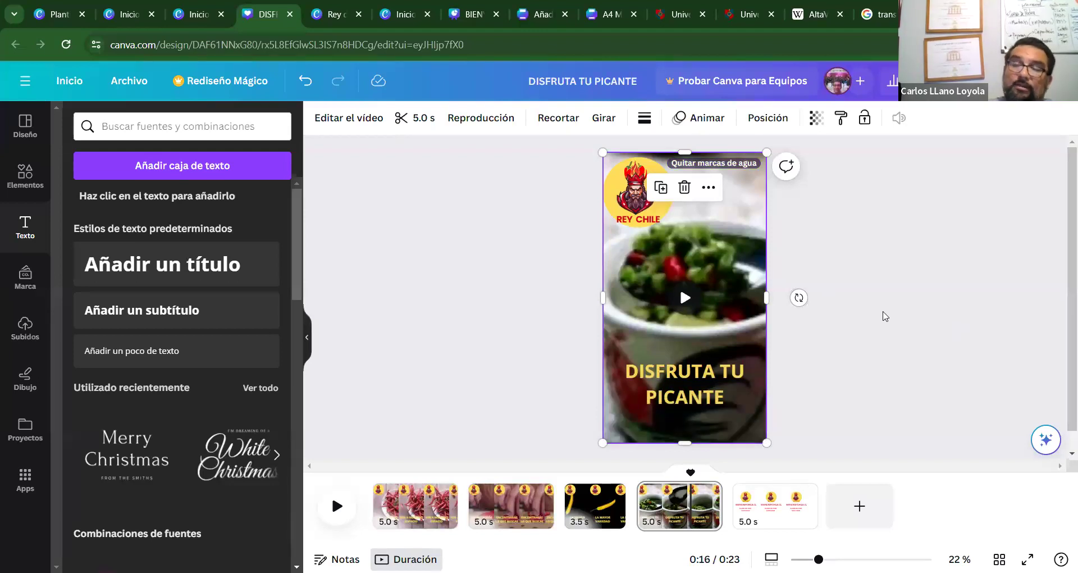
click(534, 277)
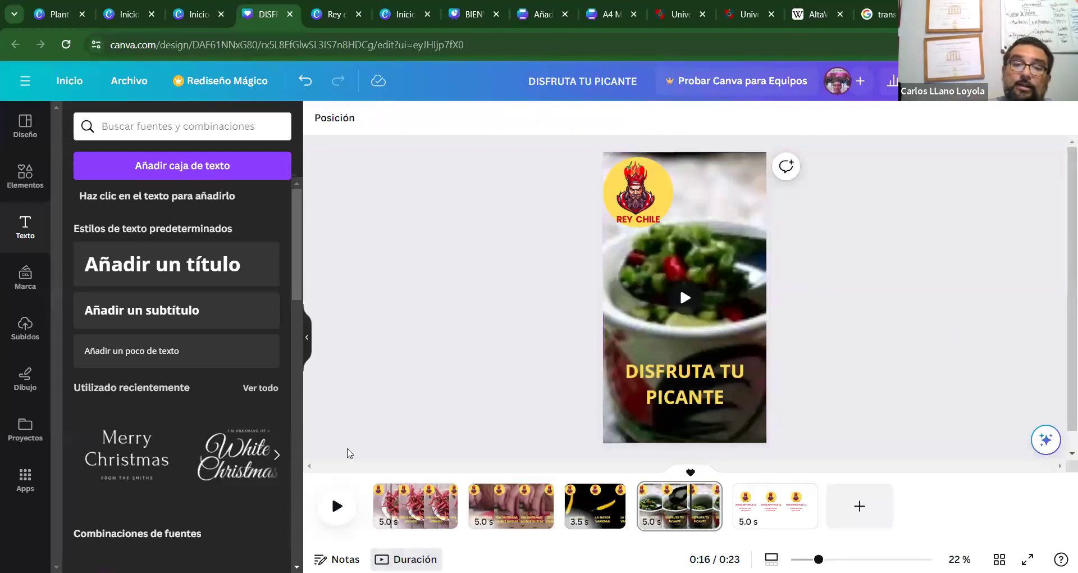
Play the promo from page 1 through its 0:23 end, then switch to the Canva home tab.
key(Home)
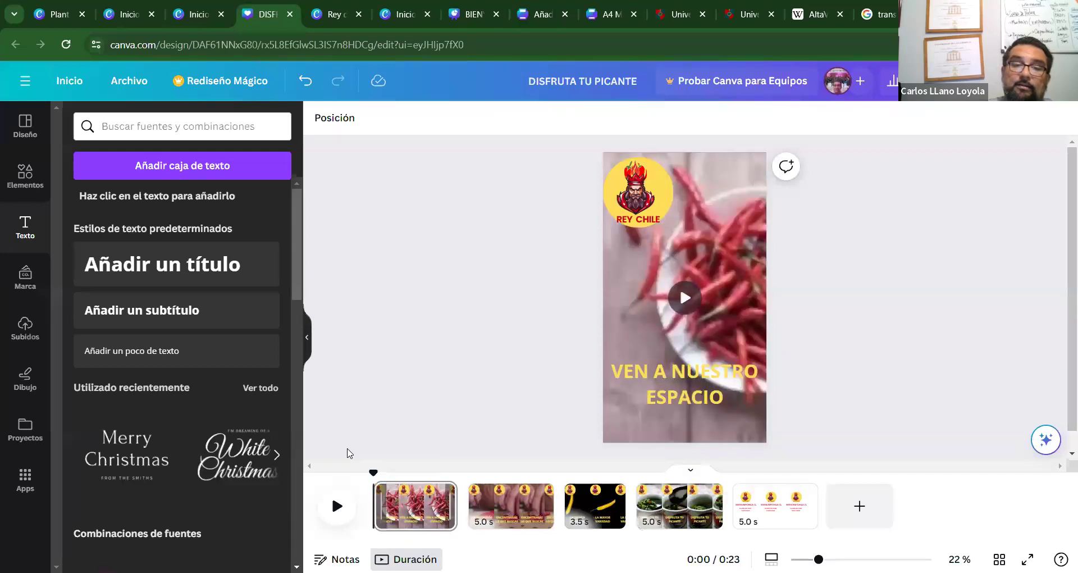
key(Tab)
key(space)
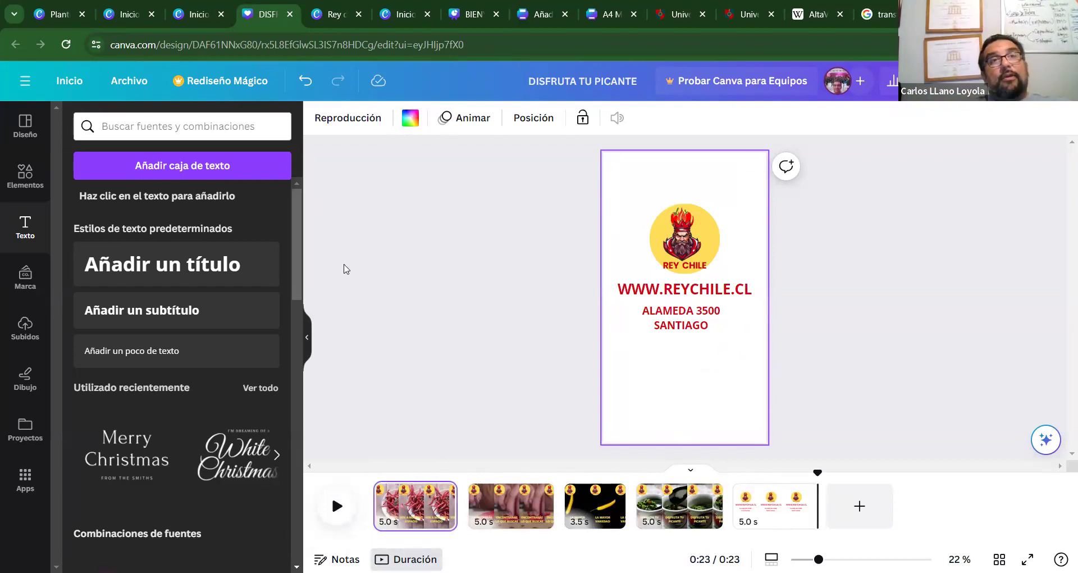
click(198, 13)
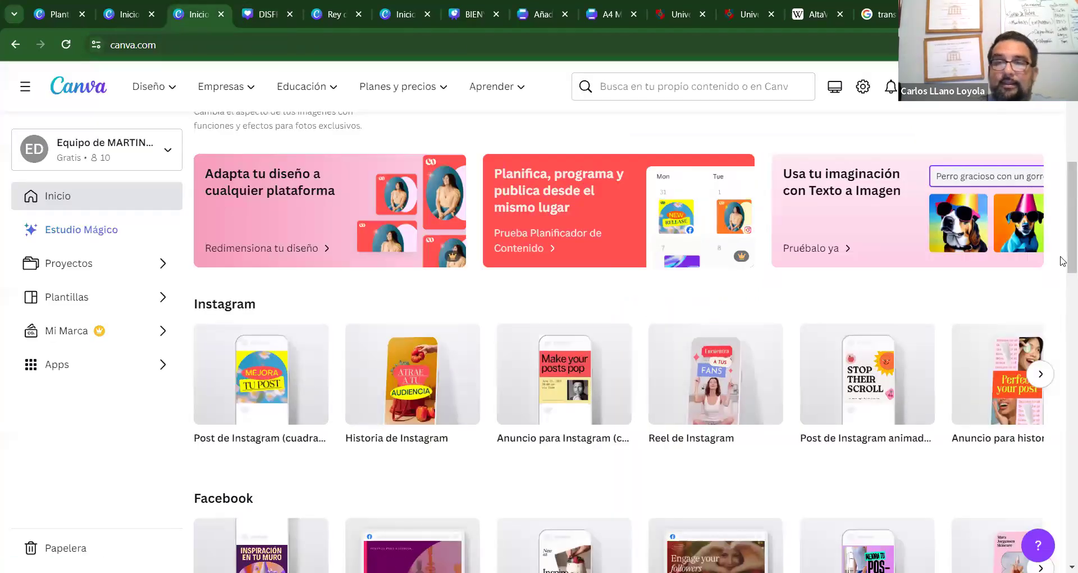
Switch to the Personal team and dismiss the Canva Pro trial offer.
scroll(1061, 264, up, 8)
scroll(1061, 337, down, 10)
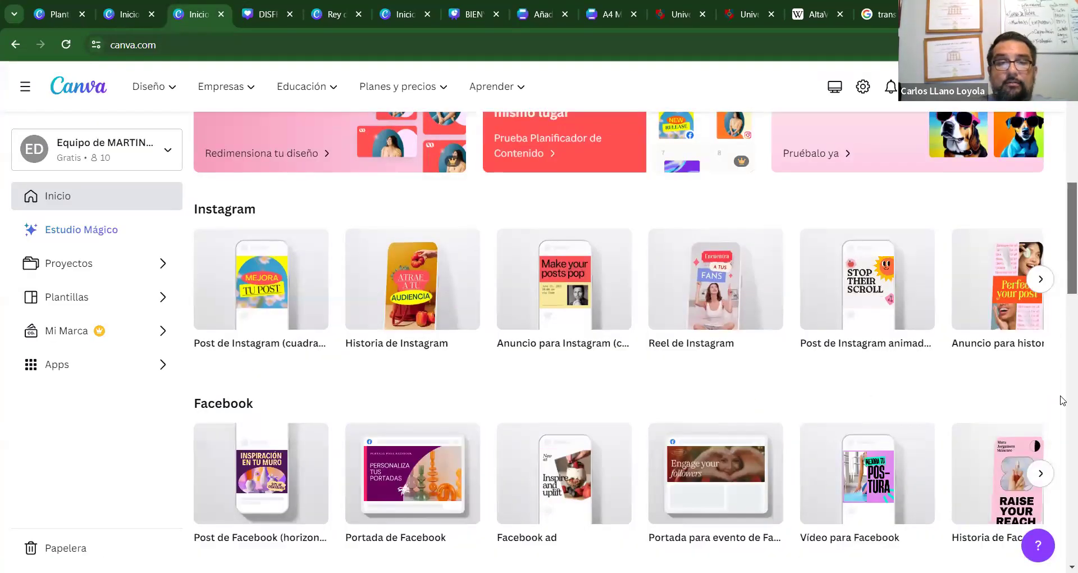
scroll(1062, 401, down, 6)
scroll(1063, 224, up, 14)
scroll(1061, 121, up, 2)
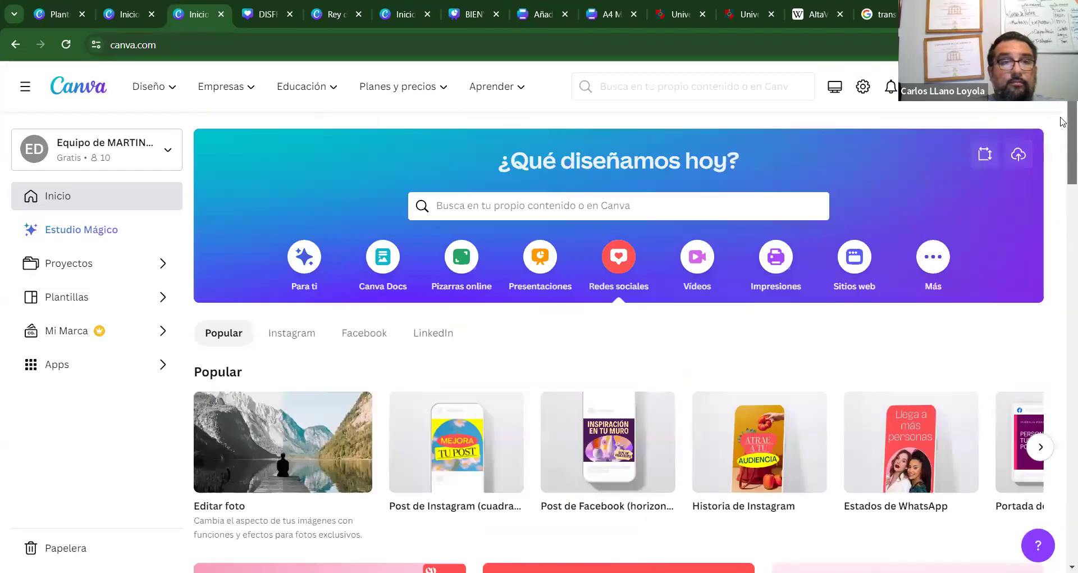
click(122, 147)
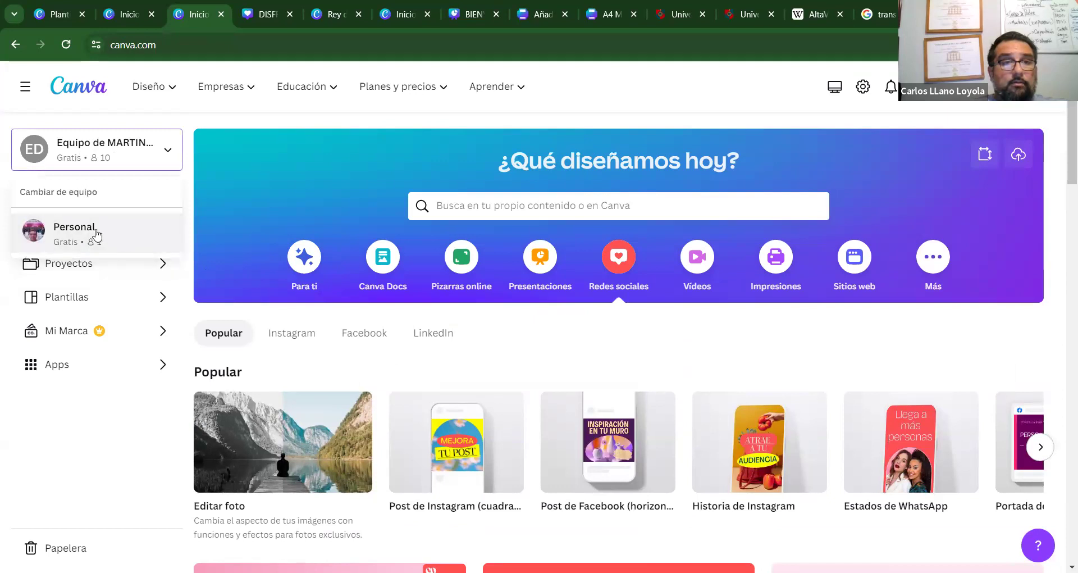
click(89, 230)
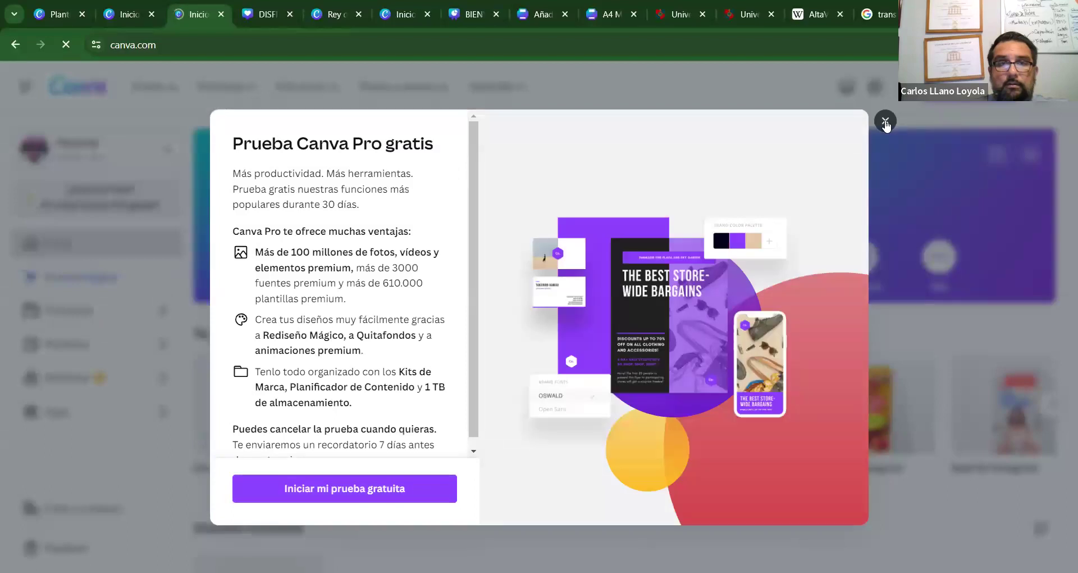
click(885, 121)
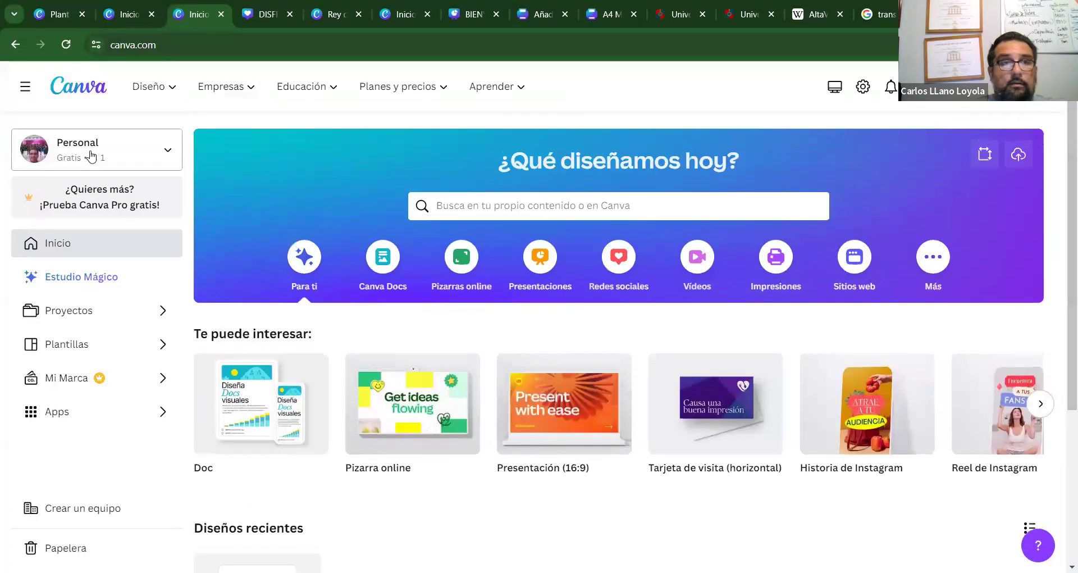
Browse the Personal team's projects, then return to the Canva home page.
click(98, 156)
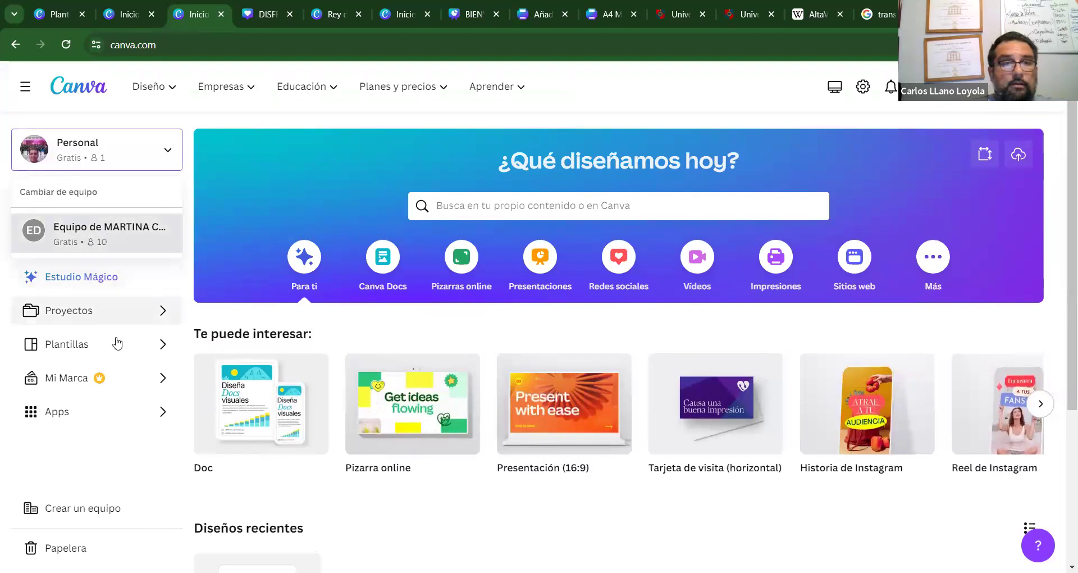
click(104, 318)
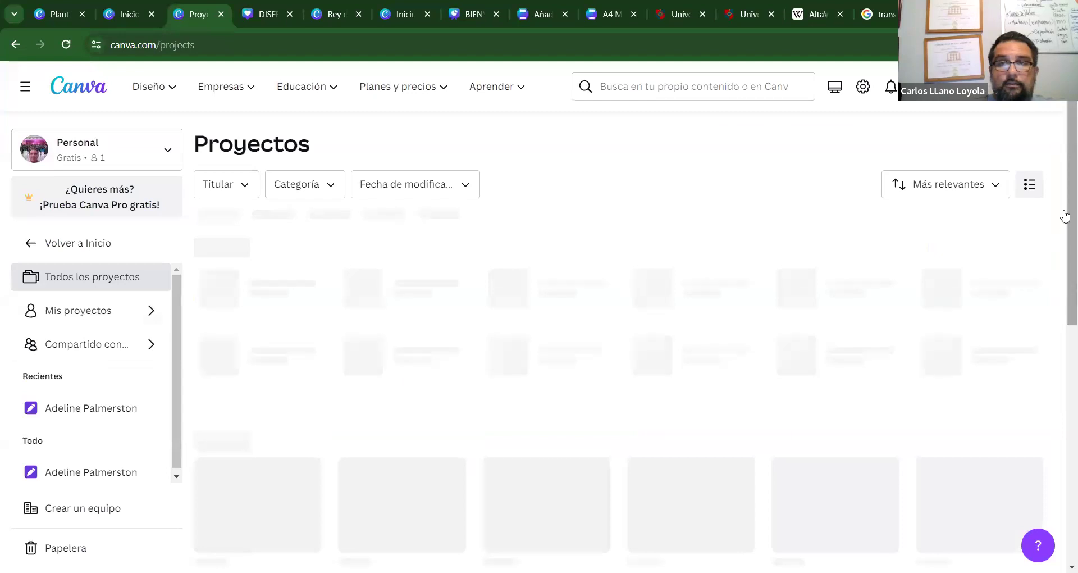
drag(1065, 281, 1058, 118)
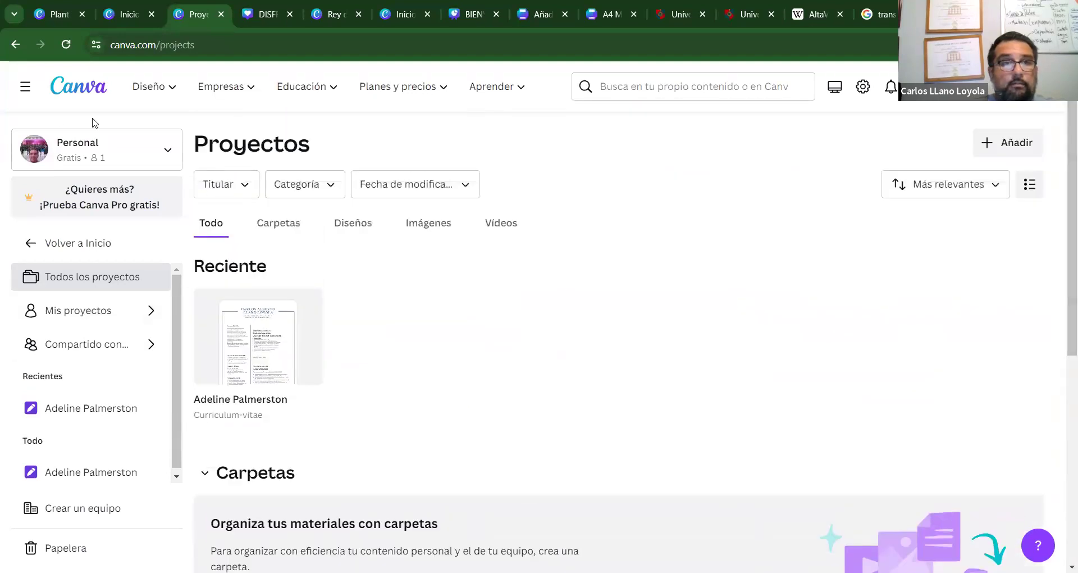
click(81, 87)
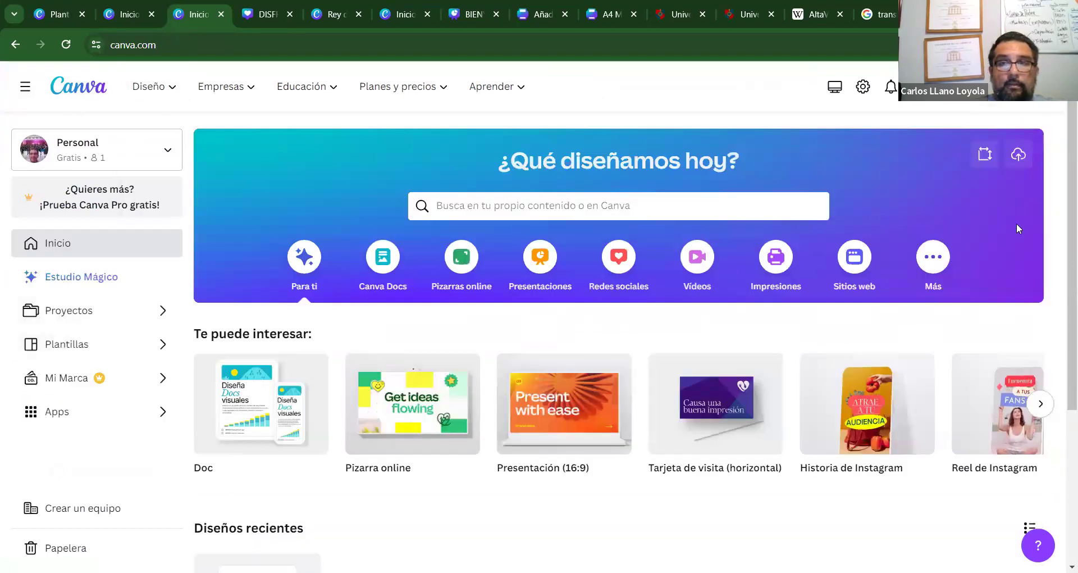
scroll(1059, 281, down, 5)
scroll(1059, 339, up, 5)
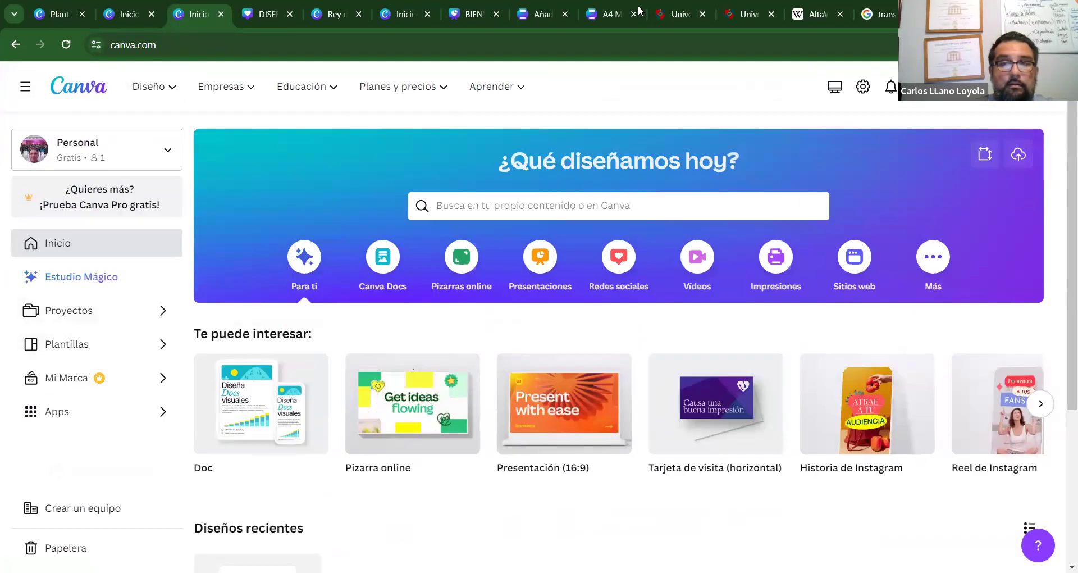
Collapse the side navigation and go to the Rey de Chile design tab.
click(25, 86)
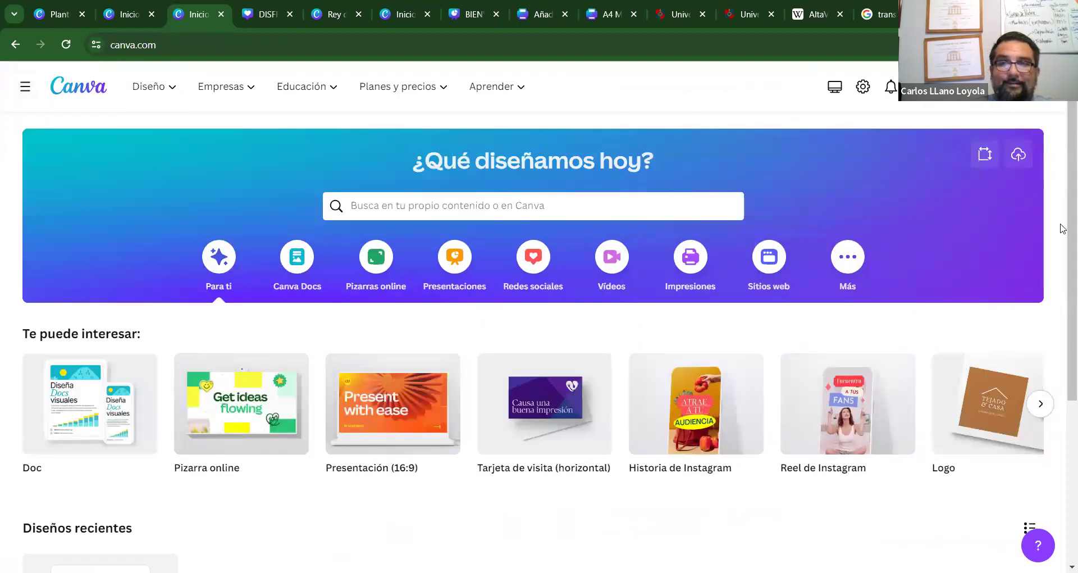
scroll(1058, 441, down, 4)
scroll(1063, 190, up, 4)
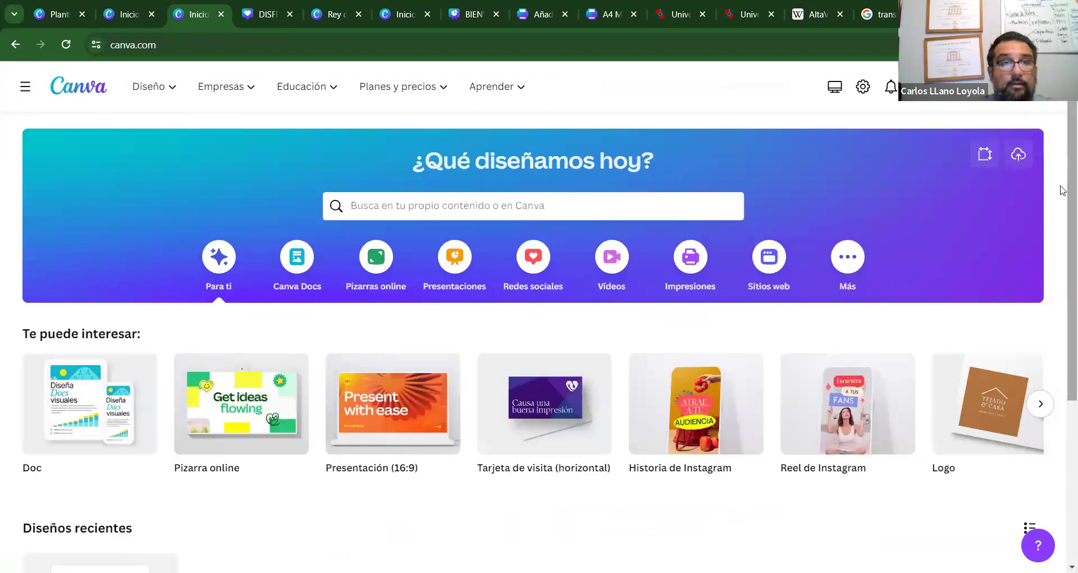
click(260, 13)
click(349, 15)
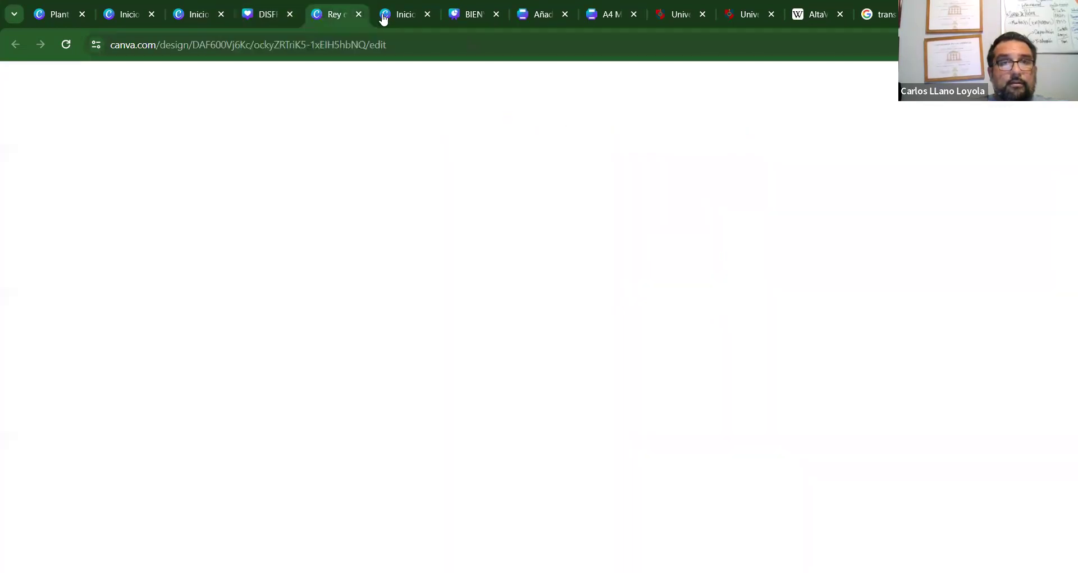
Go to the team's Inicio home page and browse the recent designs.
click(412, 12)
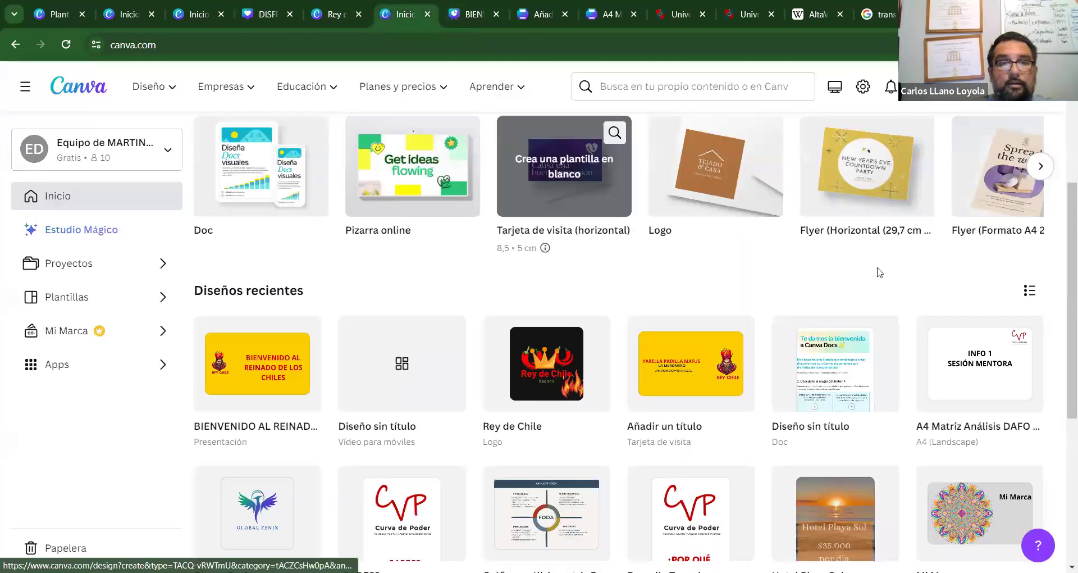
scroll(1063, 253, down, 5)
scroll(1062, 281, up, 5)
scroll(1062, 393, down, 5)
scroll(1063, 409, down, 2)
scroll(1062, 393, up, 4)
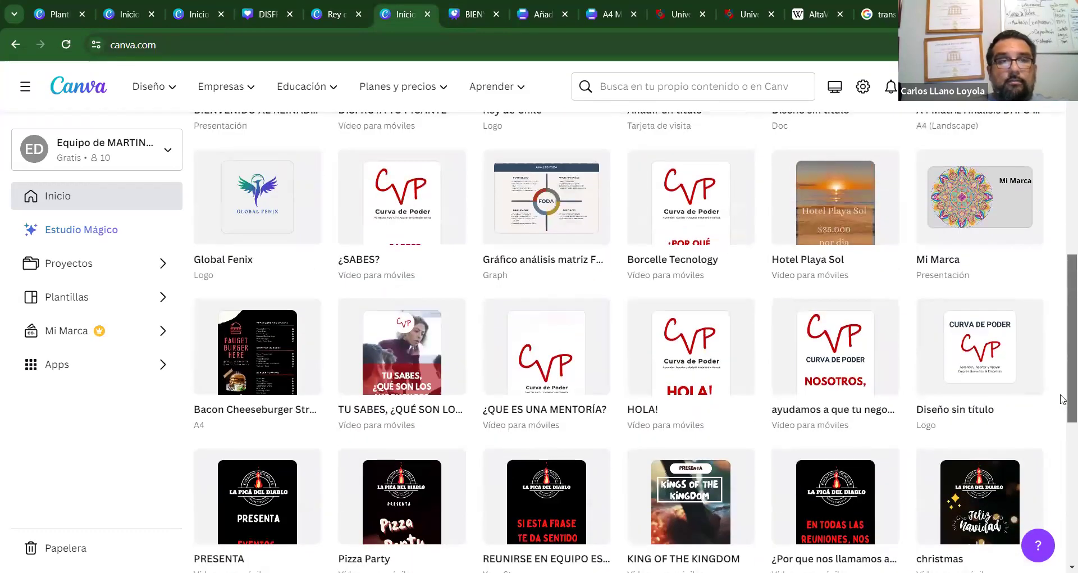
scroll(1062, 369, down, 2)
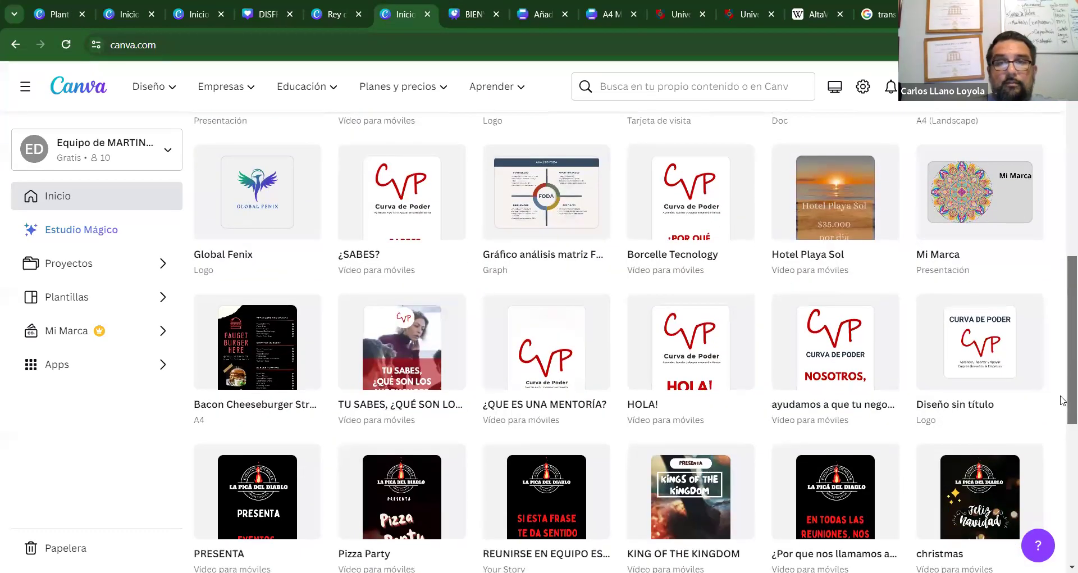
Try Hotel Playa Sol, close its access-request page, and open another recent design.
click(836, 205)
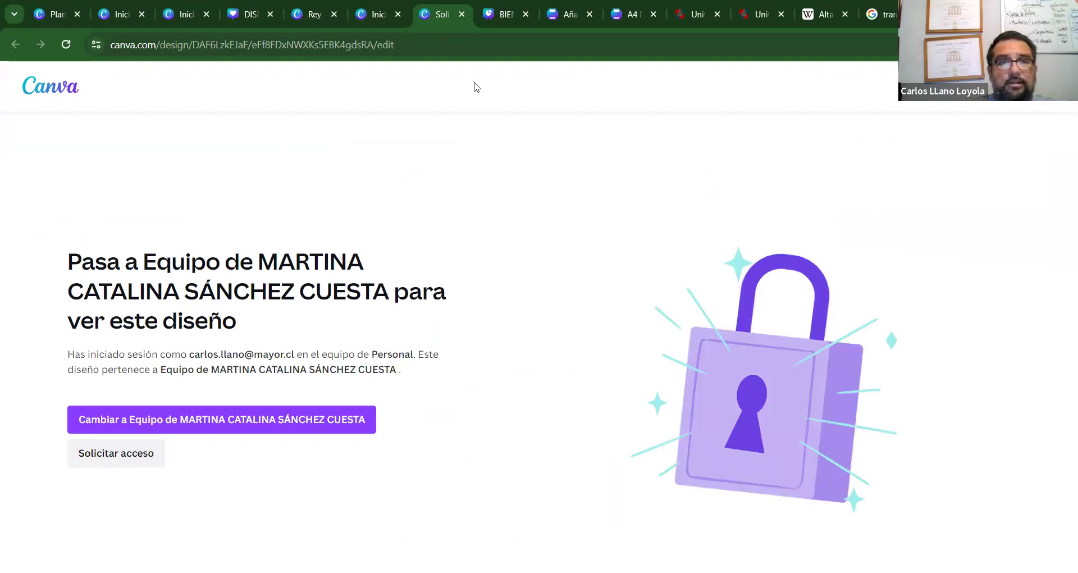
click(462, 15)
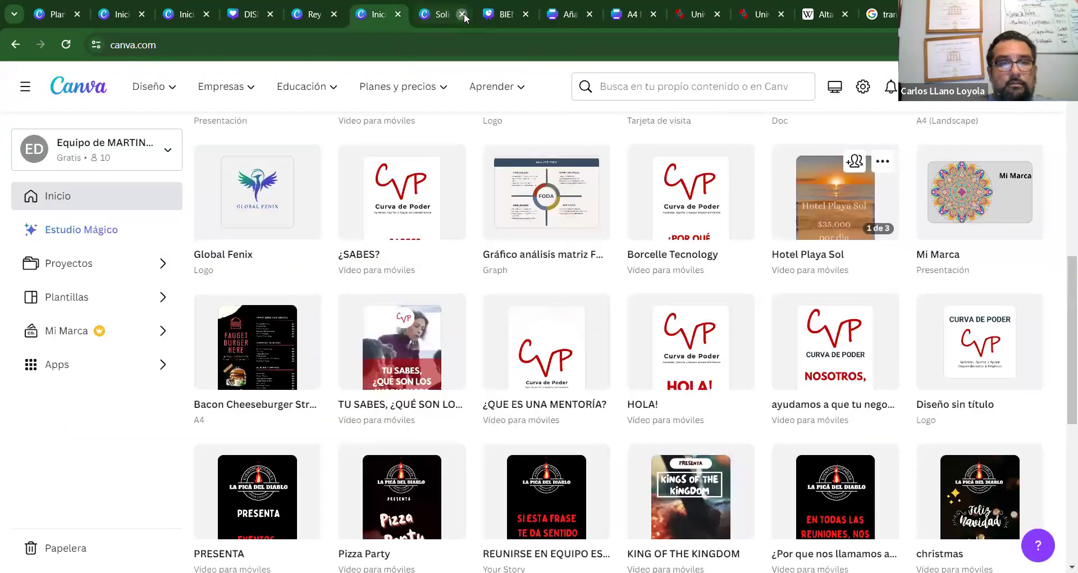
click(815, 214)
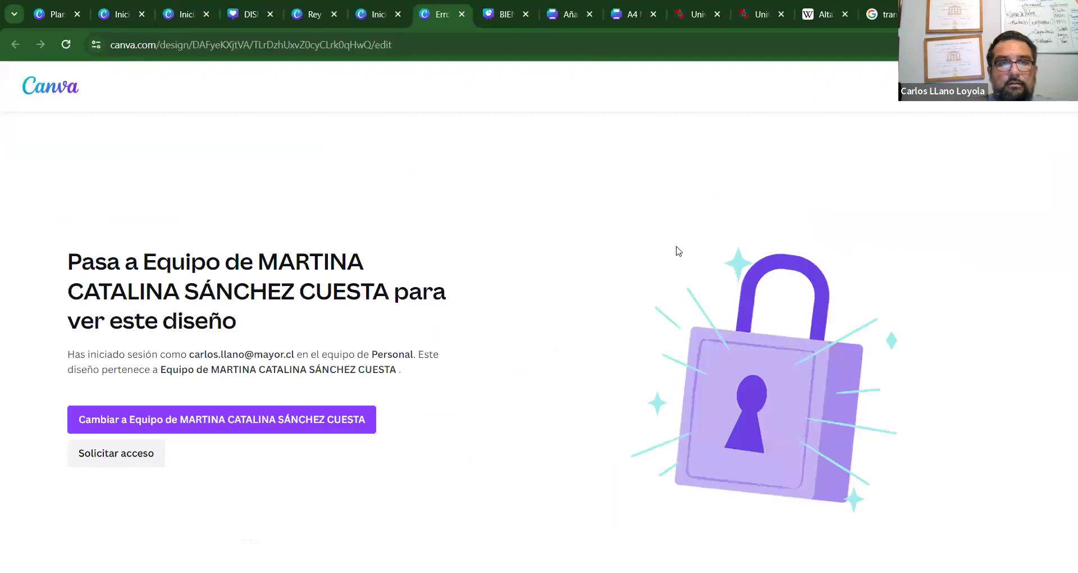